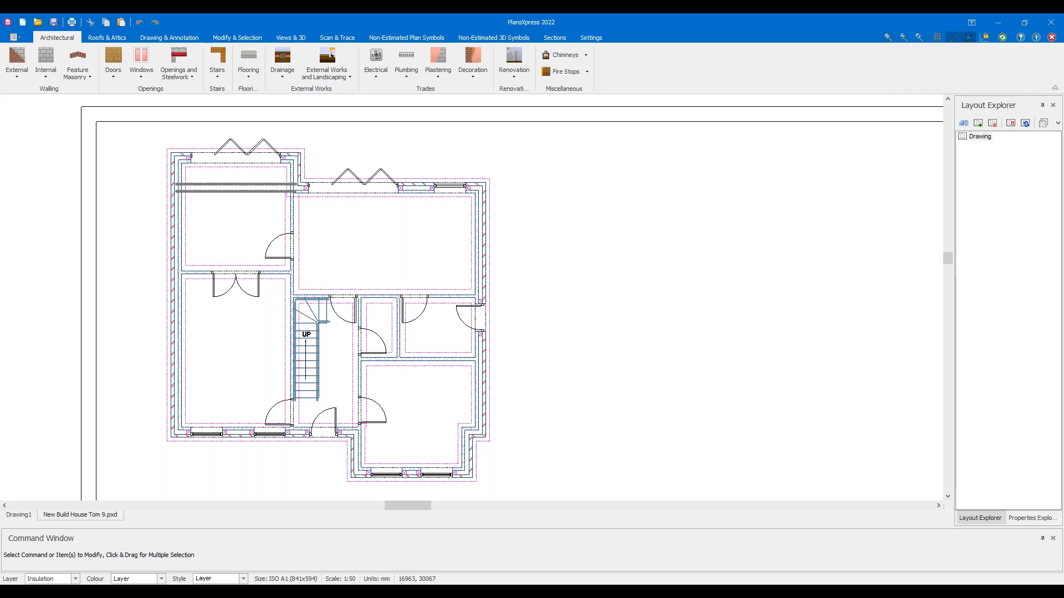
Zoom out on the ground floor plan
scroll(554, 268, "down", 3)
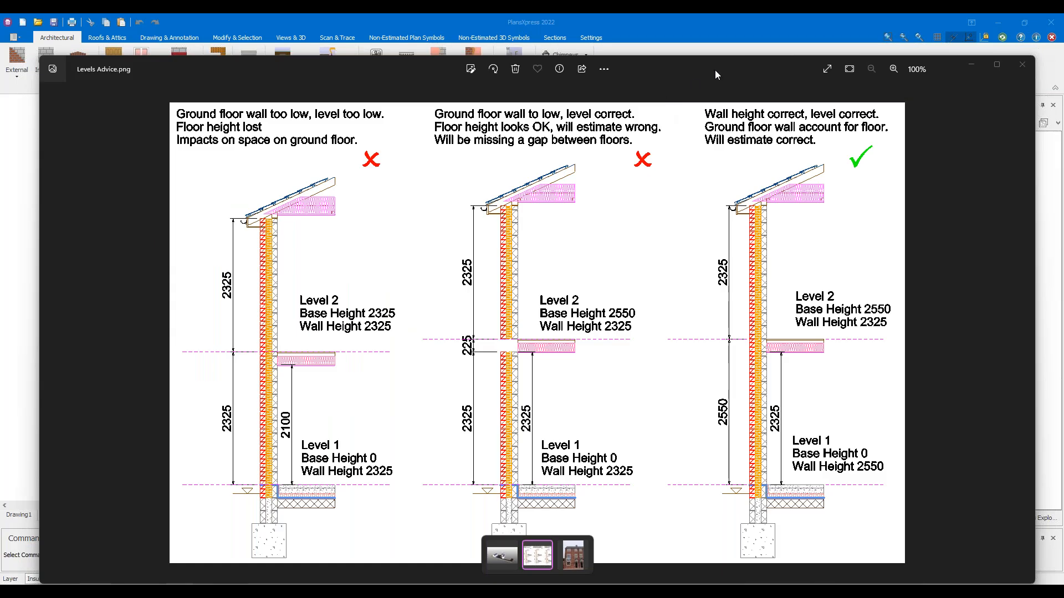
Reposition the Levels Advice image window and maximize it to fill the screen
mouse_move(716, 69)
left_mouse_down()
mouse_move(688, 53)
mouse_move(707, 54)
left_mouse_up()
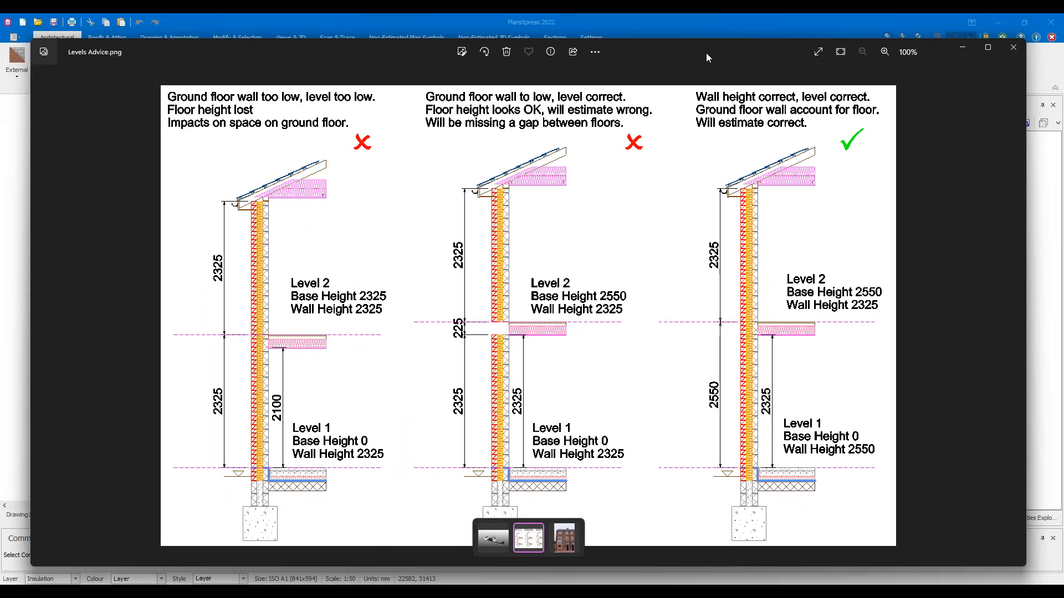
left_click(988, 53)
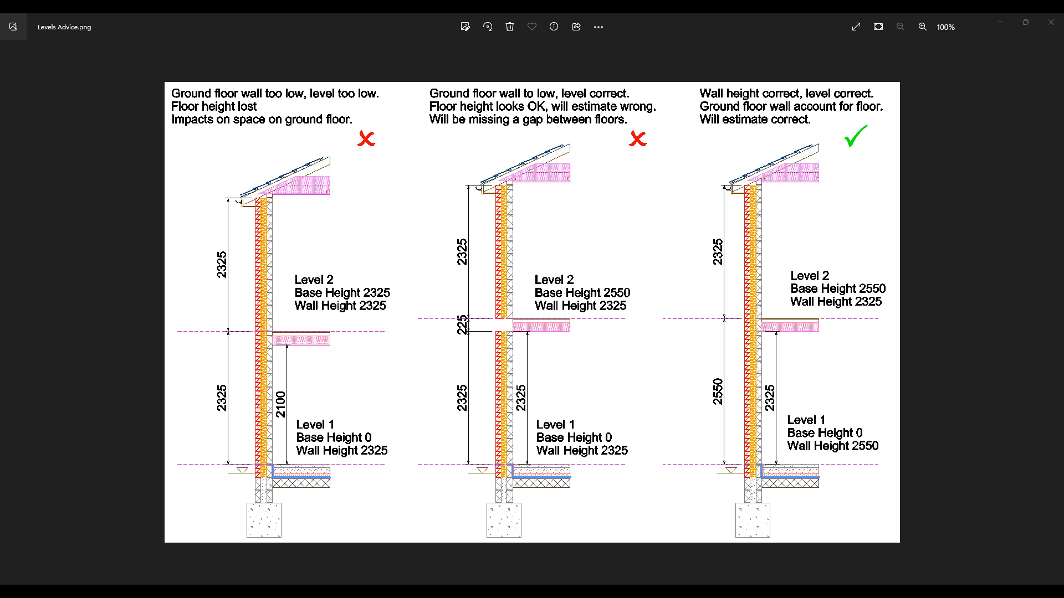
Ink-mark the 225 gap and 2550 and 2325 heights, then erase the ink and restore the viewer
left_click_drag(455, 304, 450, 298)
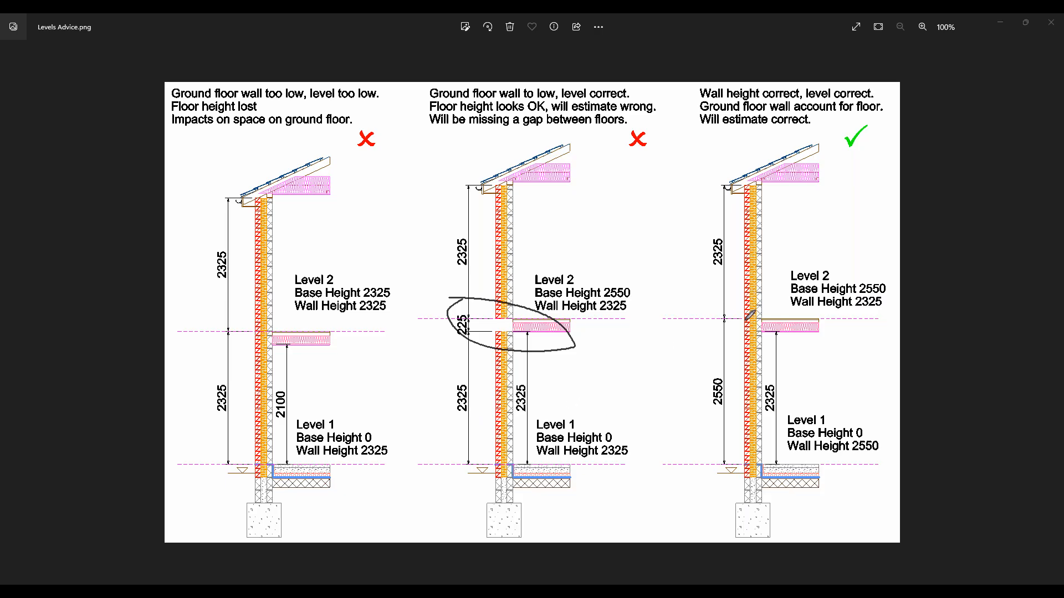
mouse_move(692, 460)
left_mouse_down()
mouse_move(681, 321)
mouse_move(695, 342)
left_mouse_up()
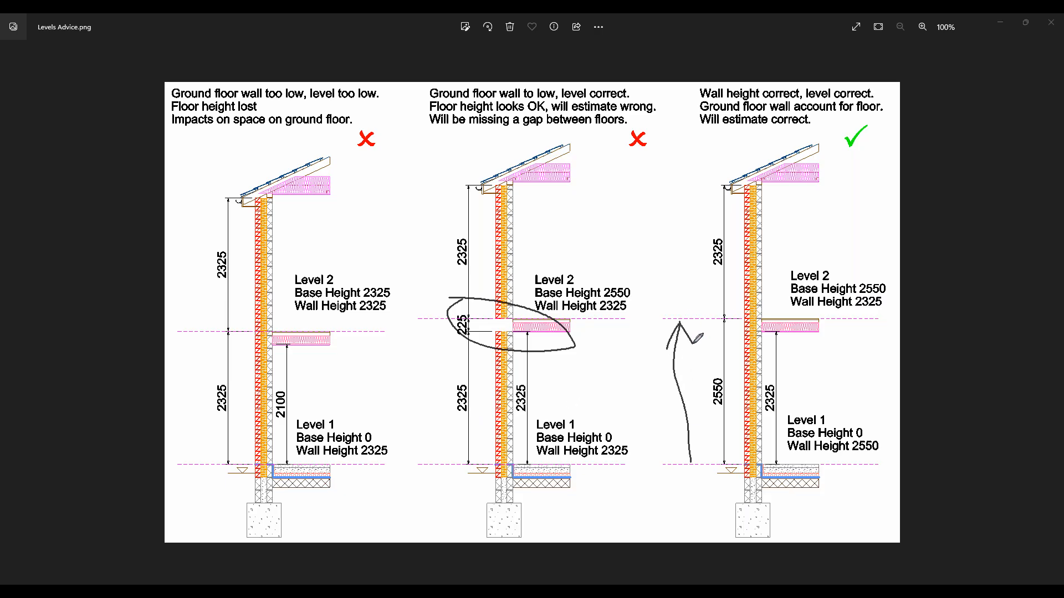
mouse_move(692, 464)
left_mouse_down()
mouse_move(703, 452)
mouse_move(676, 450)
left_mouse_up()
mouse_move(779, 464)
left_mouse_down()
mouse_move(777, 334)
mouse_move(779, 465)
mouse_move(777, 335)
mouse_move(781, 400)
left_mouse_up()
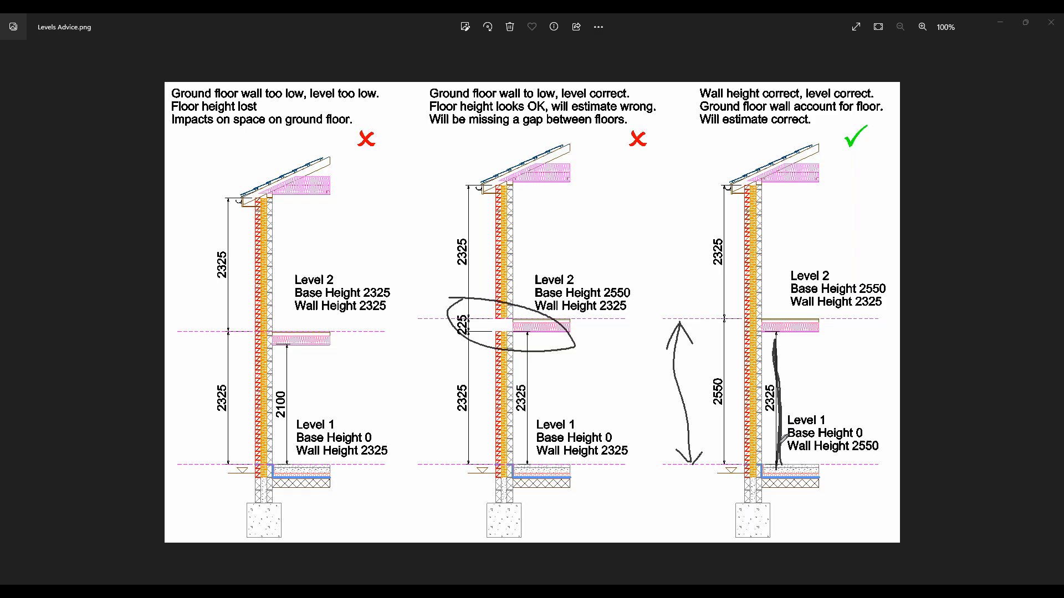
mouse_move(716, 334)
left_mouse_down()
mouse_move(659, 335)
mouse_move(673, 321)
left_mouse_up()
left_click(1016, 127)
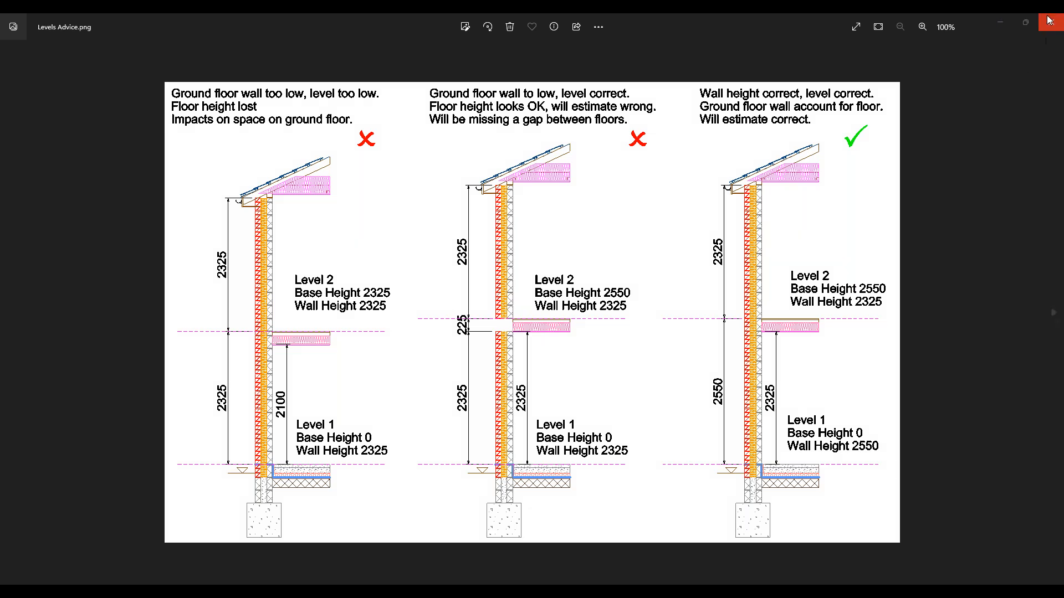
left_click(1025, 22)
Move the image viewer aside and check the right wall's properties and height
left_click_drag(689, 48, 683, 14)
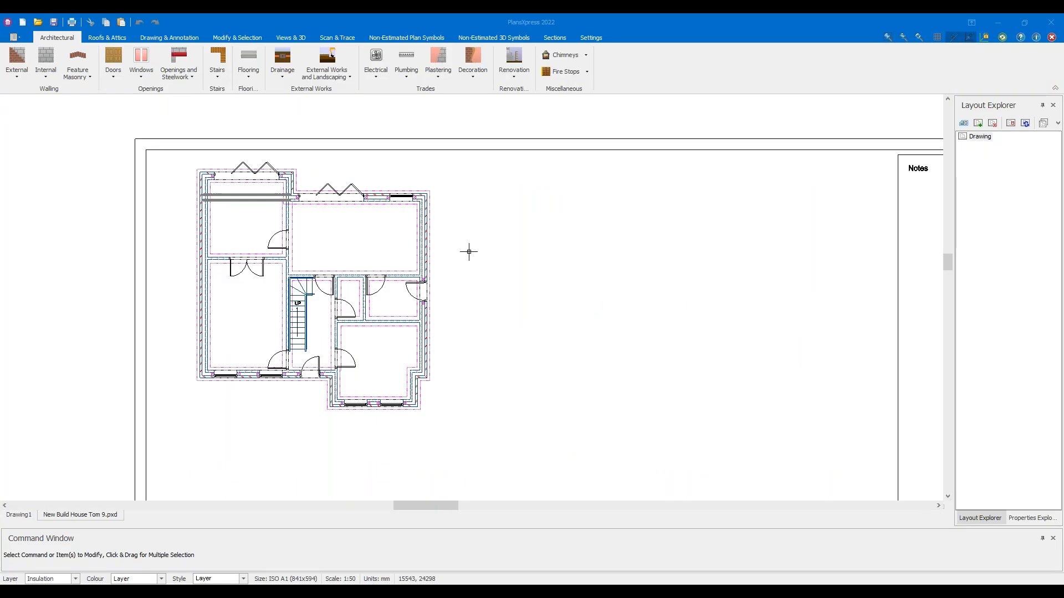
scroll(432, 238, "up", 3)
left_click(415, 191)
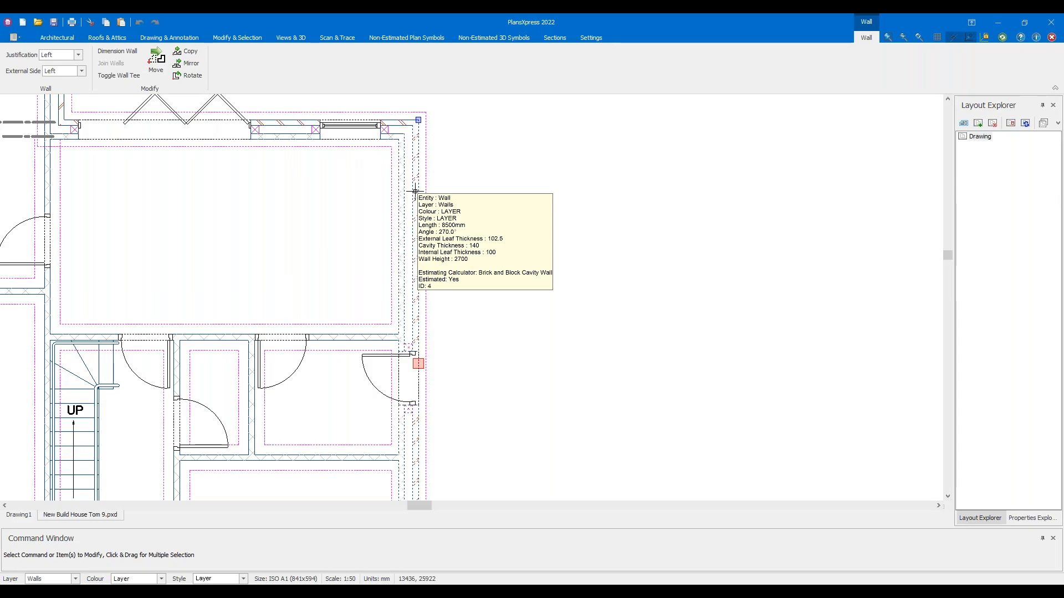
key("Escape")
scroll(279, 216, "down", 3)
scroll(284, 225, "down", 2)
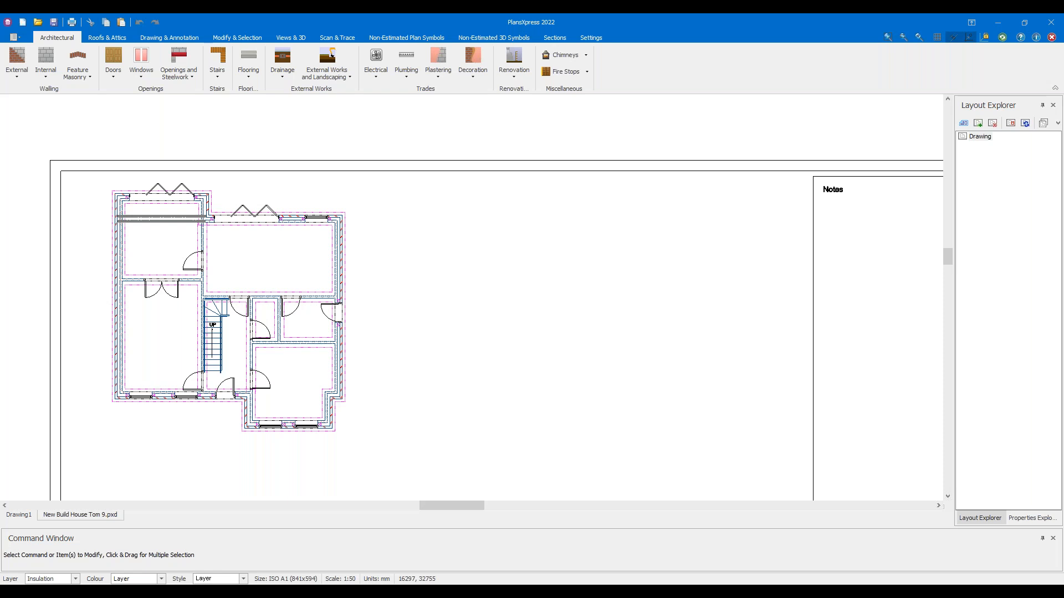
Bring the PDF handout on copying levels over the plan, then move it away again
left_click_drag(822, 13, 554, 15)
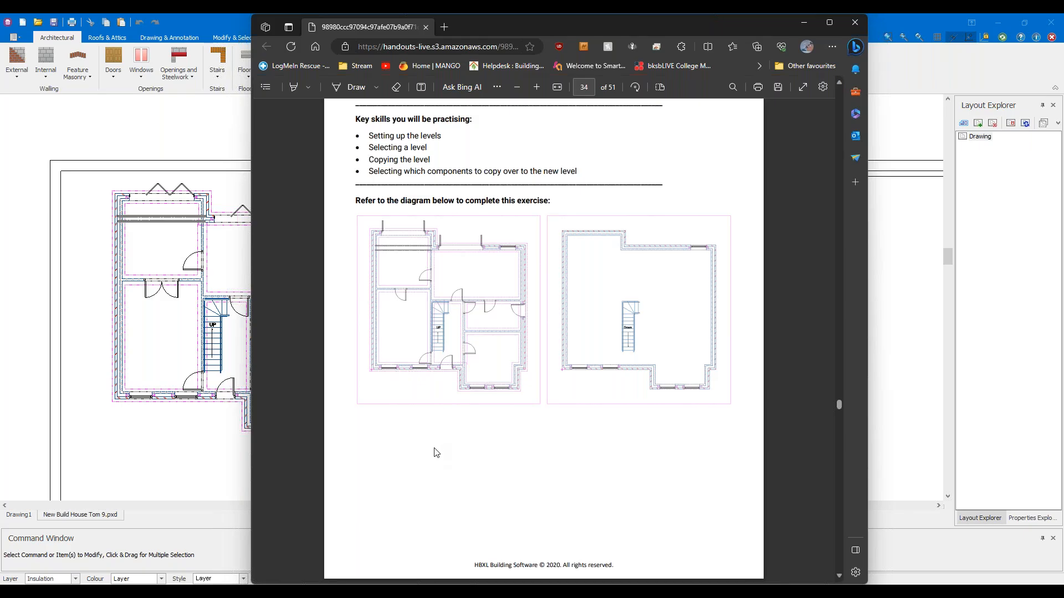
left_click_drag(534, 23, 682, 0)
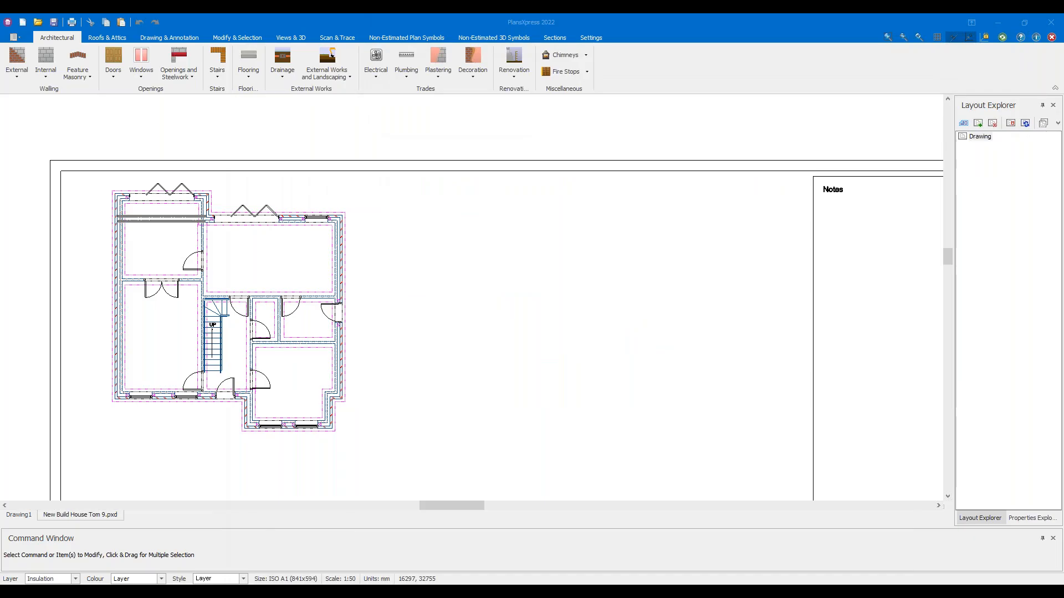
middle_click_drag(400, 251, 452, 253)
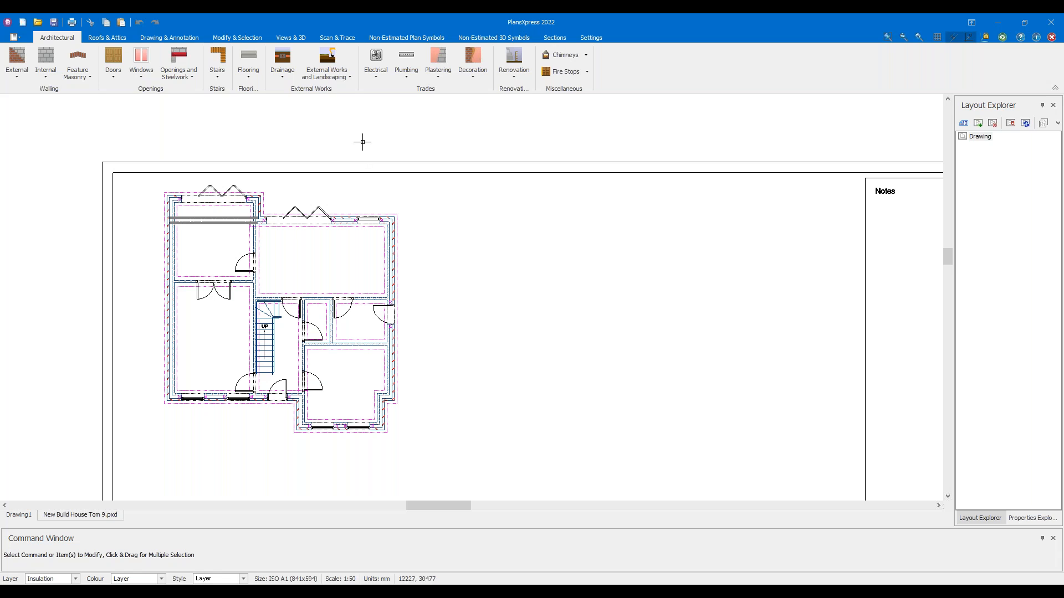
Open the floor's Level settings: base height 0, wall height 2550, level number 1
left_click(290, 37)
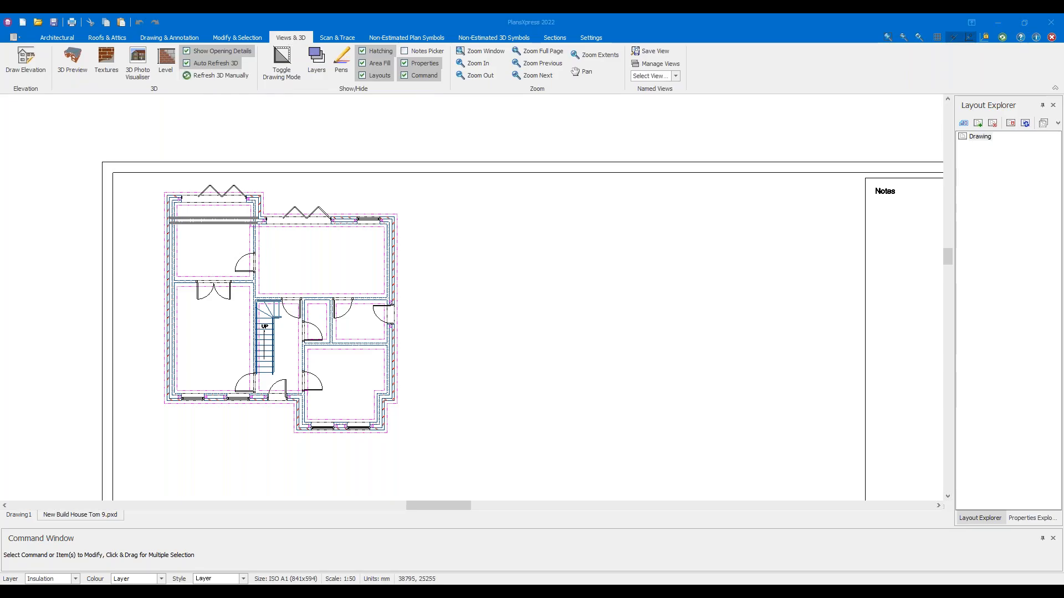
middle_click_drag(216, 142, 221, 163)
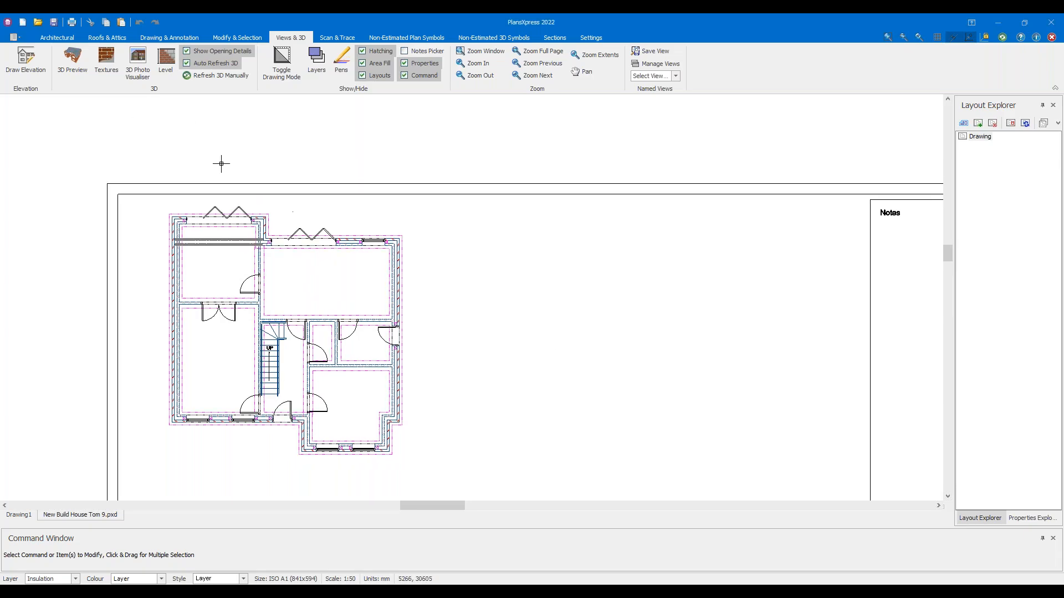
scroll(221, 164, "up", 1)
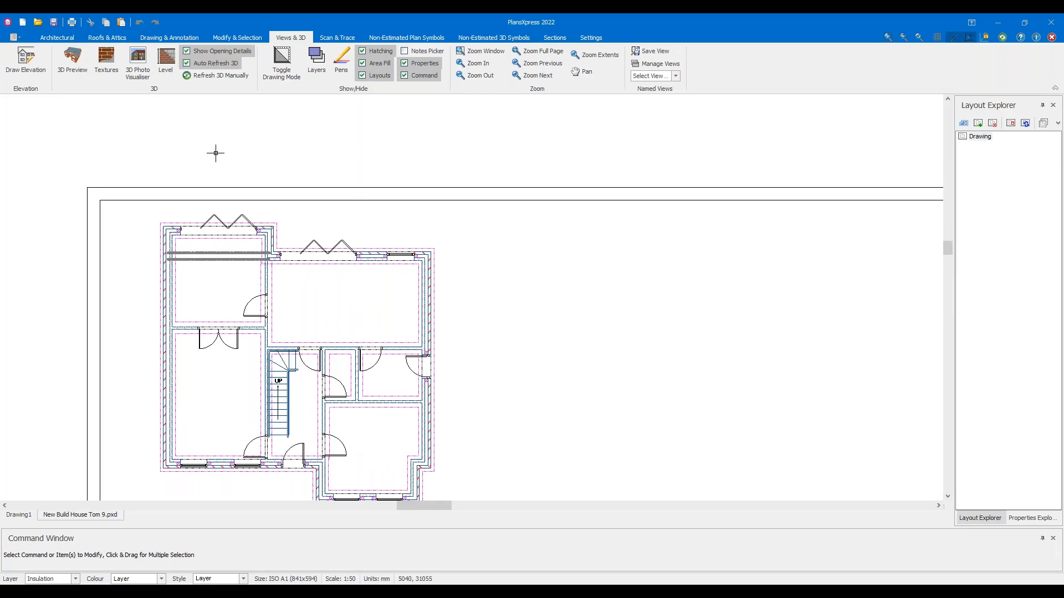
left_click(170, 74)
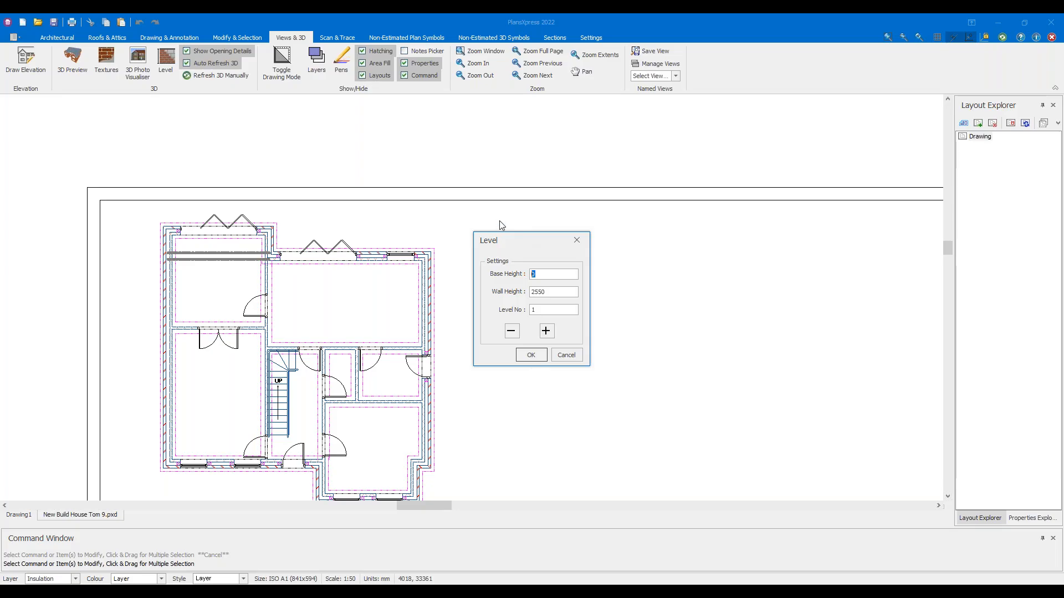
Edit the level's base and wall height values, entering 2700, and confirm to start drawing the level
left_click(547, 273)
left_click_drag(534, 292, 659, 295)
type("2700")
key("BackSpace")
key("BackSpace")
key("BackSpace")
key("BackSpace")
type("700")
left_click(531, 355)
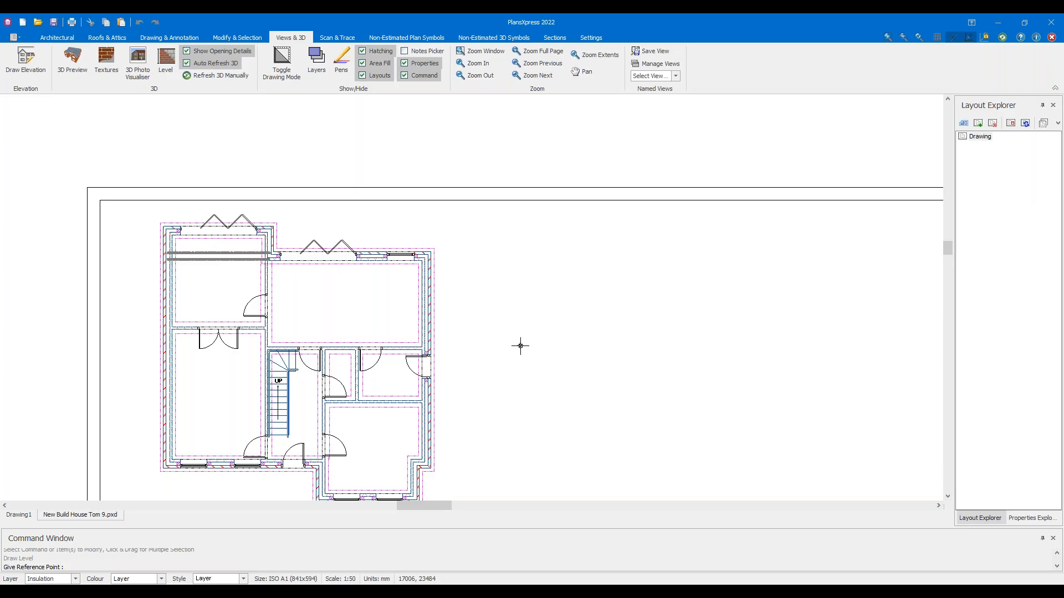
Pan and zoom in on the plan's lower-left outer wall corner
middle_click_drag(247, 372, 248, 313)
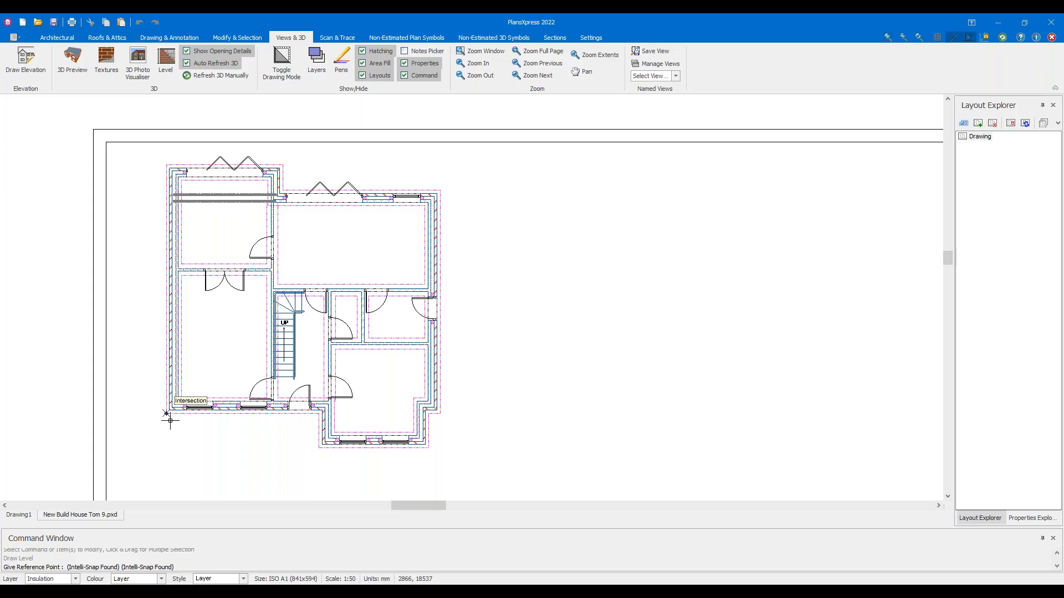
scroll(170, 421, "up", 5)
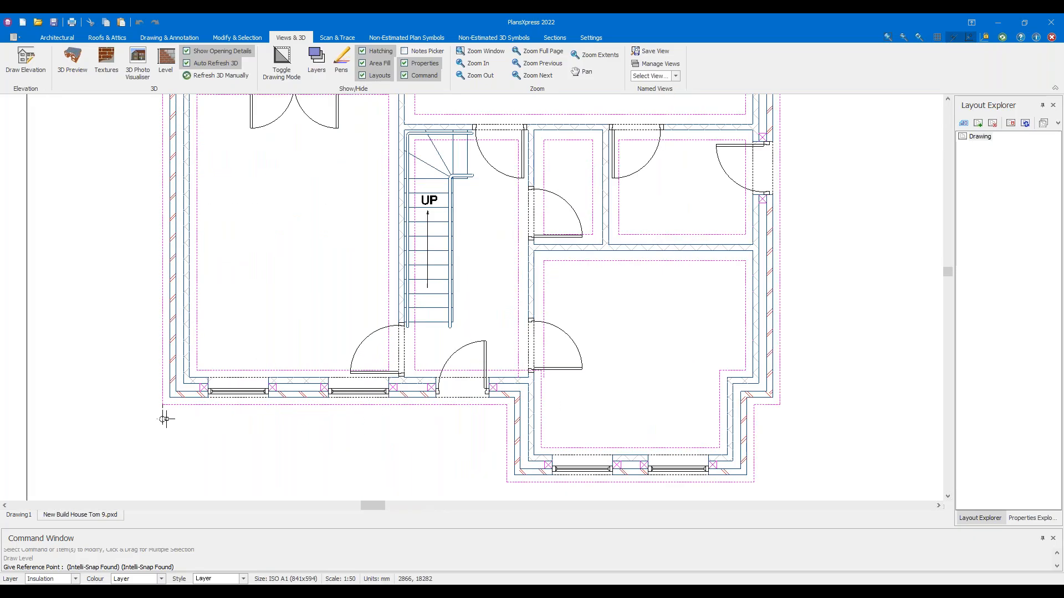
scroll(162, 406, "down", 5)
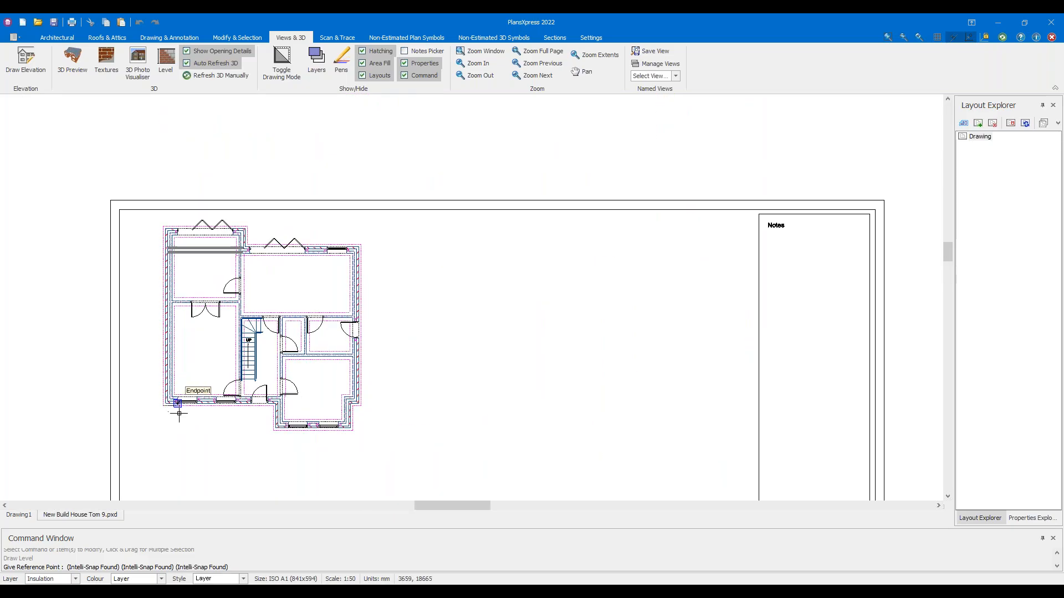
scroll(164, 403, "up", 5)
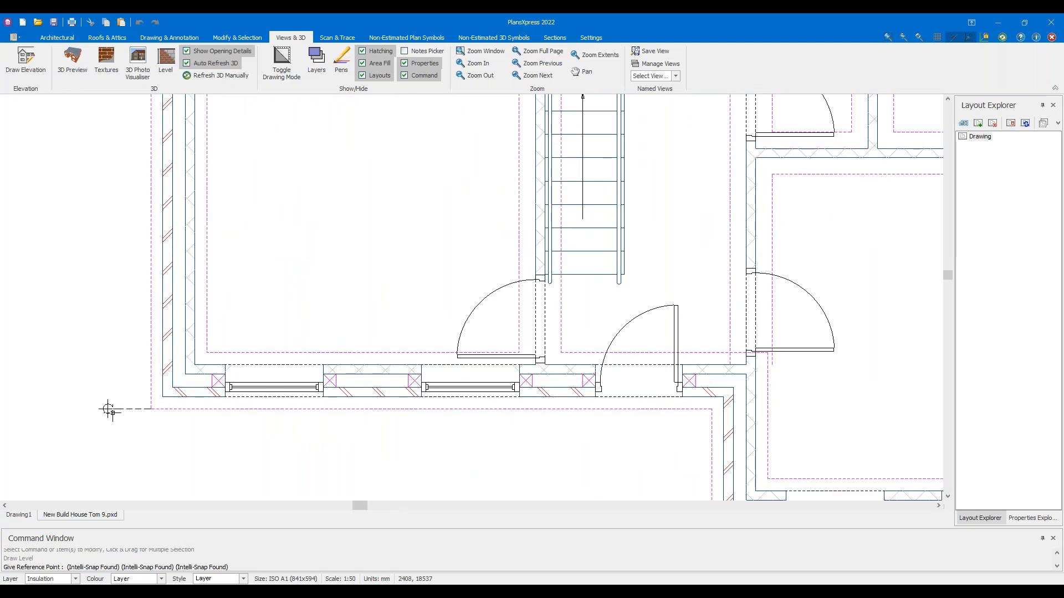
scroll(160, 397, "up", 5)
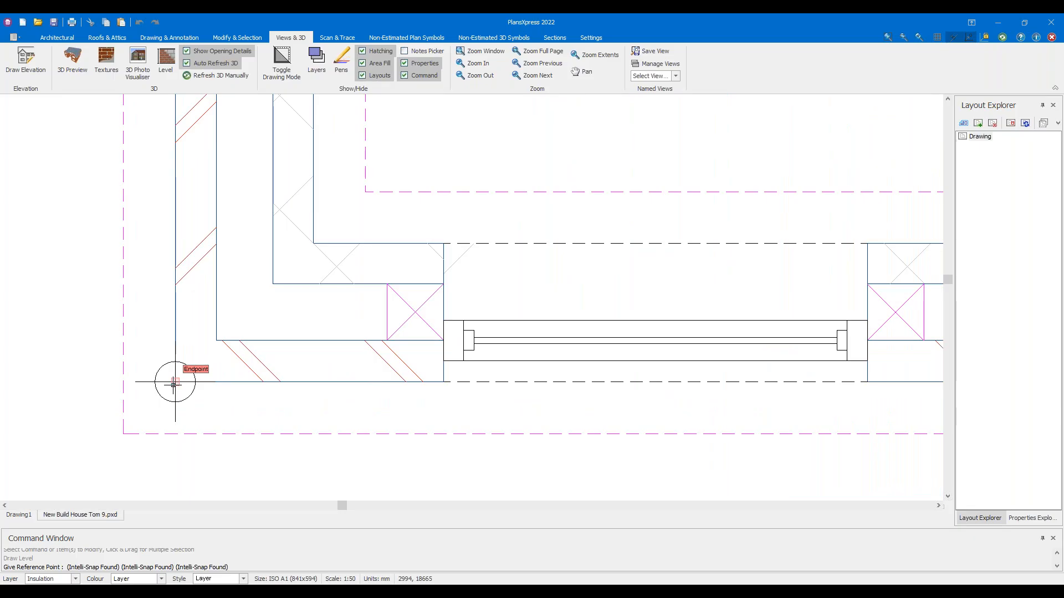
Snap the level's reference point to the lower-left outer wall corner endpoint
left_click(173, 383)
scroll(173, 384, "down", 1)
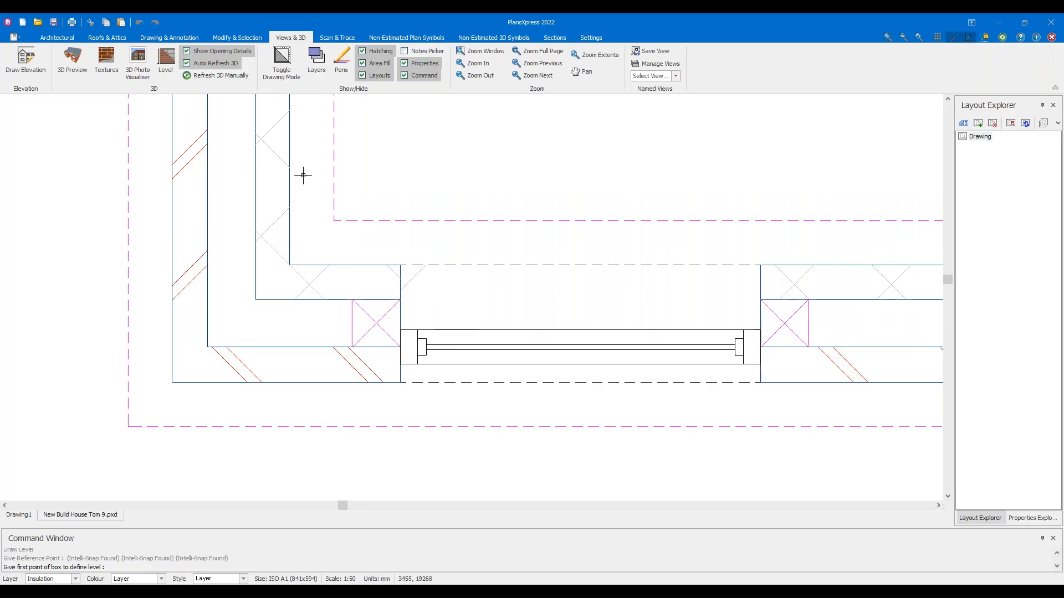
scroll(135, 297, "down", 2)
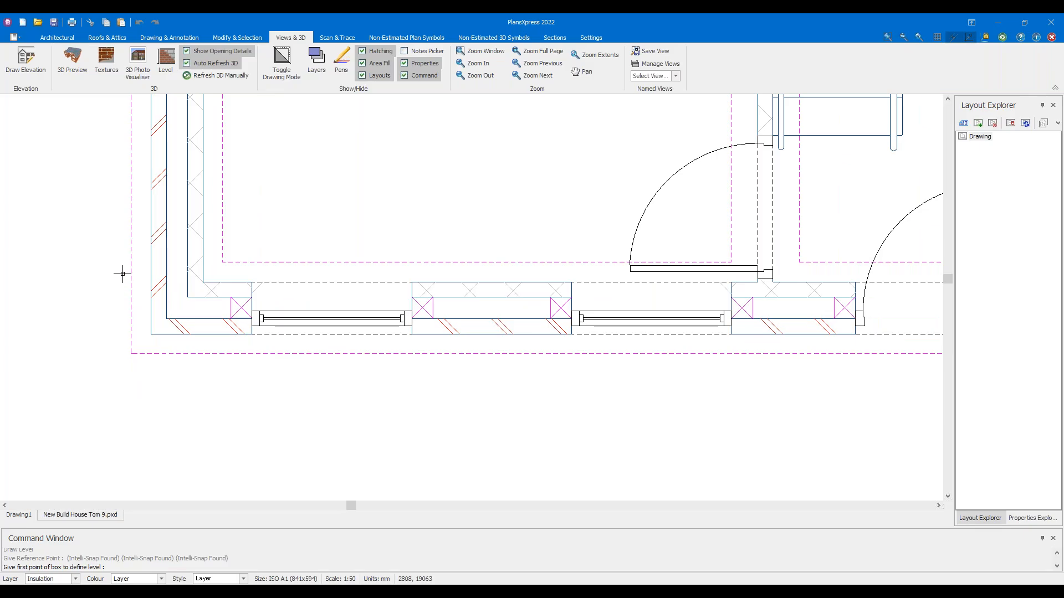
scroll(123, 273, "down", 1)
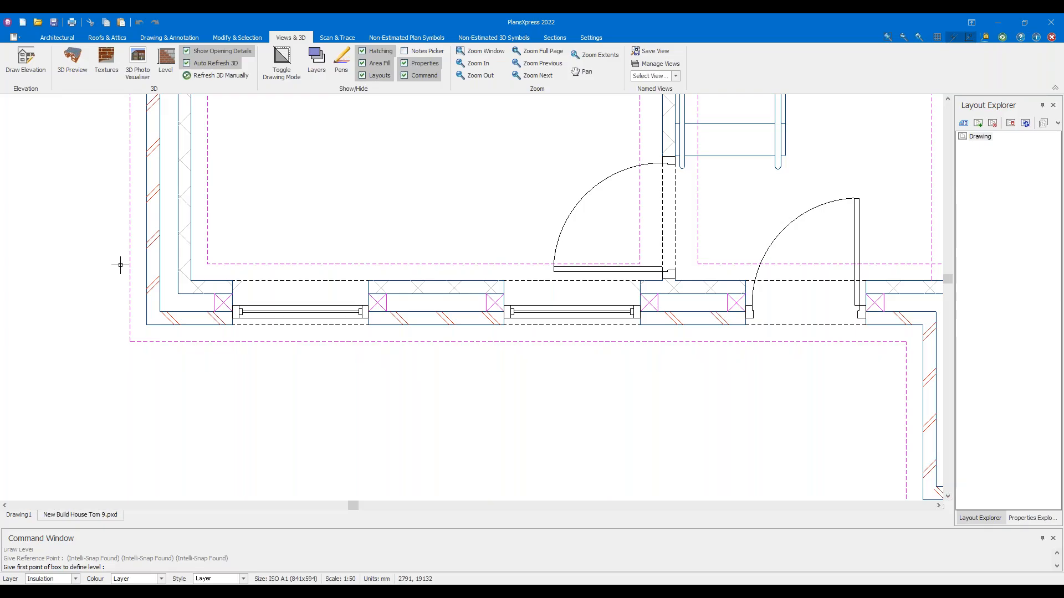
scroll(120, 265, "down", 3)
Set the level boundary's first corner above the plan's top-left and zoom out
middle_click_drag(110, 167, 133, 379)
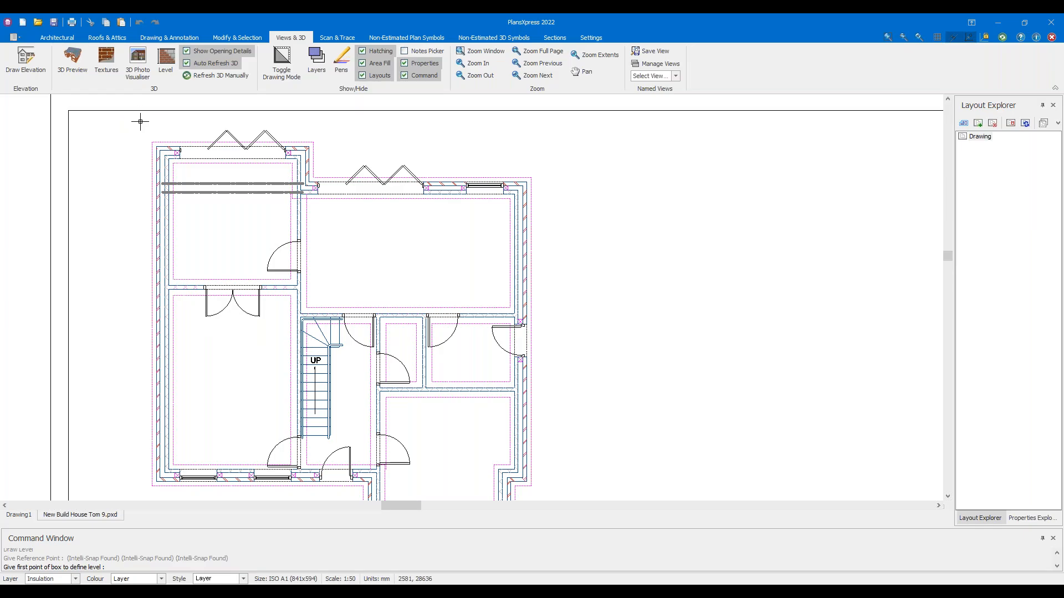
scroll(140, 122, "up", 2)
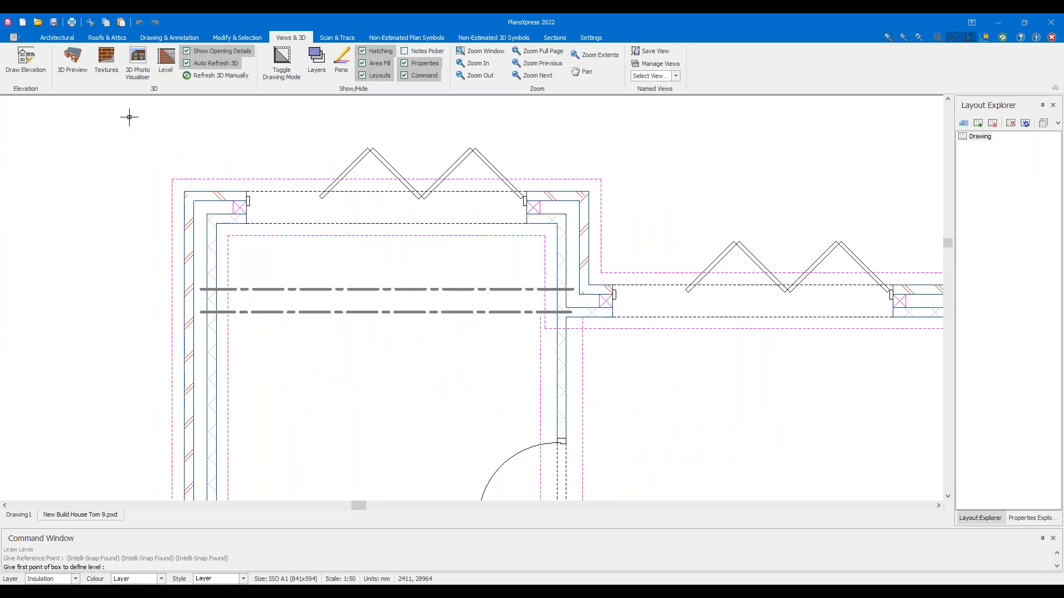
left_click(129, 117)
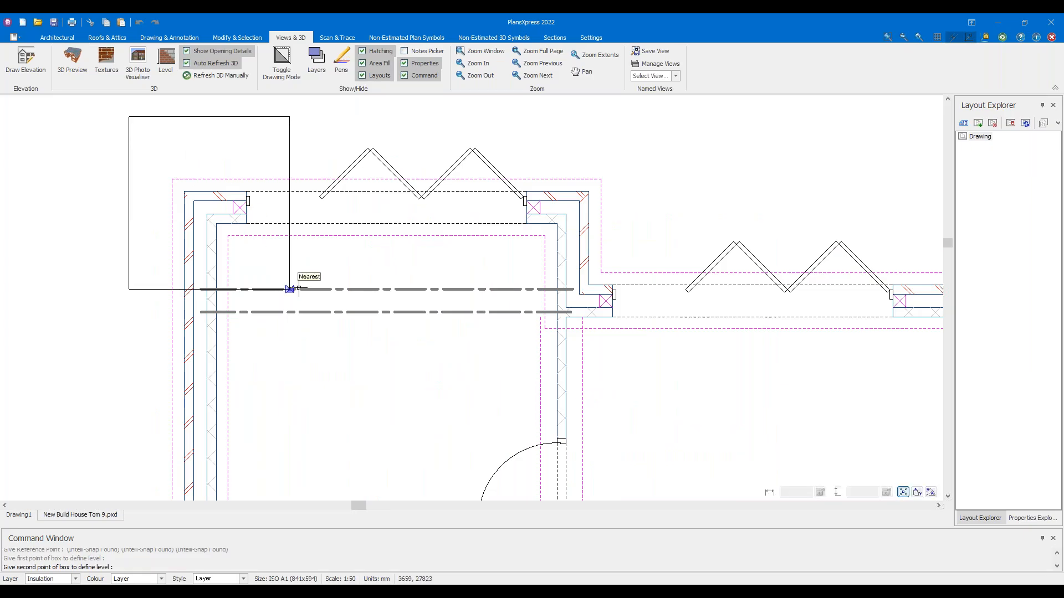
scroll(331, 327, "down", 2)
scroll(434, 321, "down", 2)
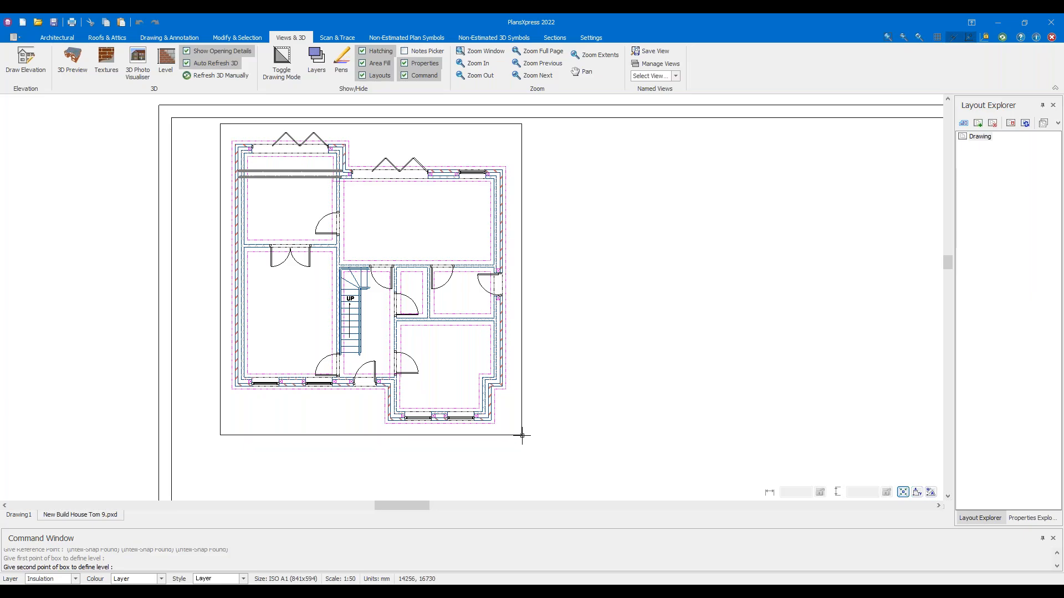
Place the opposite corner to close the level boundary around the plan, then deselect it
left_click(522, 436)
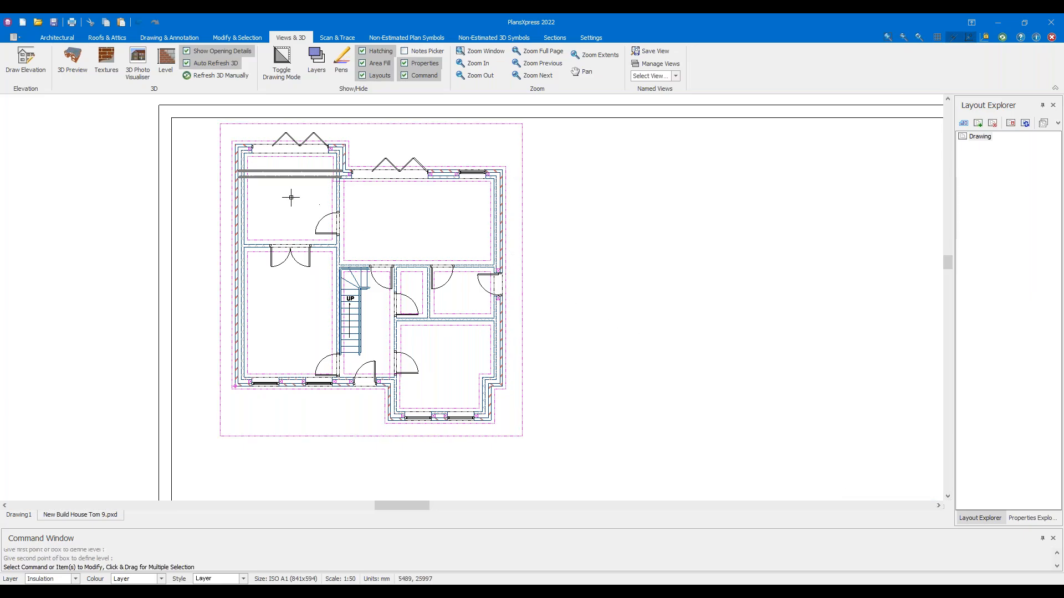
scroll(211, 203, "up", 5)
left_click_drag(238, 237, 204, 220)
scroll(203, 220, "down", 6)
left_click_drag(559, 202, 514, 148)
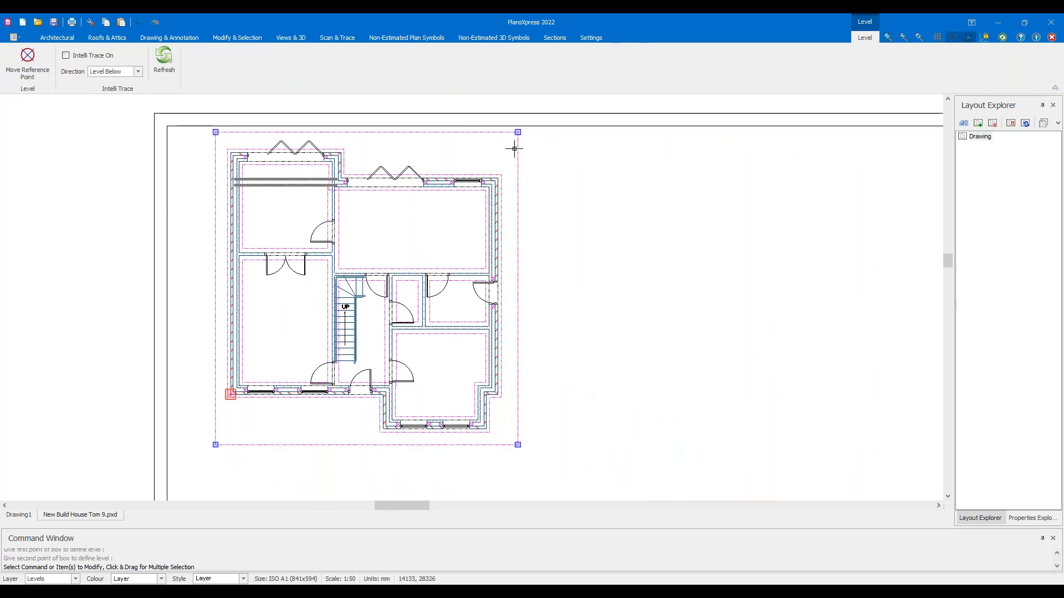
left_click(215, 131)
scroll(216, 133, "up", 4)
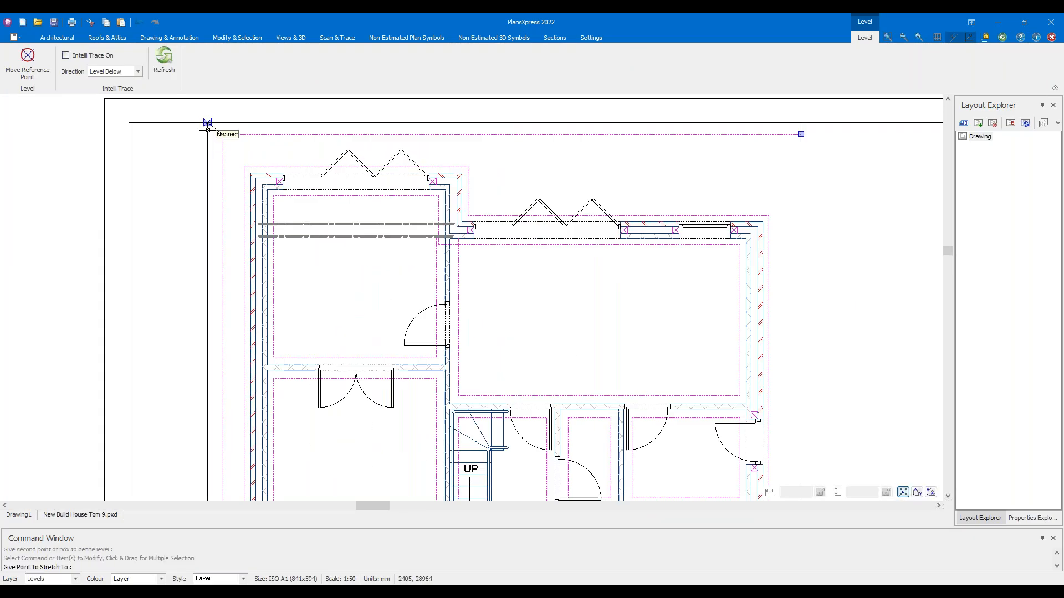
scroll(213, 139, "up", 3)
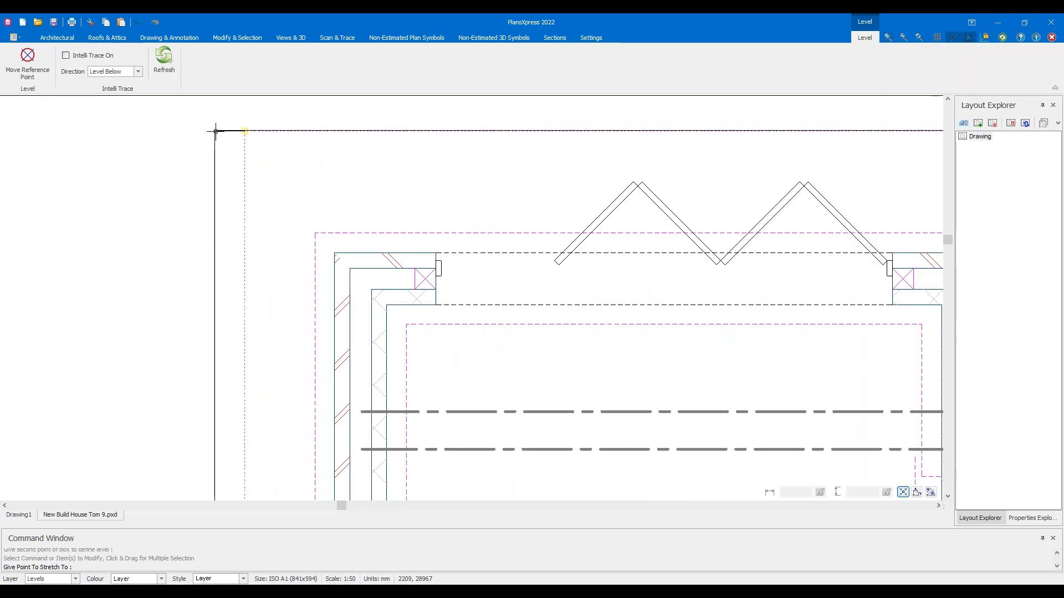
key("Escape")
scroll(178, 181, "down", 8)
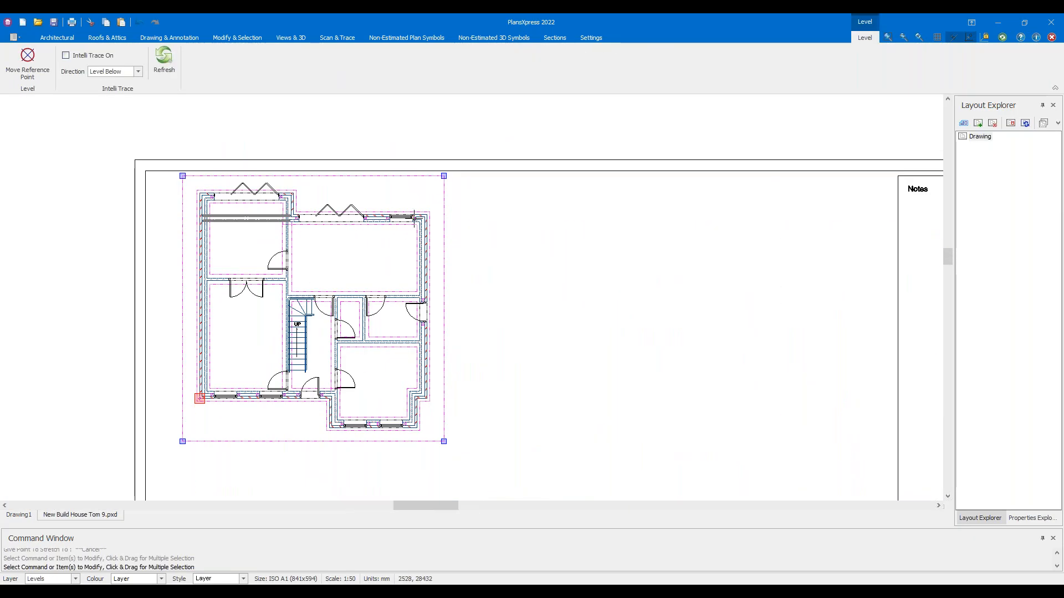
key("Escape")
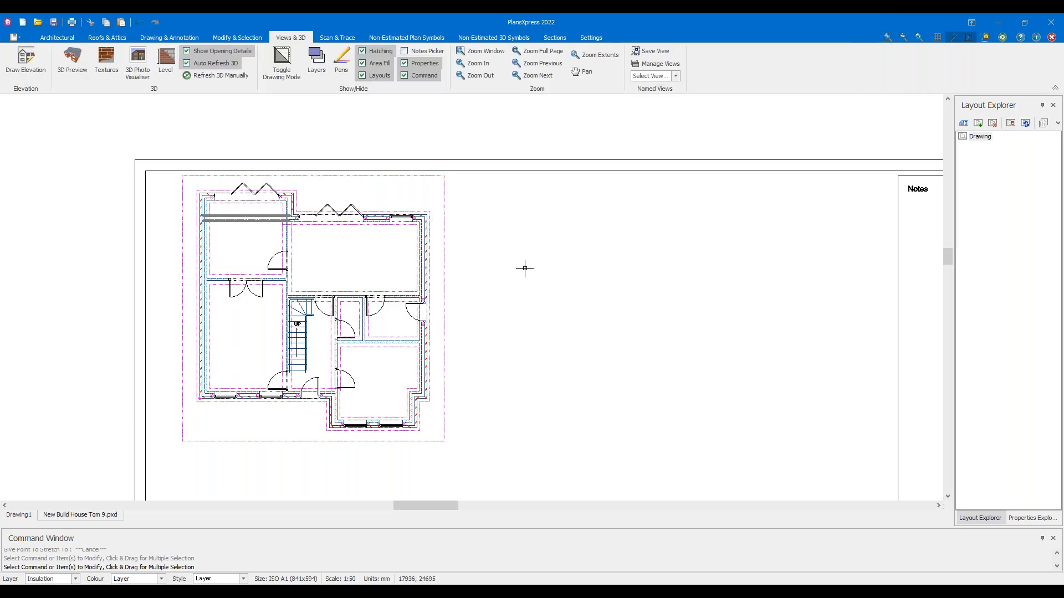
Preview the brick house in 3D from an overhead angle
left_click(72, 62)
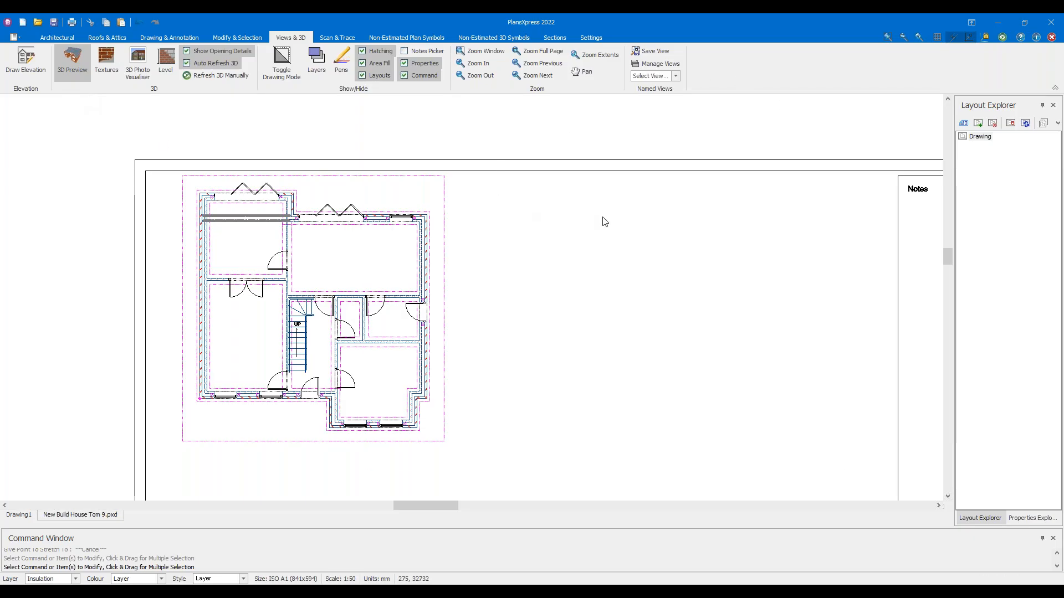
left_click_drag(585, 236, 621, 319)
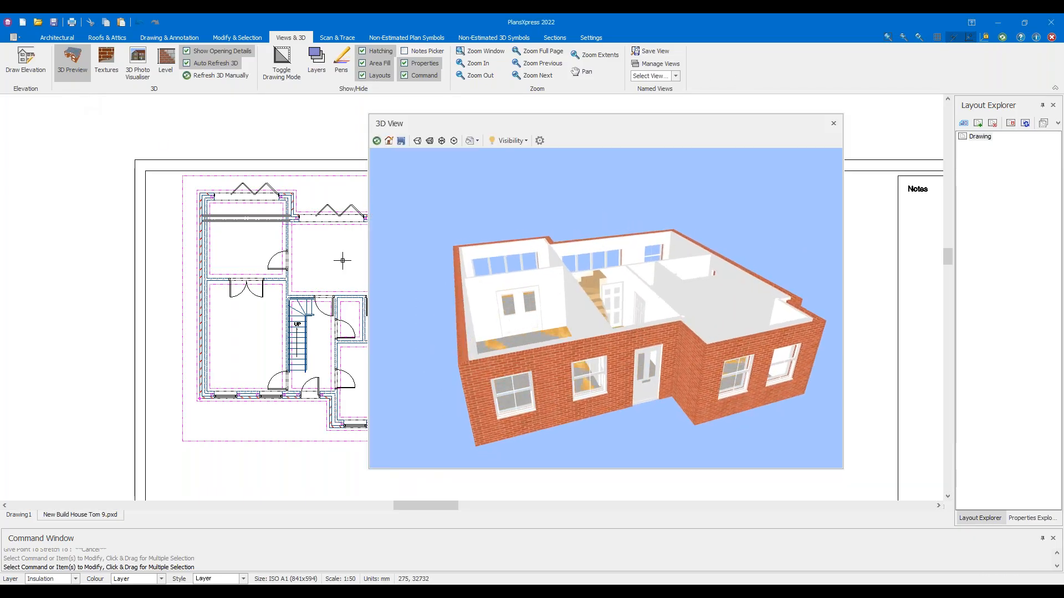
scroll(318, 244, "down", 1)
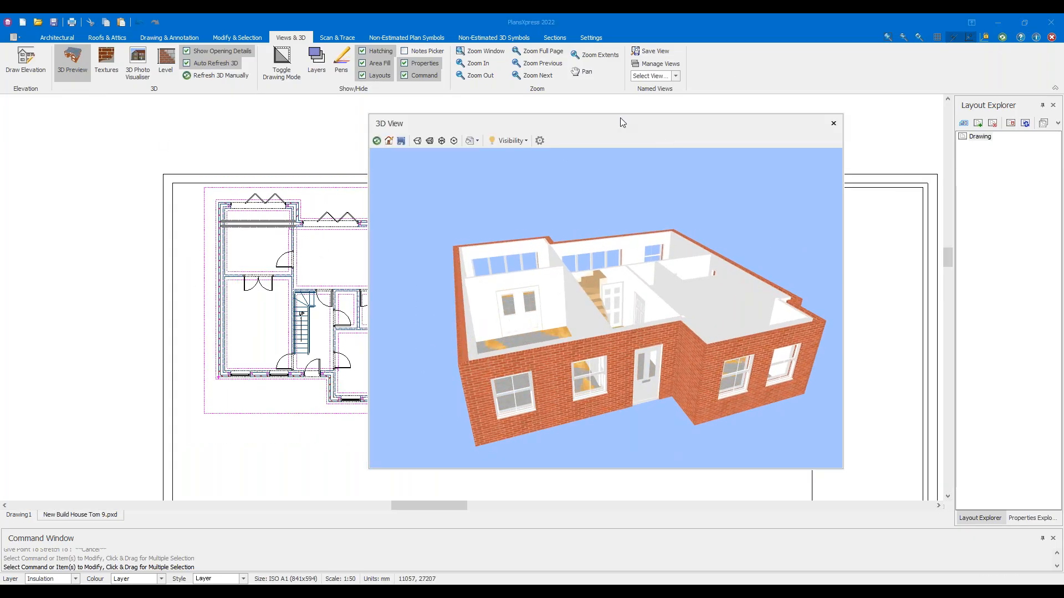
Draw a small closed four-sided external wall loop just left of the house
left_click_drag(620, 118, 707, 119)
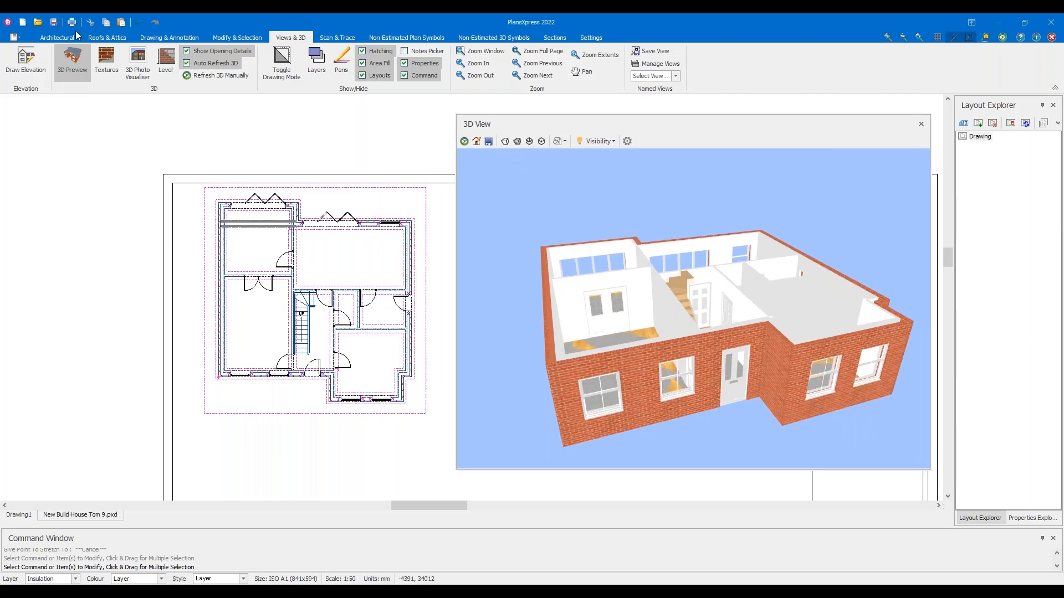
left_click(61, 38)
left_click(24, 59)
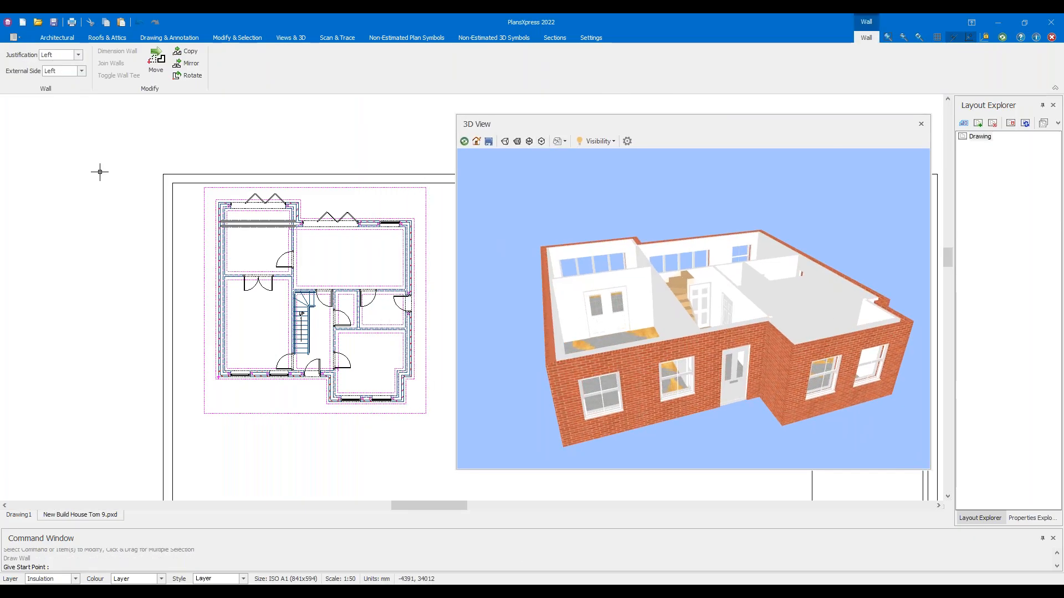
scroll(209, 242, "up", 3)
scroll(209, 242, "up", 3)
left_click(140, 197)
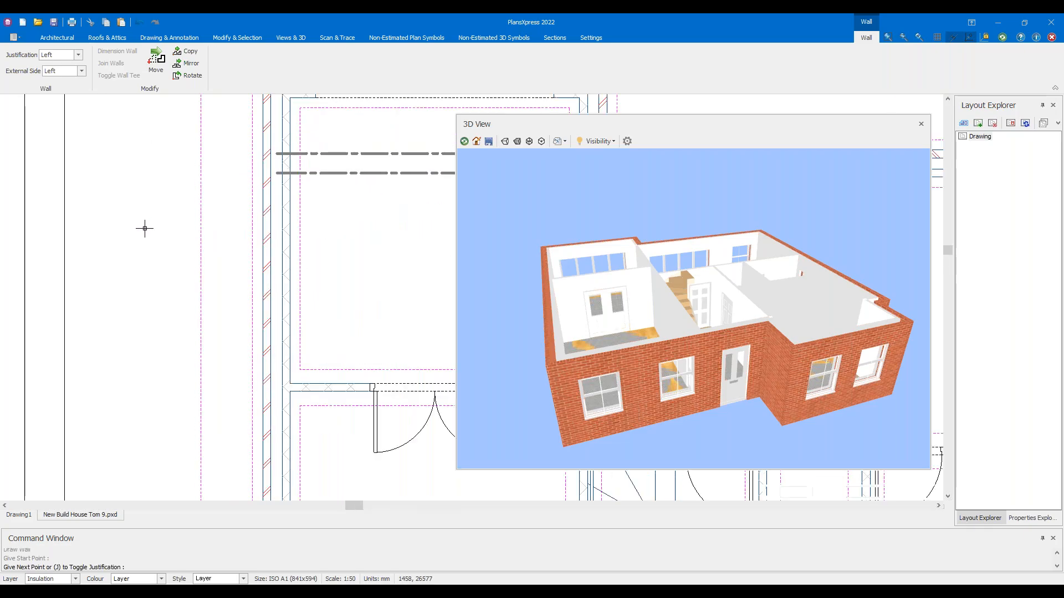
left_click(133, 388)
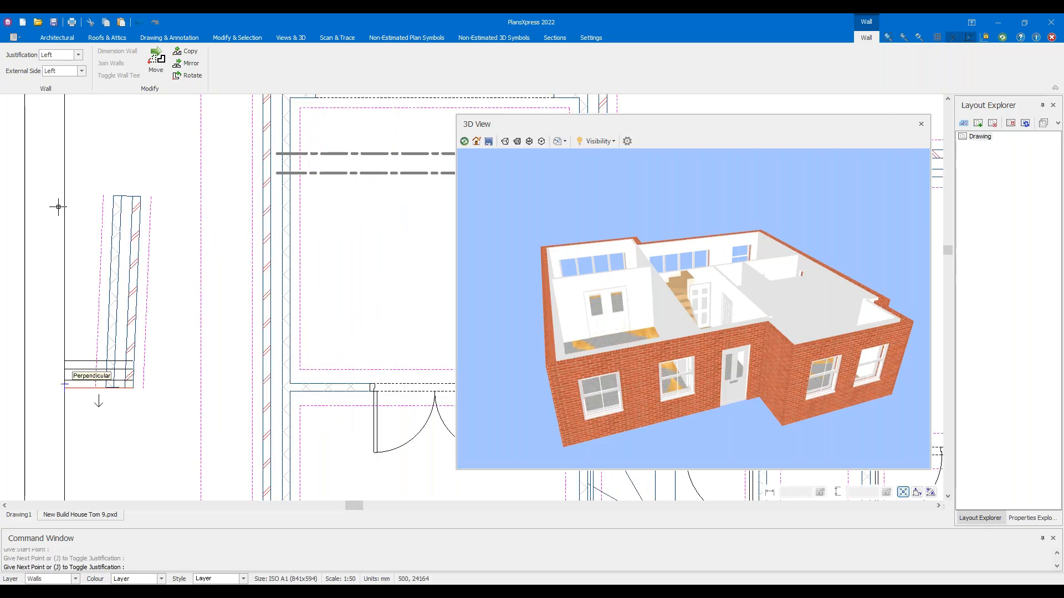
left_click(65, 386)
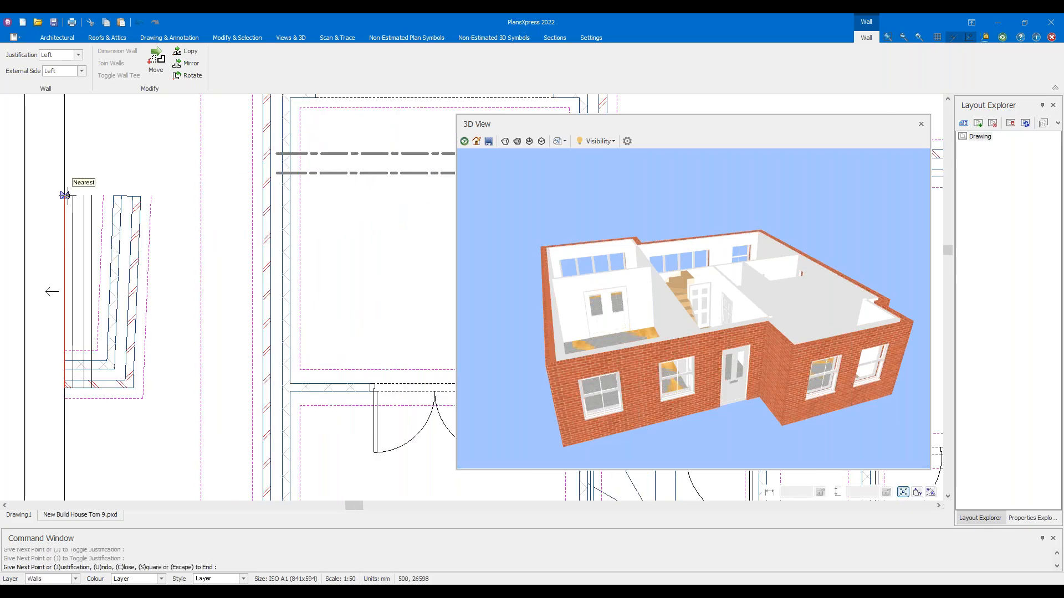
left_click(142, 197)
key("Escape")
key("Escape")
scroll(133, 226, "down", 2)
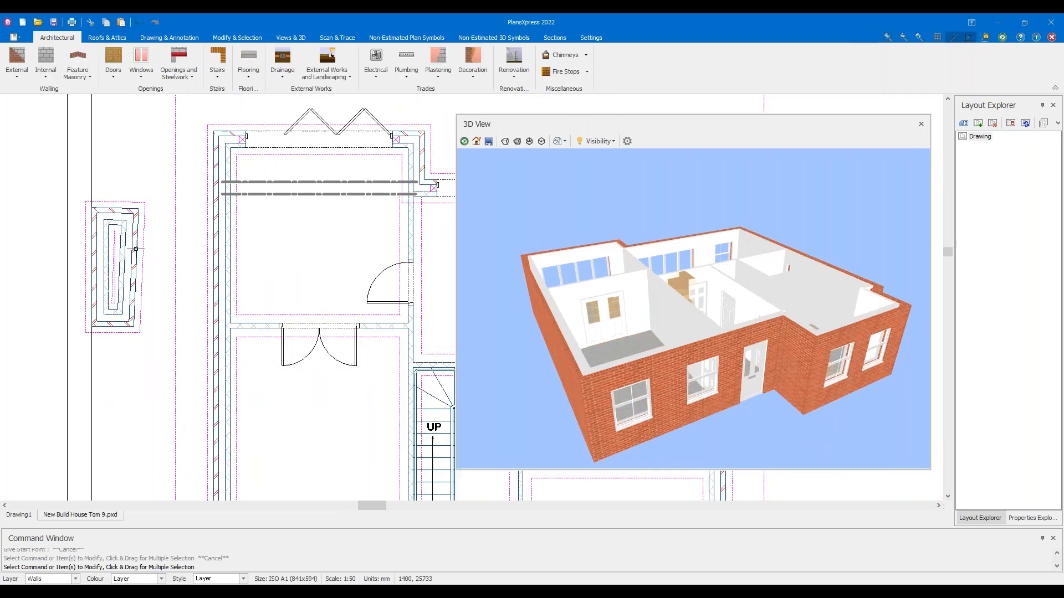
Orbit the 3D model, cancelling accidental level stretches and restoring the level selection
scroll(136, 249, "down", 2)
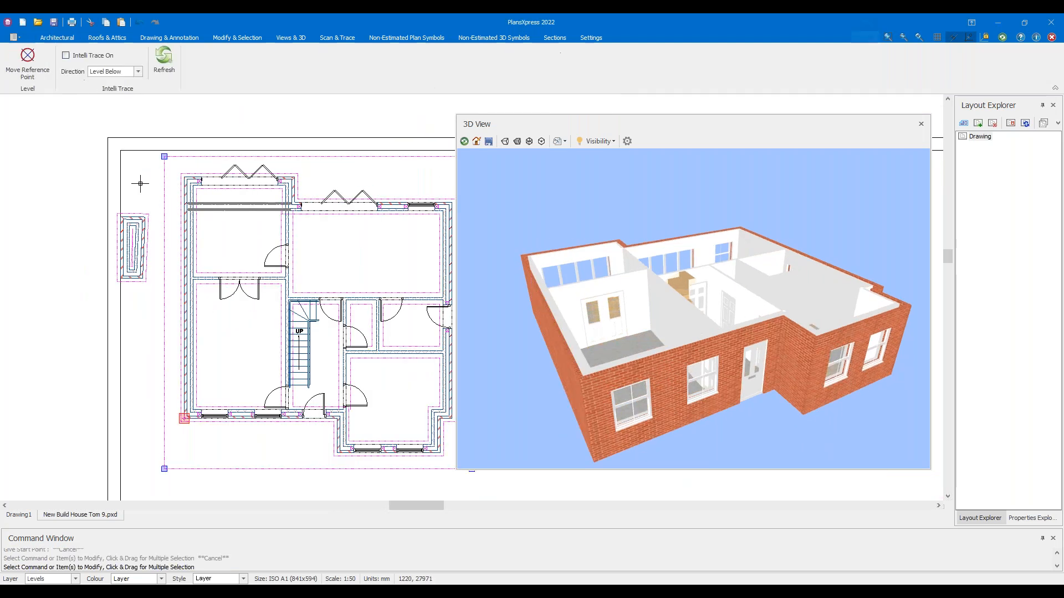
left_click(164, 157)
key("Escape")
mouse_move(501, 256)
left_mouse_down()
mouse_move(601, 227)
mouse_move(488, 255)
left_mouse_up()
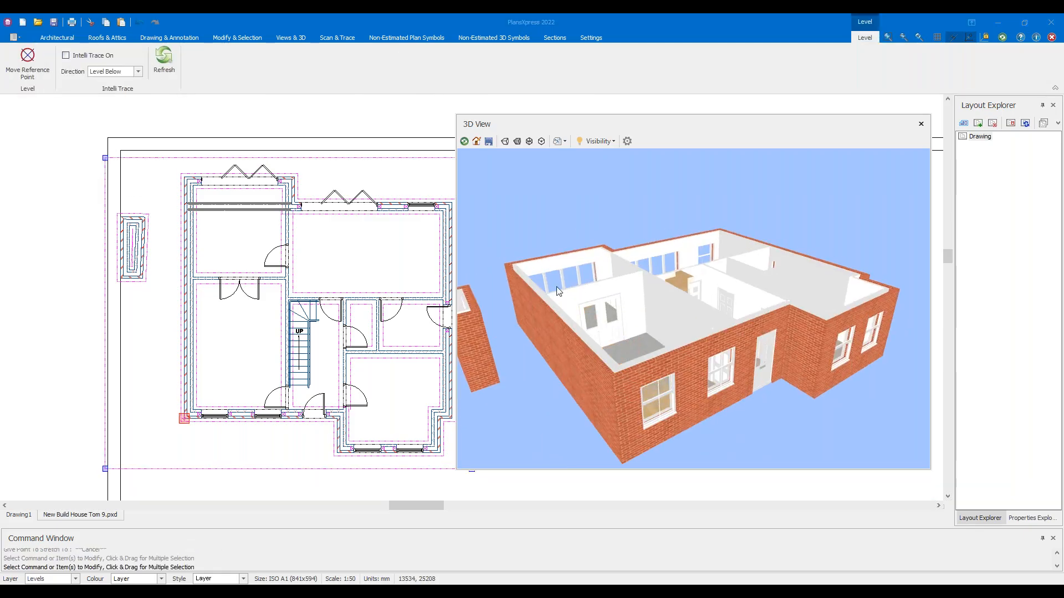
left_click_drag(565, 294, 533, 288)
scroll(120, 209, "up", 2)
left_click(100, 139)
scroll(178, 139, "up", 3)
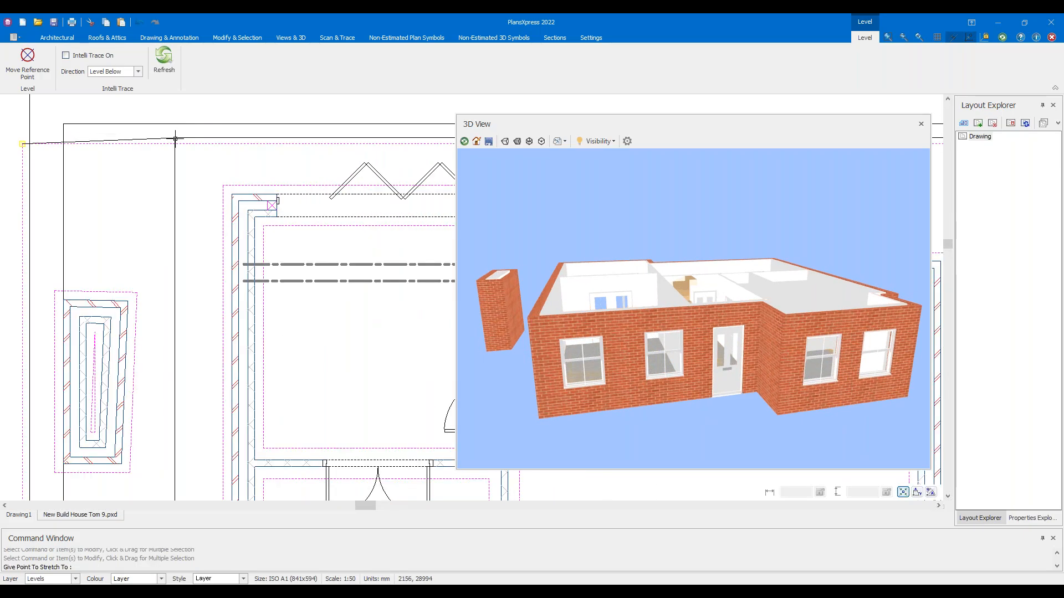
key("Escape")
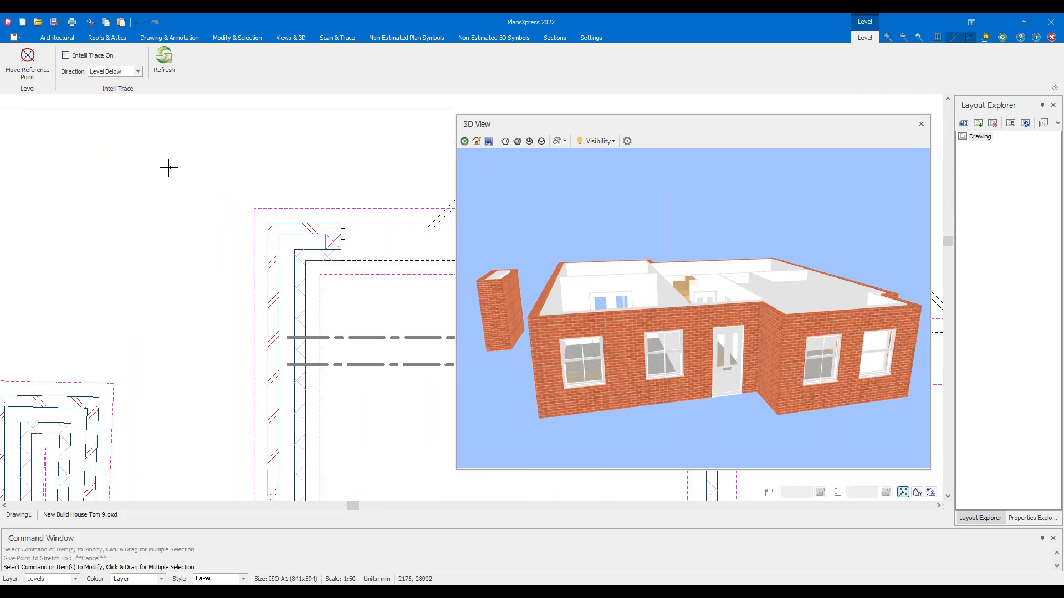
scroll(178, 183, "down", 5)
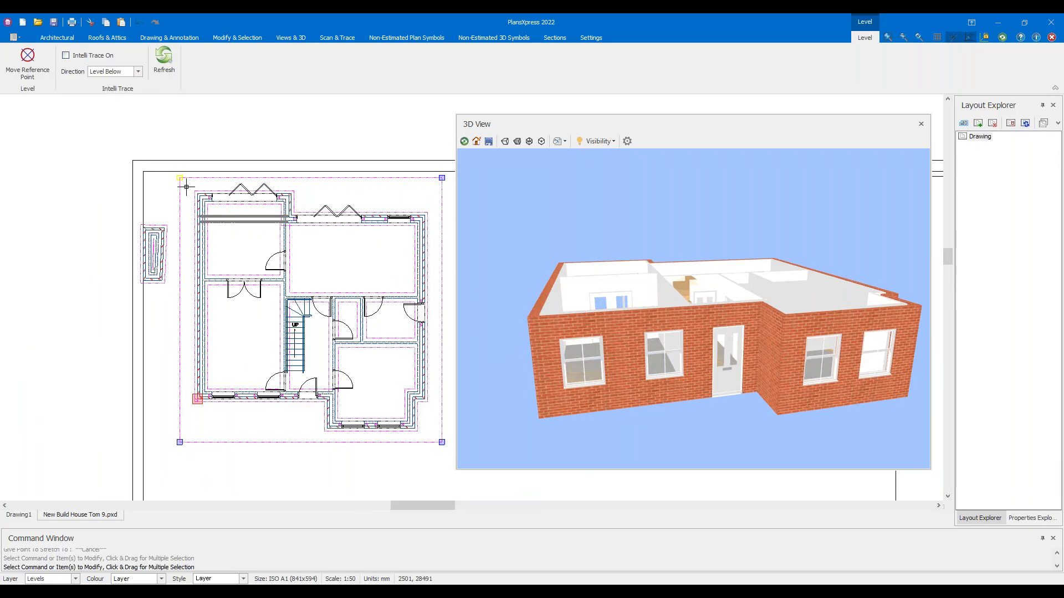
key("Escape")
key("ctrl+z")
Orbit in through the front window to inspect the interior, staircase and glazed back doors
left_click_drag(554, 277, 618, 228)
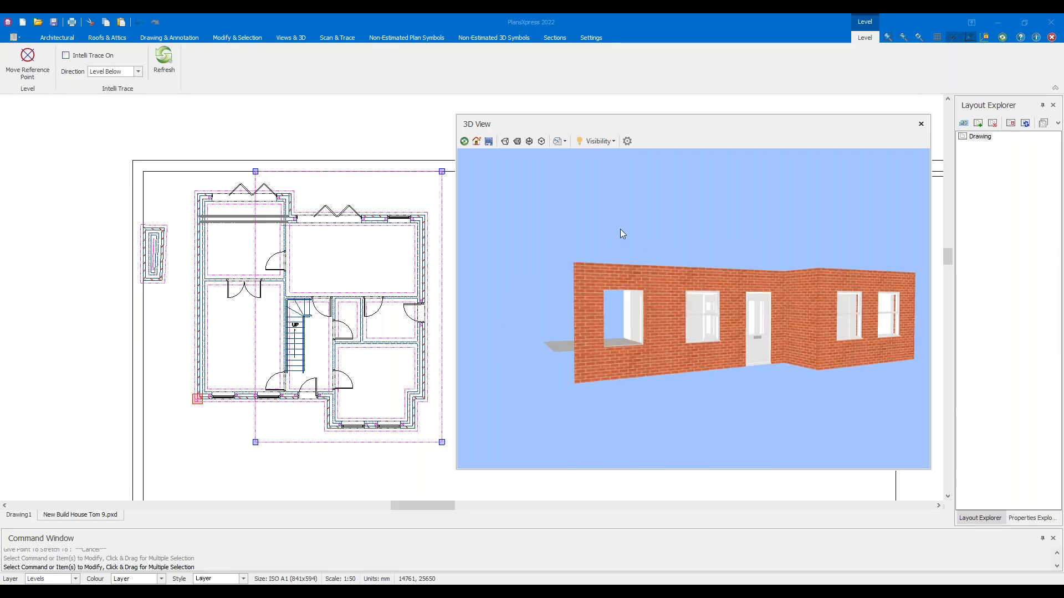
left_click_drag(564, 298, 640, 318)
left_click_drag(616, 352, 465, 344)
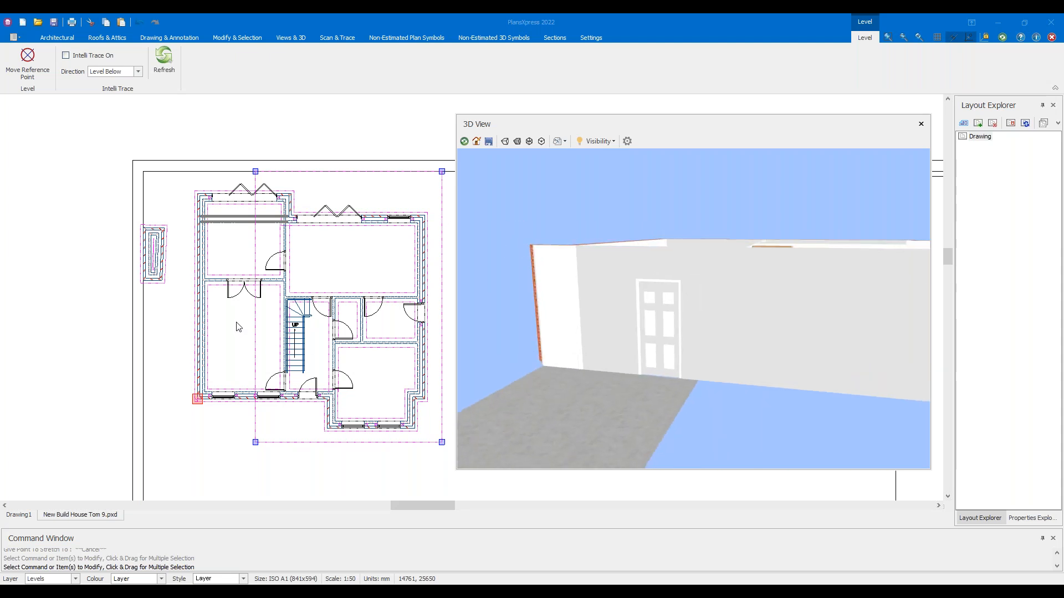
left_click_drag(586, 314, 549, 318)
scroll(608, 300, "down", 3)
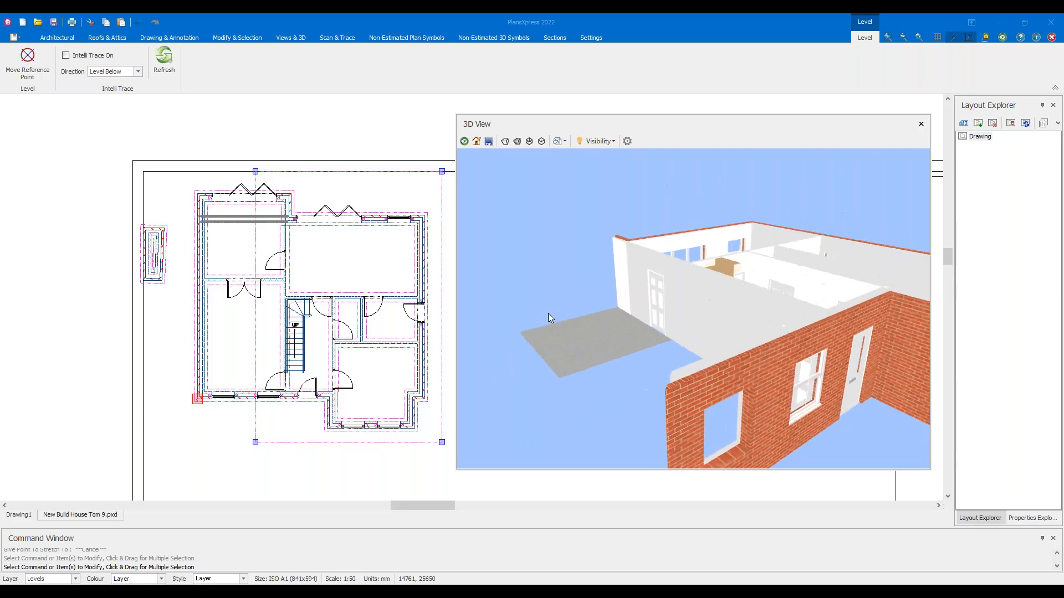
left_click(255, 172)
left_click(308, 173)
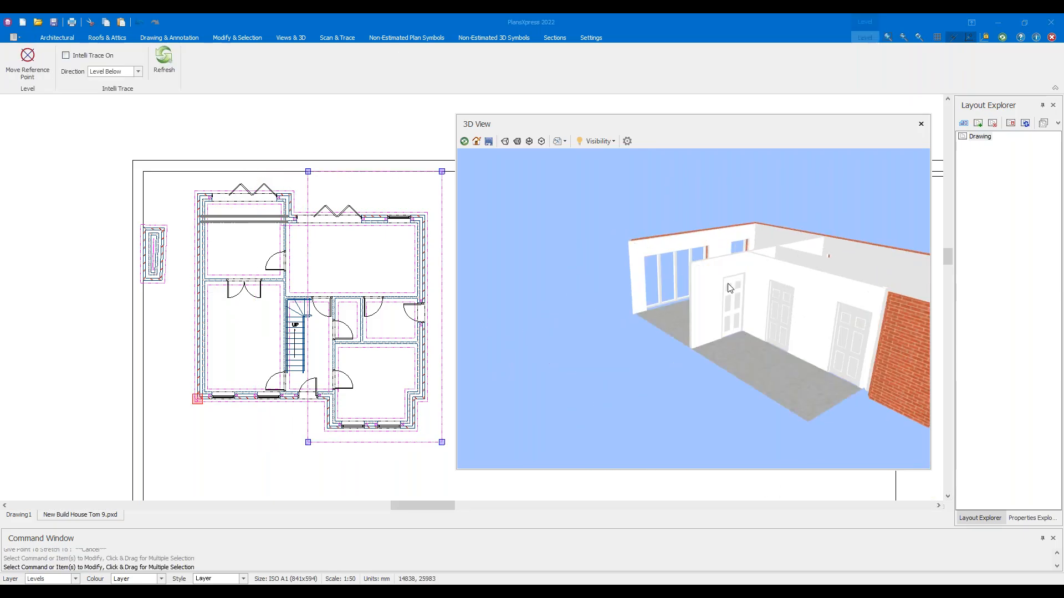
scroll(732, 283, "down", 3)
left_click_drag(747, 284, 604, 317)
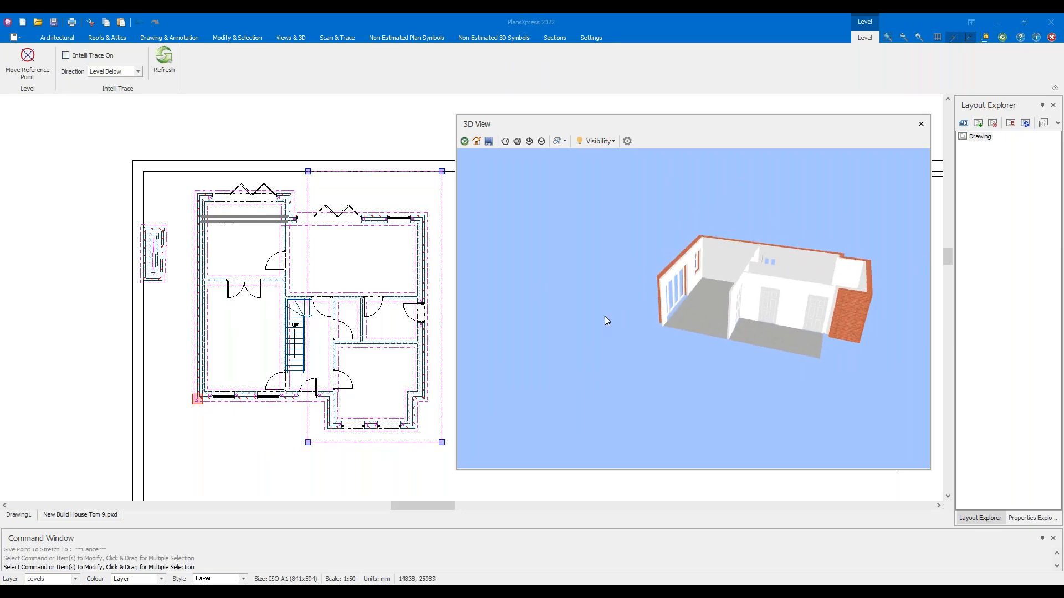
left_click_drag(727, 310, 558, 310)
Deselect the level and window-select the small stray wall left of the plan
left_click(308, 172)
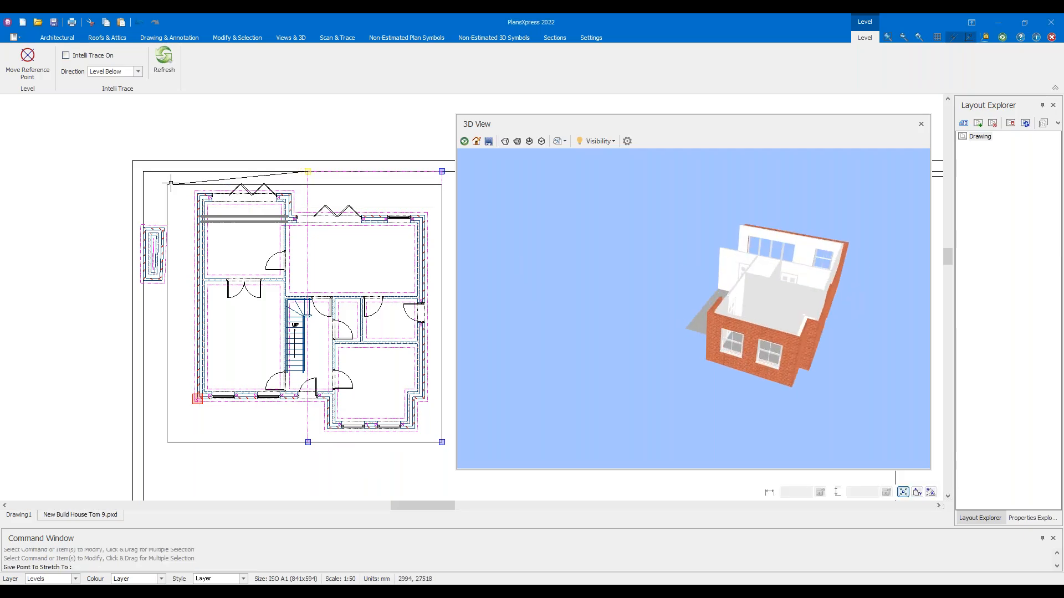
scroll(176, 181, "up", 4)
scroll(194, 183, "up", 1)
key("Escape")
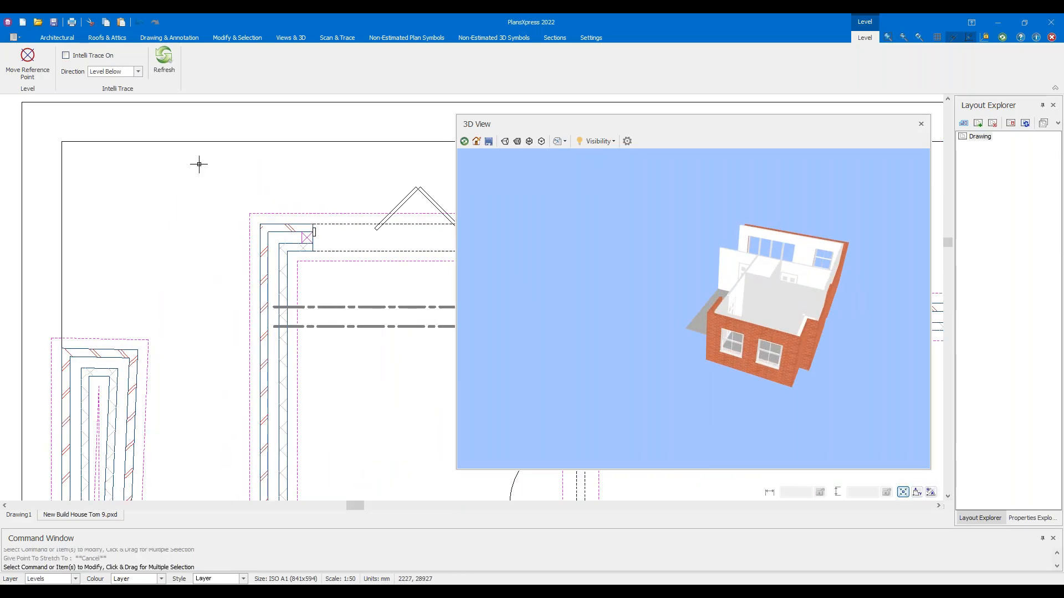
key("Escape")
scroll(276, 230, "down", 6)
mouse_move(650, 259)
left_mouse_down()
mouse_move(611, 250)
mouse_move(646, 257)
left_mouse_up()
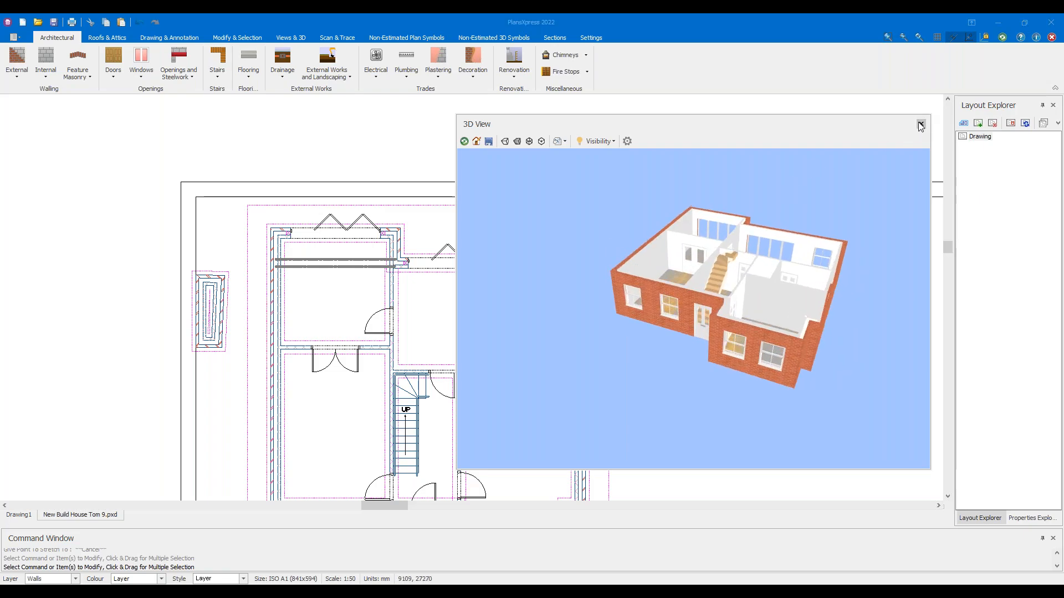
left_click_drag(115, 242, 238, 349)
Delete the stray small wall and close the 3D view
key("Delete")
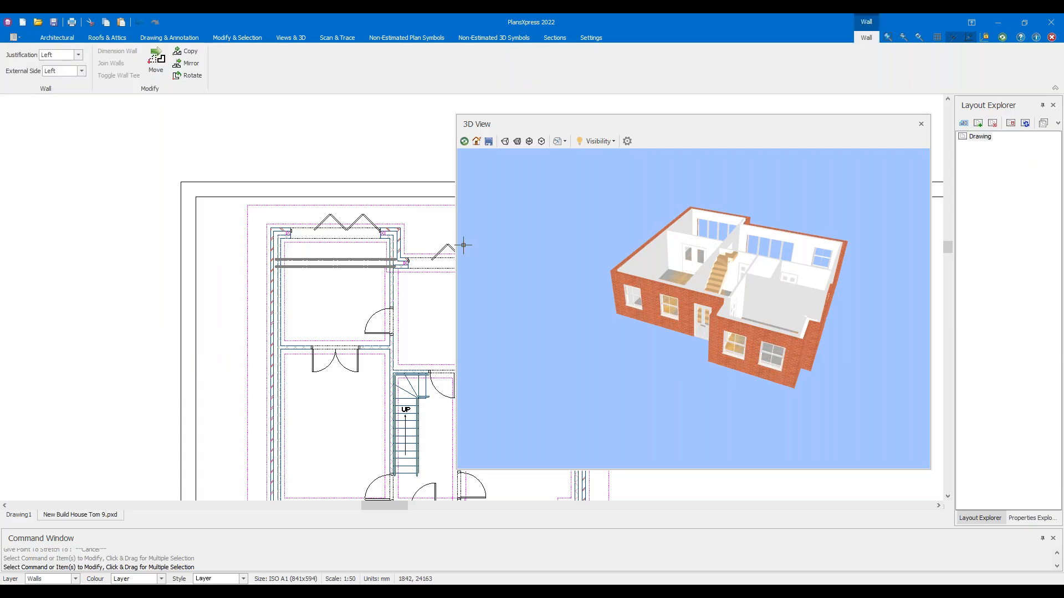
left_click(922, 126)
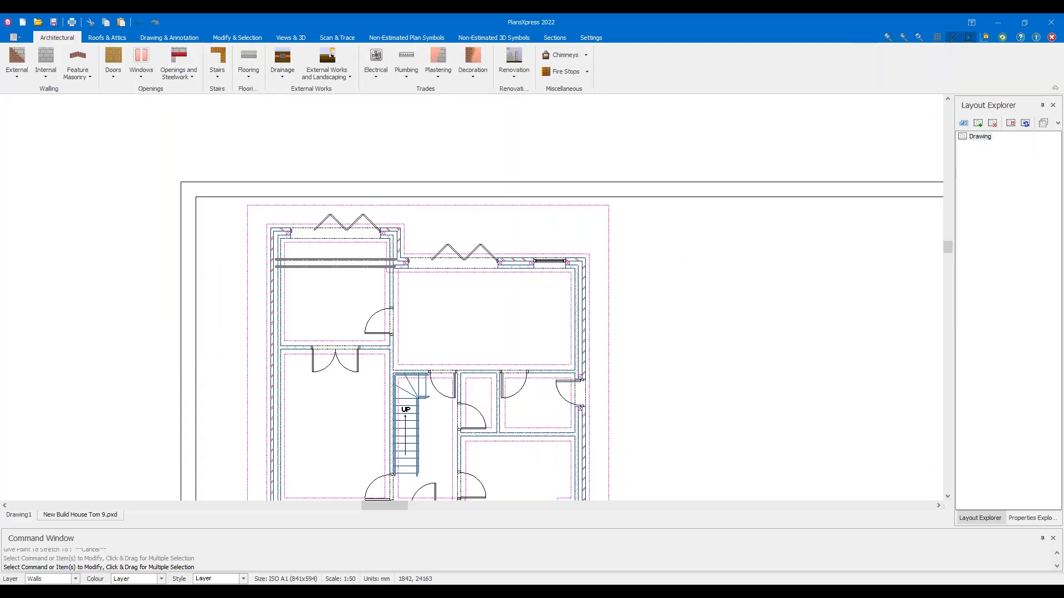
scroll(717, 247, "down", 3)
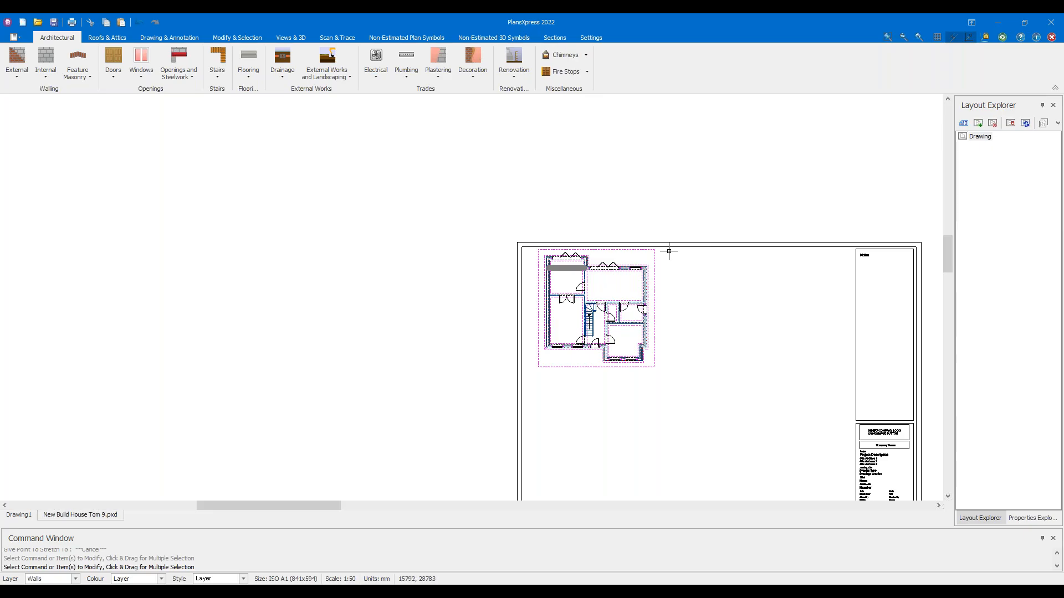
mouse_move(668, 252)
scroll(600, 289, "up", 5)
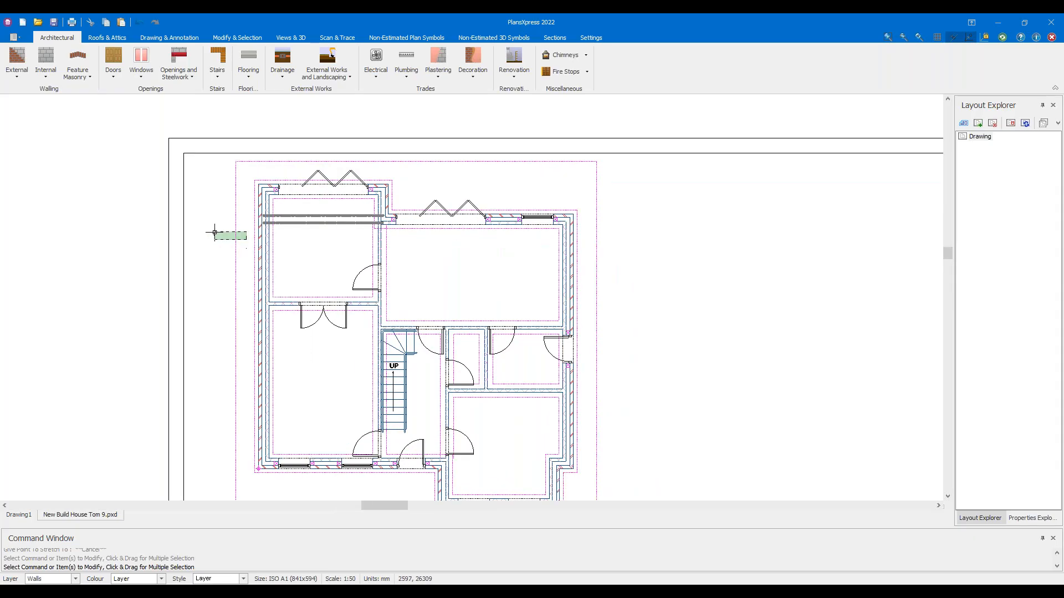
Stretch the ground-floor level boundary's top-left corner outward toward the sheet border
left_click(216, 235)
scroll(216, 202, "up", 5)
middle_click_drag(268, 119, 283, 216)
left_click(280, 177)
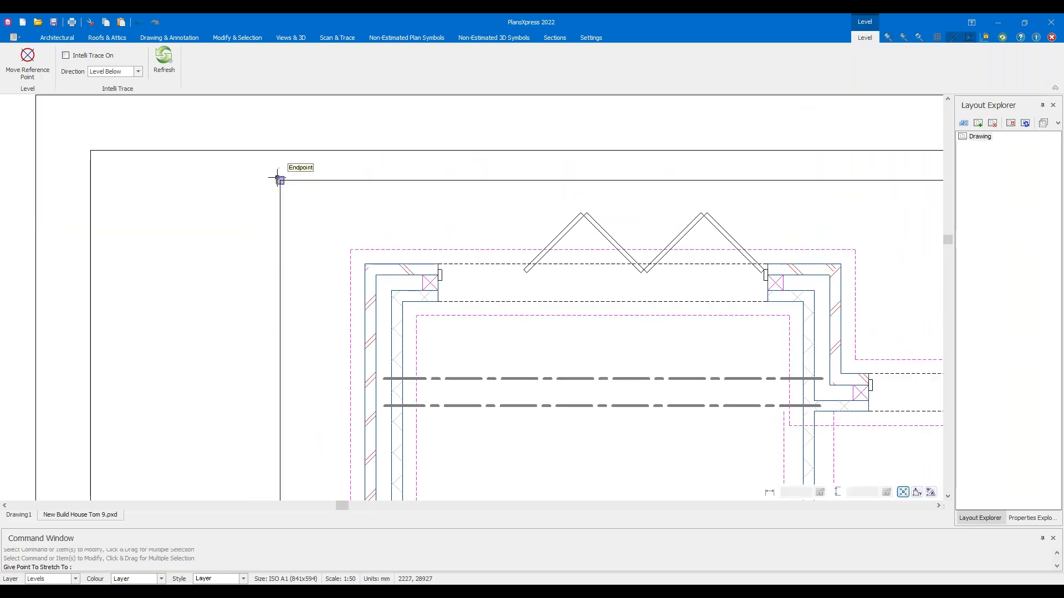
left_click(239, 183)
scroll(266, 226, "down", 5)
left_click(255, 207)
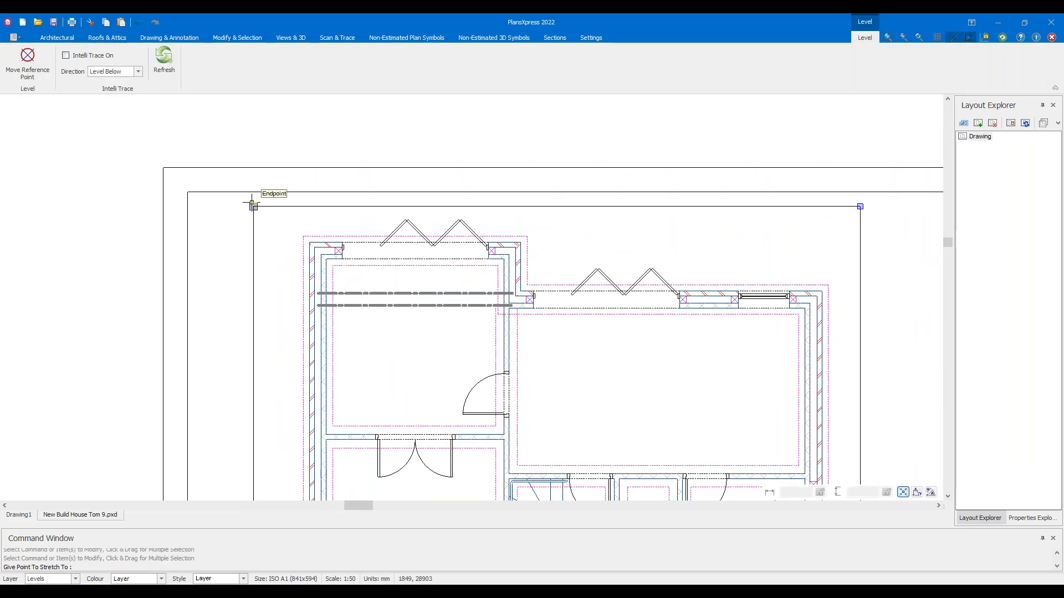
scroll(252, 197, "up", 7)
scroll(308, 233, "down", 5)
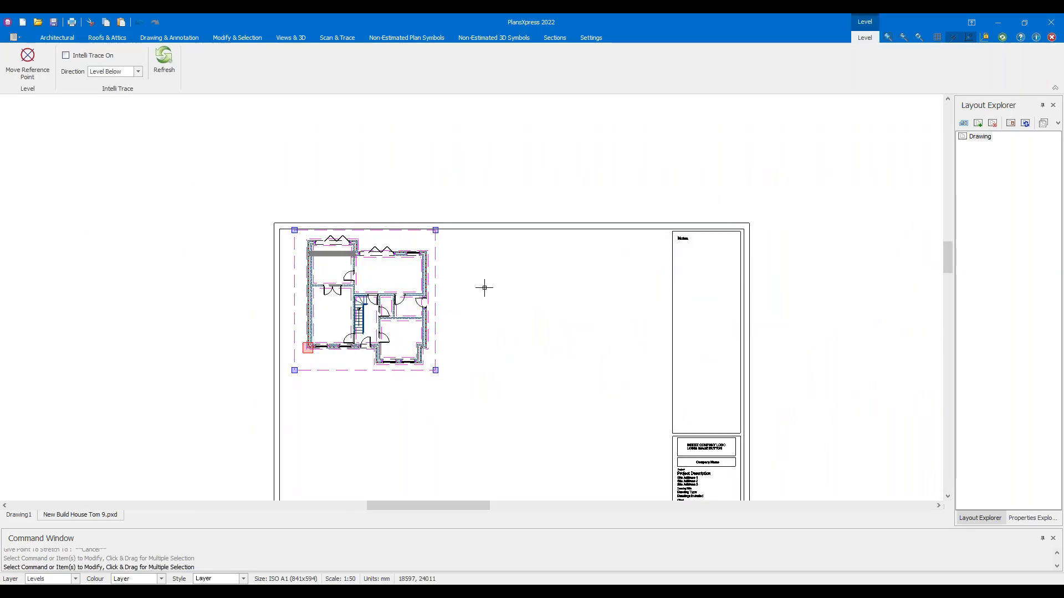
key("Escape")
scroll(456, 307, "up", 4)
Reselect the Level 1 boundary, showing base height 0 and wall height 2700, with the whole plan visible
mouse_move(456, 306)
middle_mouse_down()
mouse_move(587, 297)
mouse_move(594, 247)
middle_mouse_up()
left_click(554, 173)
scroll(554, 173, "down", 1)
middle_click_drag(558, 178, 541, 216)
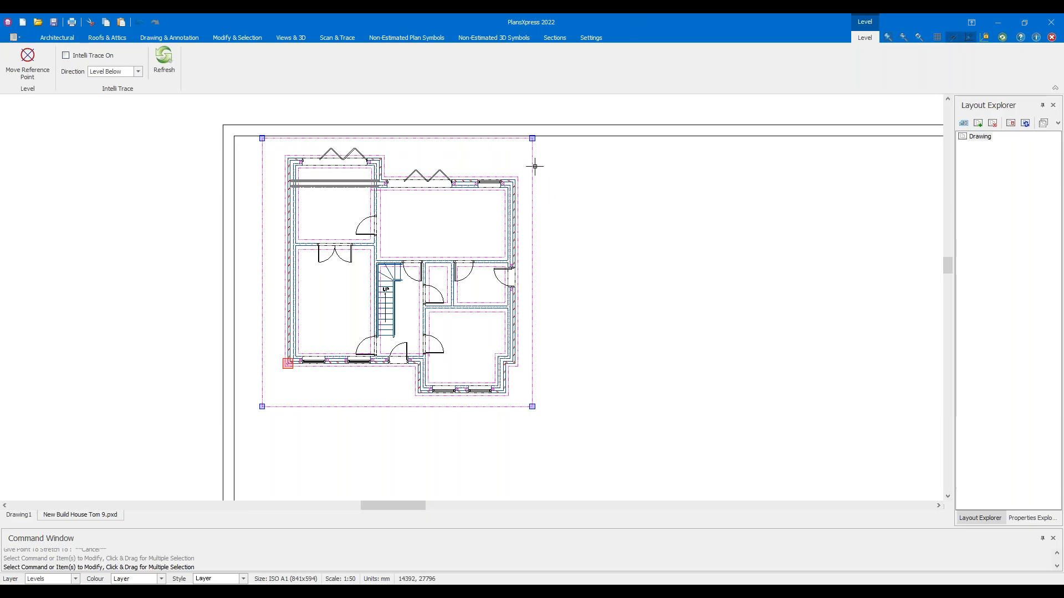
mouse_move(535, 166)
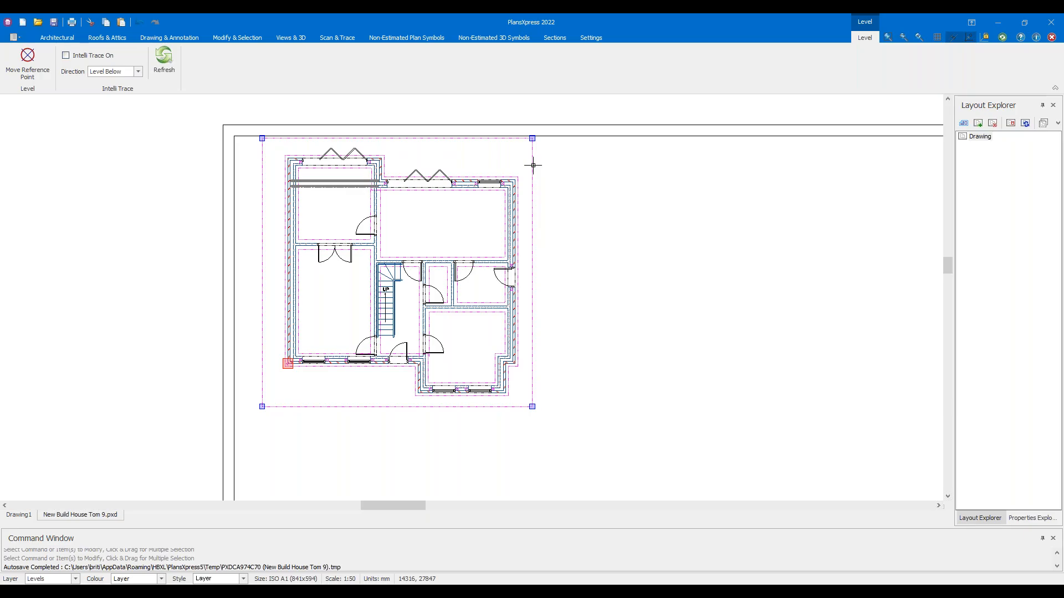
Copy the selected ground-floor level from its bottom-left corner to its bottom-right corner as Level 2
right_click(533, 165)
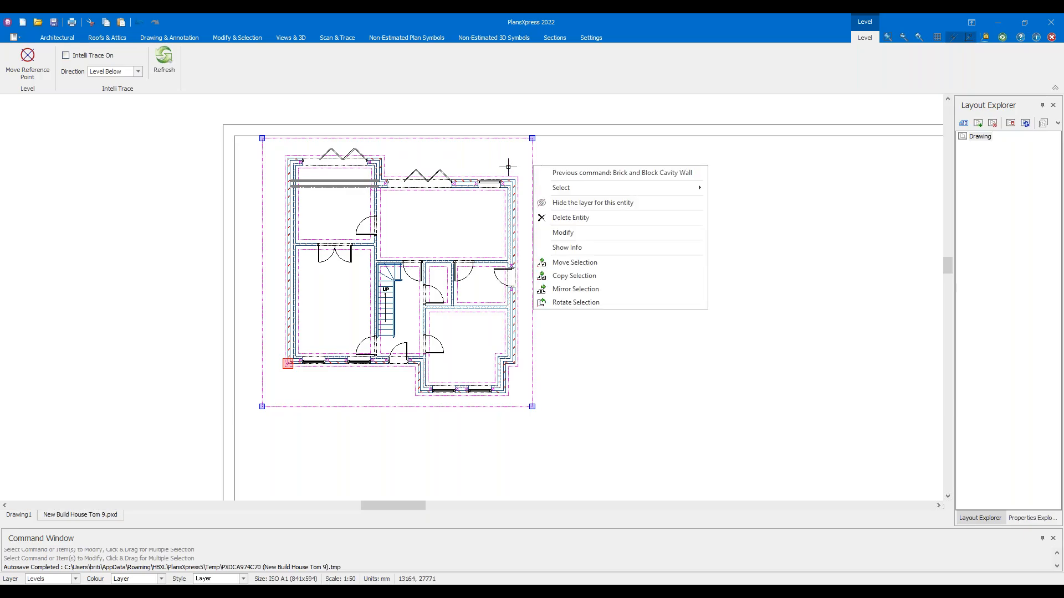
left_click(585, 283)
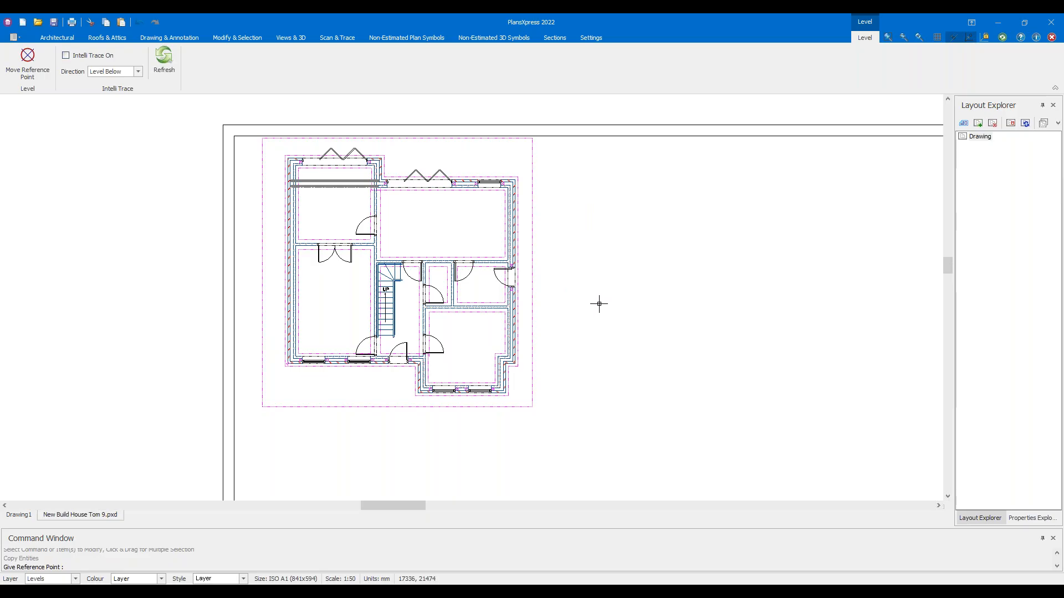
left_click(262, 407)
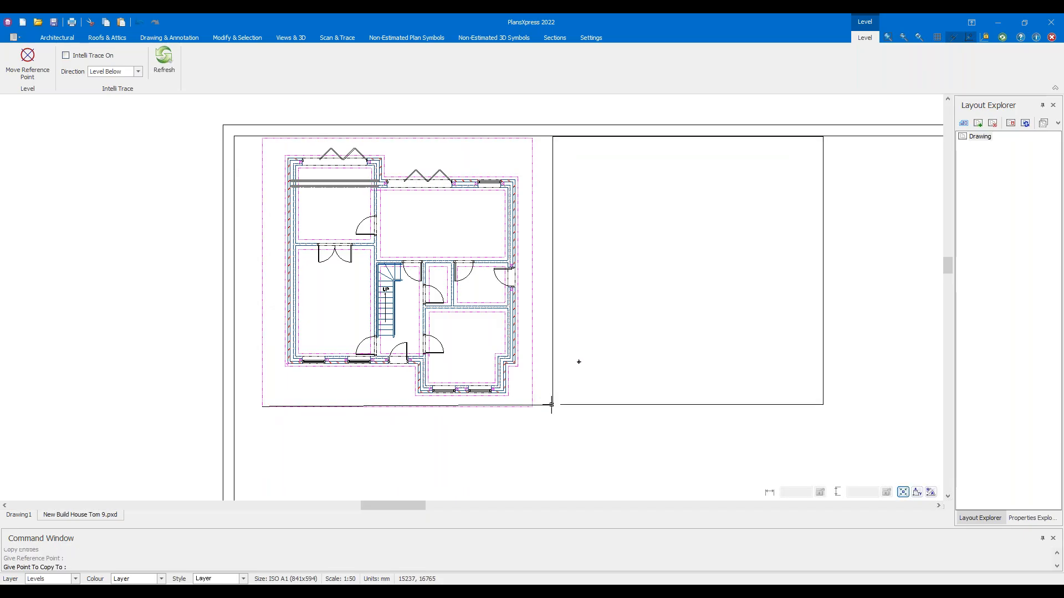
scroll(544, 409, "up", 2)
scroll(545, 409, "down", 2)
scroll(538, 406, "up", 2)
scroll(533, 409, "up", 1)
scroll(532, 409, "up", 1)
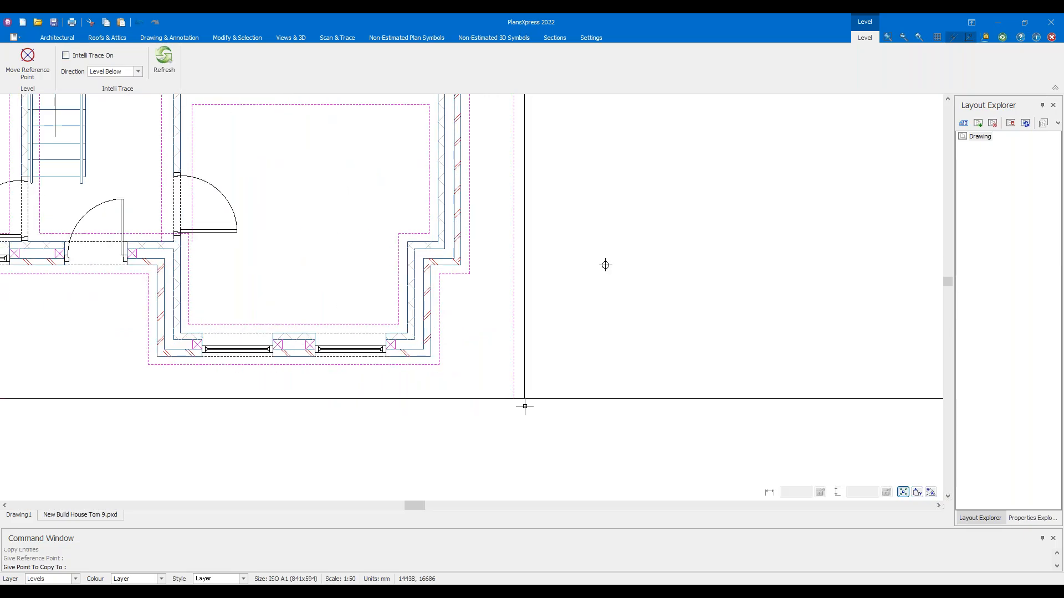
left_click(525, 407)
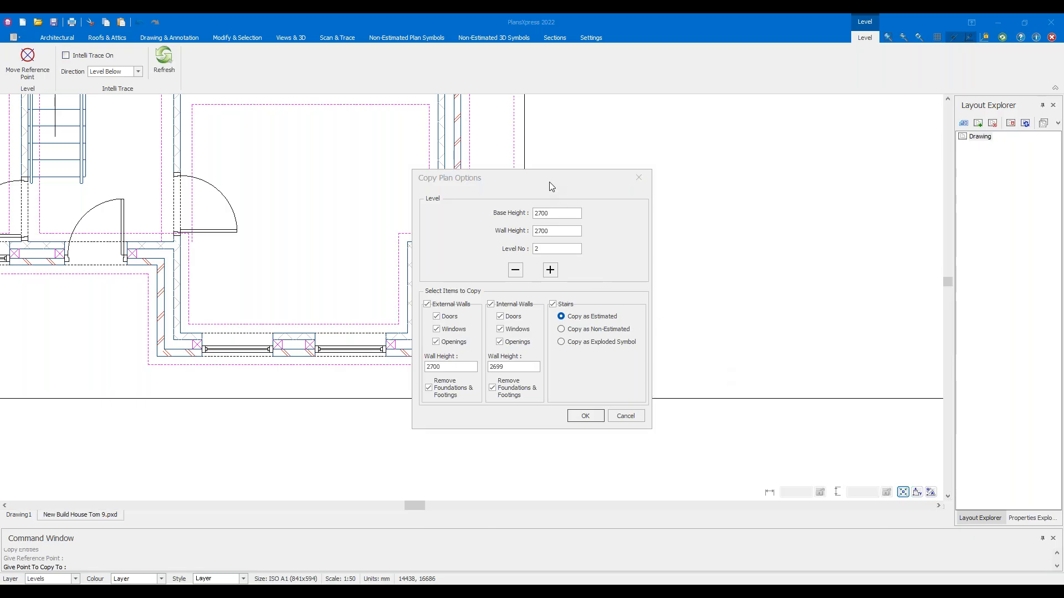
left_click(556, 249)
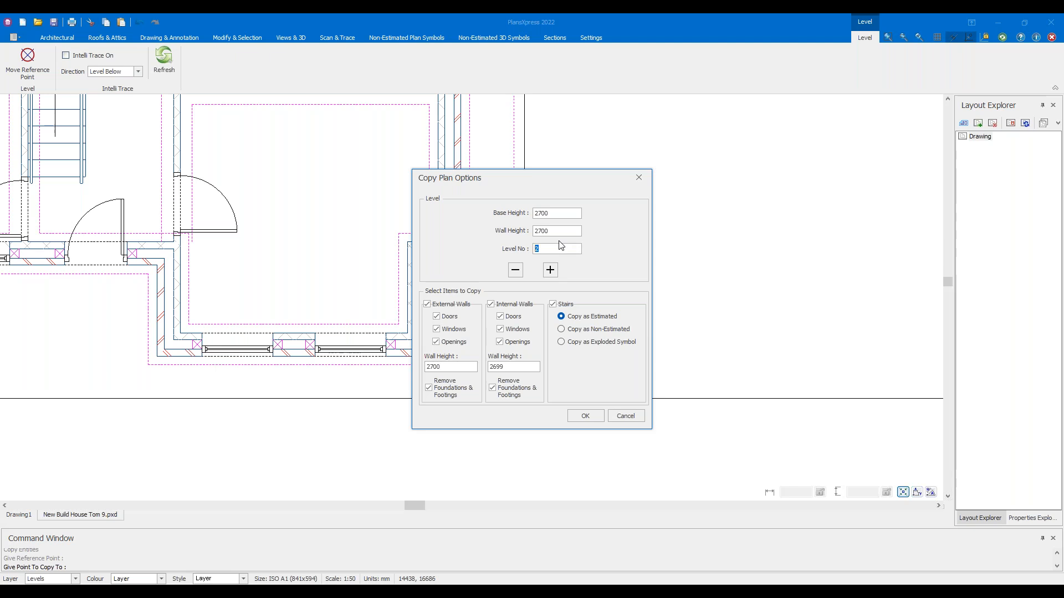
double_click(551, 213)
left_click(569, 231)
Give Level 2 a 2550 wall height, no external doors, openings or internal walls, and non-estimated stairs
key("BackSpace")
key("BackSpace")
key("BackSpace")
type("550")
left_click(454, 367)
left_click(457, 320)
left_click(456, 343)
left_click(506, 306)
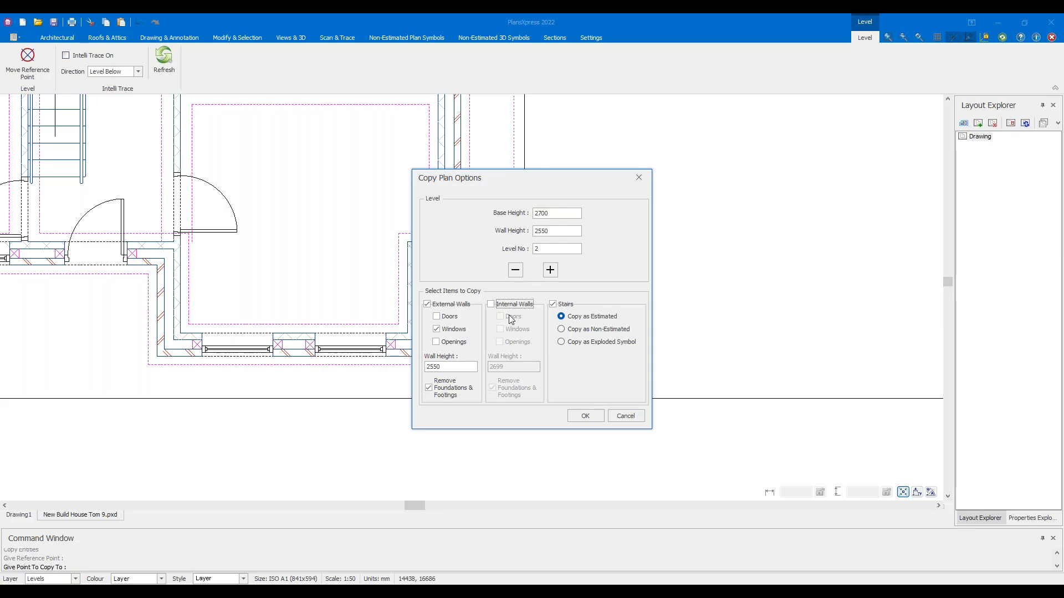
left_click(562, 330)
left_click(568, 344)
left_click(573, 331)
Confirm the copy options to create Level 2 and view both floor plans side by side
left_click(585, 416)
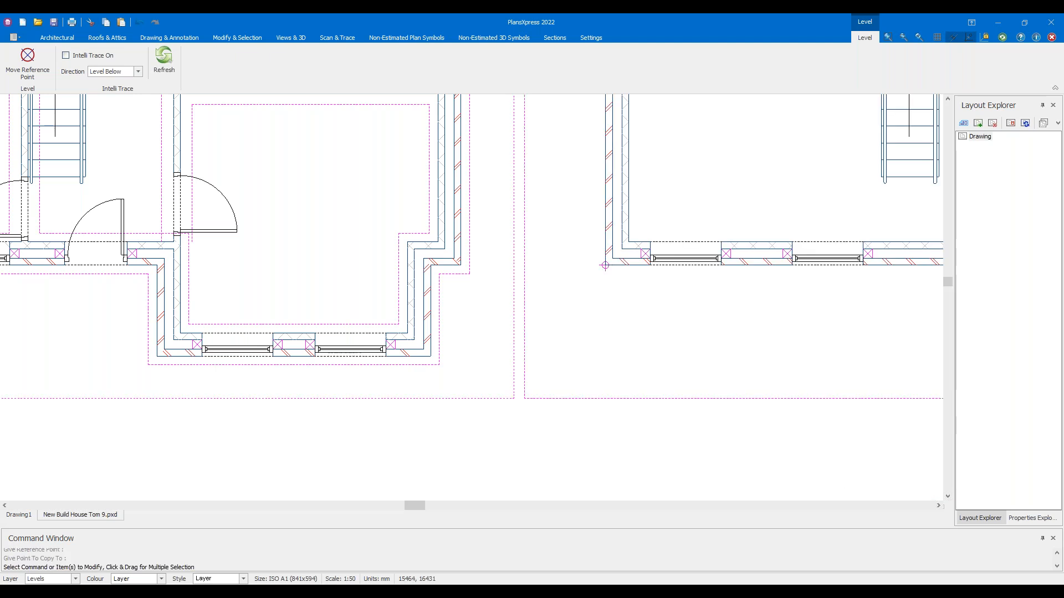
scroll(585, 392, "down", 2)
scroll(586, 393, "down", 2)
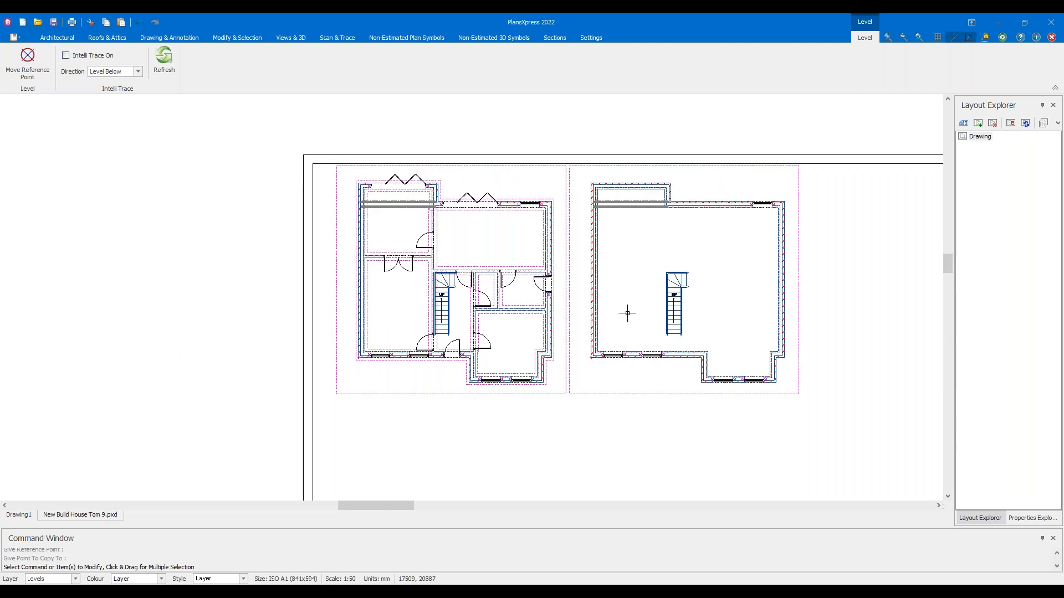
middle_click_drag(626, 328, 580, 332)
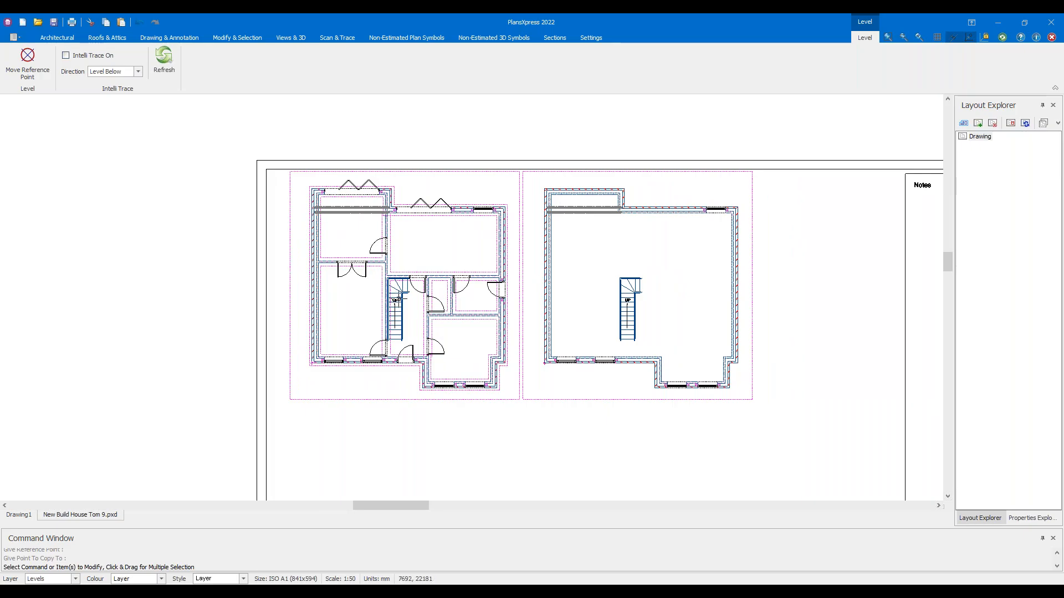
mouse_move(396, 299)
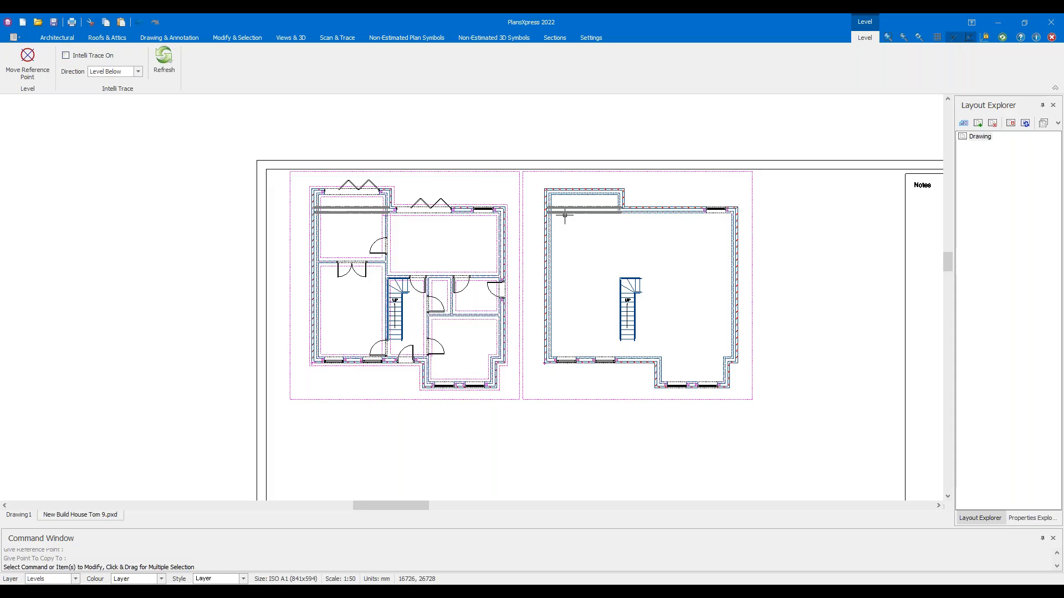
Select and delete the copied steel beam on the Level 2 plan
scroll(564, 216, "up", 2)
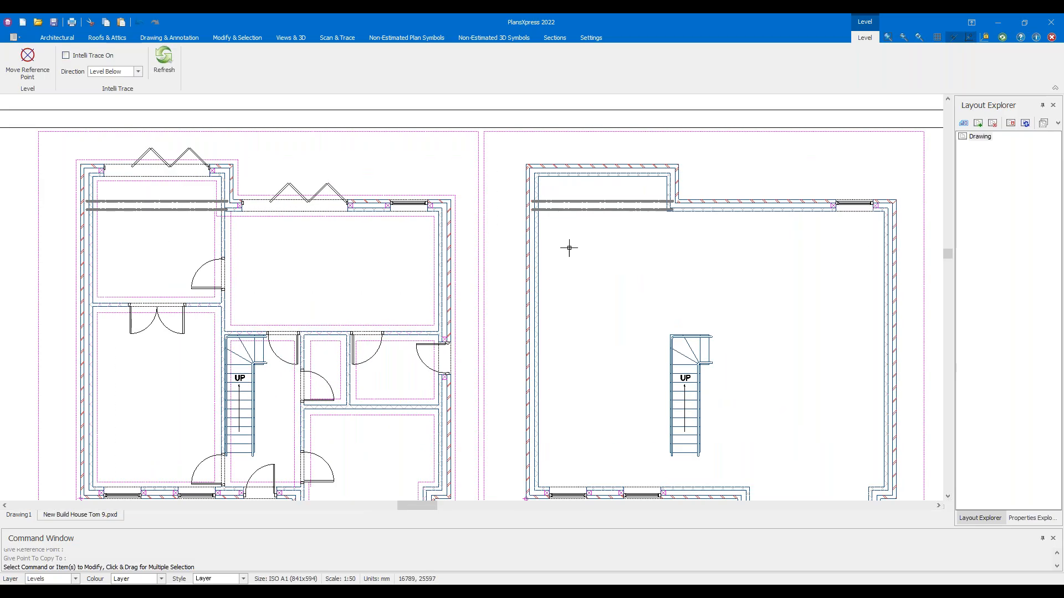
left_click(602, 206)
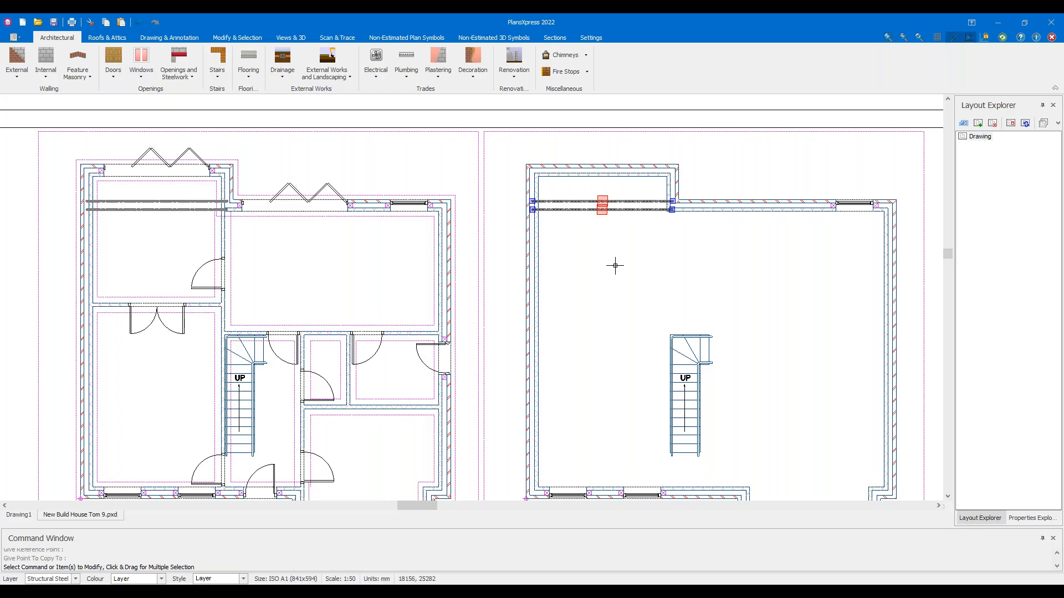
key("Escape")
scroll(612, 258, "down", 1)
scroll(629, 268, "down", 1)
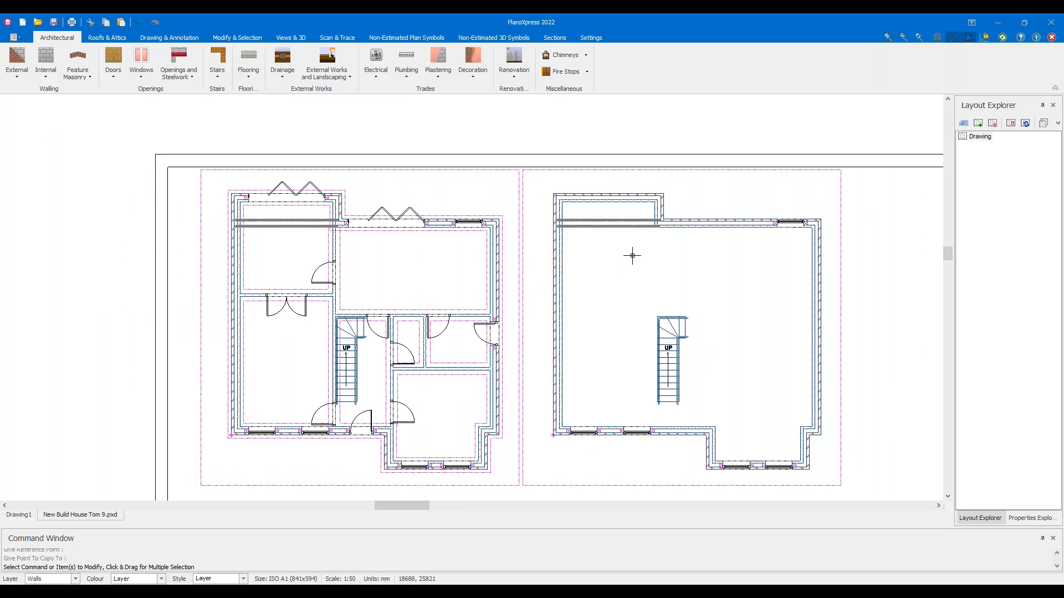
left_click(607, 222)
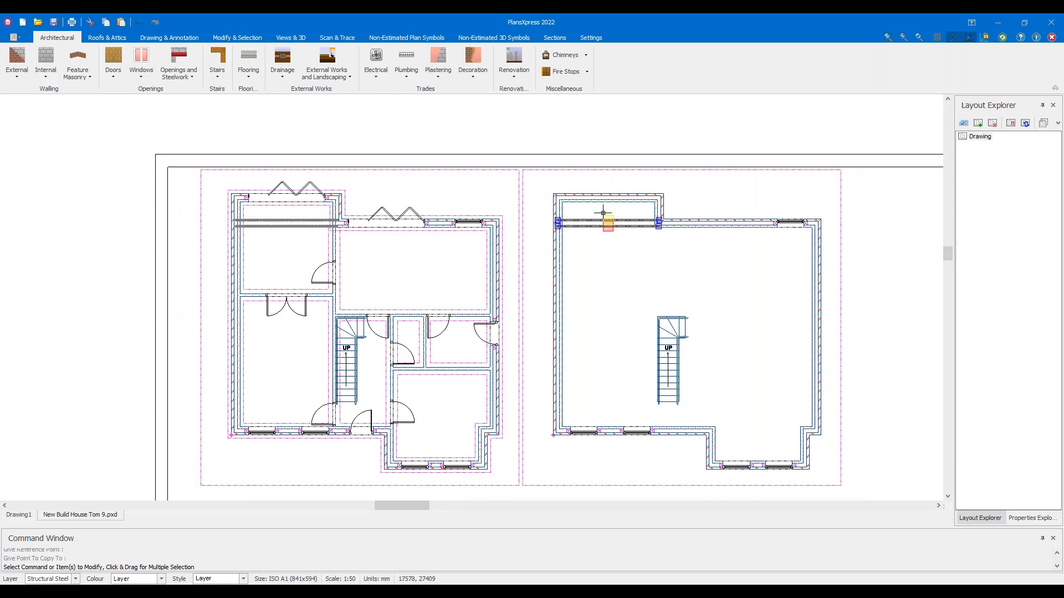
key("Delete")
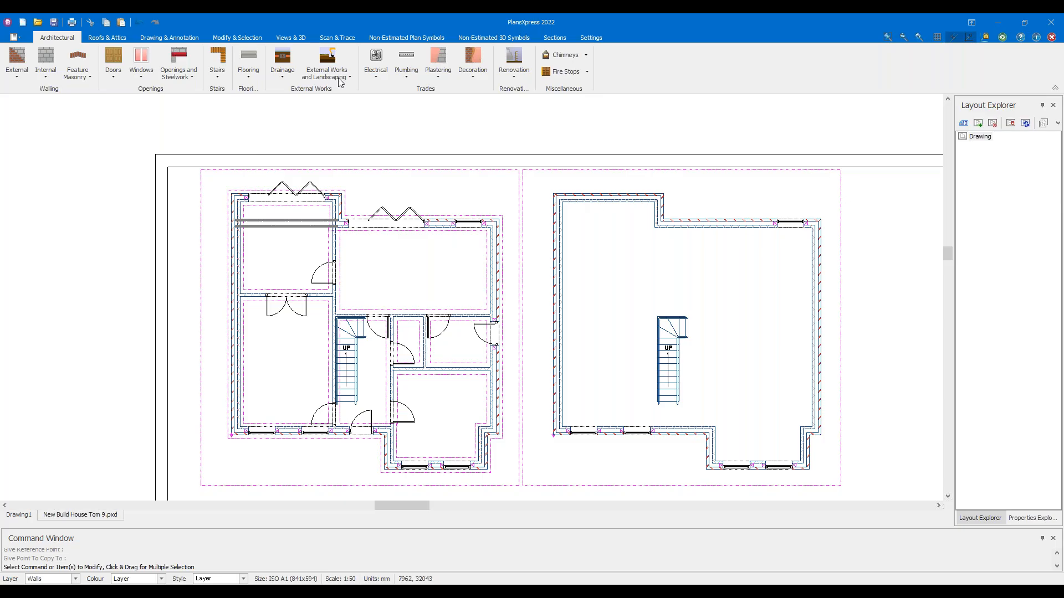
left_click(290, 37)
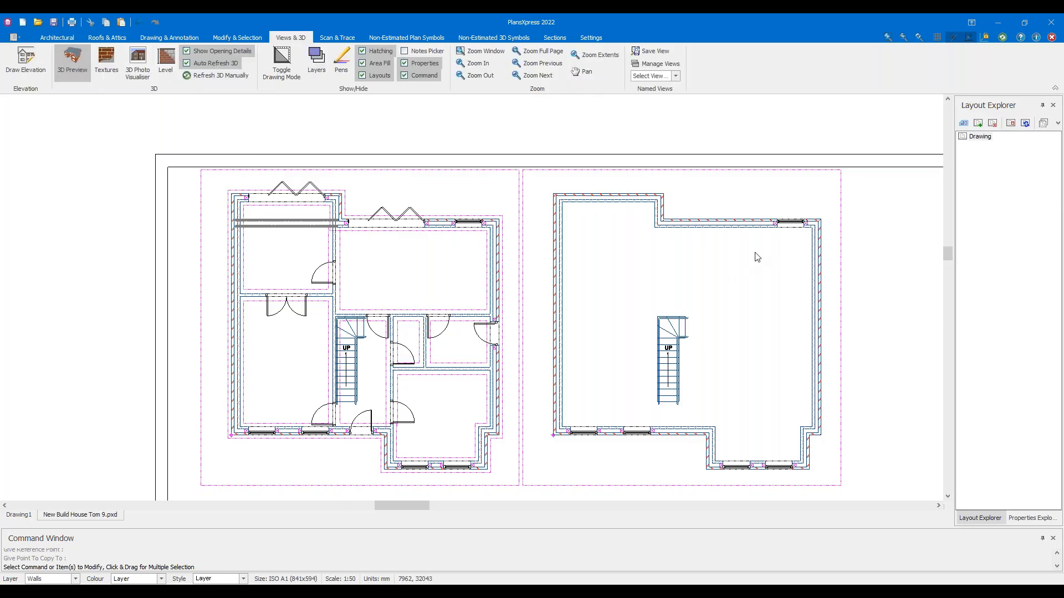
Orbit the 3D model to a raised corner view to check the Level 2 staircase, then close it
mouse_move(775, 281)
left_mouse_down()
mouse_move(525, 349)
mouse_move(457, 260)
mouse_move(580, 300)
mouse_move(513, 295)
mouse_move(827, 324)
mouse_move(749, 302)
mouse_move(912, 332)
mouse_move(748, 292)
mouse_move(636, 326)
mouse_move(634, 305)
left_mouse_up()
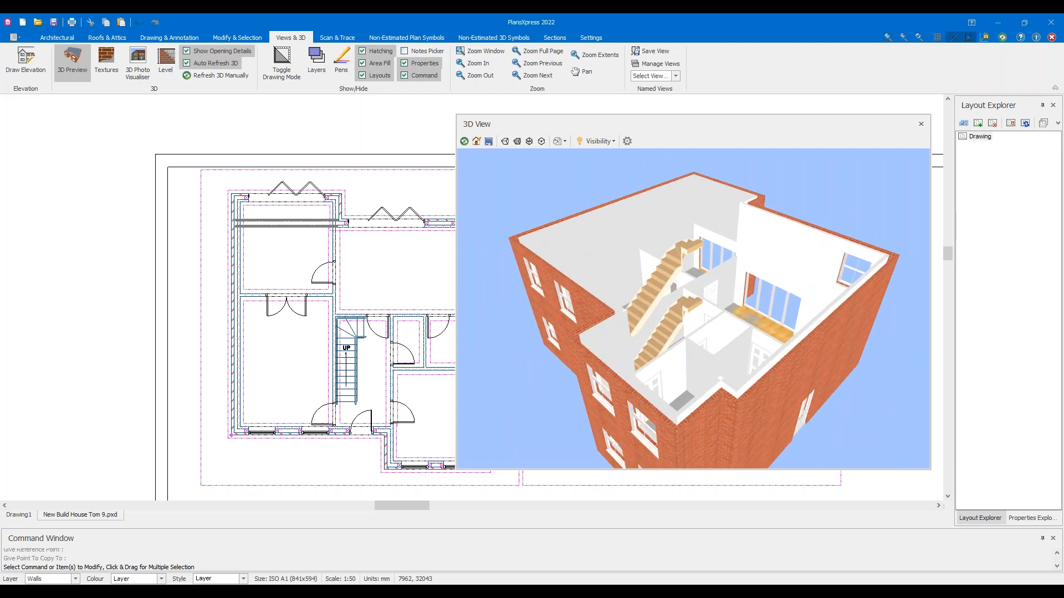
left_click(72, 62)
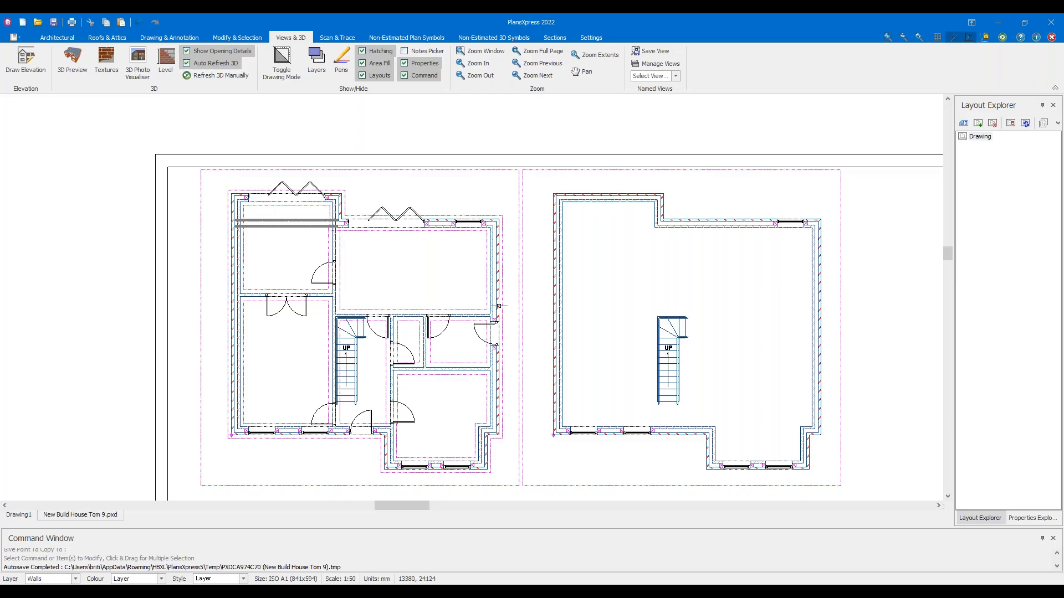
scroll(655, 217, "up", 4)
Crossing-select Level 2's top and vertical walls to inspect them, leaving them unchanged
left_click_drag(710, 204, 591, 142)
left_click_drag(710, 194, 590, 162)
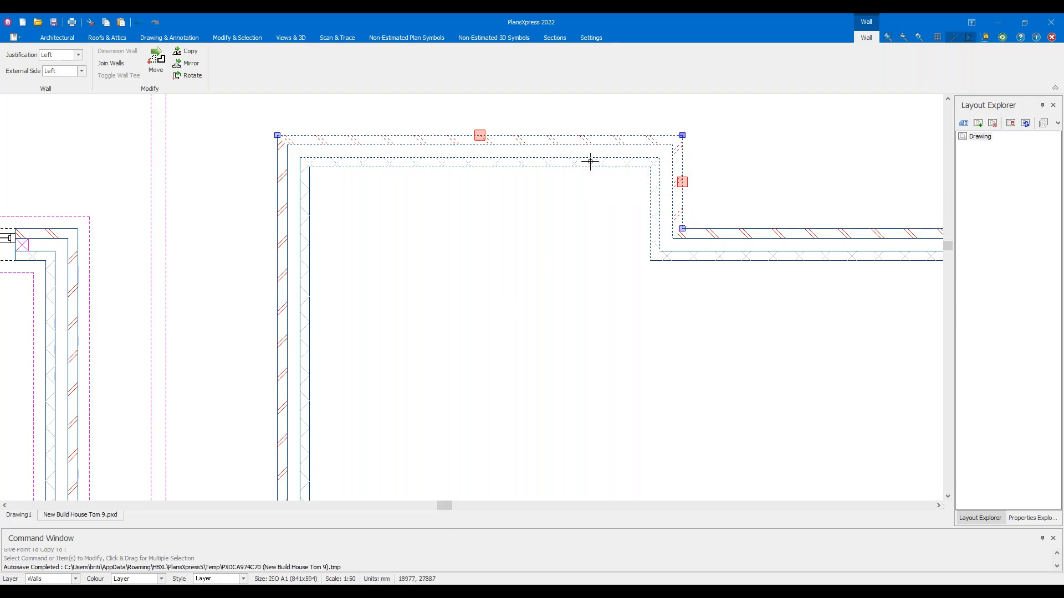
key("Escape")
scroll(589, 163, "down", 1)
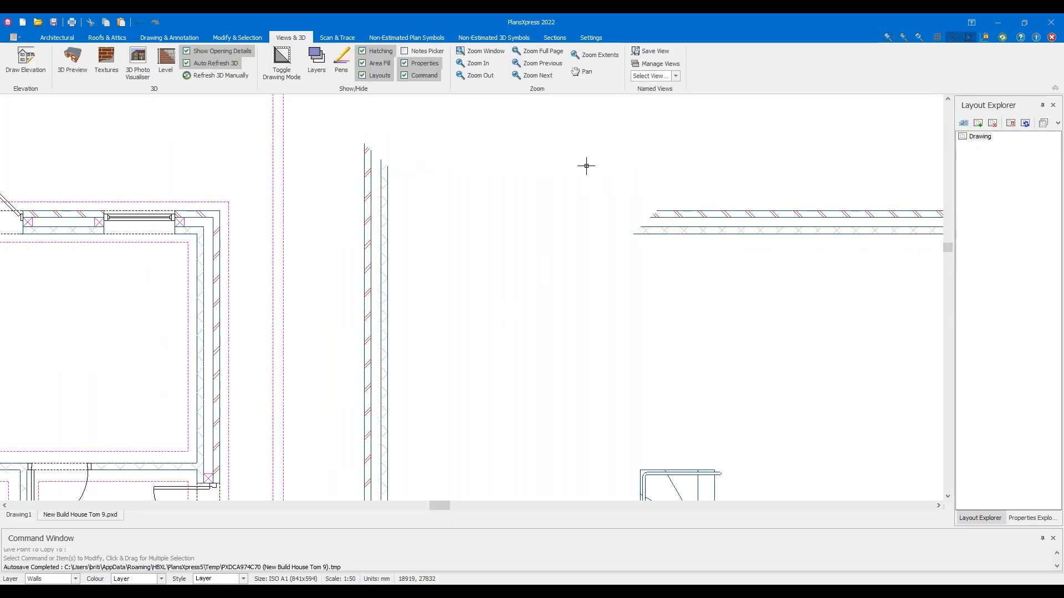
left_click_drag(432, 216, 335, 182)
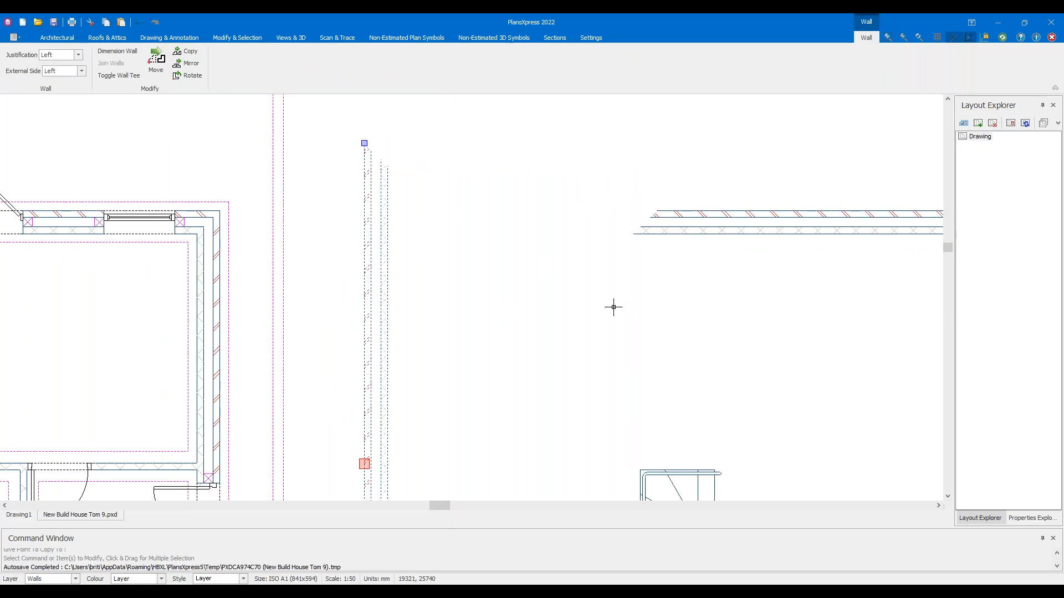
key("Escape")
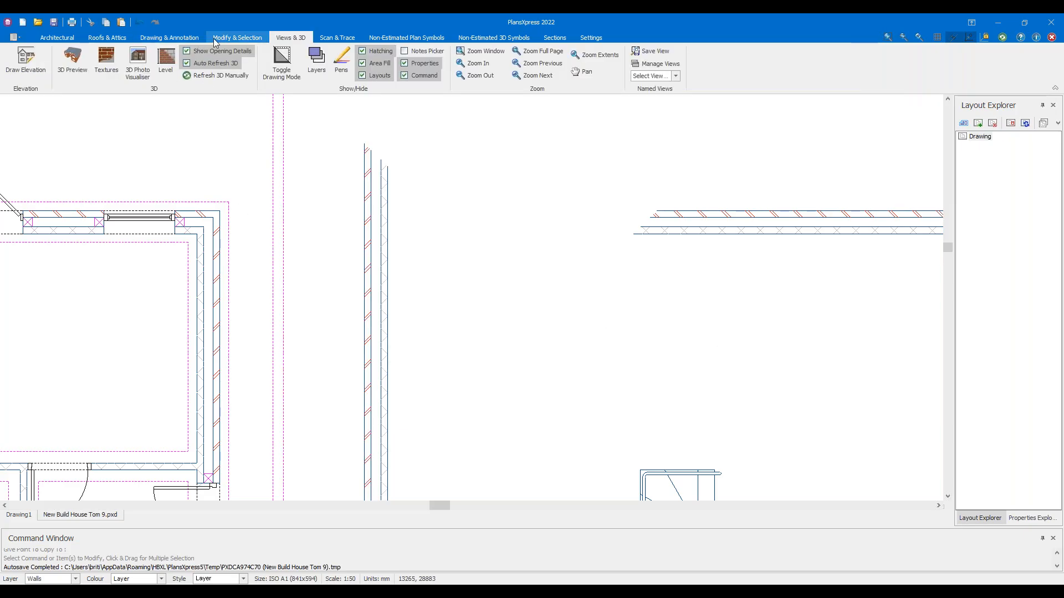
left_click(183, 37)
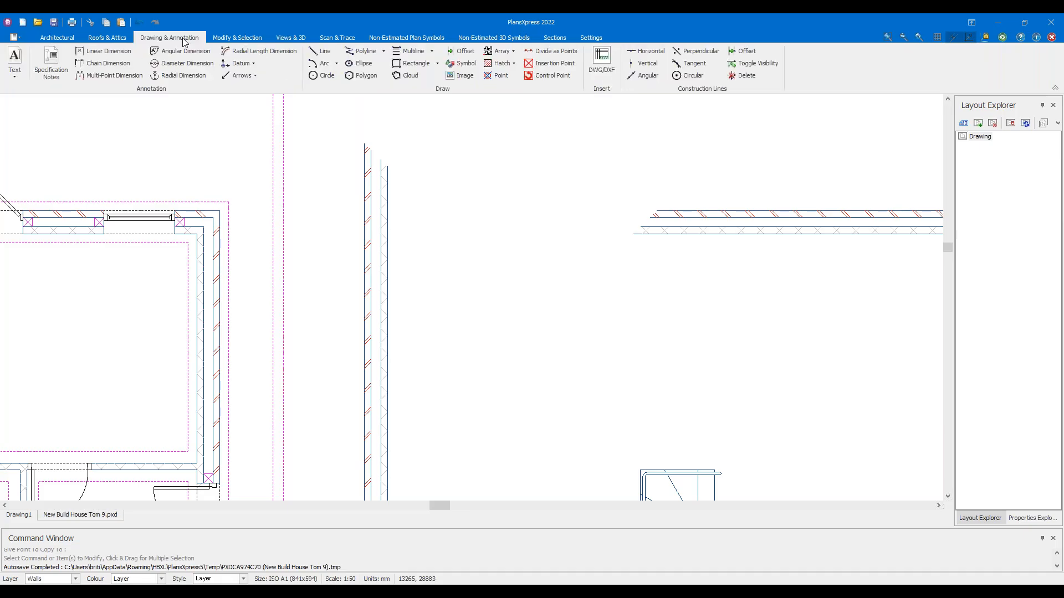
Draw a horizontal construction line and stretch the Level 2 rear wall's left end to the side wall
left_click(643, 51)
middle_click_drag(718, 151, 506, 183)
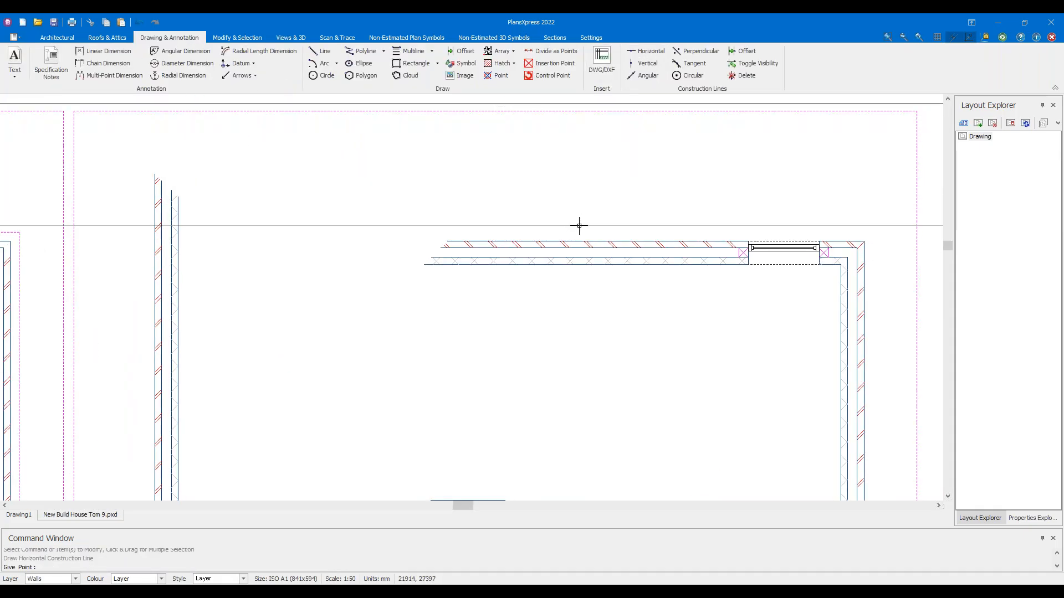
key("Escape")
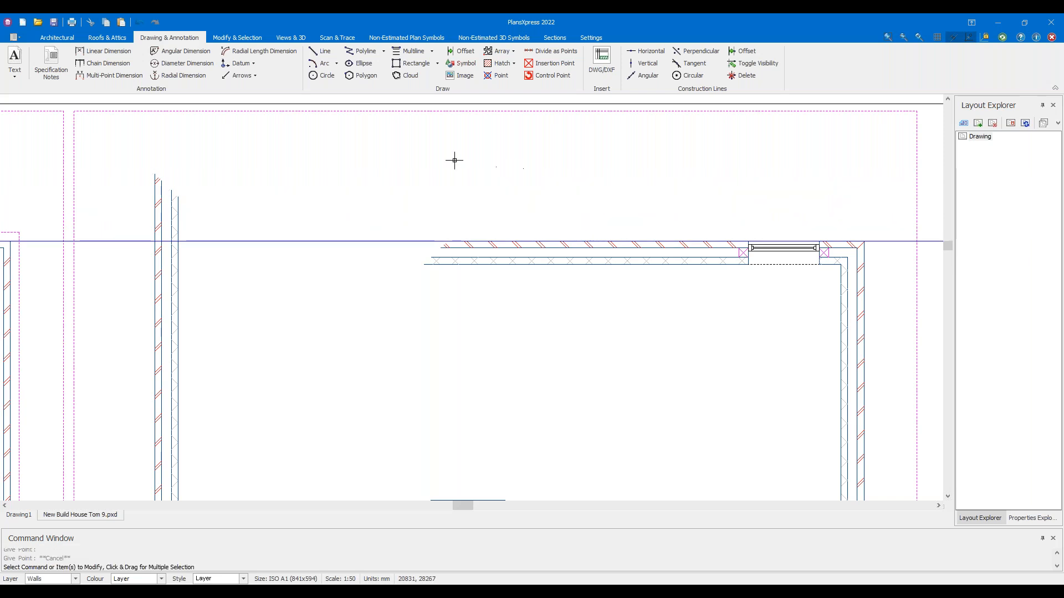
middle_click_drag(419, 157, 486, 170)
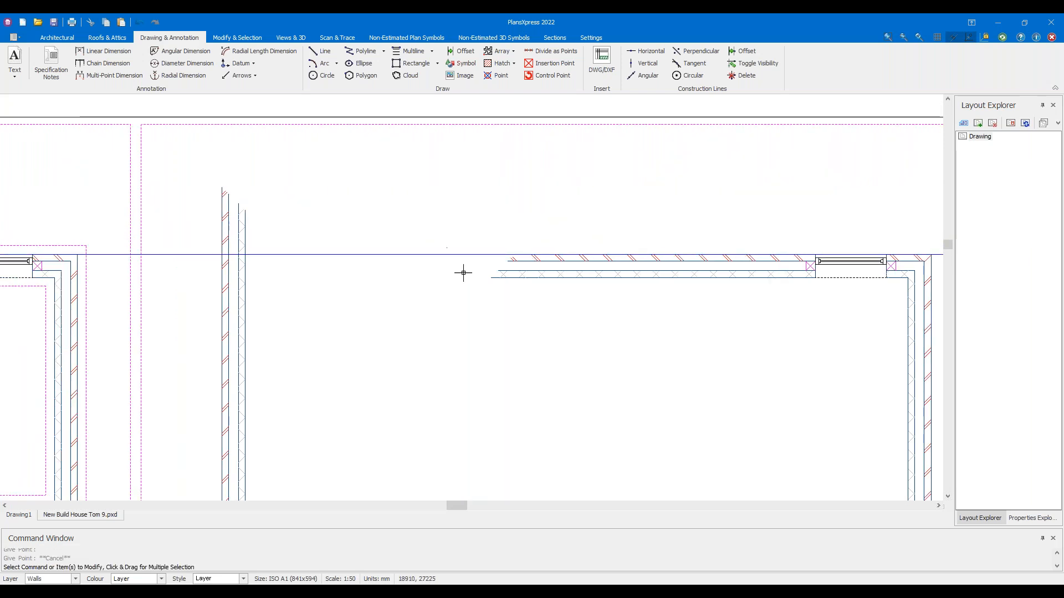
middle_click_drag(500, 287, 569, 308)
left_click_drag(608, 328, 520, 286)
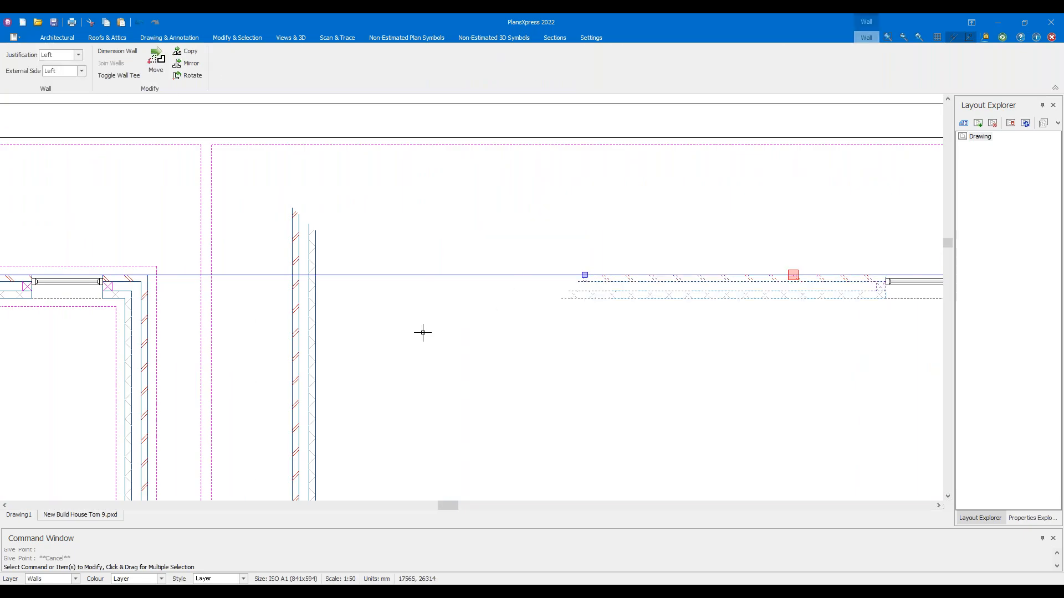
left_click(584, 275)
scroll(293, 267, "up", 3)
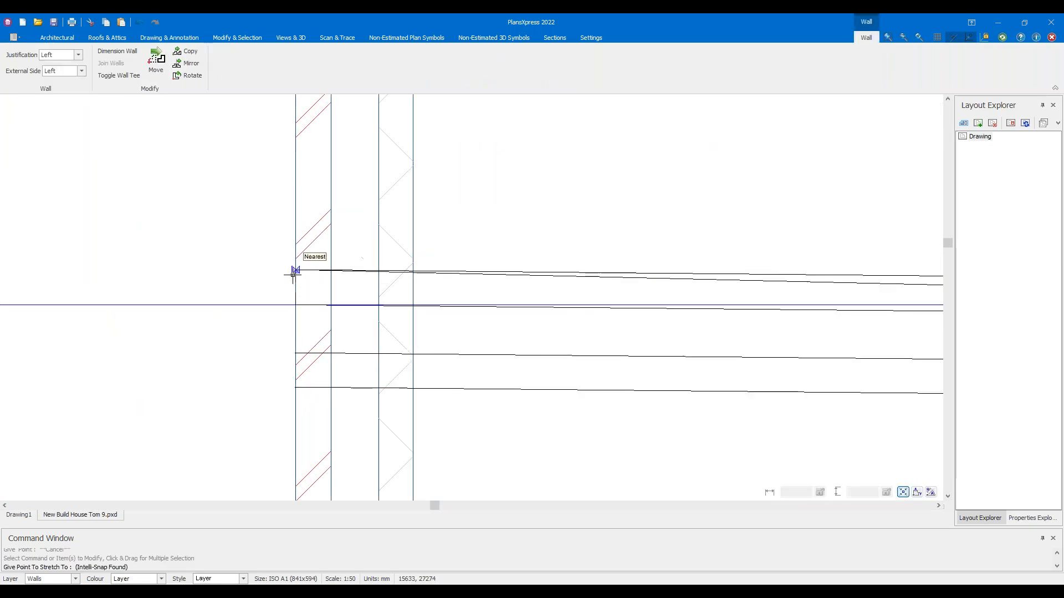
left_click(295, 305)
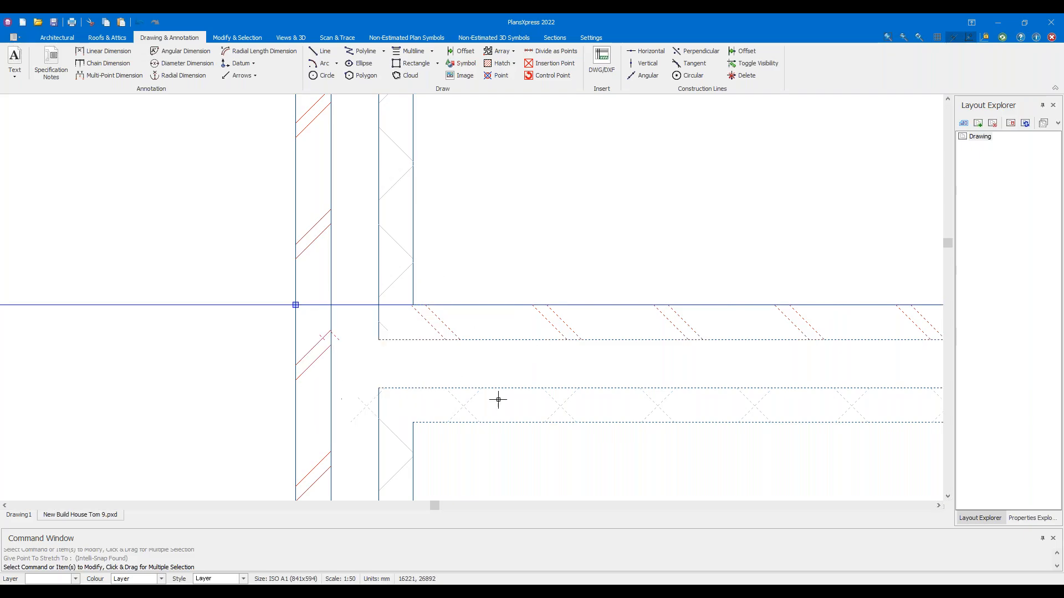
Shorten the left side wall's top end down to the rear-wall corner
left_click(334, 234)
scroll(337, 235, "down", 4)
middle_click_drag(414, 207, 442, 252)
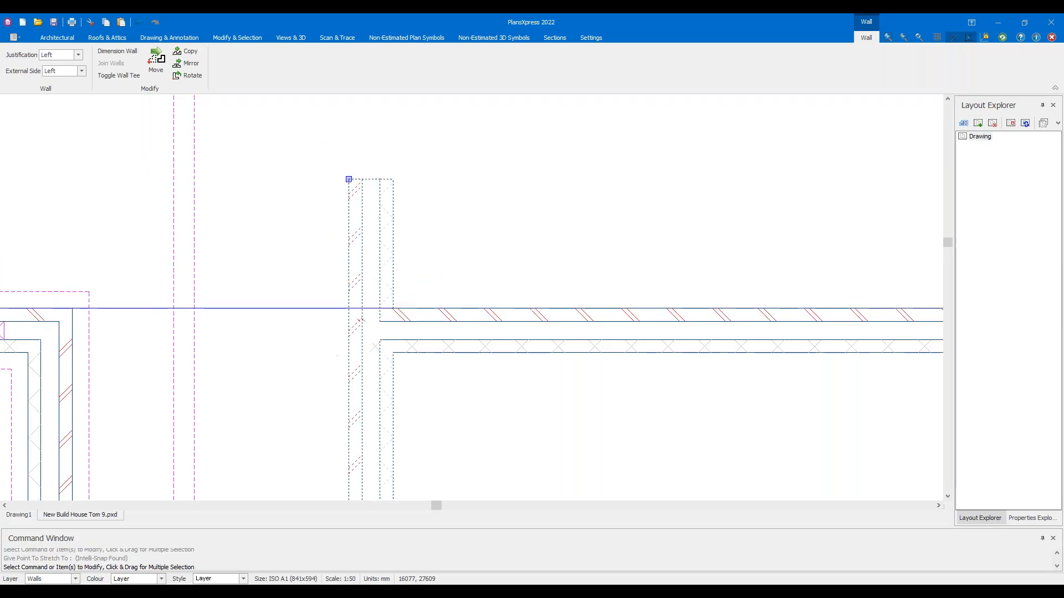
left_click(348, 179)
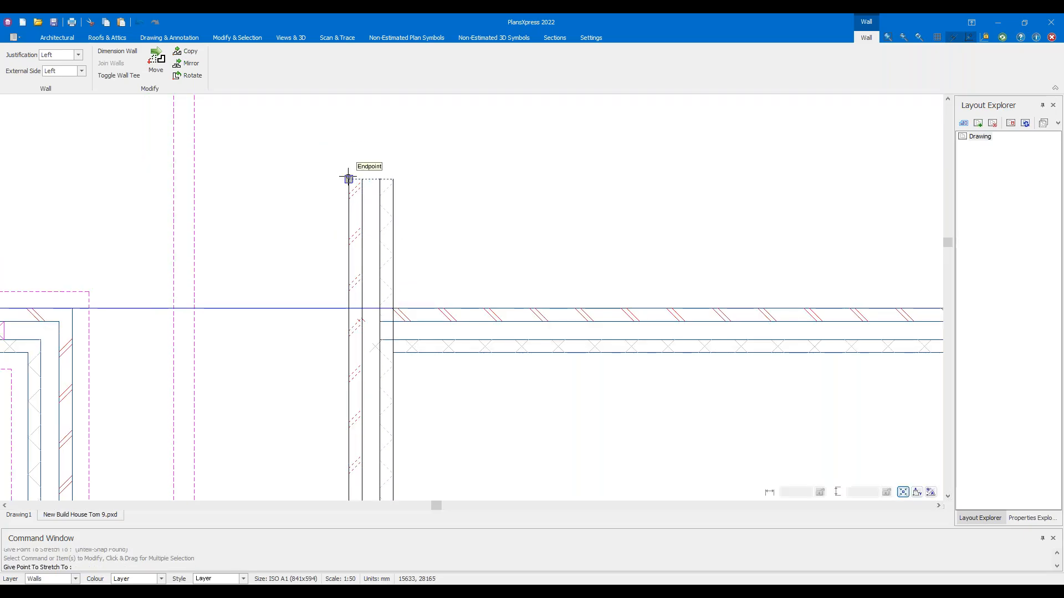
left_click(349, 308)
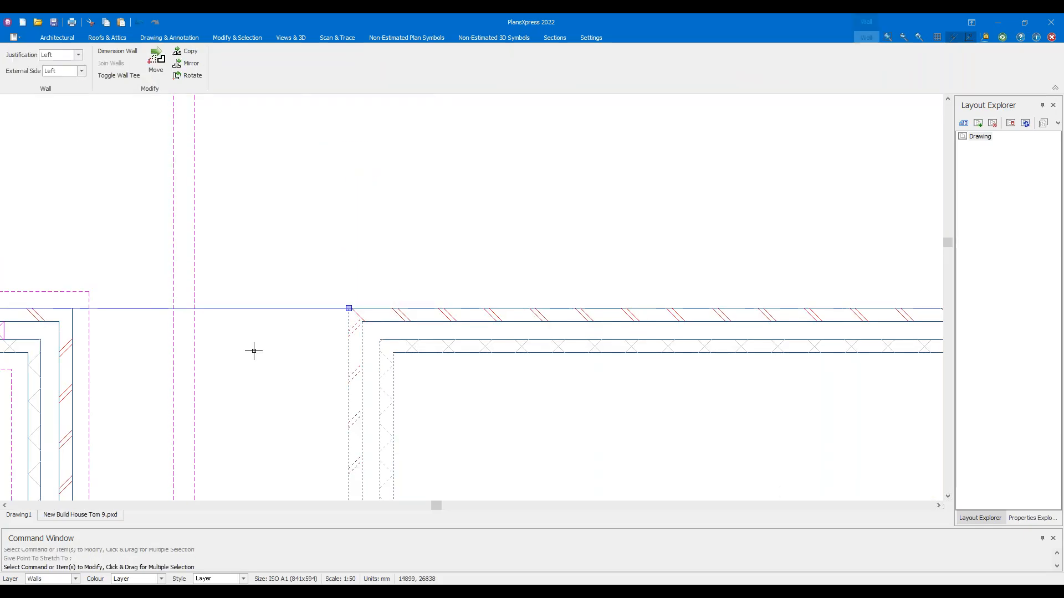
key("Escape")
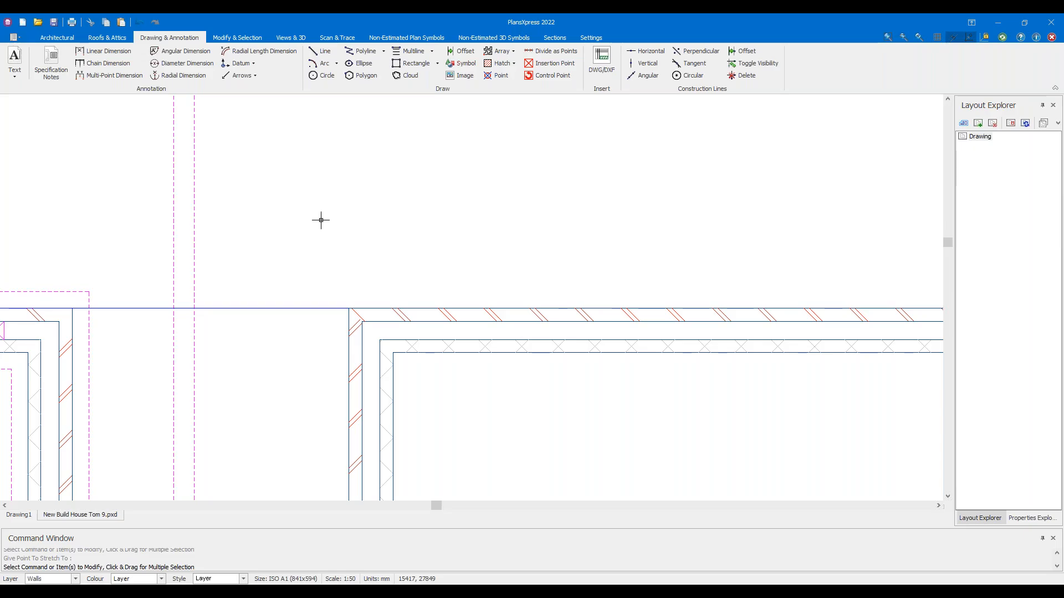
Delete the temporary horizontal construction line
scroll(321, 228, "down", 3)
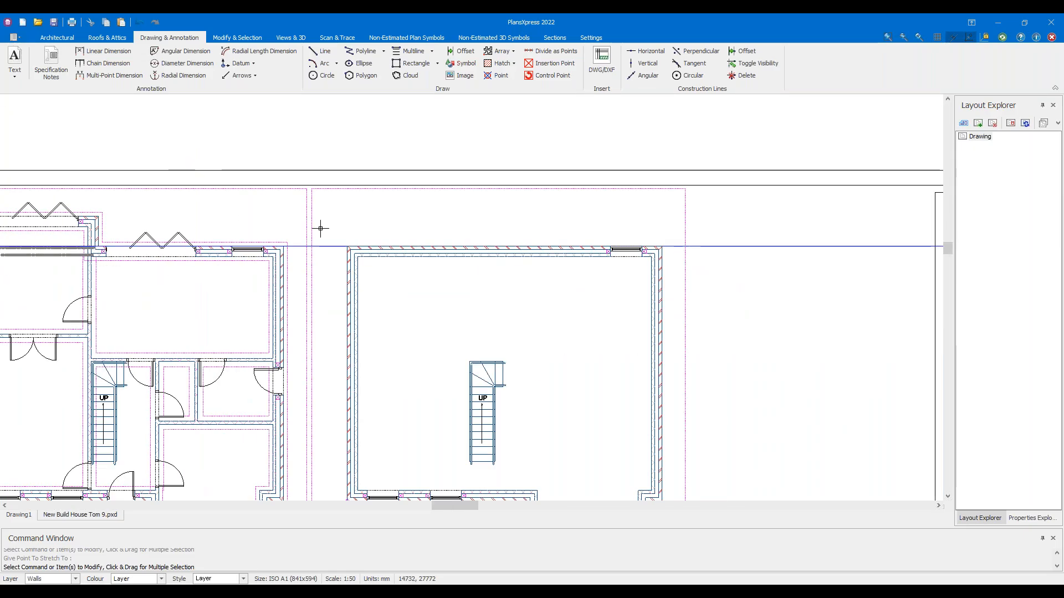
left_click_drag(825, 268, 771, 220)
key("Delete")
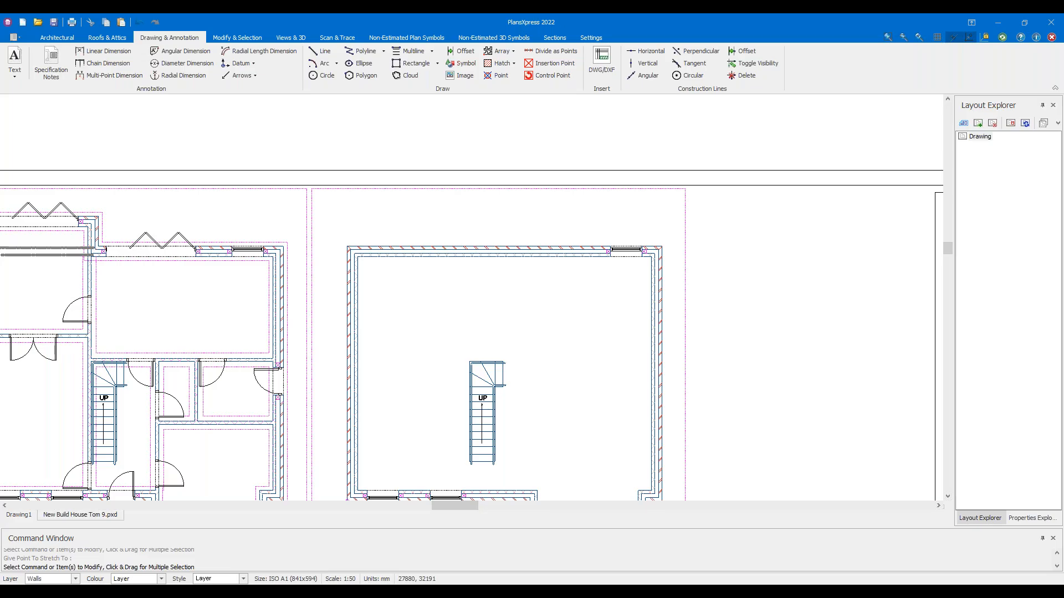
scroll(555, 131, "down", 1)
middle_click_drag(477, 268, 490, 269)
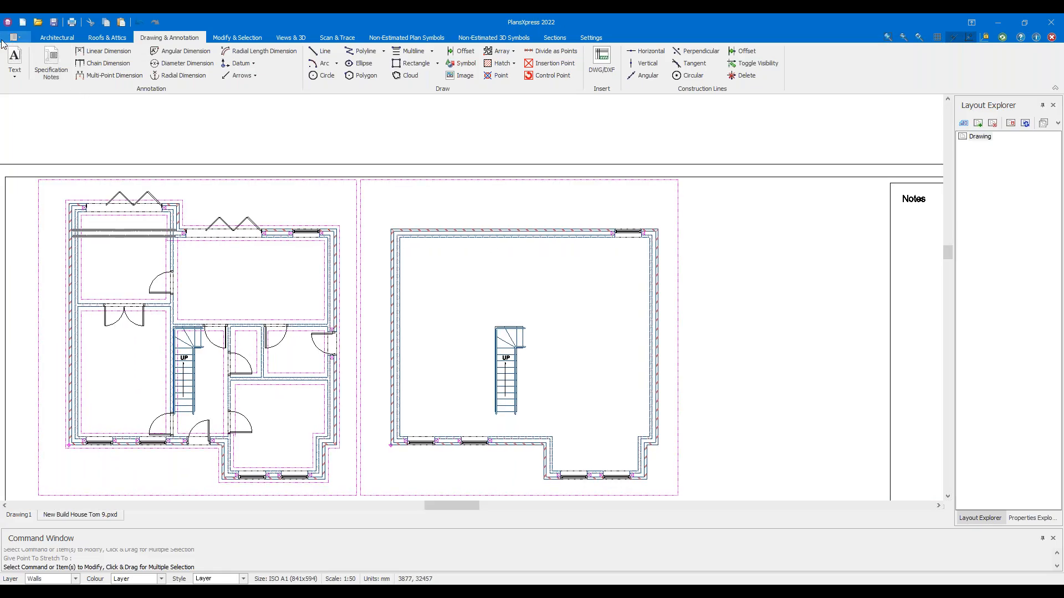
Save As, changing the version number from 9 to 10 to create New Build House Tom 10.pxd
left_click(12, 37)
mouse_move(79, 104)
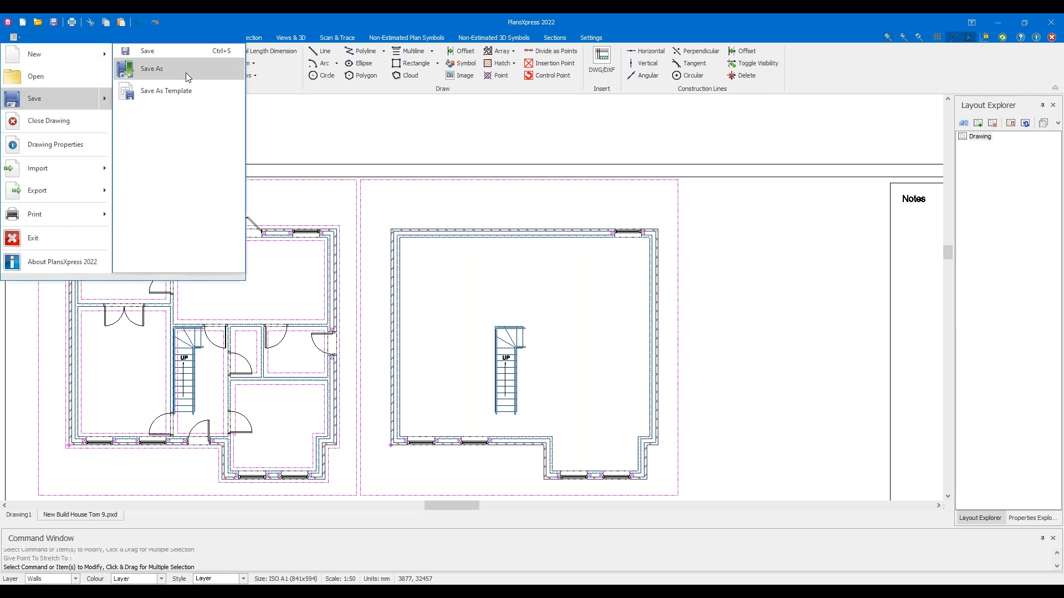
left_click(185, 72)
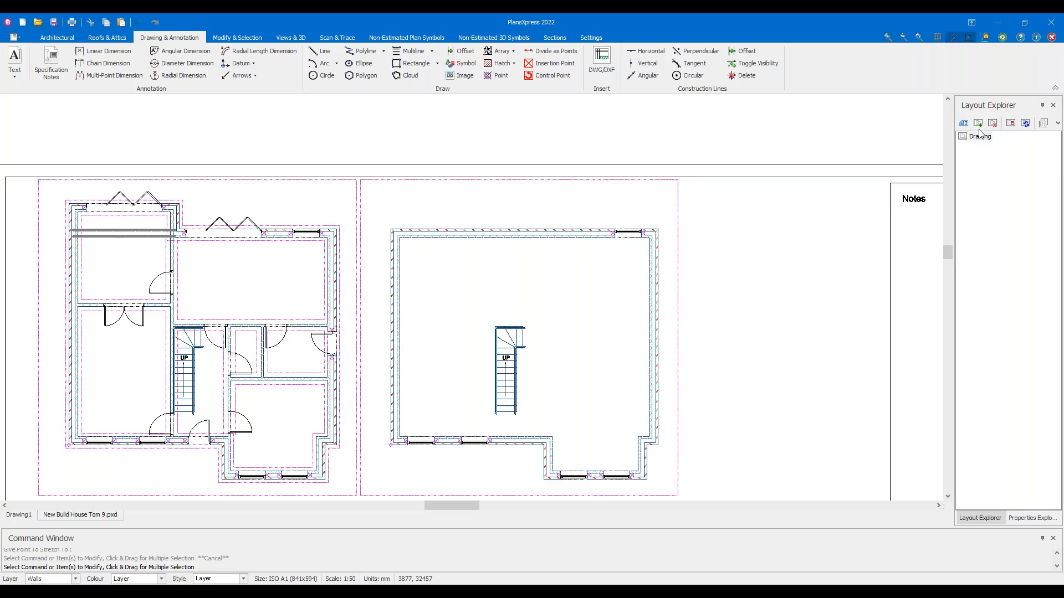
key("ctrl+shift+s")
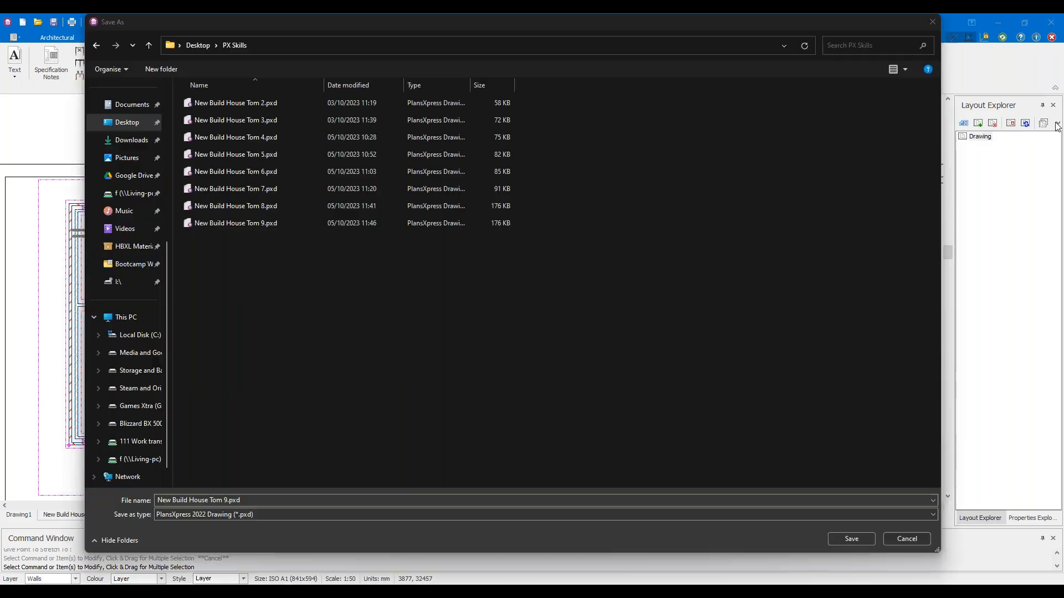
left_click(227, 500)
key("BackSpace")
type("10")
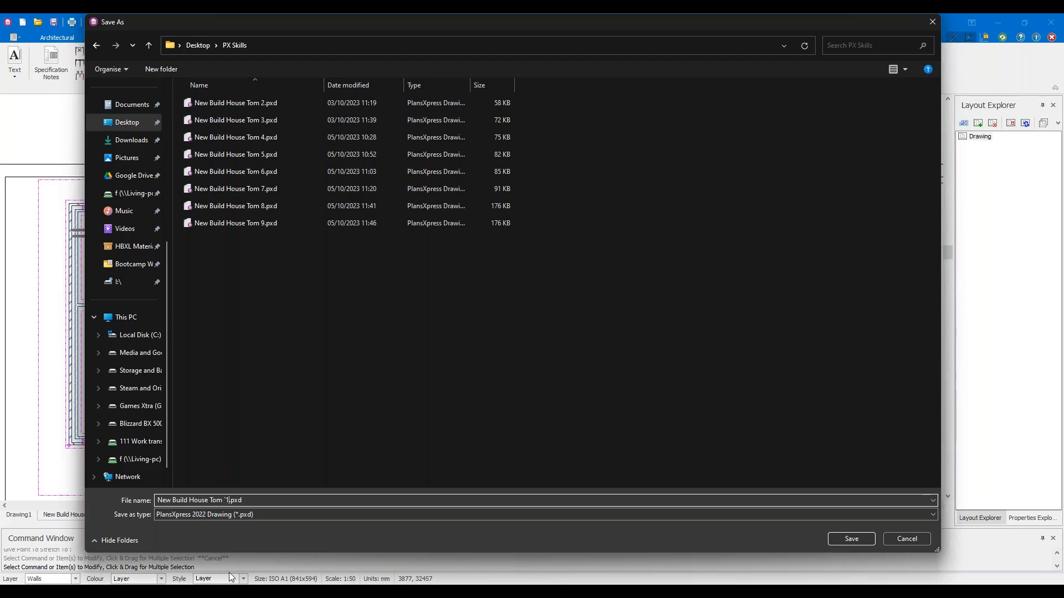
key("BackSpace")
key("BackSpace")
key("BackSpace")
type("10")
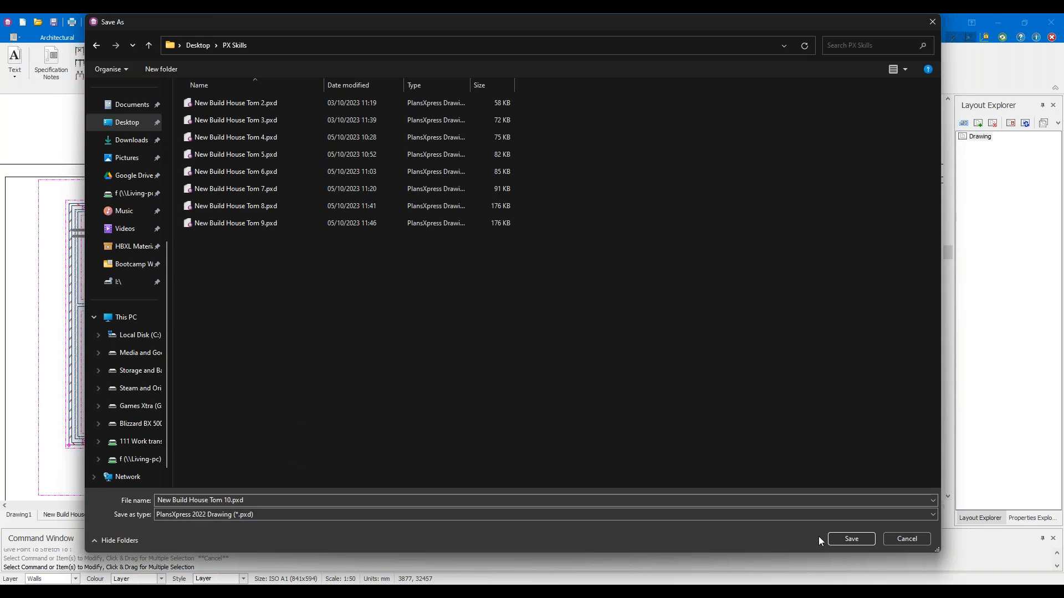
left_click(852, 540)
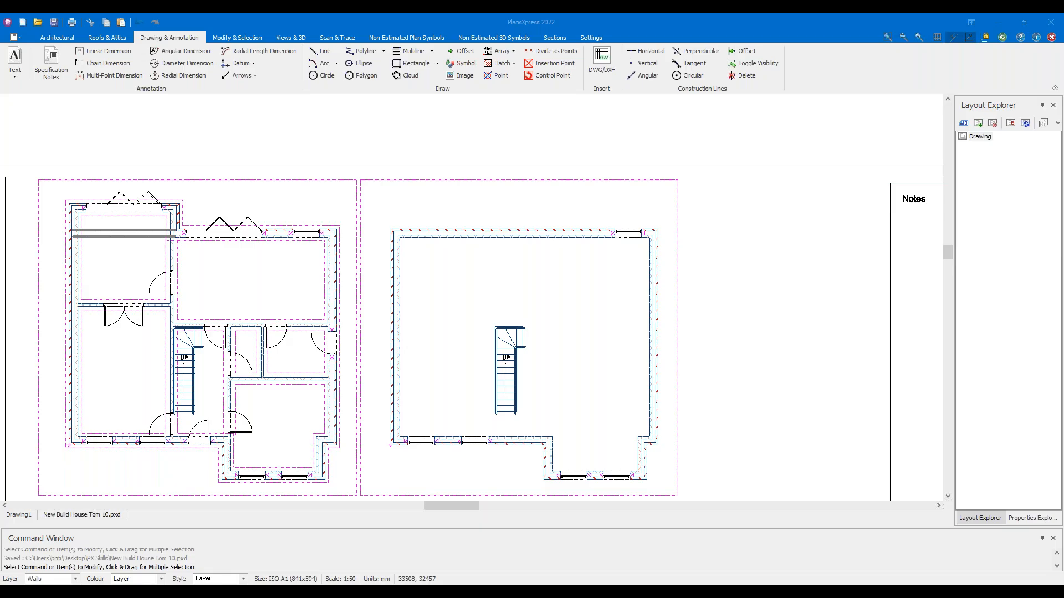
Bring the Edge window with the course handout PDF in front of PlansXpress
left_click_drag(676, 13, 654, 15)
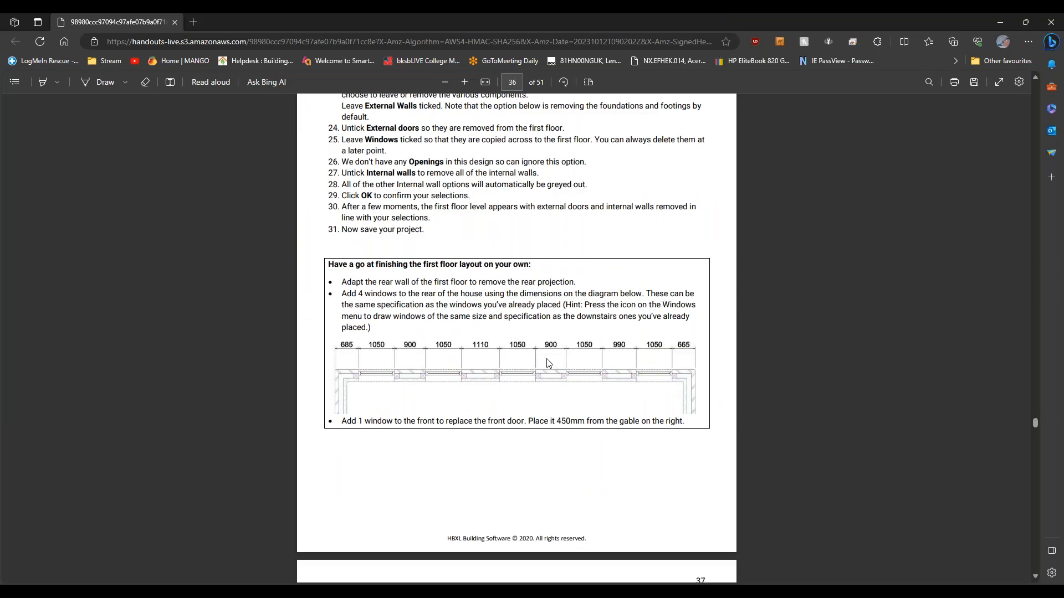
Scroll through handout pages 36–37 to read the first-floor exercise and rear-window dimensions
scroll(542, 333, "down", 3)
scroll(379, 298, "up", 2)
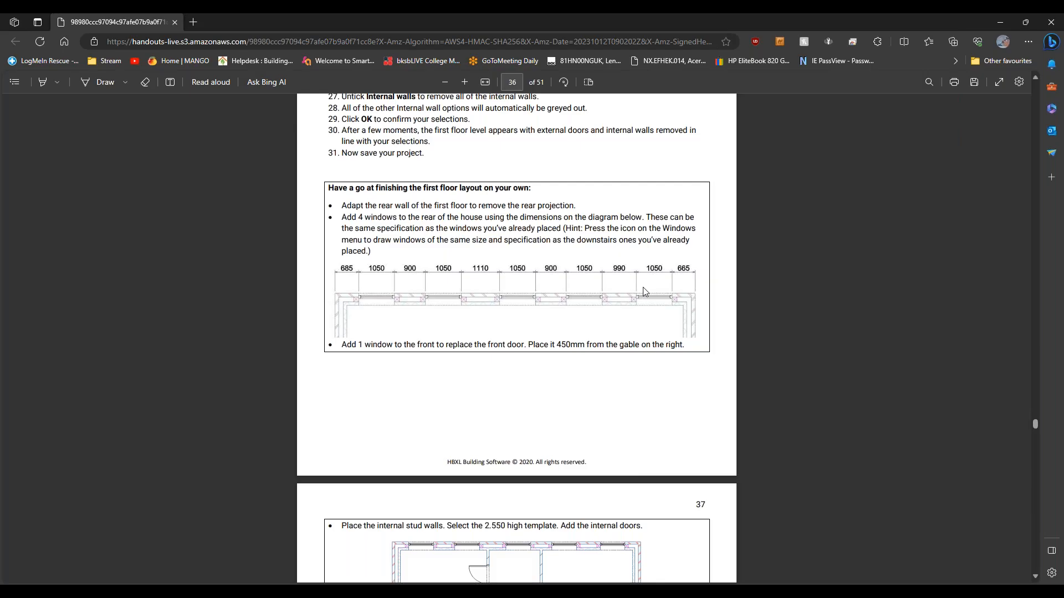
scroll(442, 305, "down", 6)
scroll(499, 339, "up", 2)
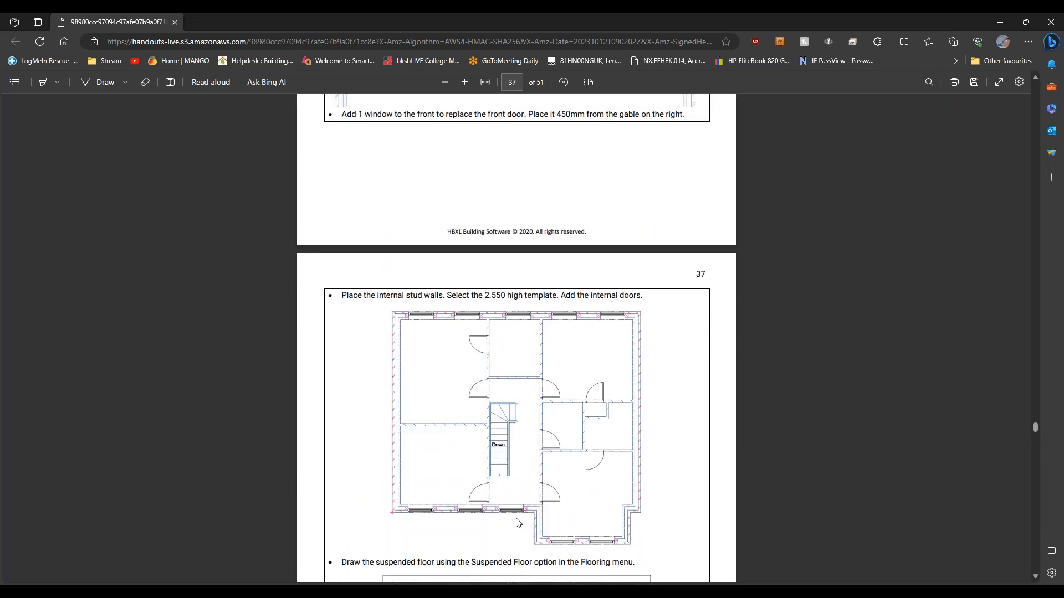
scroll(523, 499, "up", 2)
scroll(530, 475, "up", 5)
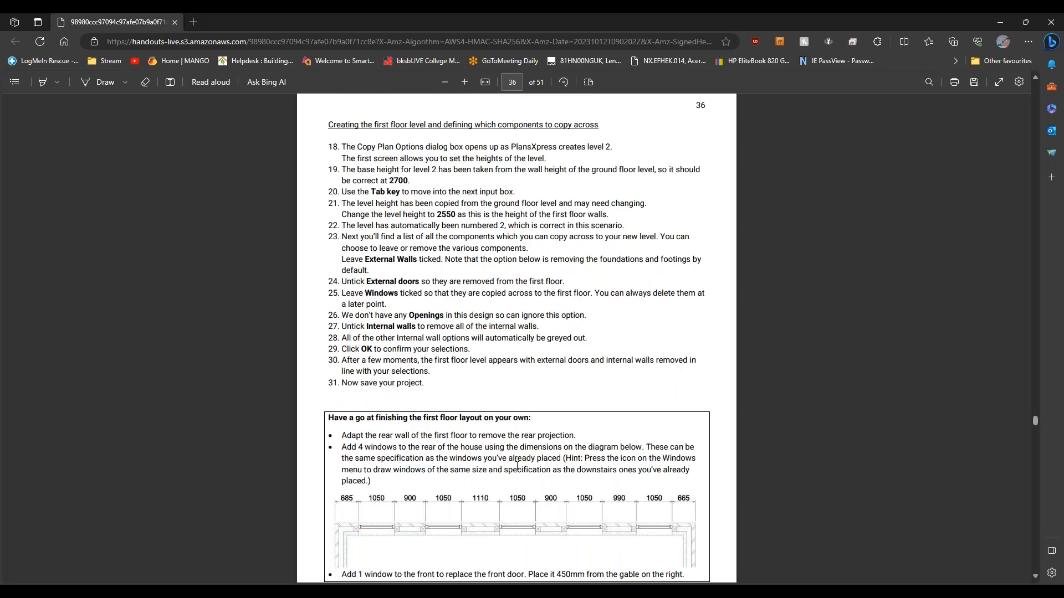
scroll(517, 466, "down", 1)
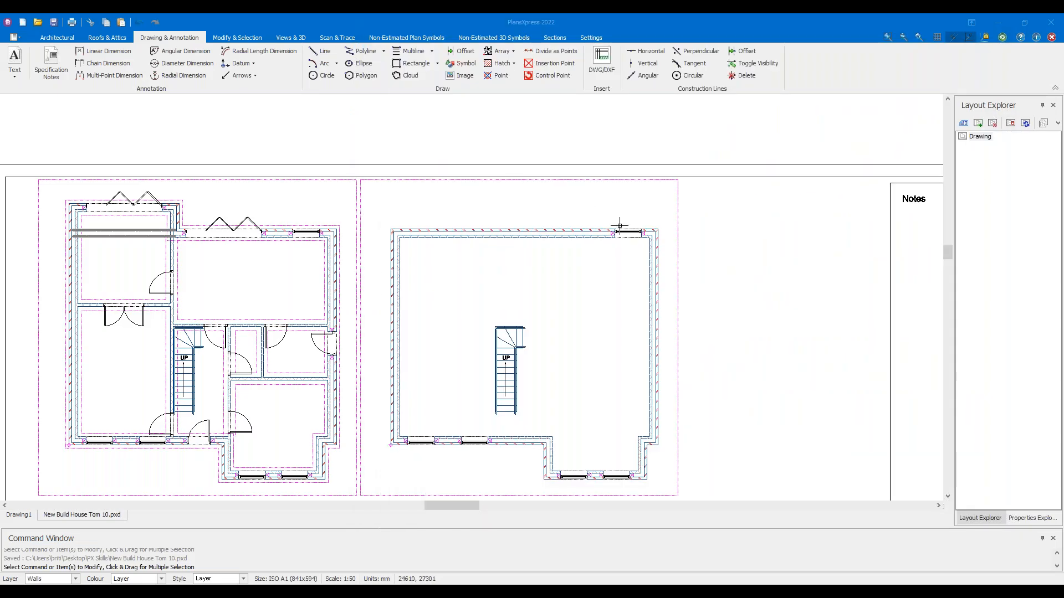
Select the copied window at the right end of Level 2's rear external wall
scroll(605, 237, "up", 4)
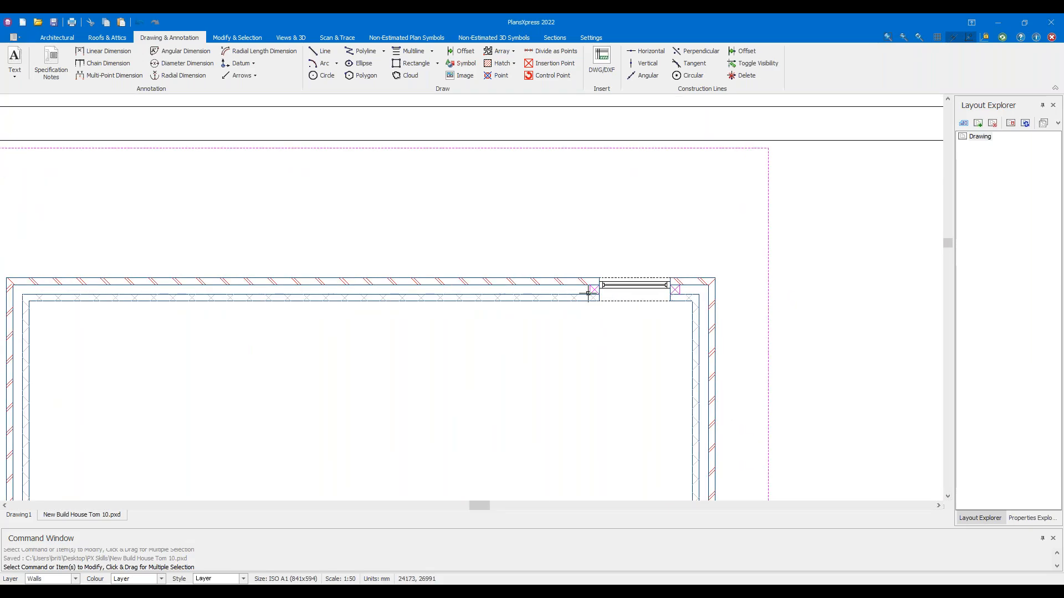
left_click(632, 285)
mouse_move(589, 246)
left_mouse_down()
mouse_move(692, 327)
mouse_move(672, 310)
mouse_move(687, 315)
left_mouse_up()
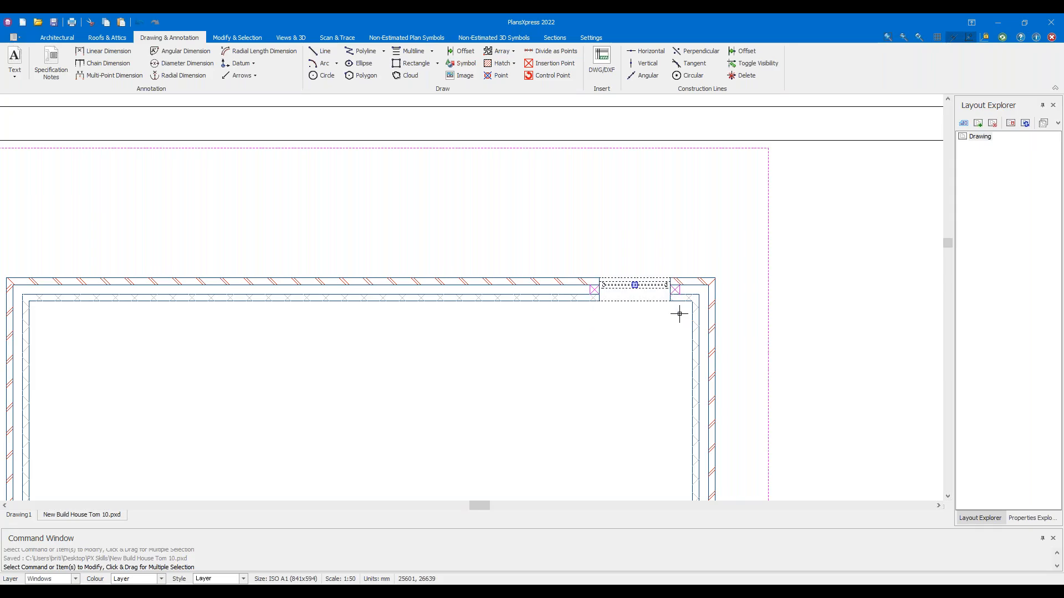
Start drawing another window with the rear-wall window's specification, justified Right
right_click(645, 284)
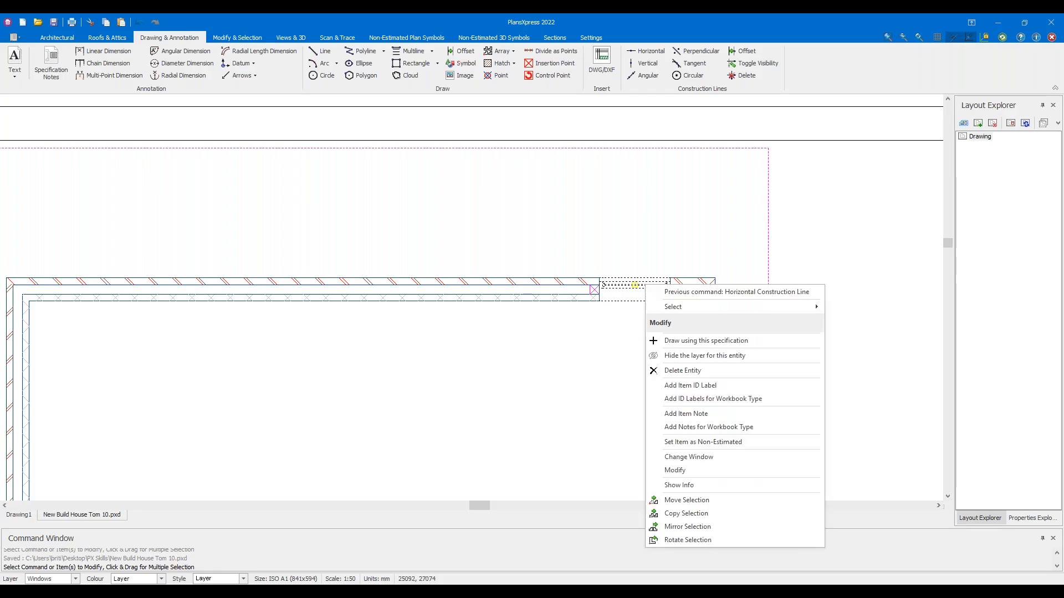
left_click(674, 340)
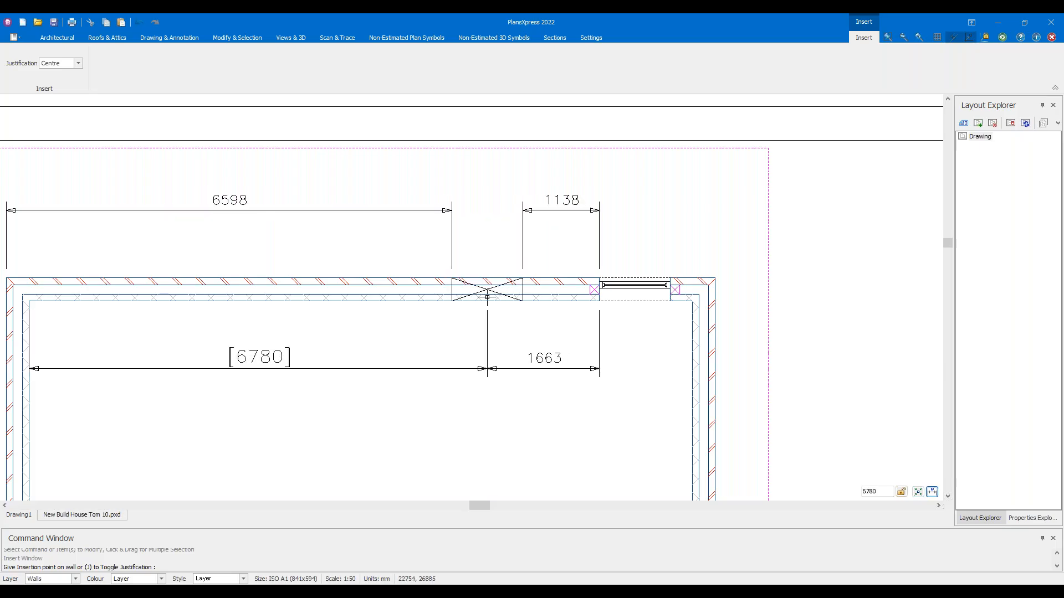
left_click(61, 65)
left_click(61, 82)
left_click(78, 63)
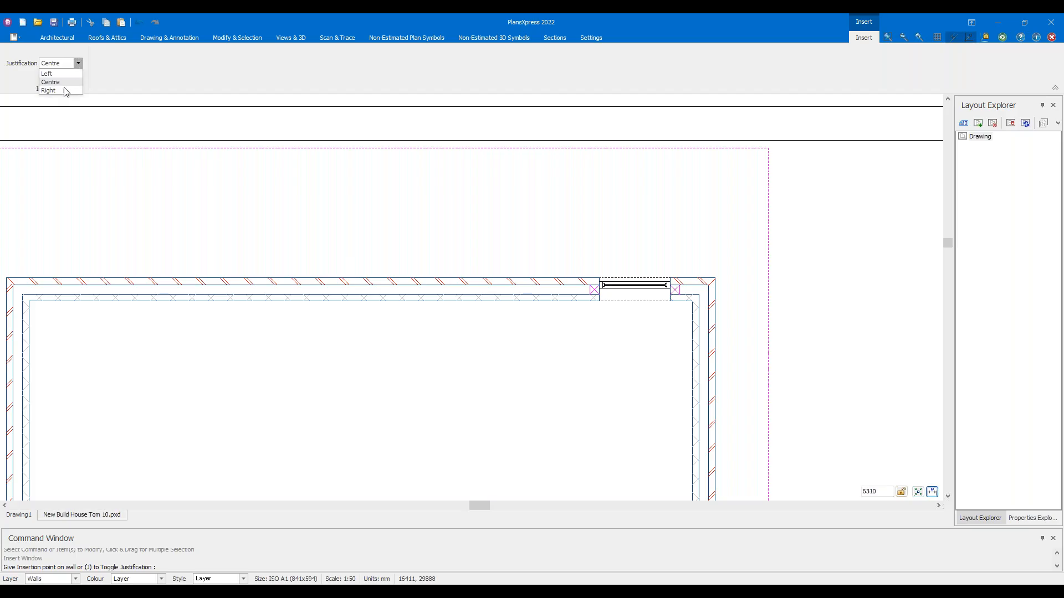
left_click(49, 91)
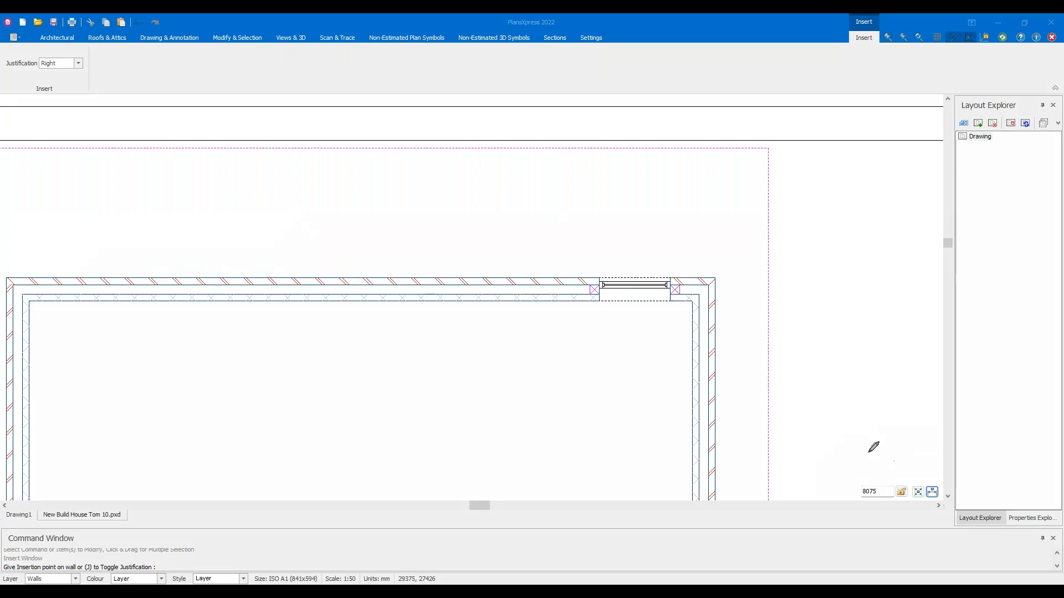
left_click_drag(849, 485, 789, 463)
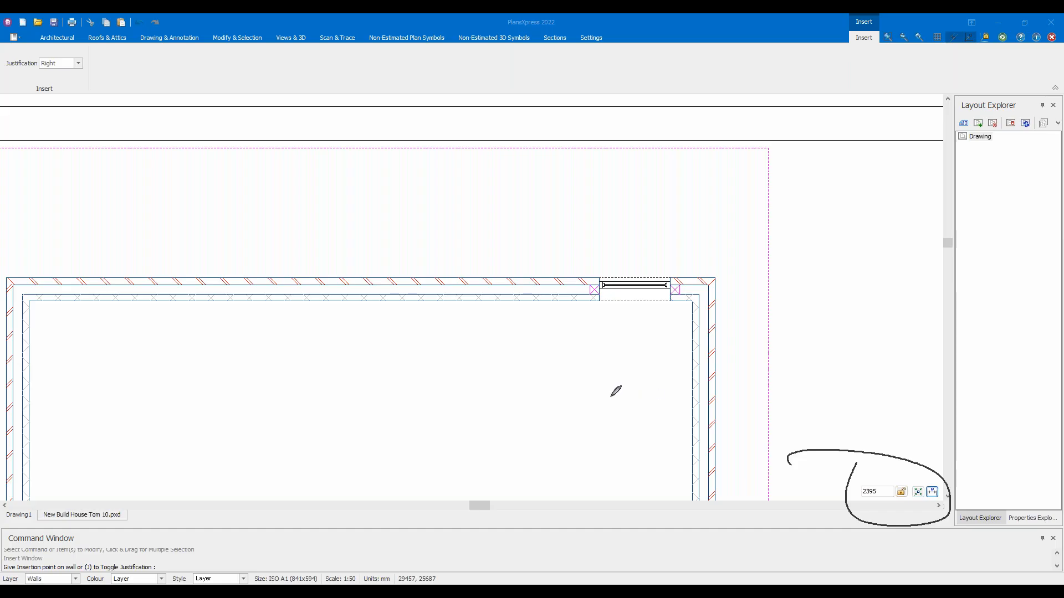
mouse_move(582, 388)
left_mouse_down()
mouse_move(536, 385)
mouse_move(550, 375)
mouse_move(540, 394)
mouse_move(579, 414)
mouse_move(571, 423)
left_mouse_up()
mouse_move(536, 387)
left_mouse_down()
mouse_move(541, 413)
mouse_move(582, 414)
mouse_move(565, 407)
left_mouse_up()
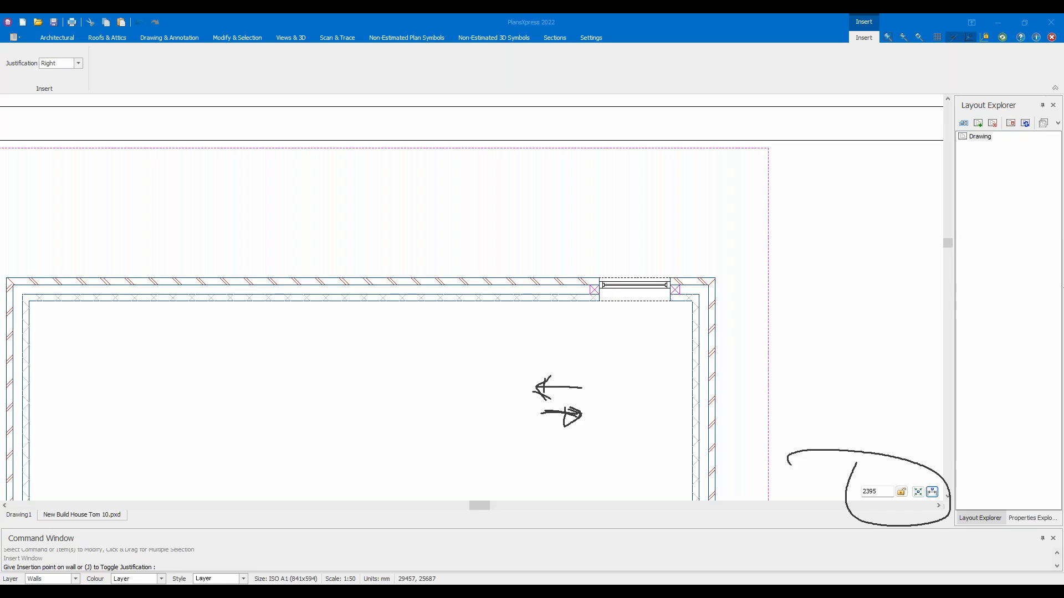
key("Escape")
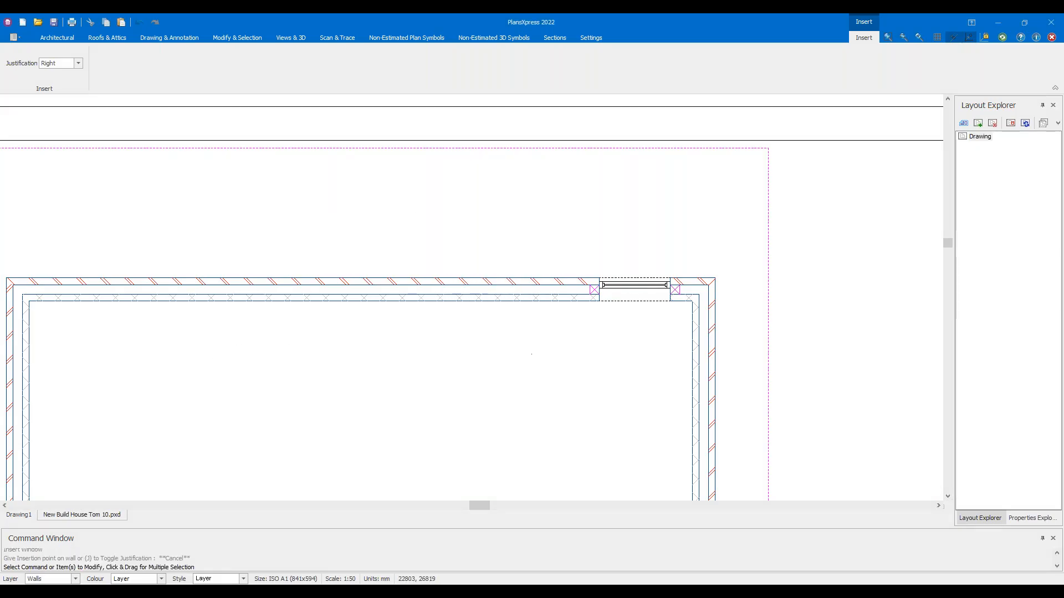
Repeat the window insertion and place a matching window 990 left of the first
right_click(496, 313)
left_click(515, 319)
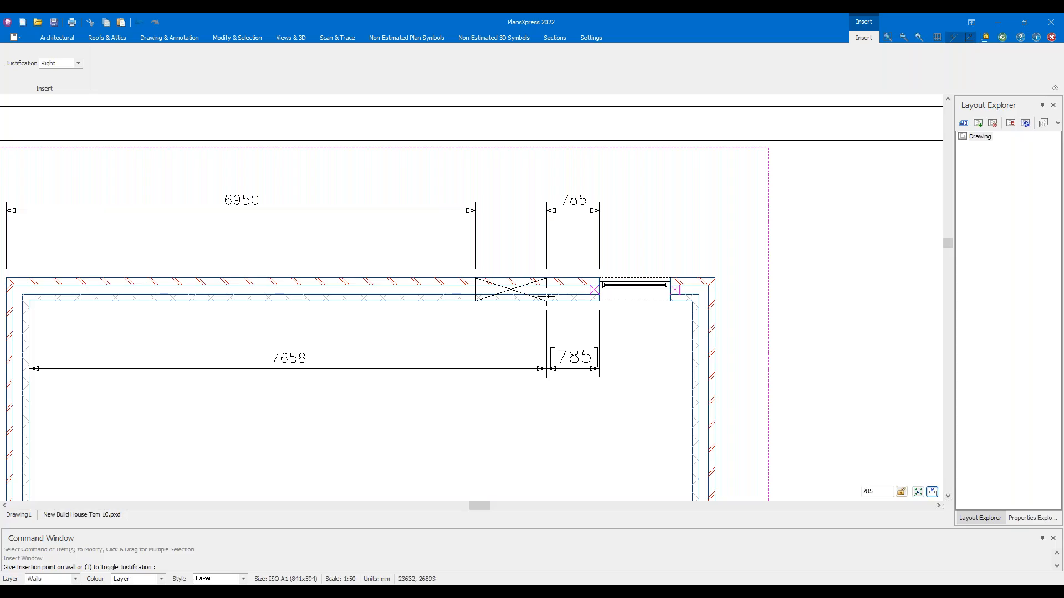
left_click(885, 492)
type("6175")
key("BackSpace")
key("BackSpace")
key("BackSpace")
key("BackSpace")
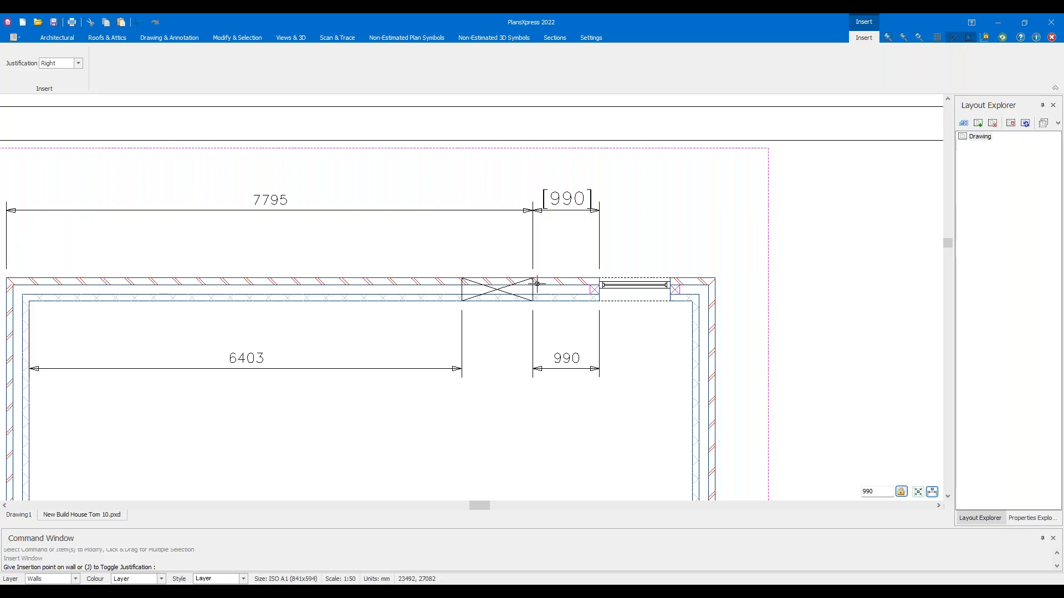
left_click(536, 283)
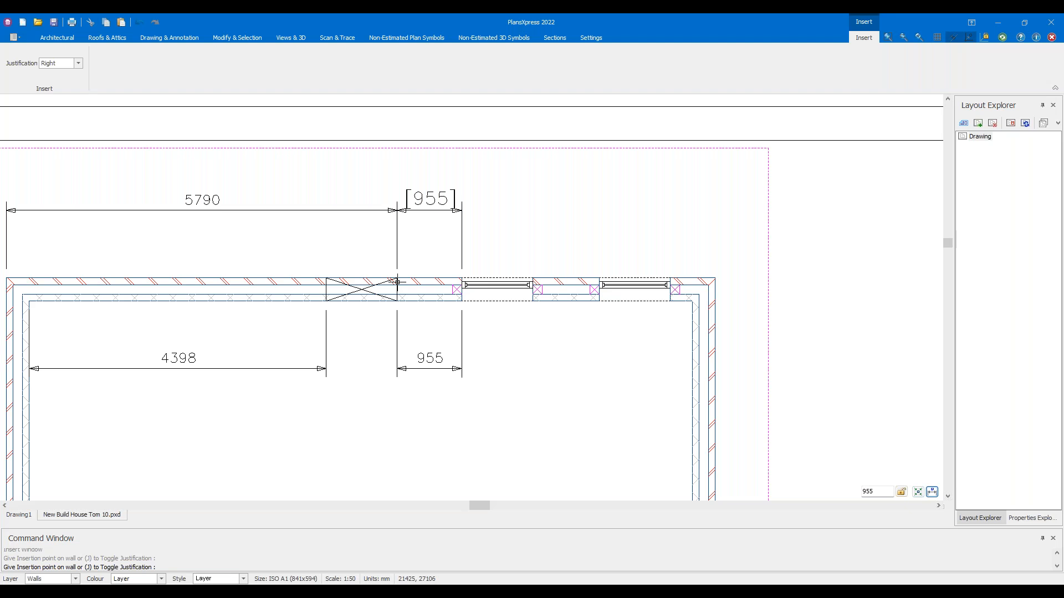
Place a third matching window 900 further left, then end the window insertion
left_click(886, 490)
type("5275")
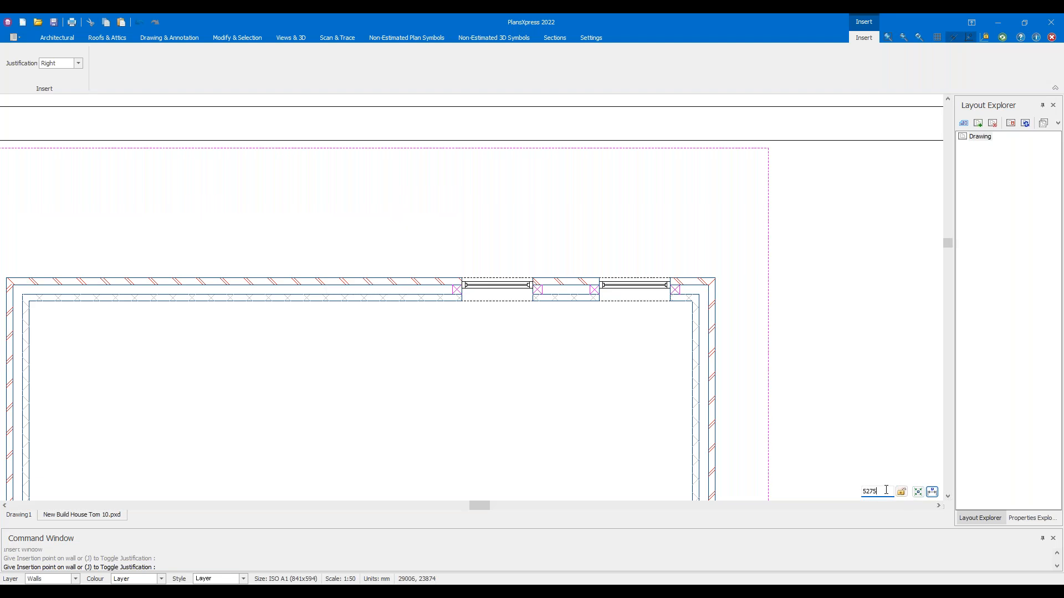
key("Return")
type("900")
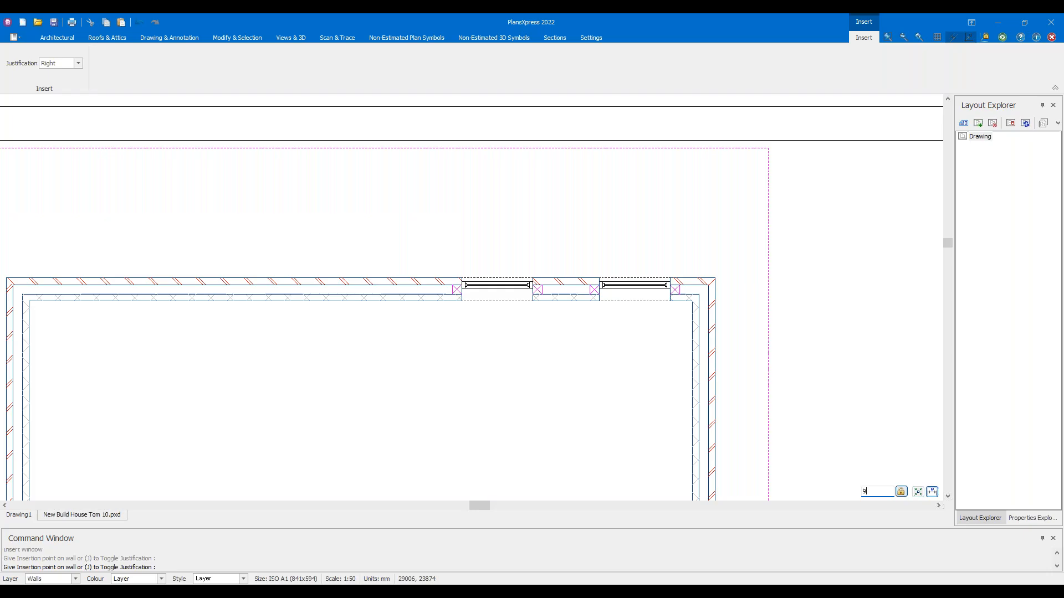
left_click(402, 286)
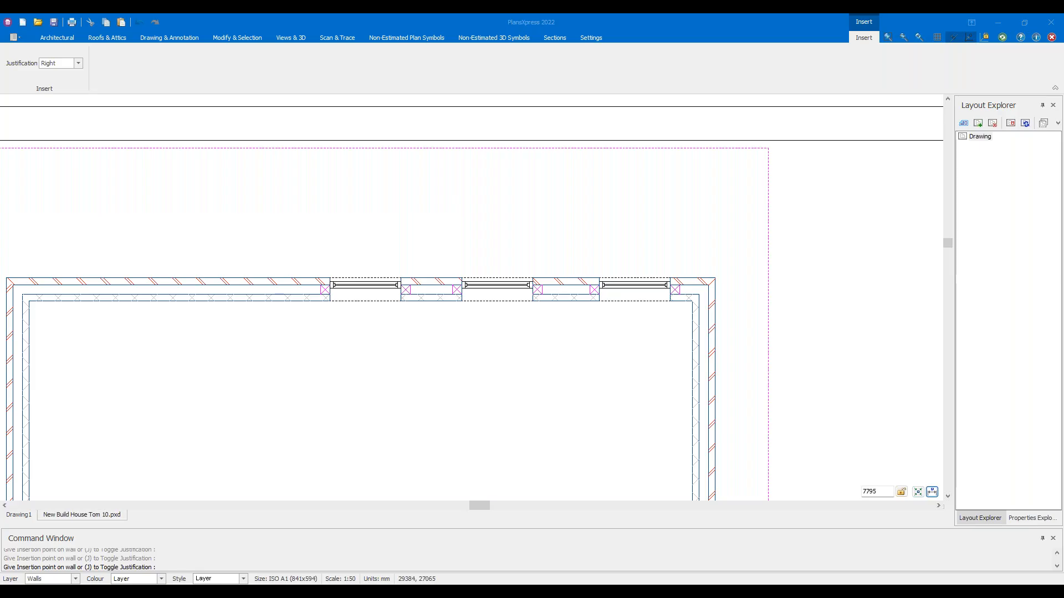
mouse_move(841, 448)
left_mouse_down()
mouse_move(848, 471)
mouse_move(892, 501)
left_mouse_up()
key("Escape")
mouse_move(874, 466)
left_mouse_down()
mouse_move(844, 472)
mouse_move(901, 527)
mouse_move(906, 484)
mouse_move(857, 471)
left_mouse_up()
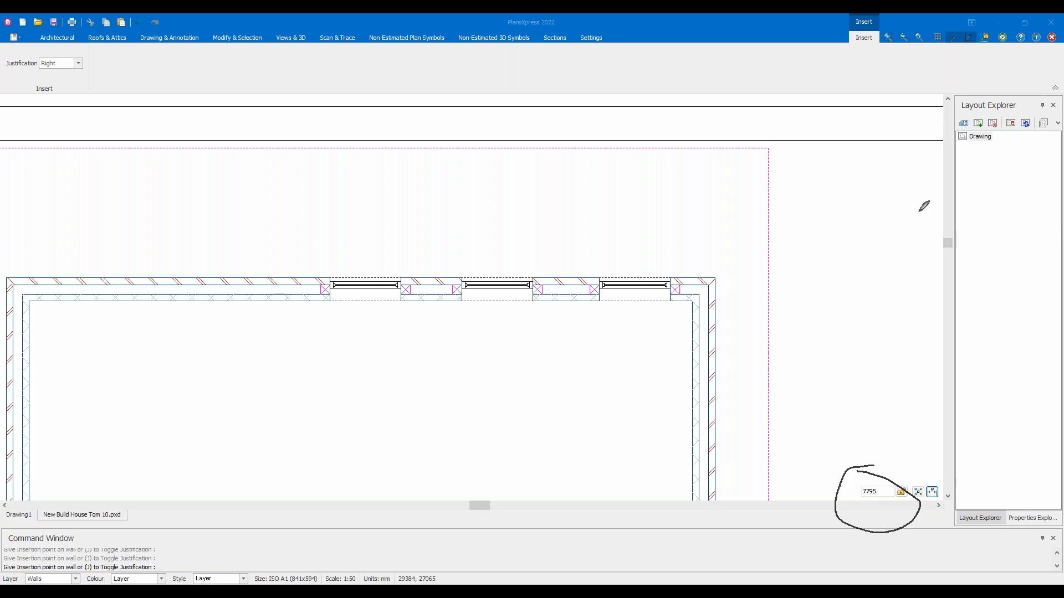
key("Escape")
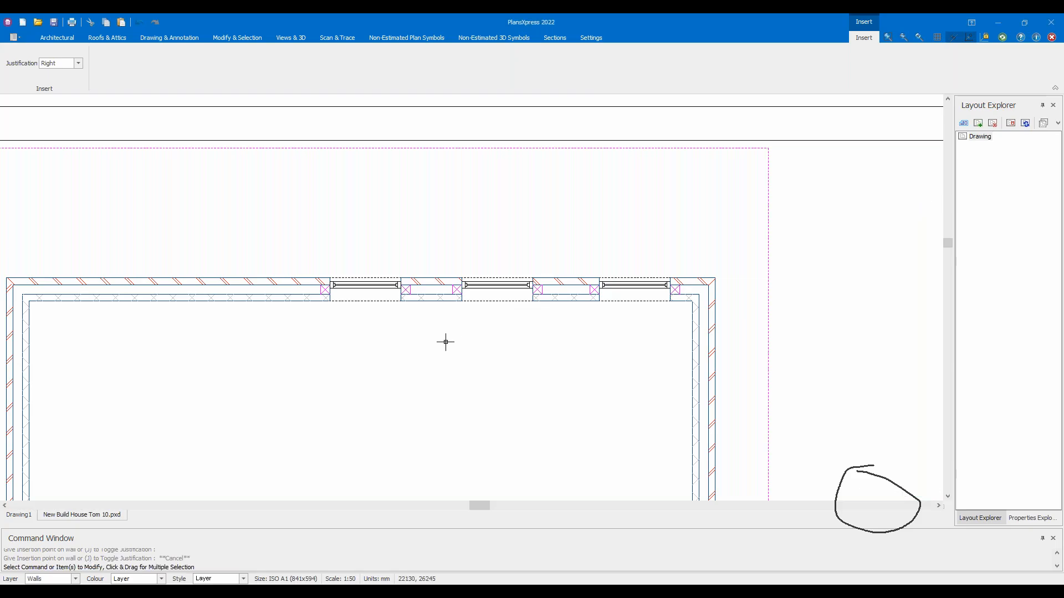
Repeat the window insertion and place a fourth window 1110 from its neighbour
right_click(508, 338)
left_click(533, 346)
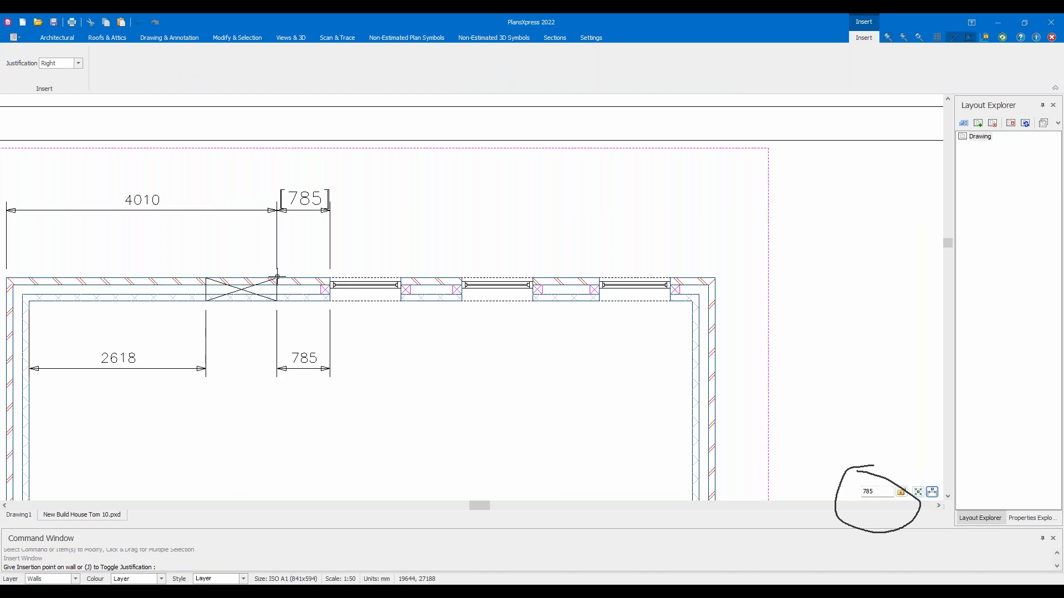
middle_click_drag(284, 277, 410, 321)
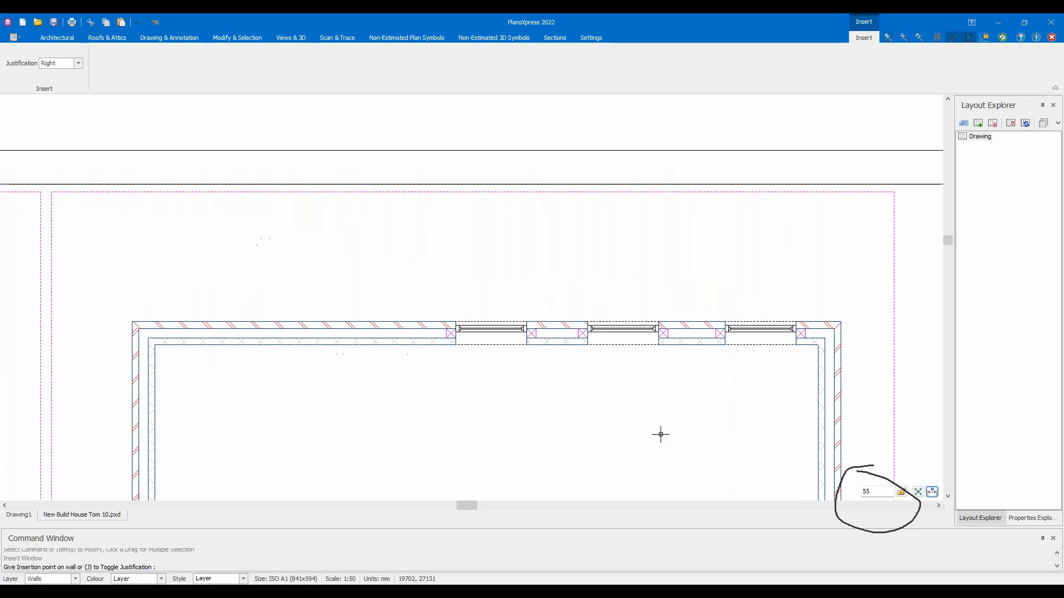
left_click(886, 491)
type("55")
key("BackSpace")
key("BackSpace")
type("1110")
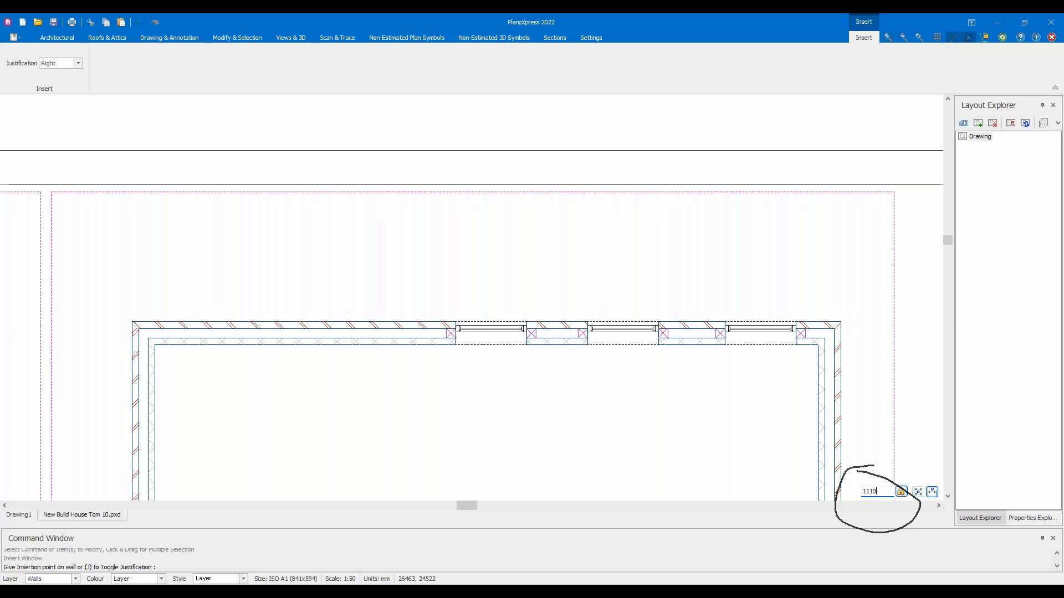
left_click(391, 326)
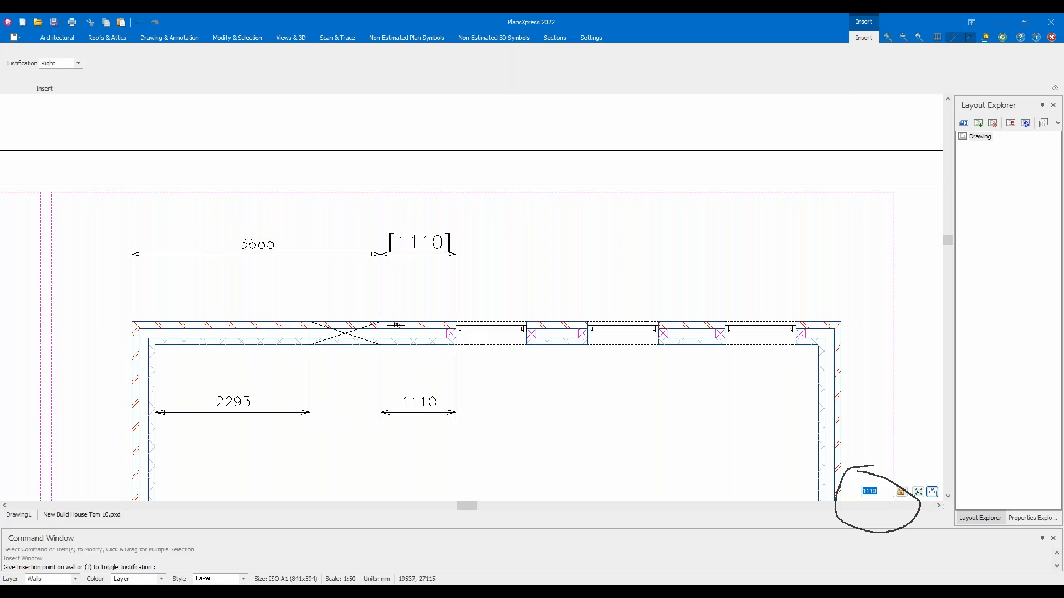
Place a fifth window 900 from its neighbour near the wall's left end, then stop inserting
left_click(886, 492)
type("1095")
key("BackSpace")
key("BackSpace")
key("BackSpace")
key("BackSpace")
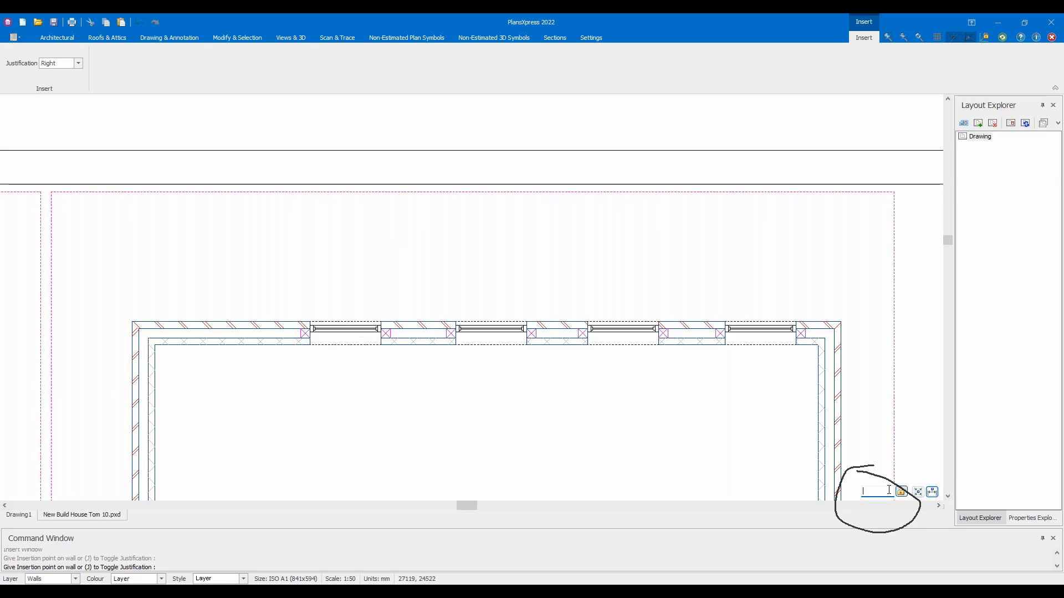
type("900")
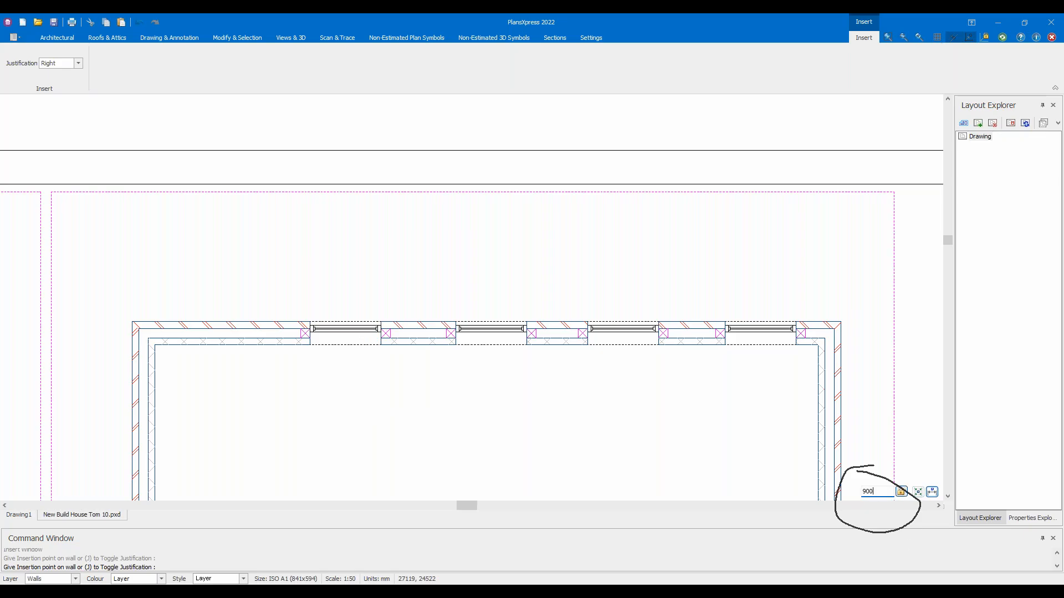
left_click(219, 316)
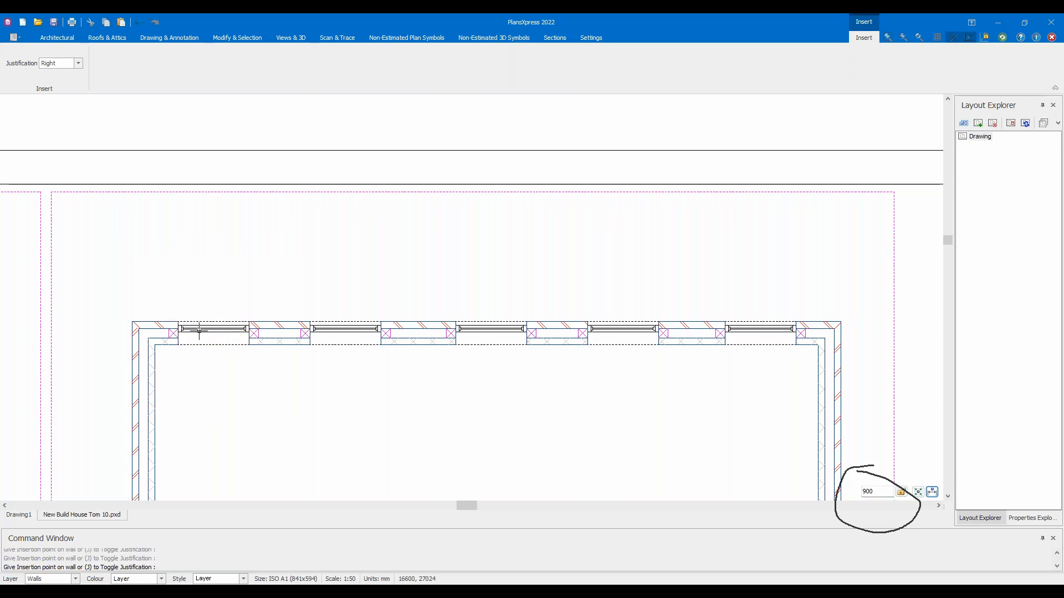
type("170")
key("Escape")
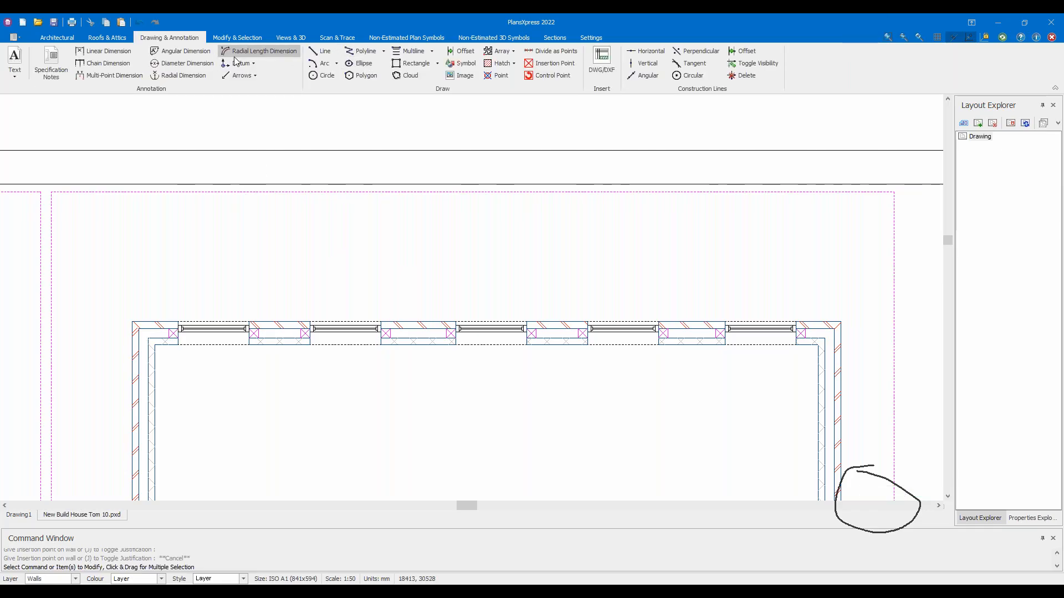
Add linear dimensions of 990 and 900 above the first rear-wall gaps
left_click(106, 54)
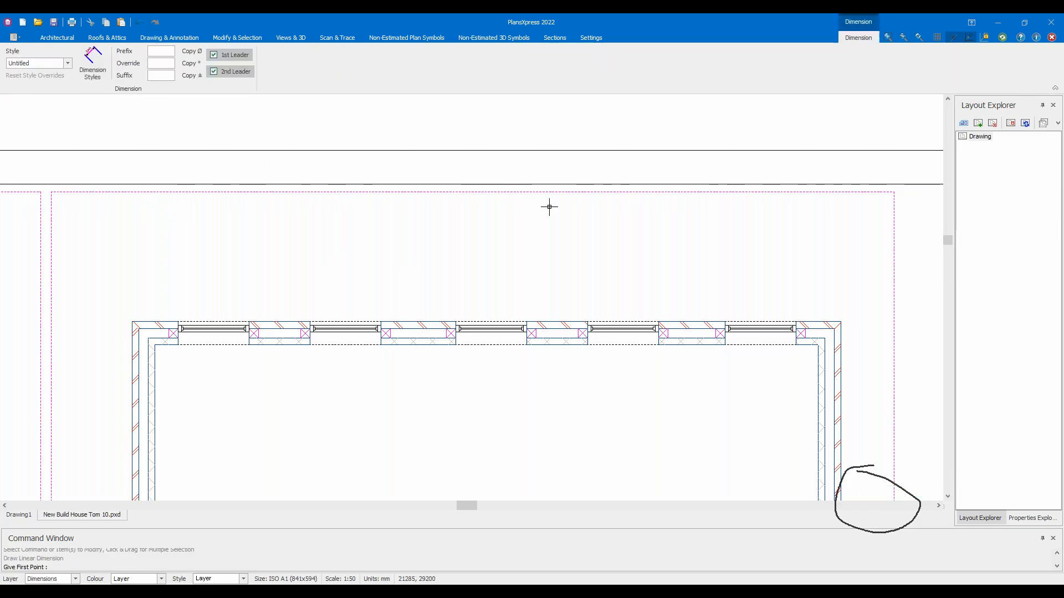
left_click(661, 320)
left_click(725, 321)
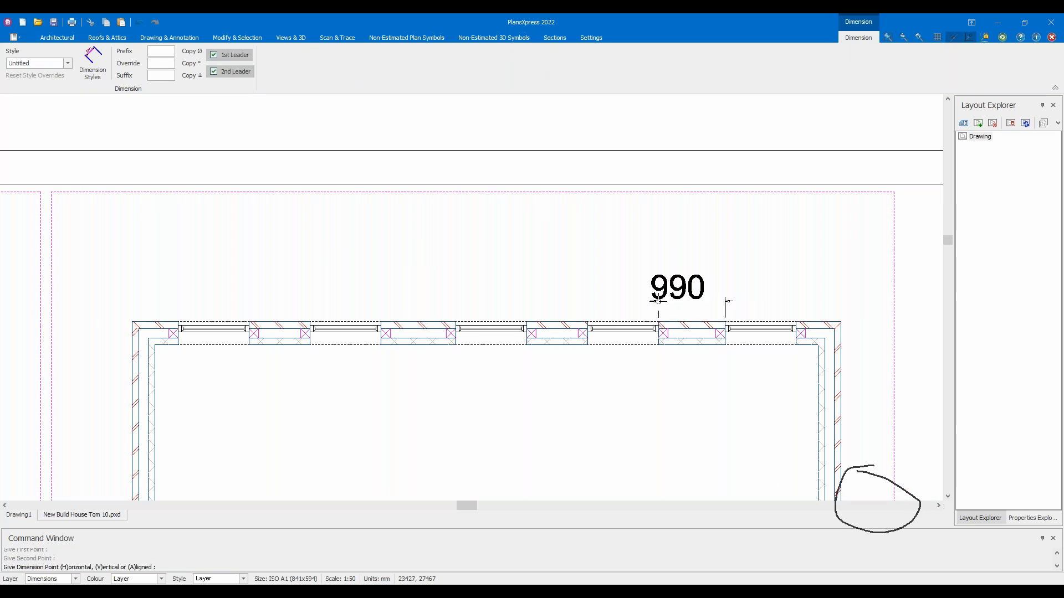
left_click(715, 297)
right_click(614, 296)
left_click(614, 297)
left_click(589, 306)
left_click(529, 311)
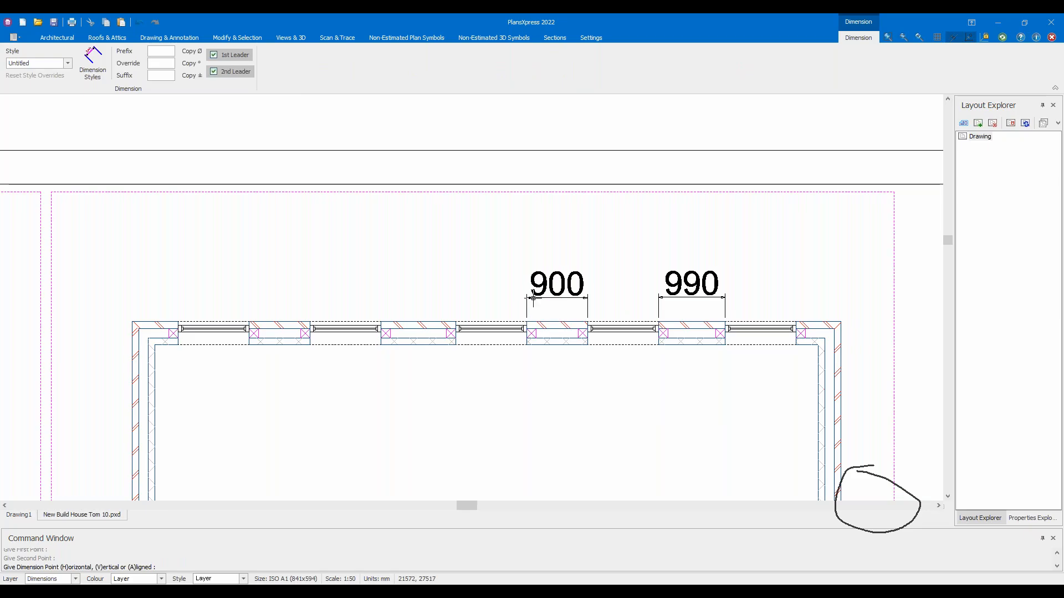
left_click(531, 298)
Dimension the next two piers along the rear wall, 1110 and 900
right_click(450, 267)
left_click(486, 274)
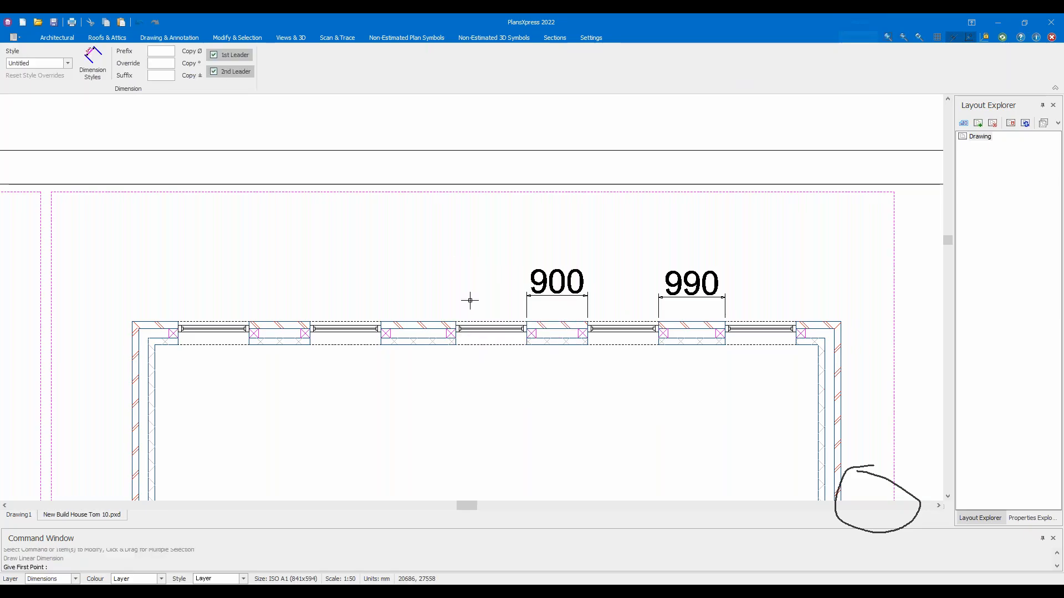
left_click(456, 321)
left_click(381, 321)
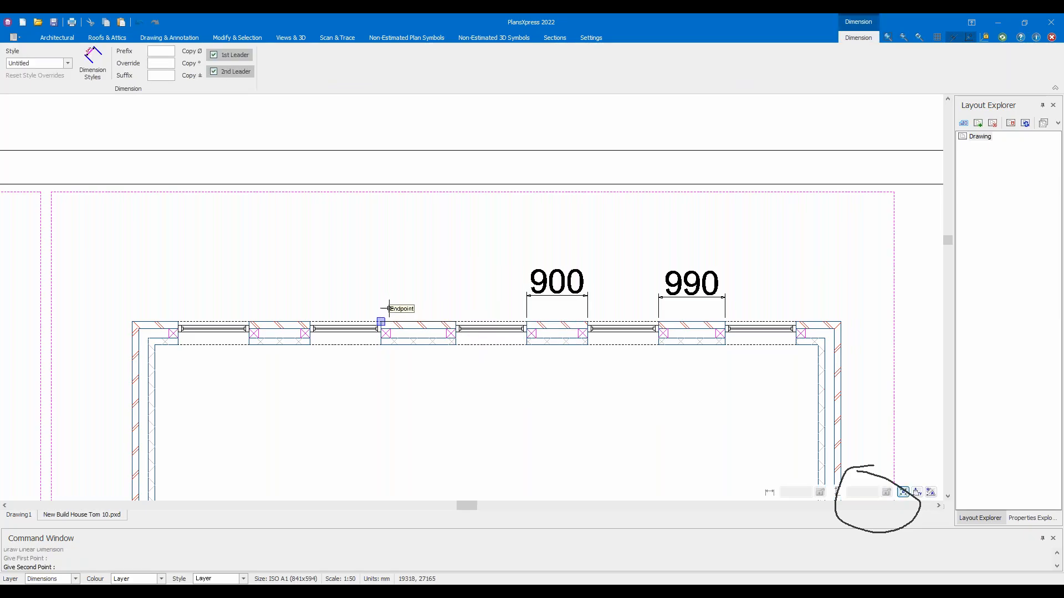
left_click(418, 291)
right_click(285, 236)
left_click(310, 242)
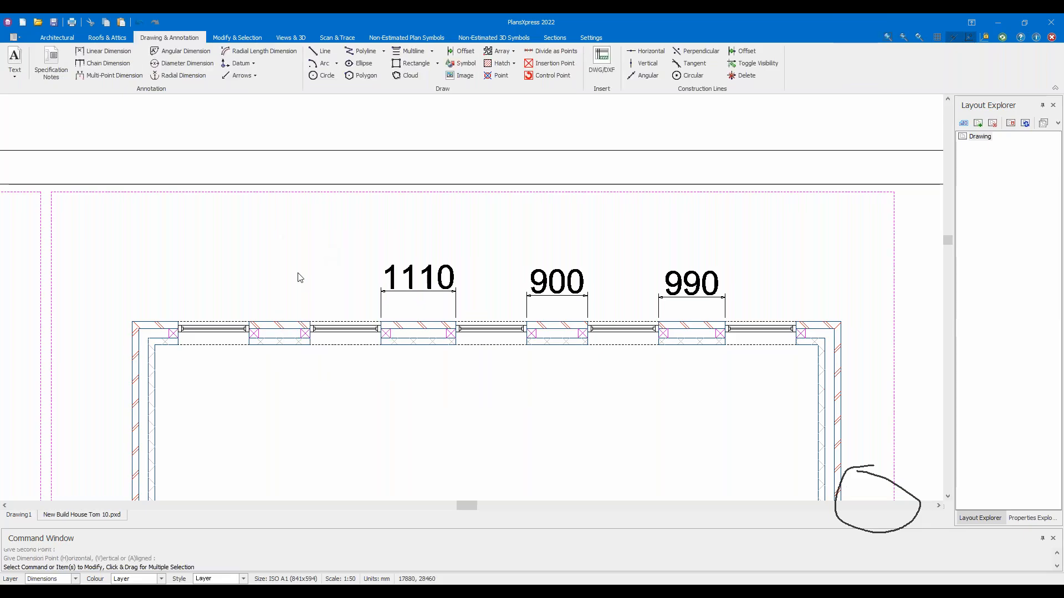
left_click(309, 322)
left_click(253, 320)
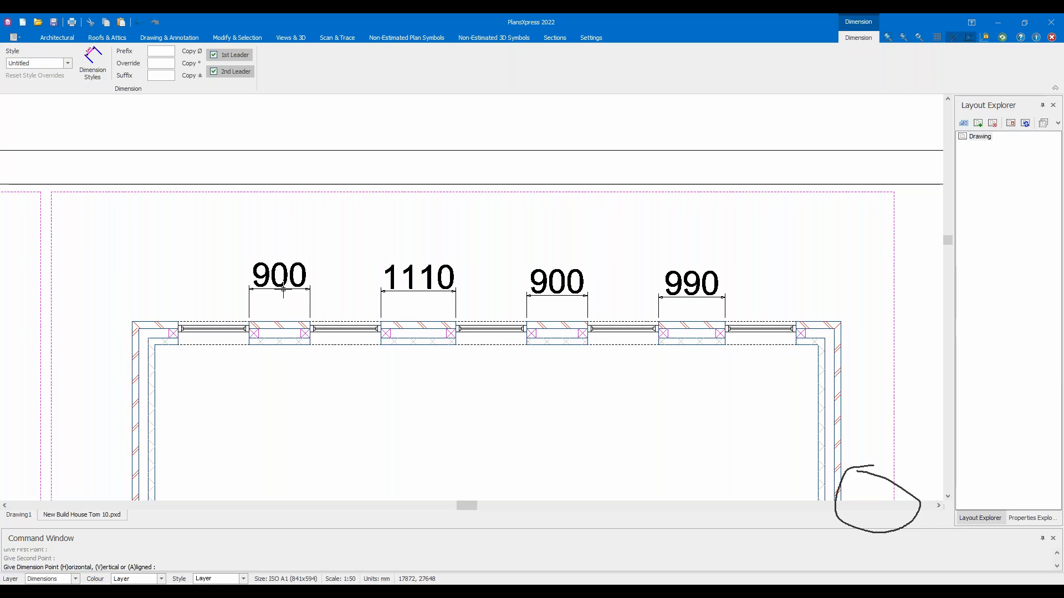
left_click(283, 289)
Dimension the end pier, stretching the 583 dimension to the wall corner so it reads 685
right_click(194, 278)
left_click(220, 284)
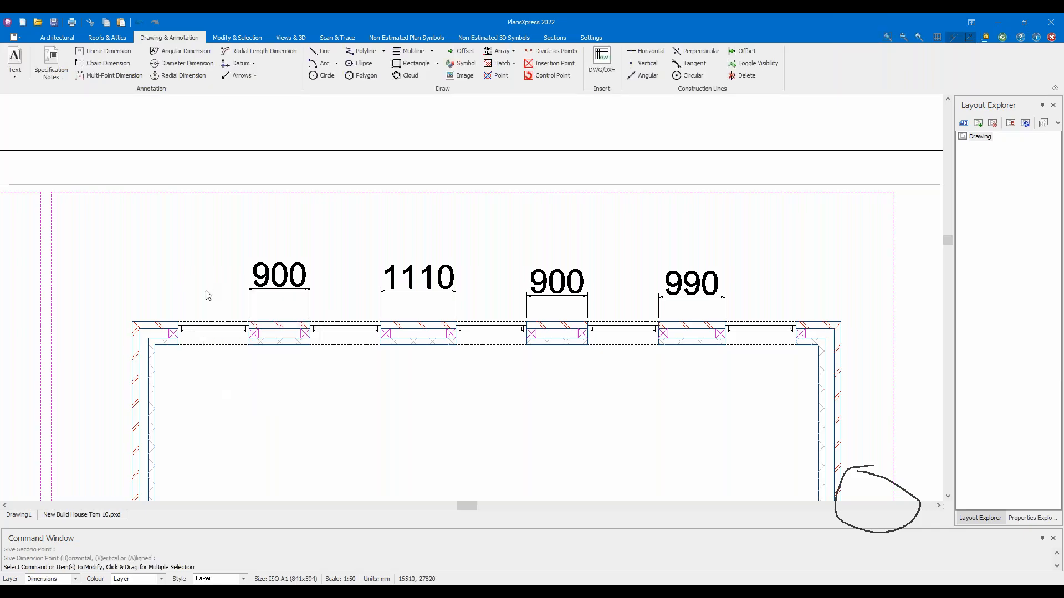
left_click(186, 315)
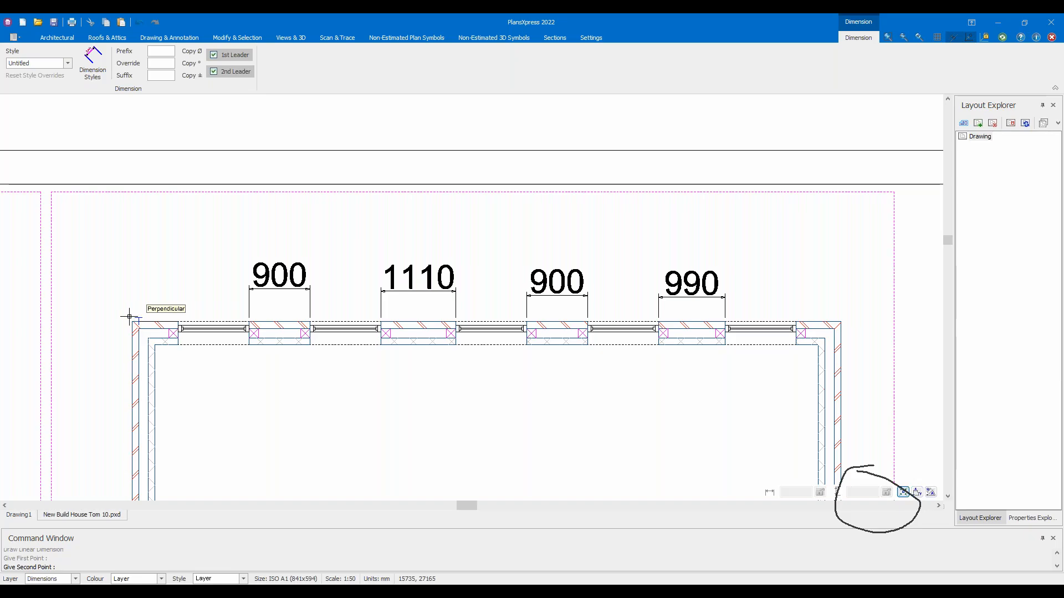
left_click(136, 302)
left_click(136, 299)
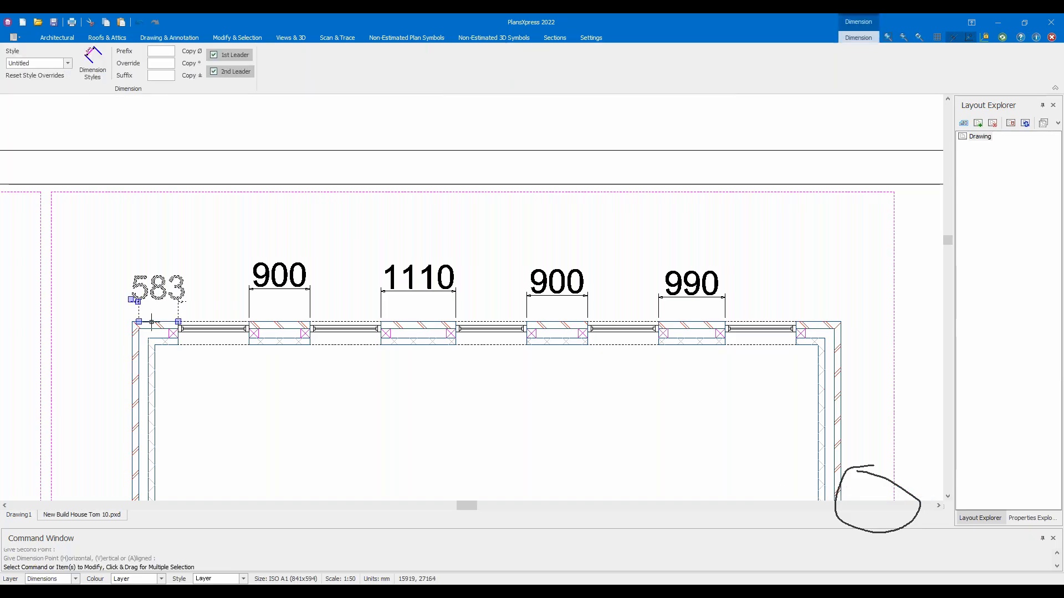
left_click(139, 322)
left_click(132, 321)
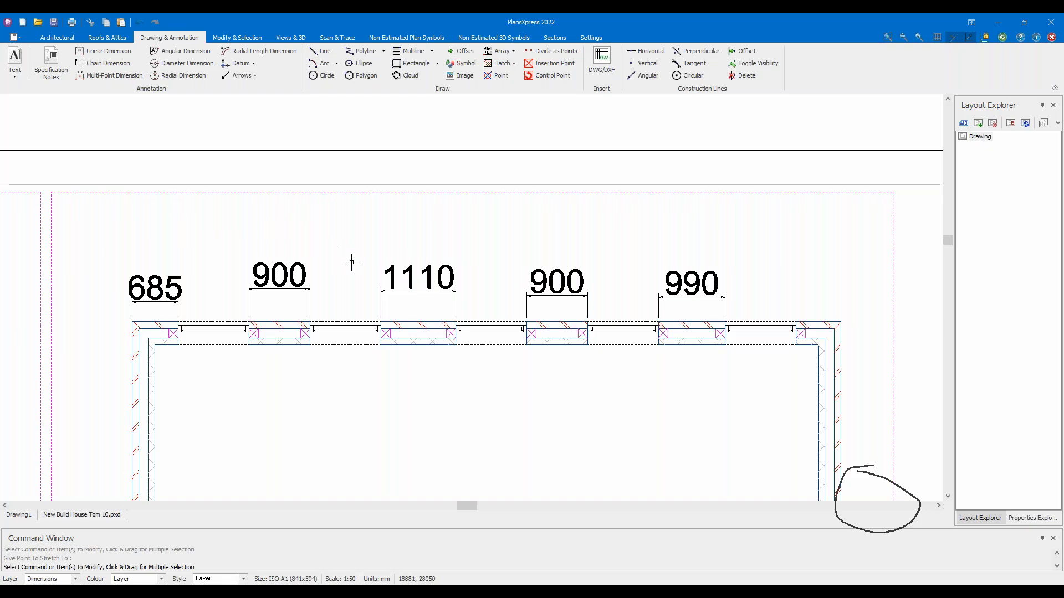
Start inserting another window using a rear-wall window's specification
scroll(353, 277, "down", 2)
middle_click_drag(403, 383, 402, 240)
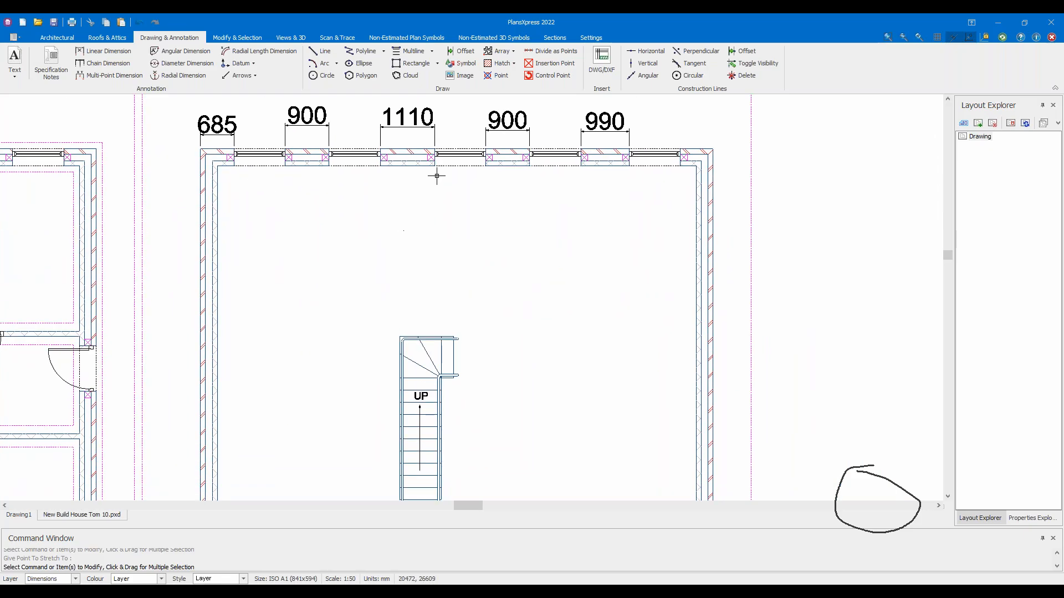
right_click(439, 182)
left_click(446, 154)
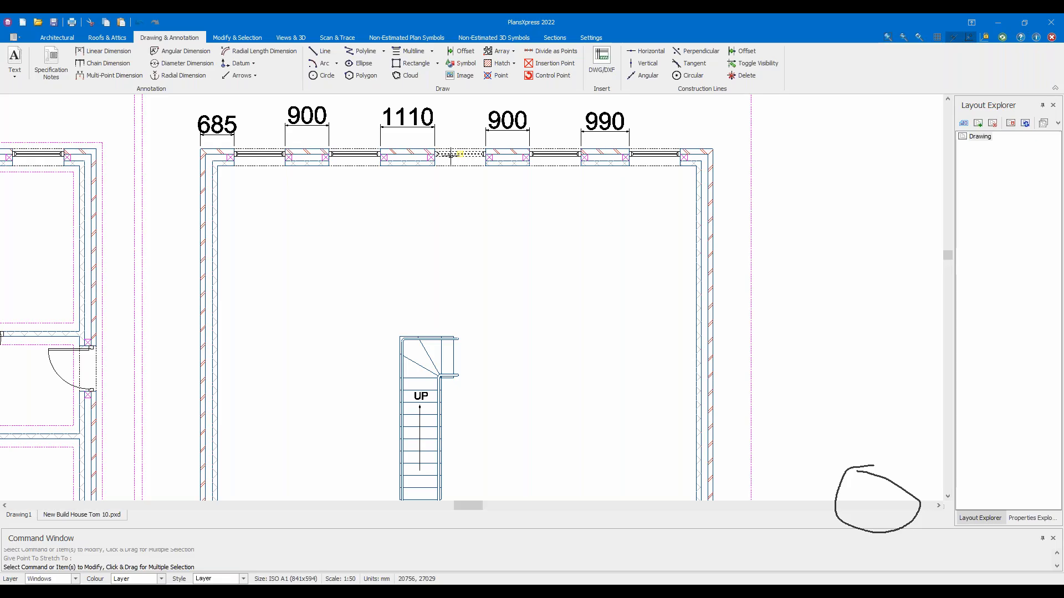
right_click(446, 153)
left_click(528, 212)
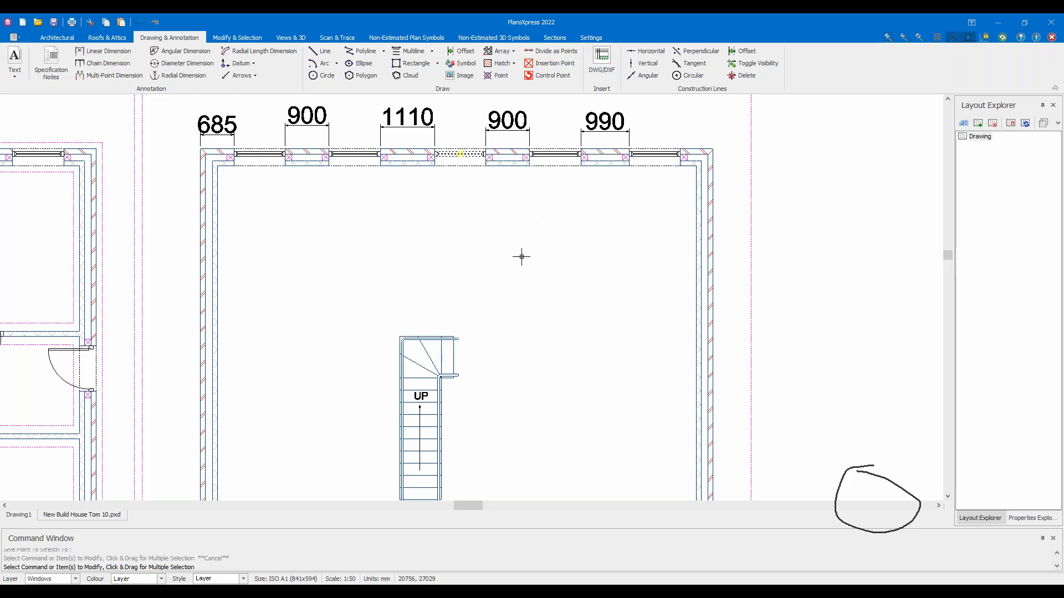
Justify the window Left and insert it in the lower wall 440 from the inside corner
scroll(517, 254, "down", 2)
scroll(474, 294, "up", 4)
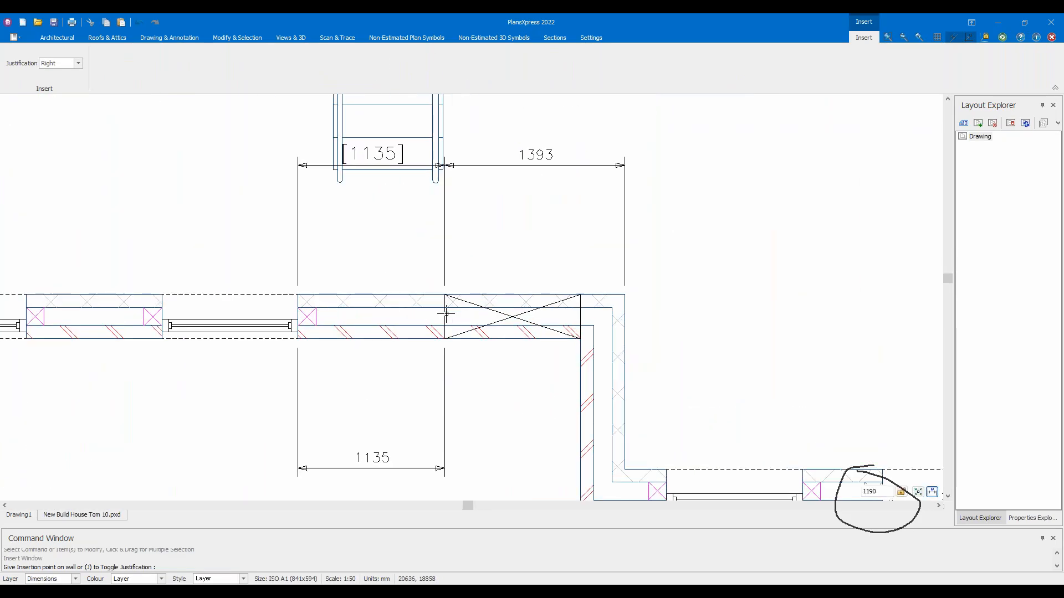
left_click(79, 63)
left_click(50, 72)
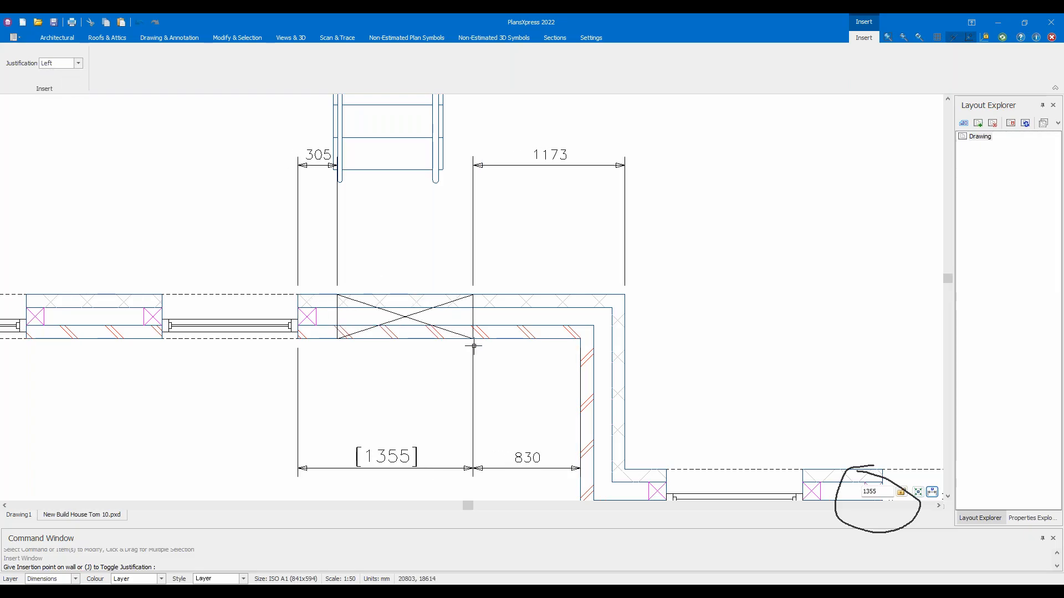
double_click(874, 492)
type("10")
key("BackSpace")
key("BackSpace")
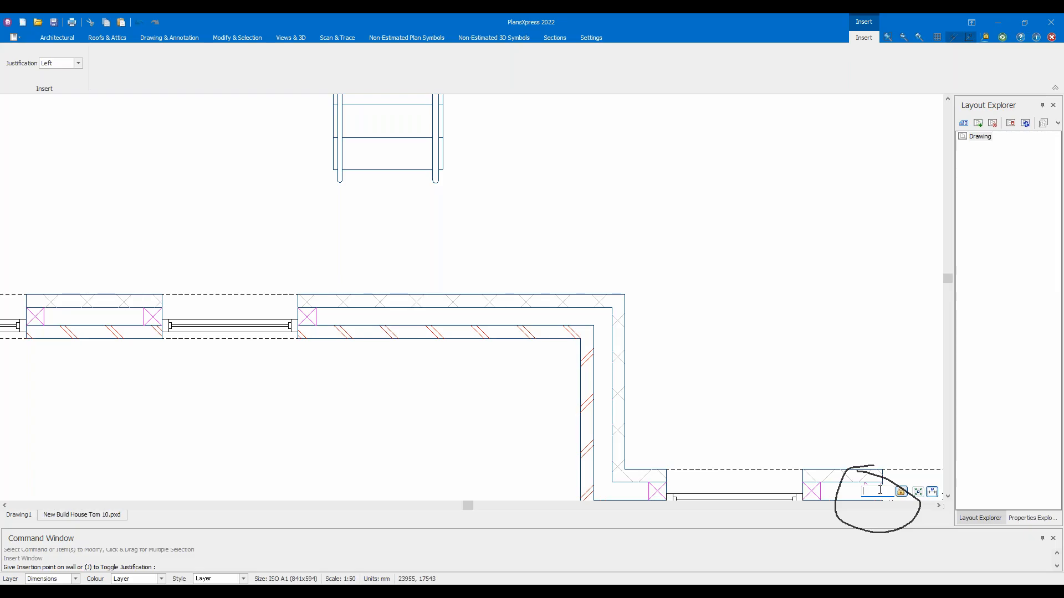
type("440")
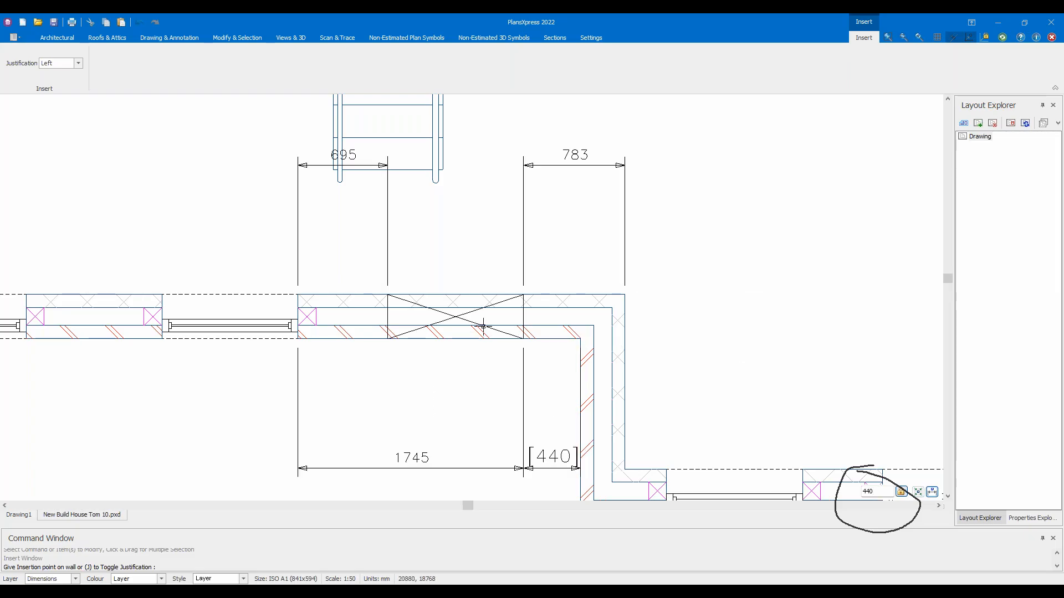
left_click(483, 326)
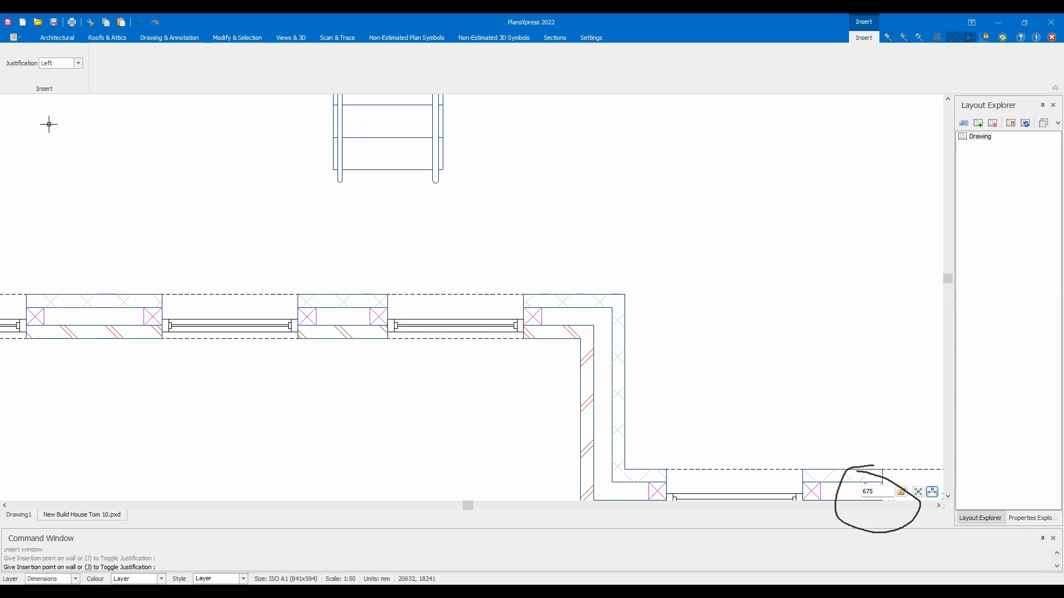
left_click(140, 39)
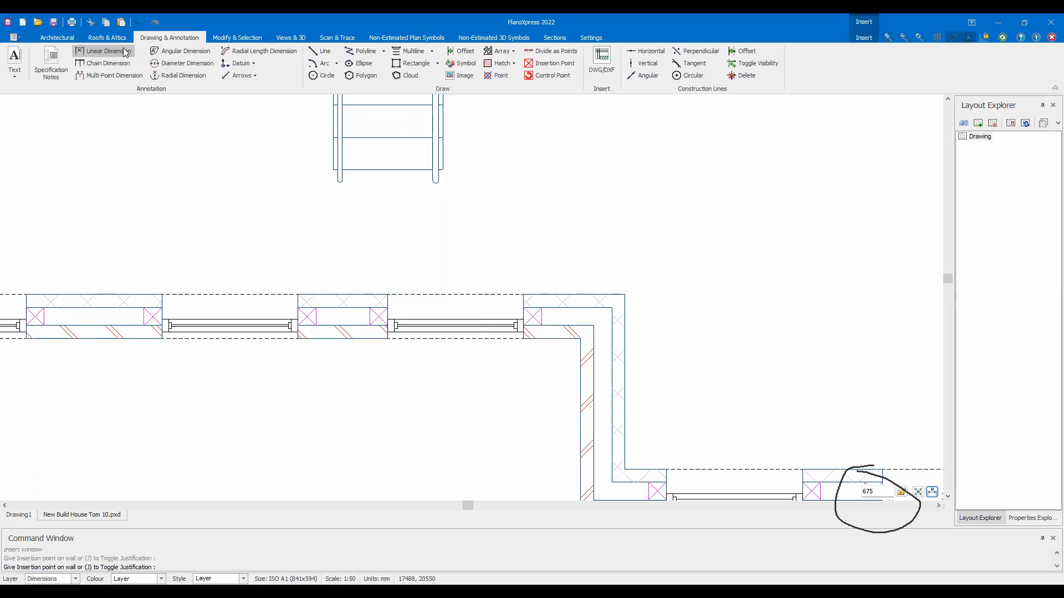
Dimension the 440 gap from the inside corner to the new window, then pan back up
left_click(524, 339)
left_click(580, 340)
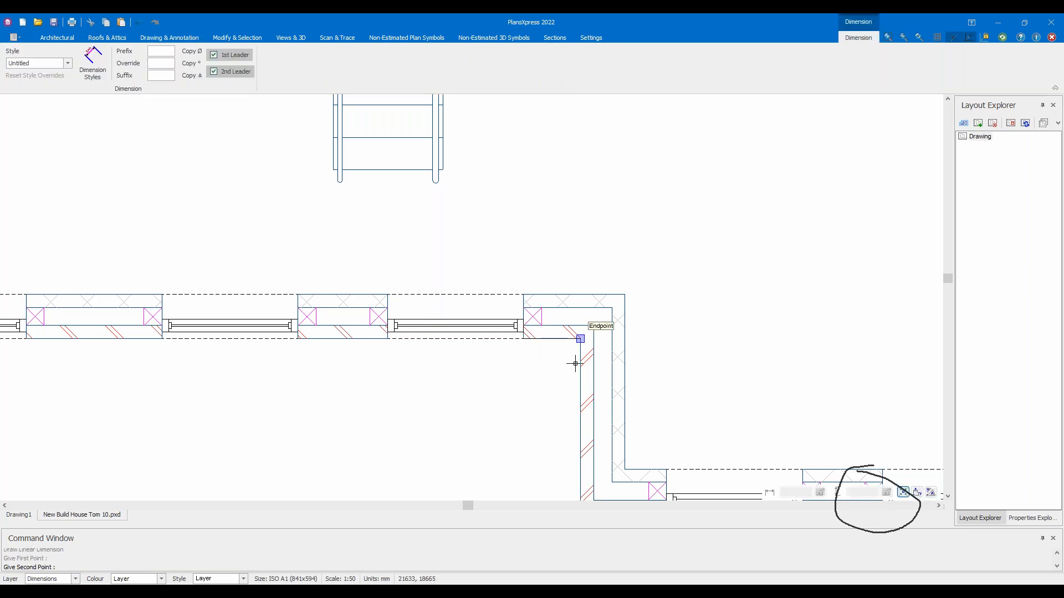
left_click(563, 397)
scroll(560, 396, "down", 5)
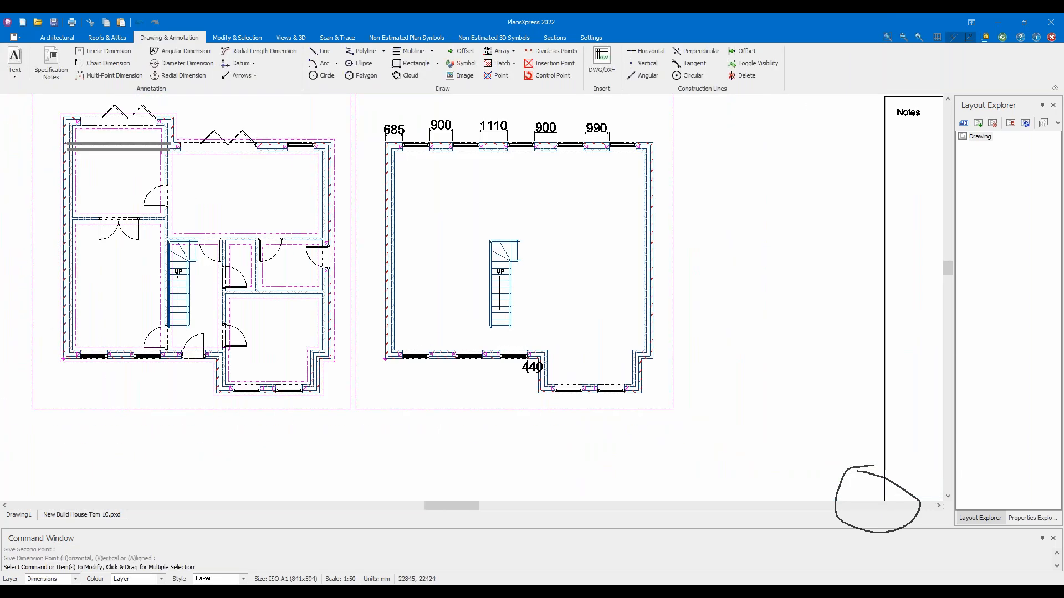
scroll(558, 283, "up", 2)
middle_click_drag(557, 282, 542, 335)
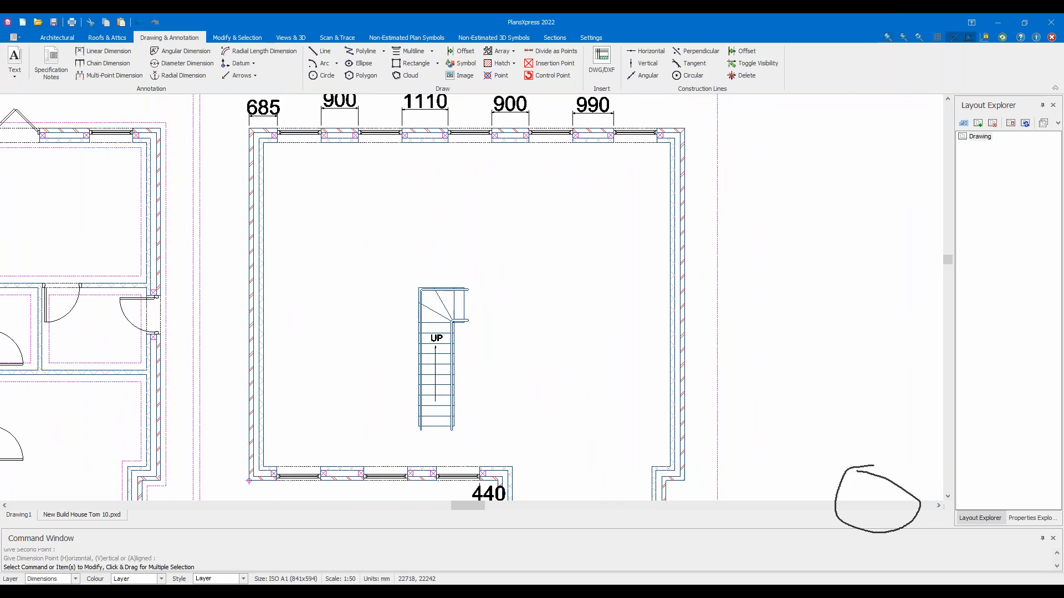
key("Return")
scroll(542, 333, "down", 2)
scroll(541, 333, "up", 1)
middle_click_drag(541, 334, 525, 311)
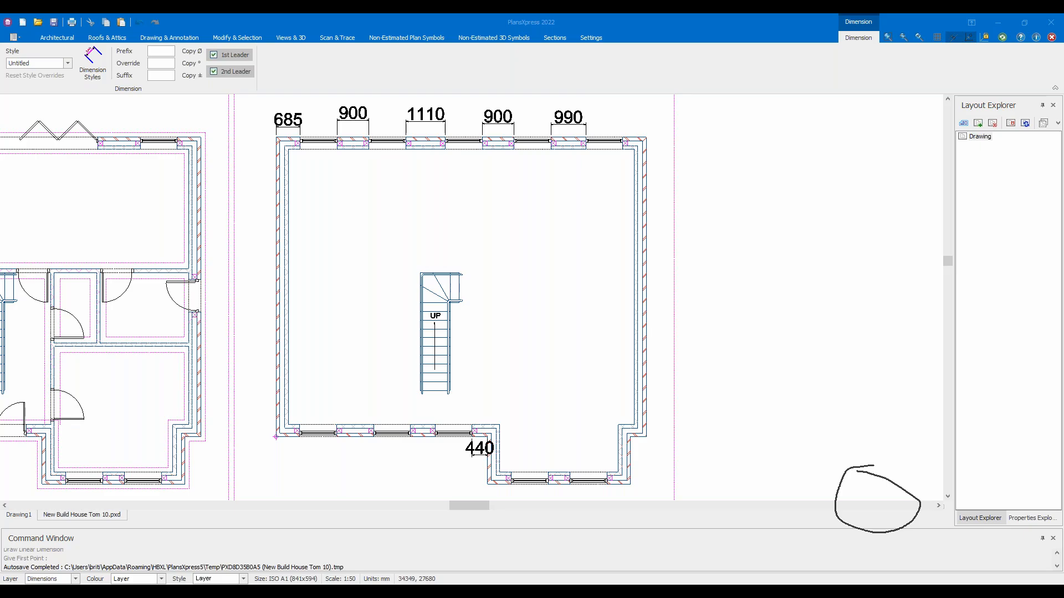
Cancel the stray dimension and centre the staircase in view
left_click(523, 287)
scroll(419, 291, "up", 1)
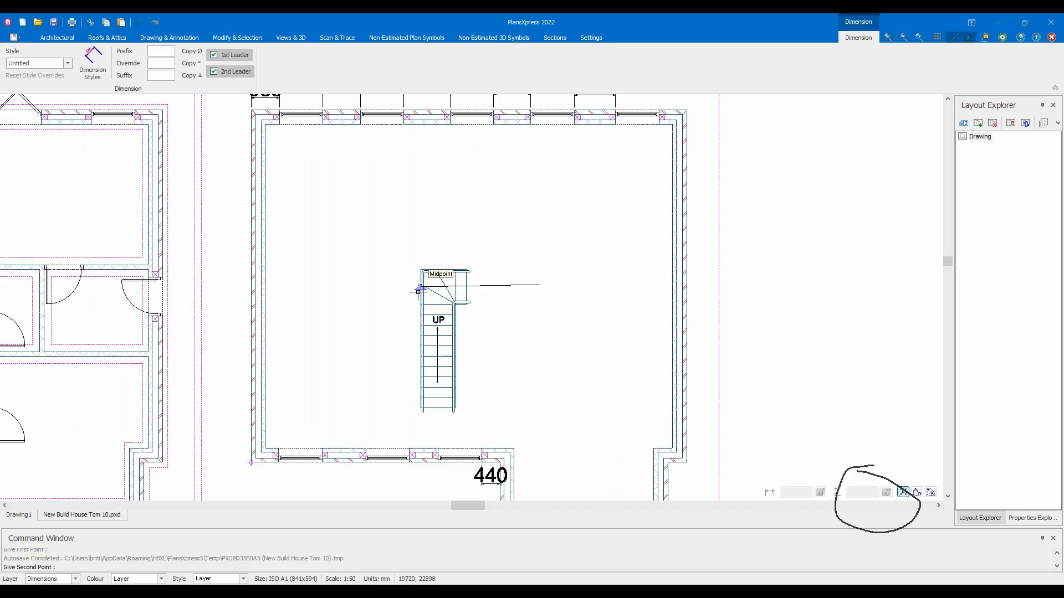
scroll(418, 292, "up", 1)
key("Escape")
key("Escape")
middle_click_drag(558, 287, 825, 270)
scroll(762, 273, "down", 1)
Delete the staircase and place a new one with 0 risers in the first flight
left_click(709, 266)
key("Delete")
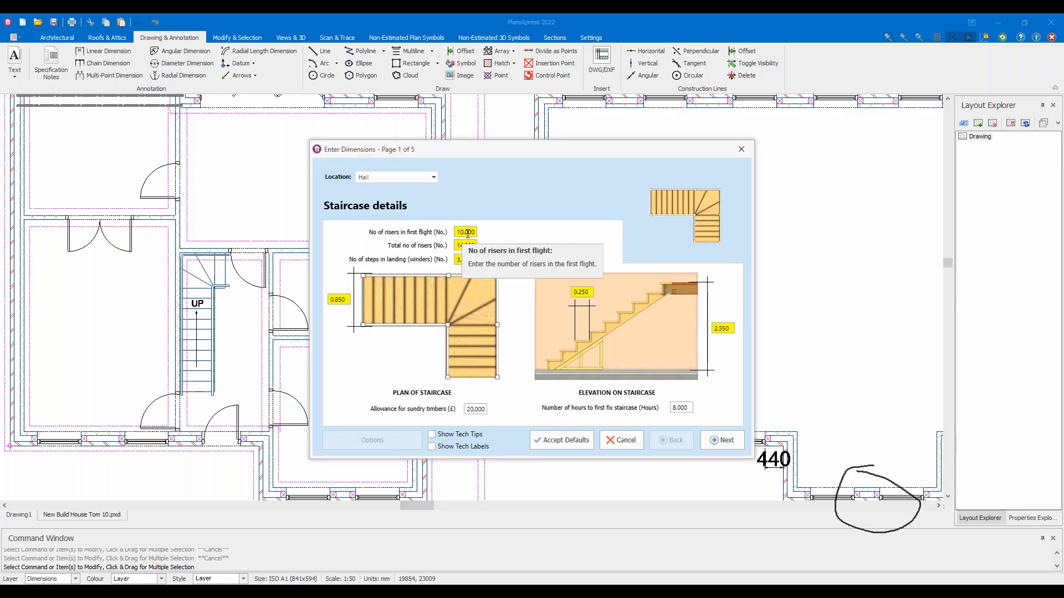
left_click(467, 233)
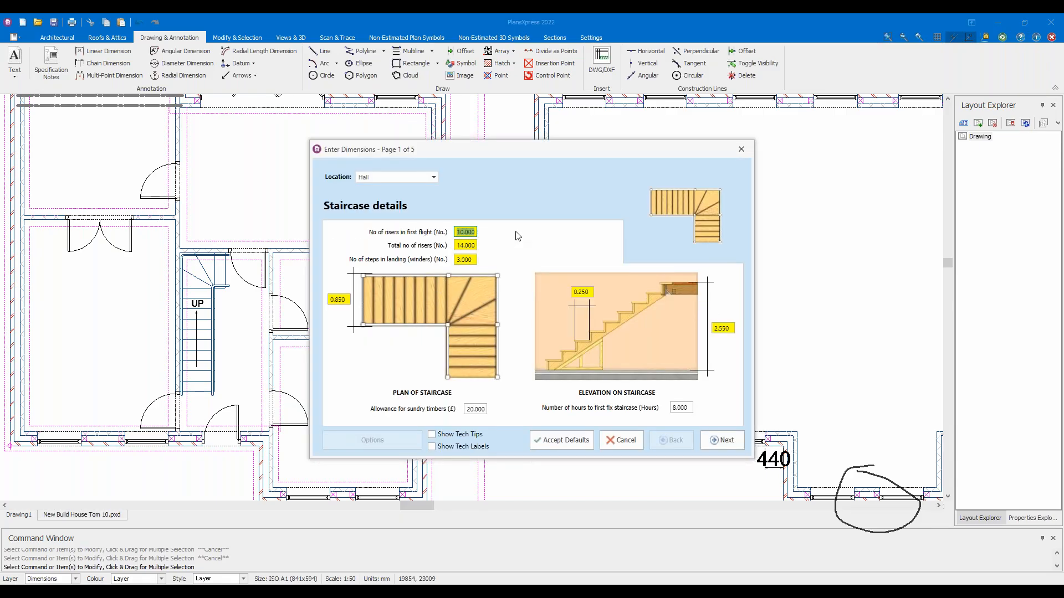
type("0")
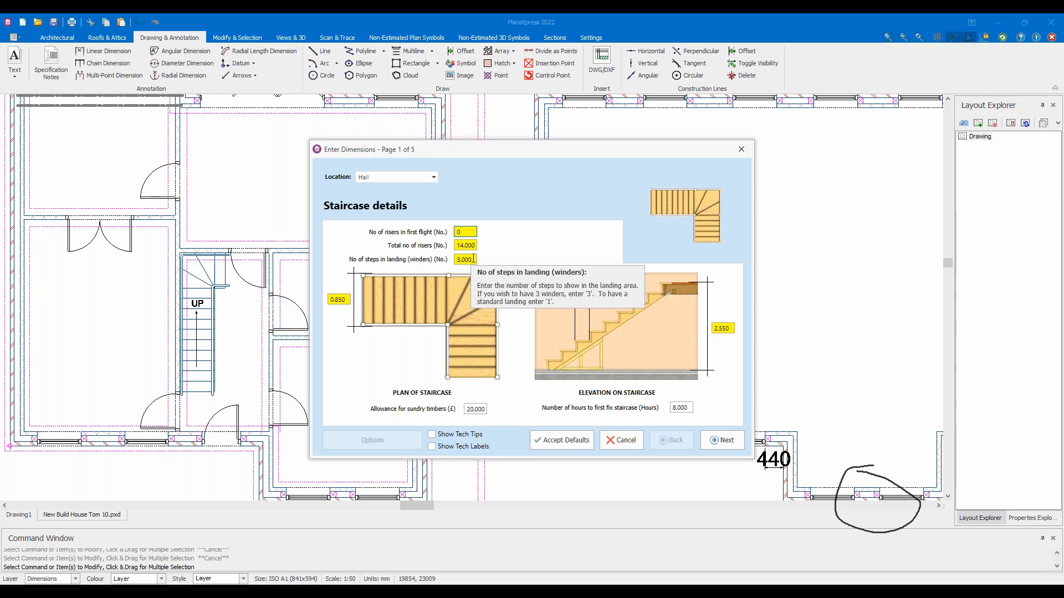
left_click(579, 439)
Reopen the new staircase's dimension settings to check the risers in first flight value
scroll(668, 243, "up", 1)
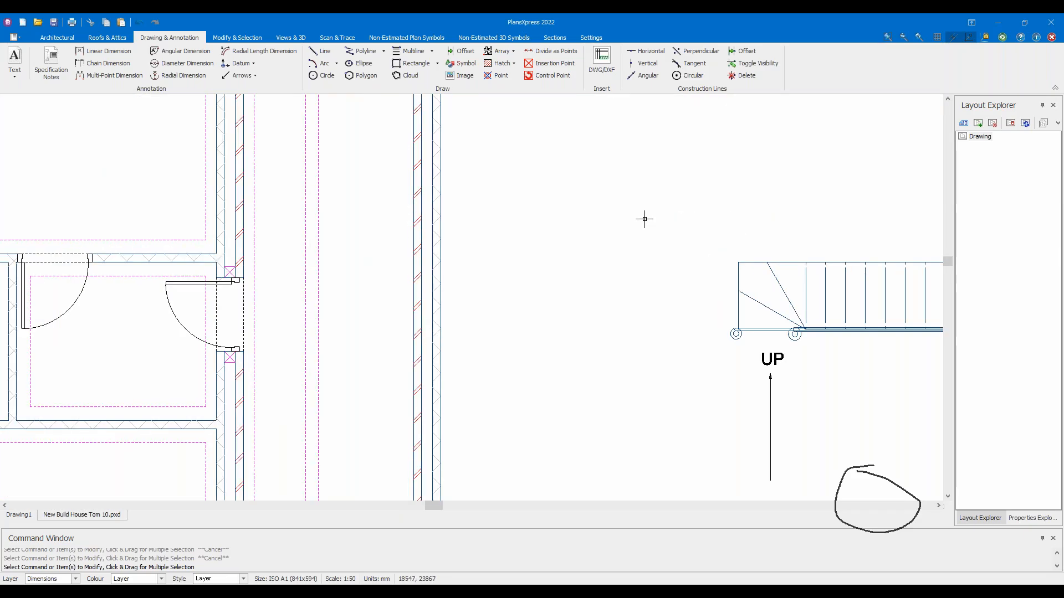
scroll(527, 297, "up", 3)
double_click(484, 351)
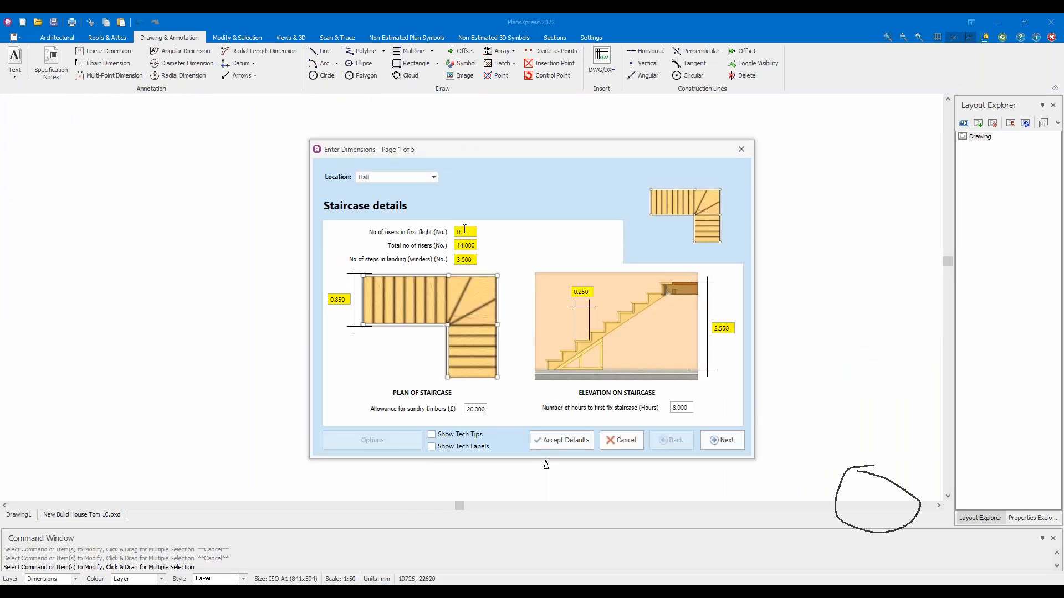
left_click(578, 440)
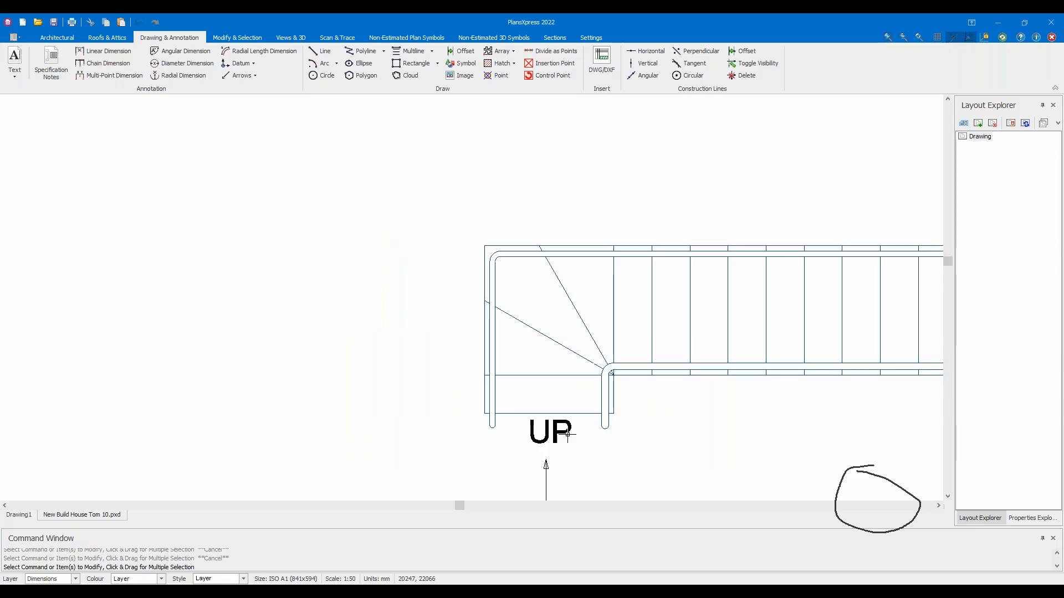
scroll(715, 404, "down", 1)
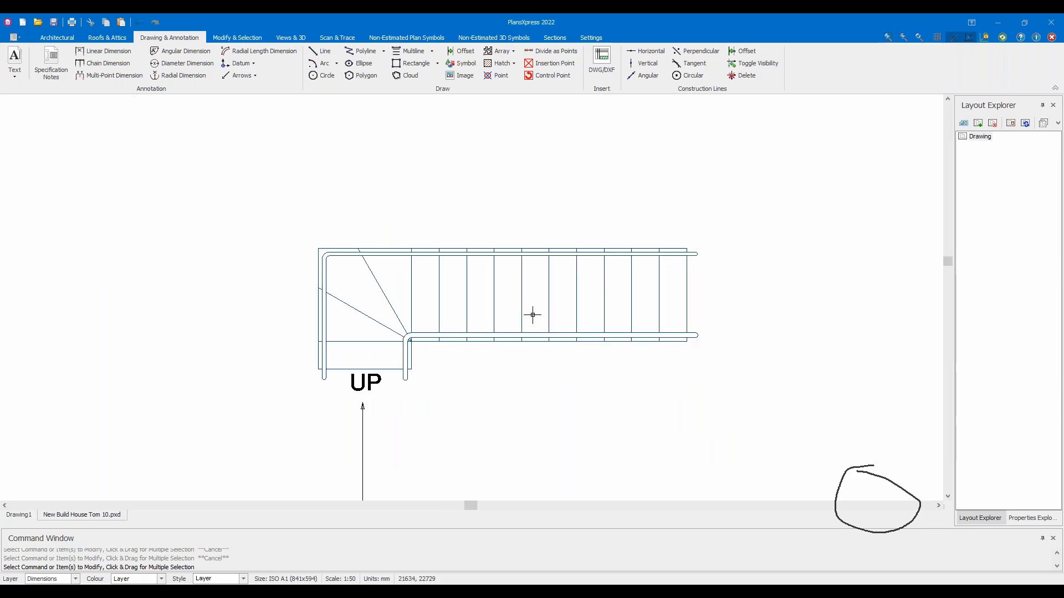
mouse_move(545, 317)
scroll(340, 321, "up", 2)
double_click(309, 304)
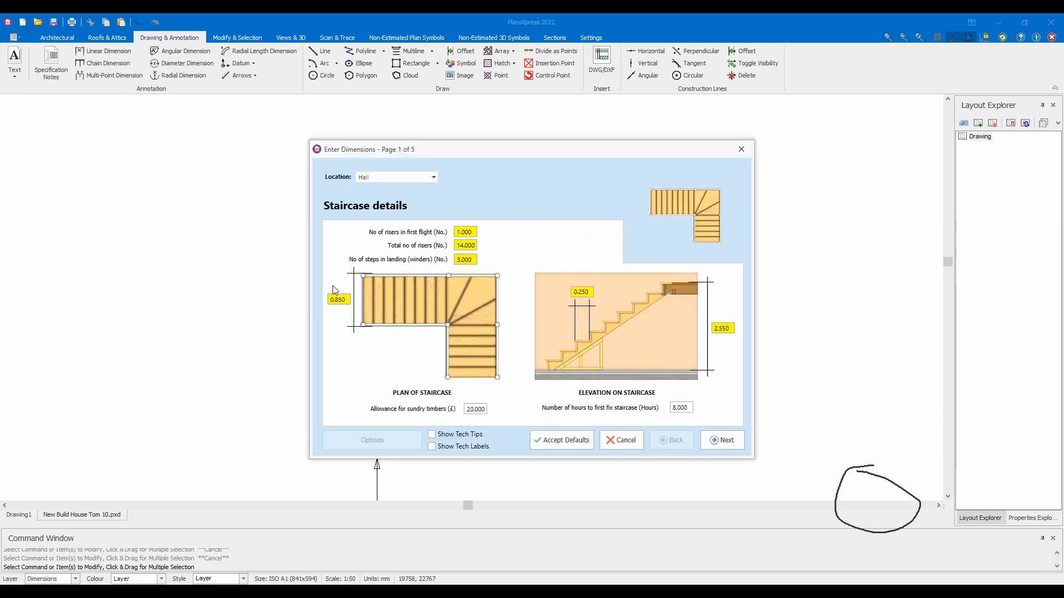
left_click(473, 232)
left_click_drag(473, 233, 417, 235)
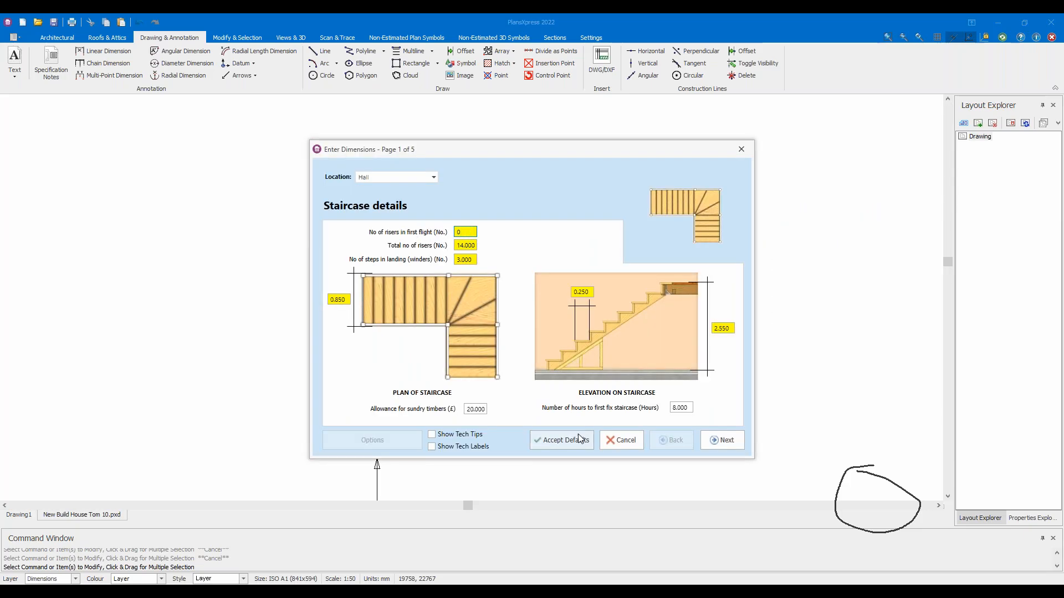
left_click(575, 439)
Bring the whole staircase and UP arrow into view and reopen its staircase details
scroll(367, 369, "up", 3)
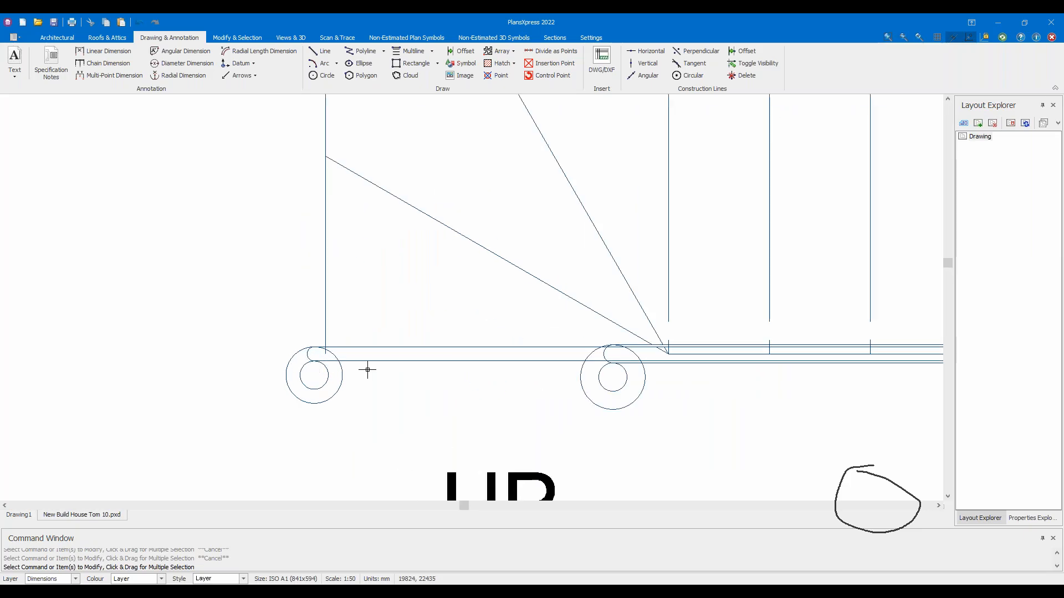
scroll(367, 370, "down", 3)
middle_click_drag(524, 332, 384, 339)
scroll(273, 368, "up", 3)
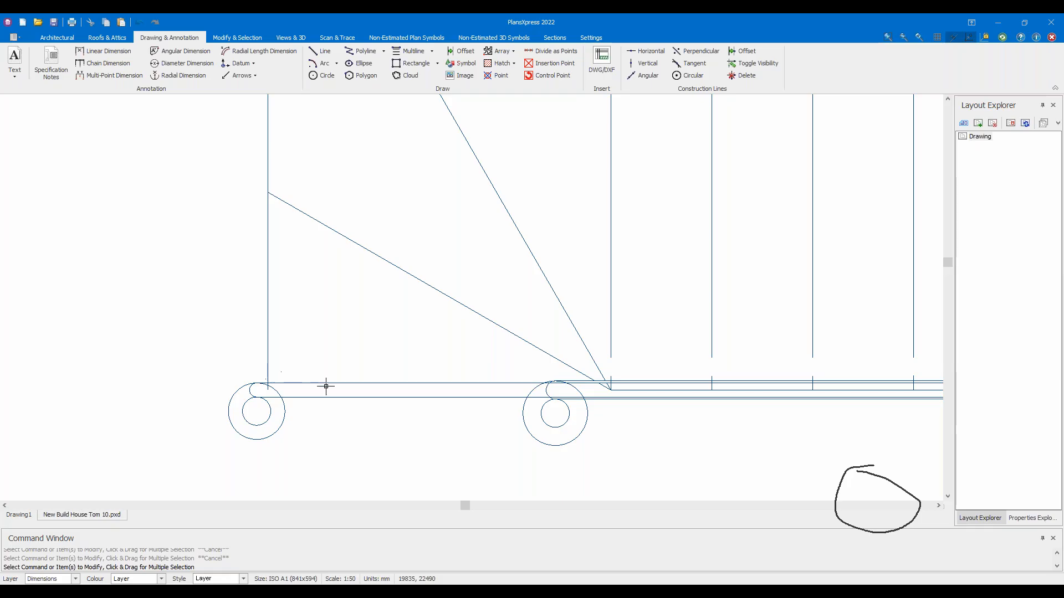
scroll(326, 386, "down", 3)
double_click(337, 387)
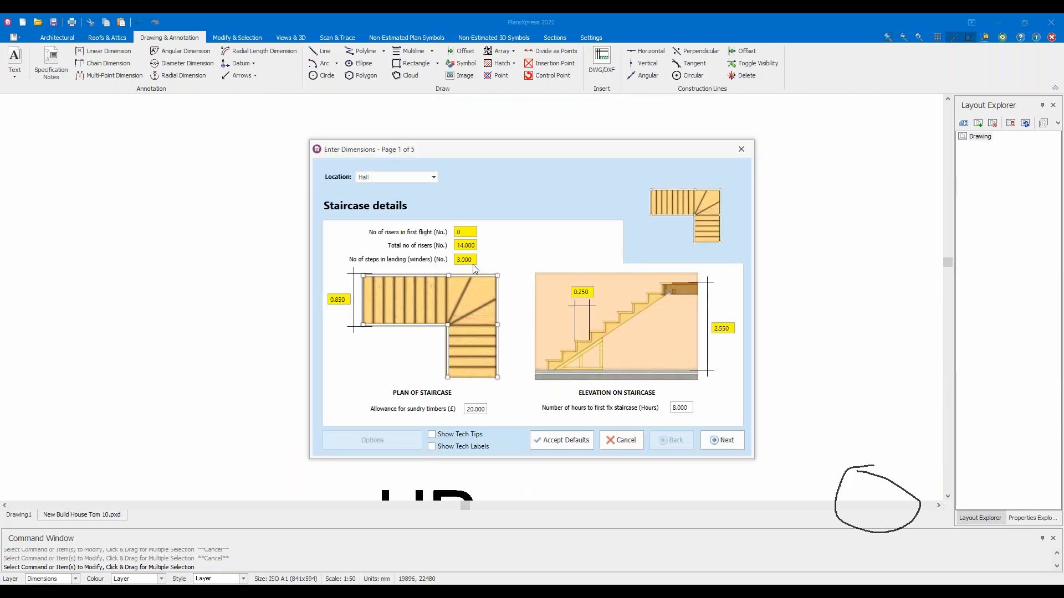
Make the stair handrails extend beyond the stairs, then edit the first-flight riser count
left_click(720, 440)
left_click(613, 397)
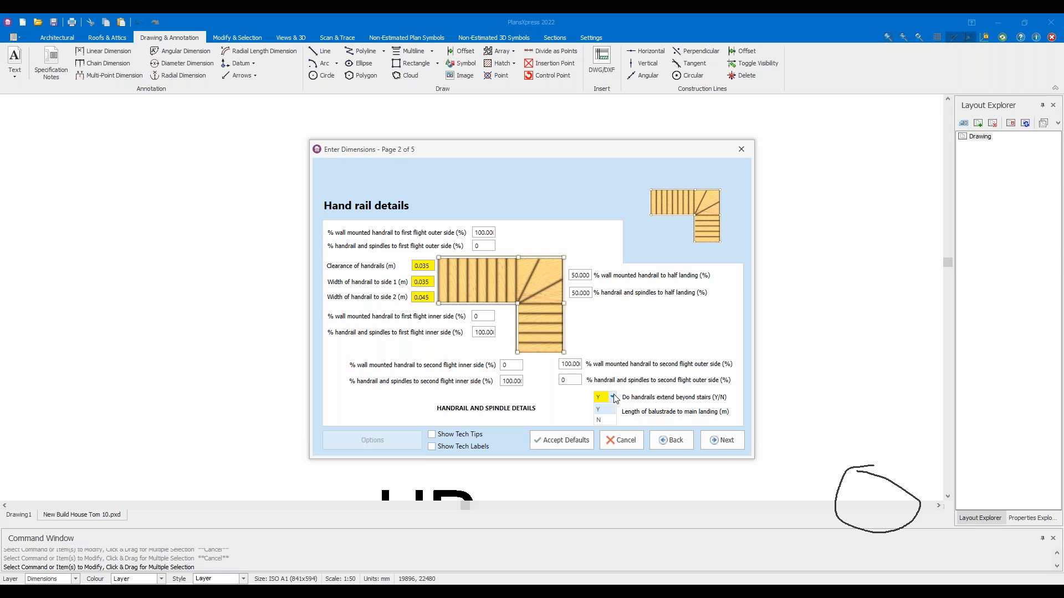
left_click(599, 409)
left_click(586, 438)
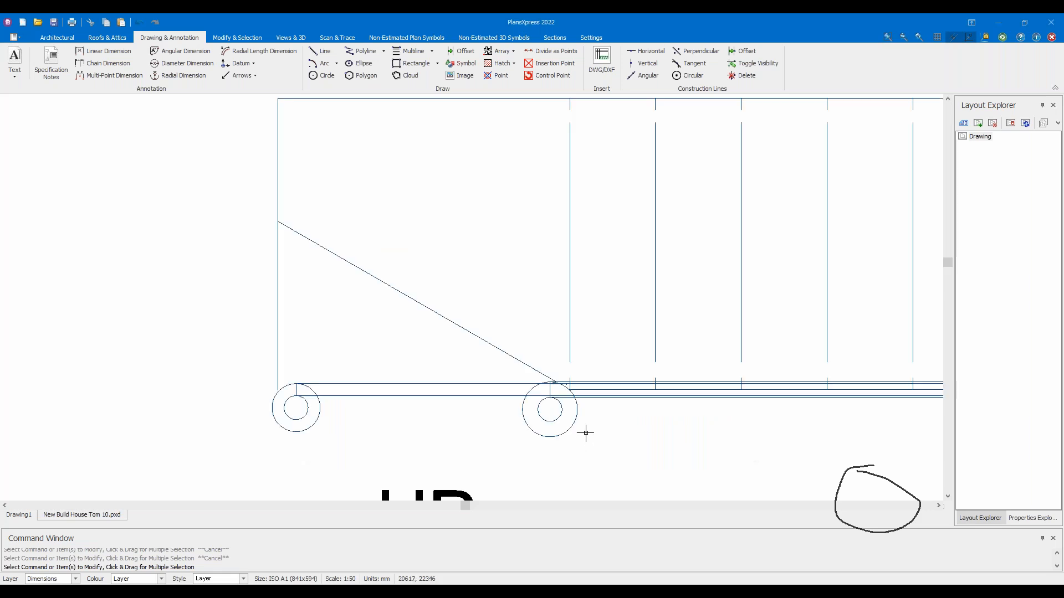
scroll(586, 434, "down", 4)
double_click(432, 396)
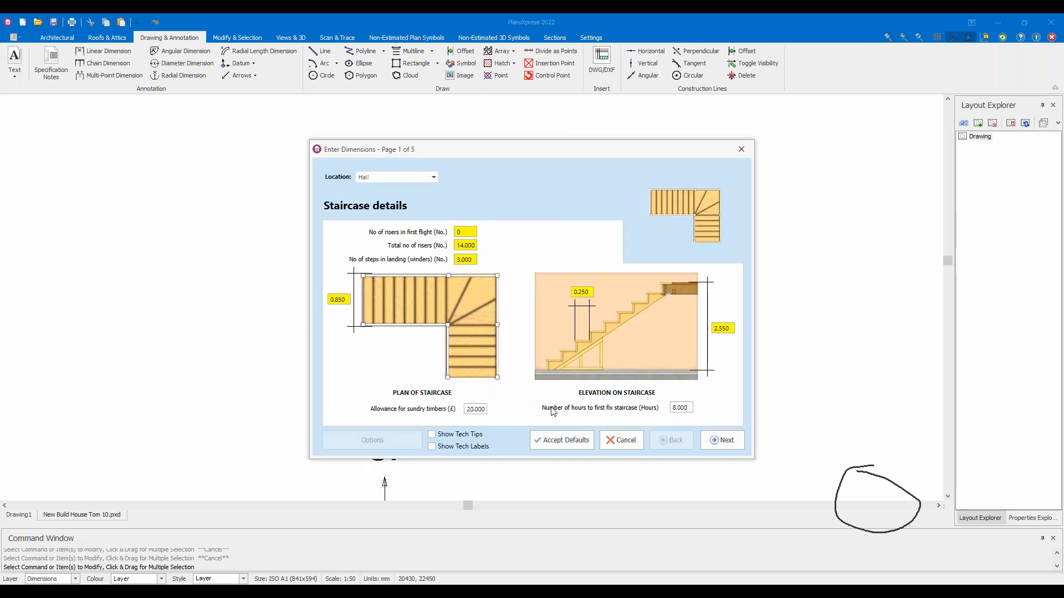
left_click(469, 231)
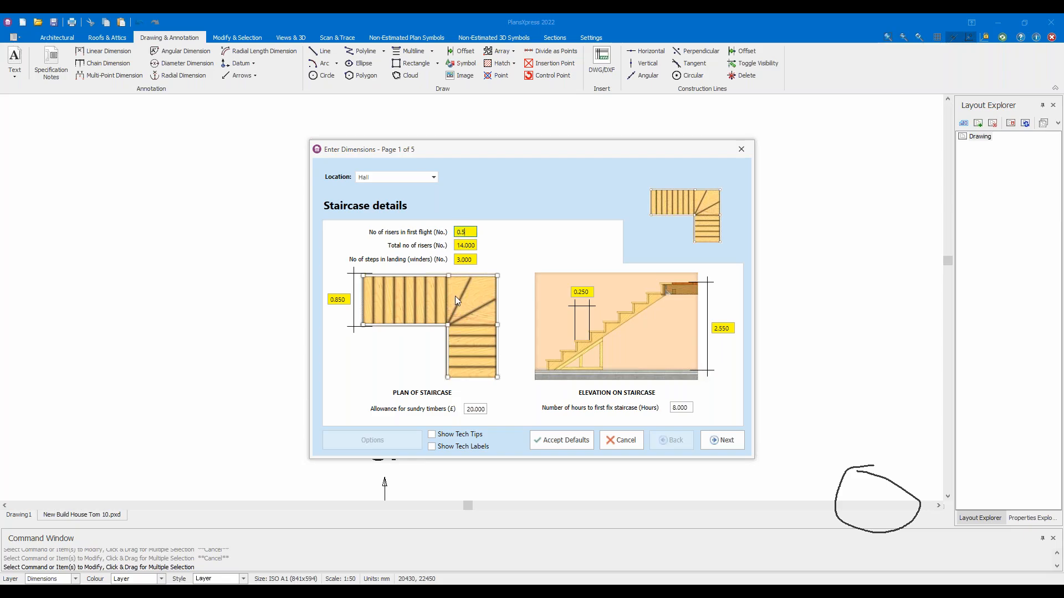
left_click(561, 440)
Set the first flight to 1 riser with handrails extending beyond the stairs, and view the redrawn stair
double_click(399, 363)
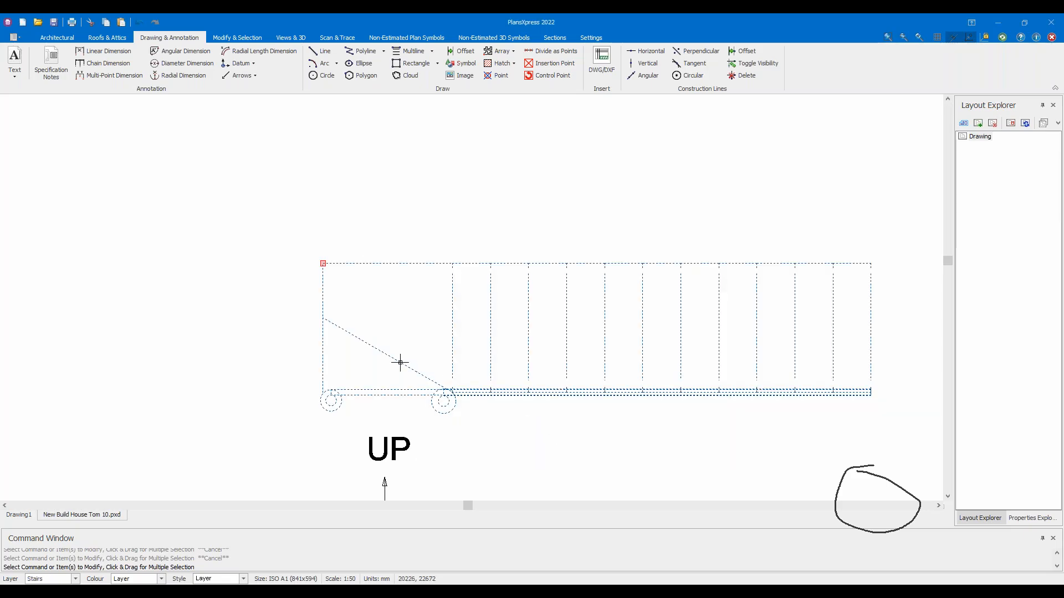
type("1")
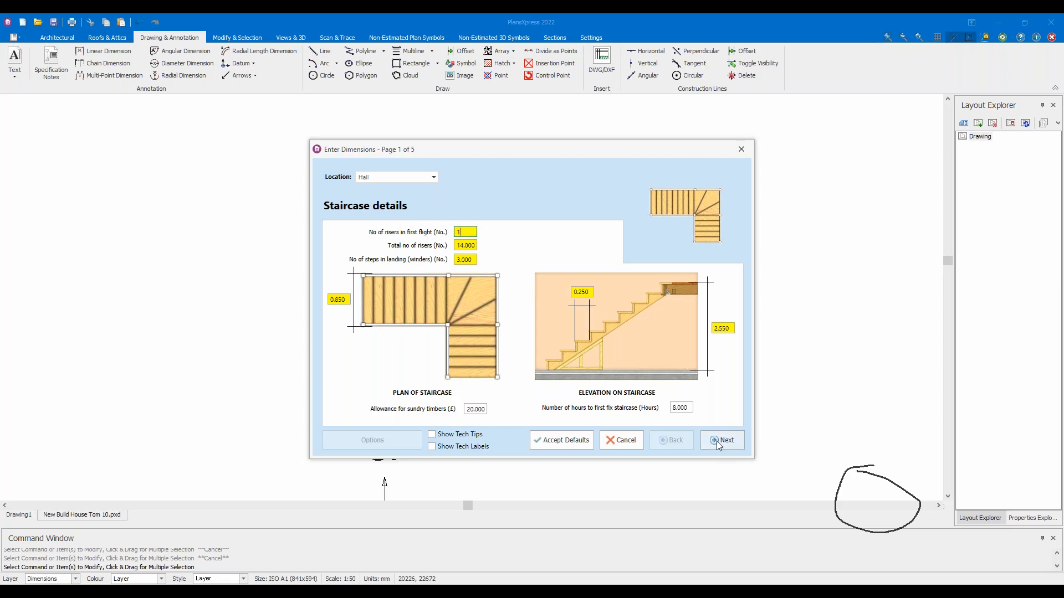
left_click(717, 441)
left_click(612, 398)
left_click(609, 409)
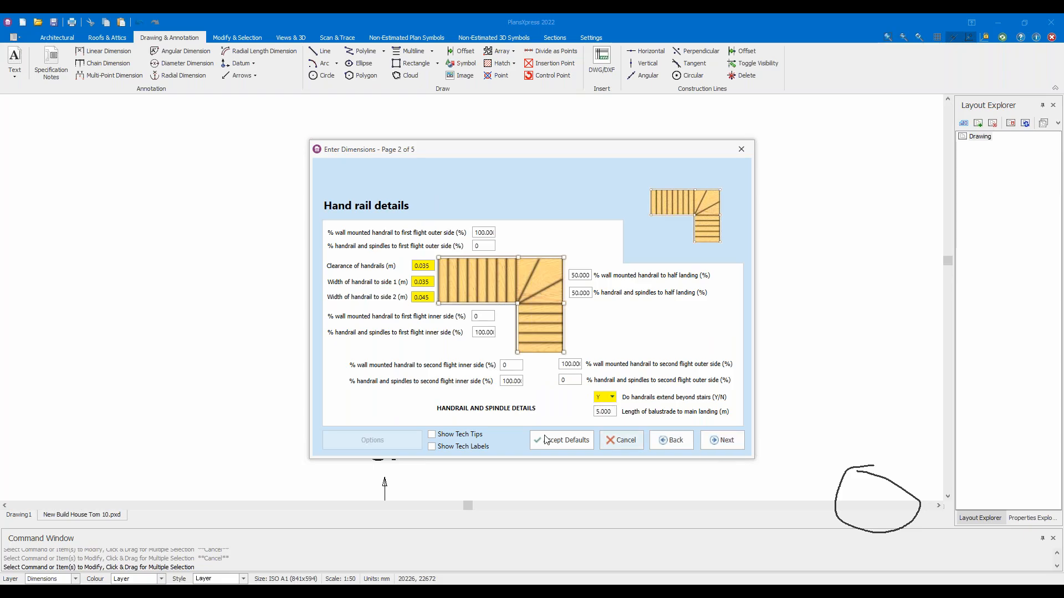
left_click(545, 440)
scroll(535, 419, "down", 3)
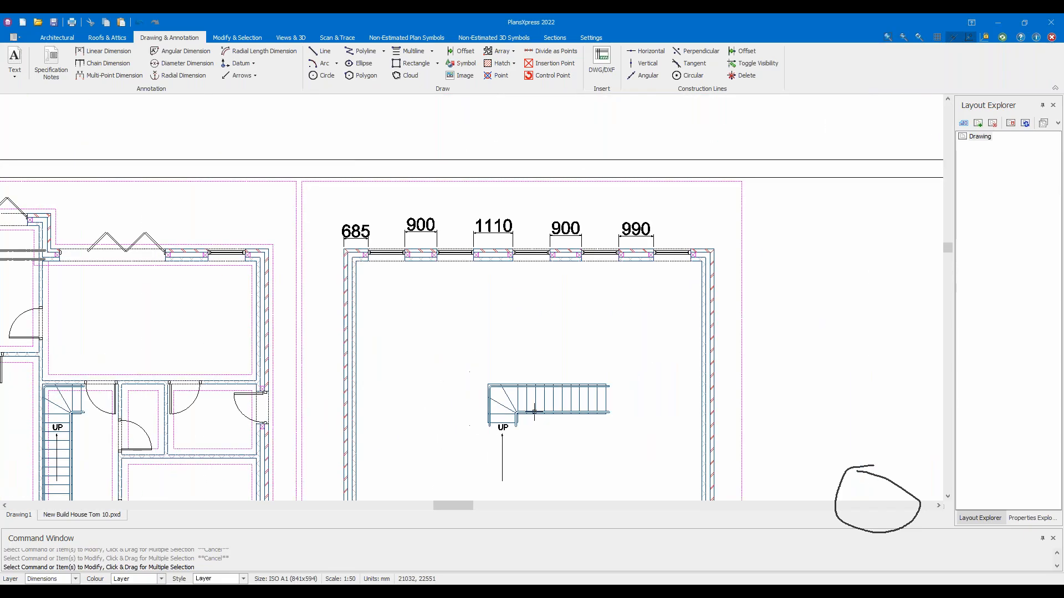
middle_click_drag(542, 423, 712, 225)
Open the 3D preview of the house and orbit around the staircase
scroll(696, 259, "up", 3)
scroll(609, 238, "down", 1)
left_click(309, 36)
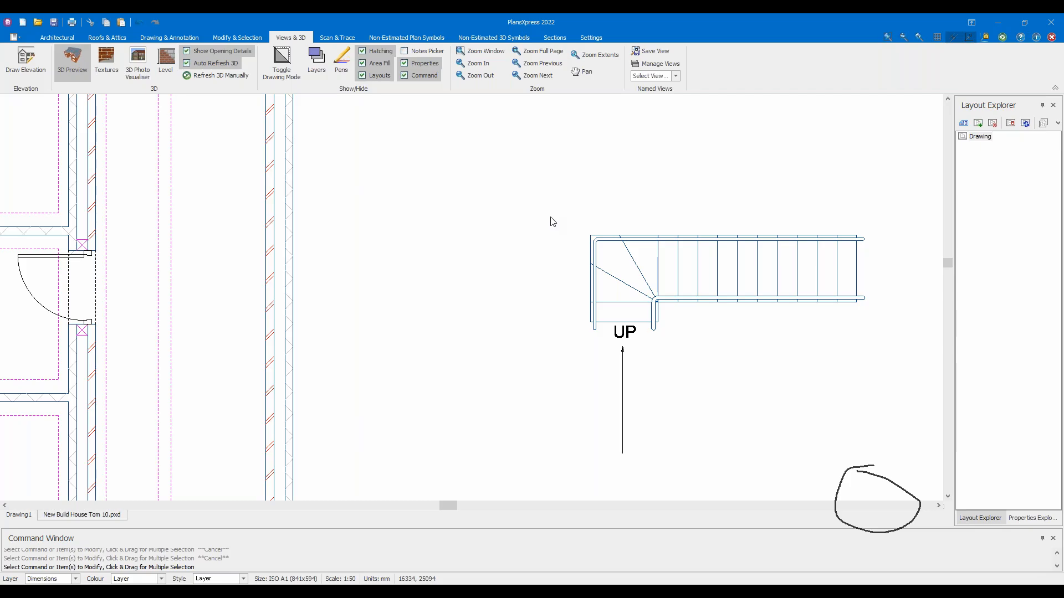
left_click_drag(768, 254, 717, 287)
scroll(659, 327, "up", 5)
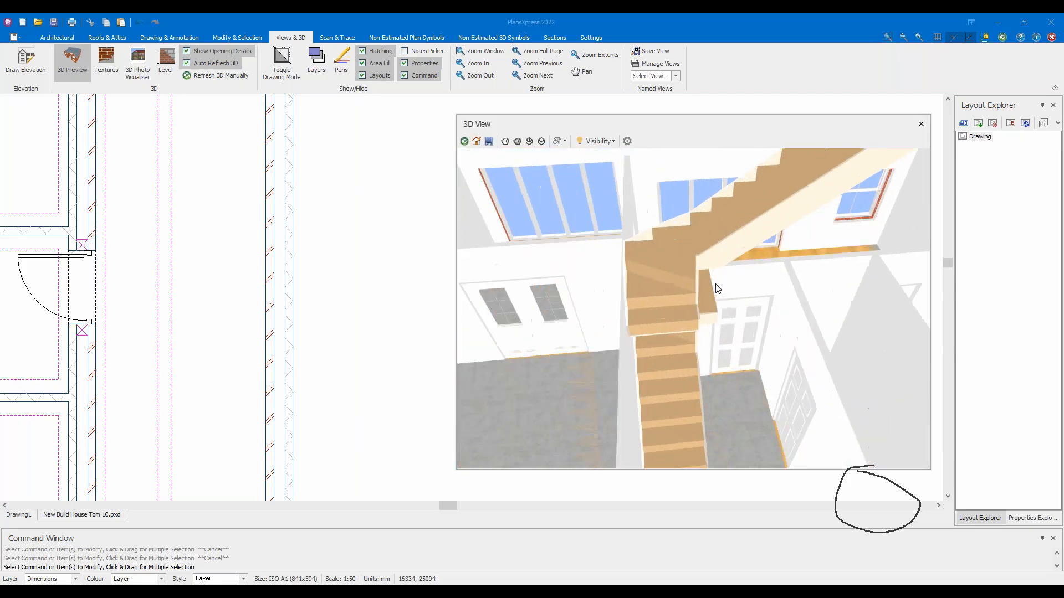
scroll(714, 285, "down", 5)
Select the staircase so it highlights magenta in 3D, and orbit to look down into the house
middle_click_drag(331, 254, 178, 250)
scroll(311, 249, "down", 5)
left_click_drag(338, 248, 308, 226)
mouse_move(637, 290)
left_mouse_down()
mouse_move(636, 304)
mouse_move(740, 288)
mouse_move(623, 292)
mouse_move(611, 304)
mouse_move(651, 292)
left_mouse_up()
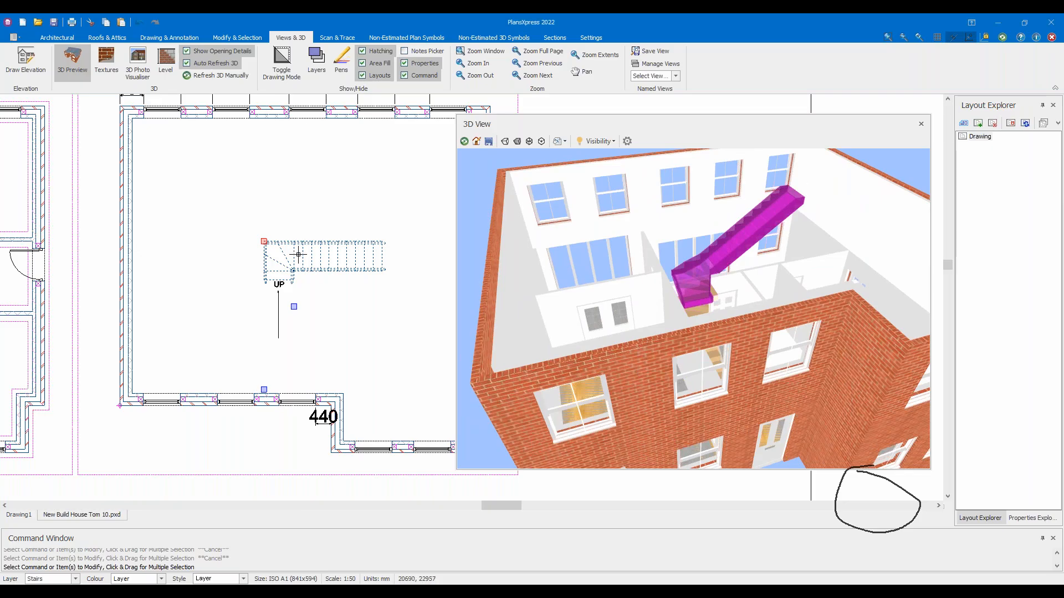
Close the 3D view, accept the staircase settings unchanged, and dismiss the 3D error message
scroll(297, 255, "up", 2)
left_click(77, 80)
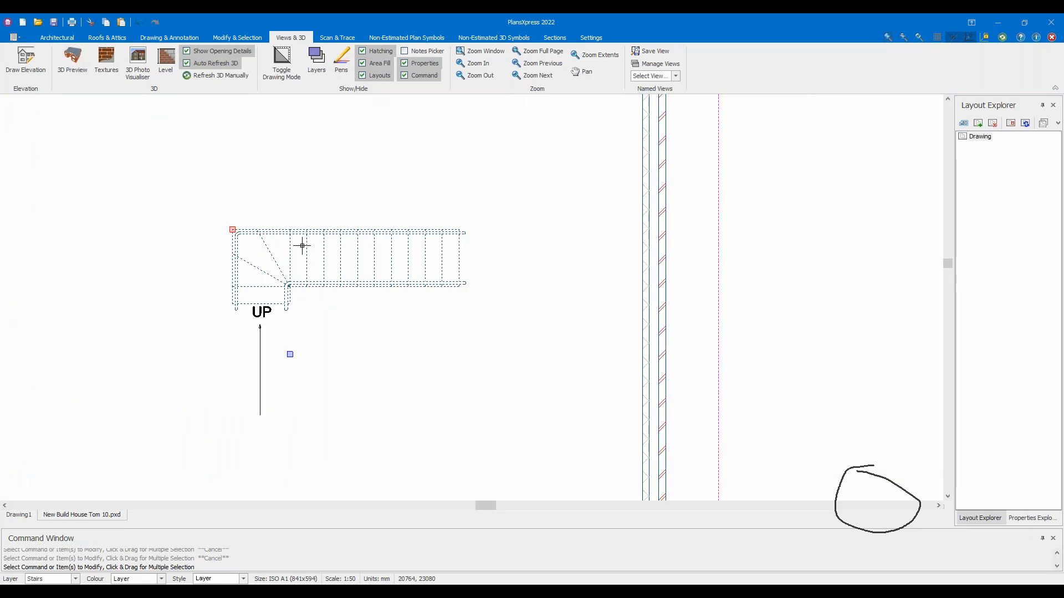
key("Escape")
double_click(291, 243)
double_click(474, 232)
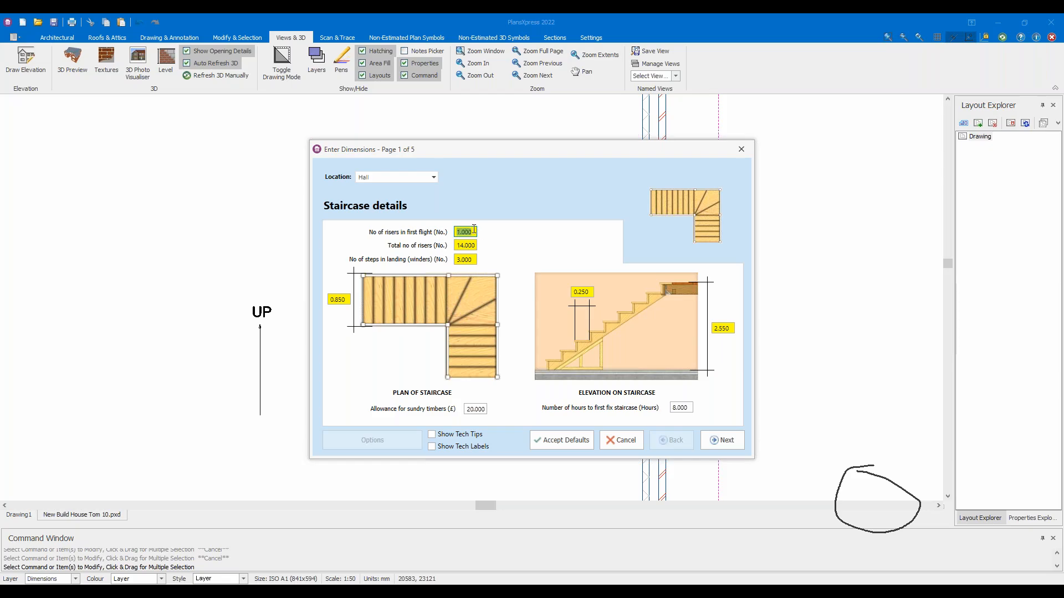
left_click(564, 440)
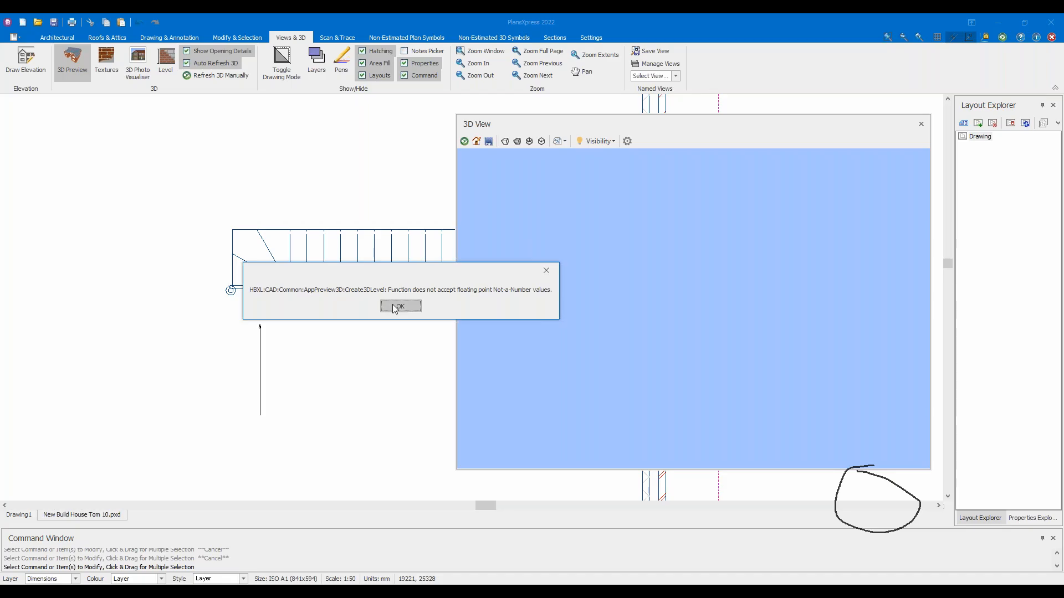
left_click(396, 304)
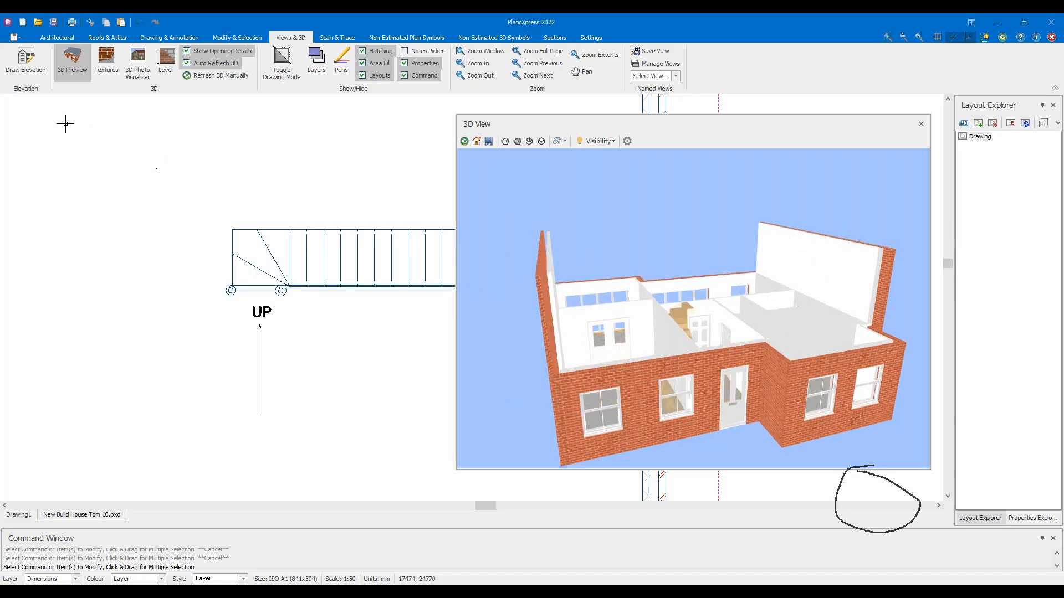
left_click(72, 61)
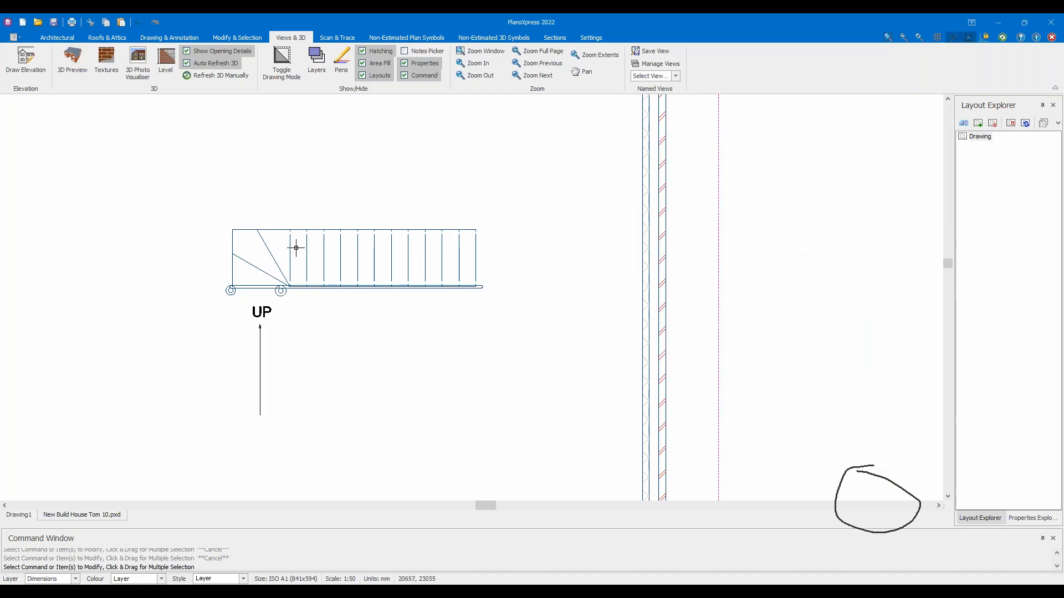
Undo five staircase changes to restore the vertical stair layout with handrails
left_click(138, 22)
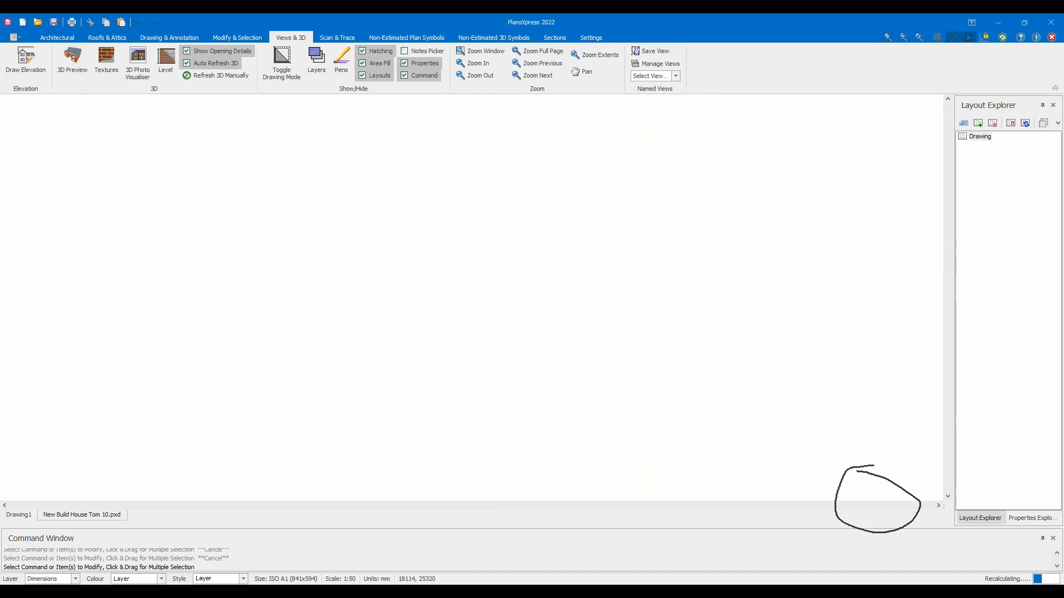
left_click(136, 23)
left_click(134, 24)
left_click(134, 24)
left_click(134, 24)
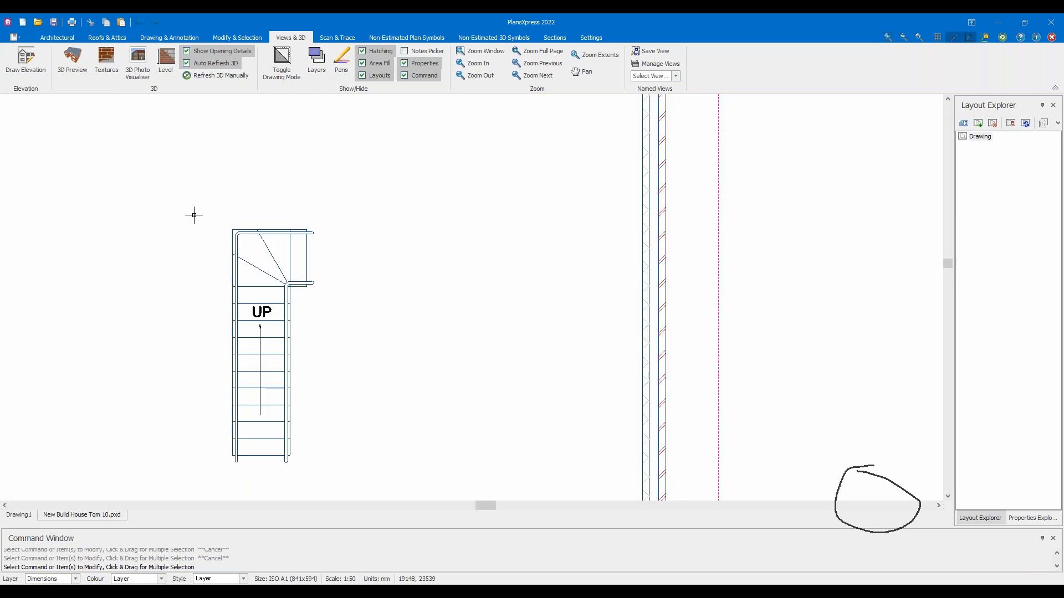
scroll(195, 214, "down", 5)
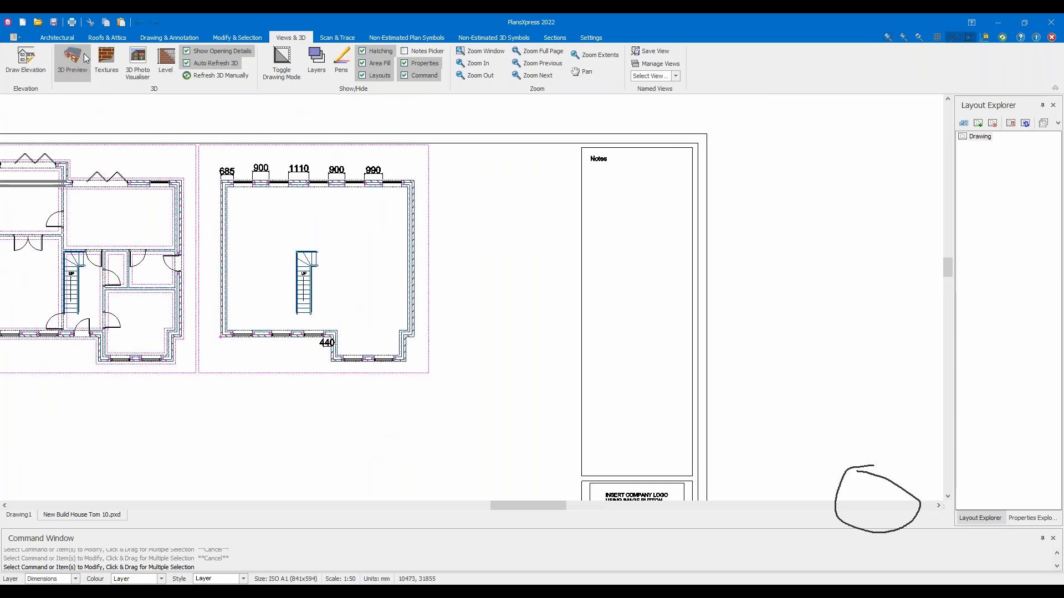
Check the restored staircase from an aerial angle in the 3D preview, then close it
left_click(85, 74)
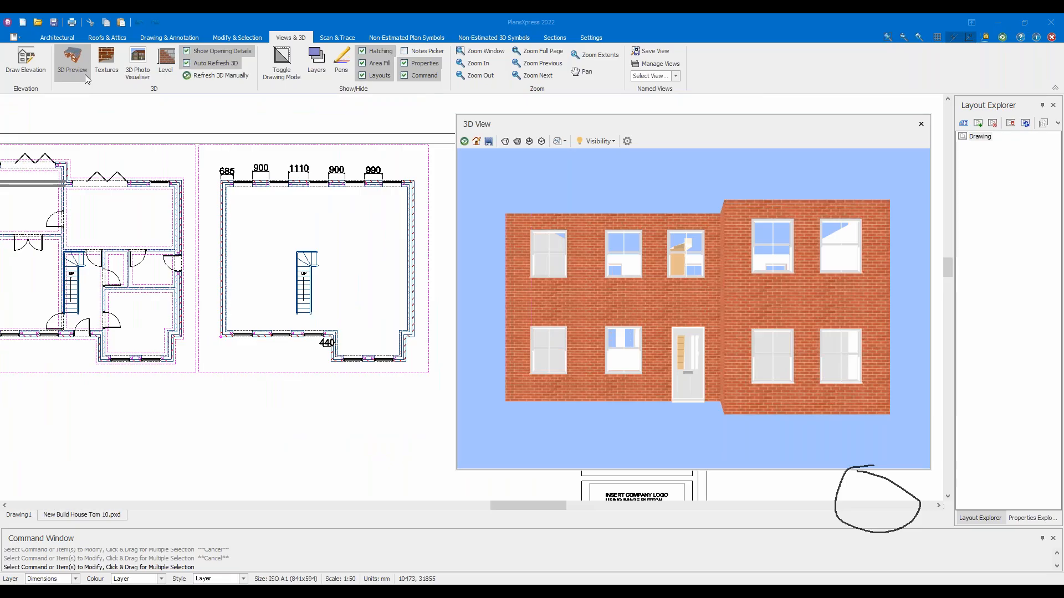
left_click_drag(570, 197, 688, 327)
left_click(71, 64)
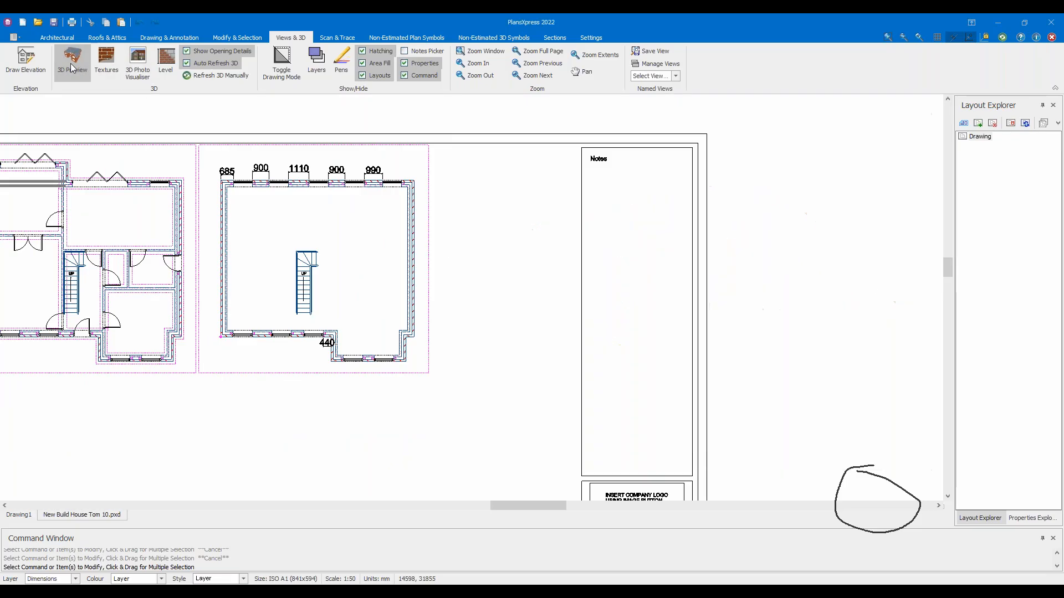
scroll(269, 235, "down", 2)
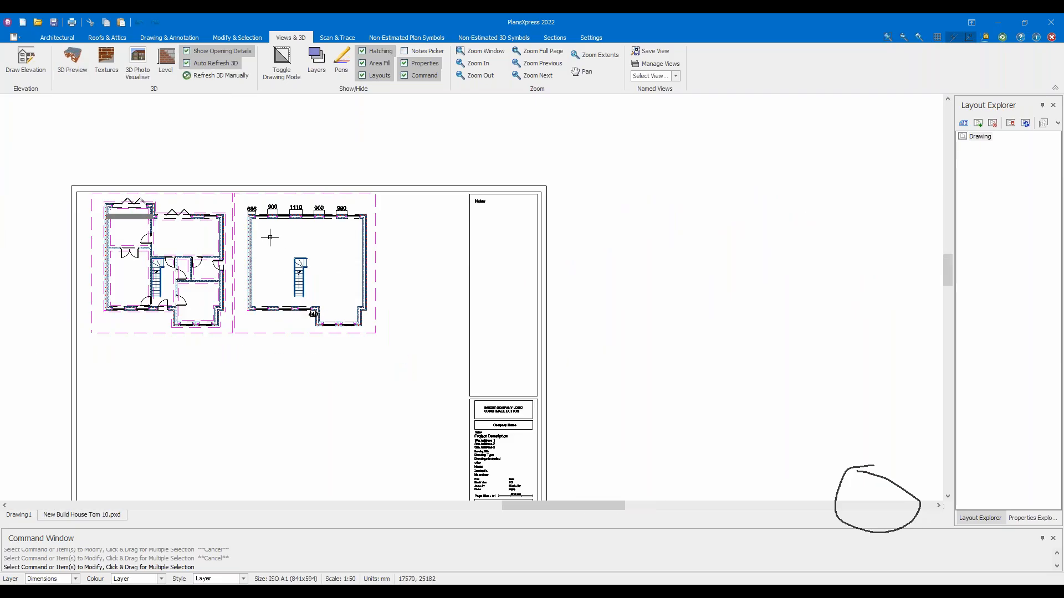
scroll(281, 264, "up", 4)
Pan across the rear-wall dimensions and staircase to centre the Level 2 plan
middle_click_drag(282, 263, 287, 256)
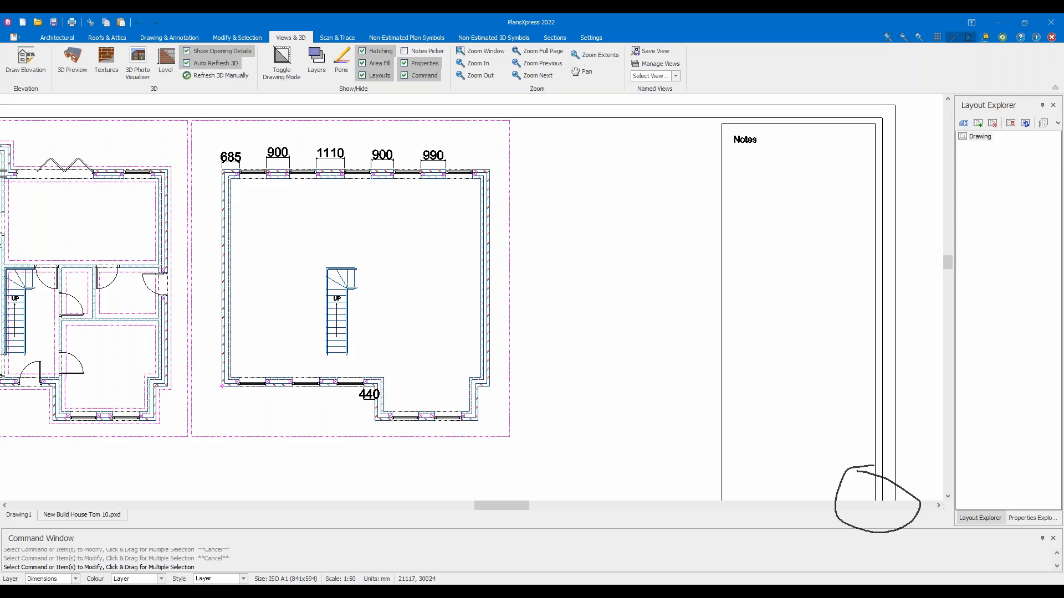
scroll(382, 183, "up", 4)
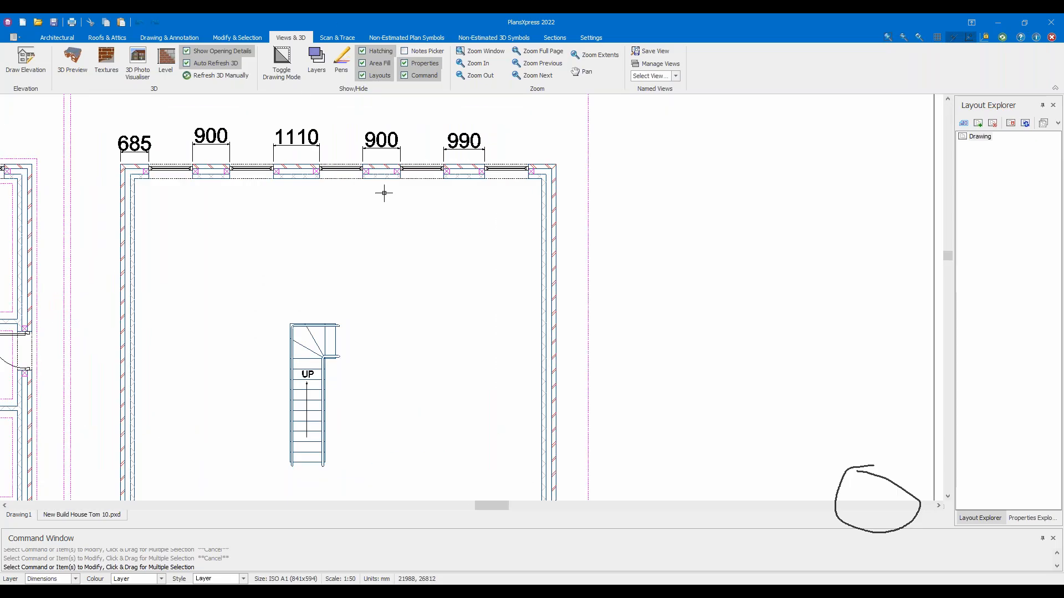
middle_click_drag(452, 195, 496, 114)
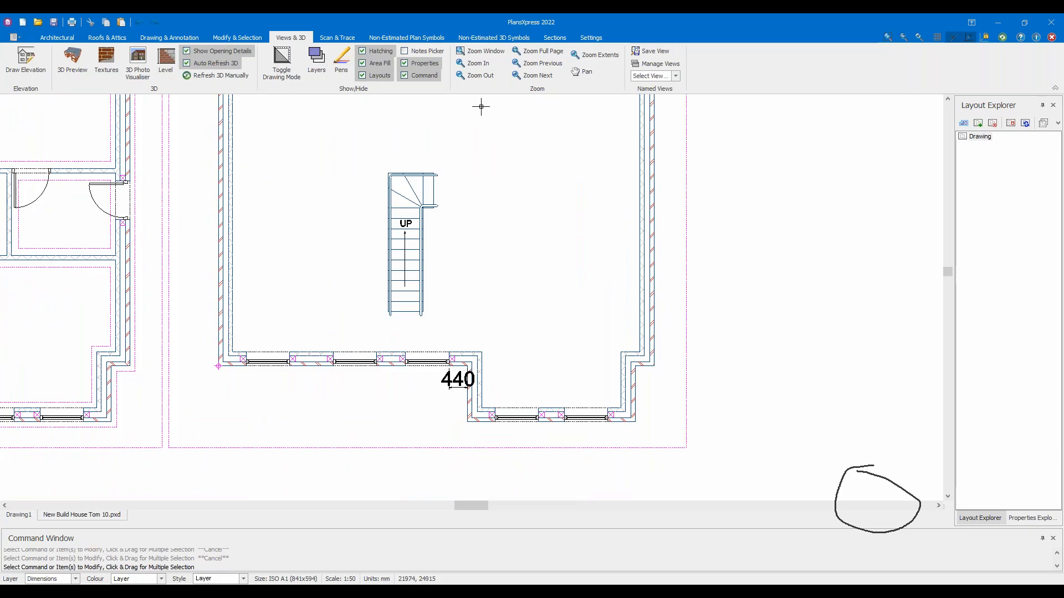
middle_click_drag(475, 104, 539, 265)
scroll(540, 265, "down", 1)
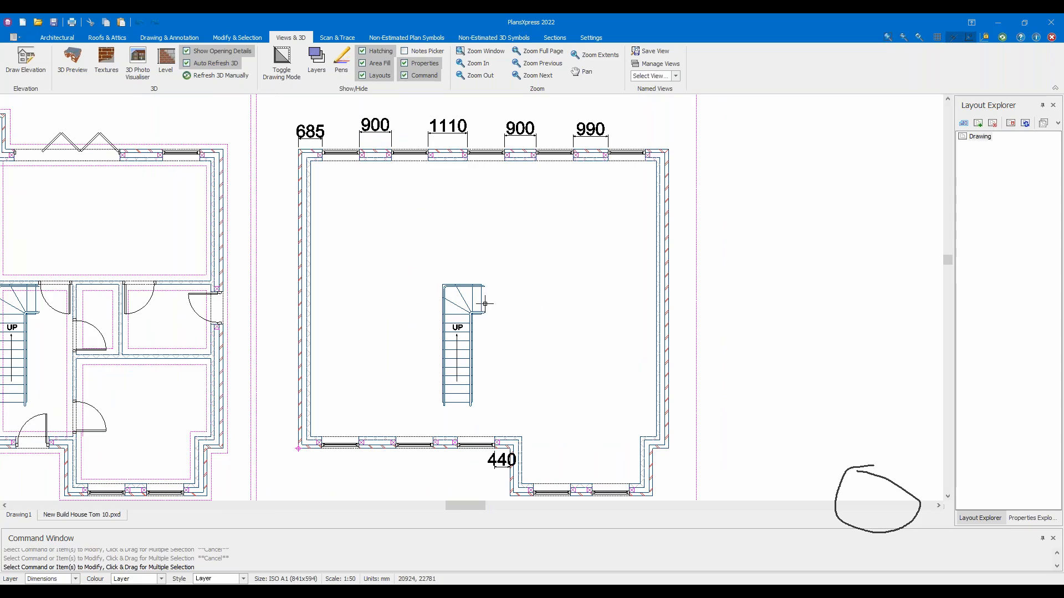
middle_click_drag(449, 263, 465, 262)
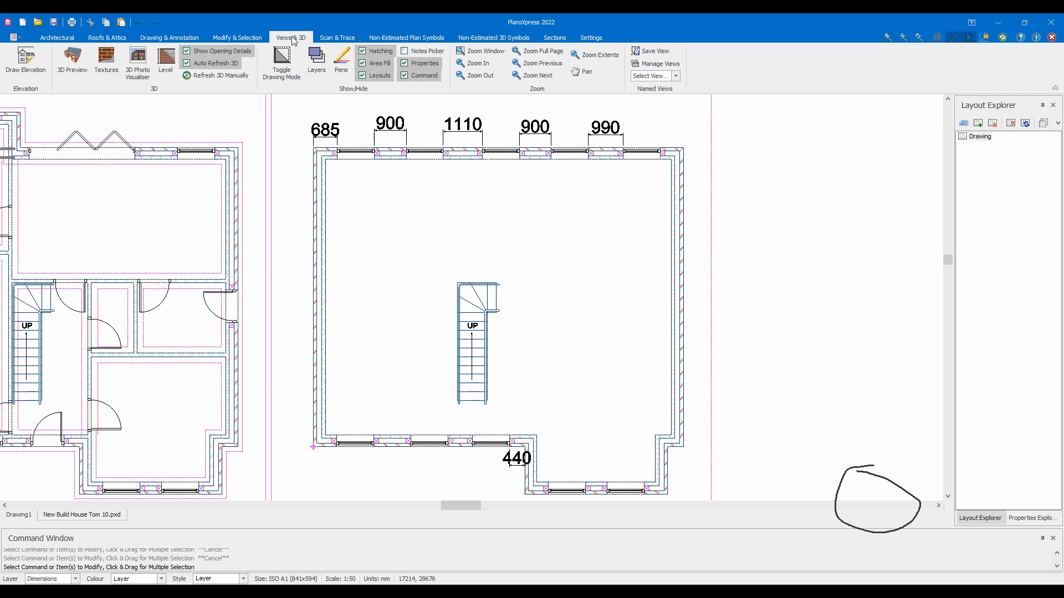
Apply the All Items named view and zoom in on the plans
left_click(675, 77)
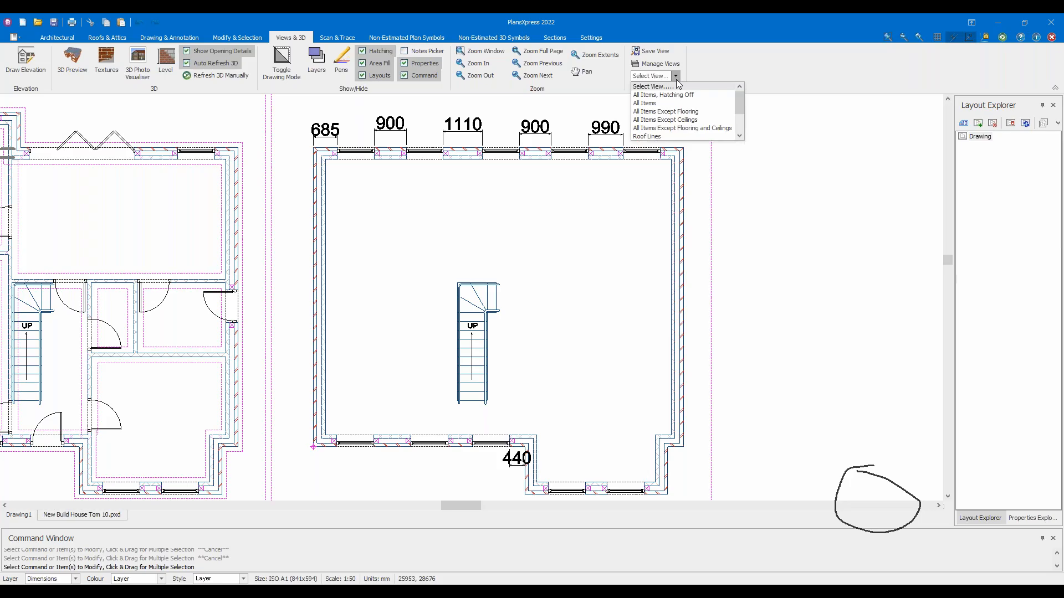
left_click(680, 96)
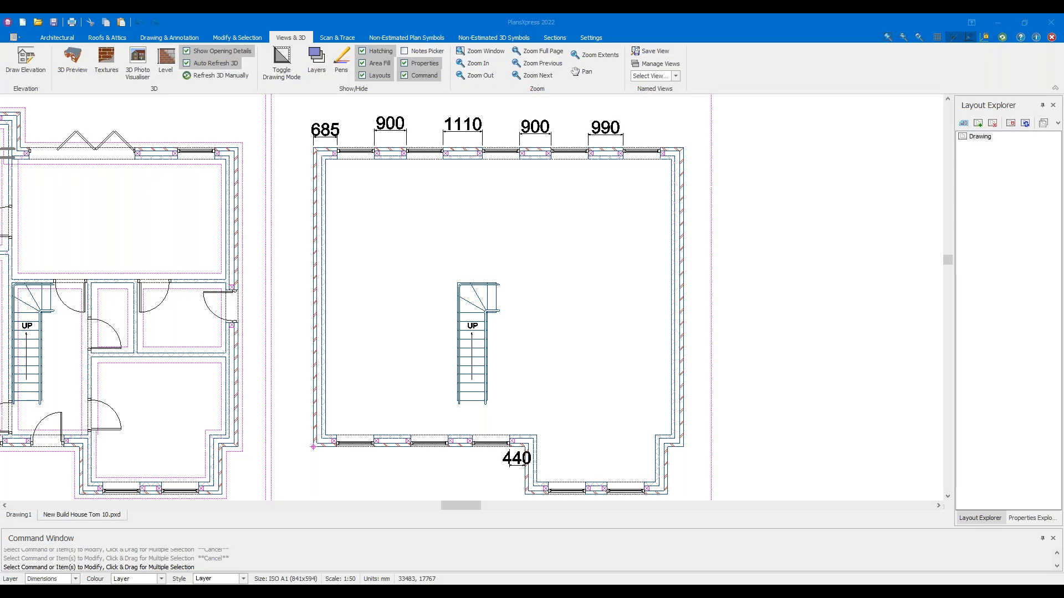
mouse_move(672, 41)
left_mouse_down()
mouse_move(691, 114)
mouse_move(626, 48)
left_mouse_up()
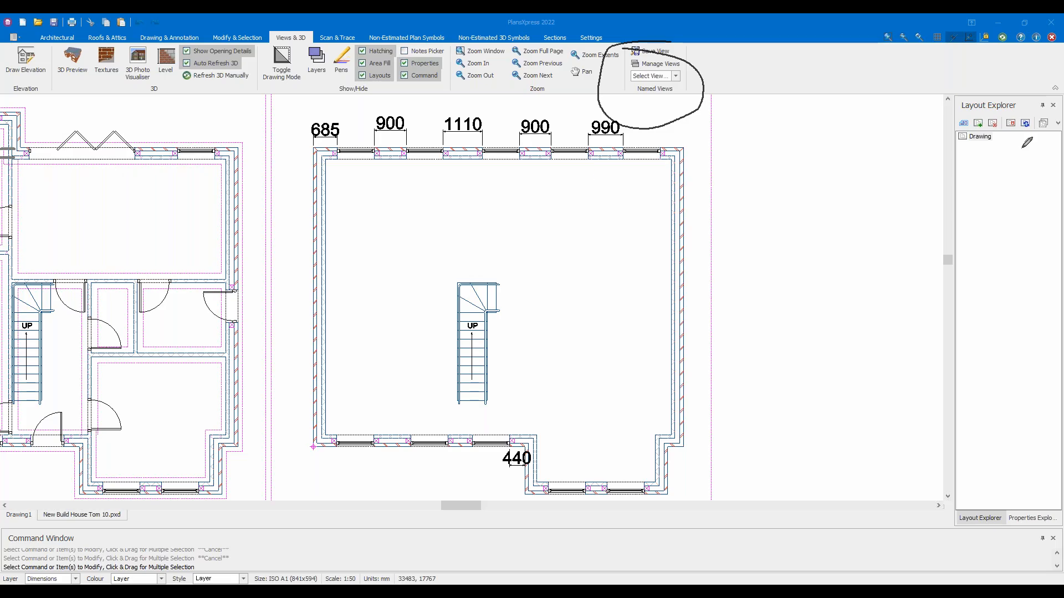
left_click(675, 76)
left_click(670, 103)
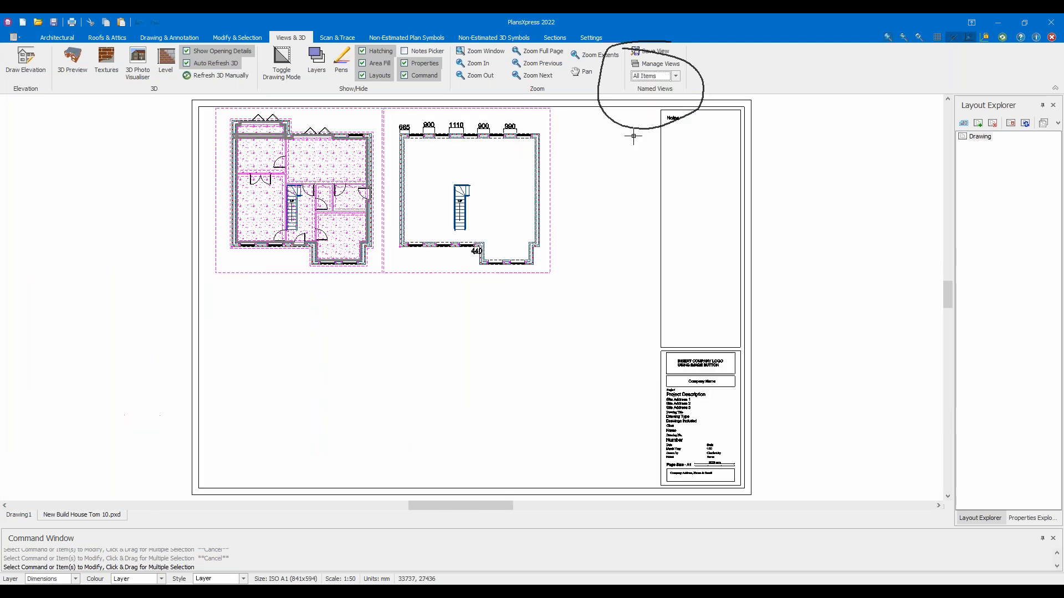
scroll(483, 175, "up", 1)
scroll(483, 175, "up", 2)
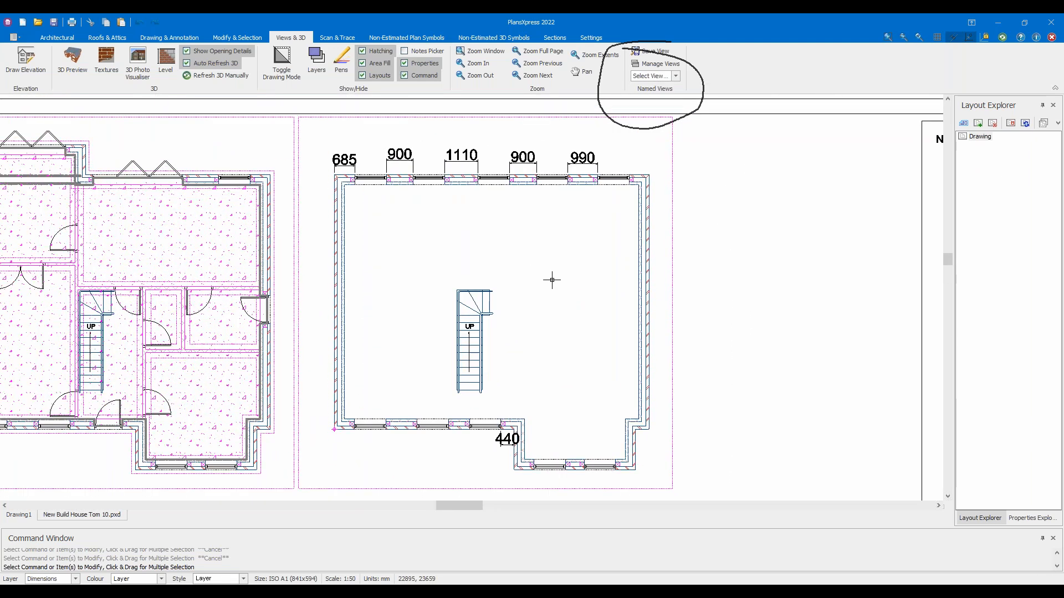
Switch to the All Items Except Flooring named view, then reopen the saved views list
left_click(676, 76)
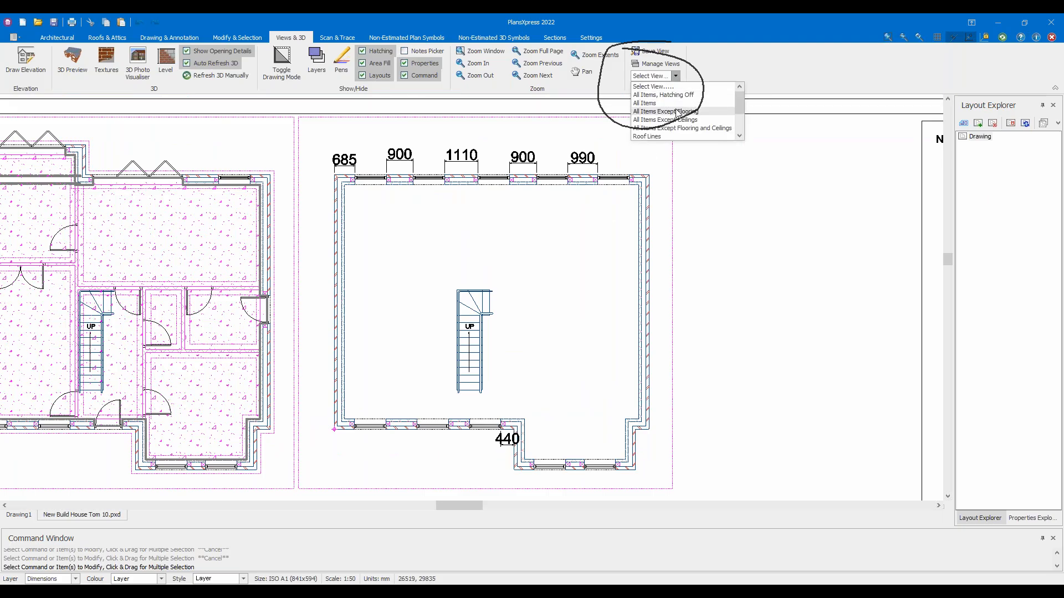
left_click(672, 127)
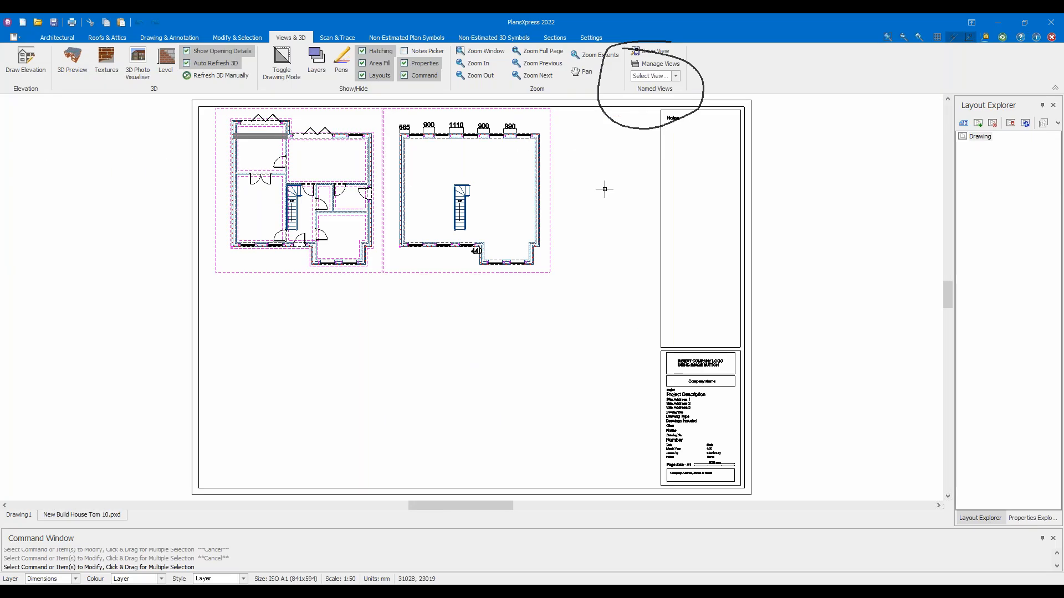
left_click(675, 76)
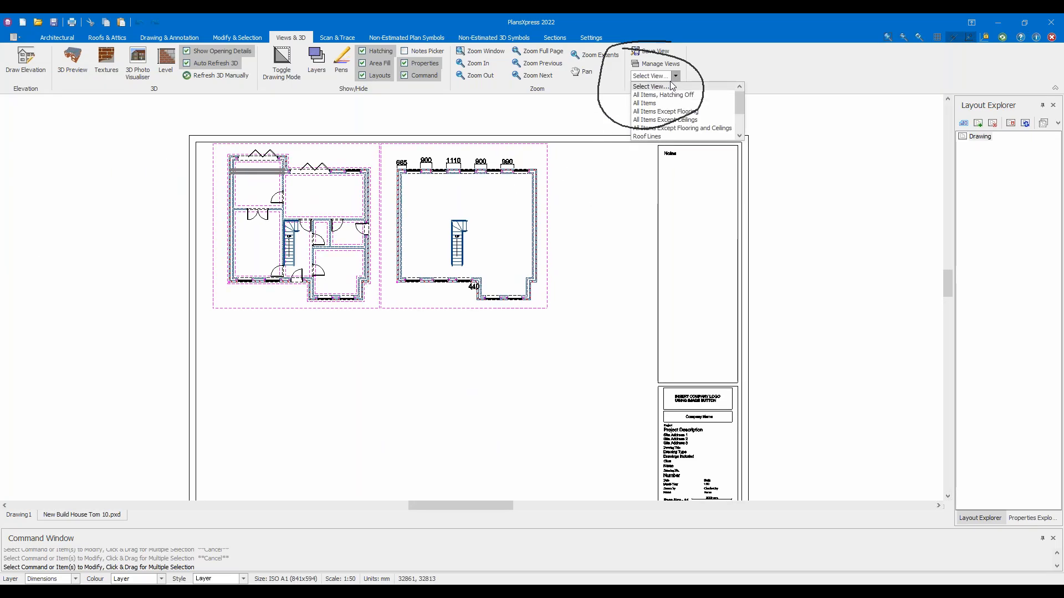
scroll(666, 129, "down", 1)
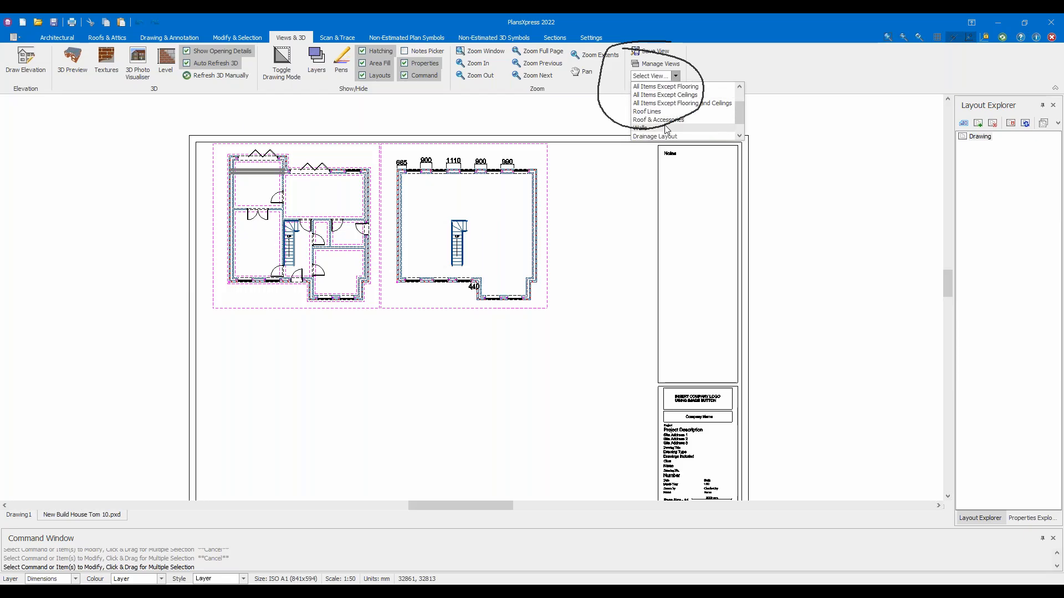
scroll(657, 116, "down", 1)
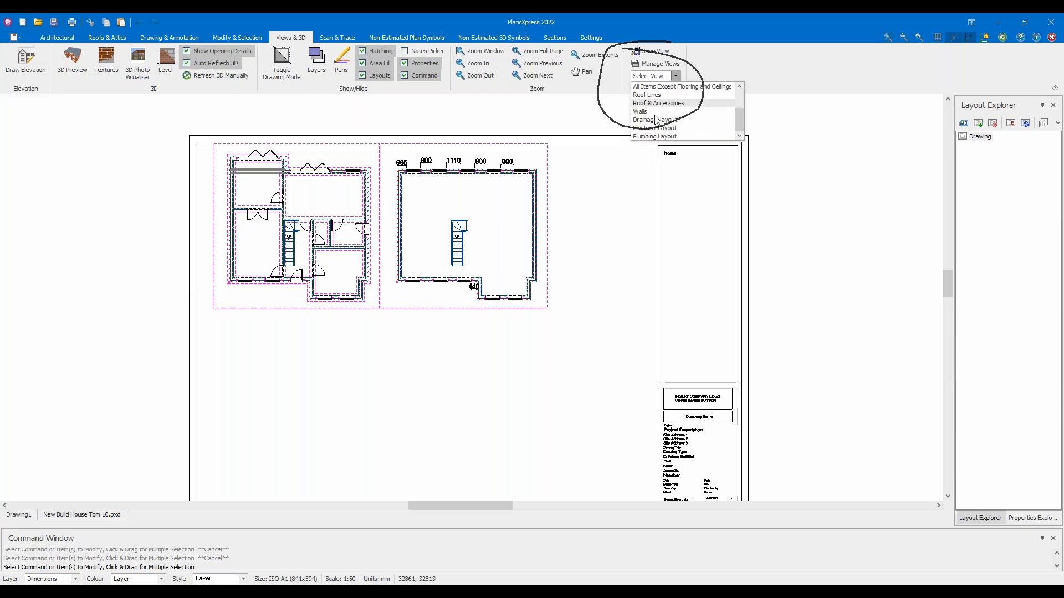
Apply another saved view and pan so both floor plans show in full
left_click(651, 109)
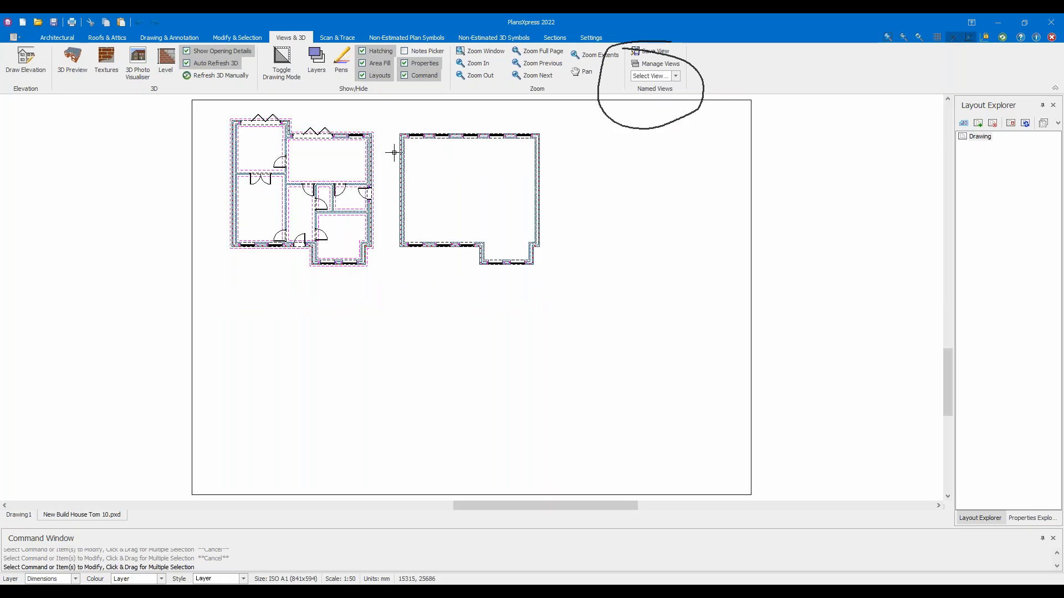
middle_click_drag(454, 164, 469, 234)
scroll(467, 239, "down", 1)
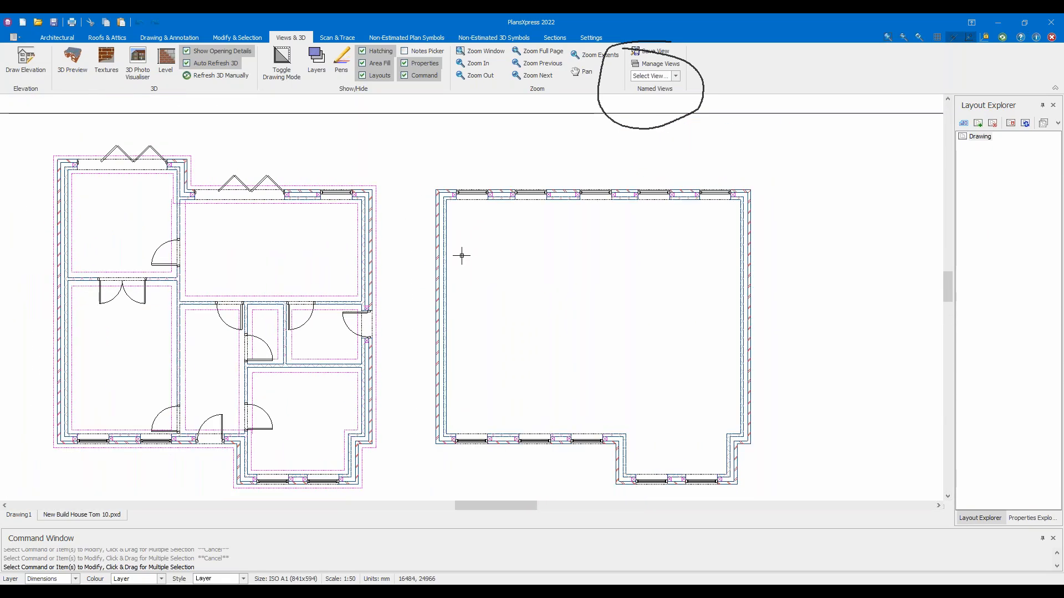
mouse_move(481, 279)
middle_mouse_down()
mouse_move(463, 237)
mouse_move(504, 264)
middle_mouse_up()
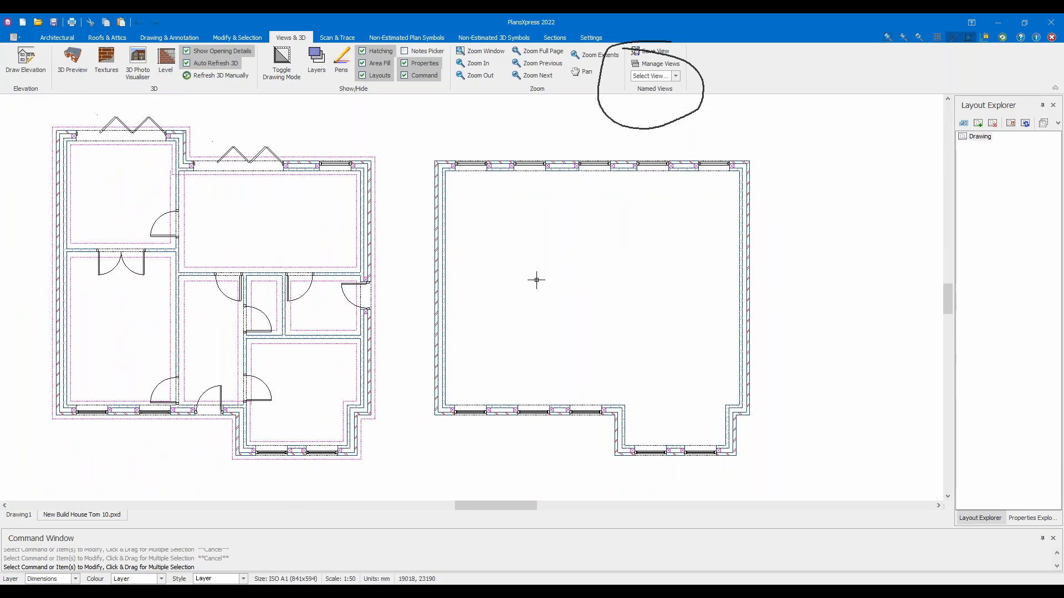
Apply the Drainage Layout named view, showing bare walls on both plans
left_click(677, 77)
scroll(665, 122, "down", 2)
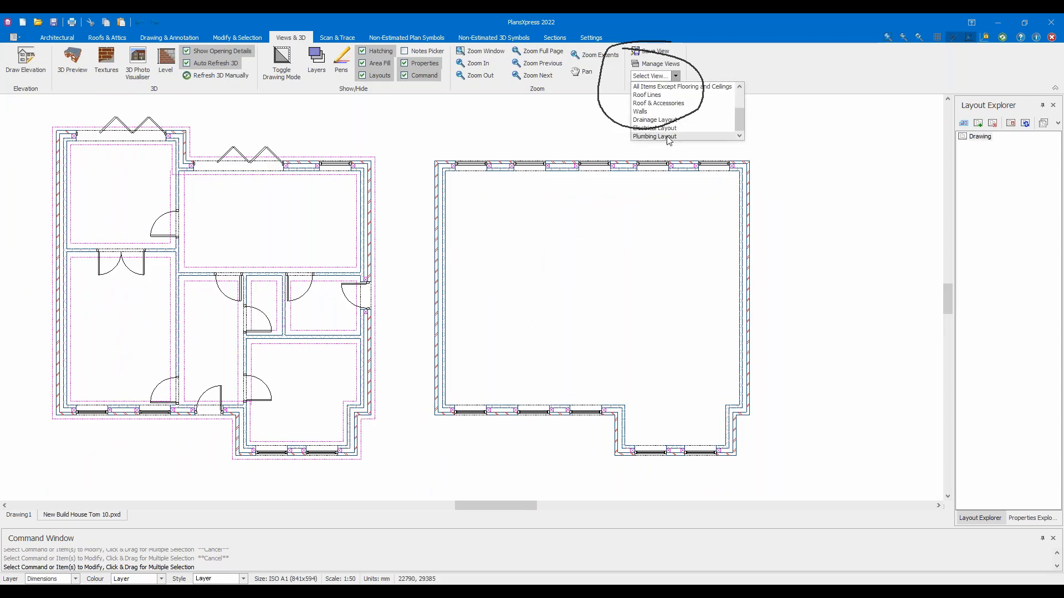
left_click(652, 119)
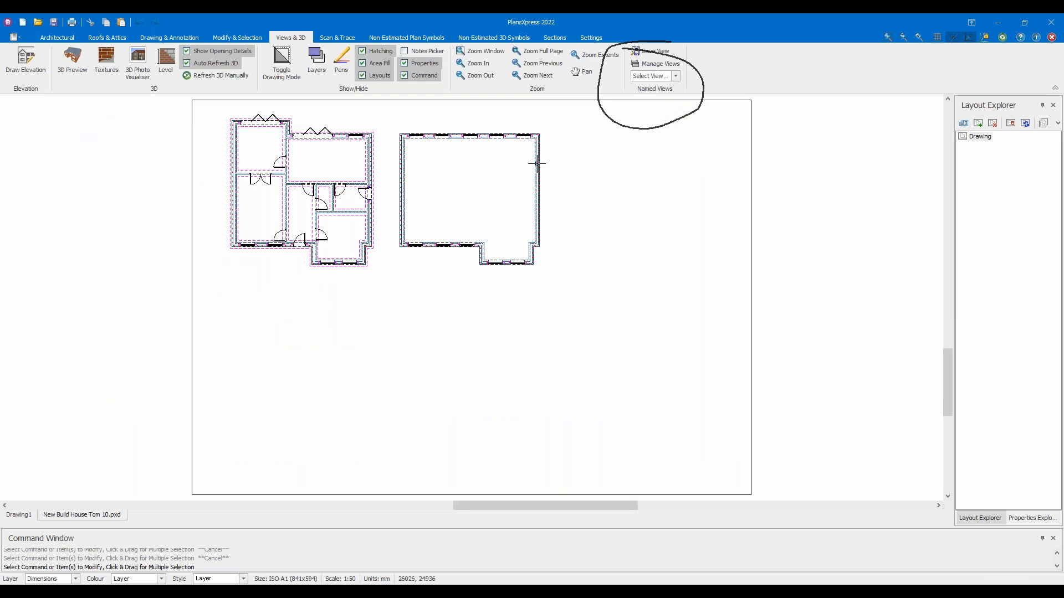
scroll(432, 151, "up", 2)
middle_click_drag(427, 148, 422, 211)
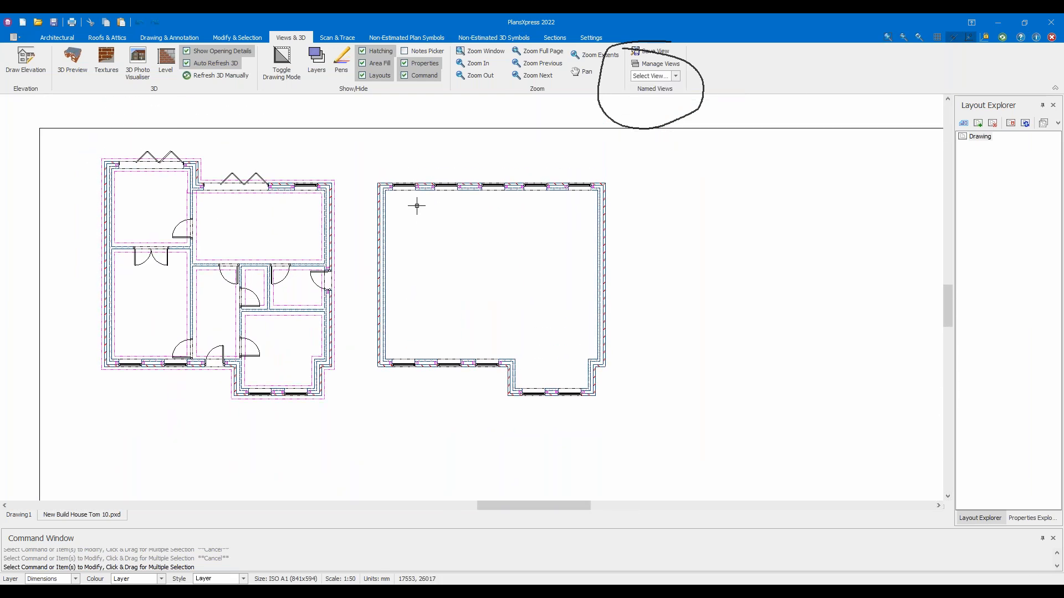
scroll(416, 206, "up", 1)
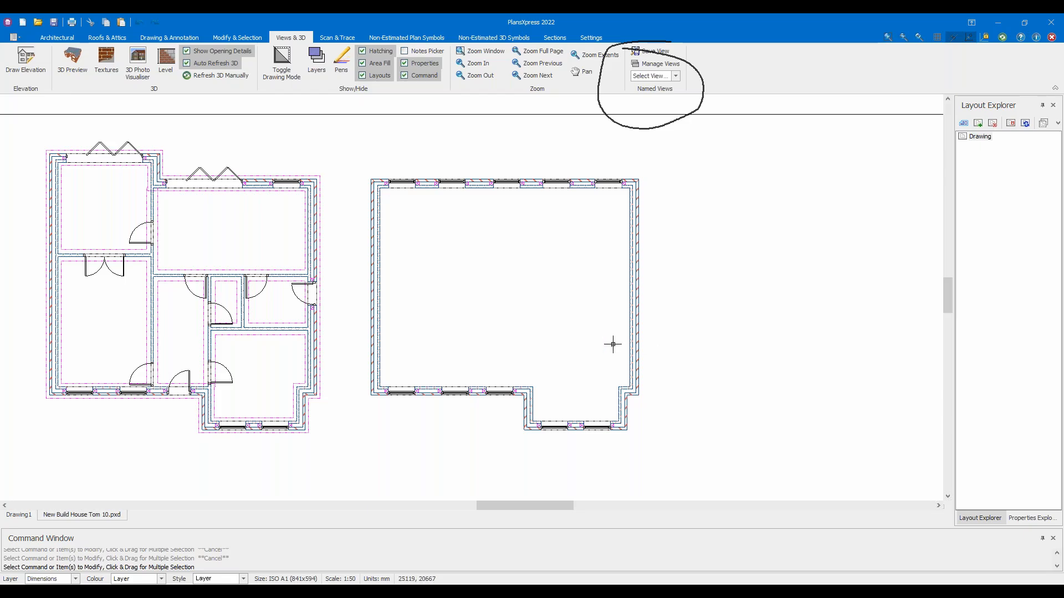
Switch to the All Items, Hatching Off named view
left_click(674, 77)
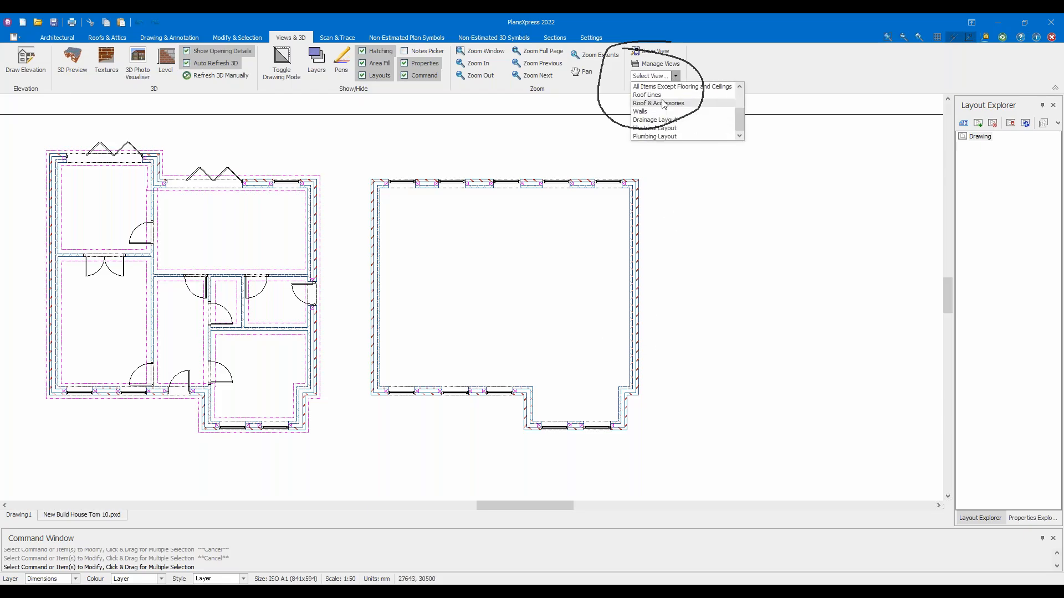
scroll(670, 130, "up", 2)
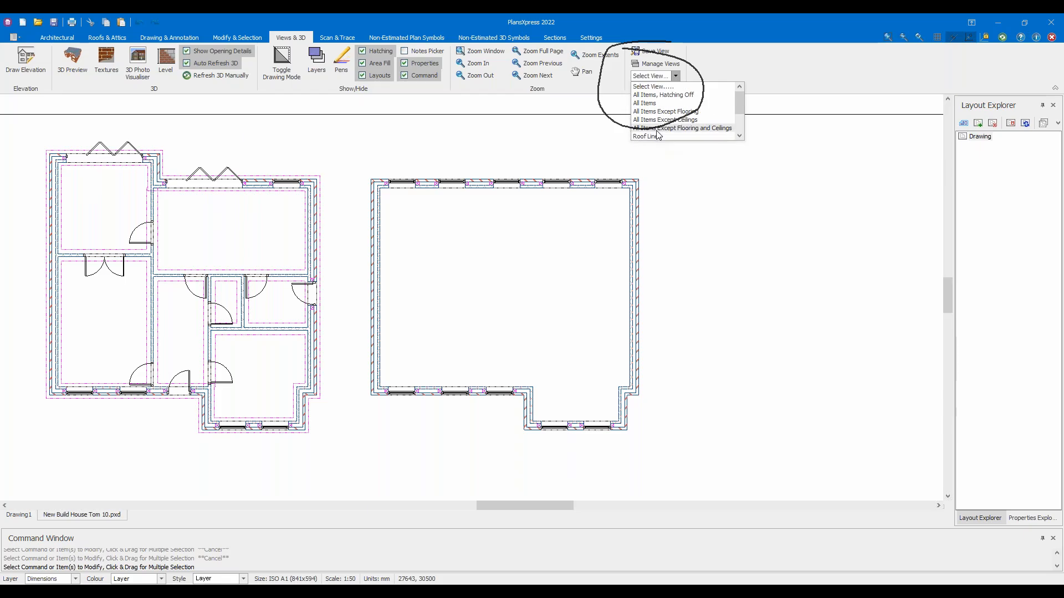
left_click(663, 94)
Reapply the All Items view with floor hatching and bring the first-floor plan and staircase into view
scroll(414, 171, "up", 3)
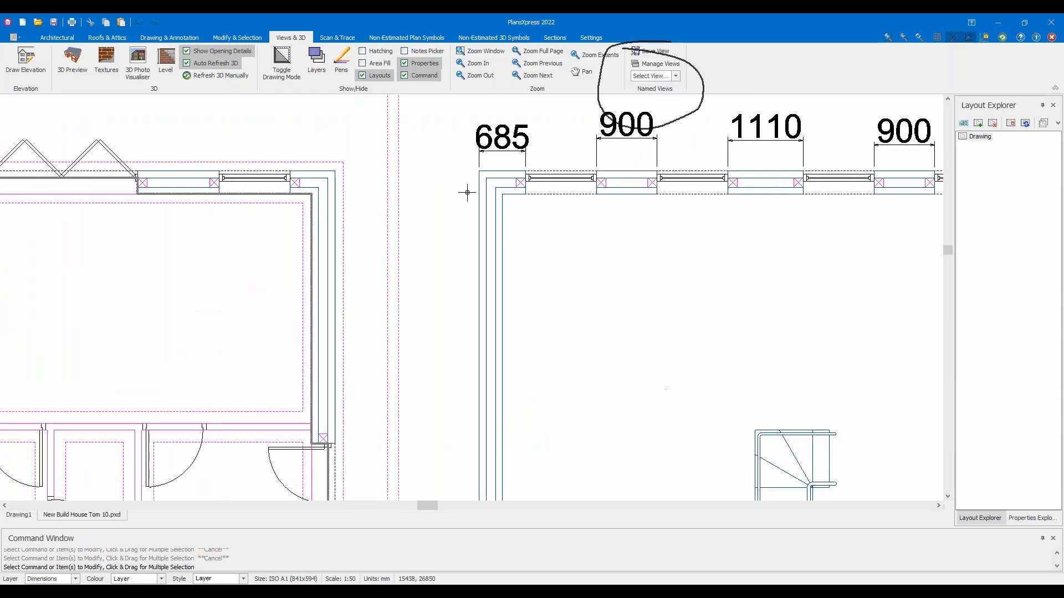
scroll(467, 192, "down", 3)
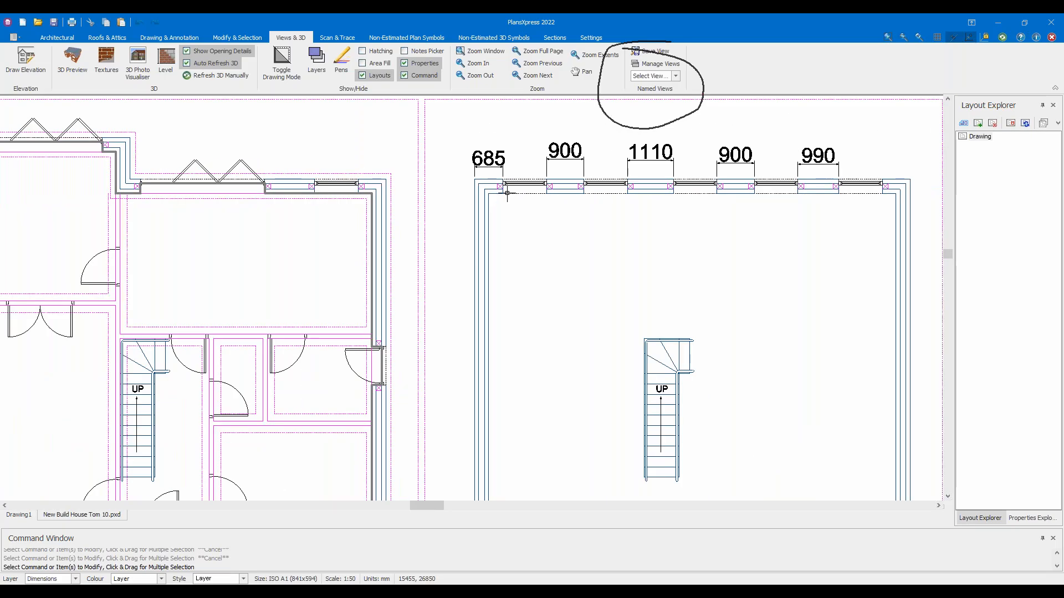
left_click(676, 75)
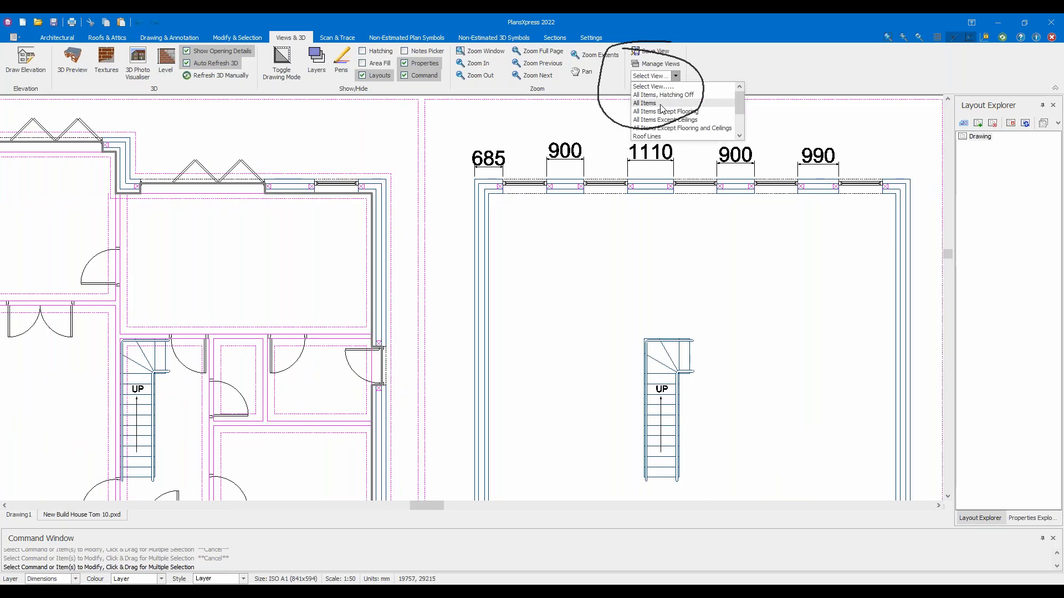
left_click(661, 108)
scroll(453, 171, "up", 4)
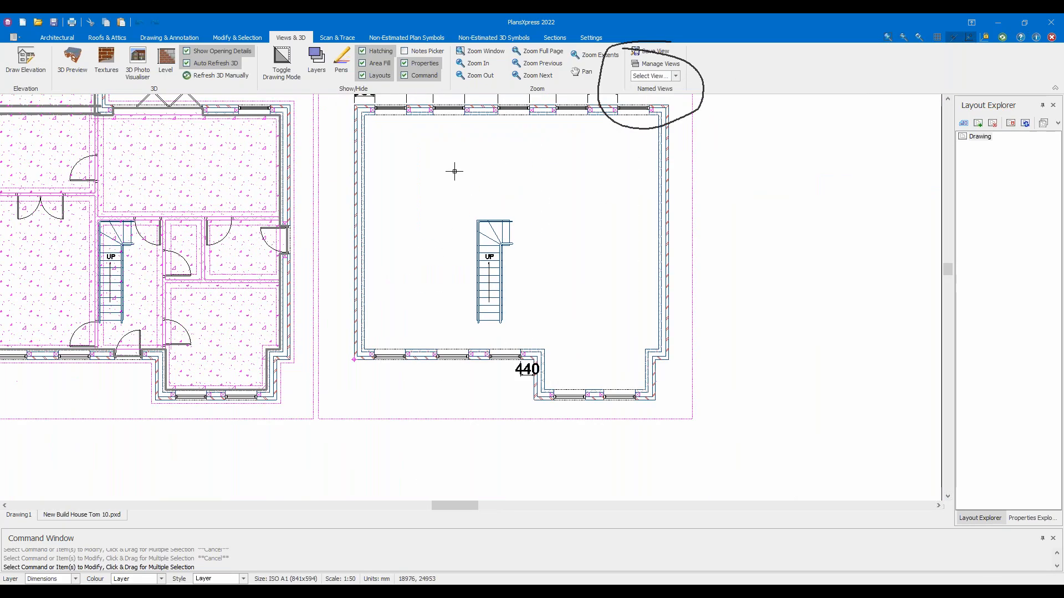
scroll(456, 193, "down", 1)
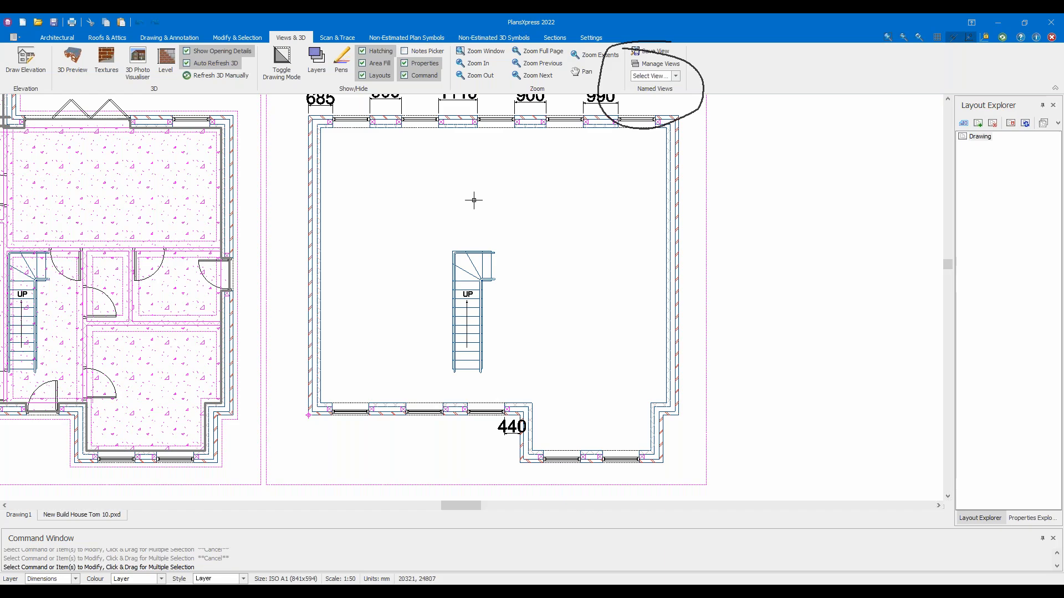
scroll(506, 197, "down", 1)
scroll(508, 196, "down", 1)
middle_click_drag(496, 198, 657, 243)
scroll(430, 247, "up", 3)
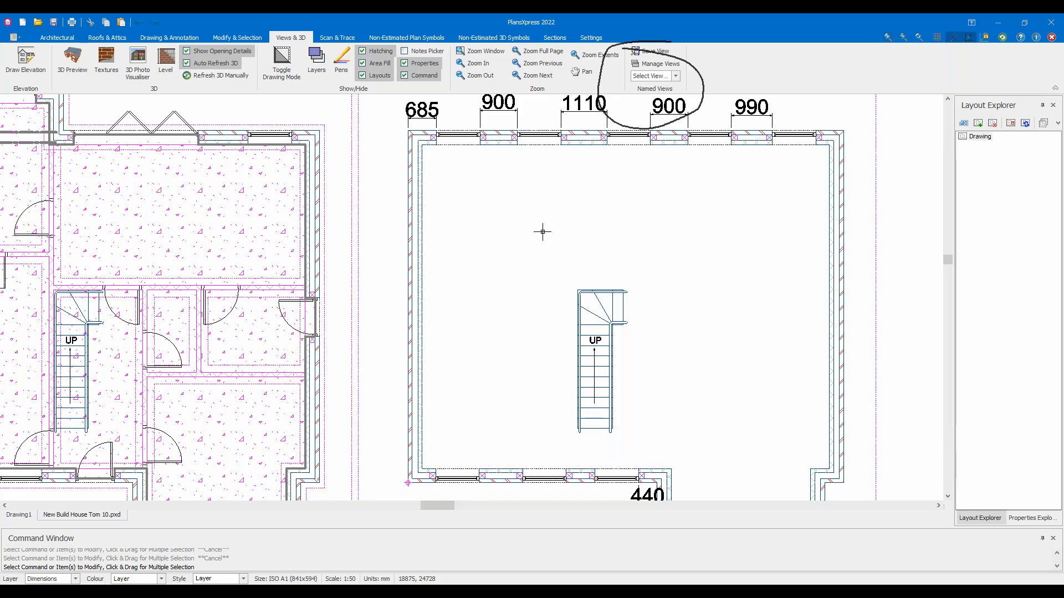
left_click_drag(714, 308, 653, 230)
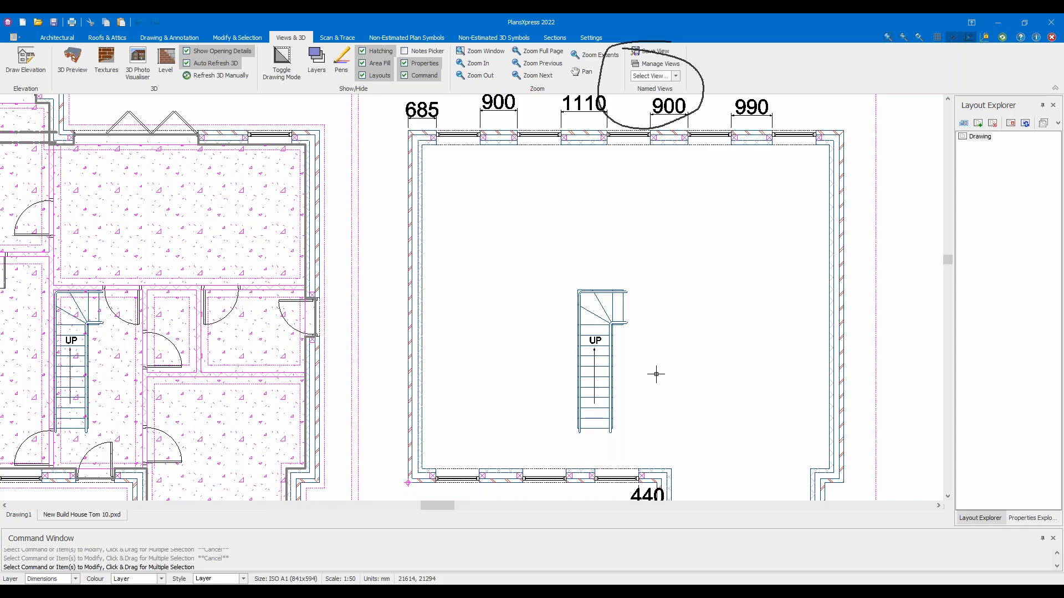
Zoom out to both plans and window-select the right-hand upper-floor level
scroll(510, 186, "down", 2)
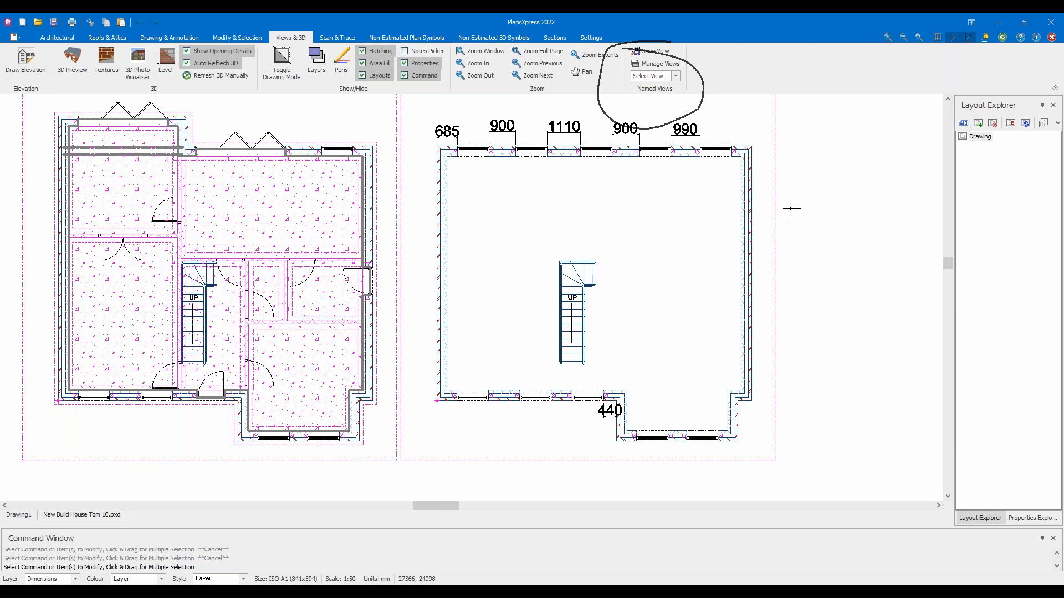
scroll(793, 204, "down", 1)
left_click_drag(791, 271, 765, 175)
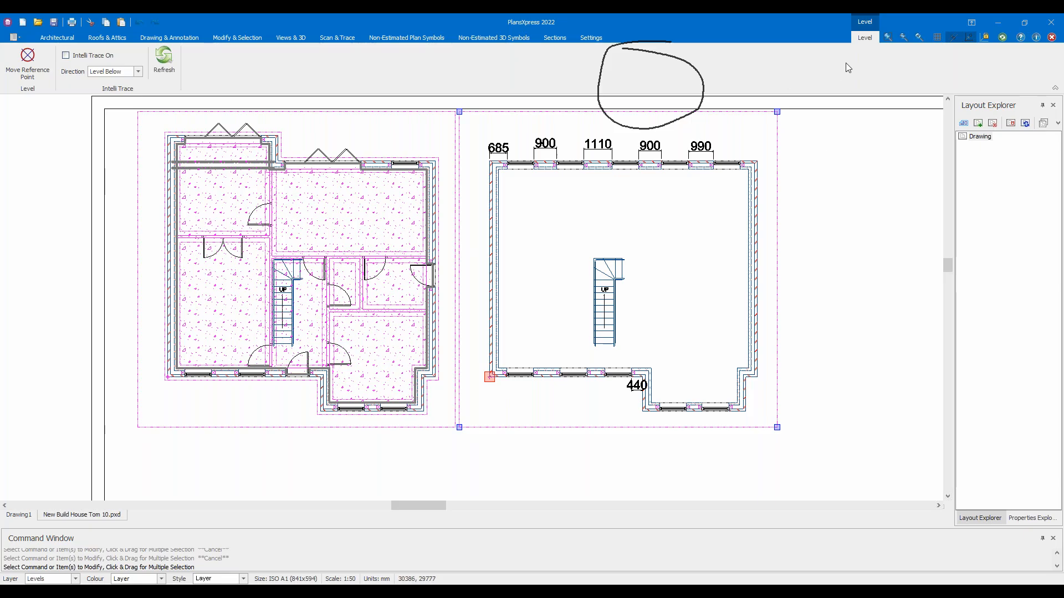
Turn on Intelli Trace with direction Level Below to copy the ground-floor walls up
left_click(592, 37)
left_click(864, 37)
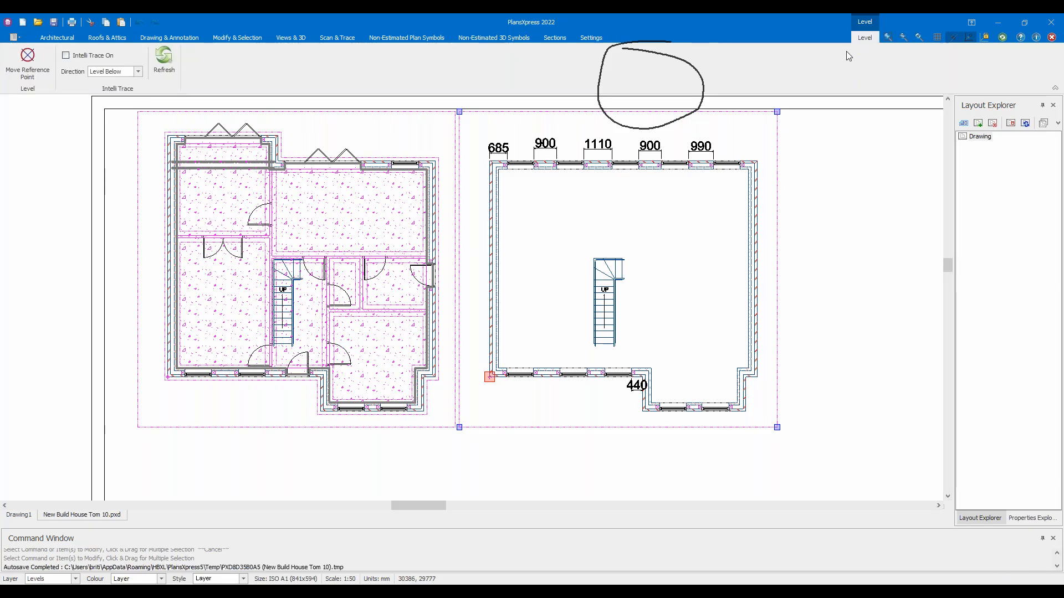
left_click(70, 57)
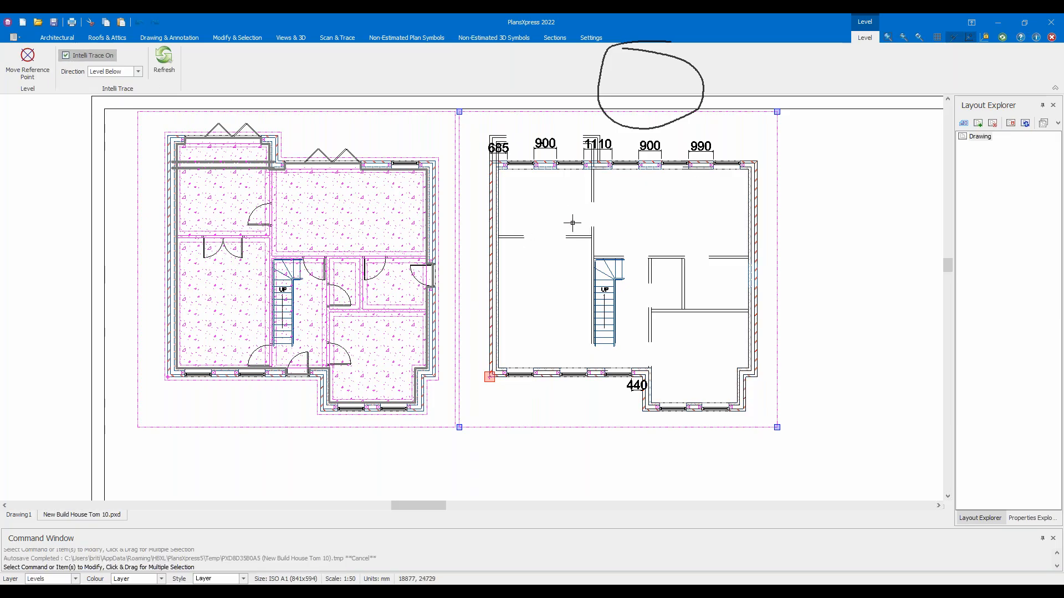
Check the traced walls near the stairs and opening by selecting and deselecting them
scroll(599, 258, "up", 3)
left_click_drag(620, 248, 559, 195)
key("Escape")
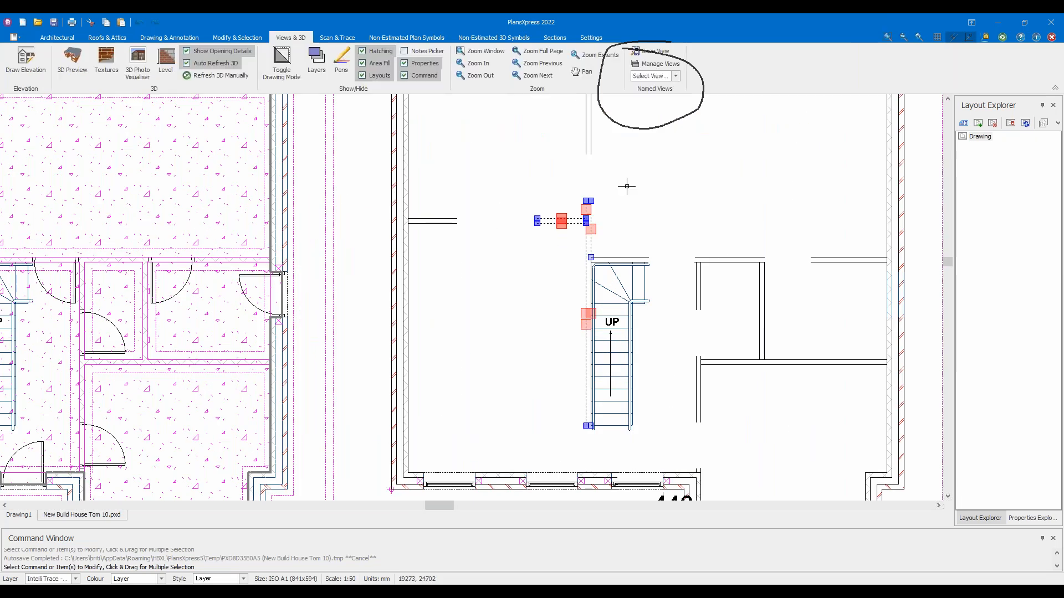
left_click_drag(819, 425, 687, 221)
key("Escape")
scroll(566, 240, "down", 2)
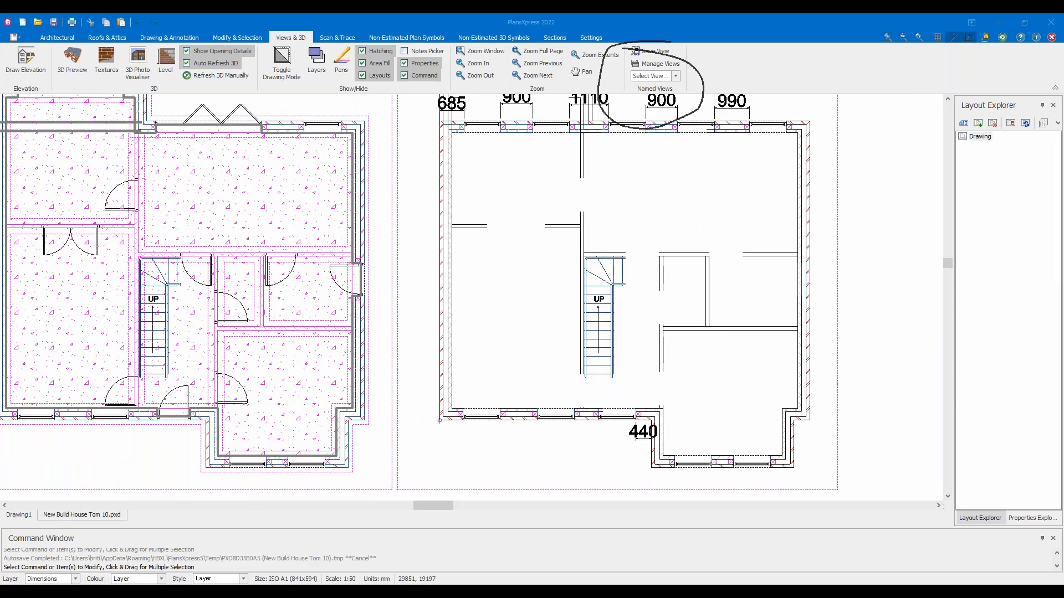
left_click_drag(556, 157, 625, 231)
left_click(661, 208)
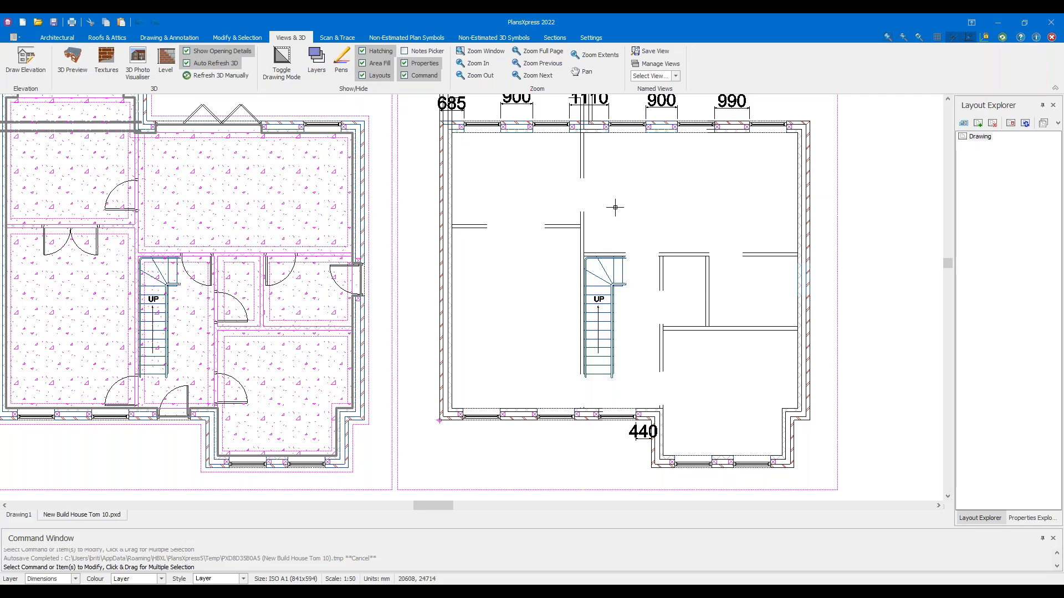
middle_click_drag(615, 207, 561, 230)
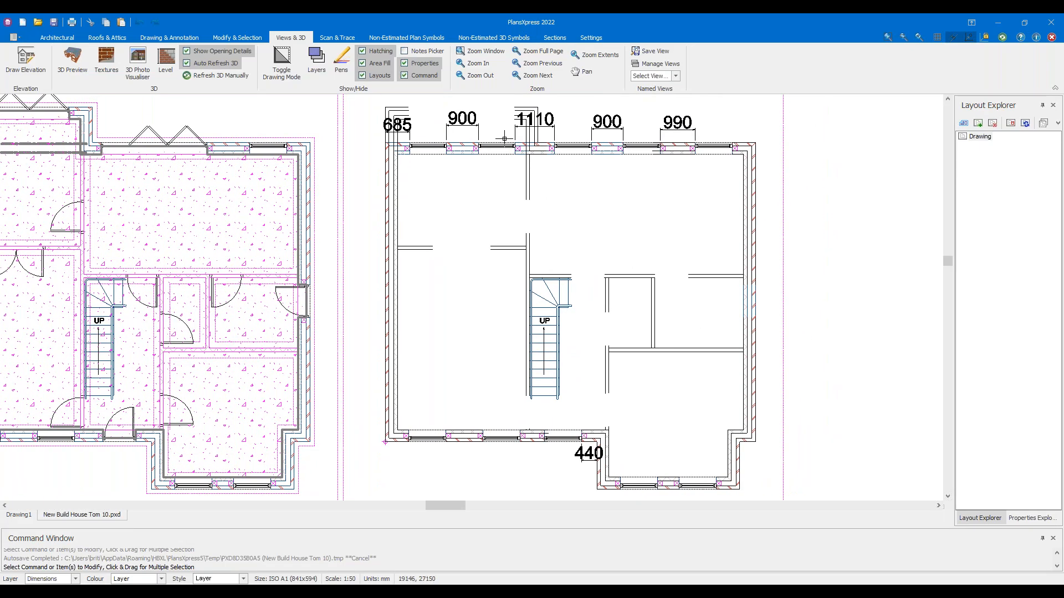
Choose Flooring > Rectangular Suspended Floor > Suspended insulated timber floor on the Architectural tab
left_click(64, 38)
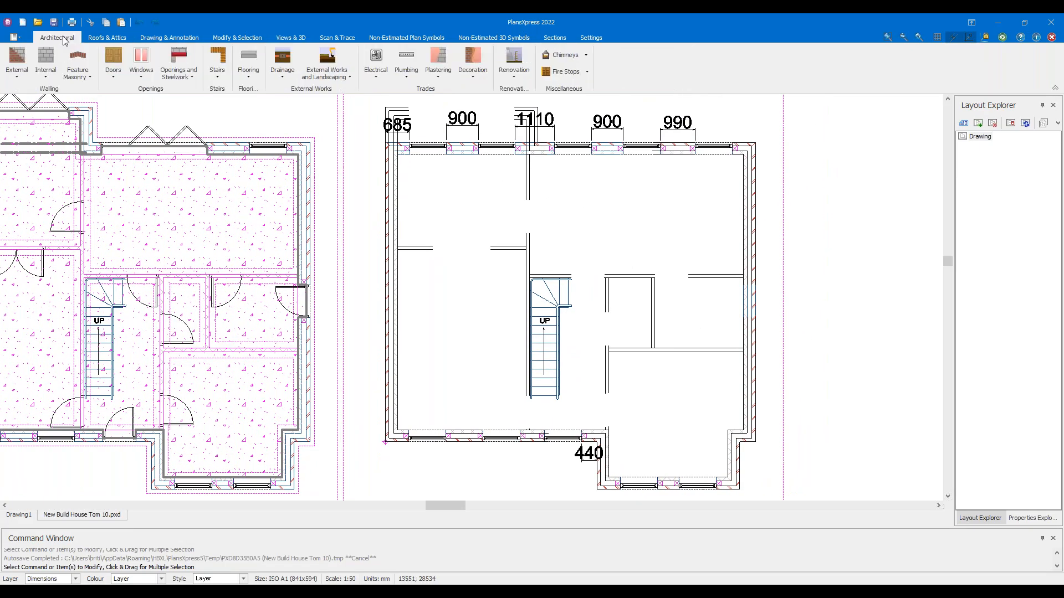
left_click(254, 76)
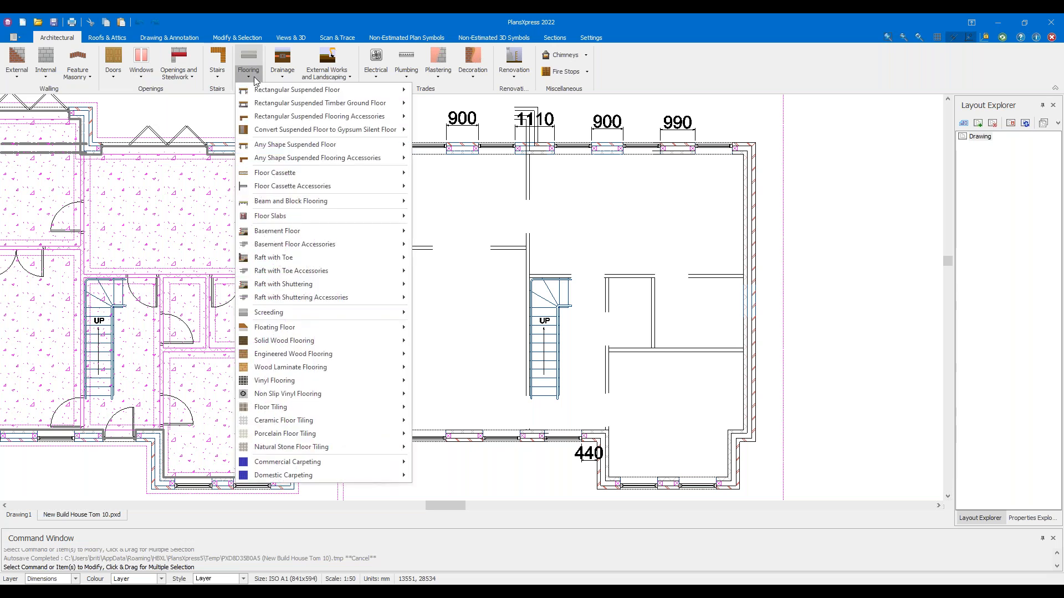
mouse_move(298, 95)
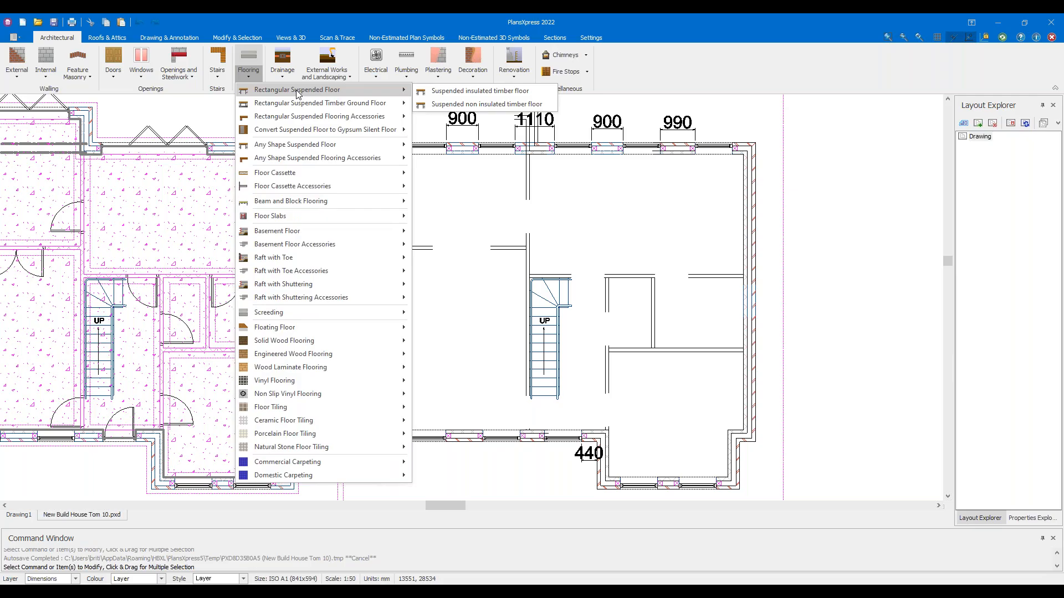
left_click(447, 93)
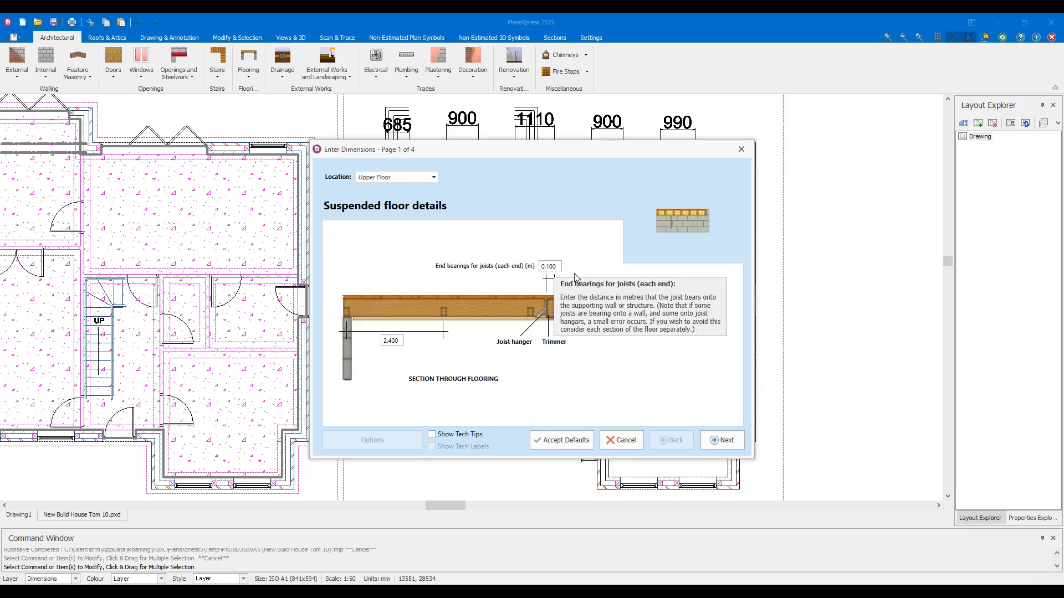
Accept the default thickness, joist end and plastering settings and finish the floor dialog
left_click(723, 440)
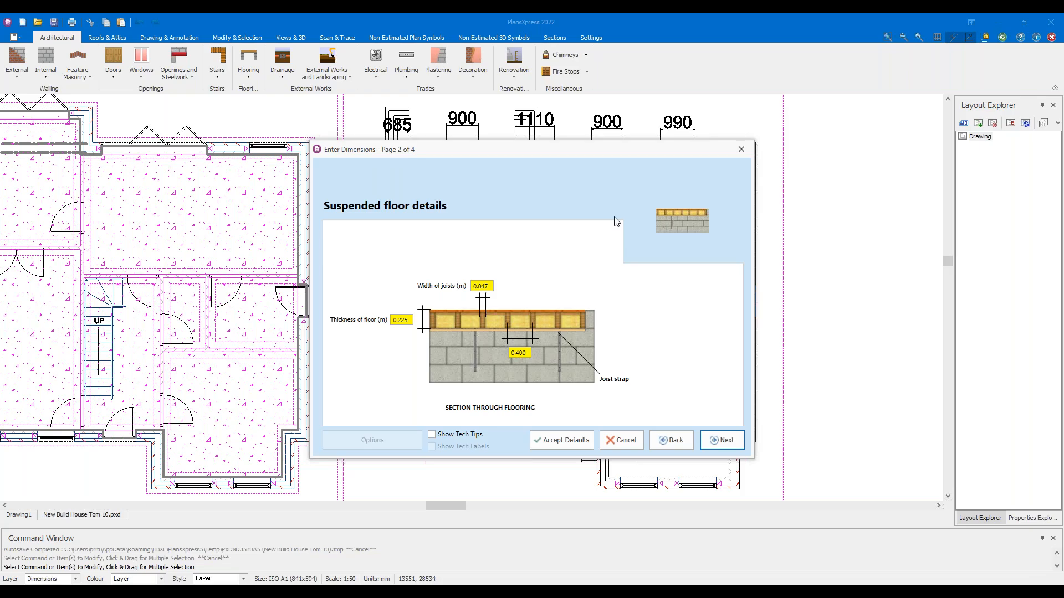
mouse_move(543, 0)
left_mouse_down()
mouse_move(545, 66)
mouse_move(540, 15)
left_mouse_up()
scroll(531, 315, "down", 3)
scroll(531, 316, "down", 3)
left_click(724, 441)
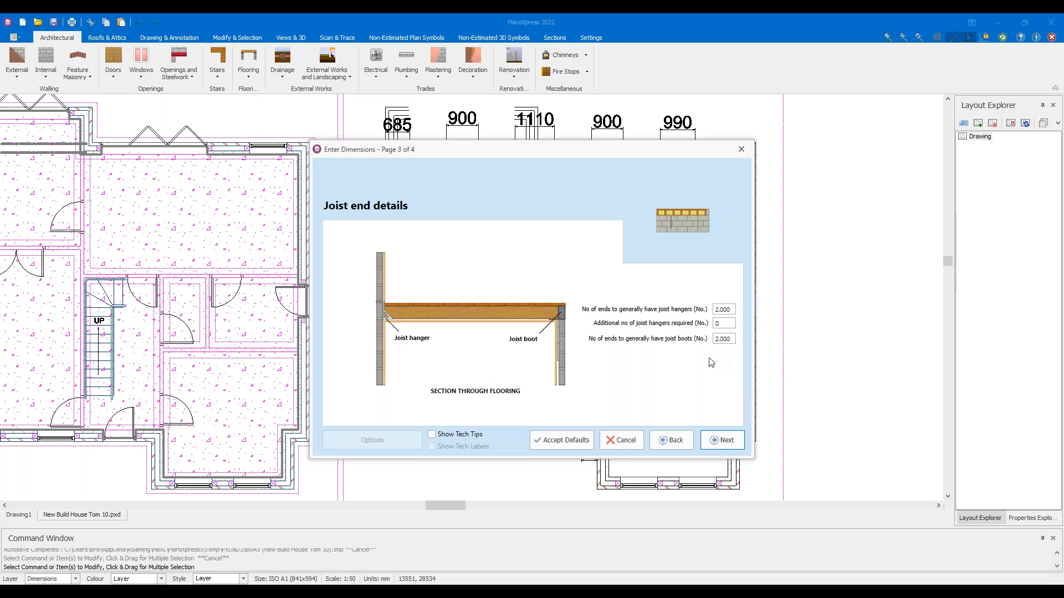
left_click(728, 444)
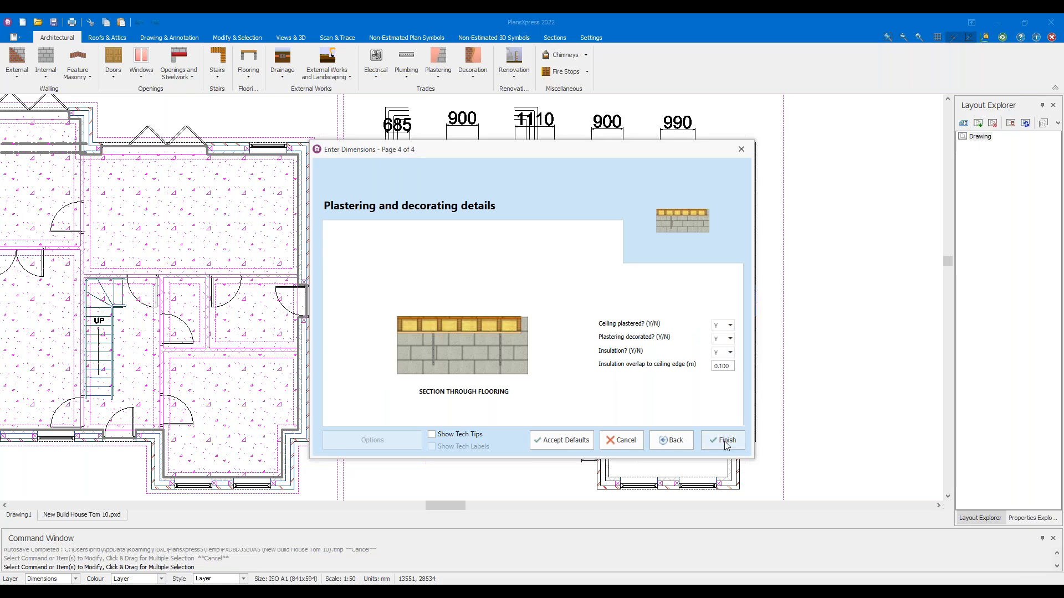
left_click(723, 441)
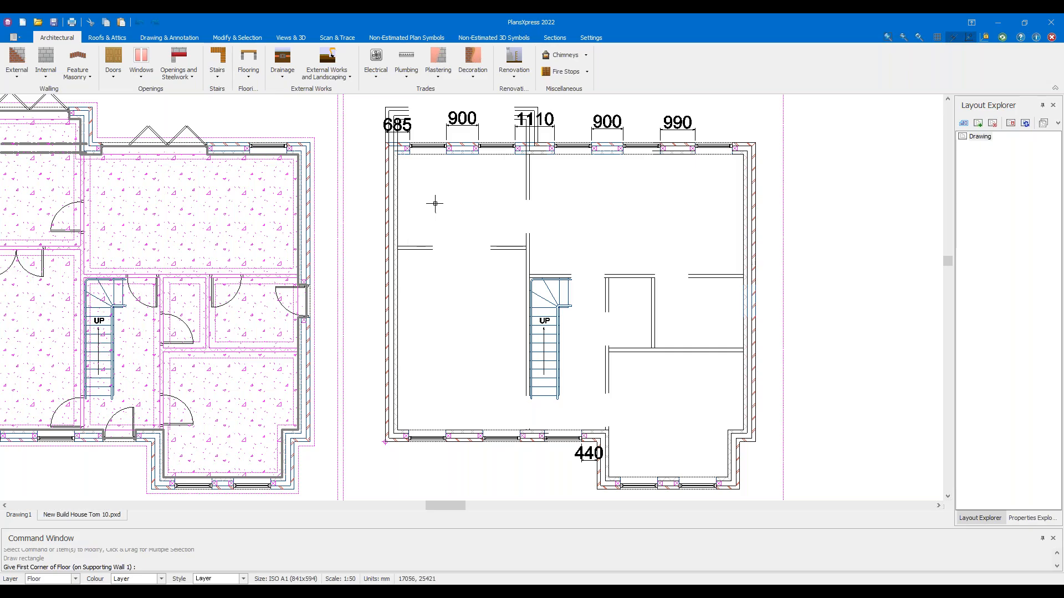
Place the floor's corners at the top-left and bottom-left outer wall corners
scroll(421, 197, "up", 2)
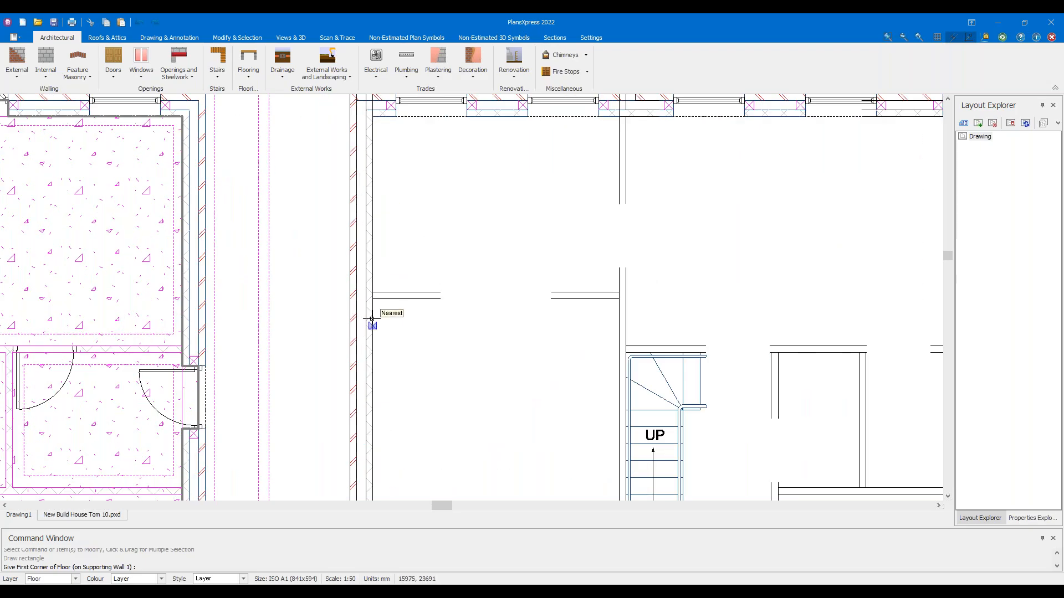
scroll(373, 309, "down", 2)
scroll(378, 219, "up", 2)
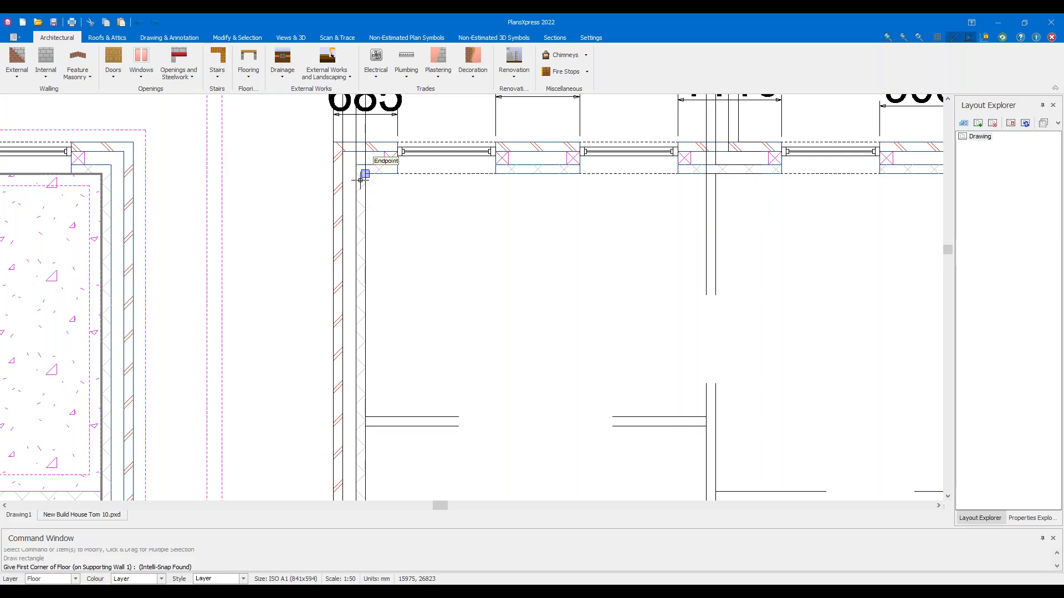
left_click(366, 175)
scroll(451, 264, "down", 3)
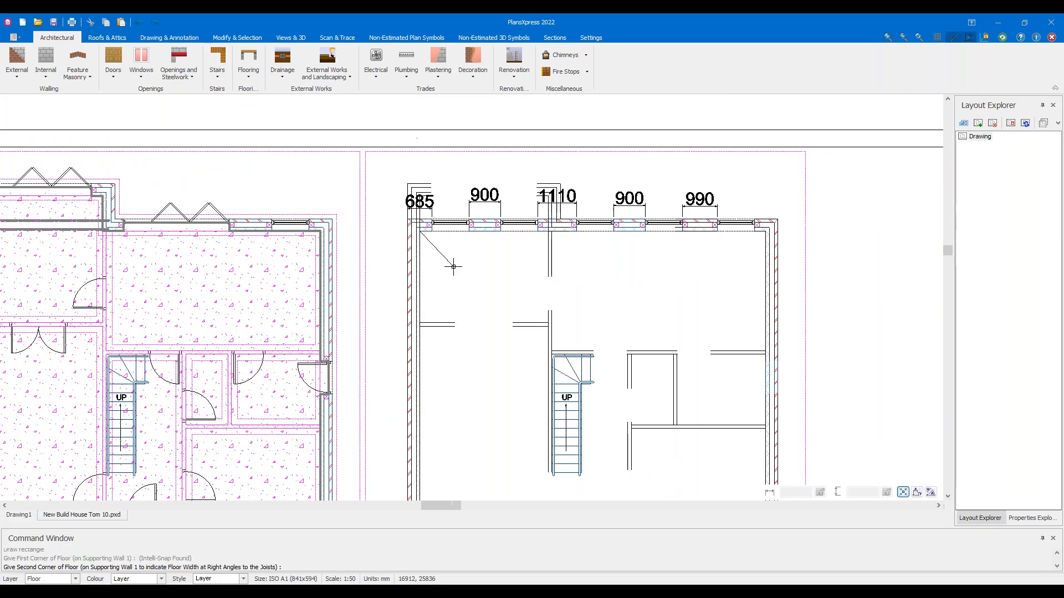
scroll(491, 407, "up", 3)
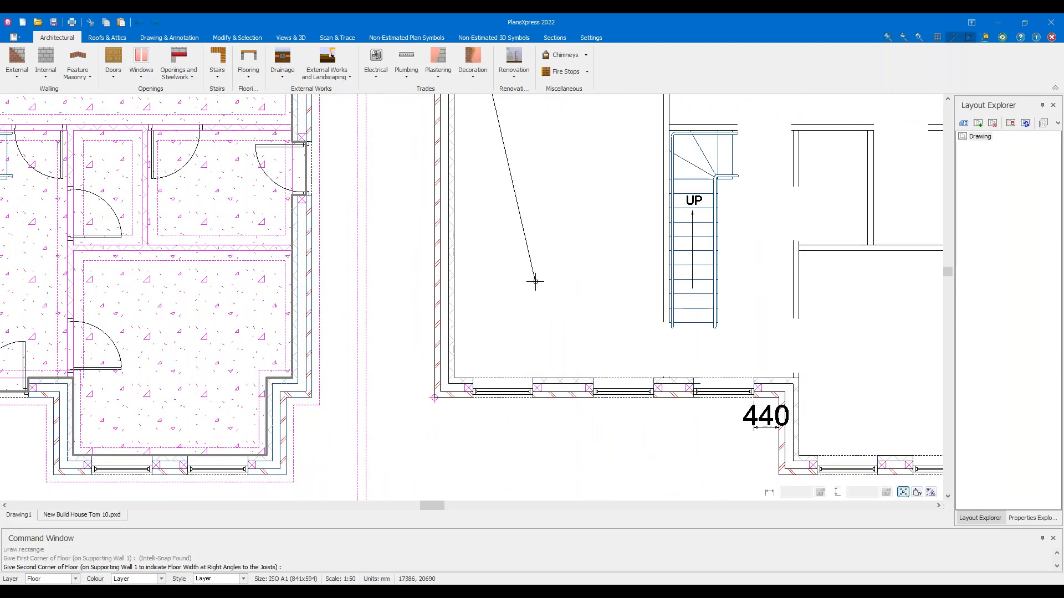
scroll(521, 311, "up", 3)
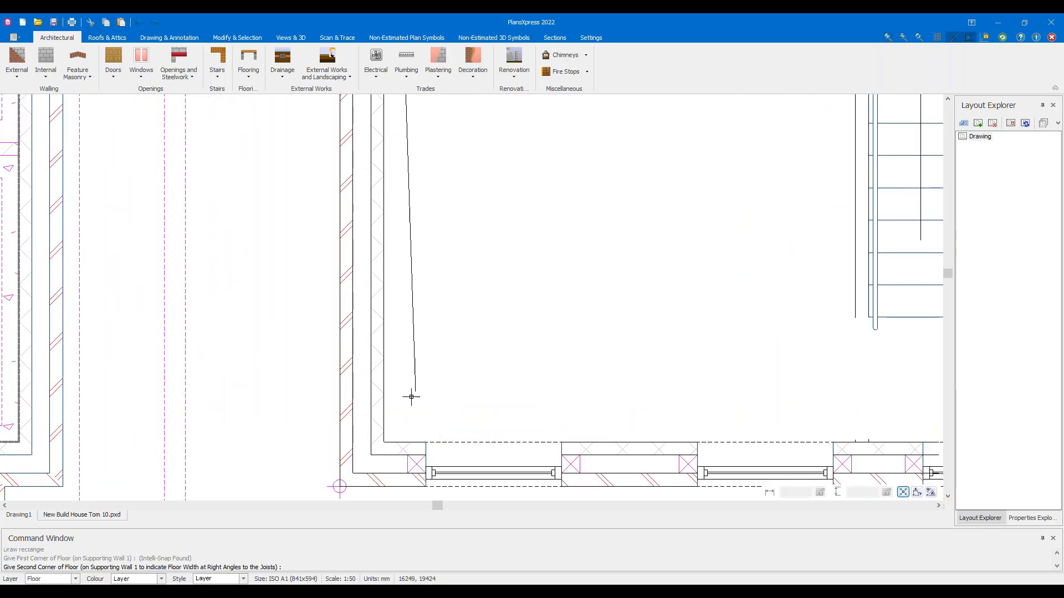
left_click(391, 439)
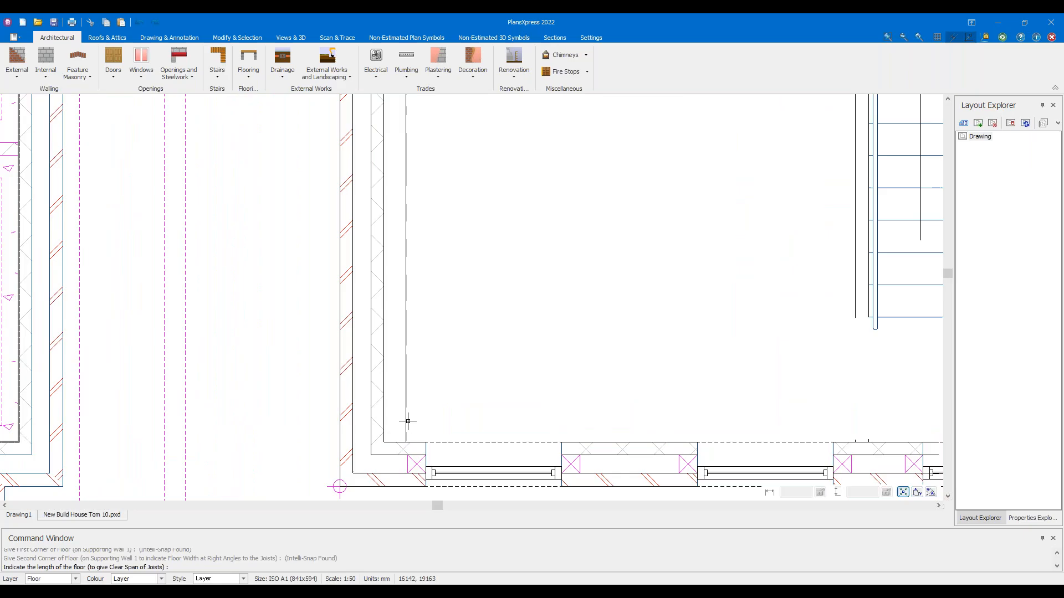
Set the floor length at the stairwell wall and finish without extra floor items
scroll(438, 412, "down", 5)
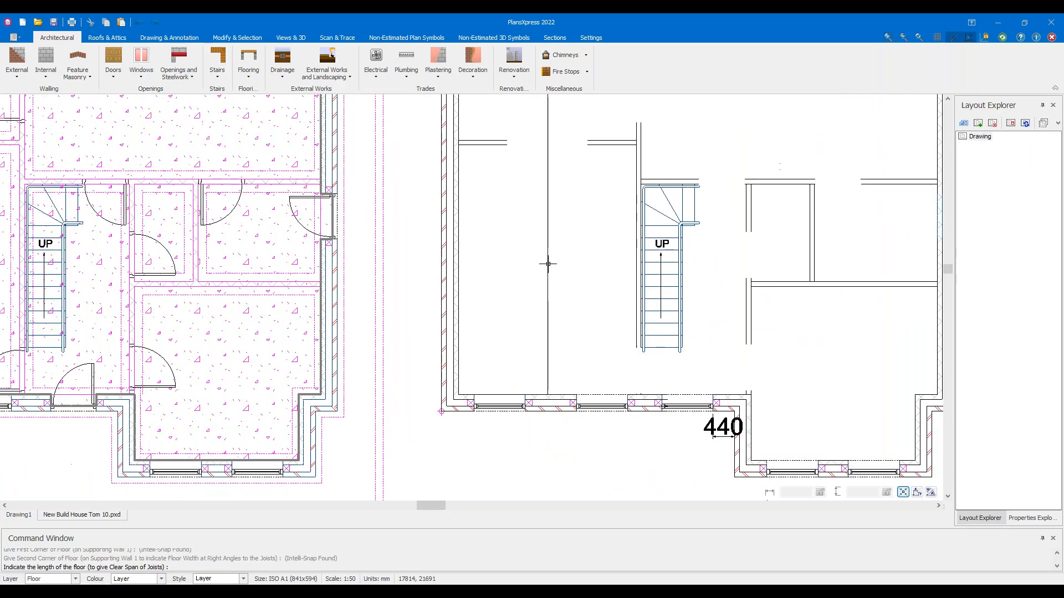
middle_click_drag(552, 225, 467, 283)
scroll(467, 284, "down", 1)
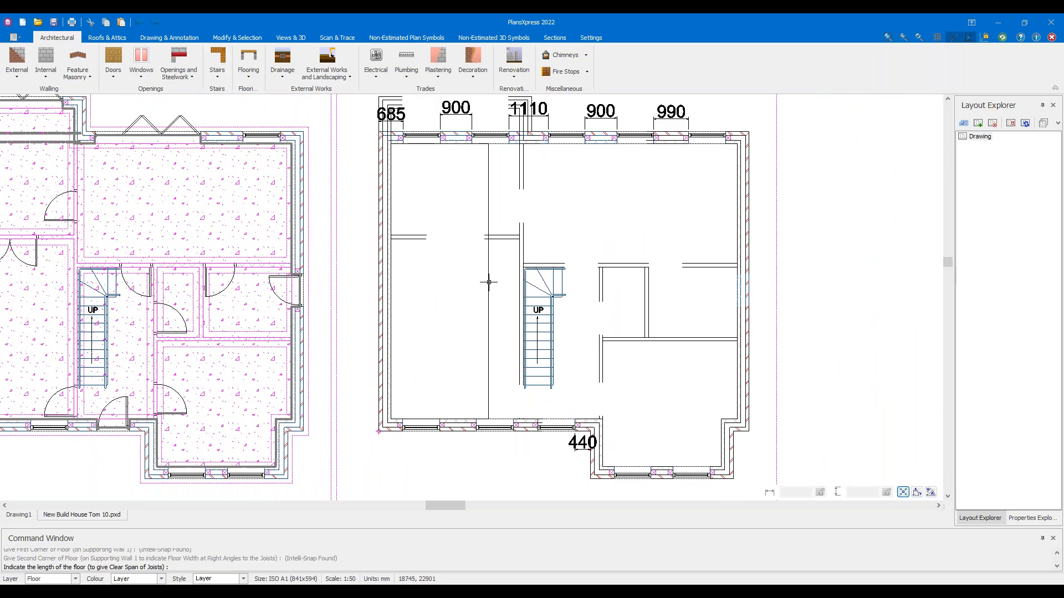
scroll(488, 278, "up", 6)
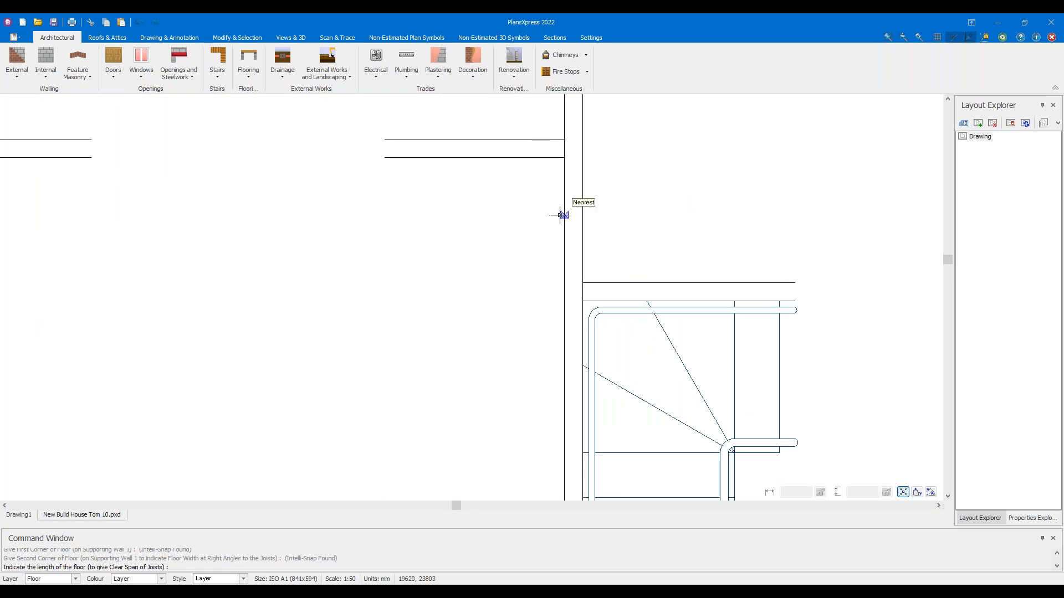
left_click(581, 223)
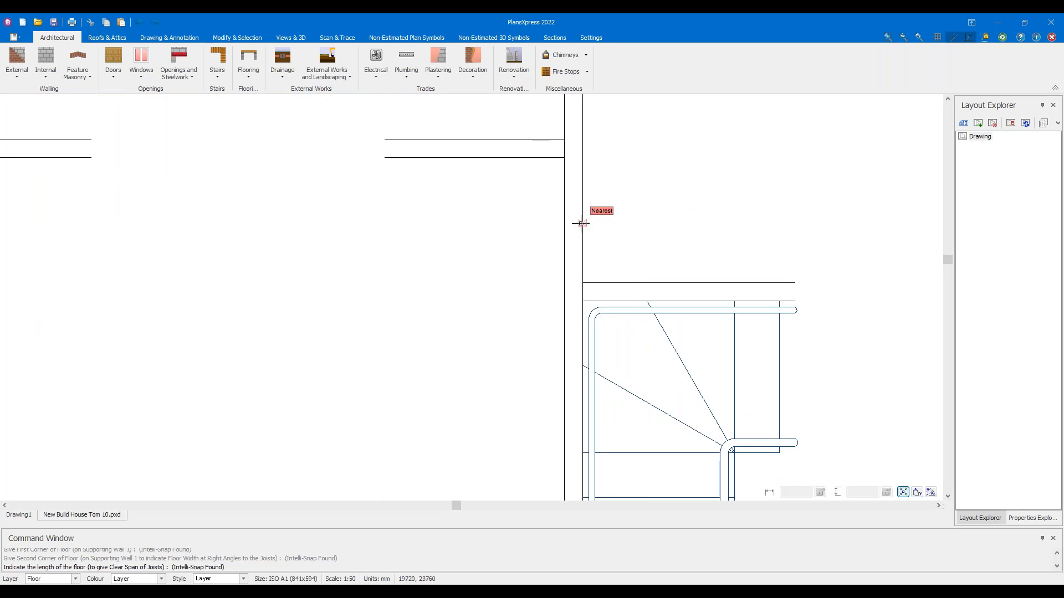
left_click(580, 224)
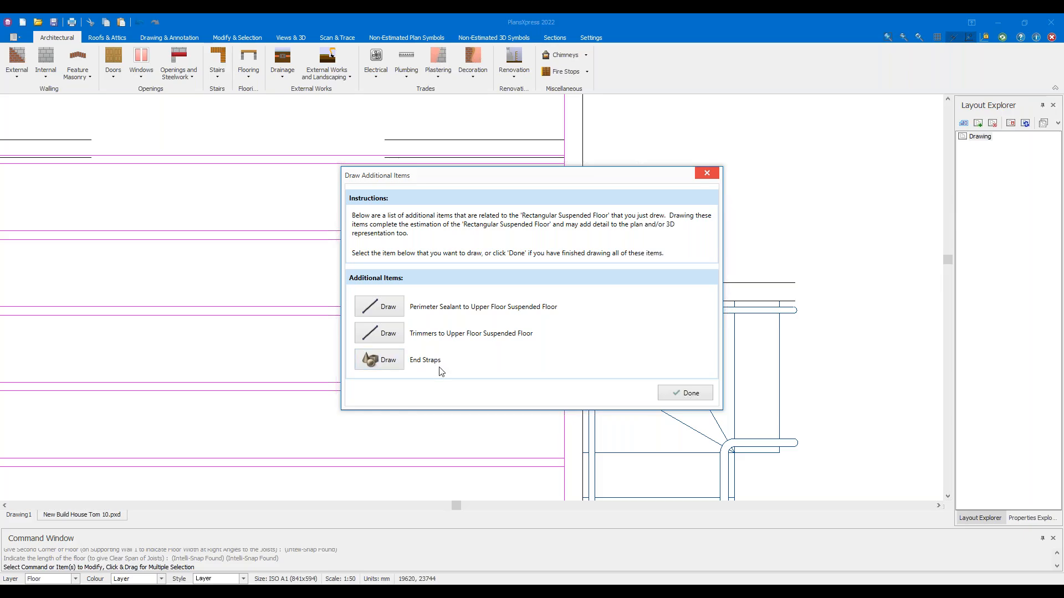
left_click(684, 393)
scroll(466, 354, "down", 3)
scroll(461, 345, "down", 2)
scroll(434, 308, "up", 3)
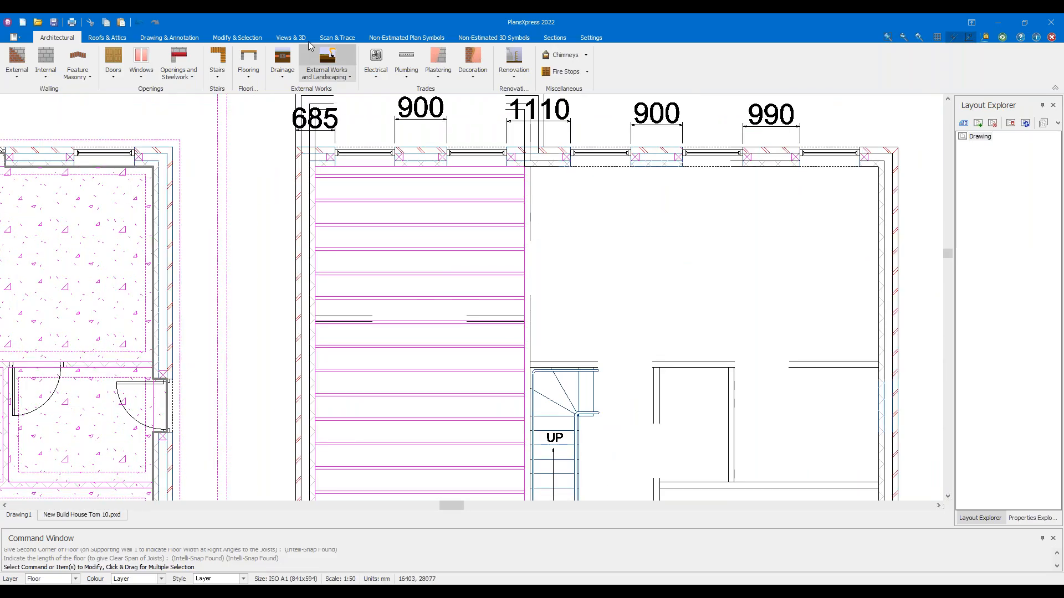
left_click(298, 37)
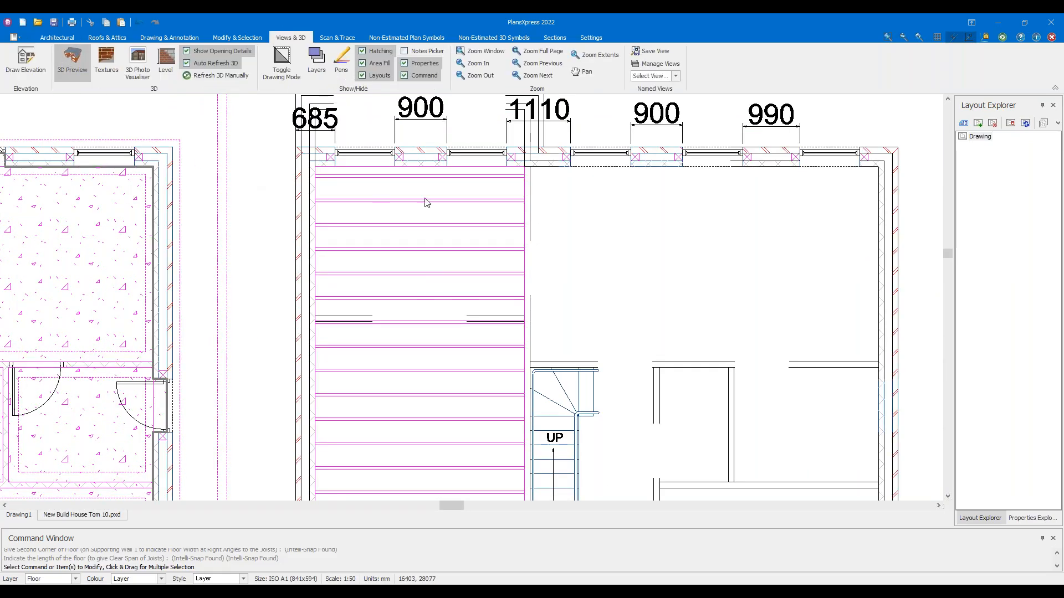
Open the 3D preview and orbit around the house to inspect the new floor
left_click_drag(547, 214, 670, 293)
scroll(661, 280, "up", 5)
left_click_drag(739, 278, 758, 278)
left_click_drag(620, 298, 685, 306)
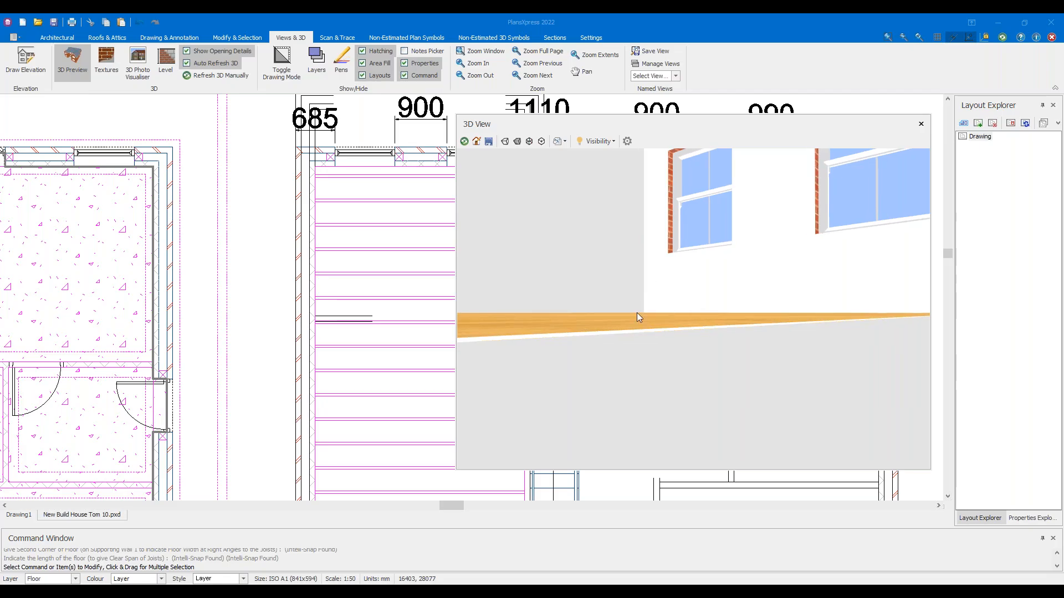
left_click_drag(624, 288, 609, 311)
middle_click_drag(180, 276, 375, 270)
scroll(114, 294, "up", 1)
middle_click_drag(114, 295, 297, 263)
middle_click_drag(154, 281, 384, 291)
scroll(319, 283, "up", 1)
scroll(318, 283, "up", 2)
Accept the default dimensions of a ground-floor wall and refresh the 3D preview
double_click(352, 300)
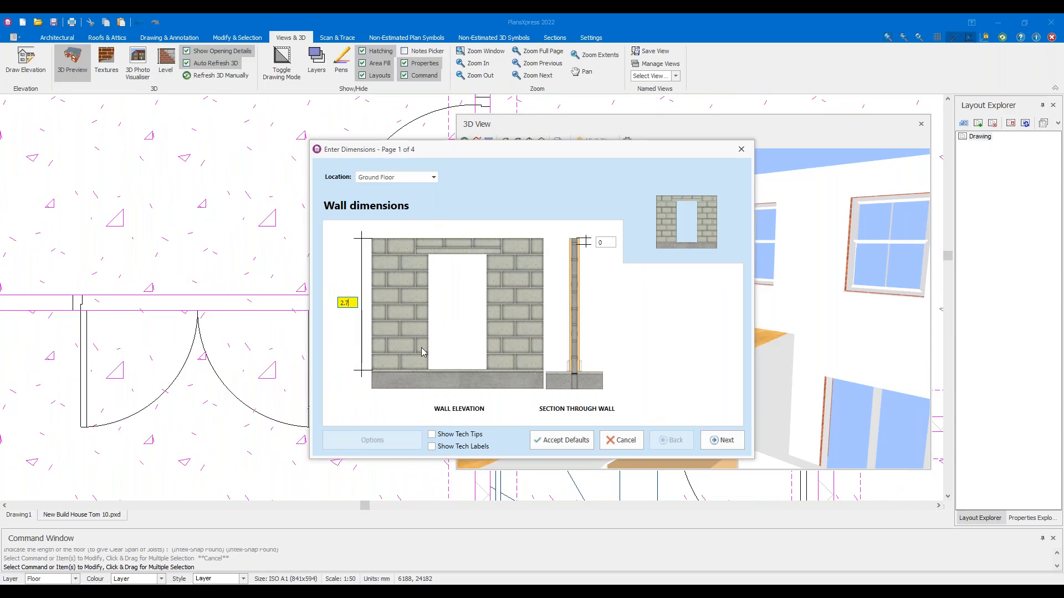
left_click(562, 440)
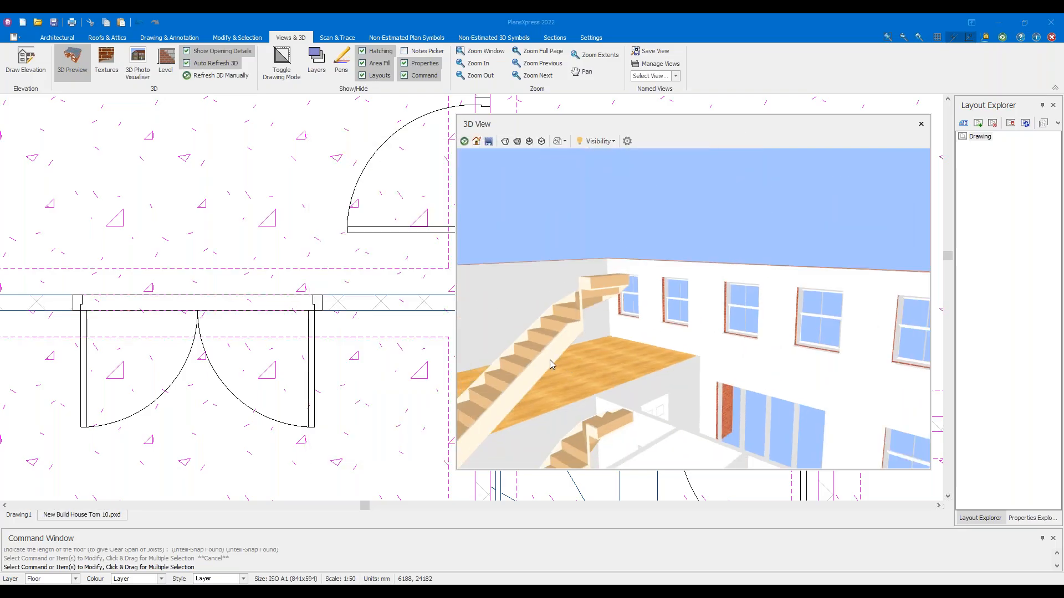
left_click(465, 141)
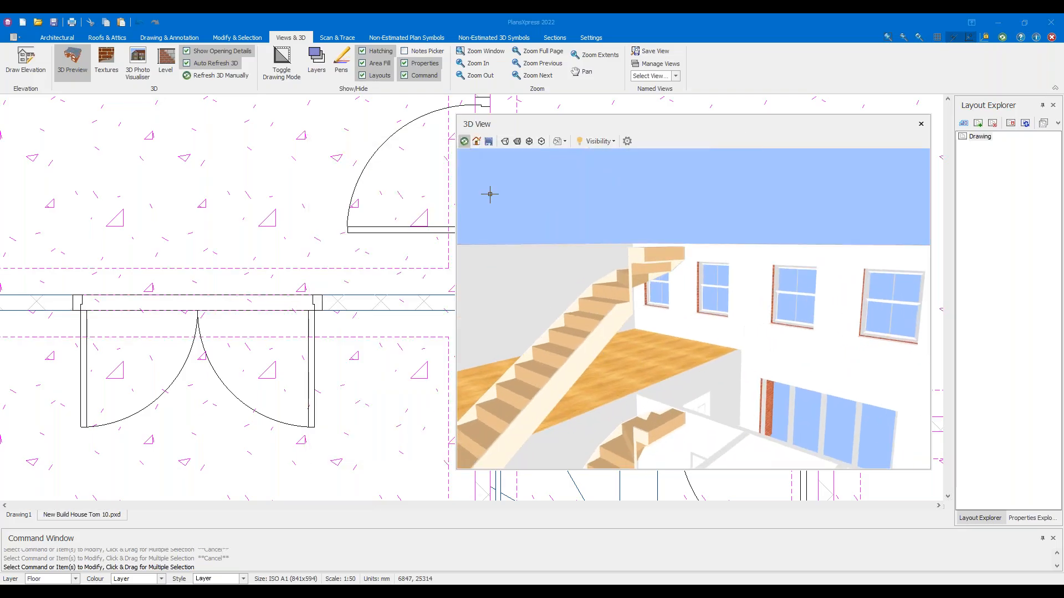
scroll(644, 356, "up", 5)
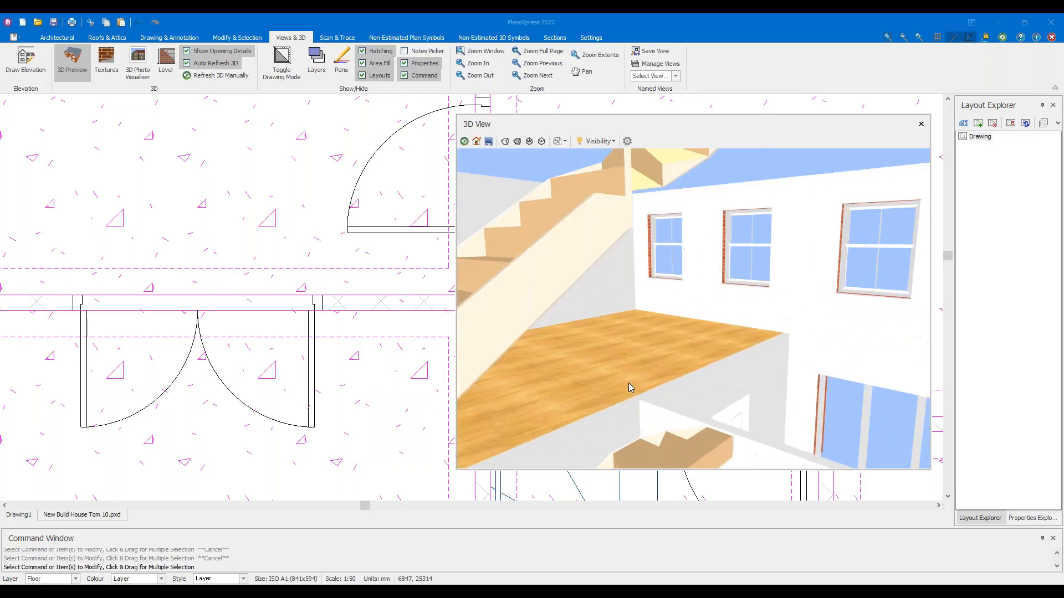
left_click_drag(640, 355, 554, 380)
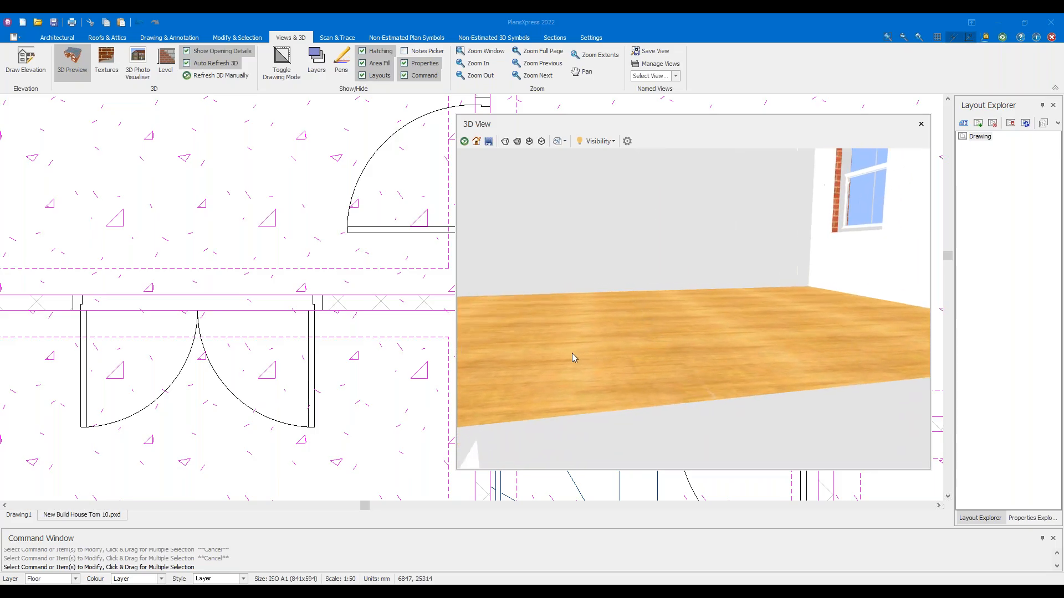
Enter 2.699 in the wall's dimensions, accept, and refresh the 3D model
double_click(371, 310)
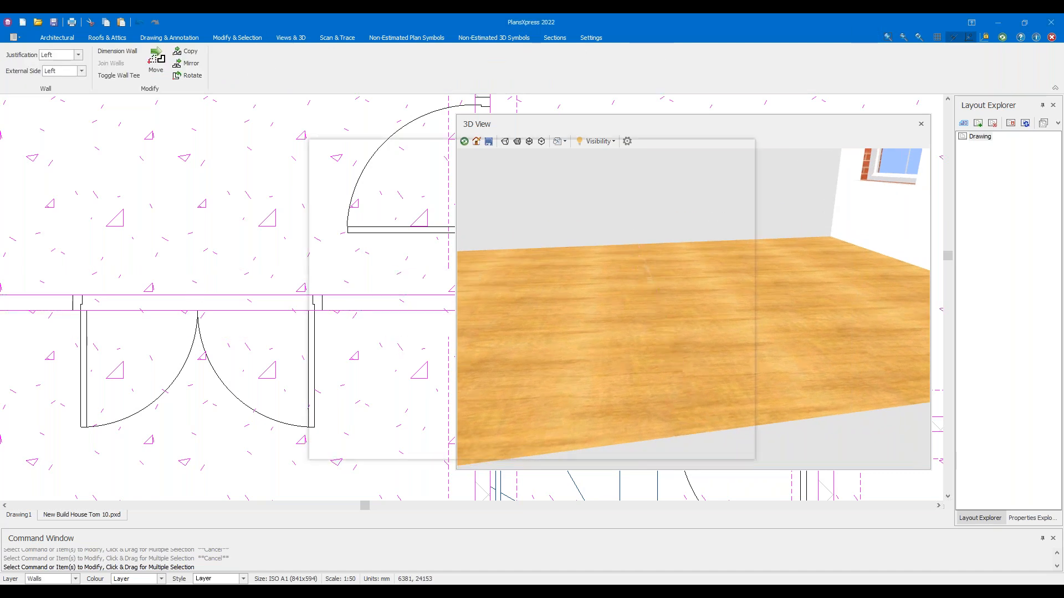
type("2.69")
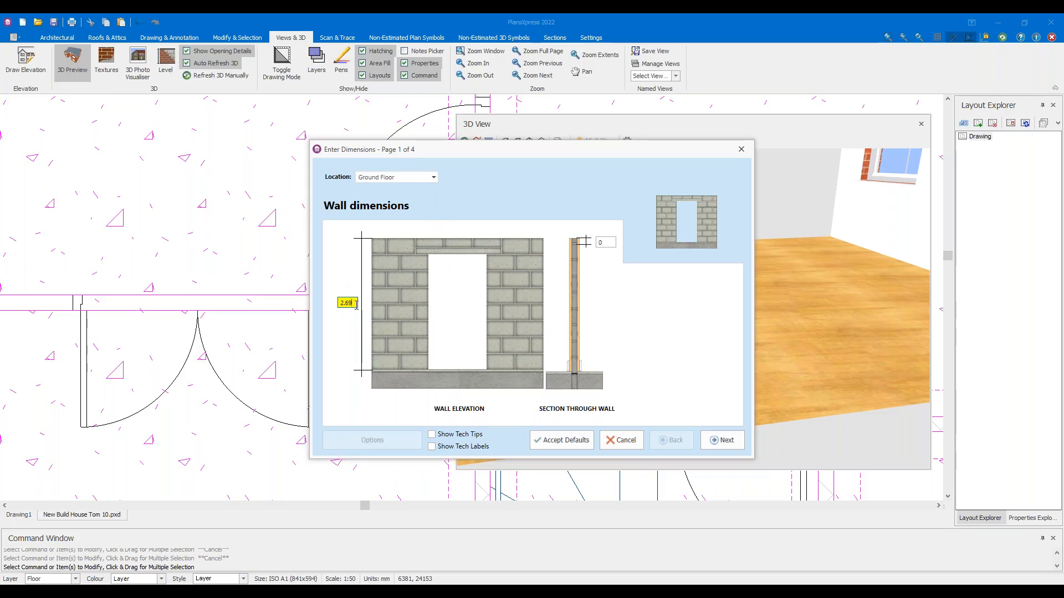
type("9")
left_click(561, 440)
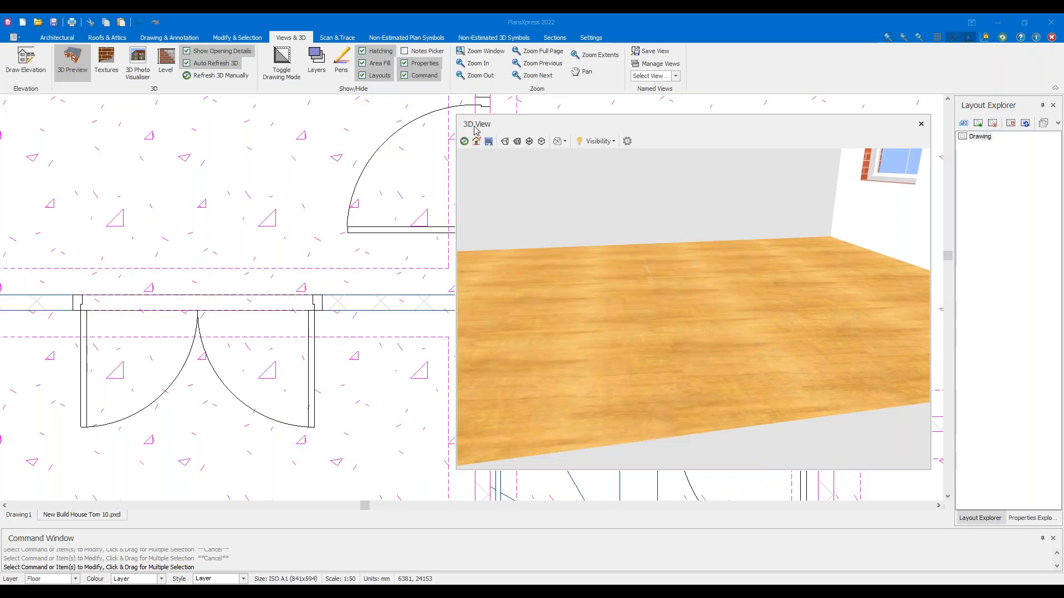
left_click(463, 147)
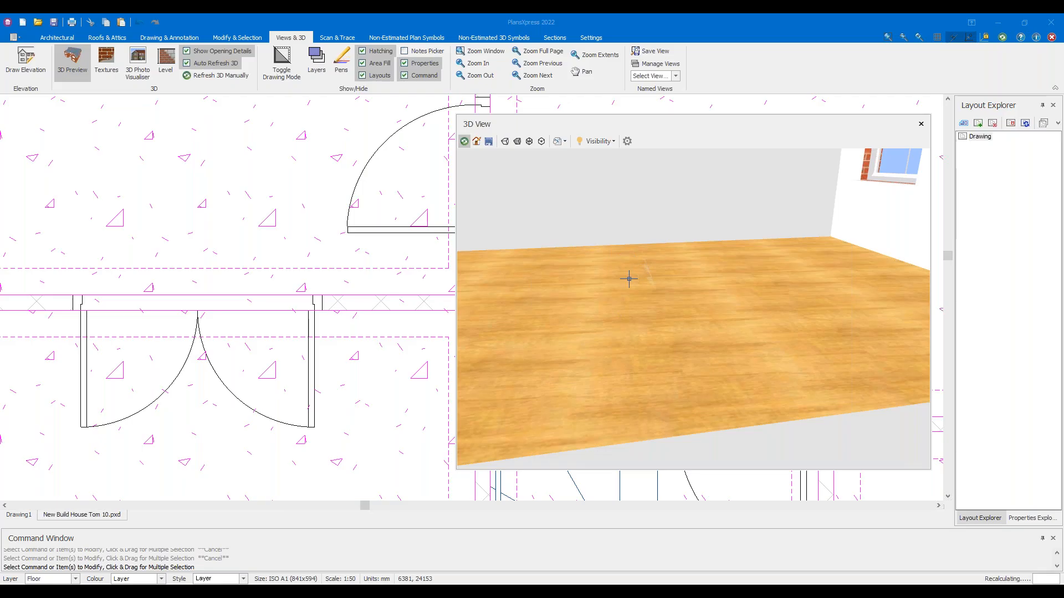
Orbit to view the interior, then close the 3D preview and zoom out to both plans
left_click_drag(624, 278, 654, 306)
scroll(633, 278, "down", 5)
scroll(654, 306, "down", 4)
left_click_drag(597, 266, 803, 245)
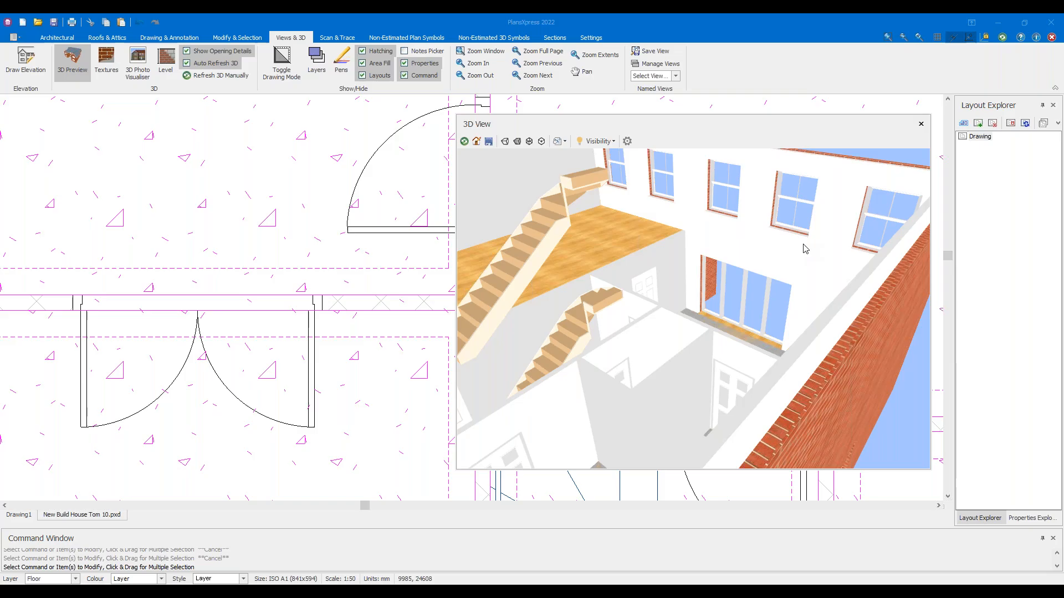
scroll(696, 264, "down", 3)
left_click_drag(695, 264, 761, 272)
scroll(762, 277, "up", 3)
scroll(756, 277, "down", 3)
scroll(718, 293, "up", 2)
left_click(67, 77)
scroll(249, 157, "down", 4)
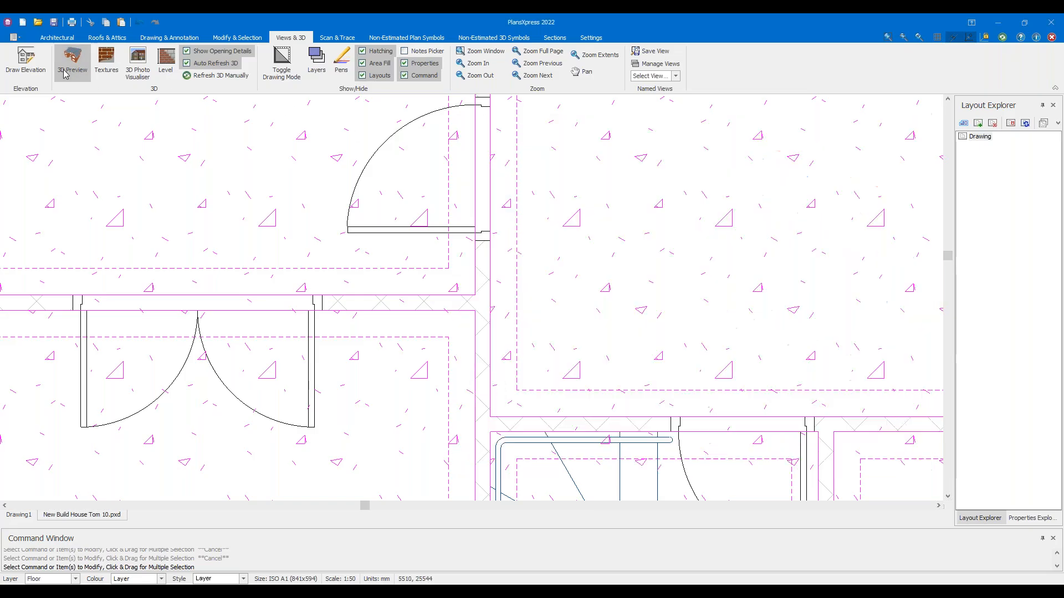
scroll(702, 211, "down", 3)
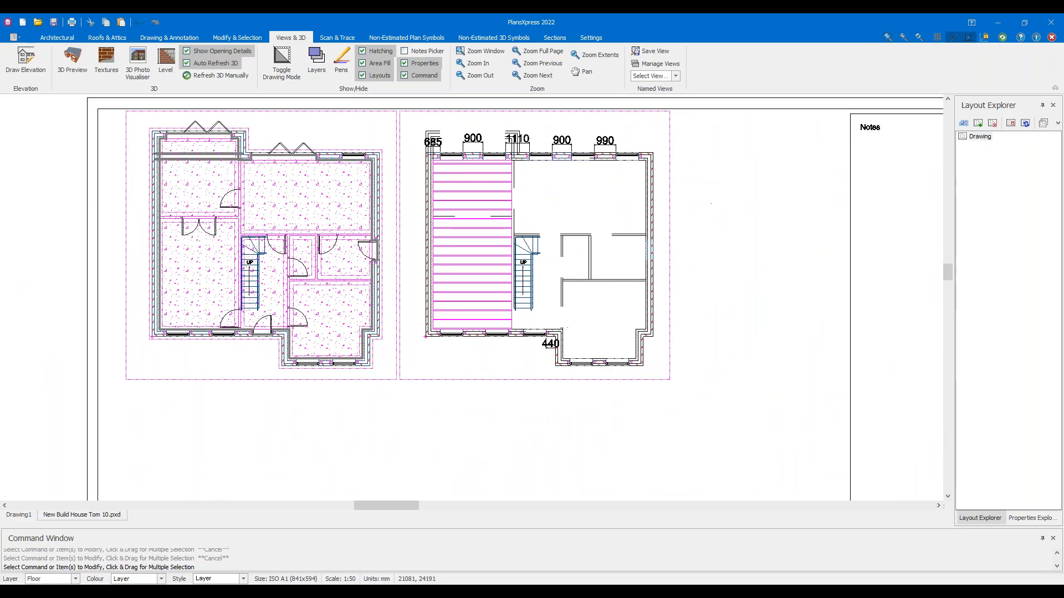
Repeat Suspended Floor to add a joisted floor in the upper-right room beside the stairwell
scroll(512, 206, "up", 3)
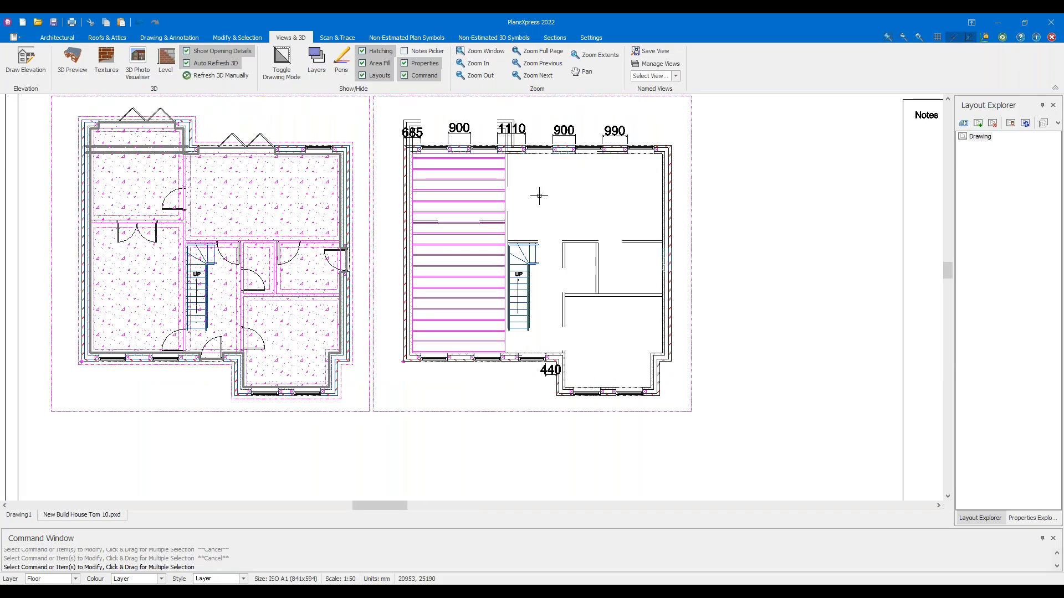
right_click(534, 189)
left_click(575, 195)
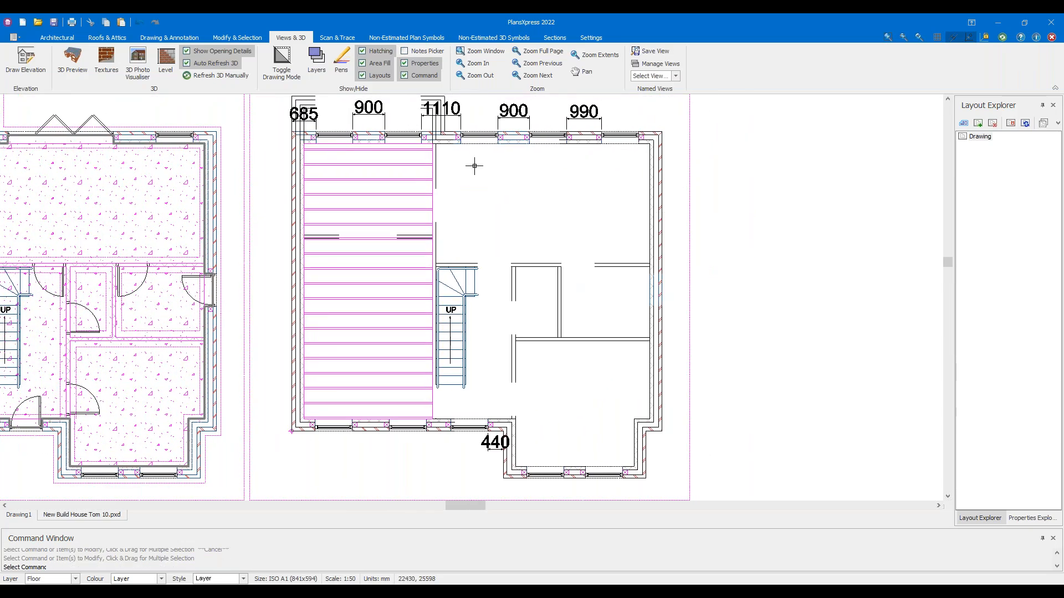
scroll(471, 166, "up", 4)
left_click(447, 169)
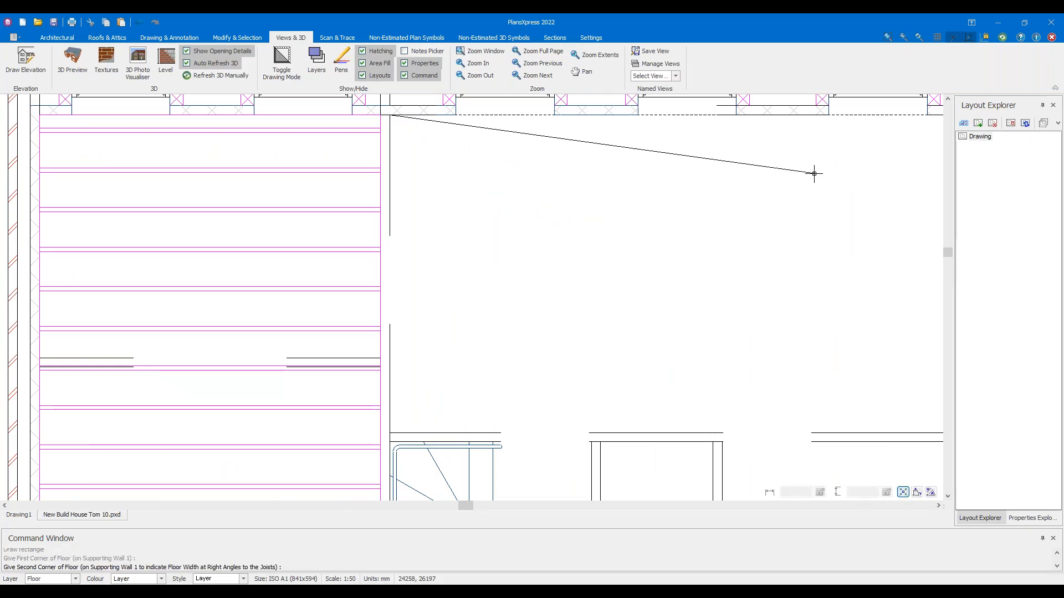
left_click(624, 277)
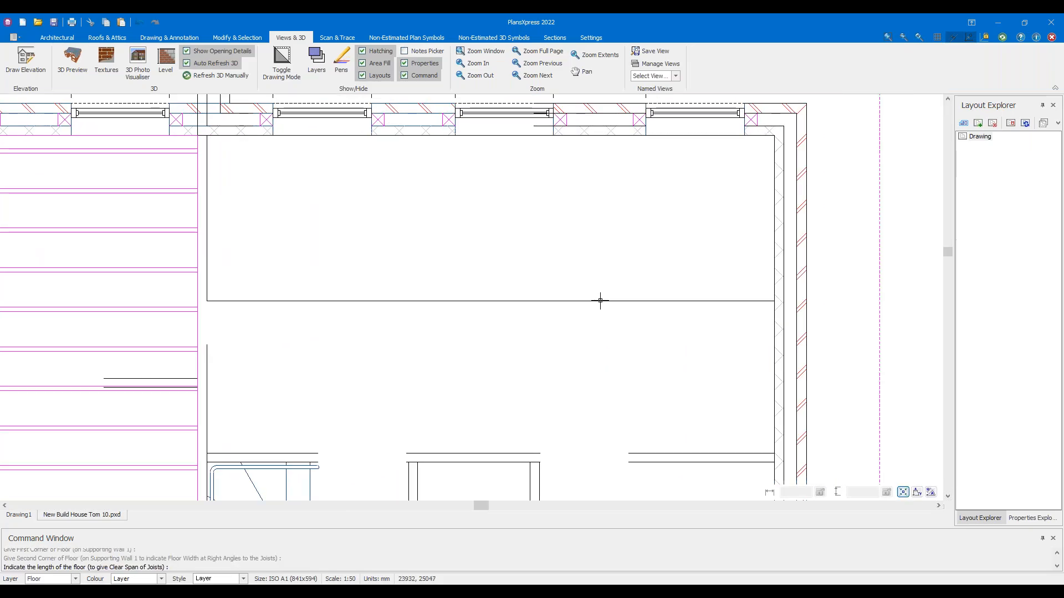
middle_click_drag(536, 404, 553, 226)
scroll(553, 275, "up", 2)
left_click(554, 276)
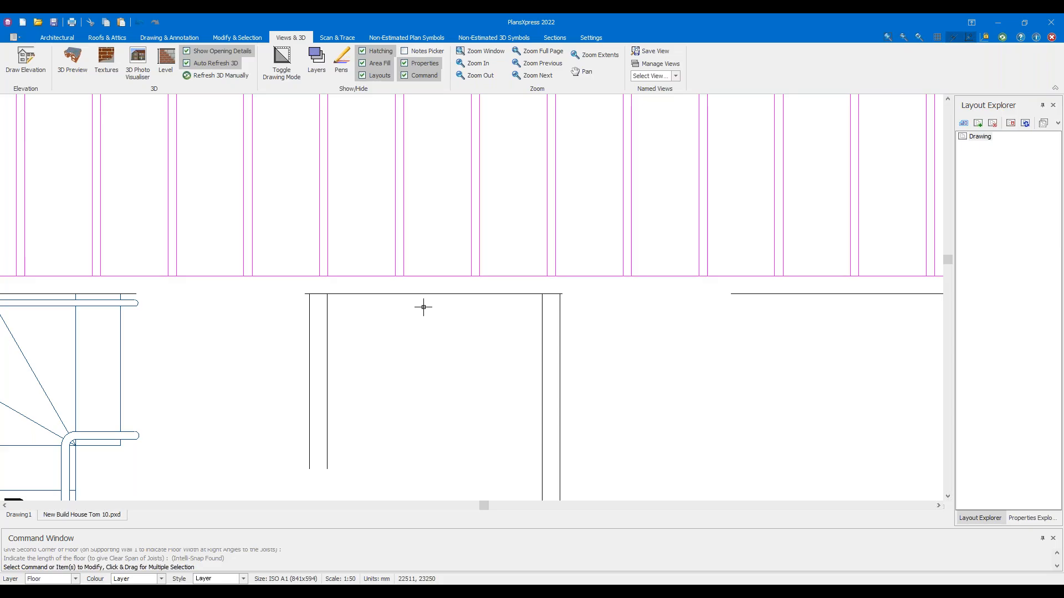
left_click(685, 388)
scroll(617, 351, "down", 4)
Add another suspended timber floor across the neighbouring room right of the stairwell
right_click(616, 282)
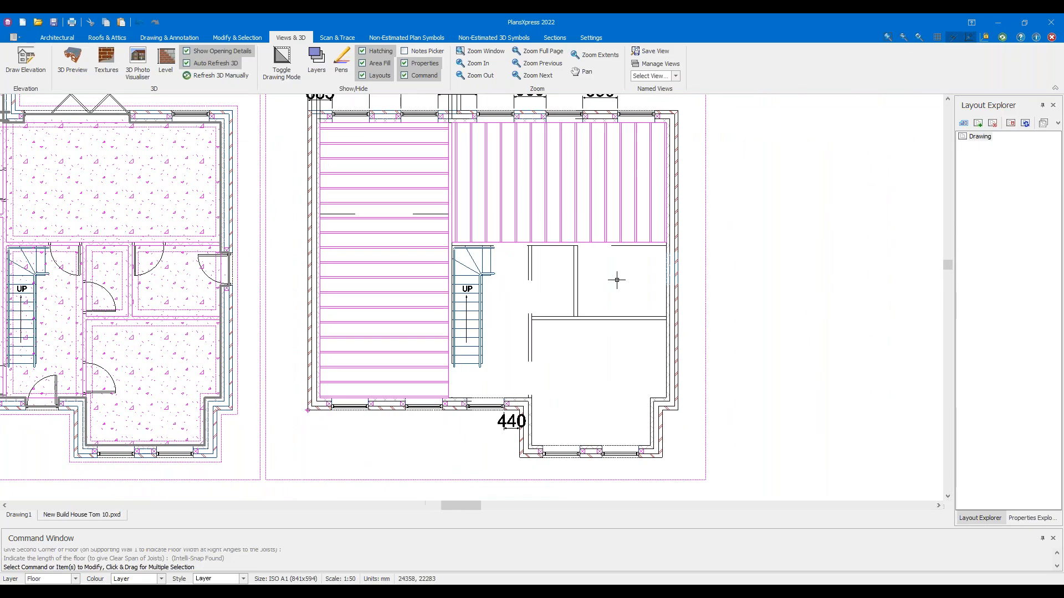
key("Escape")
scroll(609, 280, "up", 4)
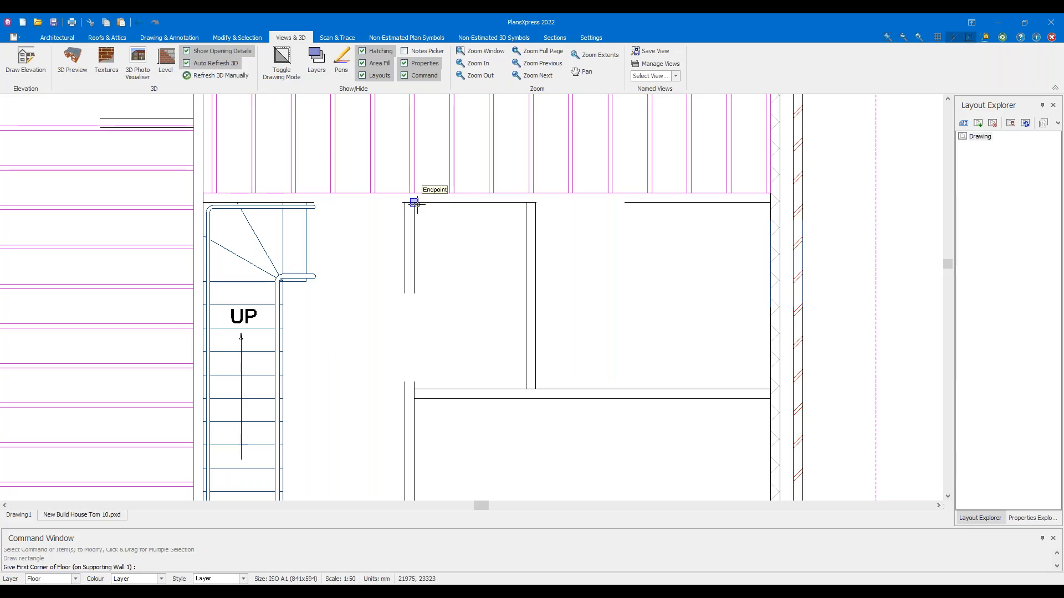
left_click(413, 203)
left_click(765, 208)
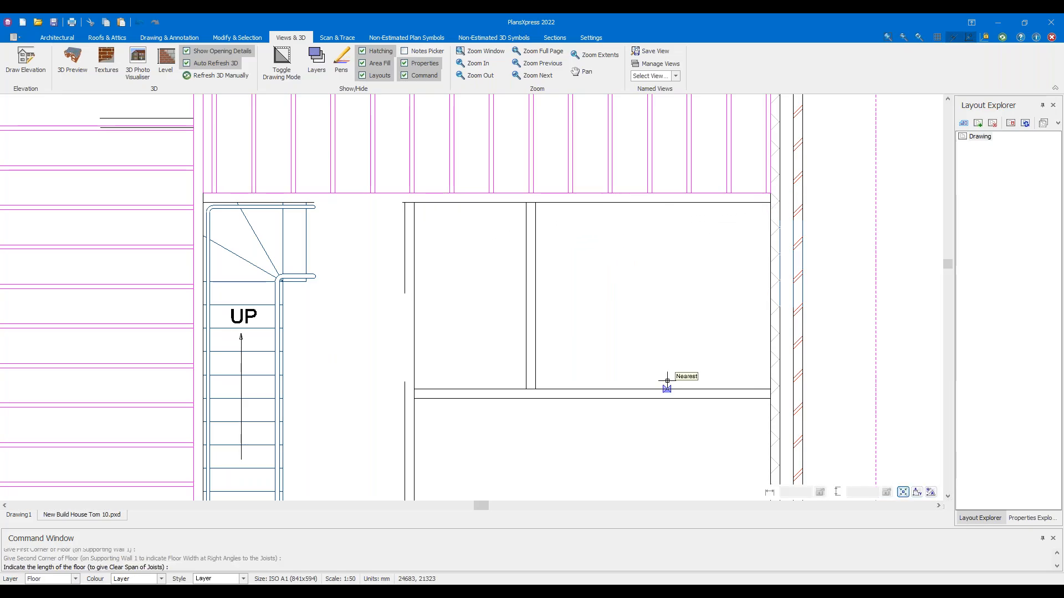
left_click(667, 383)
left_click(701, 387)
scroll(650, 386, "down", 3)
middle_click_drag(640, 391, 646, 309)
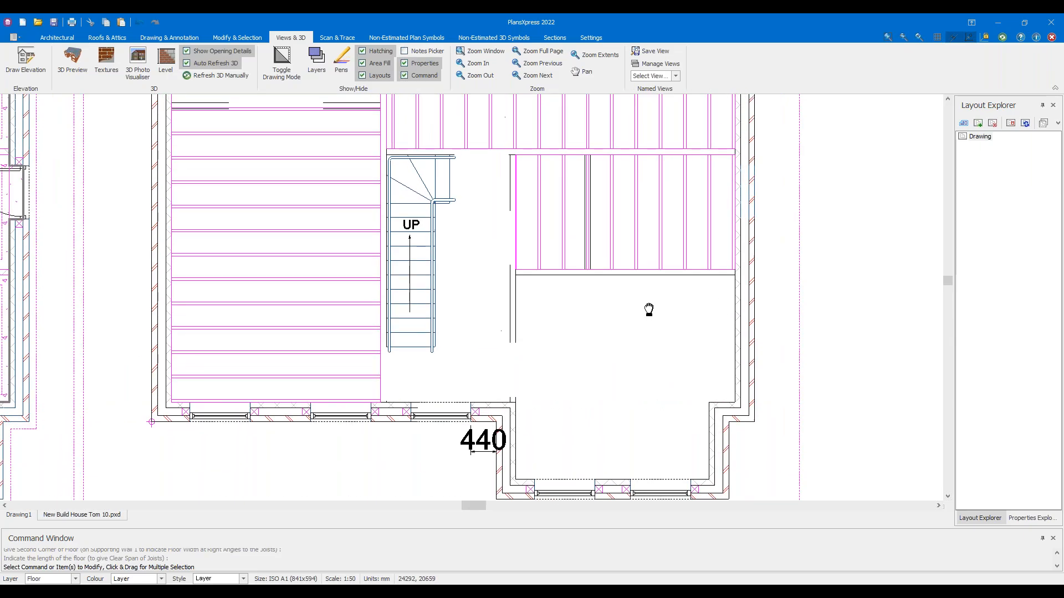
Repeat Suspended Floor to fill the middle-right room with a joisted floor
right_click(650, 313)
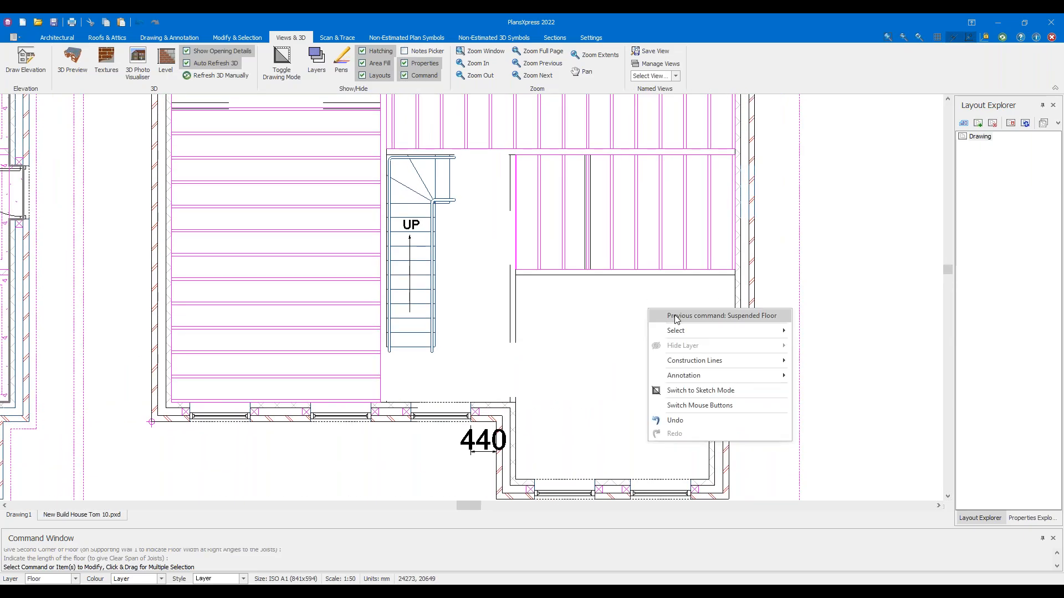
left_click(677, 316)
scroll(713, 302, "up", 2)
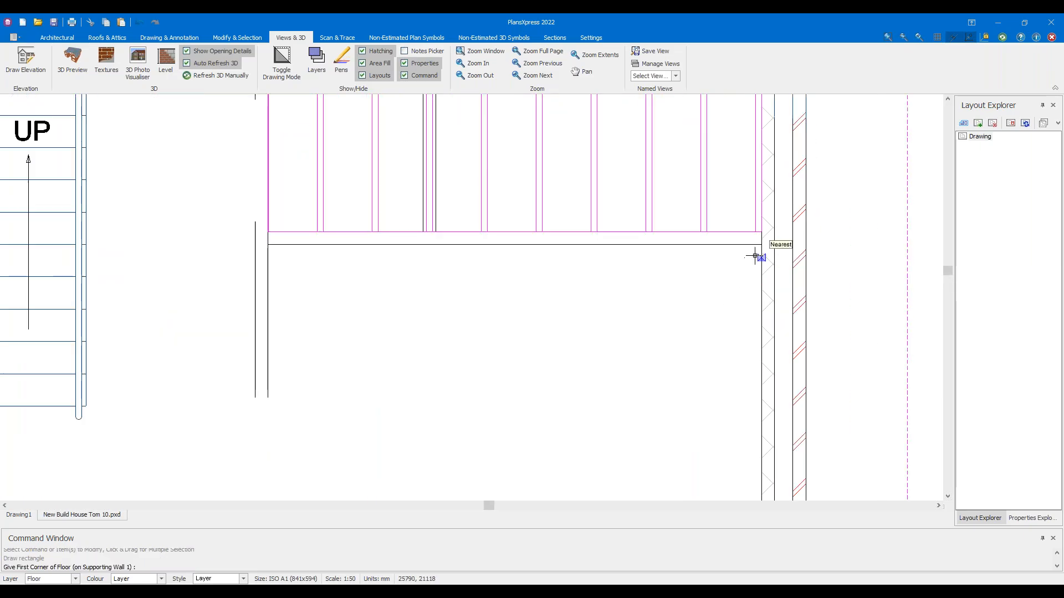
left_click(760, 247)
middle_click_drag(692, 357, 670, 213)
left_click(735, 385)
middle_click_drag(701, 286, 693, 331)
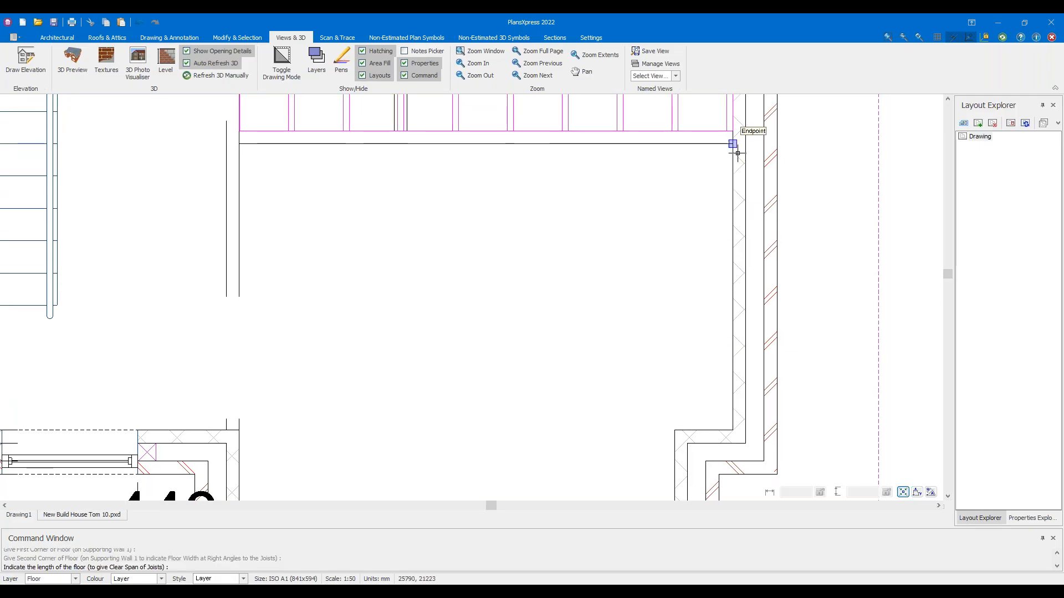
left_click(243, 170)
left_click(708, 391)
scroll(502, 367, "down", 2)
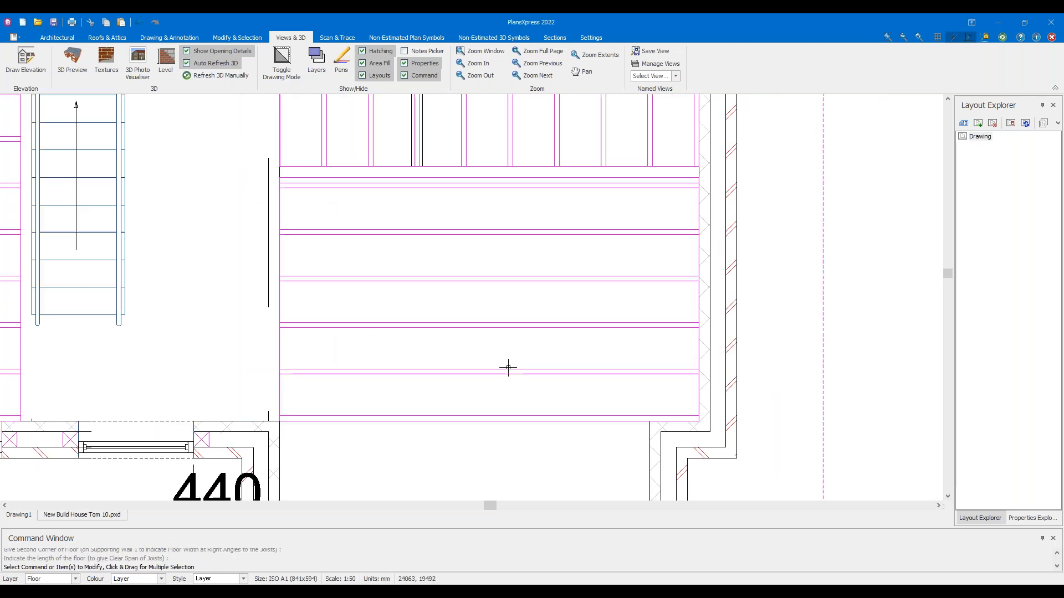
scroll(526, 352, "up", 2)
Add a suspended timber floor spanning the lower projecting bay, leaving the stairwell open
right_click(544, 339)
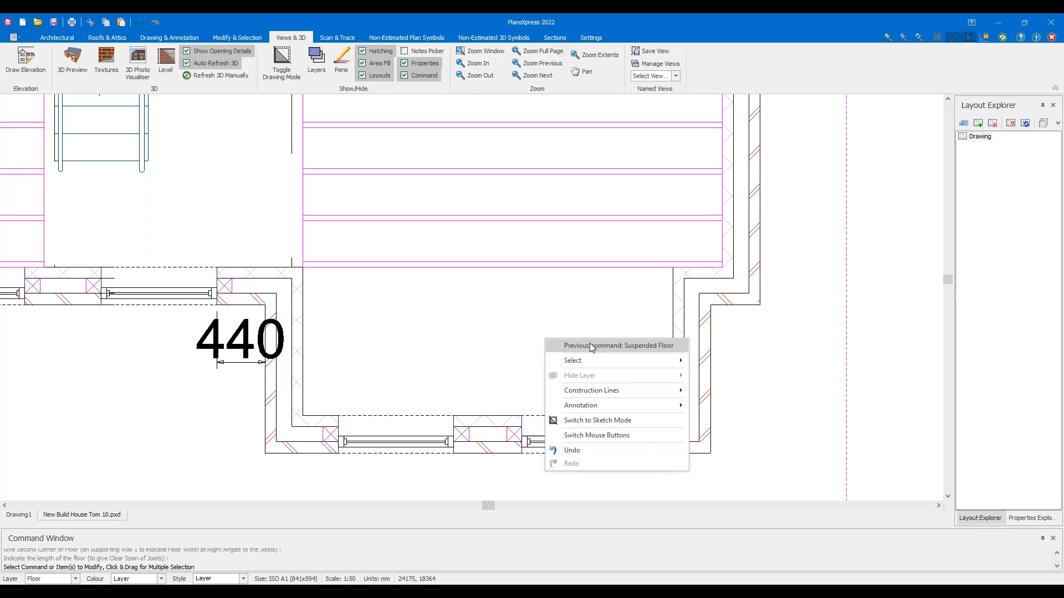
left_click(589, 344)
left_click(676, 271)
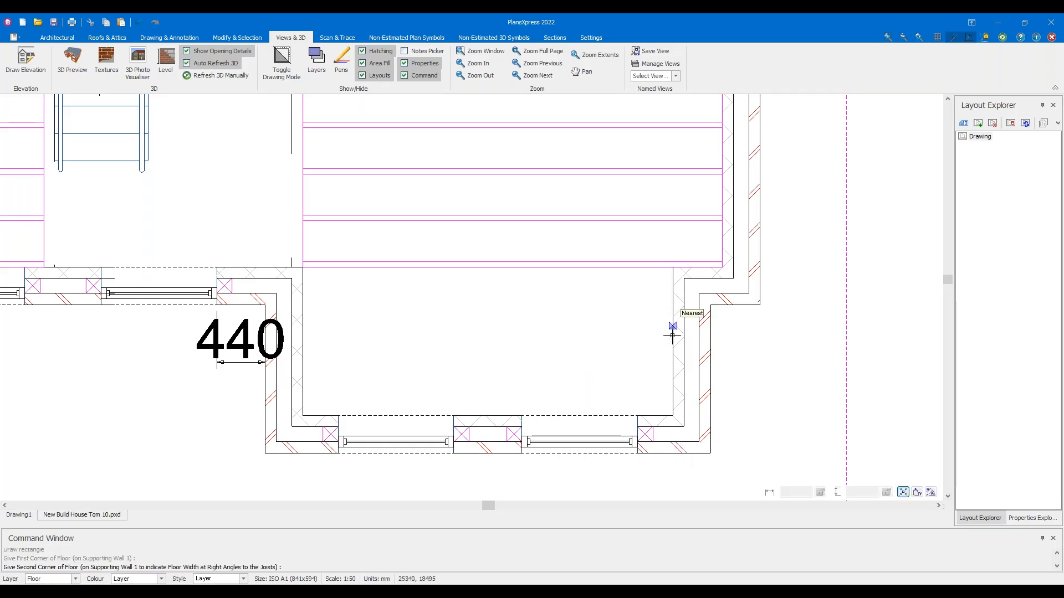
left_click(674, 415)
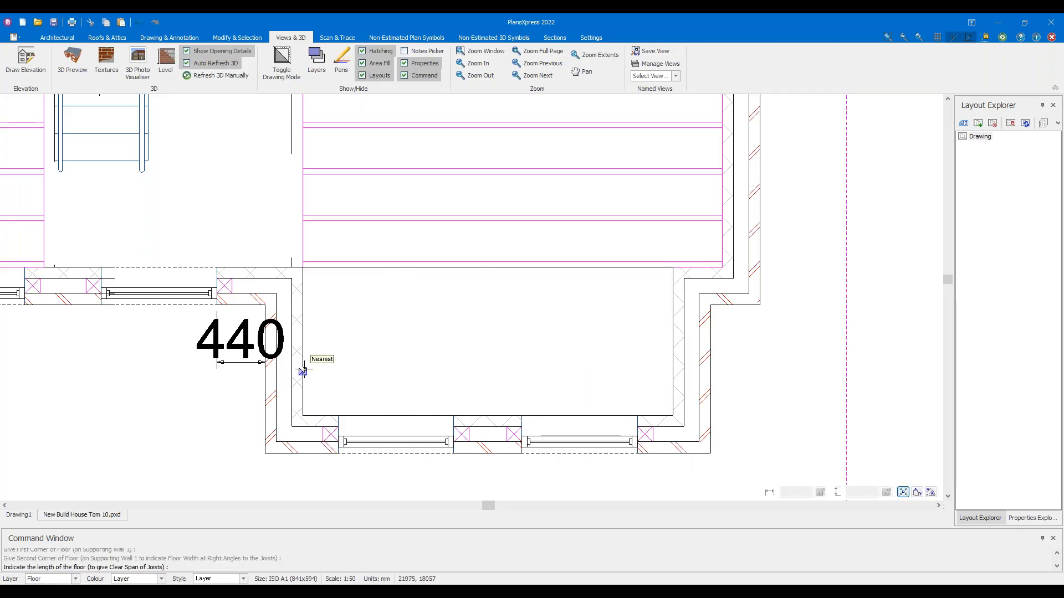
left_click(303, 371)
left_click(681, 390)
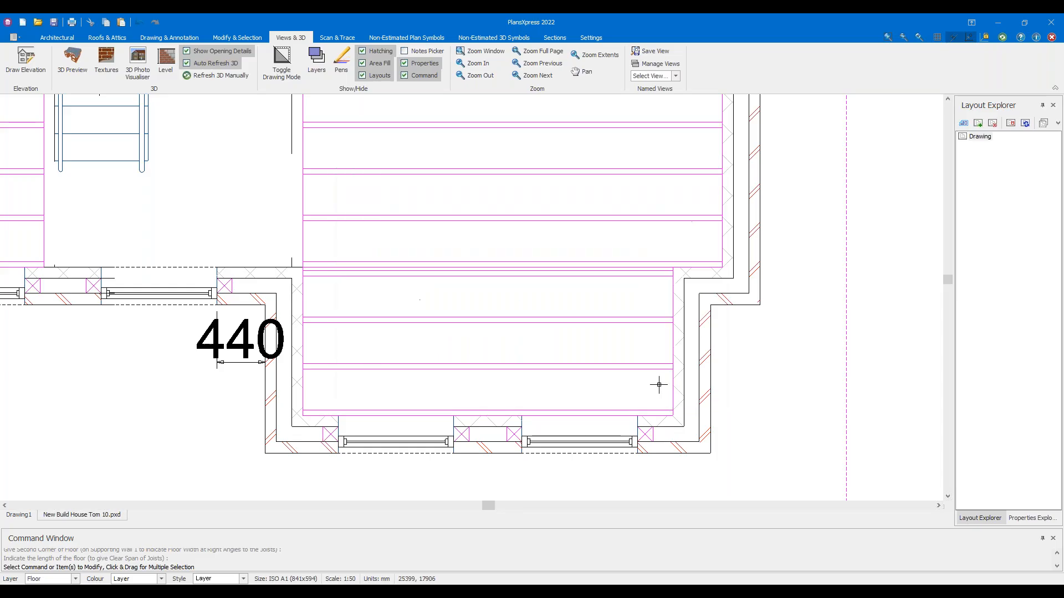
scroll(488, 312, "up", 1)
scroll(485, 309, "down", 5)
middle_click_drag(482, 301, 571, 396)
middle_click_drag(450, 258, 477, 290)
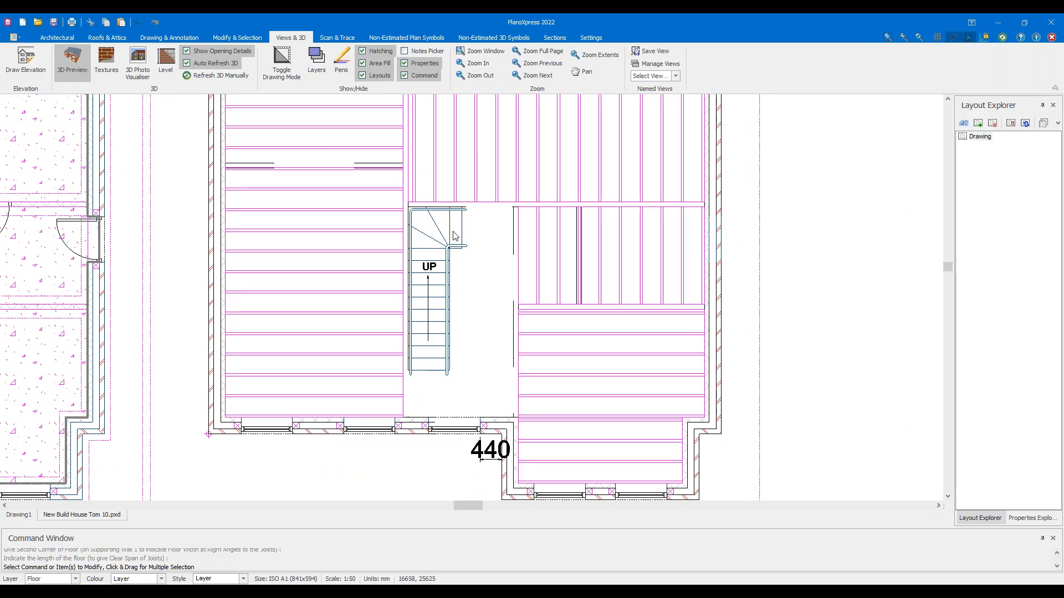
Orbit, pan and zoom the 3D view to inspect the timber floors around the staircase, then close it
left_click_drag(573, 256, 710, 334)
scroll(710, 334, "up", 5)
left_click_drag(783, 270, 591, 251)
scroll(587, 249, "up", 5)
scroll(584, 248, "up", 3)
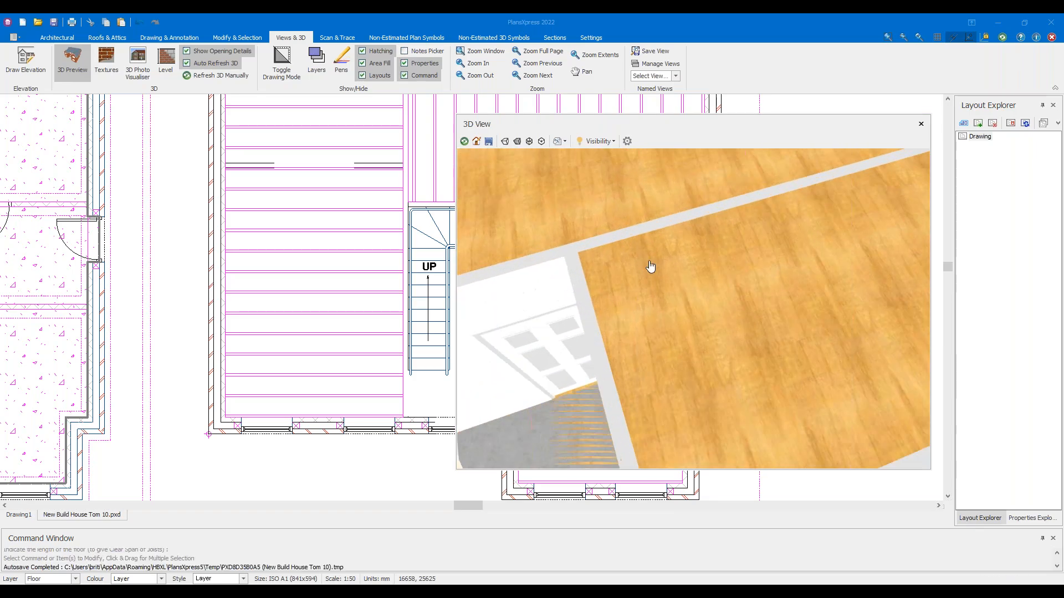
left_click_drag(617, 253, 769, 235)
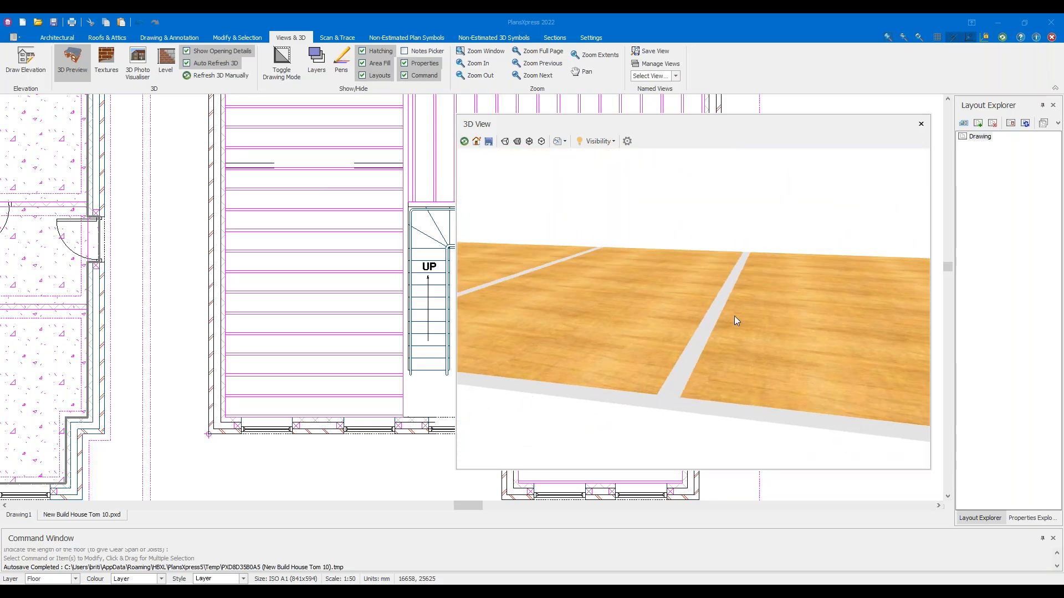
mouse_move(733, 312)
left_mouse_down()
mouse_move(743, 291)
mouse_move(746, 315)
left_mouse_up()
scroll(733, 315, "up", 5)
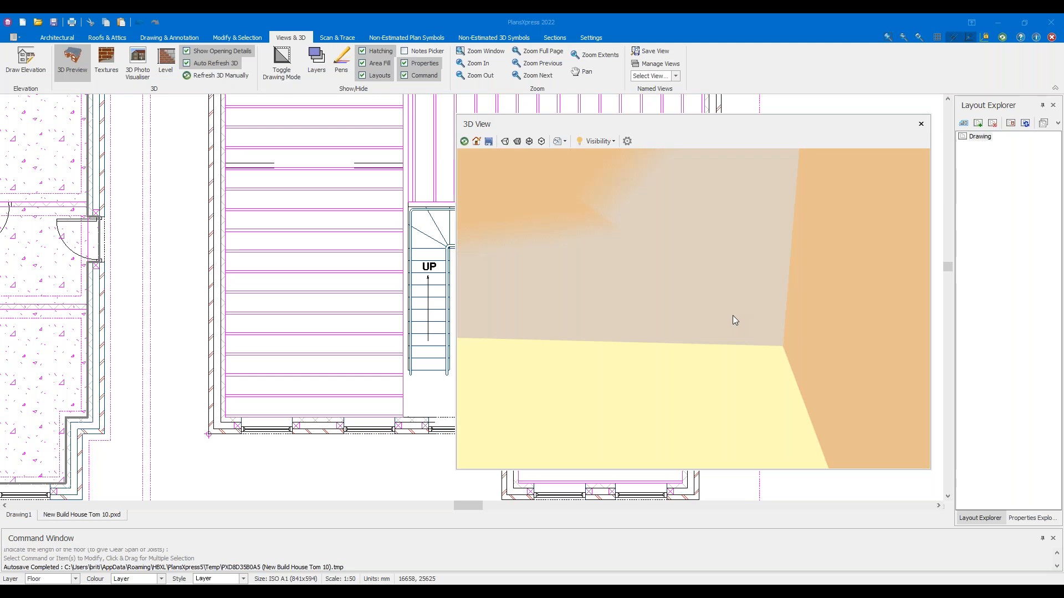
scroll(692, 323, "down", 5)
left_click_drag(718, 280, 658, 277)
left_click_drag(746, 223, 697, 340)
left_click_drag(642, 260, 503, 273)
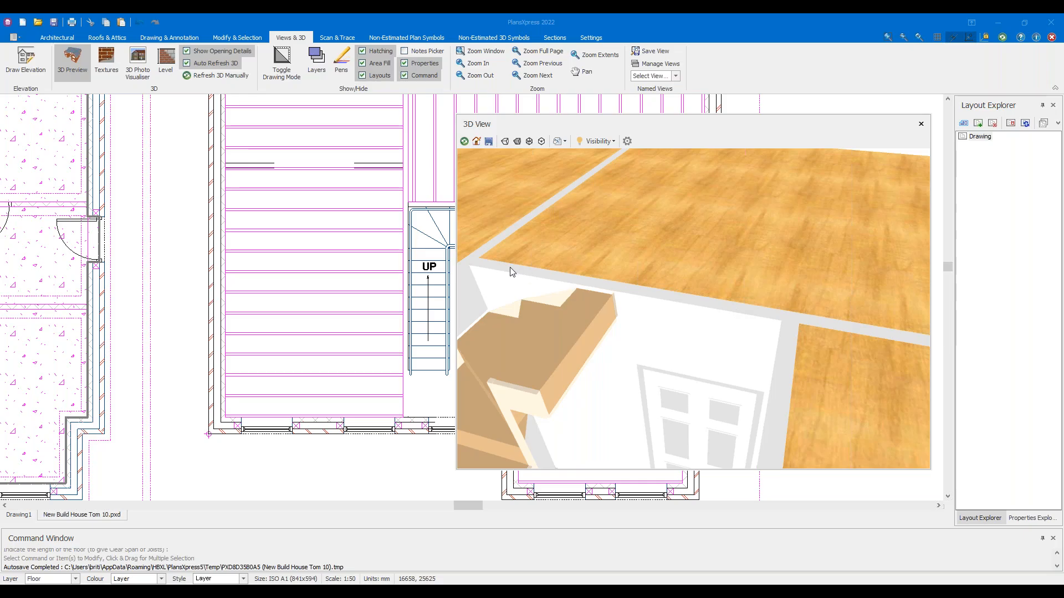
left_click(61, 67)
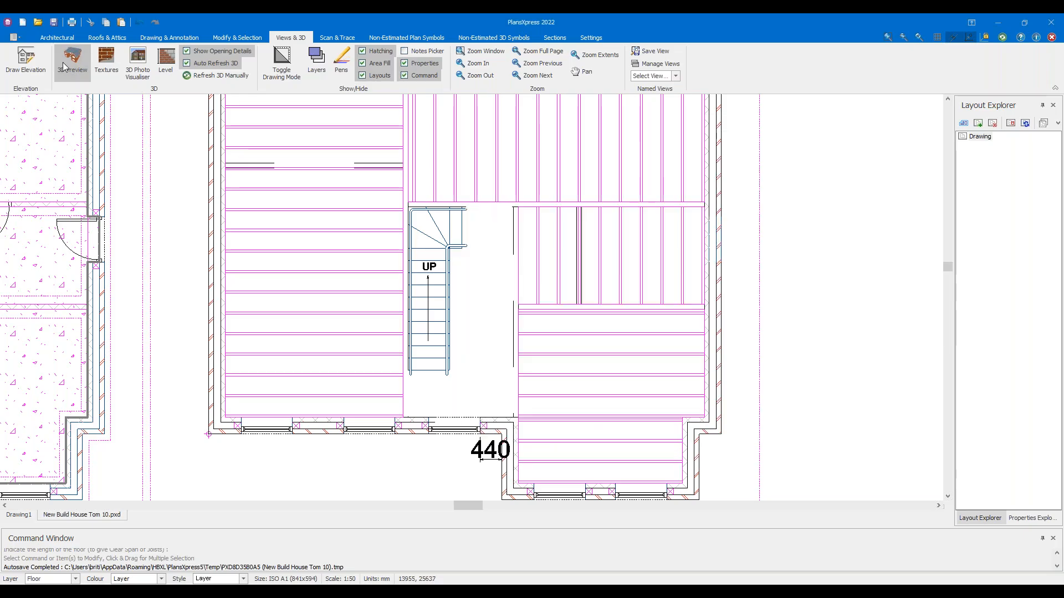
scroll(523, 185, "down", 2)
scroll(474, 154, "up", 5)
scroll(551, 204, "up", 2)
left_click(387, 181)
scroll(366, 197, "down", 1)
scroll(366, 214, "up", 3)
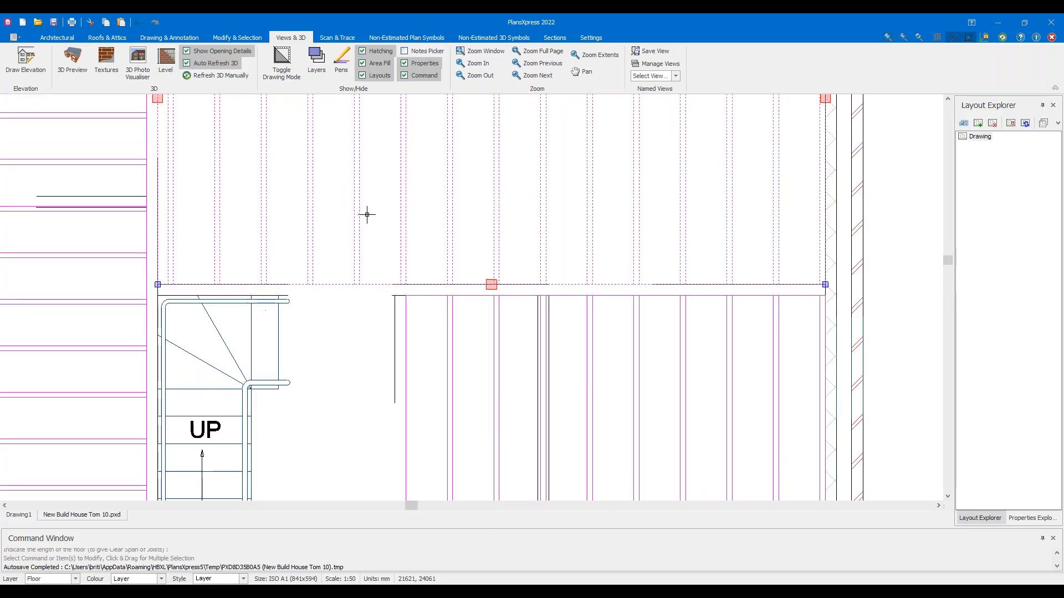
left_click(80, 311)
left_click(78, 326)
middle_click_drag(729, 248, 471, 235)
left_click(743, 316)
key("Escape")
middle_click_drag(93, 358, 537, 281)
left_click(79, 70)
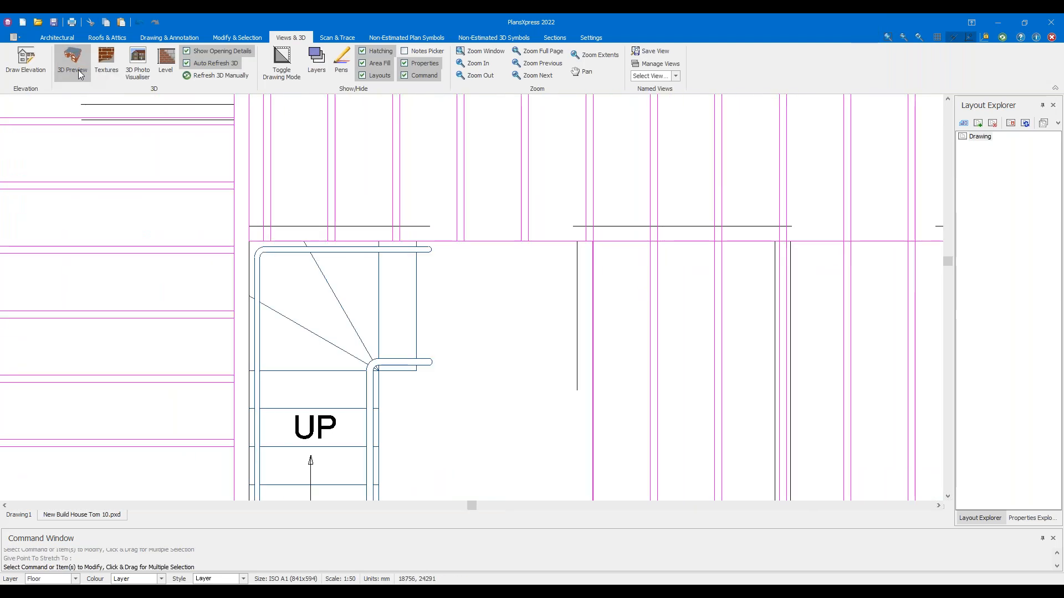
left_click_drag(672, 280, 707, 360)
scroll(682, 290, "up", 8)
scroll(684, 293, "up", 3)
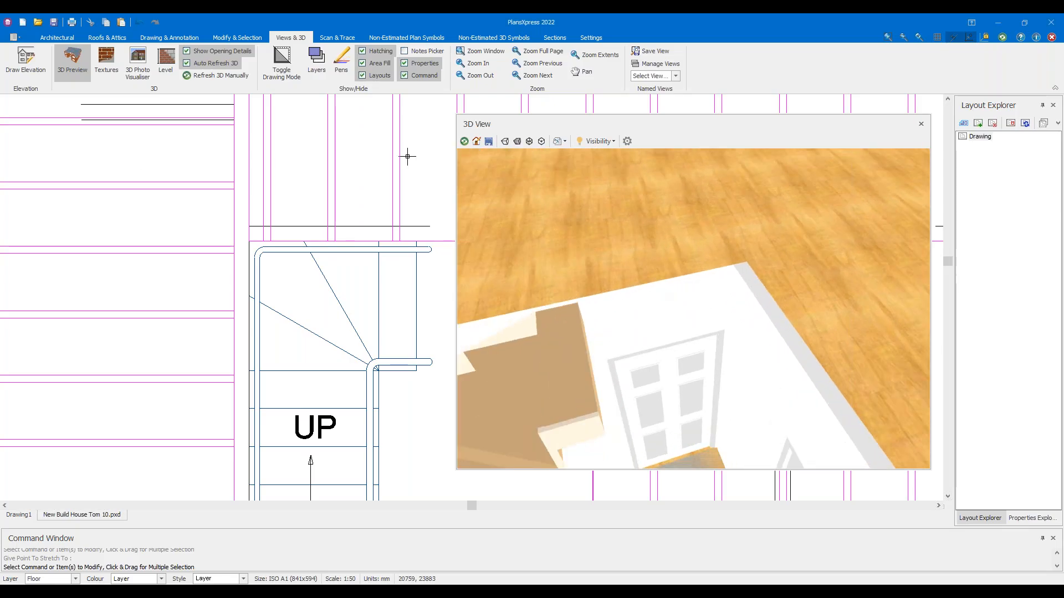
left_click(72, 72)
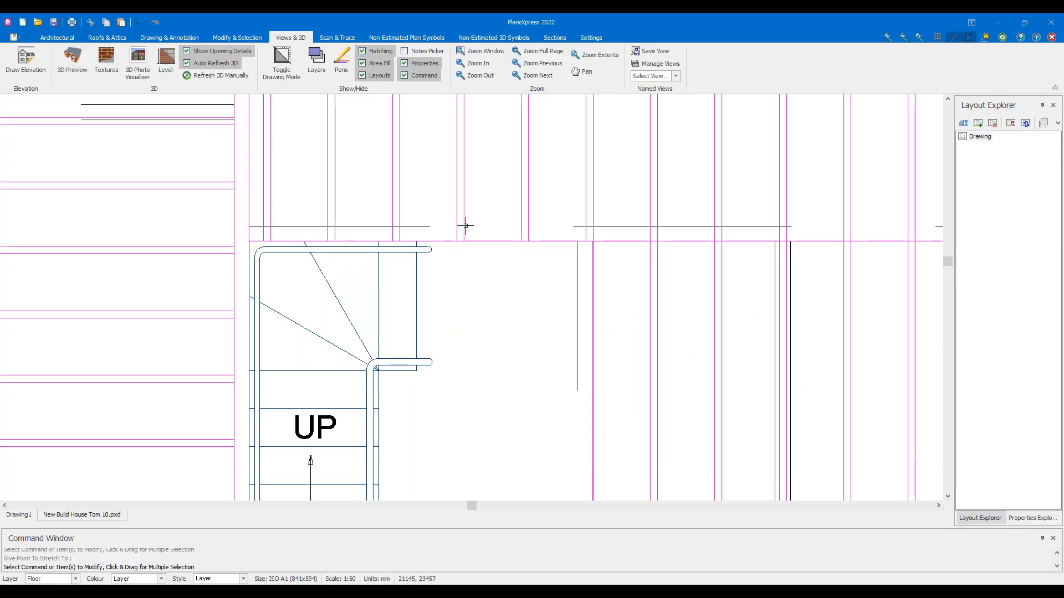
scroll(466, 225, "down", 5)
left_click(142, 20)
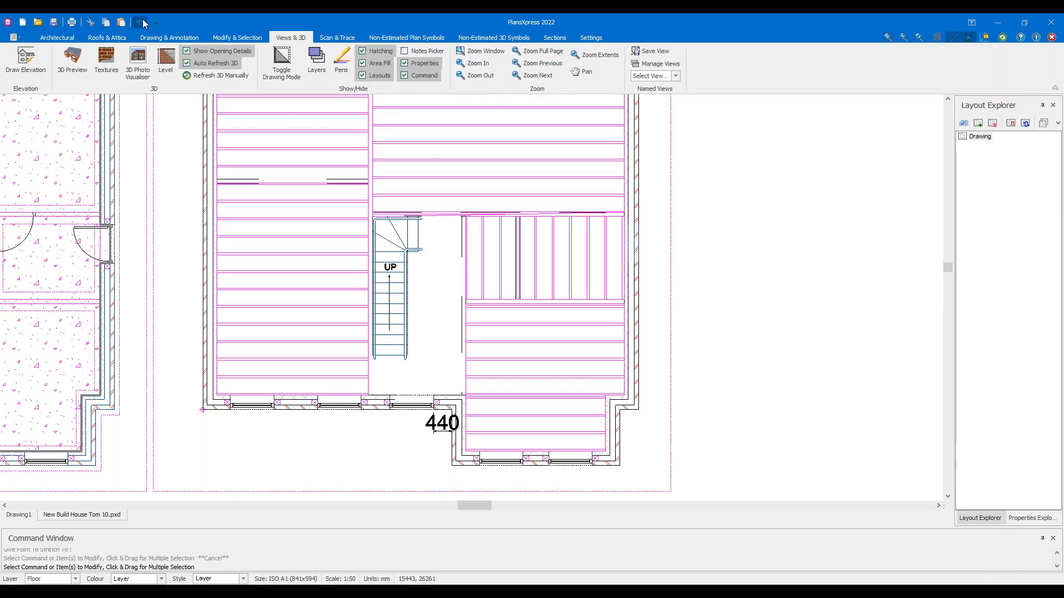
scroll(454, 187, "up", 2)
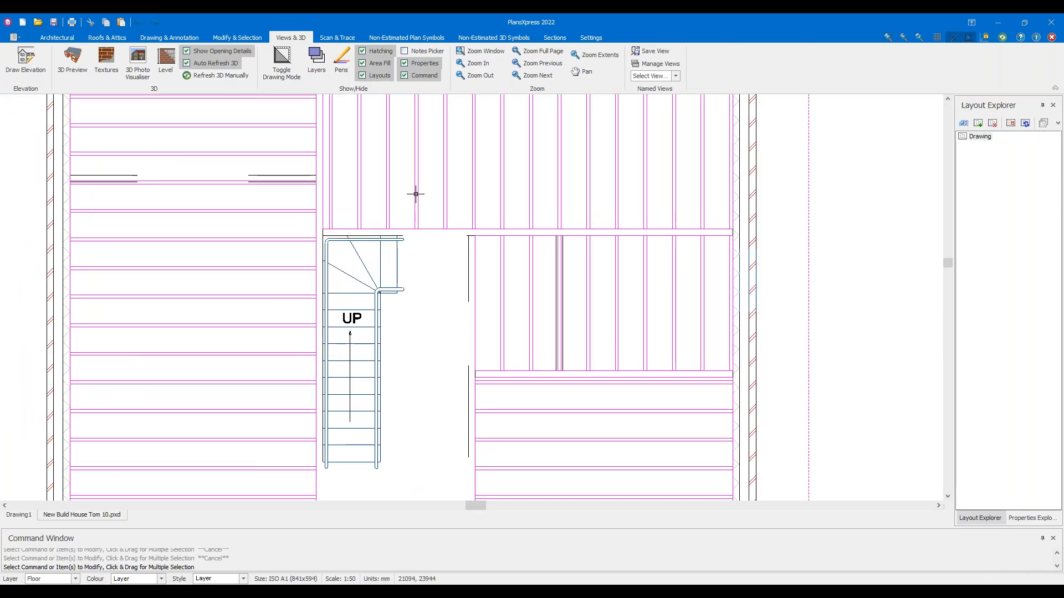
mouse_move(416, 194)
mouse_move(462, 320)
middle_mouse_down()
mouse_move(487, 277)
mouse_move(611, 163)
mouse_move(588, 183)
middle_mouse_up()
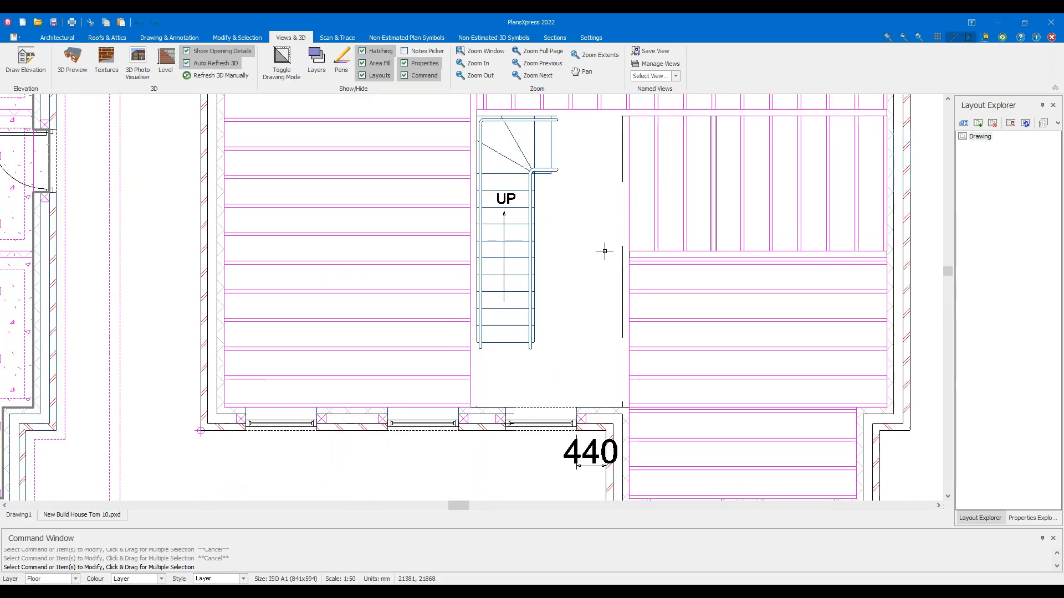
left_click_drag(590, 372, 522, 151)
key("Escape")
left_click_drag(569, 271, 512, 233)
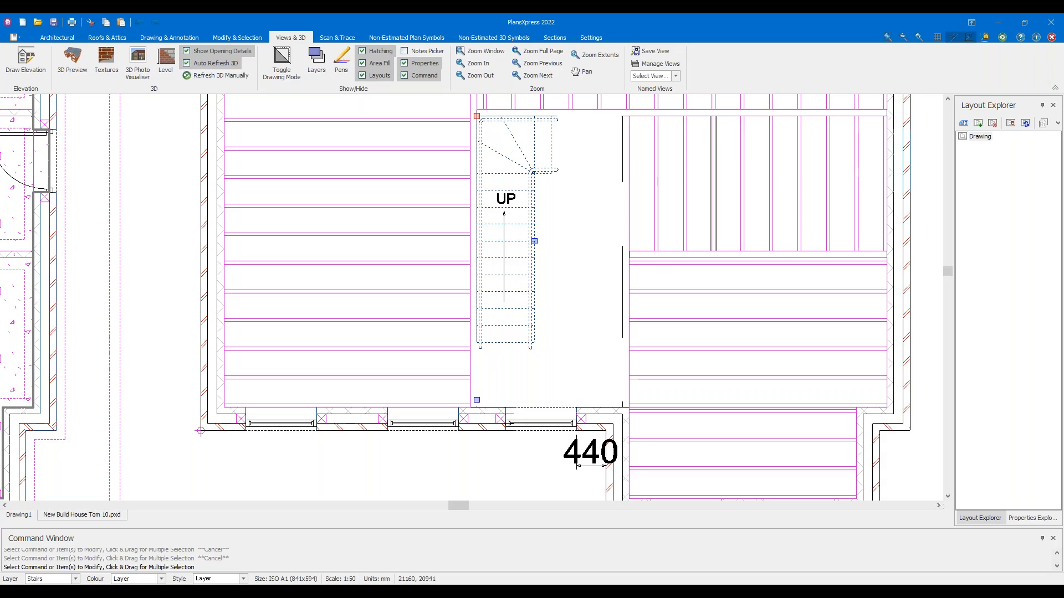
middle_click_drag(567, 260, 646, 246)
scroll(629, 255, "up", 2)
left_click(635, 277)
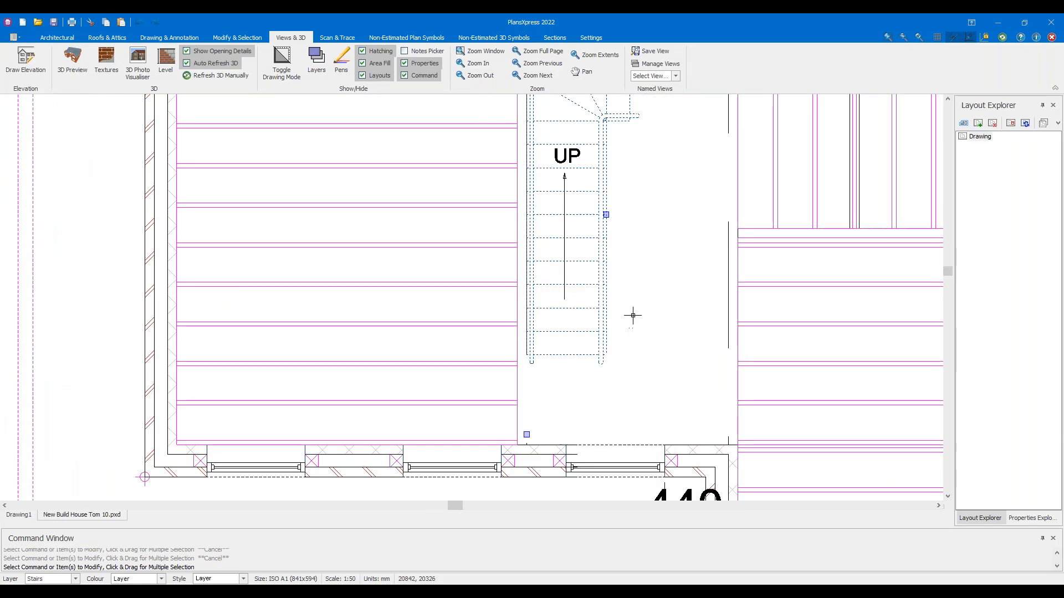
scroll(631, 285, "down", 1)
scroll(623, 294, "up", 1)
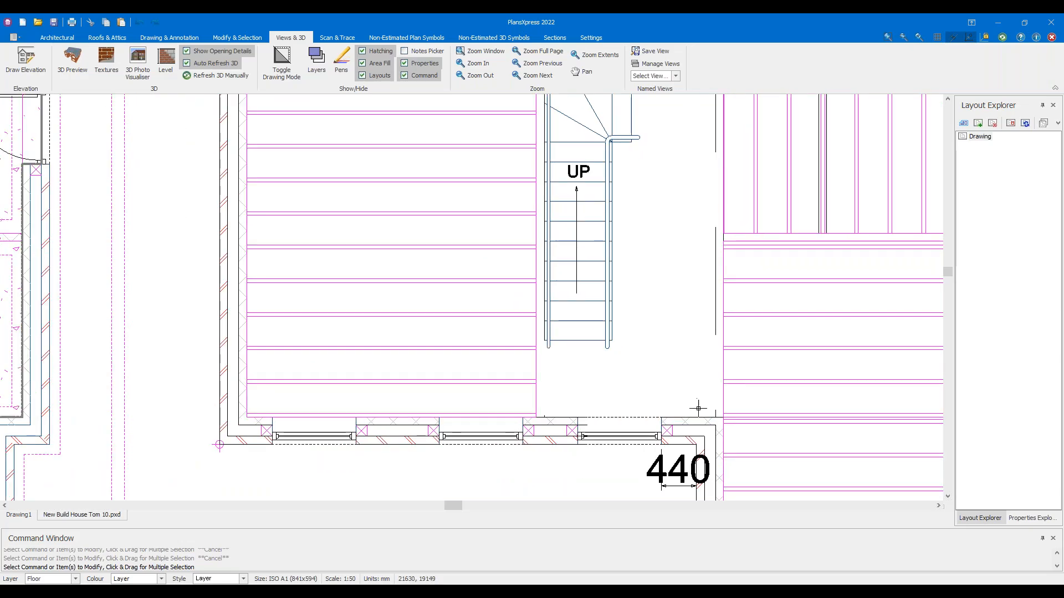
left_click_drag(714, 416, 546, 342)
left_click_drag(469, 337, 549, 421)
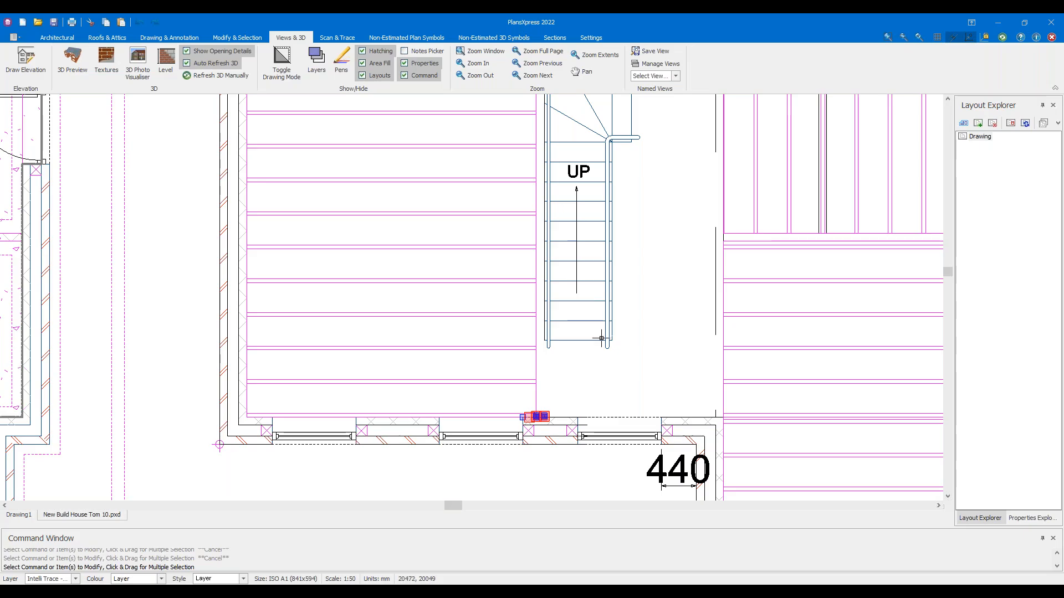
left_click_drag(587, 374, 572, 354)
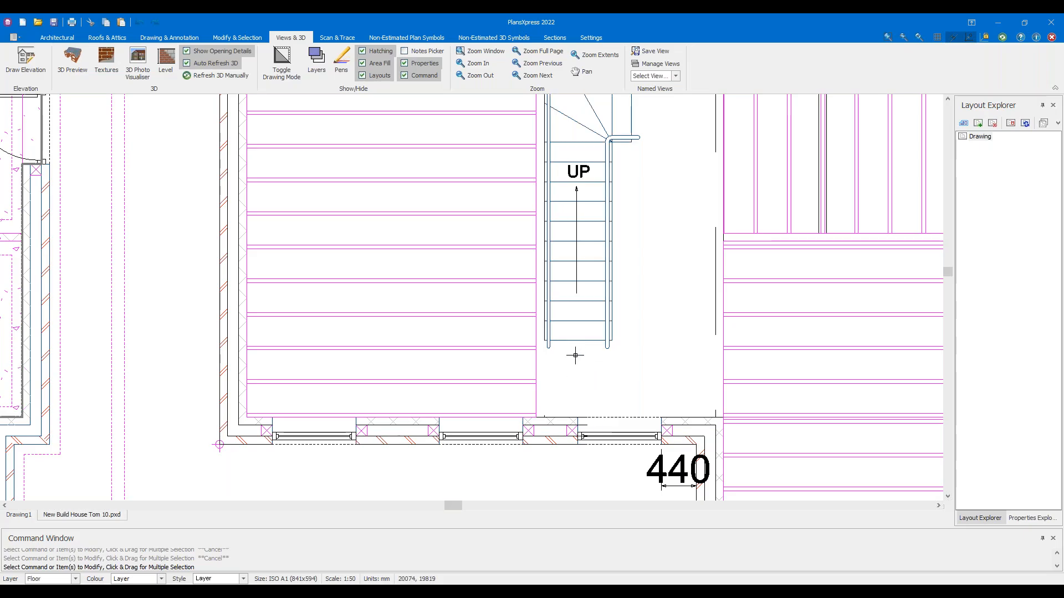
scroll(642, 236, "down", 3)
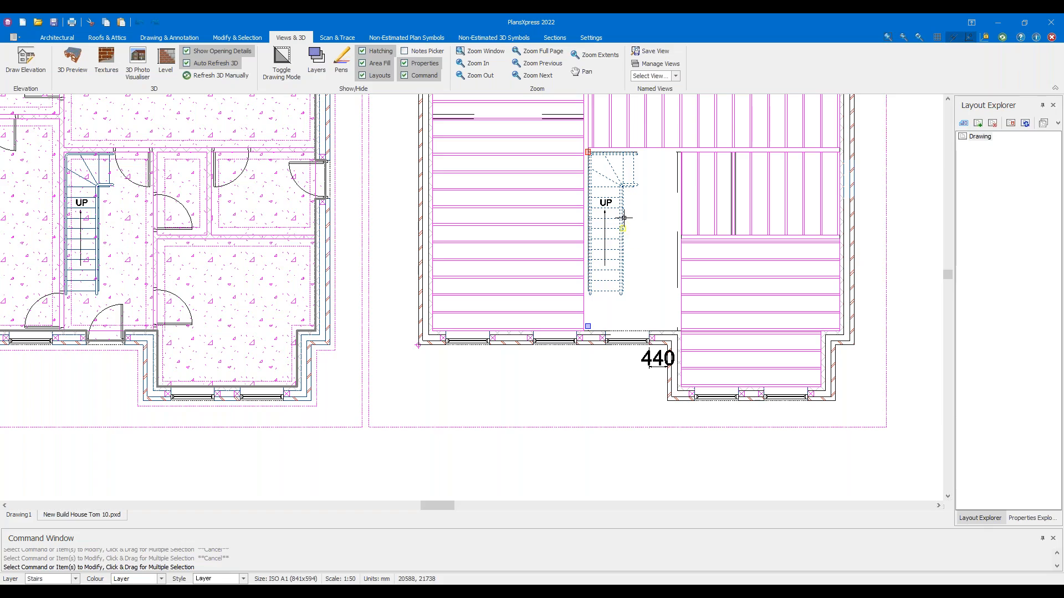
scroll(623, 213, "up", 2)
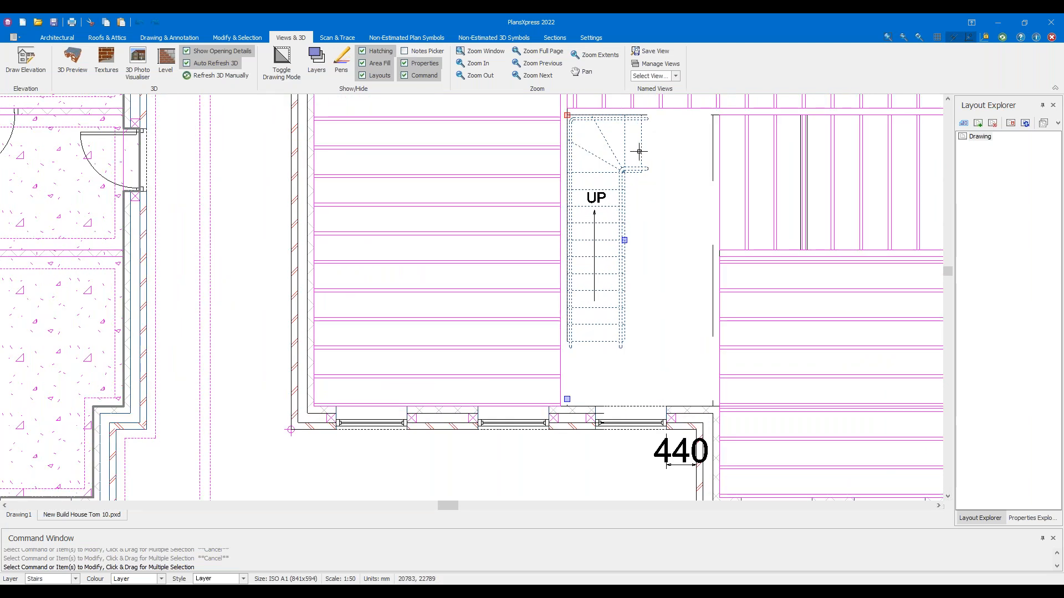
mouse_move(639, 150)
left_click_drag(650, 353, 565, 323)
middle_click_drag(169, 331, 455, 312)
left_click(47, 309)
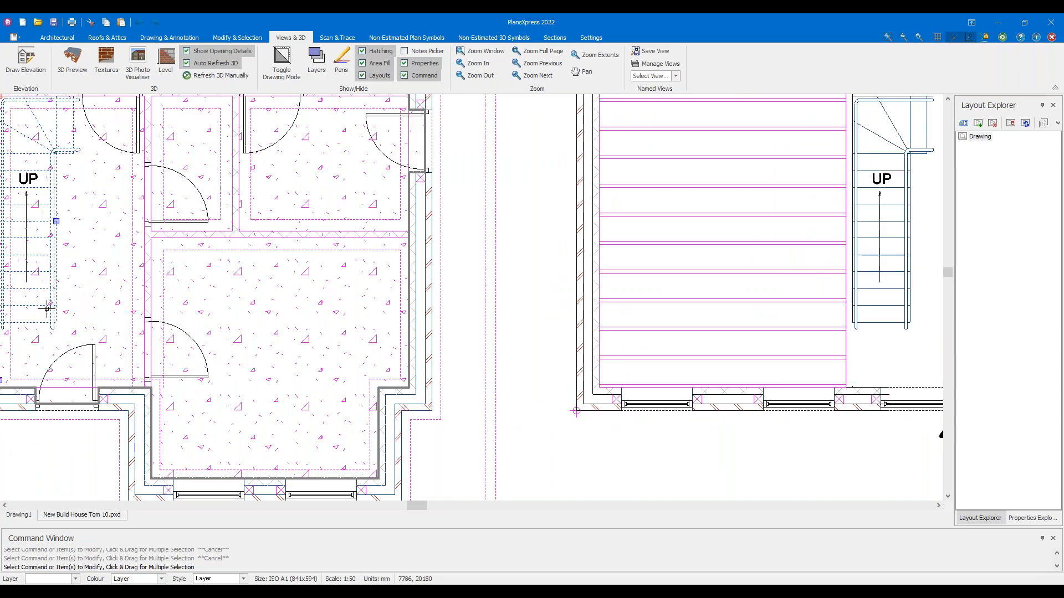
left_click_drag(907, 342, 876, 302)
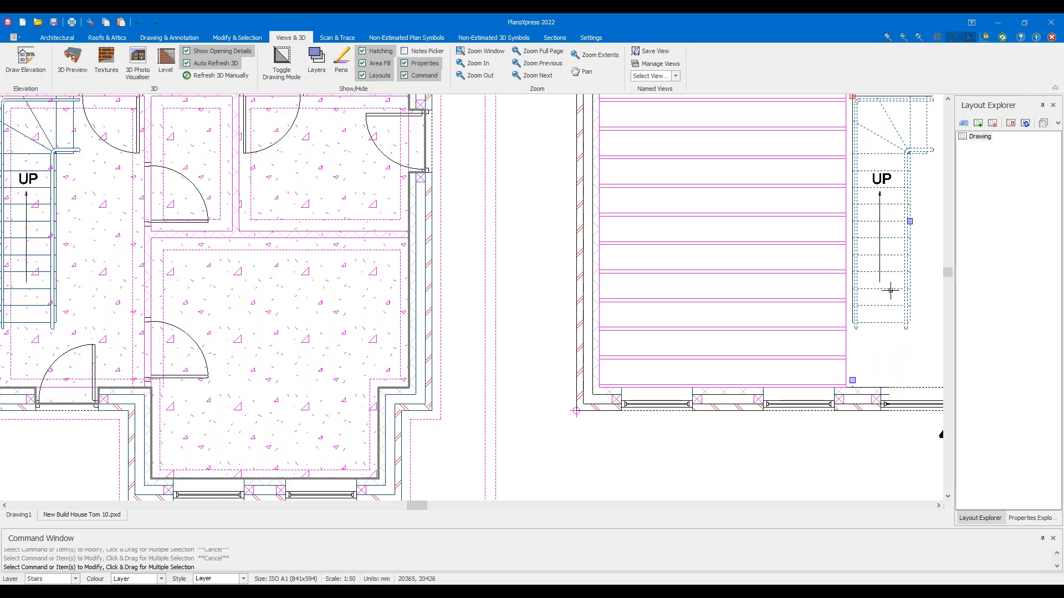
middle_click_drag(890, 291, 630, 309)
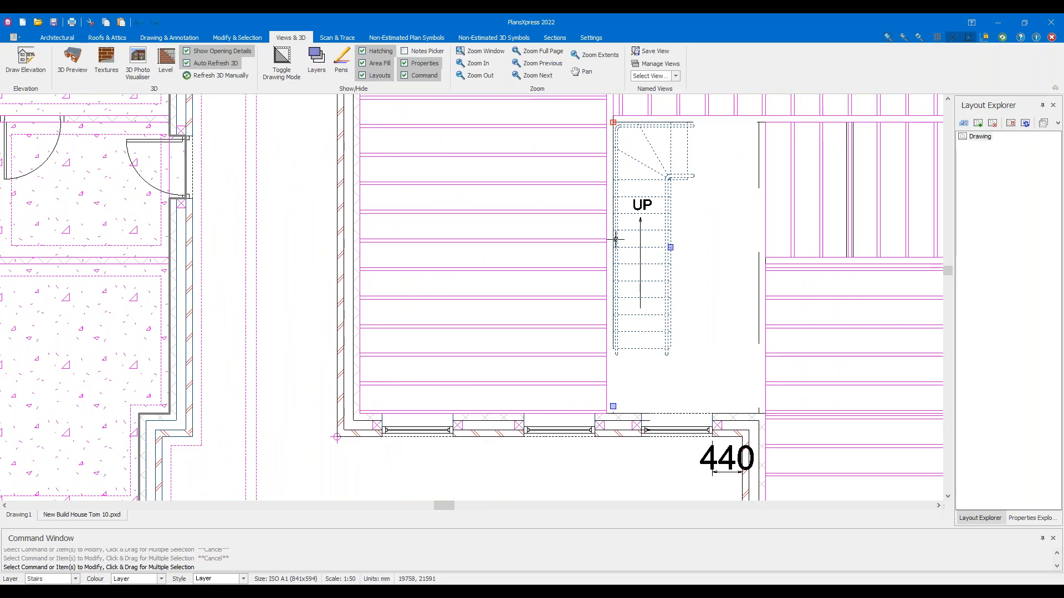
mouse_move(616, 240)
left_click_drag(700, 266, 659, 212)
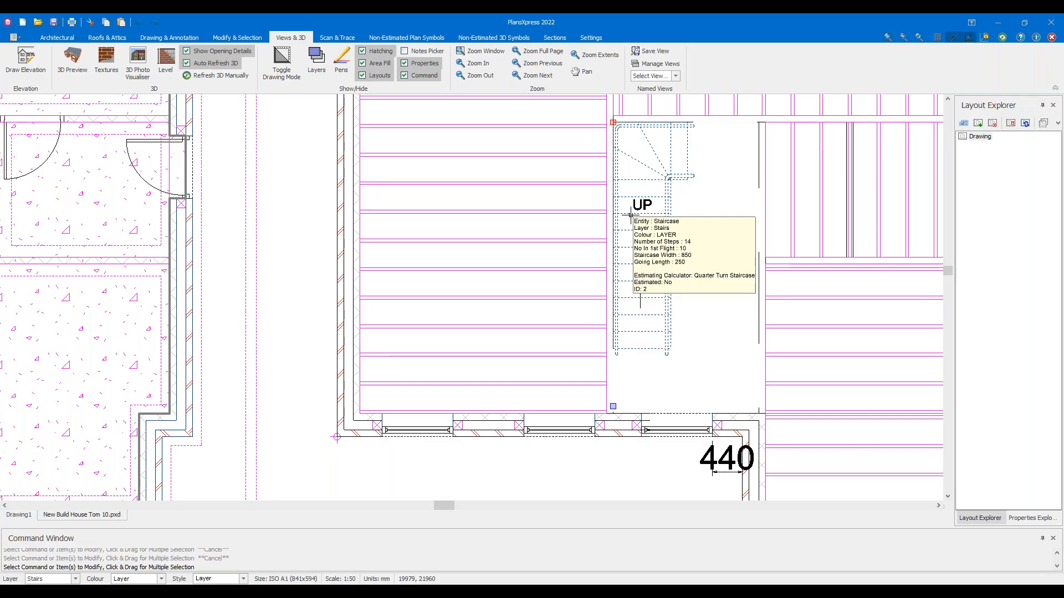
Explode the upper-floor staircase and select its tread, winder and handrail lines to check them
left_click(251, 38)
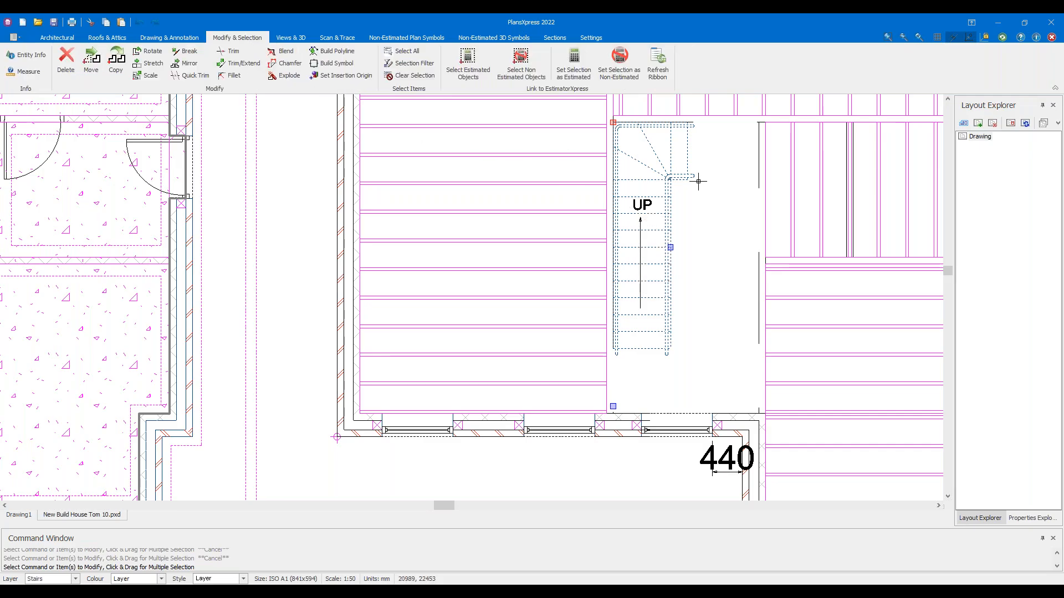
left_click(282, 78)
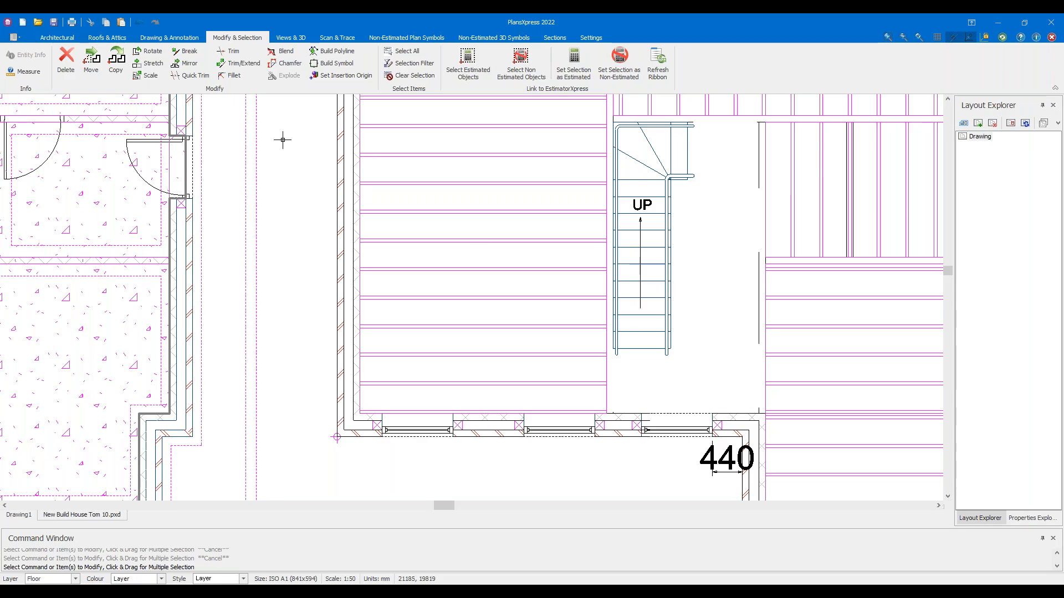
left_click_drag(681, 357, 662, 328)
key("Escape")
left_click_drag(653, 267, 655, 244)
left_click_drag(702, 178, 666, 153)
key("Escape")
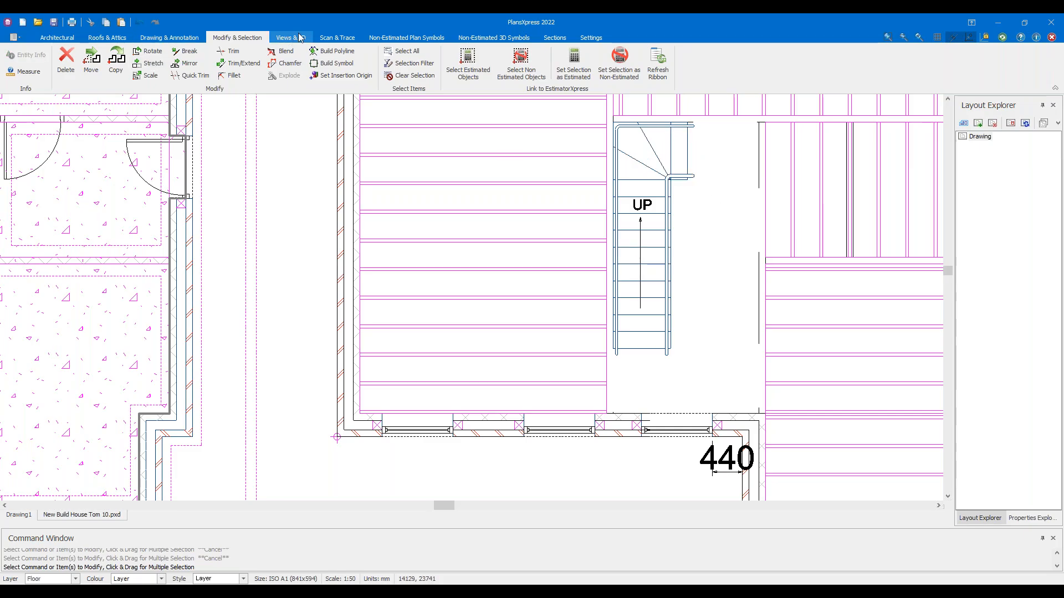
left_click(291, 38)
left_click(73, 62)
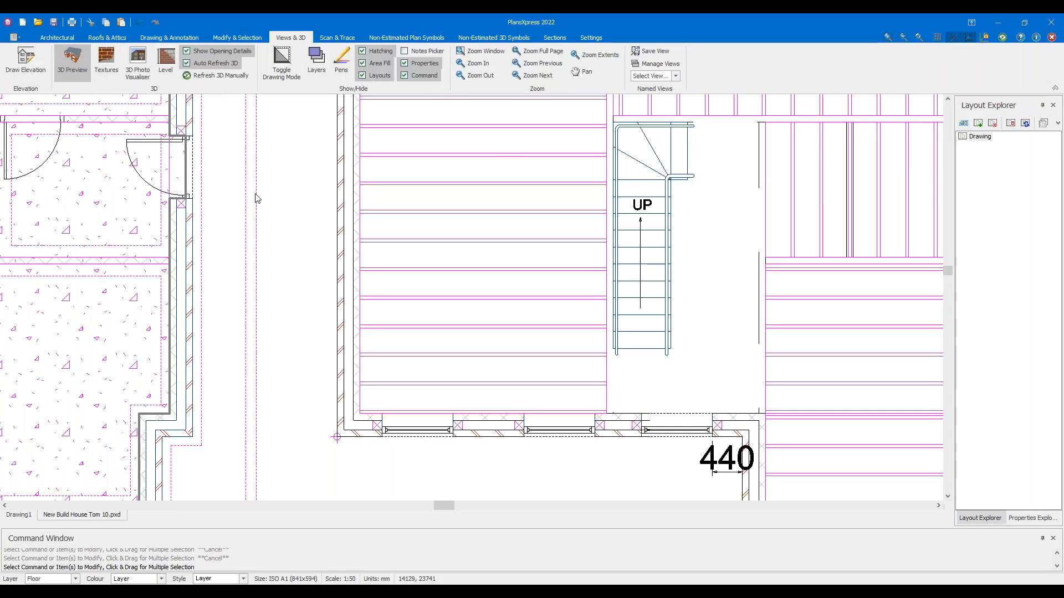
left_click_drag(696, 246, 640, 305)
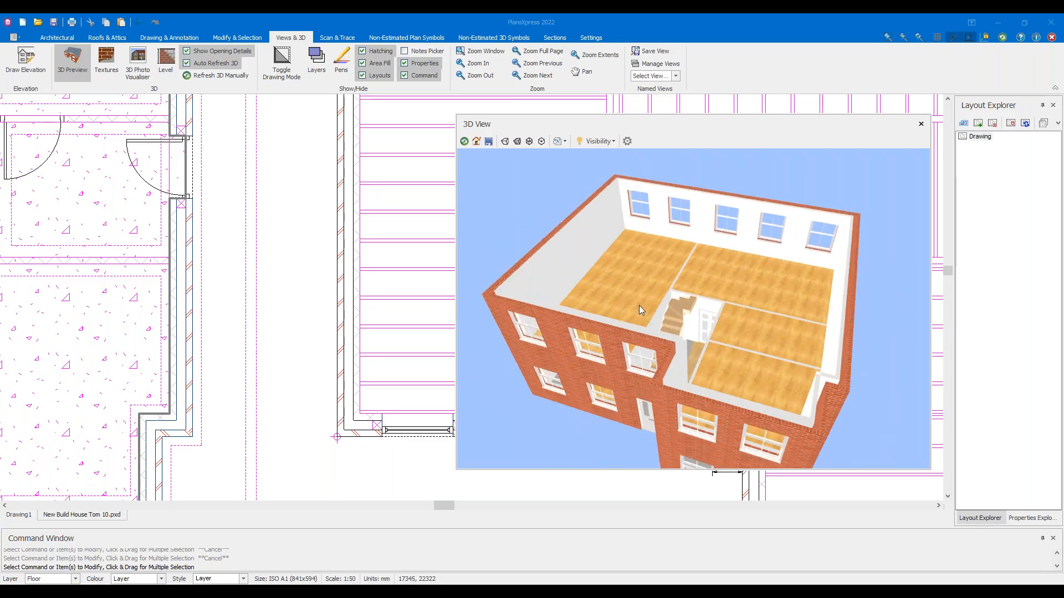
left_click(72, 61)
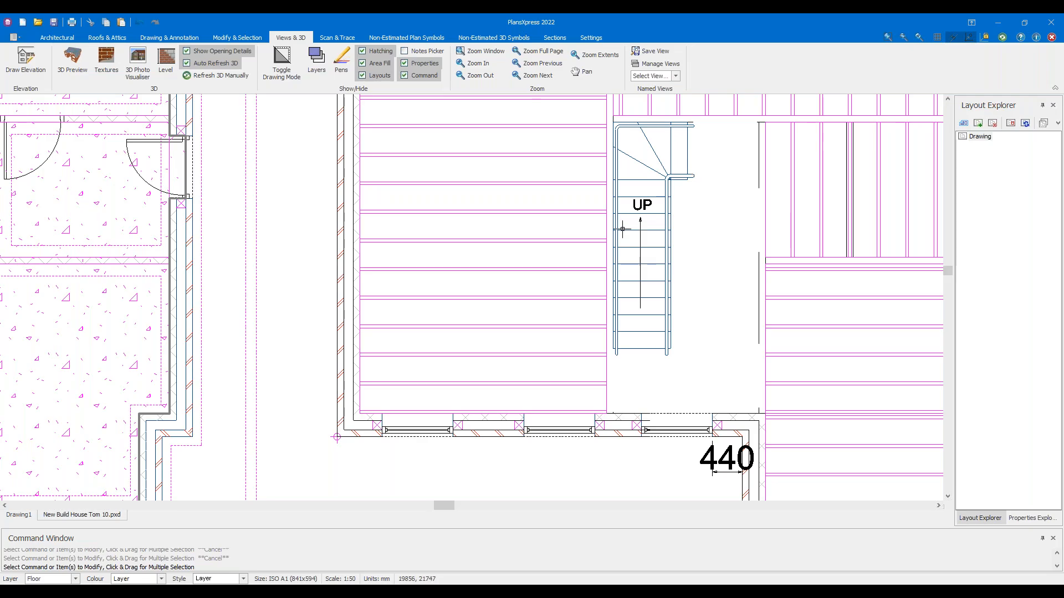
Delete the stair's bottom edge line
scroll(736, 209, "up", 3)
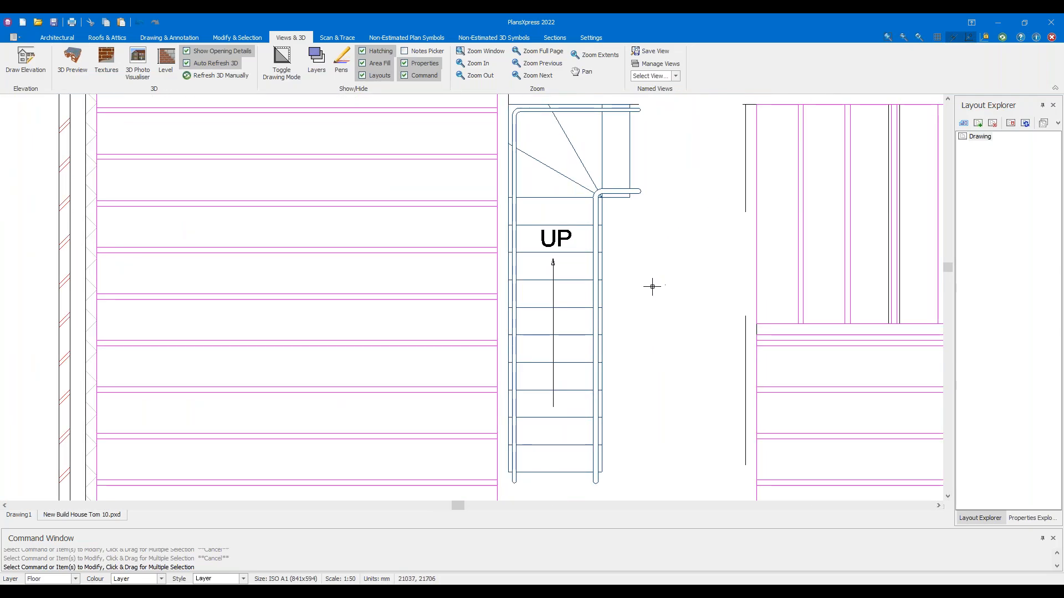
middle_click_drag(649, 325, 665, 180)
scroll(631, 313, "up", 3)
left_click_drag(535, 356, 493, 327)
key("Delete")
Shorten the two right-hand stringer lines up to their top endpoints
scroll(507, 342, "up", 2)
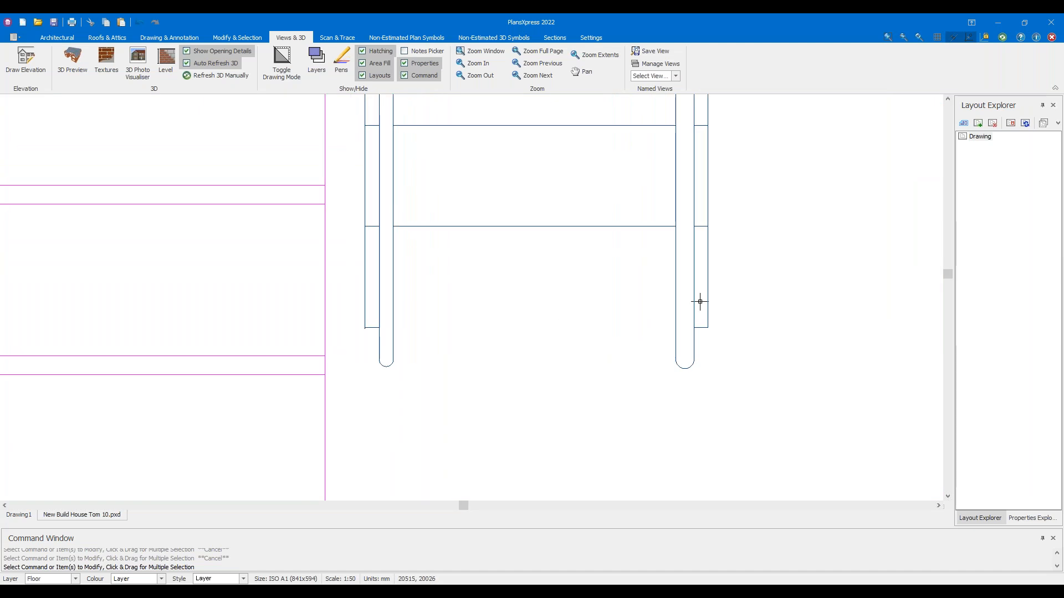
left_click(706, 268)
scroll(553, 277, "down", 3)
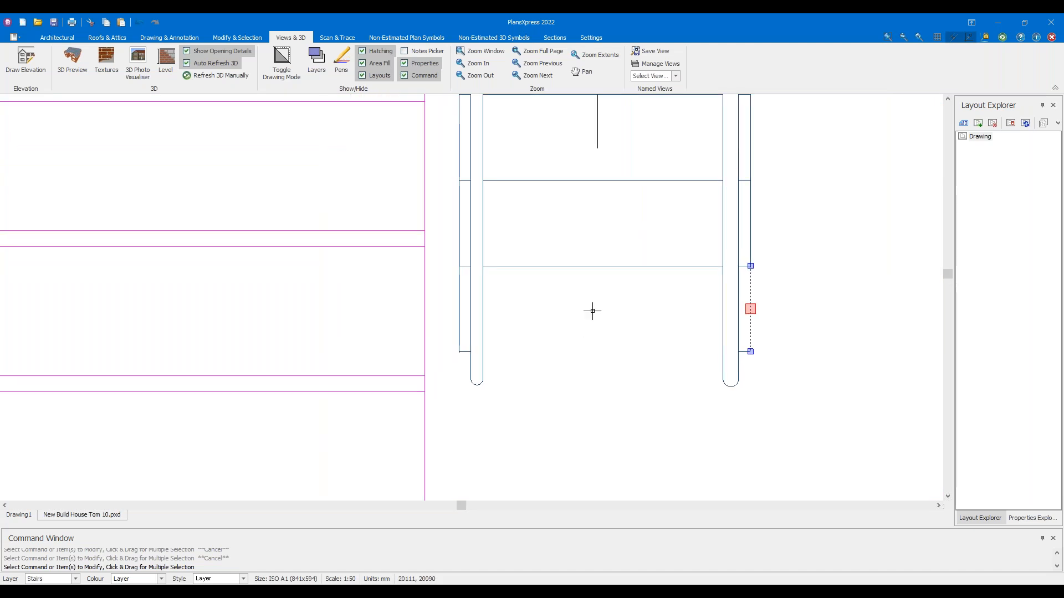
scroll(640, 293, "up", 1)
left_click_drag(723, 304, 443, 292)
scroll(504, 278, "down", 1)
scroll(557, 255, "down", 7)
middle_click_drag(596, 133, 589, 275)
scroll(544, 162, "up", 5)
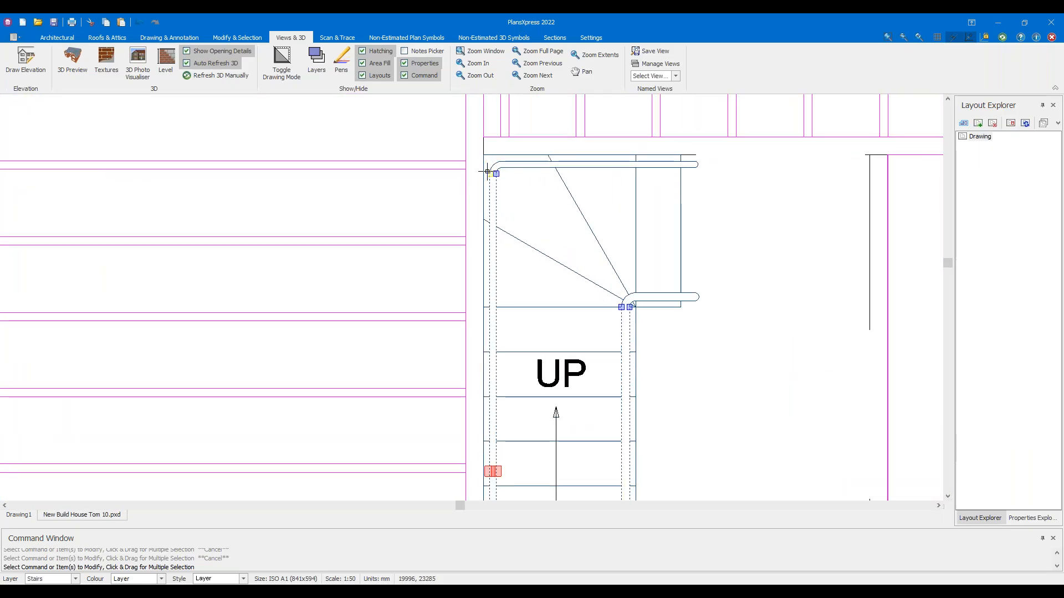
scroll(530, 283, "down", 5)
middle_click_drag(563, 466, 614, 207)
scroll(614, 207, "up", 8)
left_click(581, 228)
left_click(669, 253)
scroll(644, 248, "up", 3)
left_click(703, 341)
left_click(704, 123)
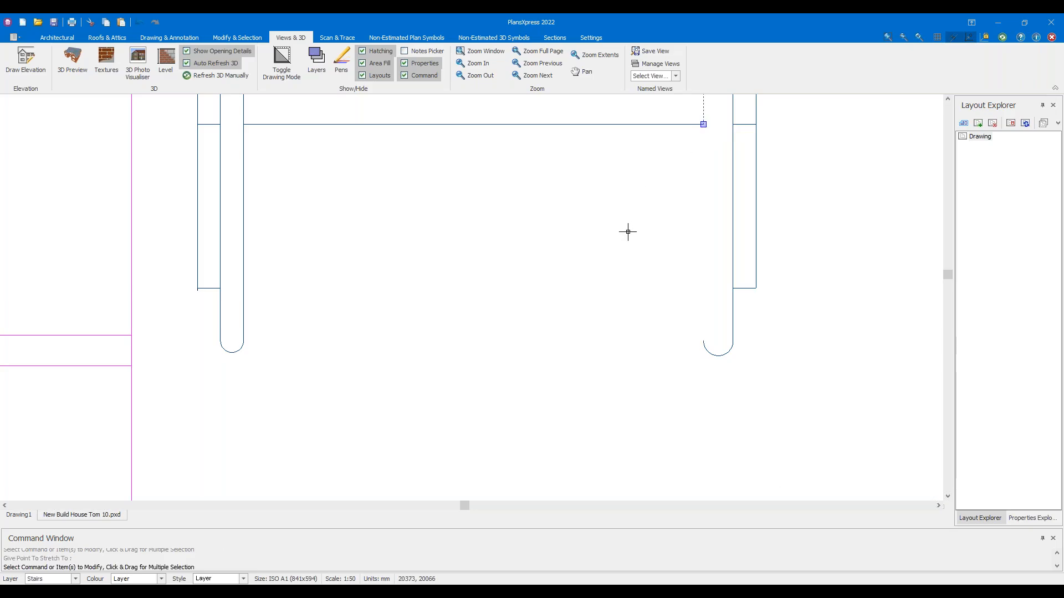
left_click(728, 231)
left_click(727, 343)
left_click(732, 125)
Shorten the two left-hand stair lines up to the endpoint and intersection above
mouse_move(516, 211)
middle_mouse_down()
mouse_move(715, 273)
mouse_move(782, 280)
middle_mouse_up()
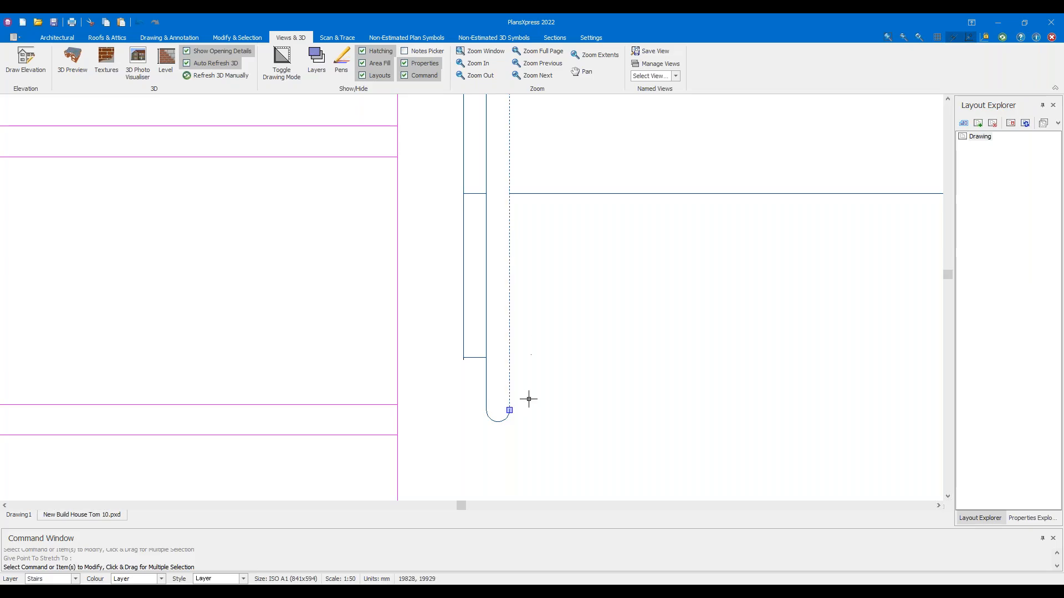
key("Escape")
left_click(507, 284)
left_click(510, 410)
left_click(520, 193)
left_click(487, 260)
left_click(487, 410)
left_click(483, 192)
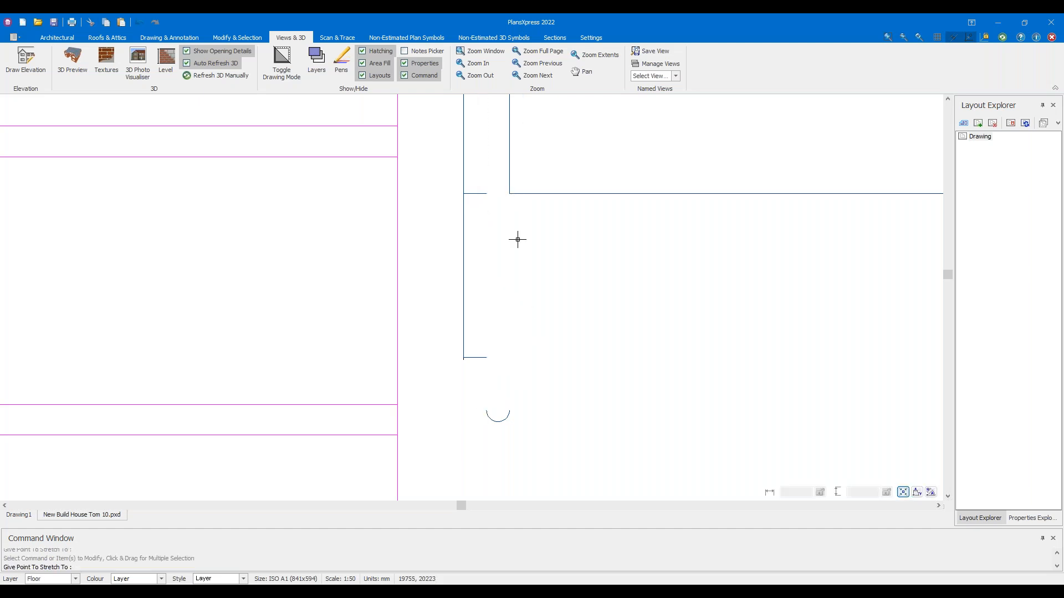
scroll(555, 268, "down", 3)
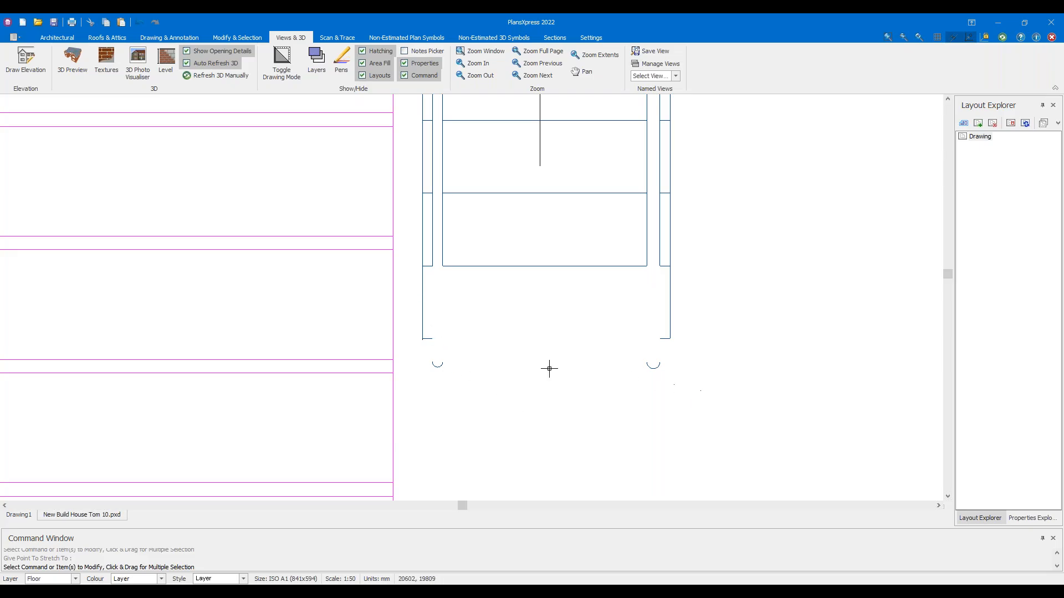
Delete the two wall-end lines beneath the stair
left_click_drag(411, 307, 707, 387)
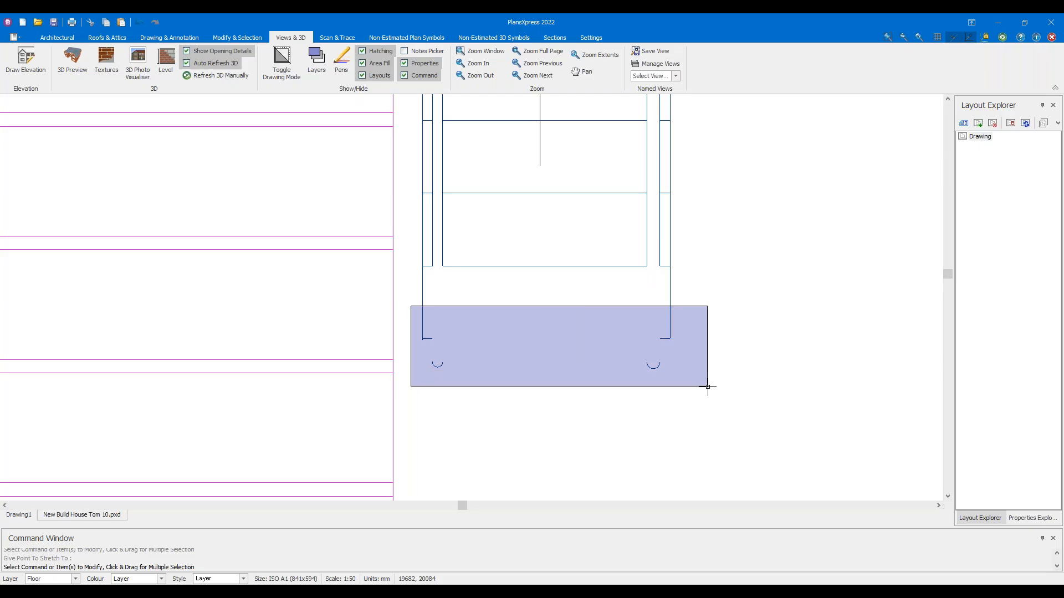
left_click_drag(707, 386, 409, 277)
key("Escape")
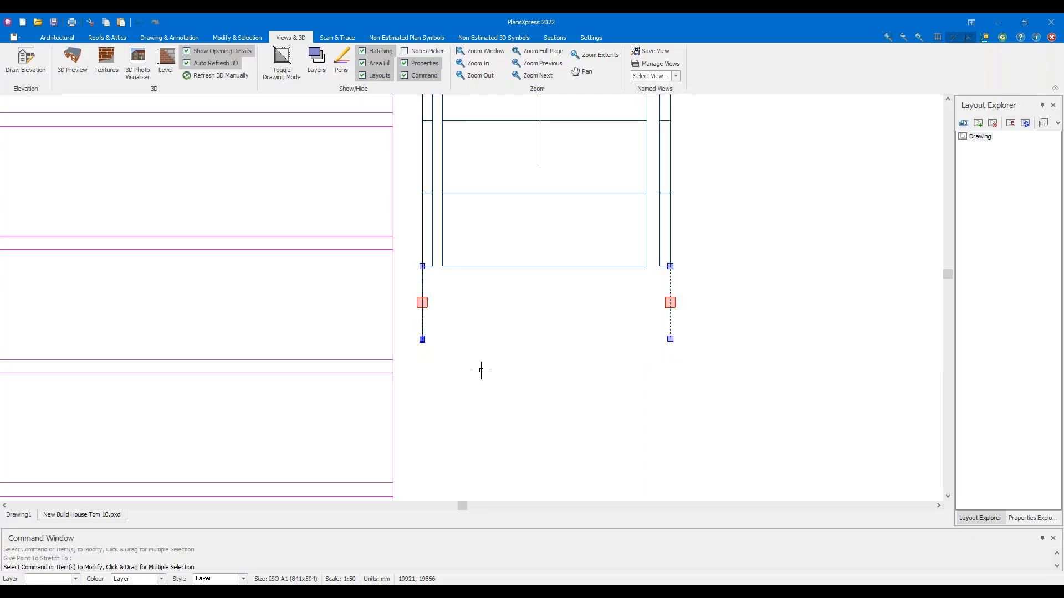
key("Delete")
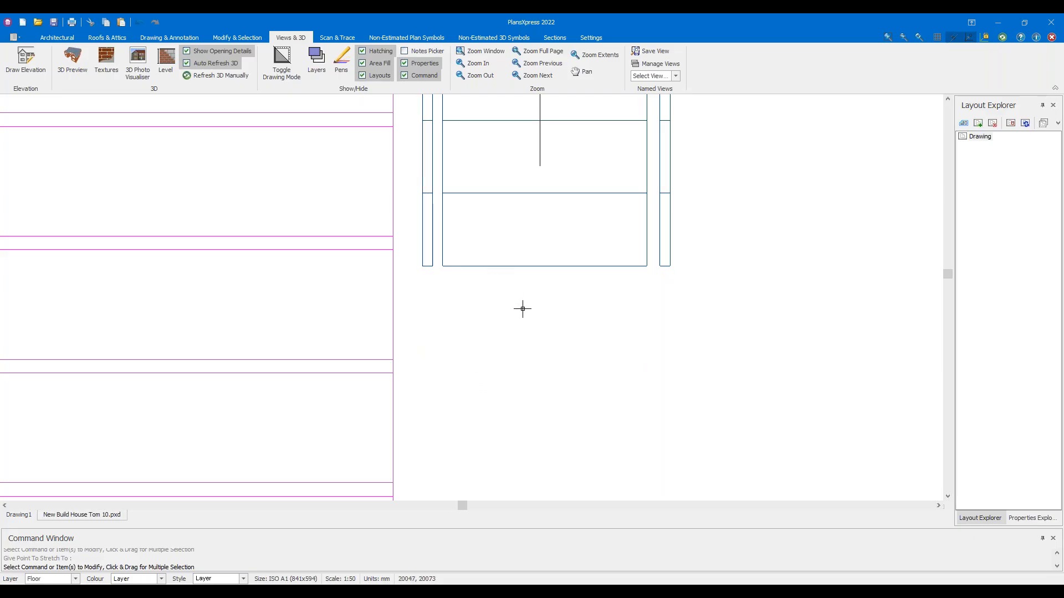
Stretch both ends of the stair's bottom line outward to full width
scroll(498, 270, "up", 3)
scroll(373, 248, "up", 2)
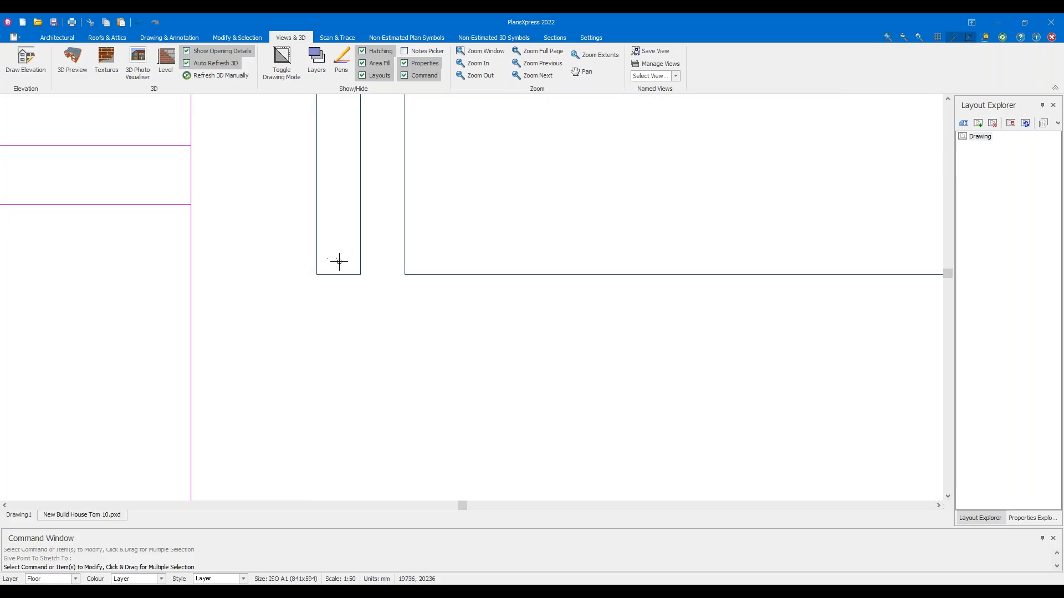
scroll(713, 346, "down", 2)
left_click_drag(763, 353, 690, 278)
scroll(773, 340, "right", 2)
left_click(850, 309)
left_click(880, 309)
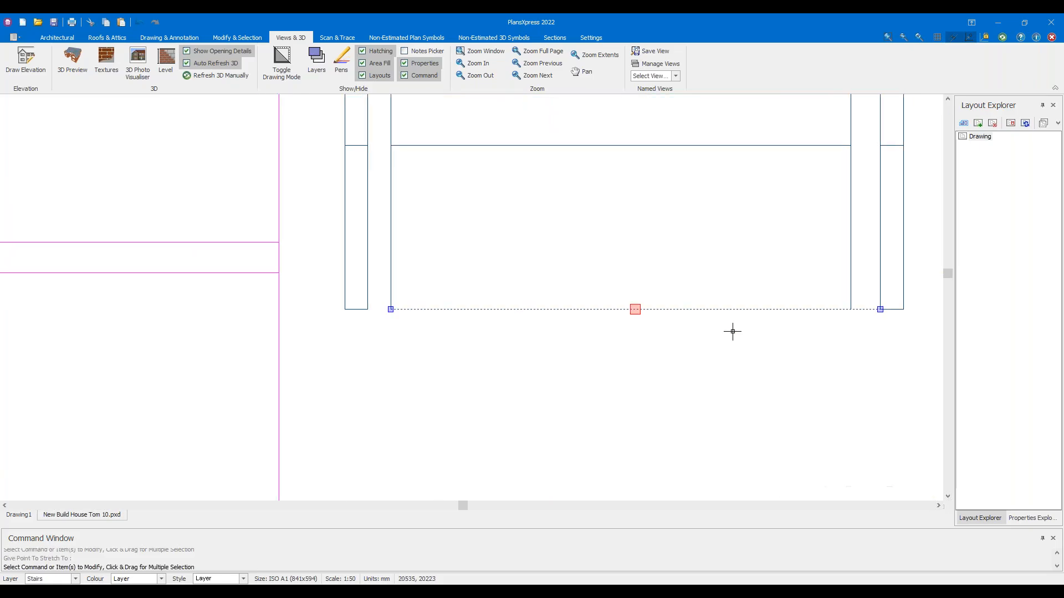
left_click(390, 311)
left_click(367, 310)
key("Escape")
scroll(587, 364, "down", 10)
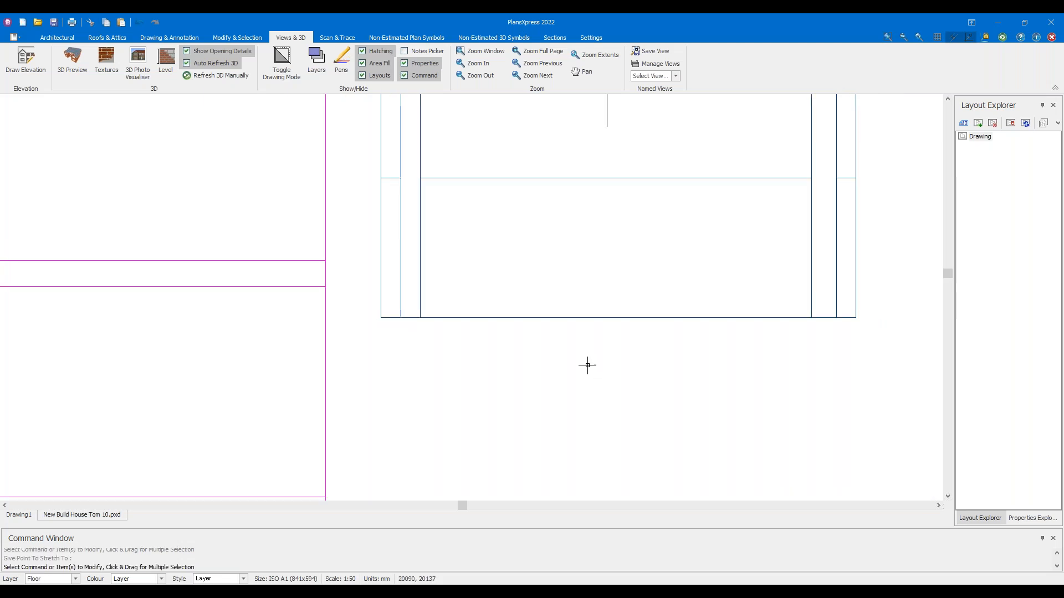
scroll(586, 334, "down", 1)
scroll(626, 281, "up", 1)
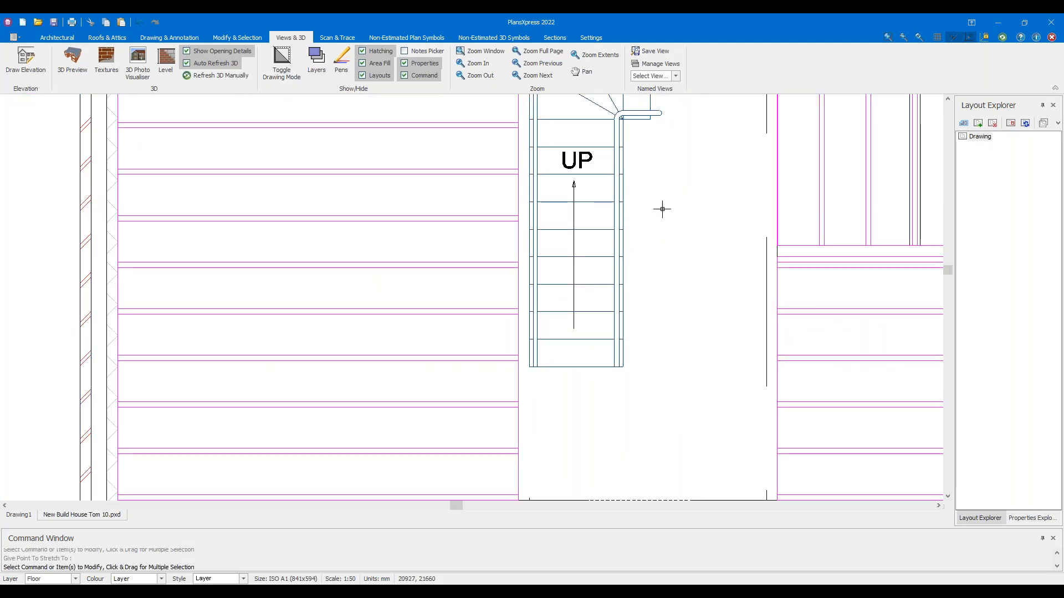
scroll(549, 307, "down", 1)
scroll(603, 252, "up", 1)
Move the direction arrow's ends to the lower tread midpoint and perpendicular to the top tread
scroll(516, 233, "up", 1)
left_click_drag(569, 262, 551, 258)
left_click(555, 205)
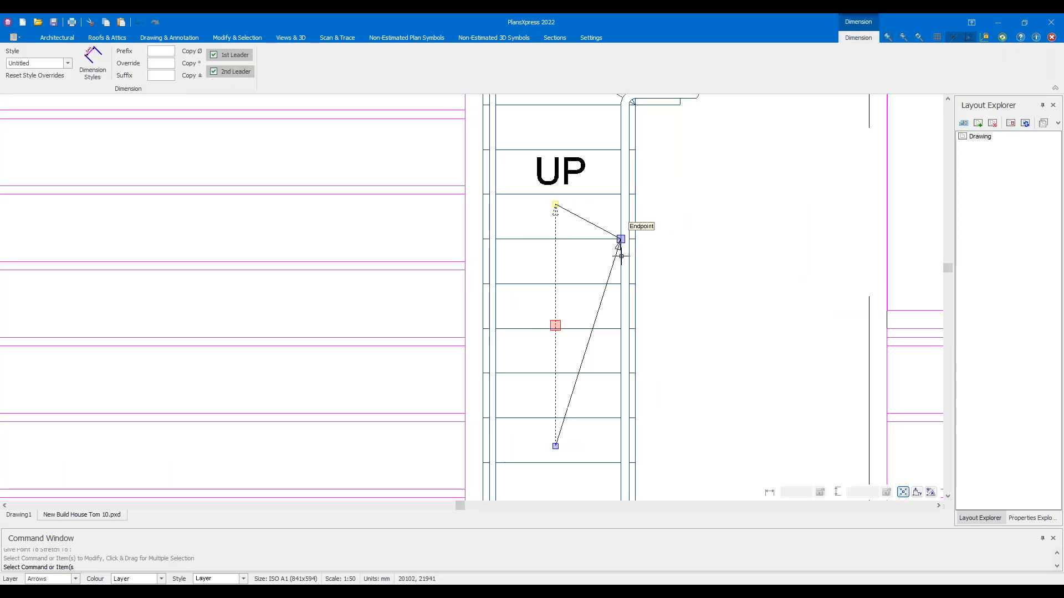
middle_click_drag(586, 449, 580, 375)
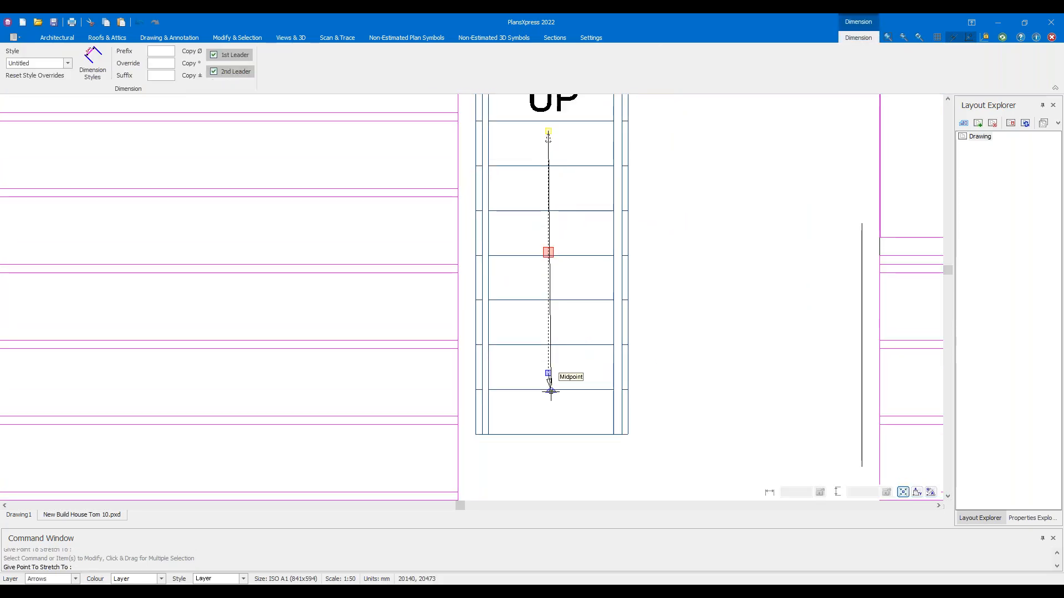
scroll(549, 382, "up", 4)
left_click(550, 390)
scroll(554, 354, "down", 1)
left_click(549, 350)
middle_click_drag(534, 140, 555, 317)
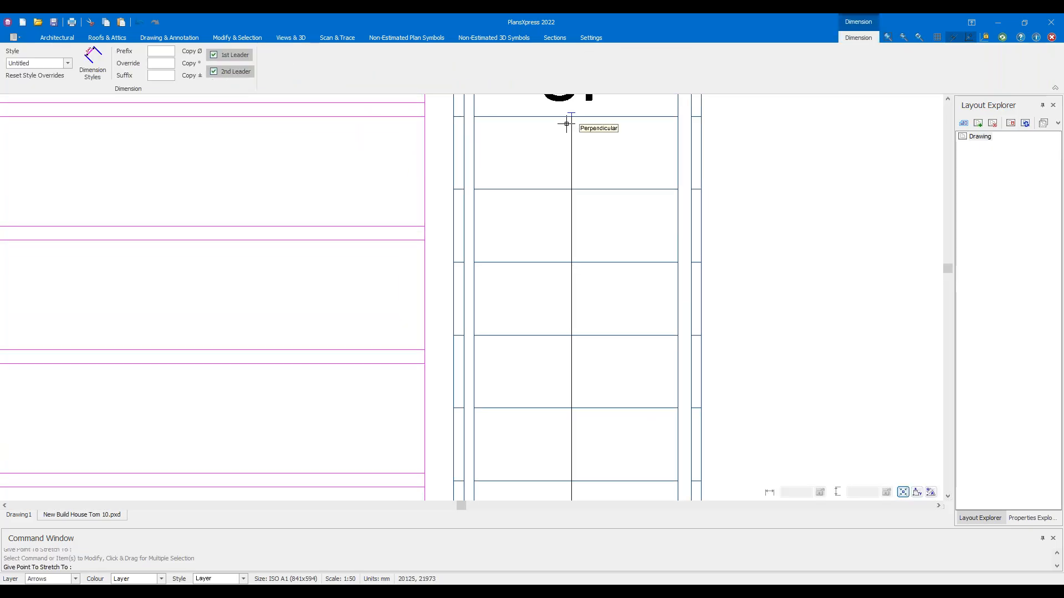
left_click(566, 123)
Reposition the arrowhead end and shorten the arrow's top end along the flight
middle_click_drag(590, 471, 587, 317)
left_click(571, 397)
left_click(569, 365)
middle_click_drag(584, 175, 588, 331)
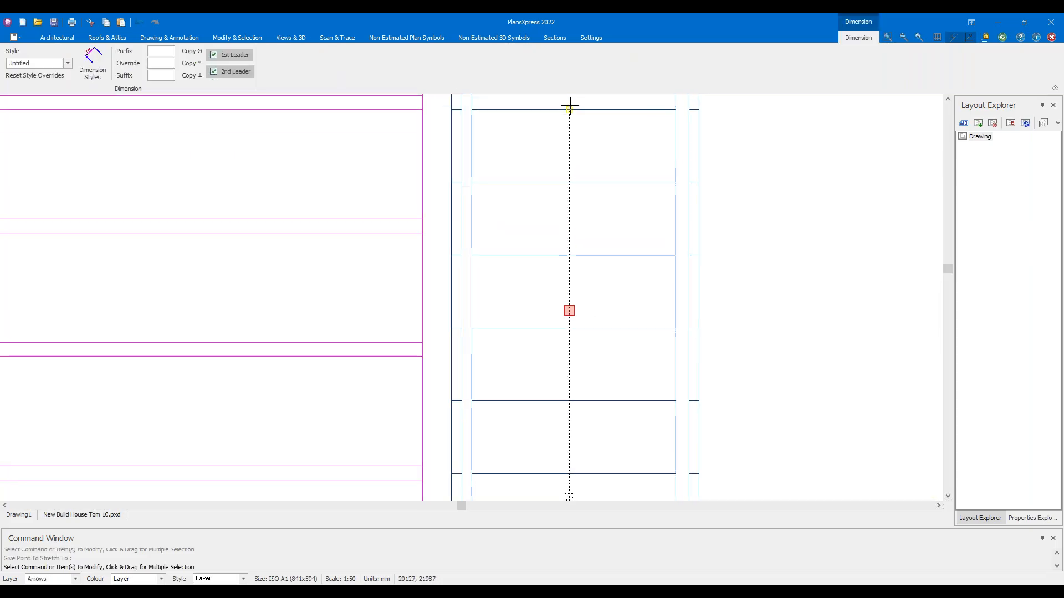
left_click(571, 107)
left_click(568, 144)
scroll(604, 201, "down", 3)
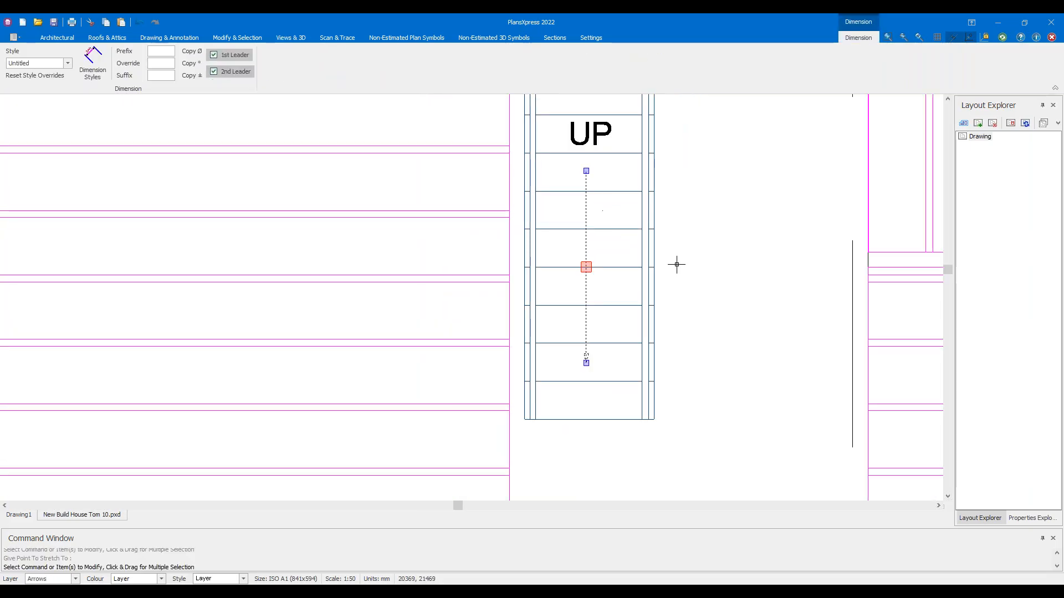
key("Escape")
scroll(576, 232, "up", 5)
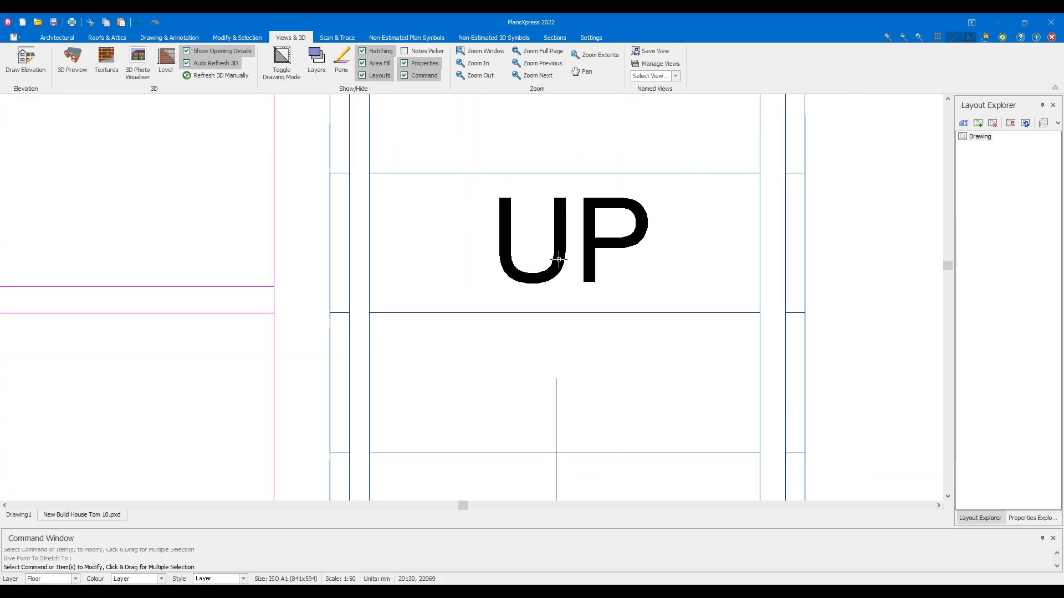
Change the stair label text from UP to Down and recentre it in its tread
double_click(558, 258)
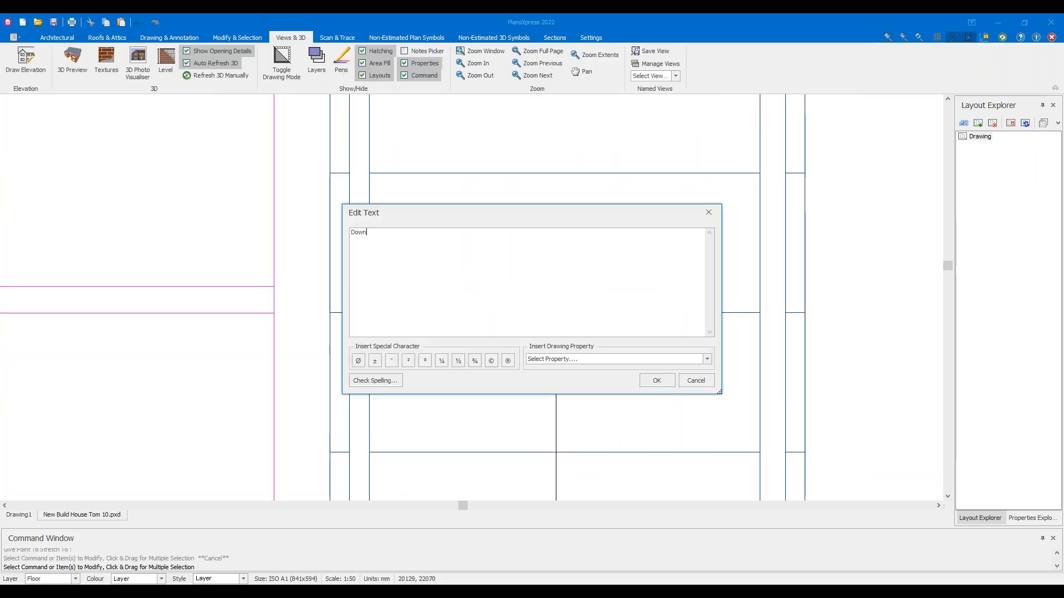
left_click(656, 381)
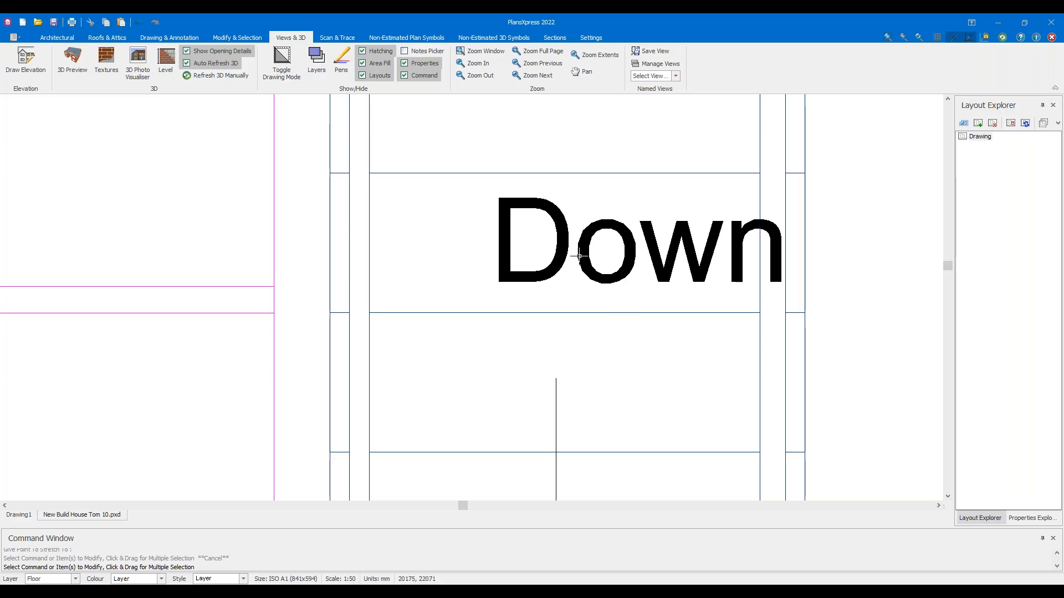
left_click(489, 281)
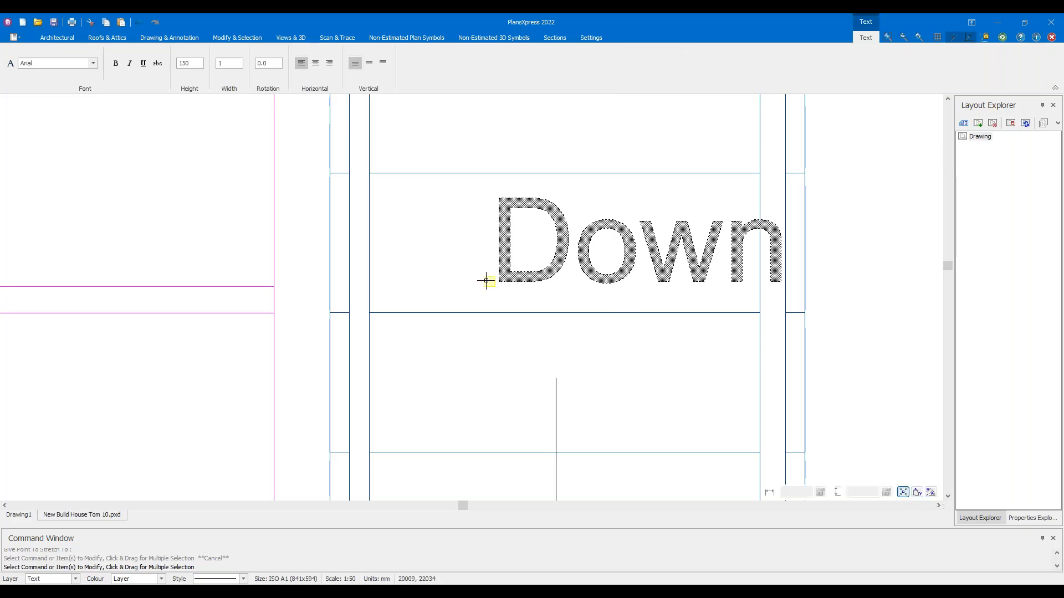
left_click(413, 287)
left_click(463, 387)
scroll(462, 387, "down", 3)
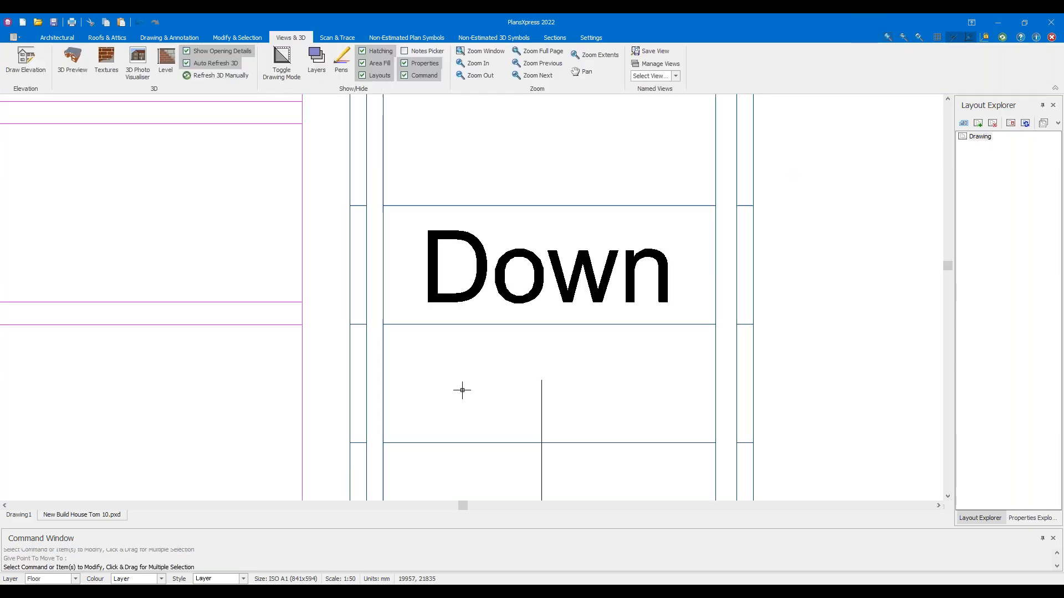
scroll(461, 388, "down", 2)
middle_click_drag(561, 427, 550, 291)
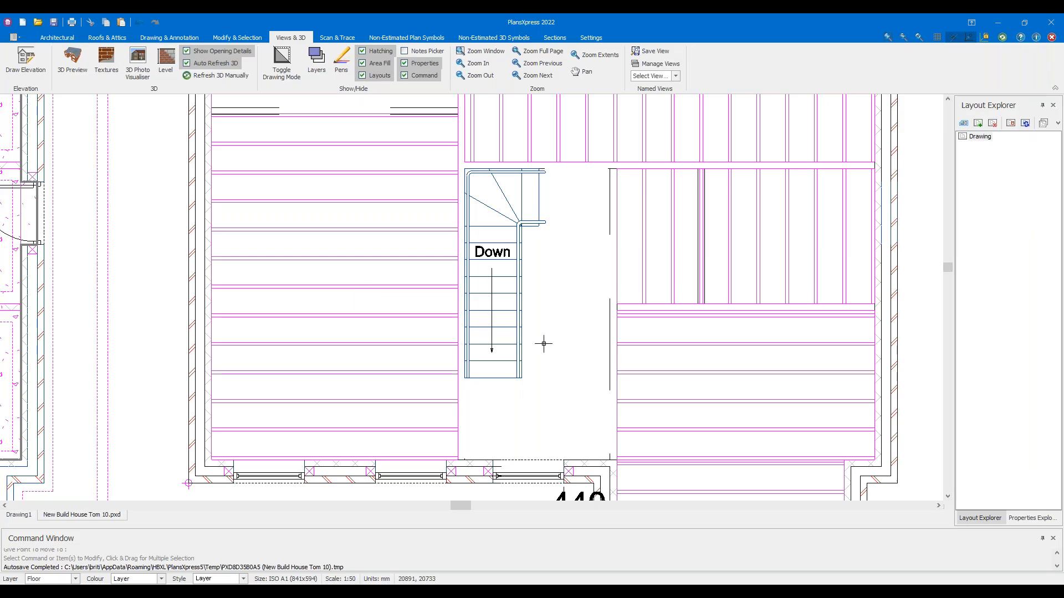
Start the Rectangular Suspended Floor tool from the architectural Flooring tools
scroll(564, 314, "up", 1)
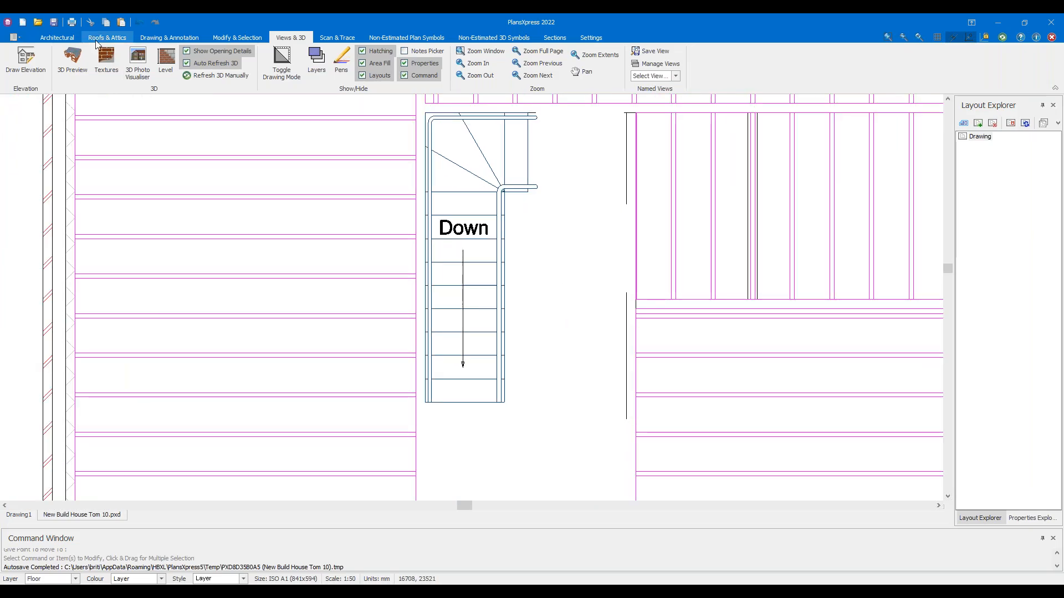
left_click(66, 38)
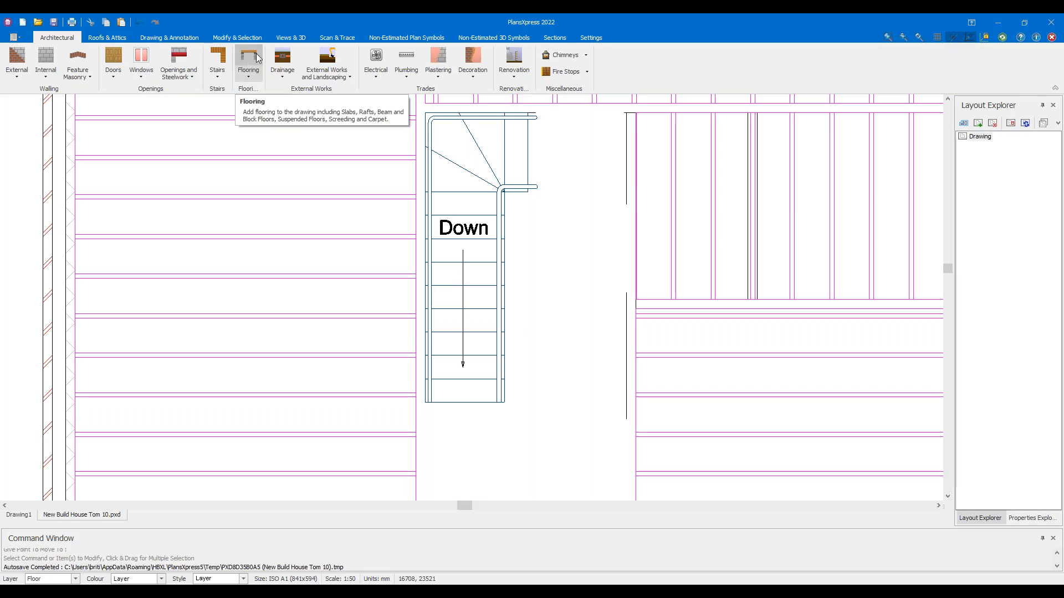
left_click(252, 57)
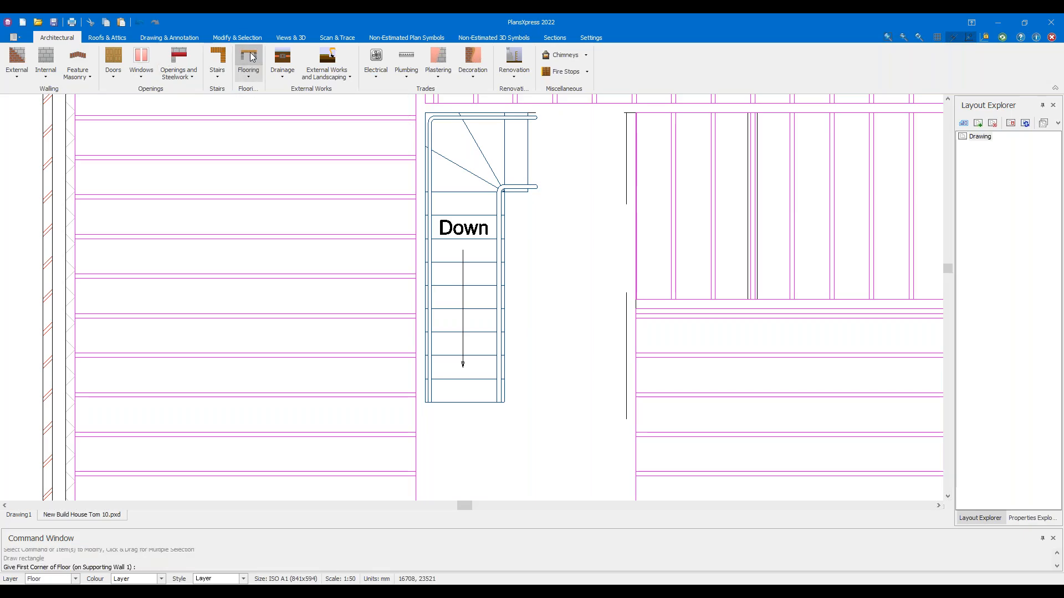
scroll(488, 344, "down", 1)
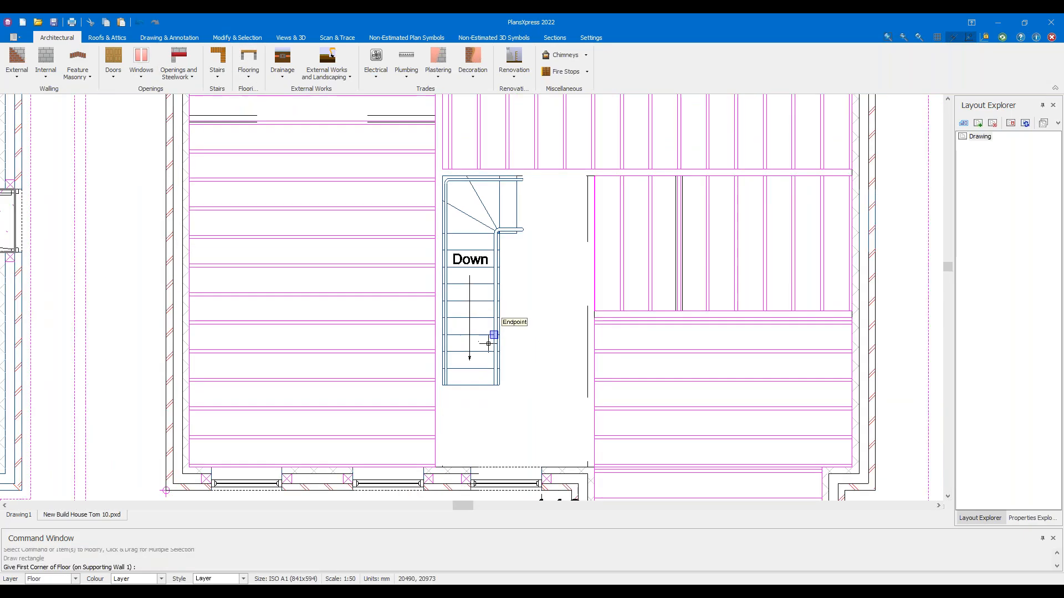
scroll(525, 413, "up", 3)
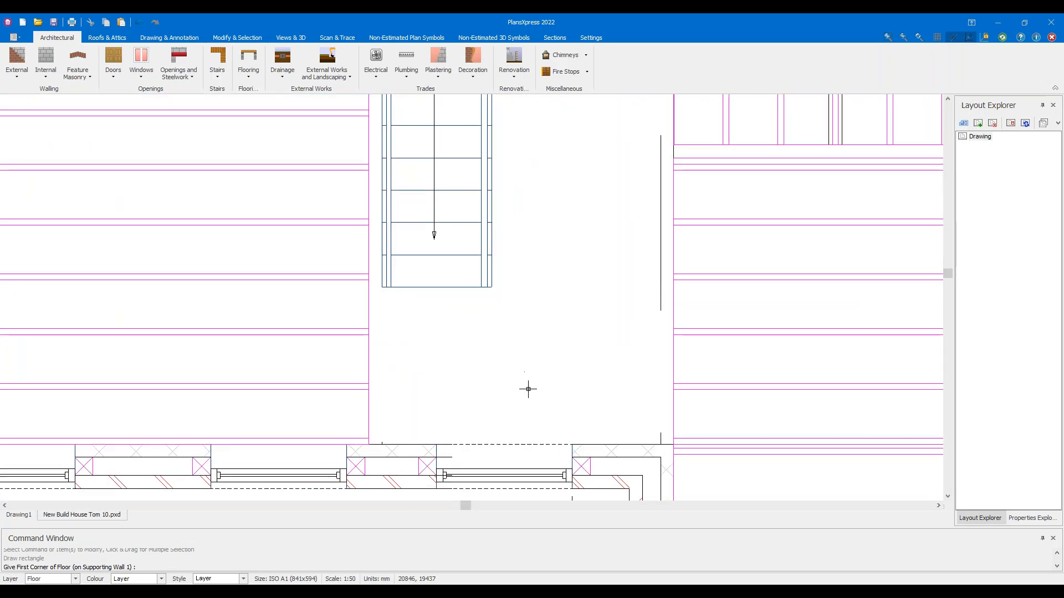
scroll(535, 327, "down", 2)
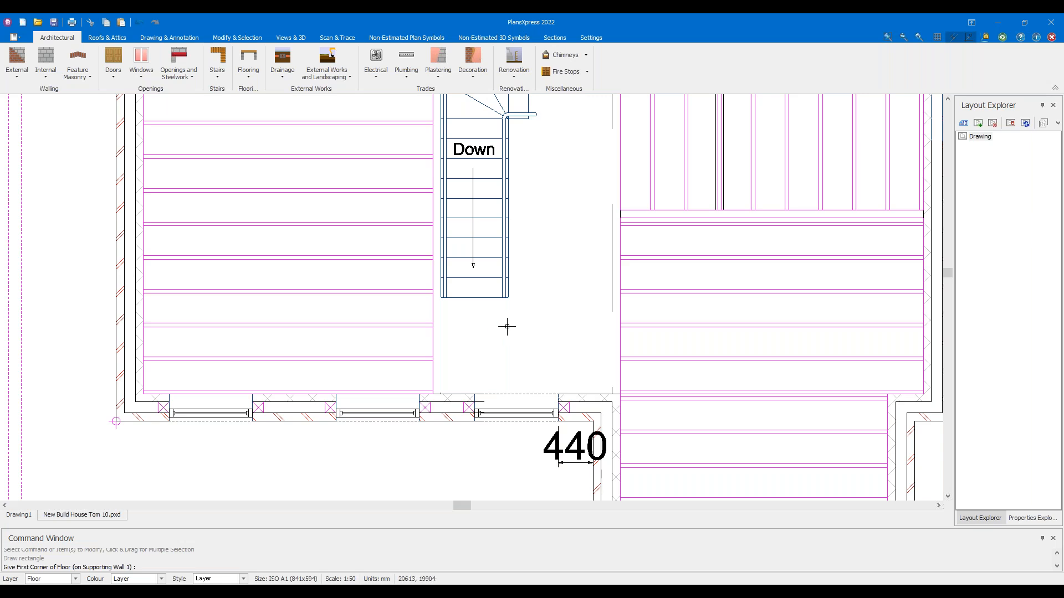
scroll(482, 335, "up", 2)
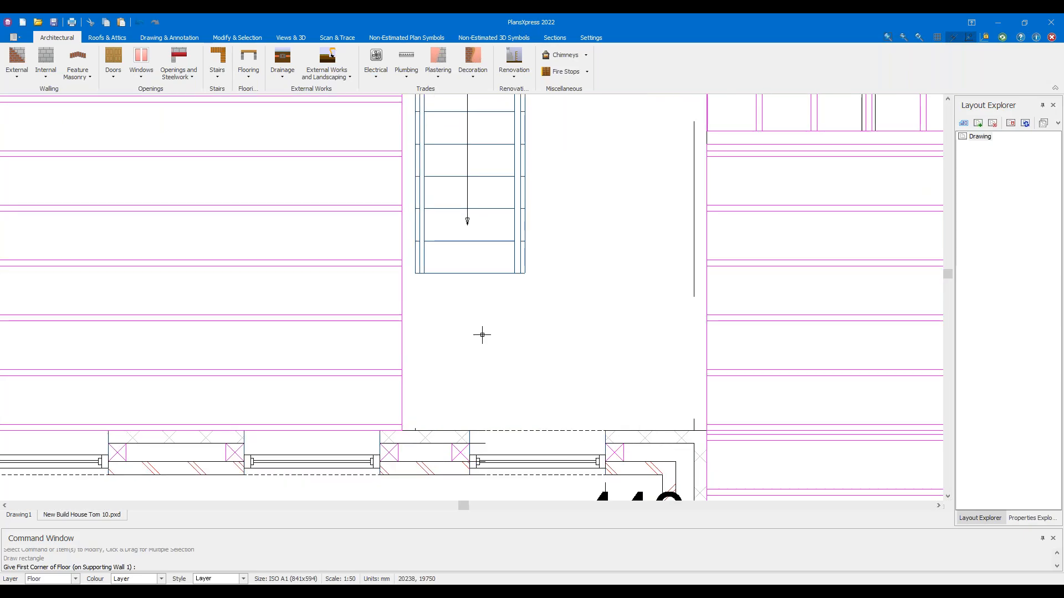
scroll(482, 335, "up", 2)
scroll(482, 334, "down", 2)
scroll(431, 303, "up", 1)
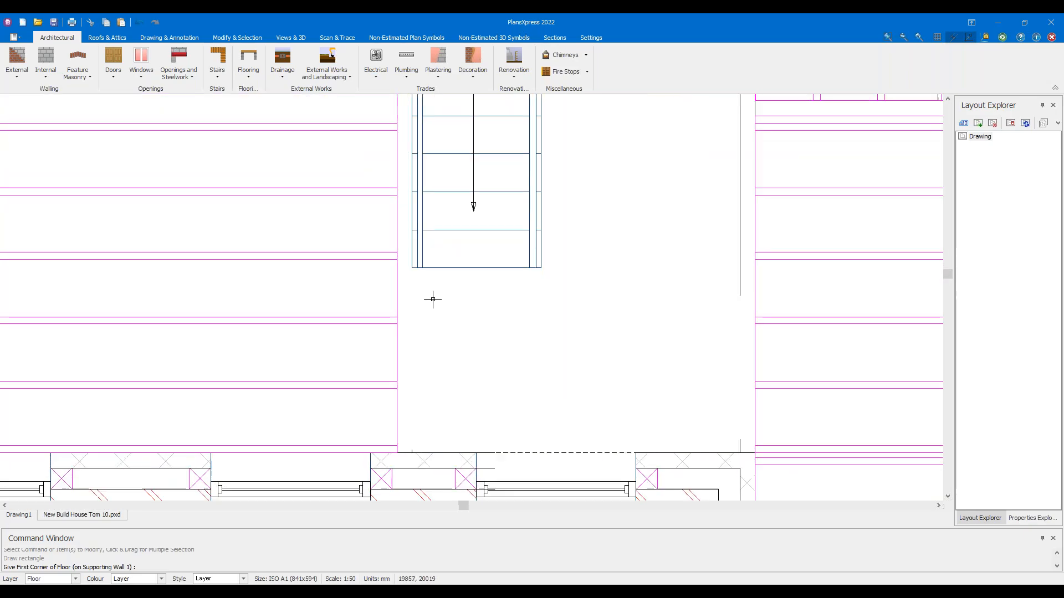
scroll(434, 302, "up", 1)
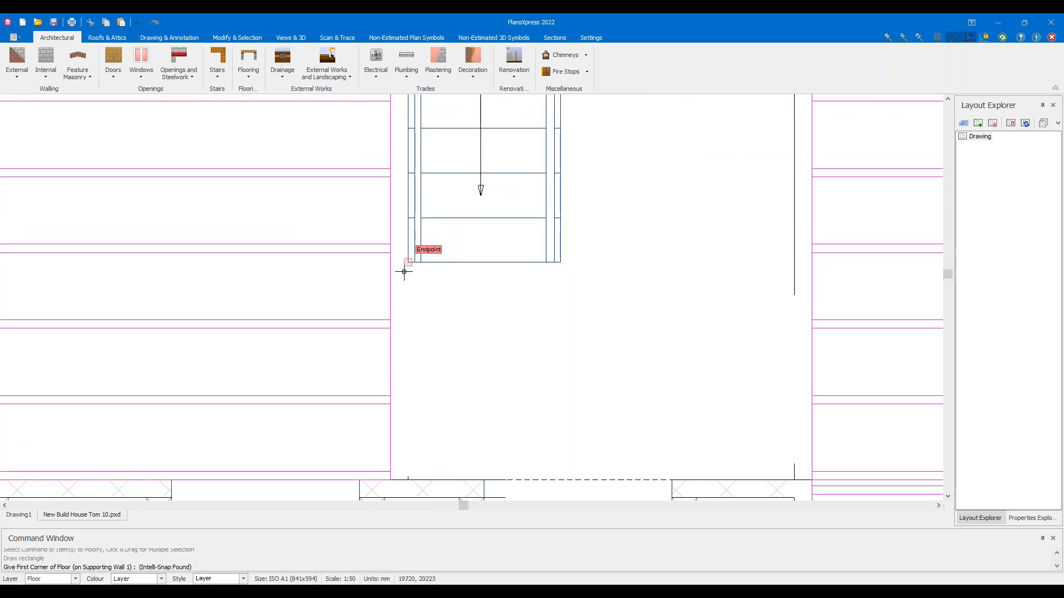
Draw the floor from the stair corner to the lower wall and set its length
left_click(404, 271)
scroll(410, 488, "up", 2)
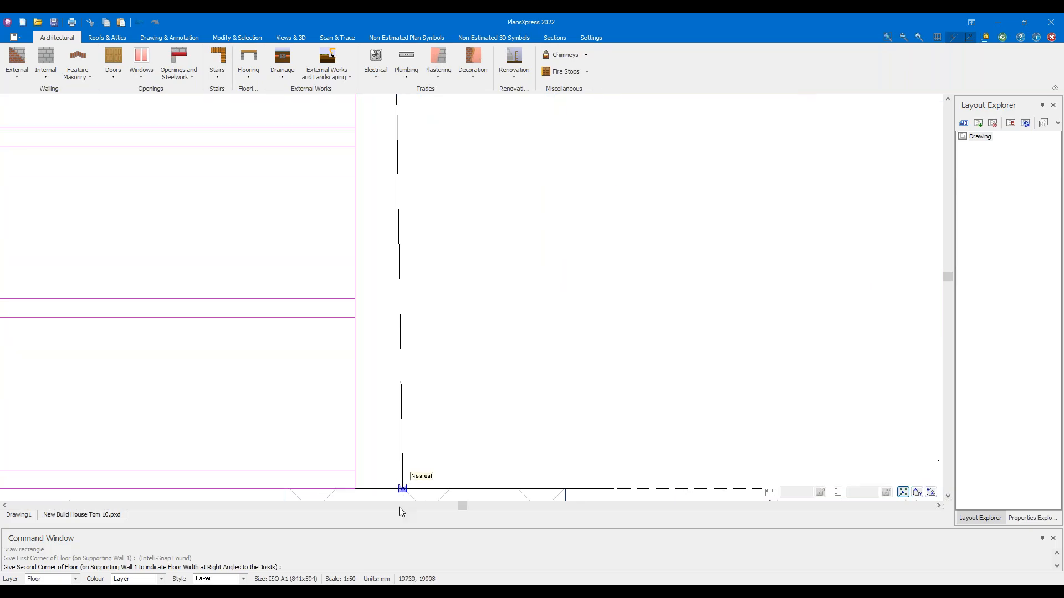
scroll(448, 351, "down", 2)
scroll(404, 411, "up", 3)
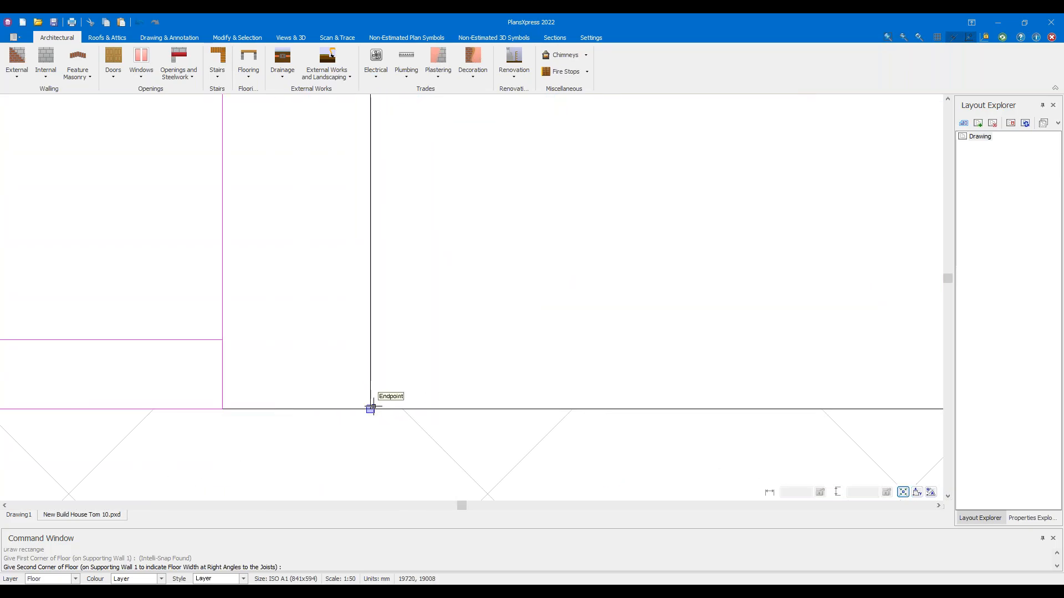
left_click(371, 408)
scroll(373, 408, "up", 3)
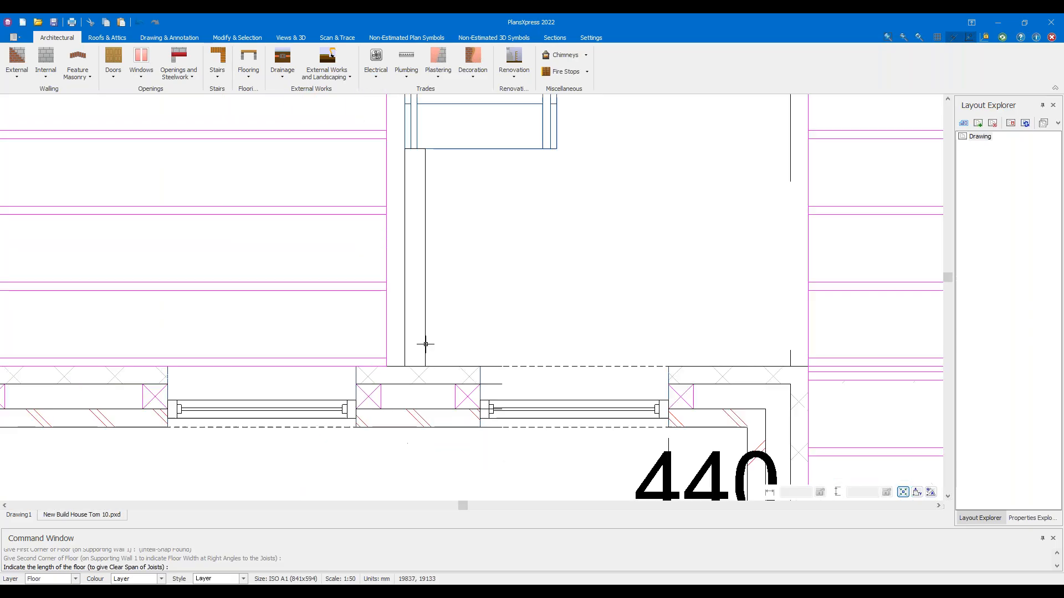
scroll(428, 335, "down", 3)
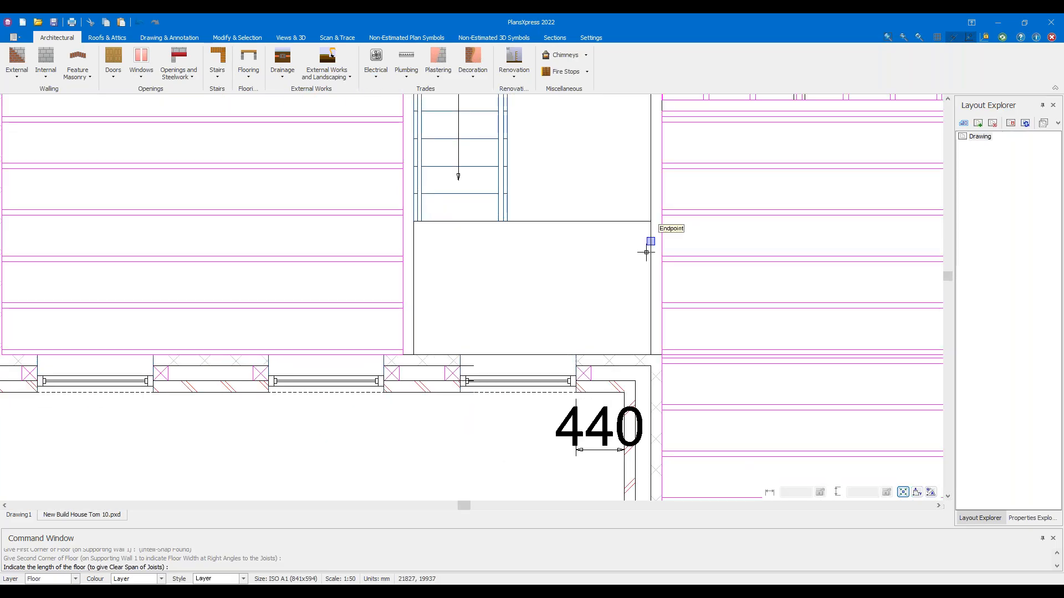
left_click(648, 243)
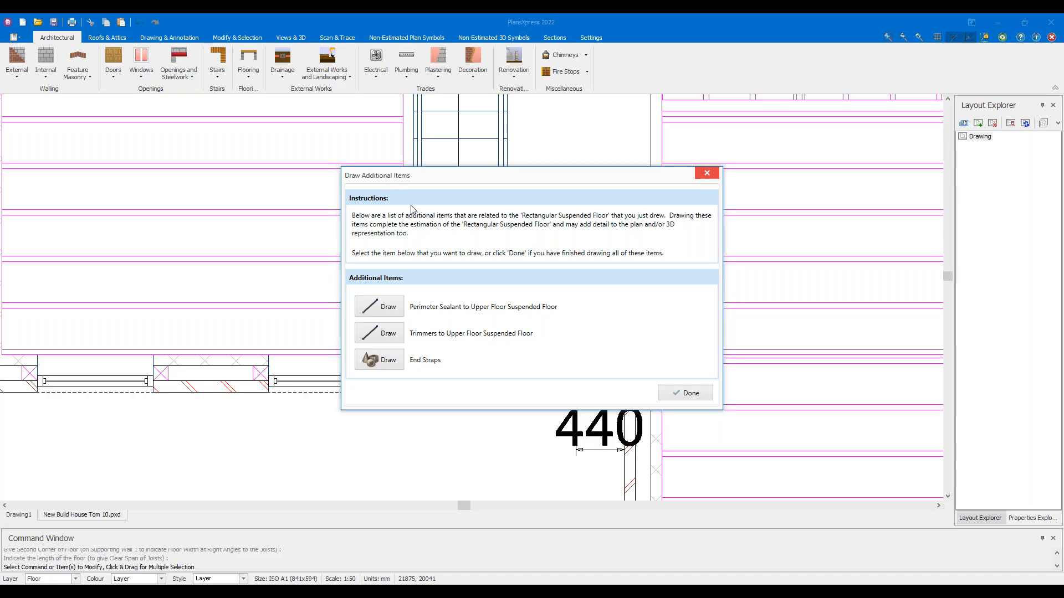
left_click(682, 397)
Repeat the suspended floor command and set its first corner at the wall end below the stair
mouse_move(508, 164)
middle_mouse_down()
mouse_move(481, 298)
mouse_move(398, 452)
middle_mouse_up()
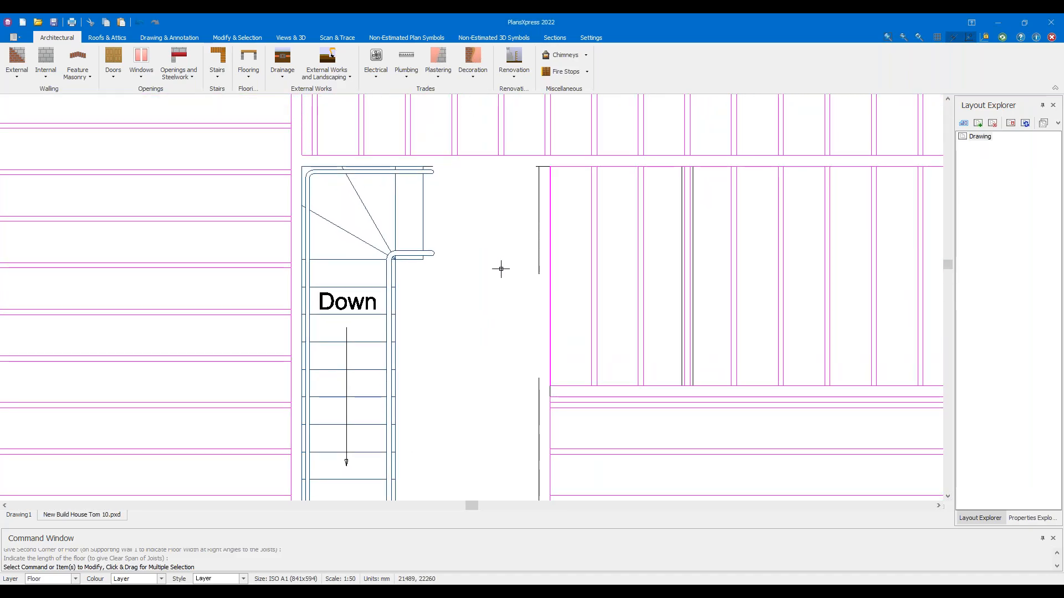
right_click(520, 189)
left_click(546, 195)
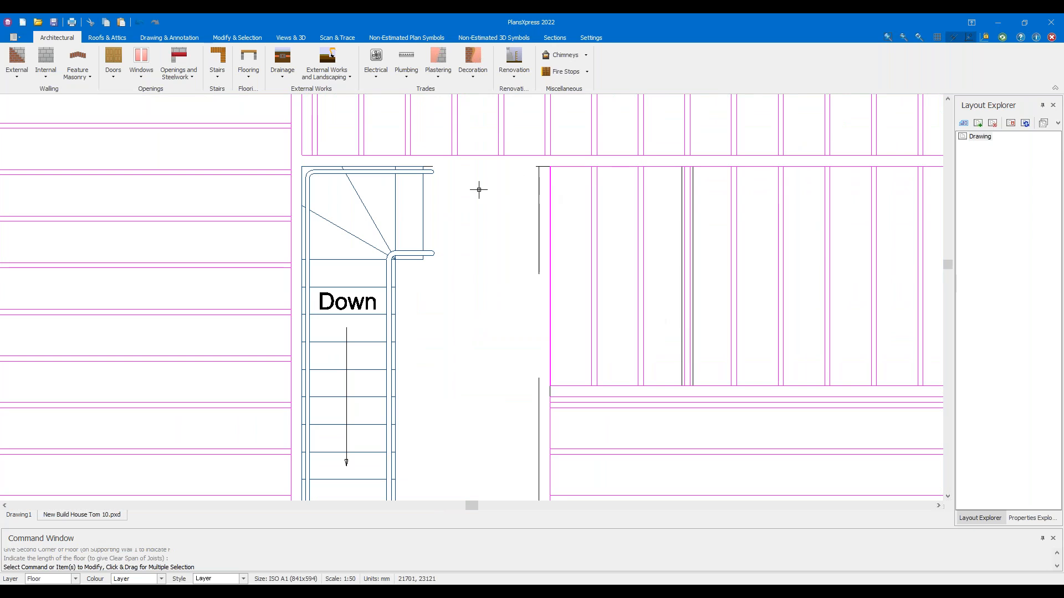
scroll(477, 200, "up", 1)
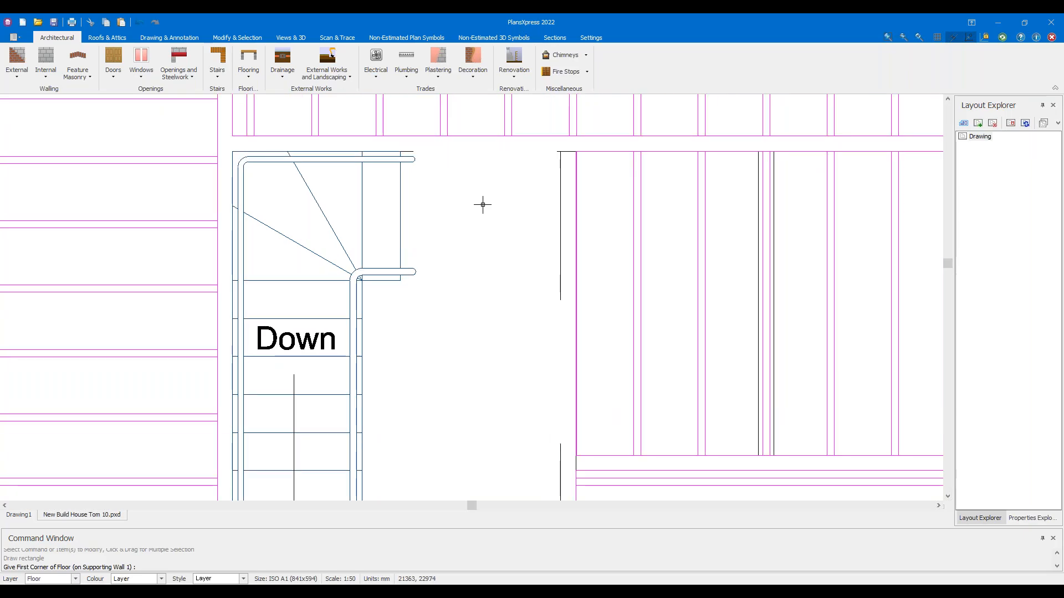
scroll(483, 202, "up", 1)
scroll(515, 191, "up", 1)
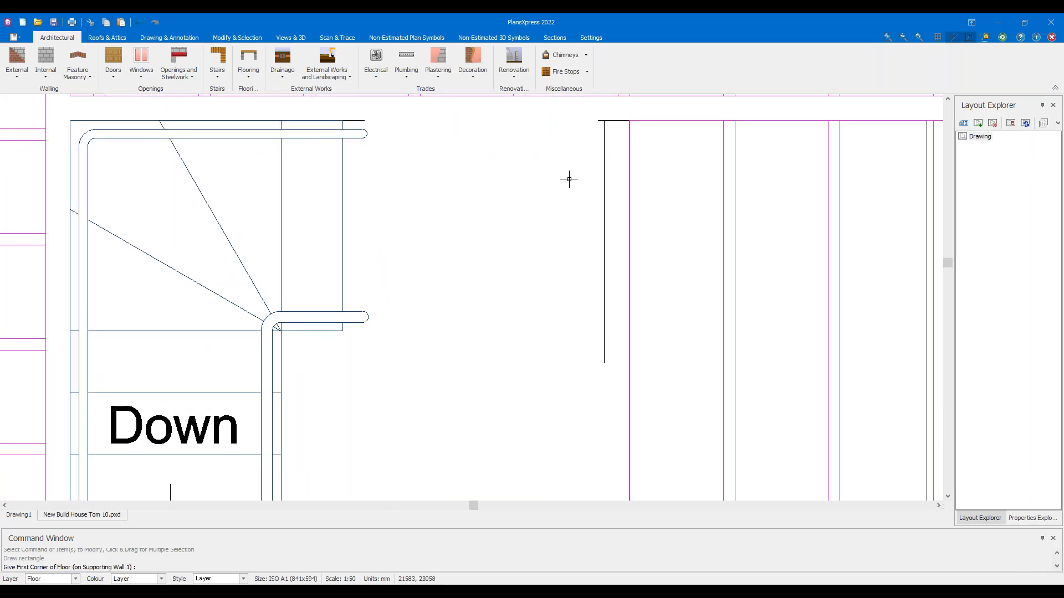
mouse_move(556, 471)
middle_mouse_down()
mouse_move(554, 190)
mouse_move(528, 47)
middle_mouse_up()
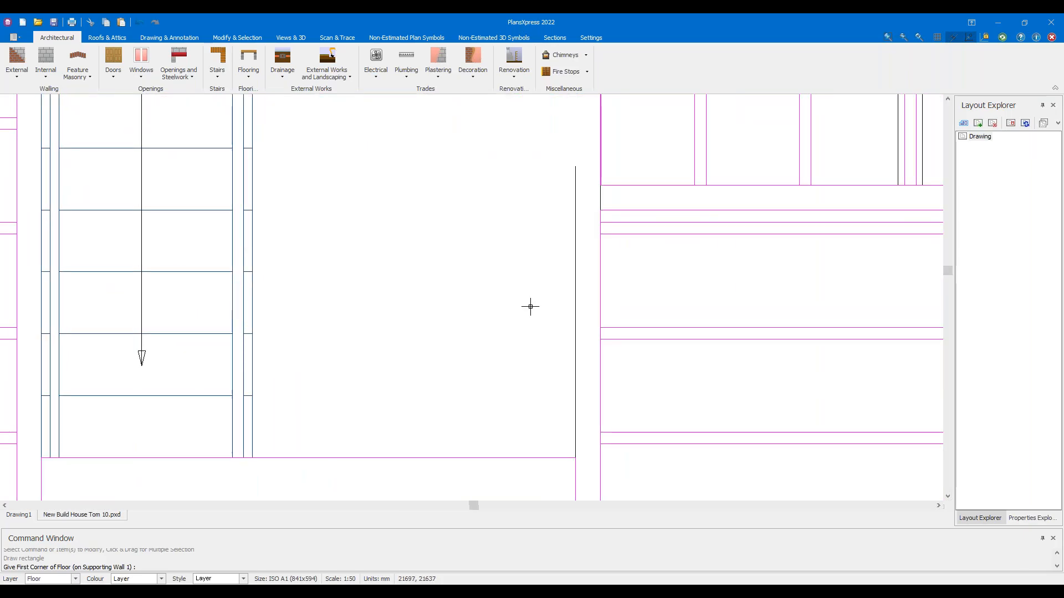
left_click(571, 447)
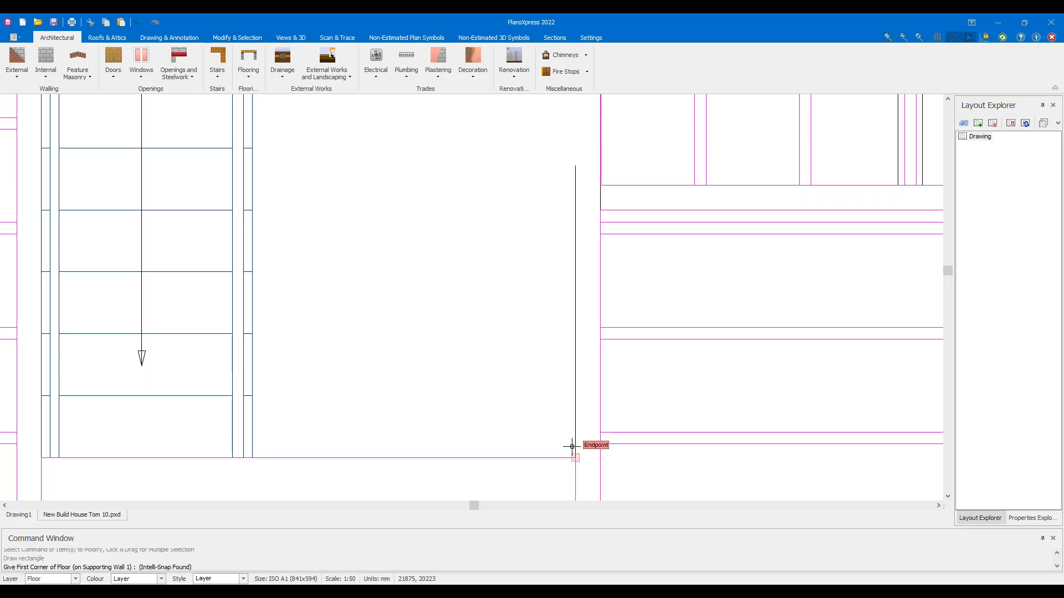
Set the second corner at the wall's top end and the length at the stair's right edge
scroll(482, 322, "down", 2)
scroll(523, 315, "up", 1)
scroll(531, 244, "up", 1)
scroll(548, 202, "up", 1)
scroll(576, 184, "up", 1)
scroll(577, 184, "up", 1)
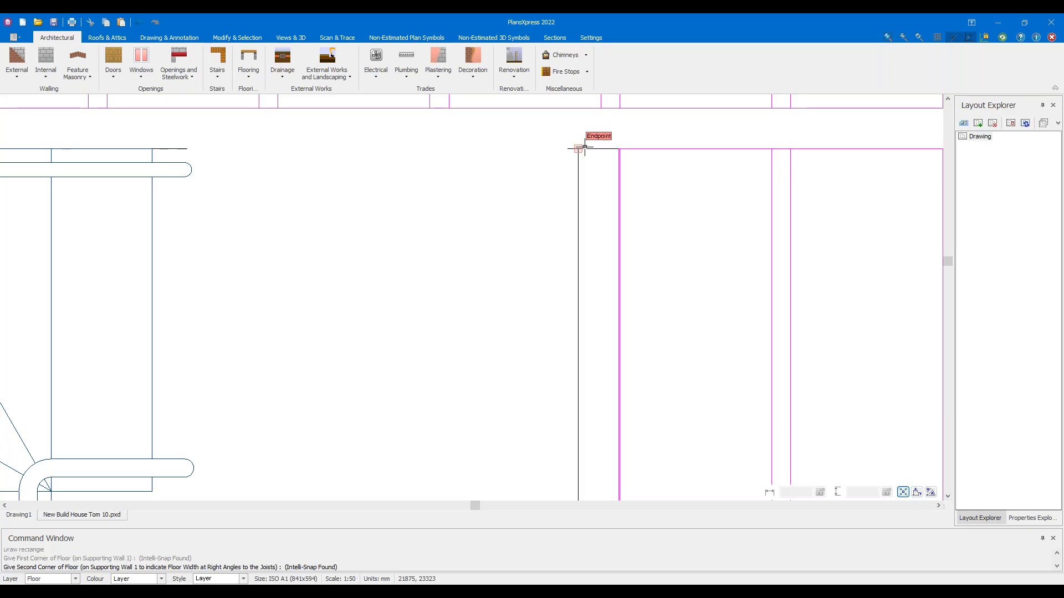
left_click(584, 148)
middle_click_drag(323, 306, 478, 245)
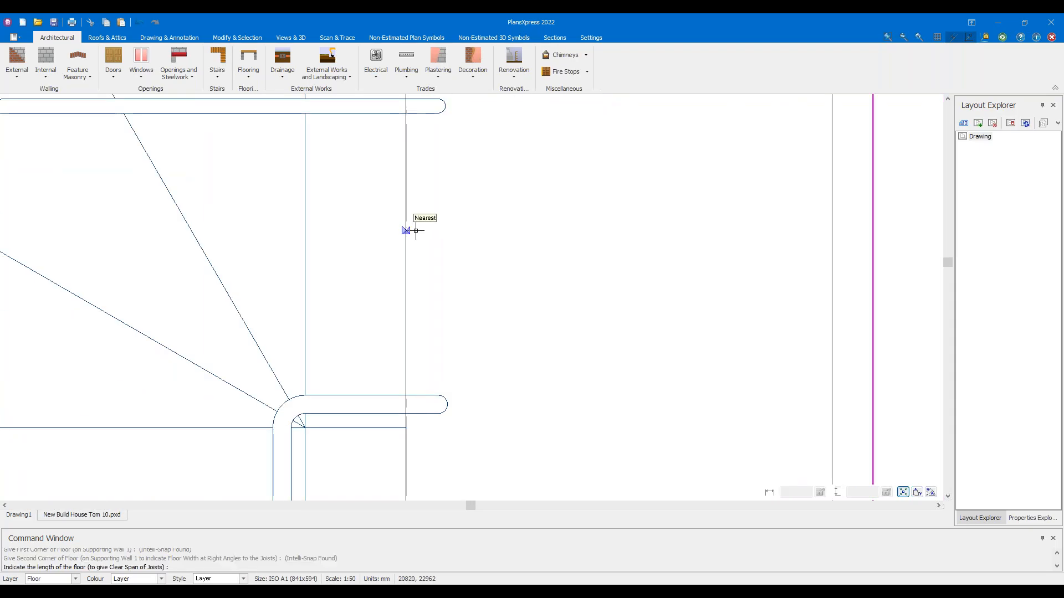
left_click(415, 230)
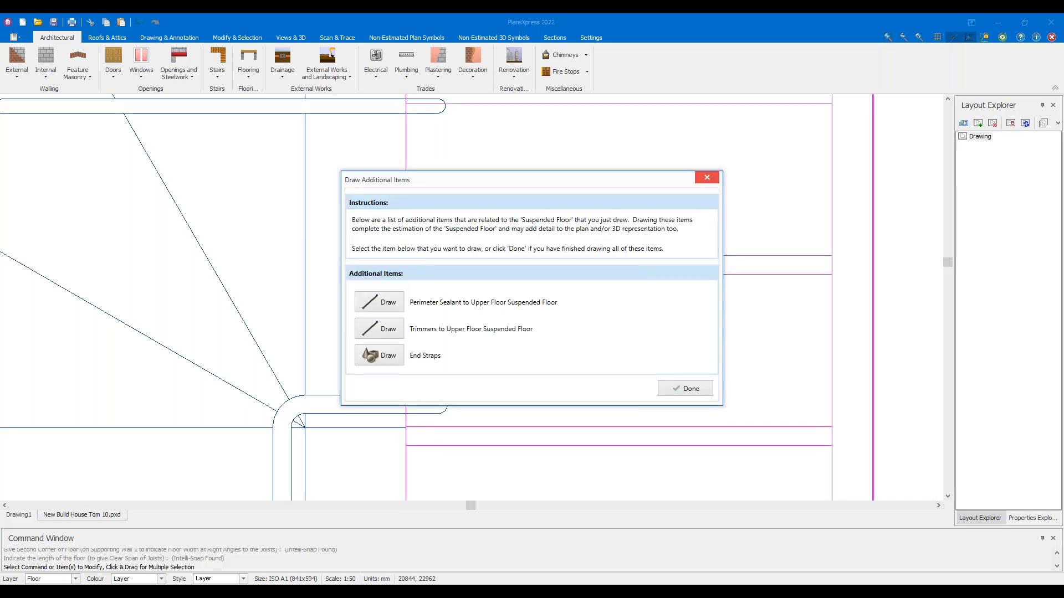
left_click_drag(465, 182, 667, 137)
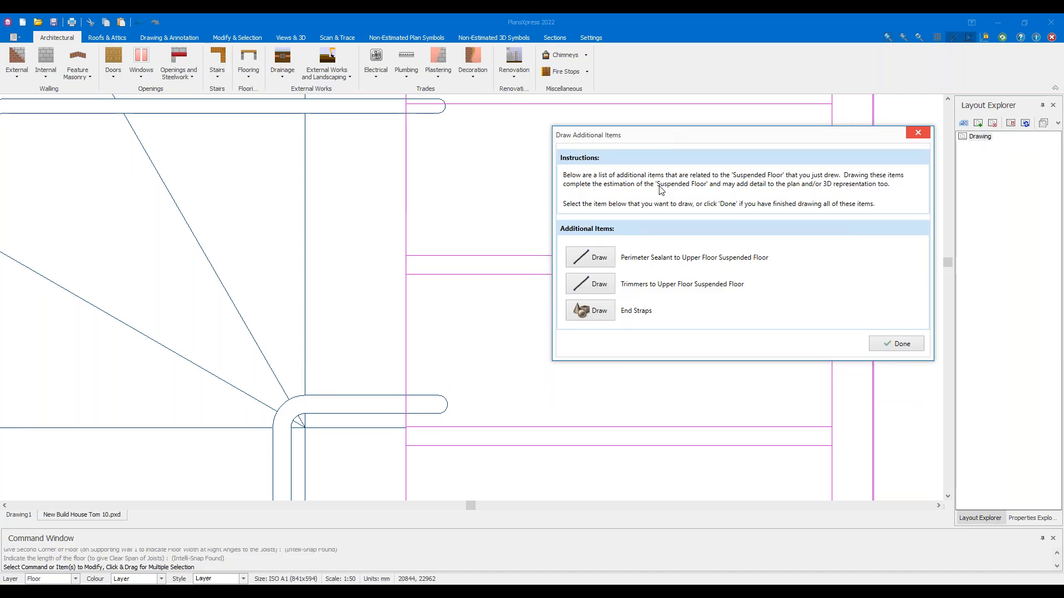
Draw a trimmer with default hangers along the stairwell opening's bottom edge to the wall corner
left_click(596, 286)
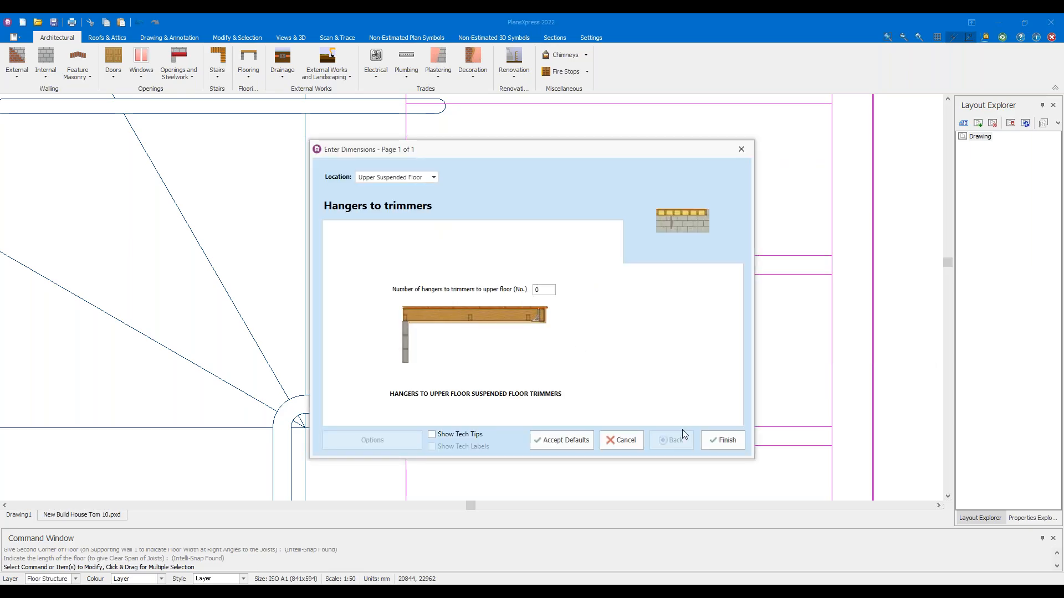
left_click(722, 441)
scroll(520, 299, "down", 4)
scroll(488, 399, "up", 5)
scroll(441, 309, "up", 4)
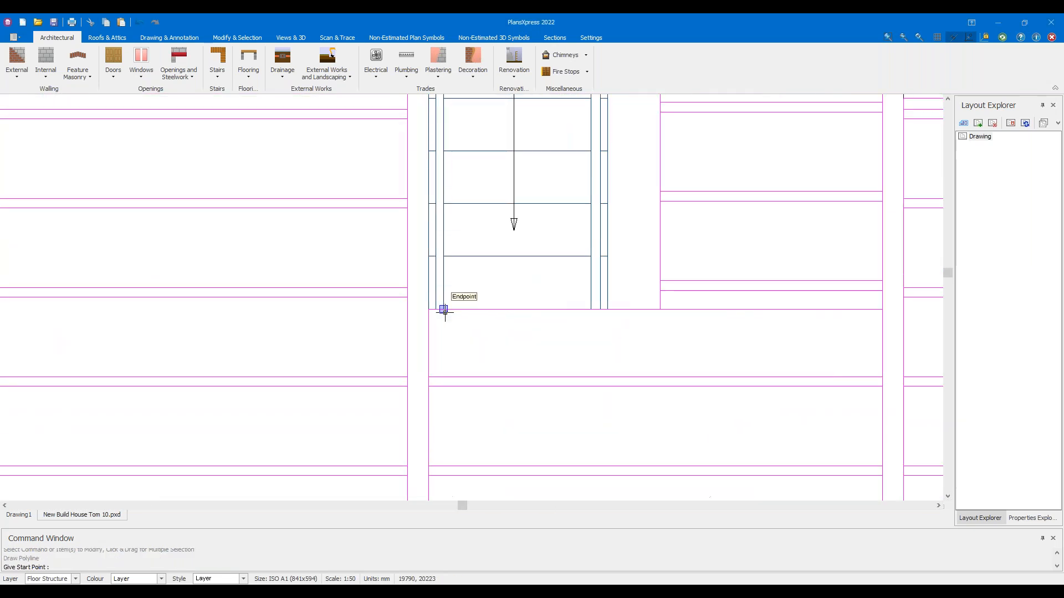
left_click(413, 310)
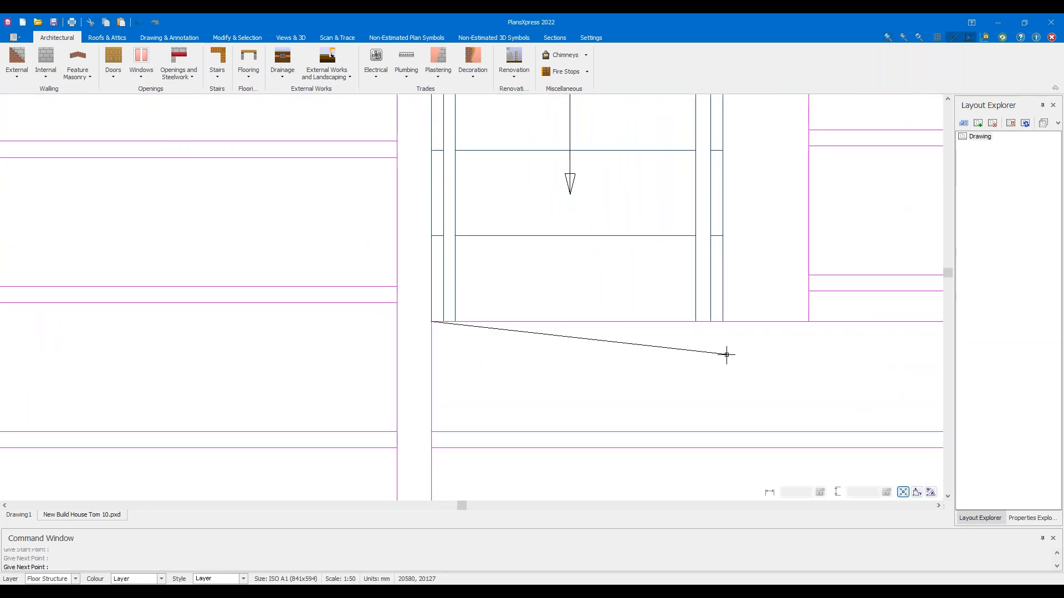
left_click(854, 321)
left_click(828, 339)
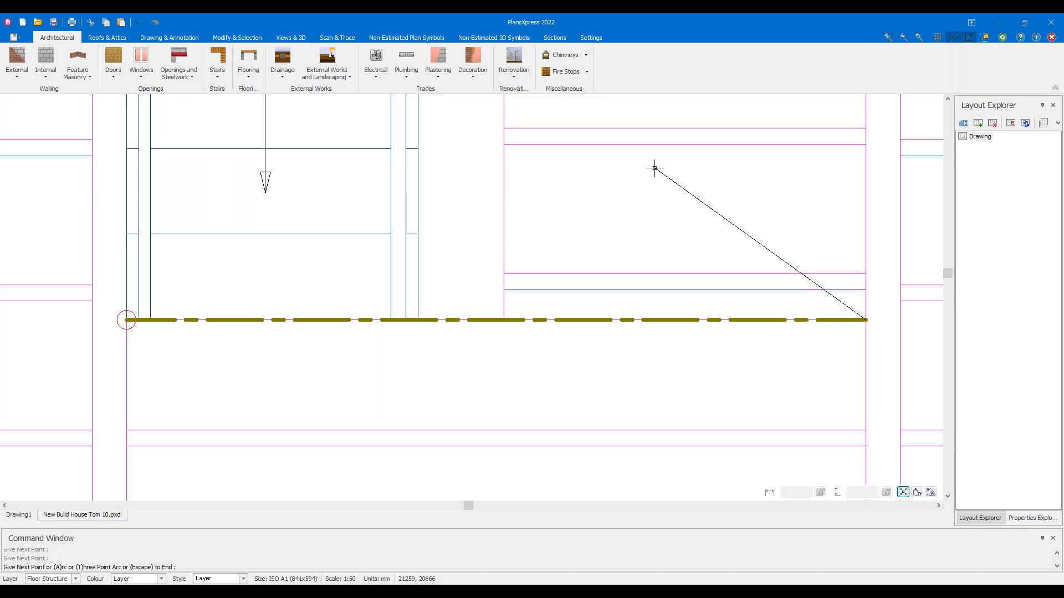
key("Escape")
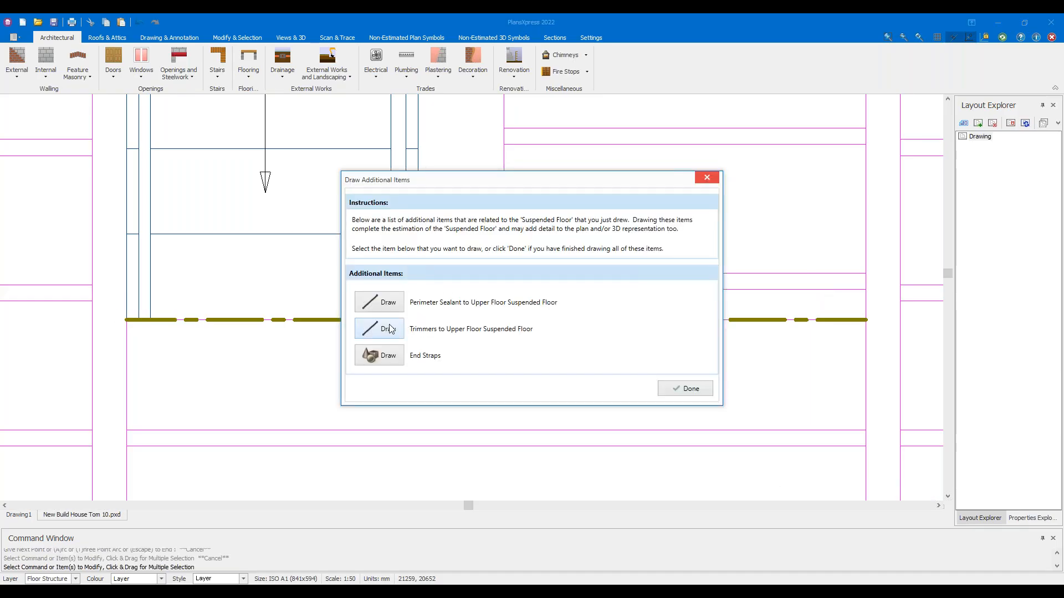
Add a second trimmer up the stairwell's right side to its top-right corner, then close the additional items
left_click(388, 329)
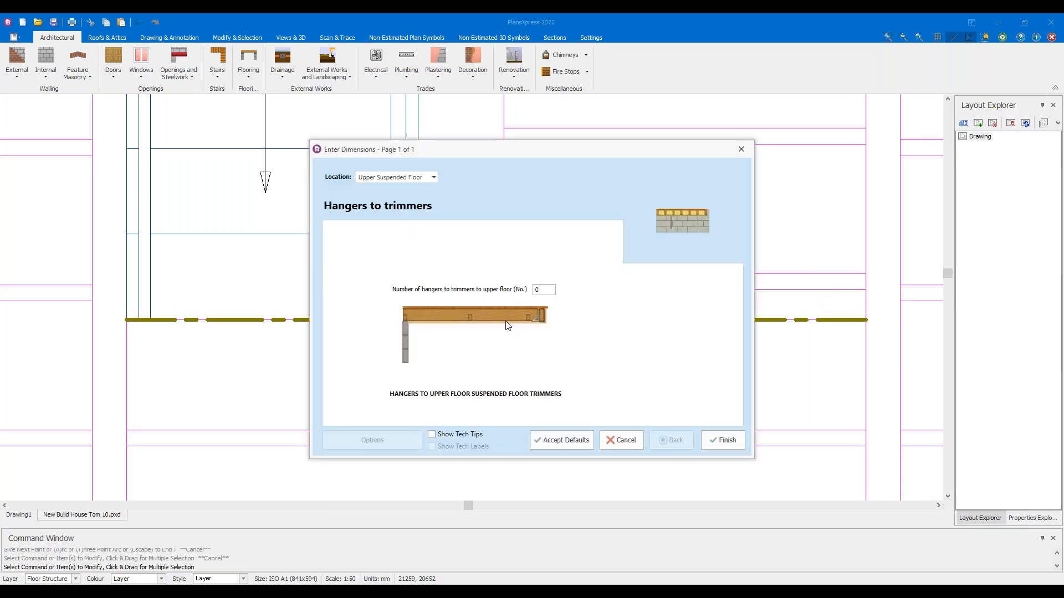
left_click(580, 440)
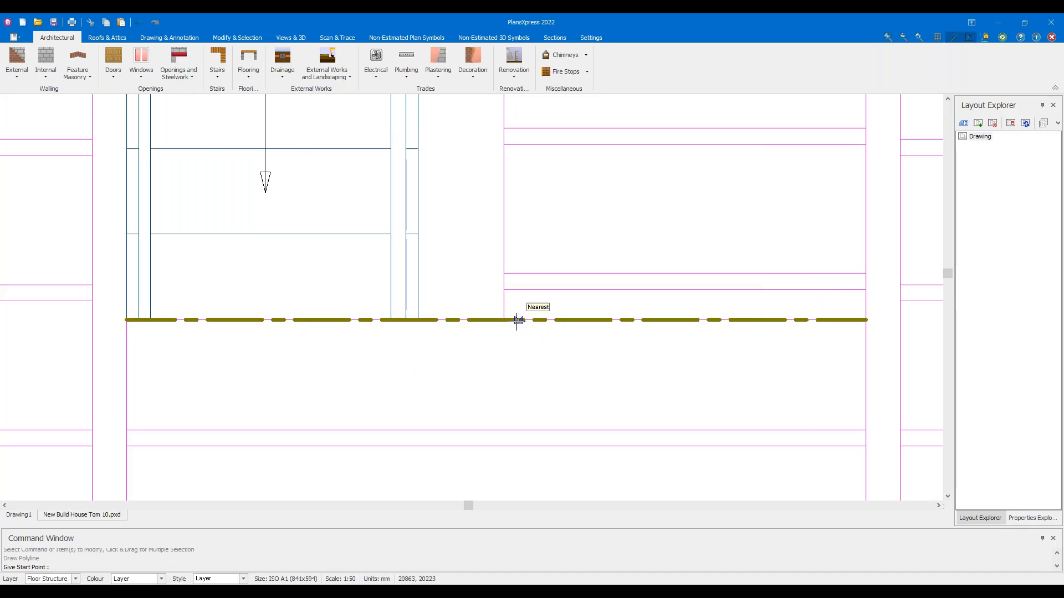
left_click(503, 319)
scroll(577, 266, "down", 1)
scroll(626, 205, "down", 2)
middle_click_drag(643, 165, 610, 396)
scroll(598, 293, "down", 6)
middle_click_drag(586, 152, 574, 281)
scroll(570, 275, "up", 11)
left_click(479, 169)
scroll(597, 290, "down", 4)
scroll(596, 291, "down", 3)
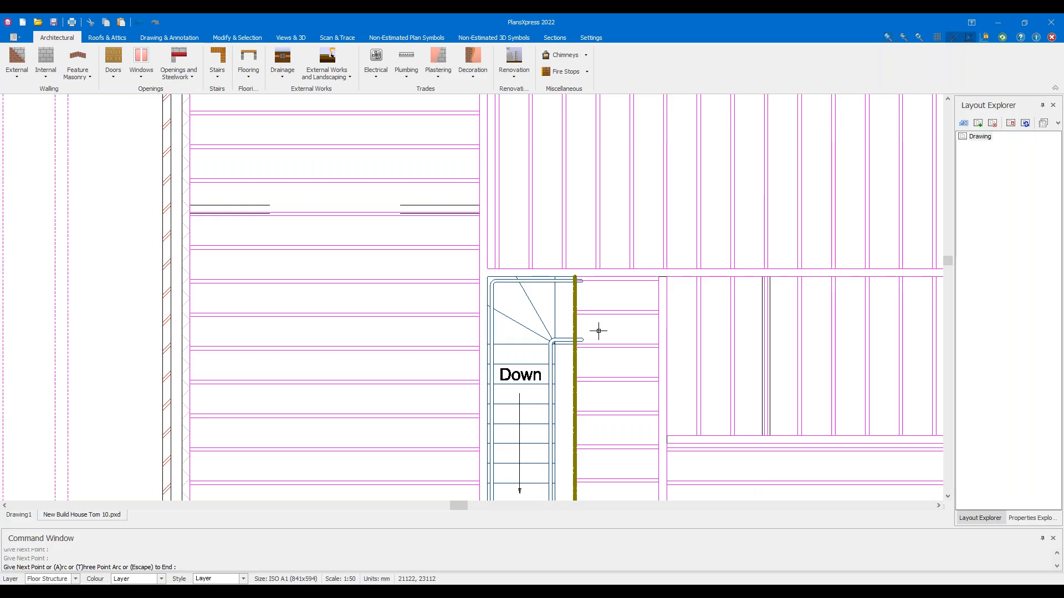
key("Escape")
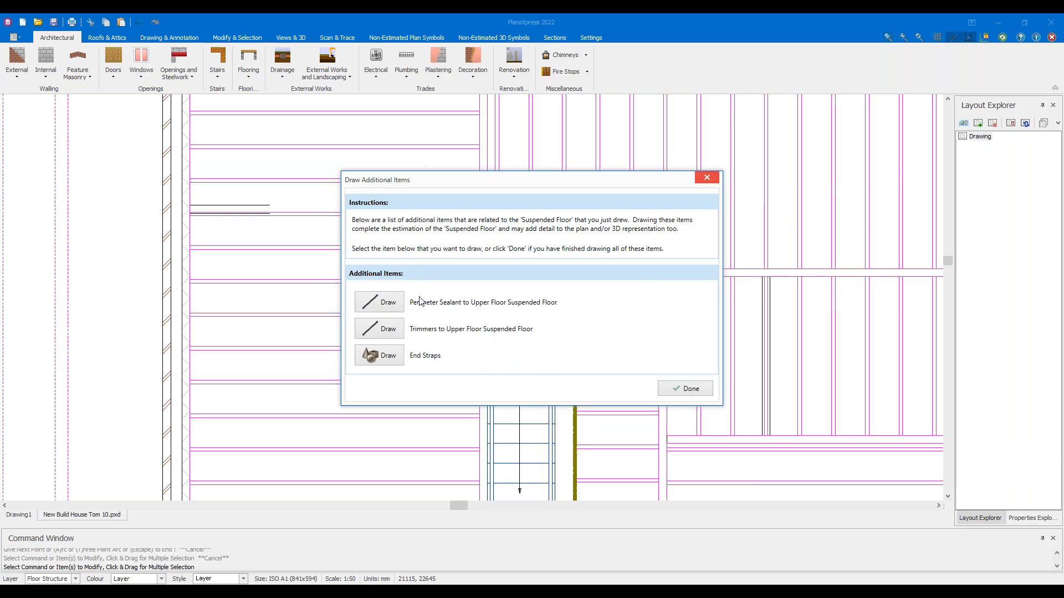
left_click(689, 394)
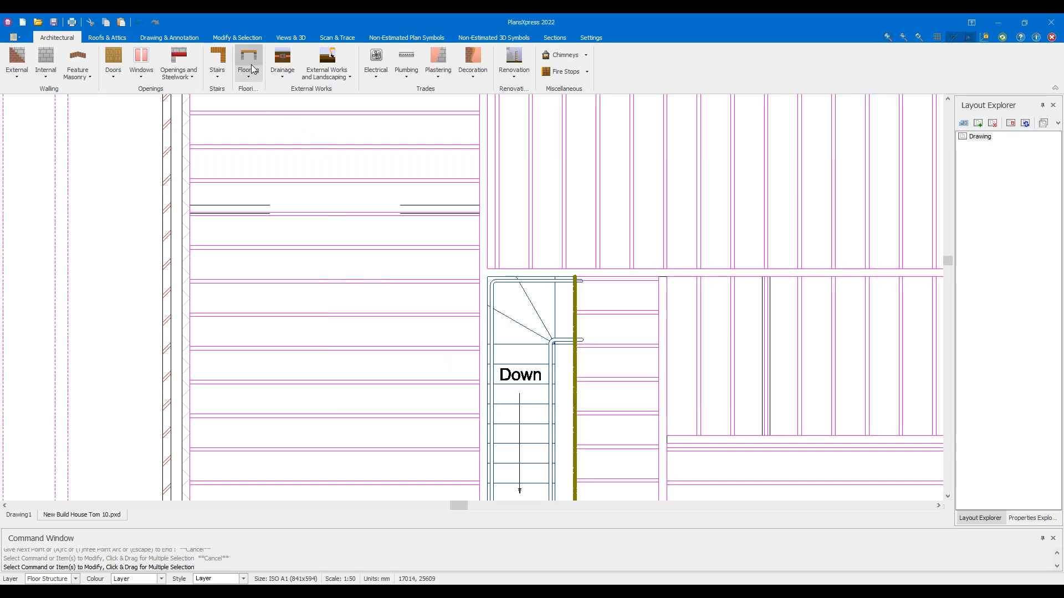
Choose Flooring > Rectangular Suspended Flooring Accessories > Perimeter Sealant to Upper Floor > Length of Sealant
left_click(250, 70)
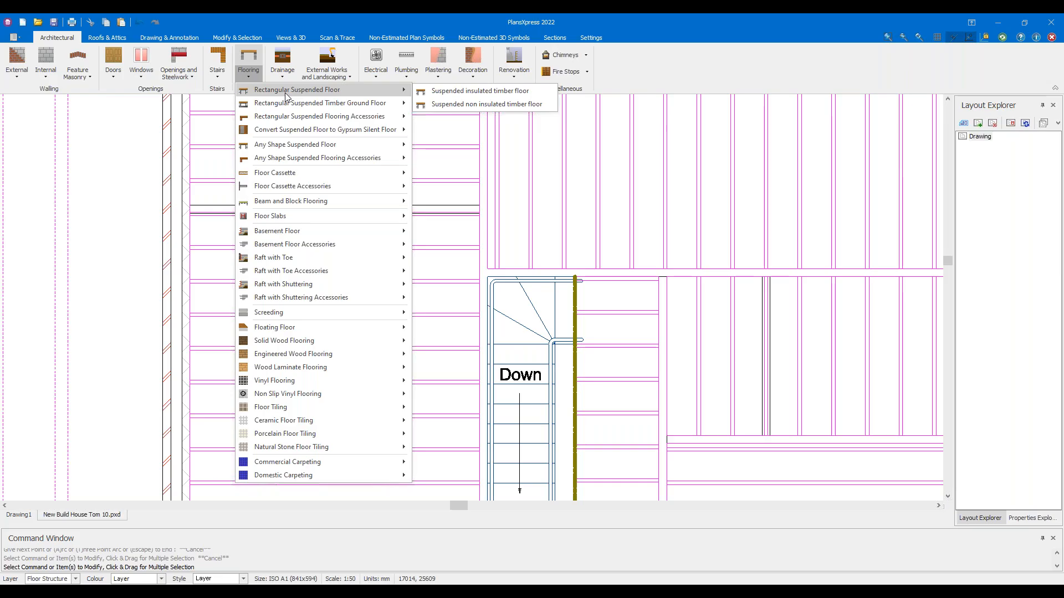
mouse_move(301, 118)
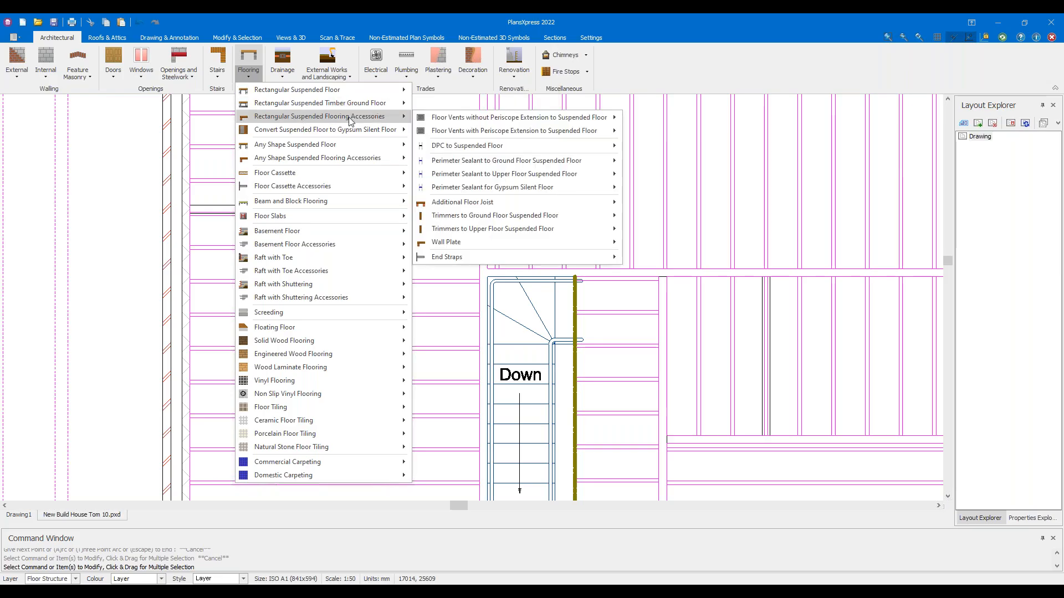
mouse_move(470, 118)
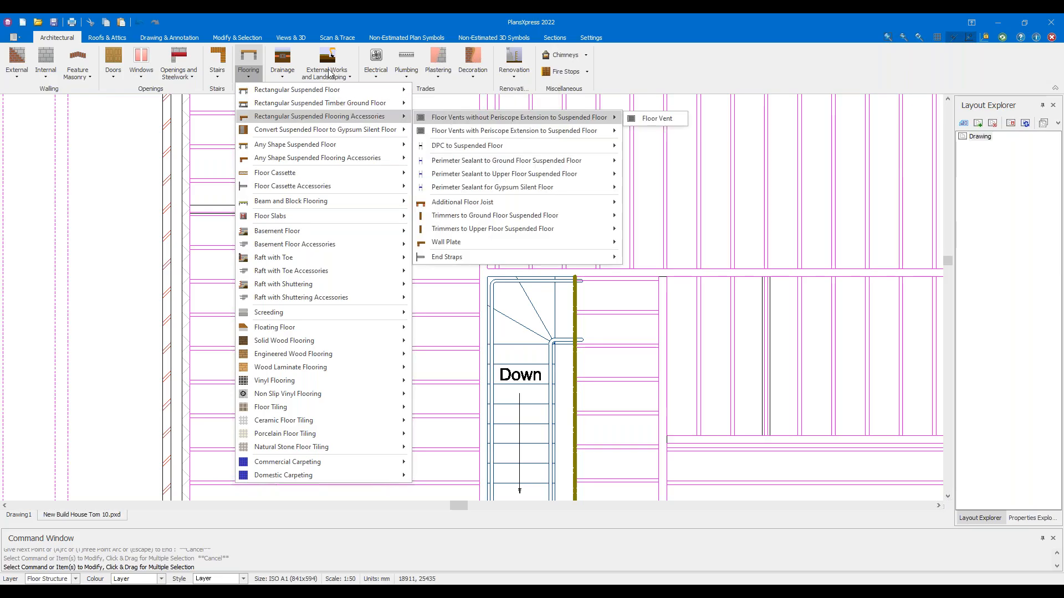
mouse_move(353, 89)
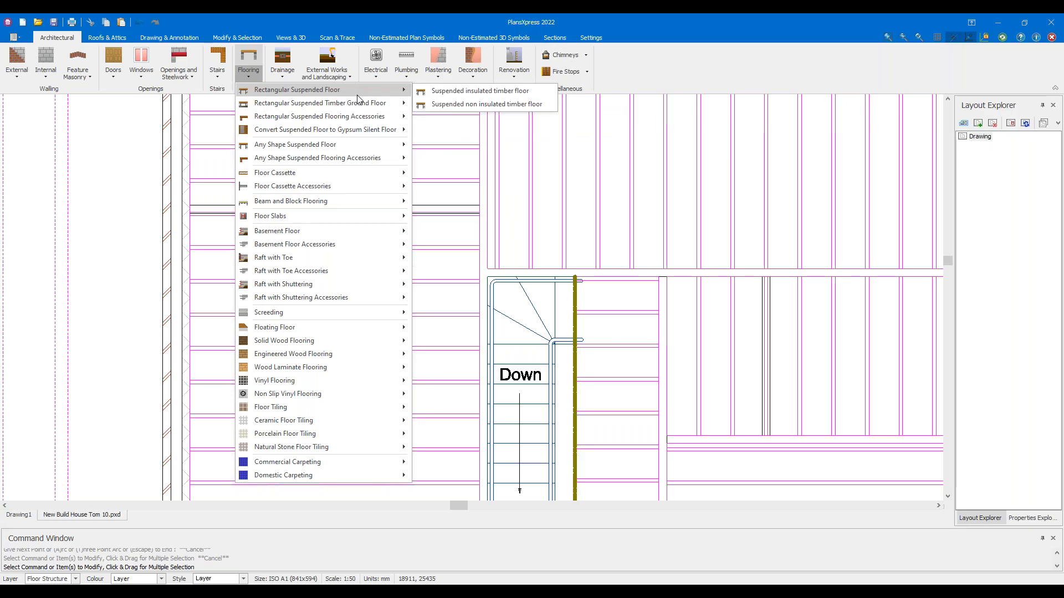
mouse_move(357, 117)
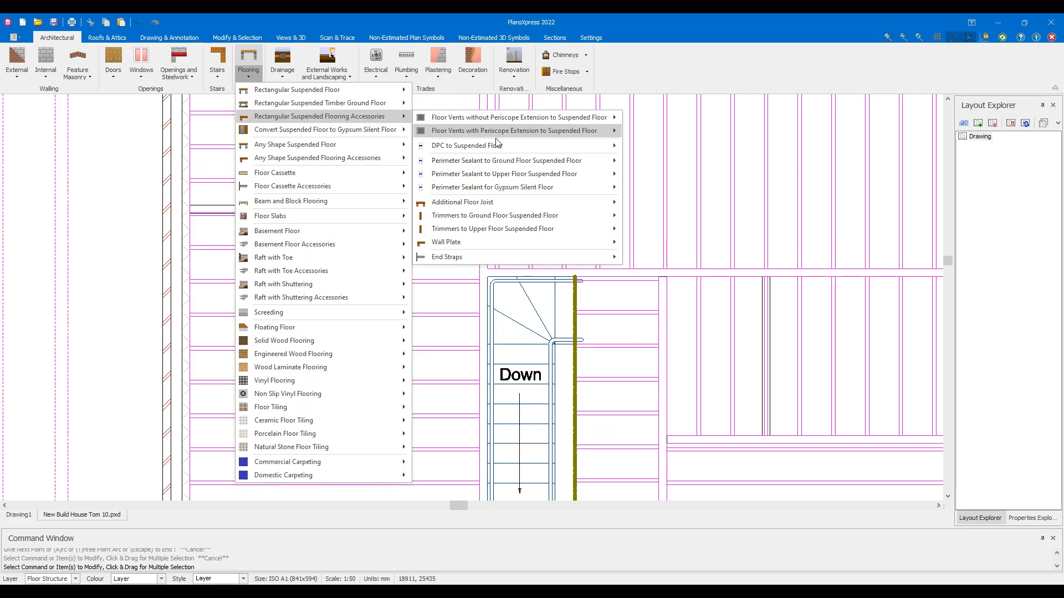
mouse_move(560, 218)
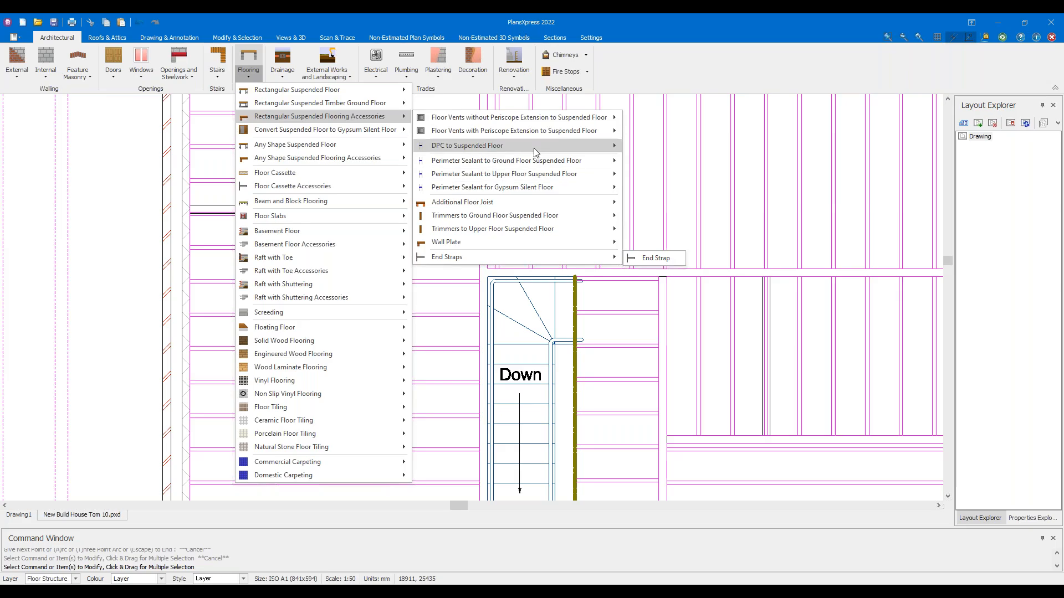
mouse_move(546, 165)
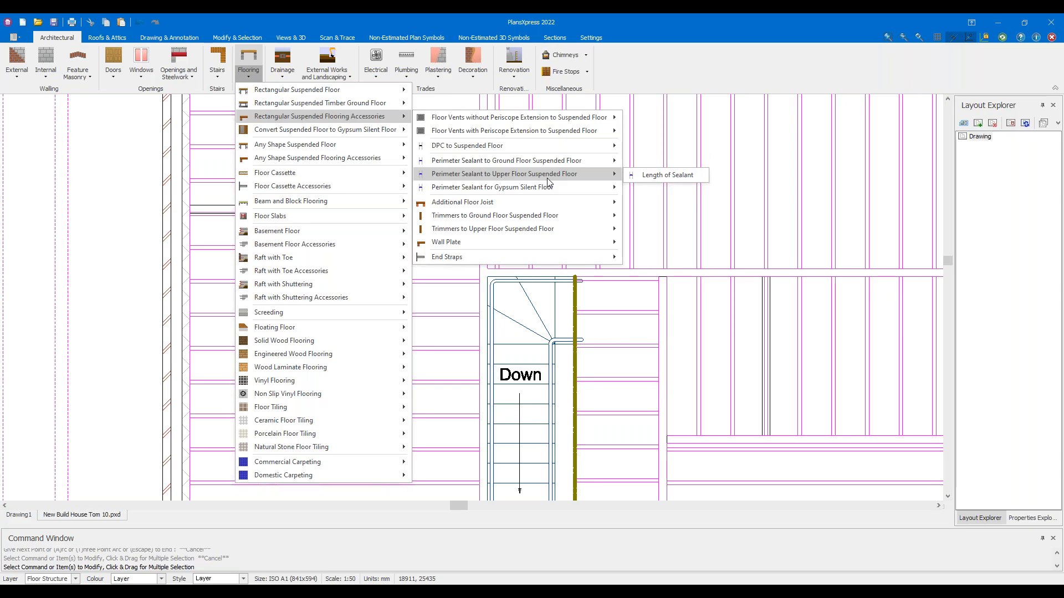
left_click(636, 175)
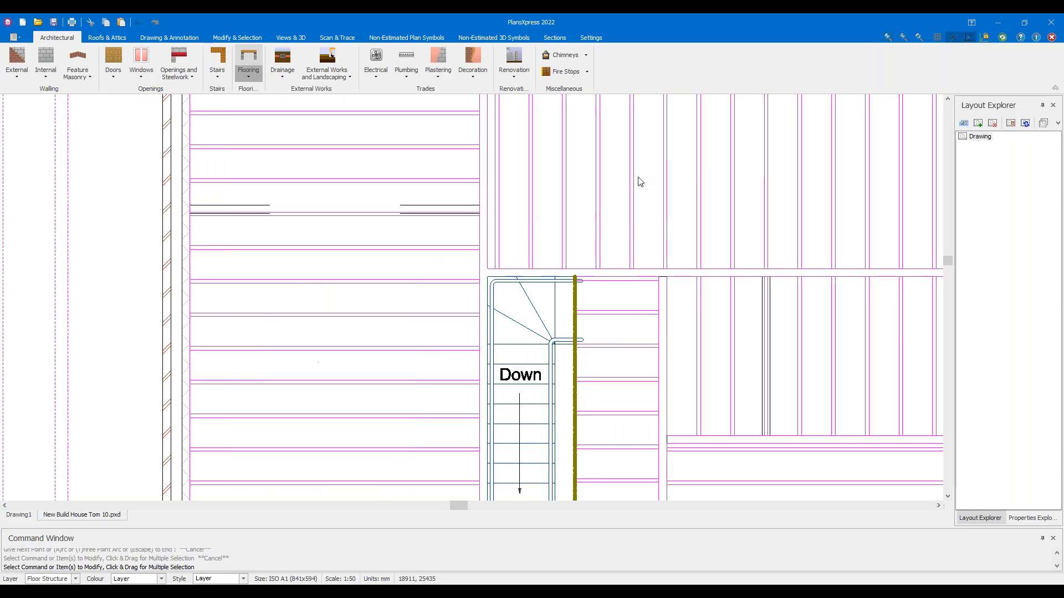
Start the perimeter sealant line at the room's corner and run it to the top-right corner
scroll(597, 244, "down", 3)
scroll(477, 166, "up", 4)
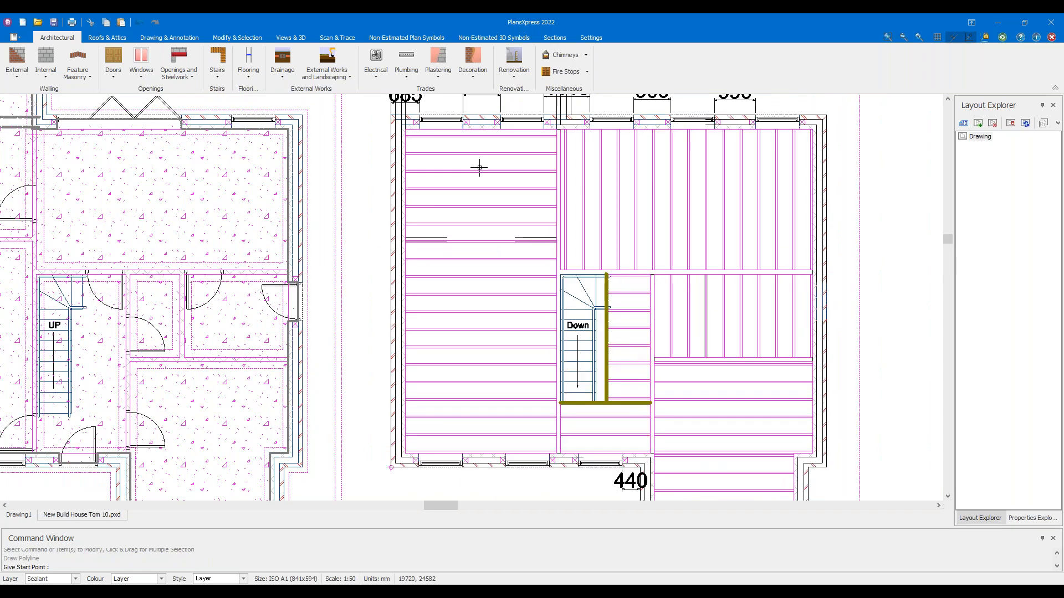
scroll(355, 227, "up", 1)
left_click(346, 163)
scroll(554, 260, "down", 2)
scroll(637, 219, "up", 3)
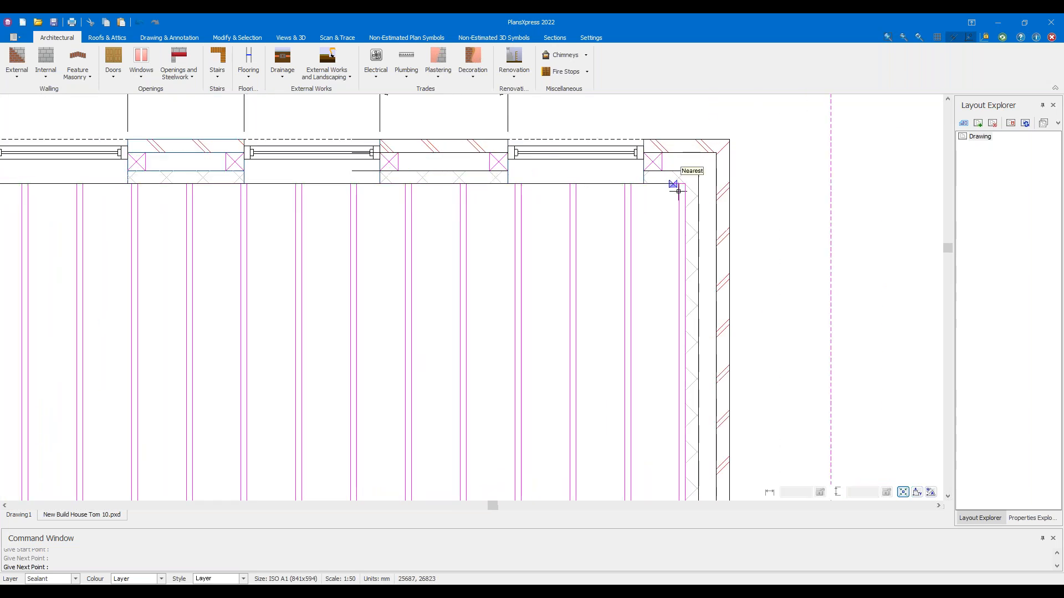
left_click(683, 183)
scroll(682, 183, "down", 3)
middle_click_drag(569, 355, 548, 184)
middle_click_drag(536, 418, 503, 197)
scroll(586, 200, "up", 2)
scroll(617, 227, "up", 2)
Continue the sealant around the remaining wall corners and close it into a 22920 mm loop
left_click(616, 227)
left_click(534, 227)
left_click(534, 468)
middle_click_drag(375, 317, 937, 238)
left_click(493, 390)
left_click(493, 148)
middle_click_drag(275, 135, 739, 194)
middle_click_drag(140, 180, 631, 180)
left_click(363, 206)
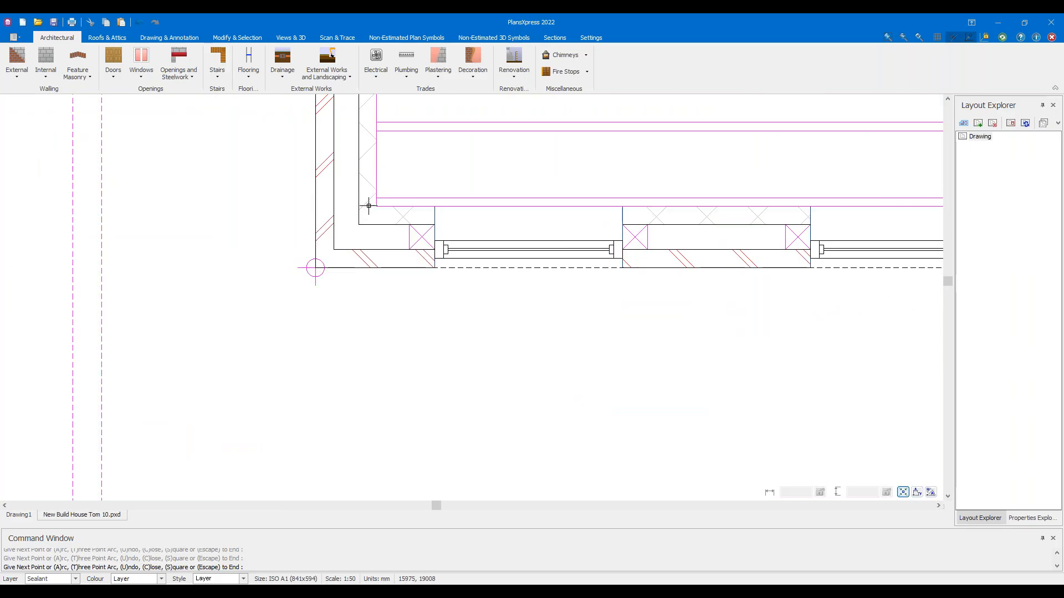
scroll(365, 208, "down", 5)
key("c")
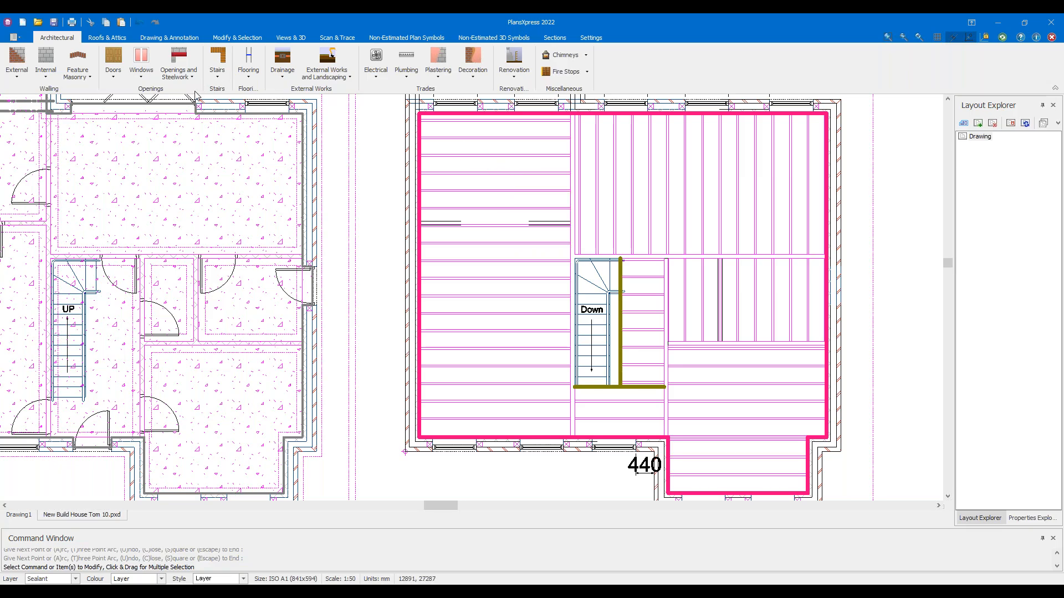
left_click(240, 72)
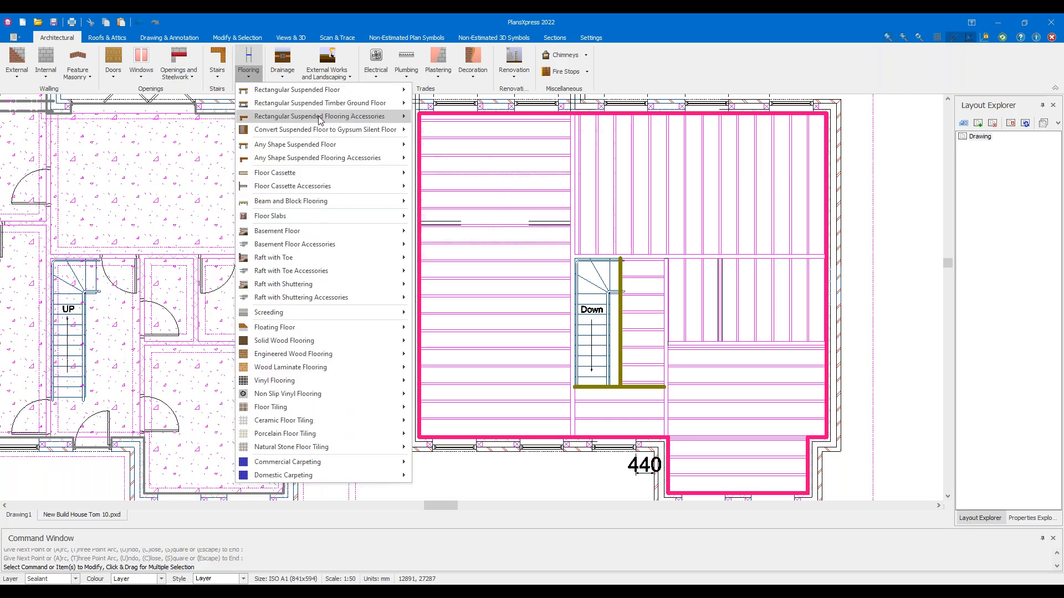
Open Rectangular Suspended Flooring Accessories > Additional Floor Joist, showing 0.047 m width and 2.000 hangers and boots
mouse_move(320, 120)
mouse_move(515, 147)
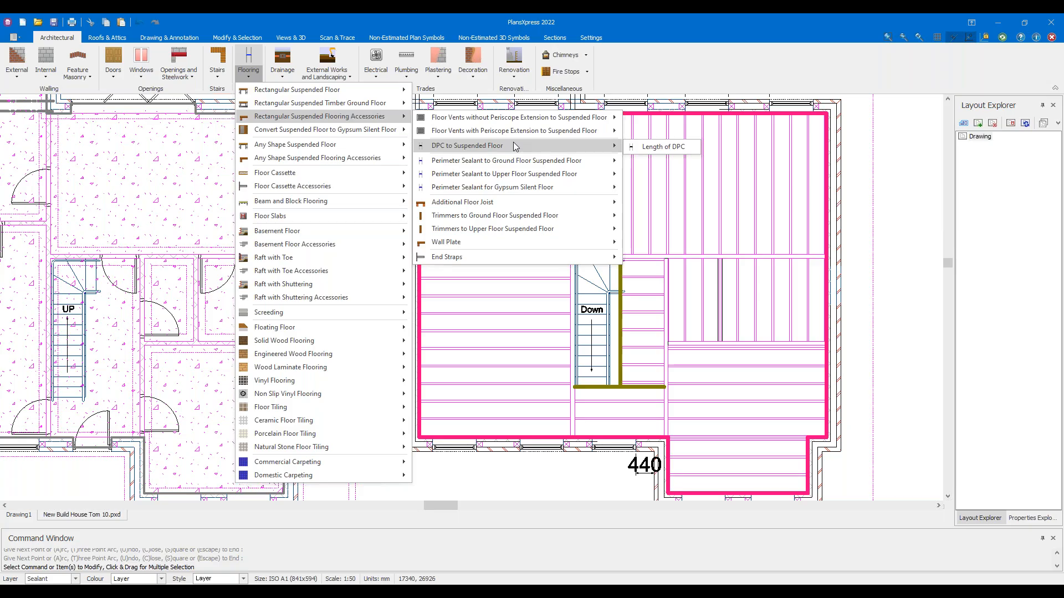
mouse_move(503, 244)
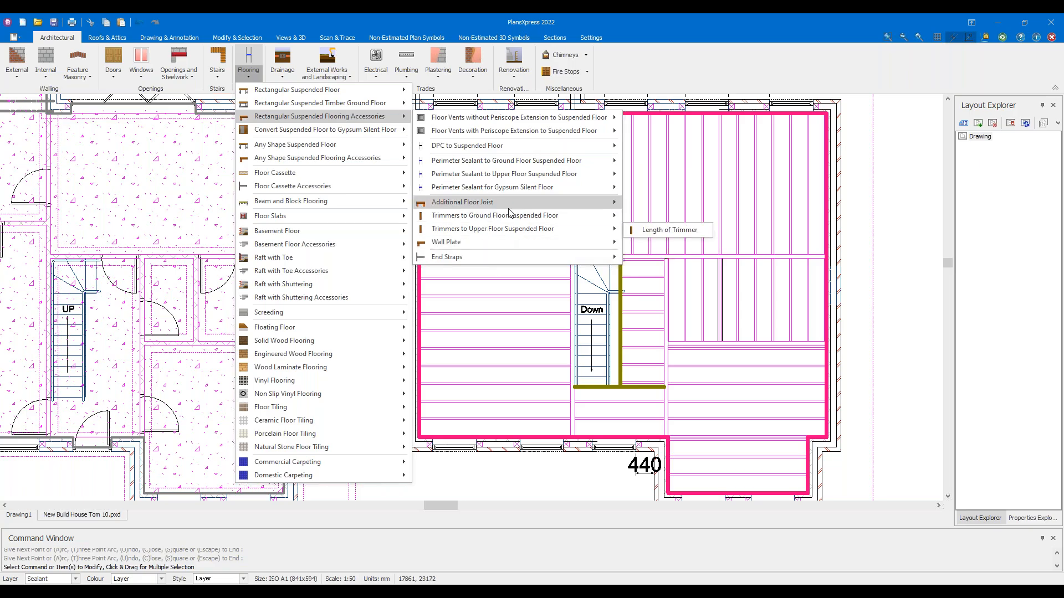
mouse_move(508, 210)
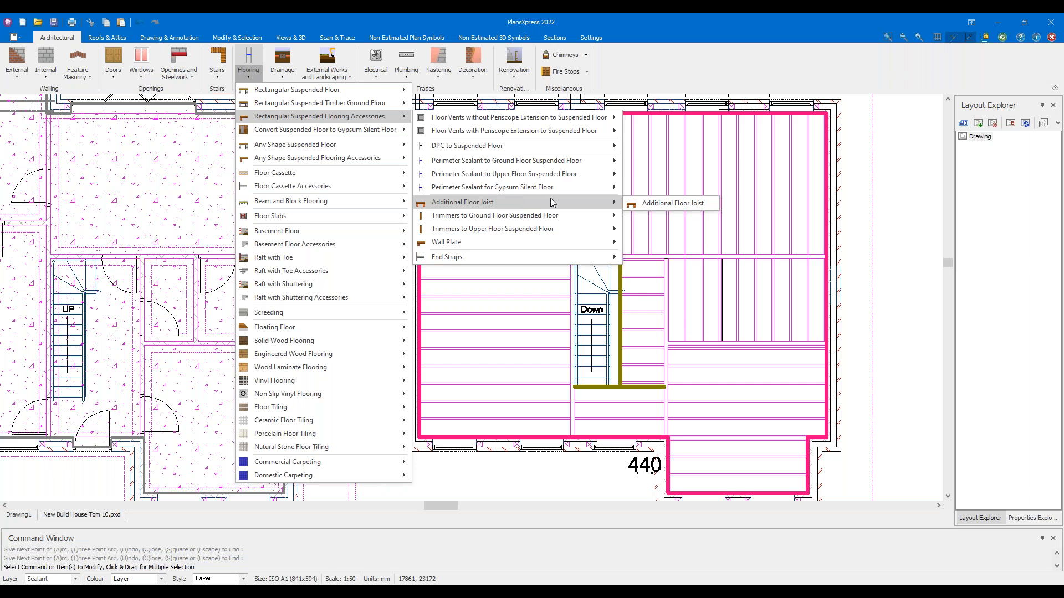
left_click(648, 203)
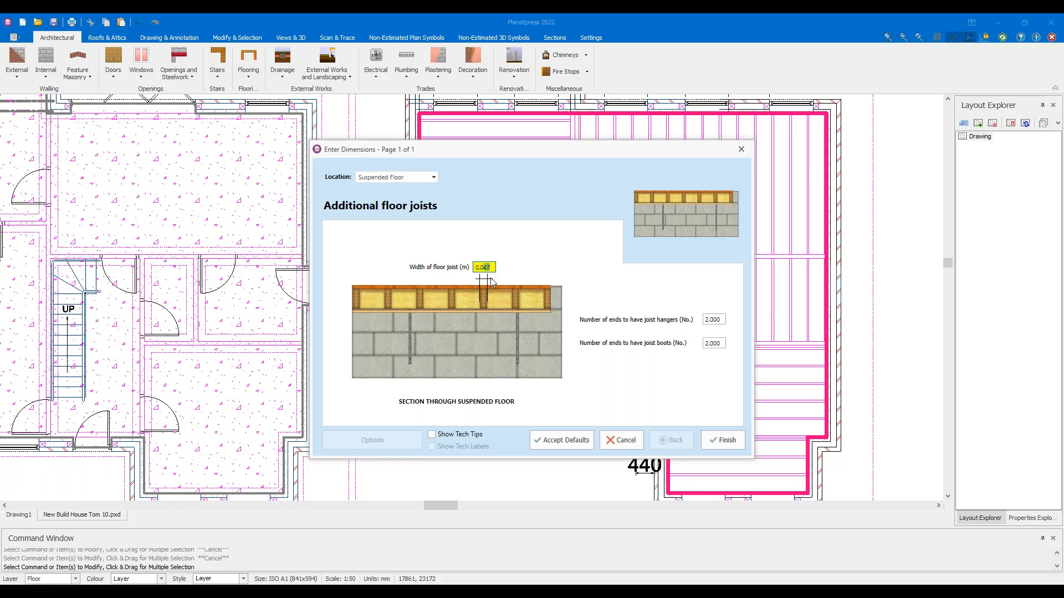
Place a default additional joist along the stairwell's lower edge from the wall corner to the right wall
left_click(590, 443)
scroll(624, 319, "up", 2)
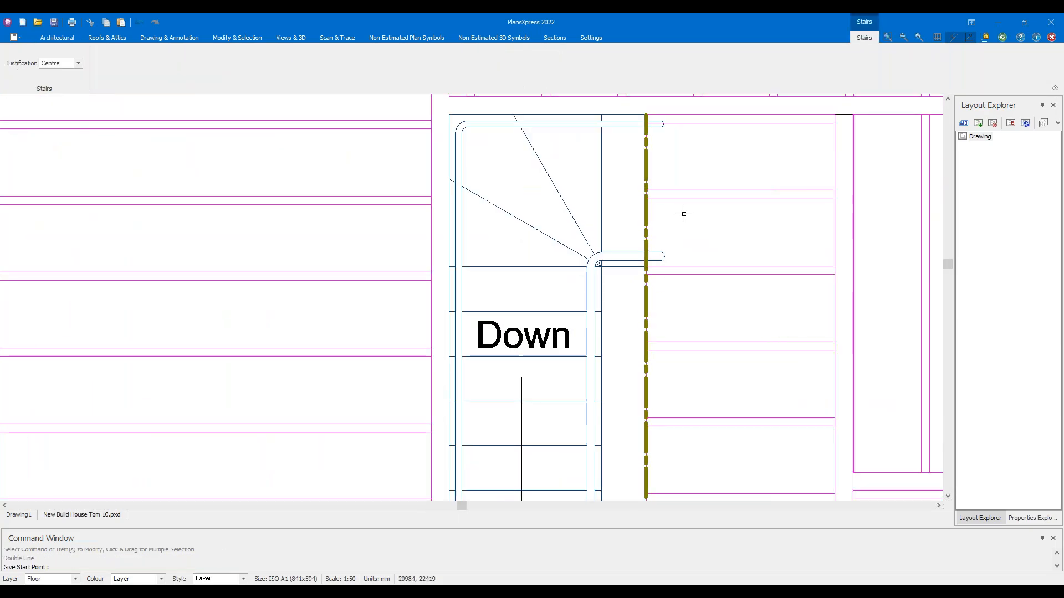
scroll(601, 367, "down", 3)
scroll(410, 272, "up", 4)
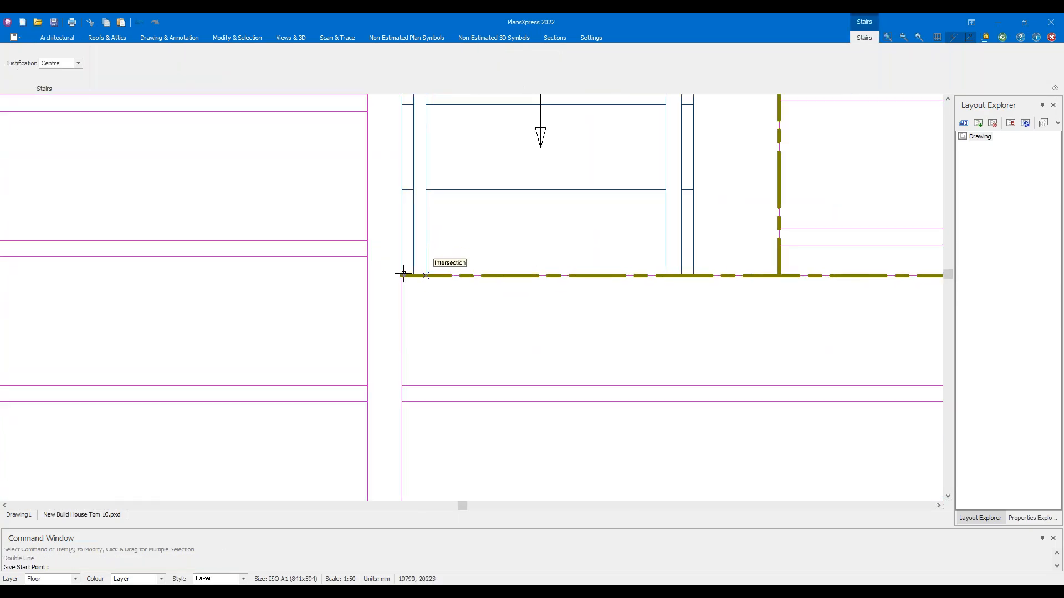
left_click(415, 270)
middle_click_drag(728, 351, 172, 318)
scroll(171, 318, "down", 3)
left_click(722, 268)
key("Escape")
key("Escape")
middle_click_drag(328, 340, 490, 308)
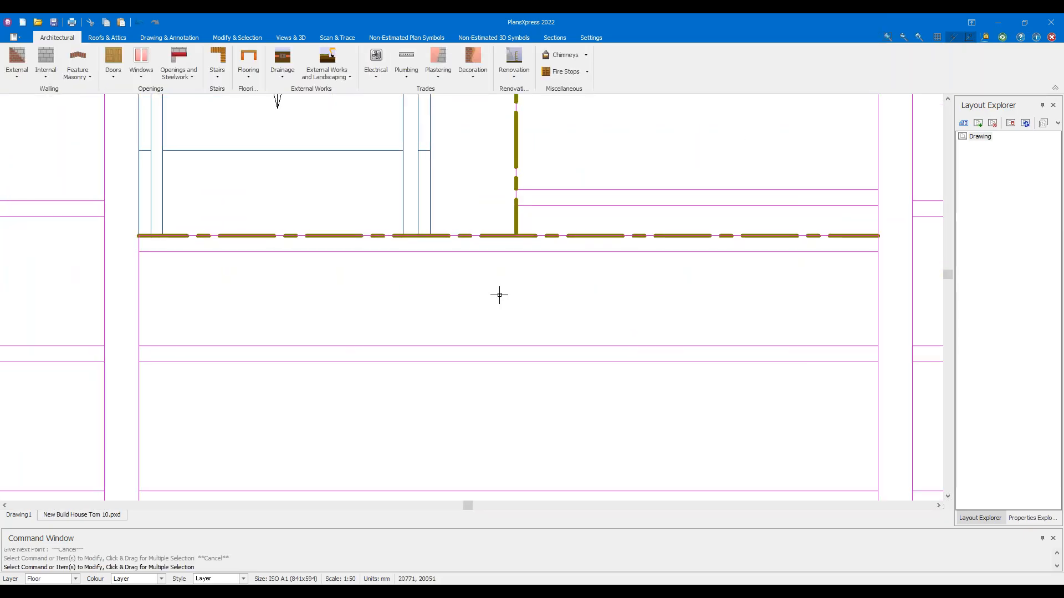
Start a second additional joist with 0.1 m width, beginning on the lower joist
left_click(248, 57)
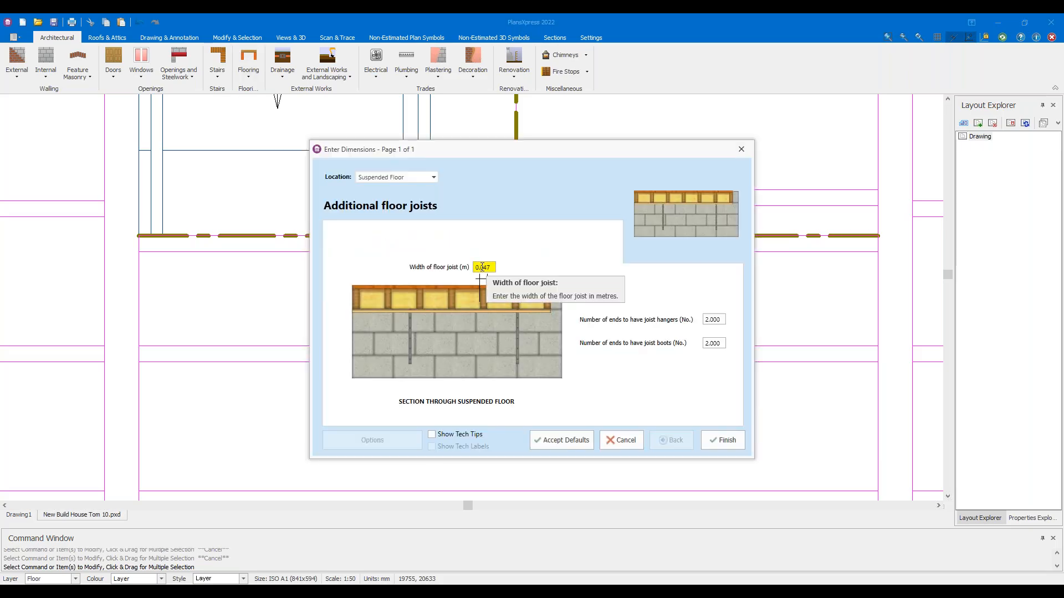
double_click(482, 267)
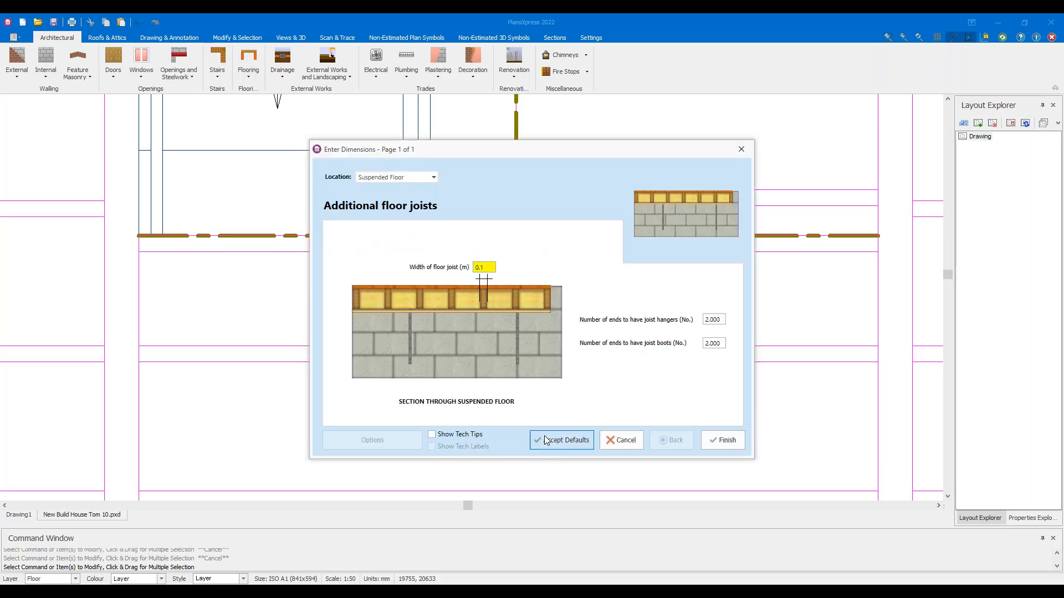
left_click(561, 440)
left_click(516, 236)
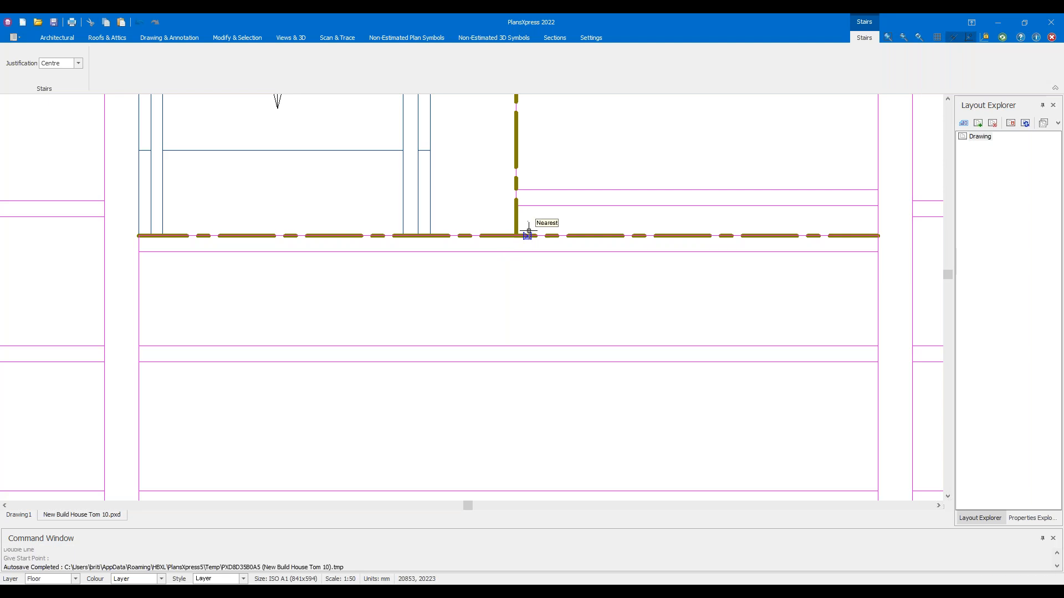
End the 0.1 m joist at the top of the stairwell's right edge
scroll(662, 207, "down", 4)
middle_click_drag(634, 134, 634, 378)
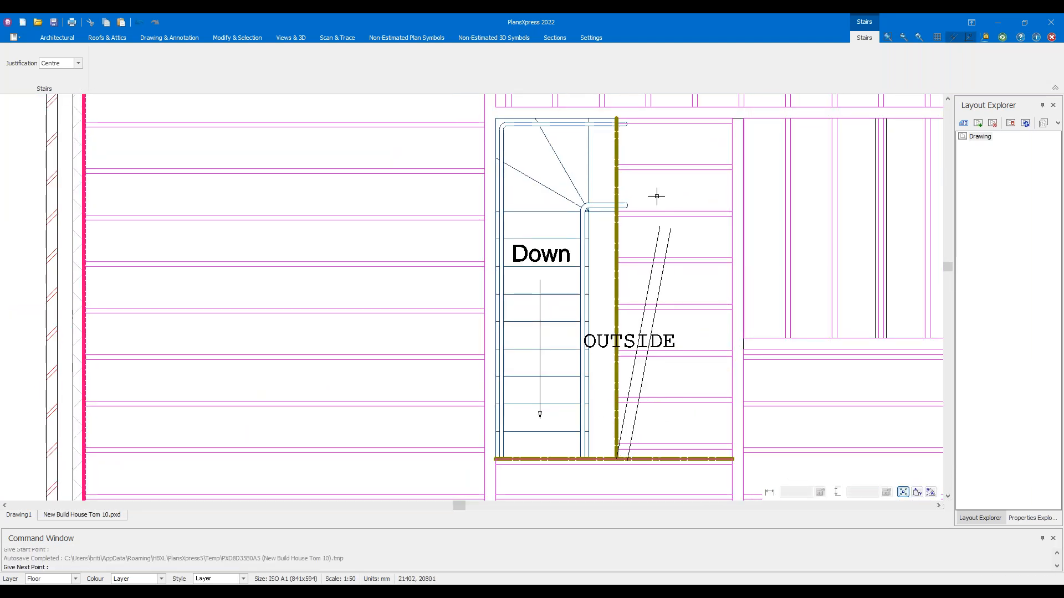
left_click(615, 115)
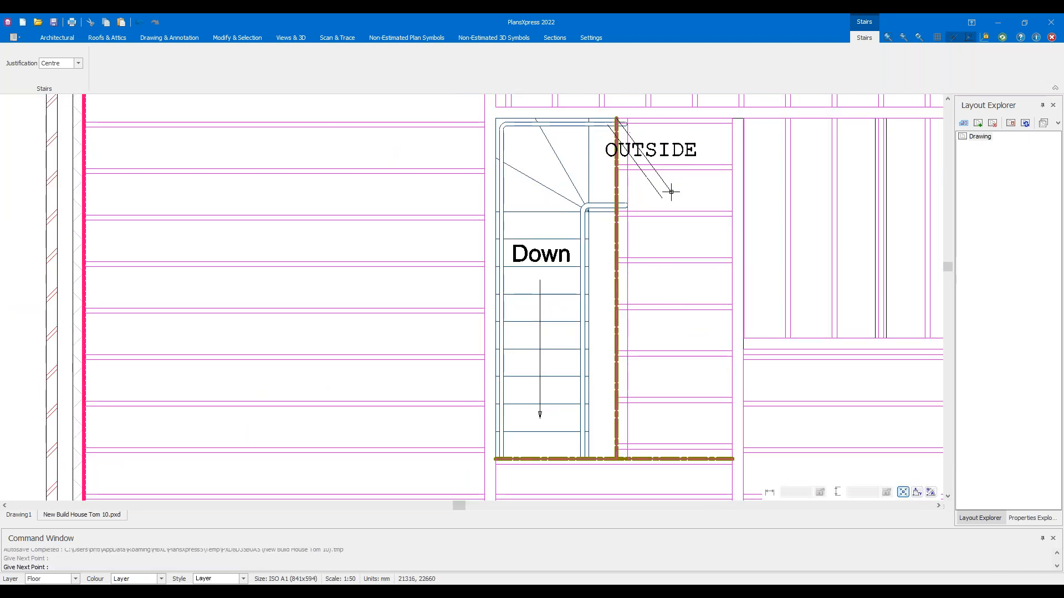
key("Escape")
key("Escape")
Check the new vertical joist and the stairwell joist by selecting each, then switch to Drawing & Annotation
scroll(627, 238, "up", 2)
left_click(628, 238)
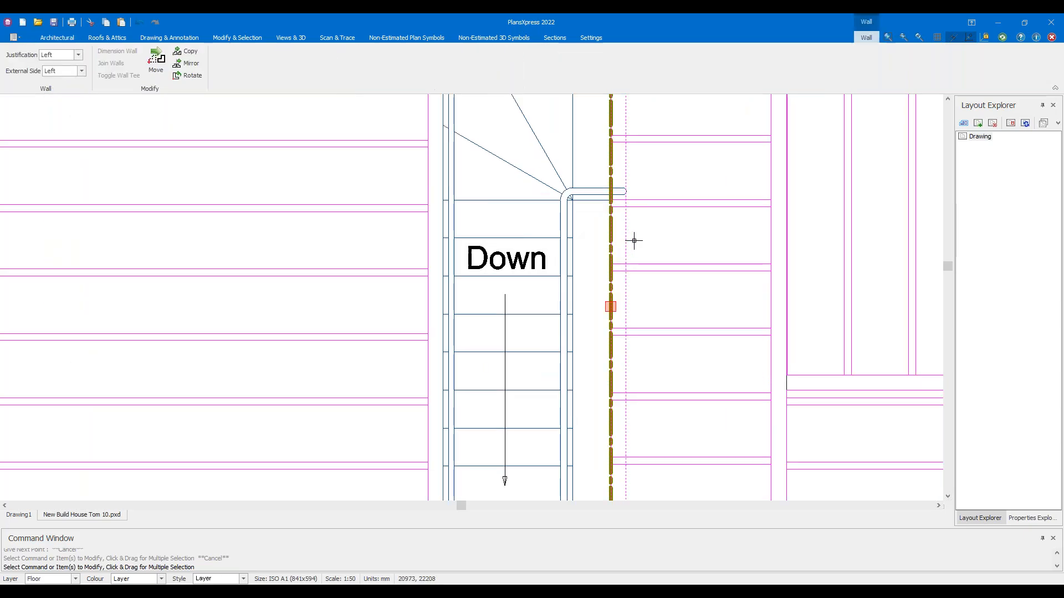
scroll(639, 238, "down", 2)
key("Escape")
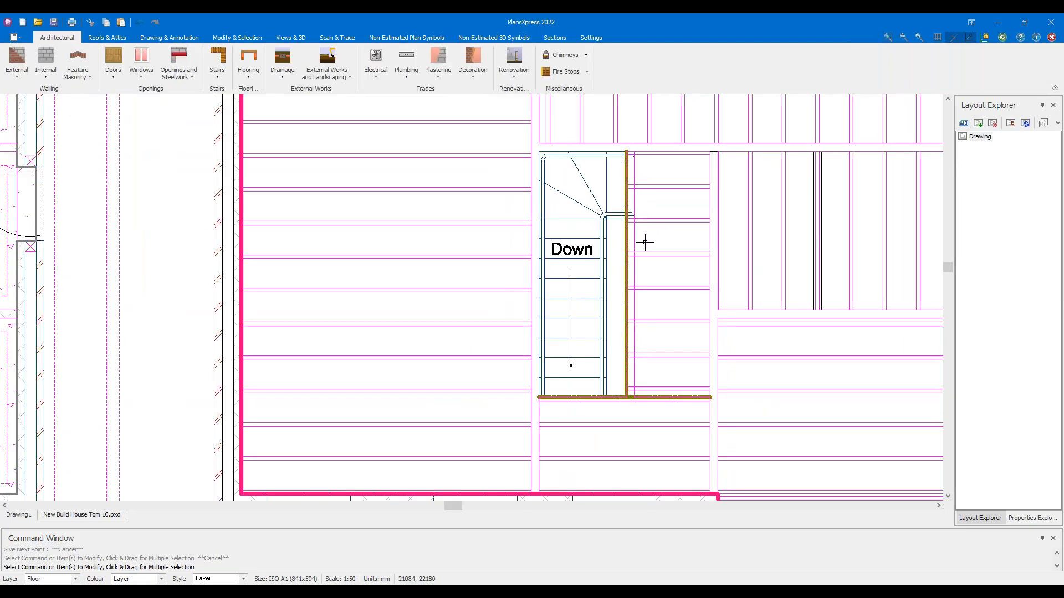
scroll(638, 238, "up", 3)
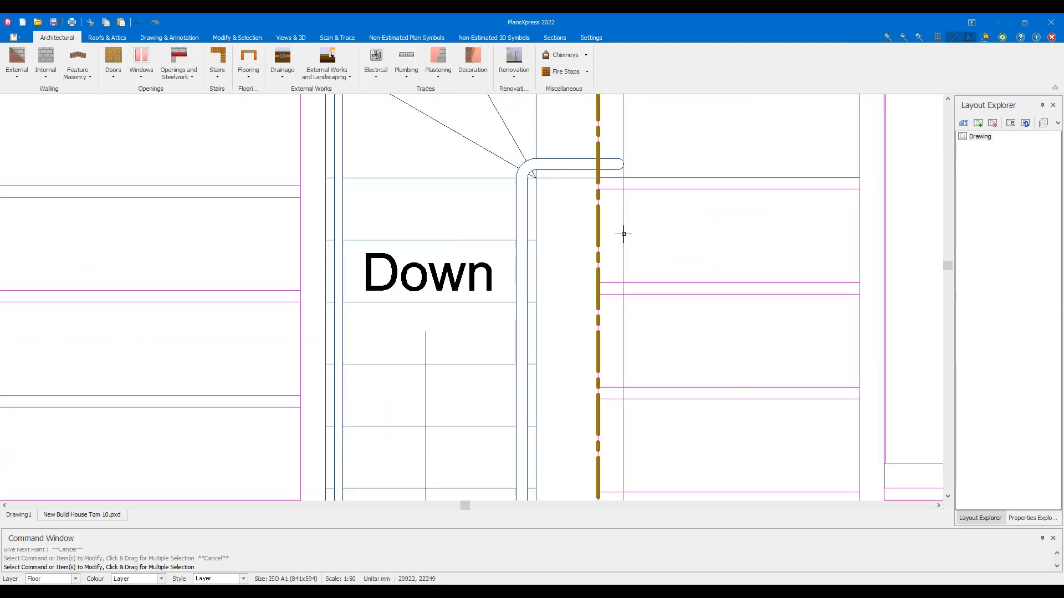
left_click(623, 234)
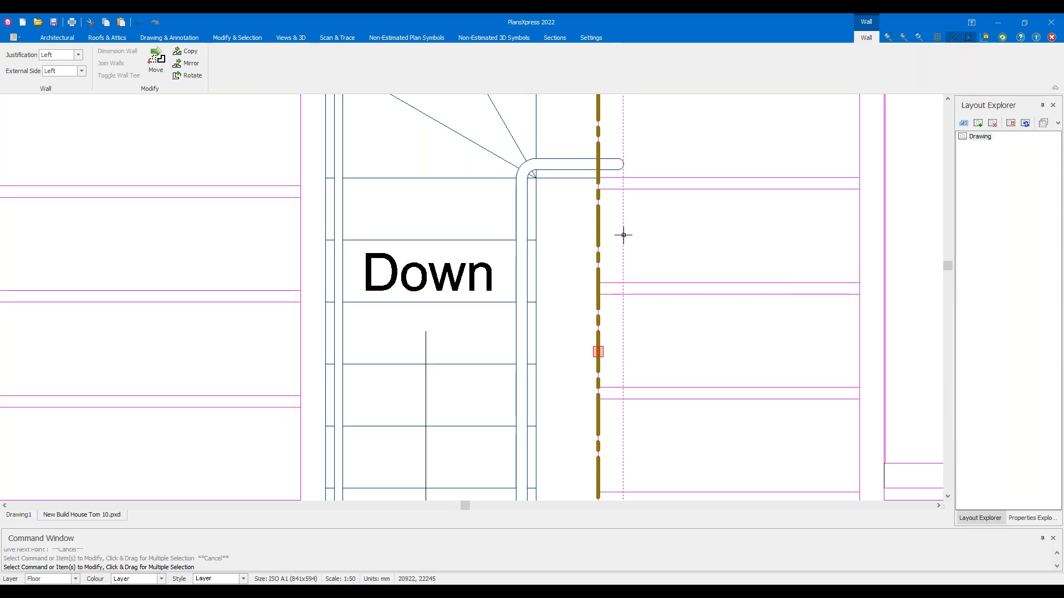
key("Escape")
scroll(641, 283, "down", 3)
scroll(629, 328, "up", 5)
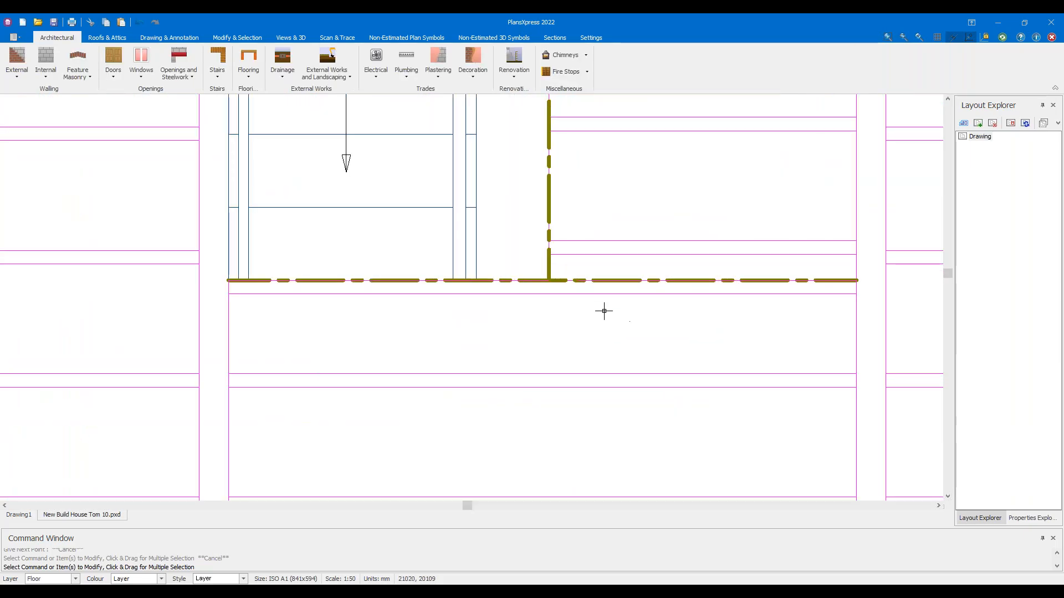
left_click(596, 281)
key("Escape")
scroll(594, 355, "down", 3)
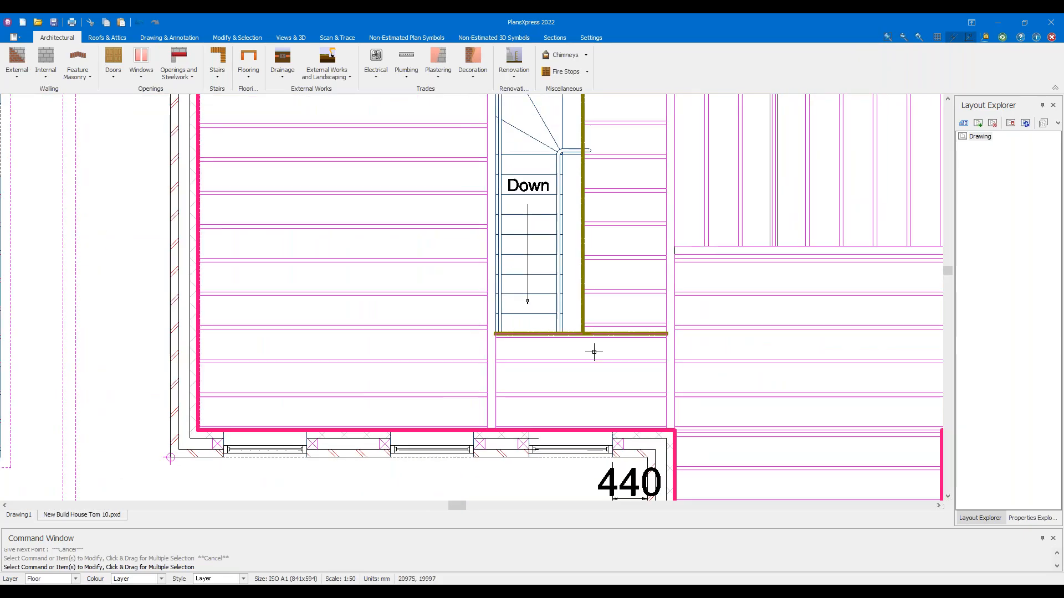
scroll(594, 326, "down", 2)
scroll(594, 328, "down", 2)
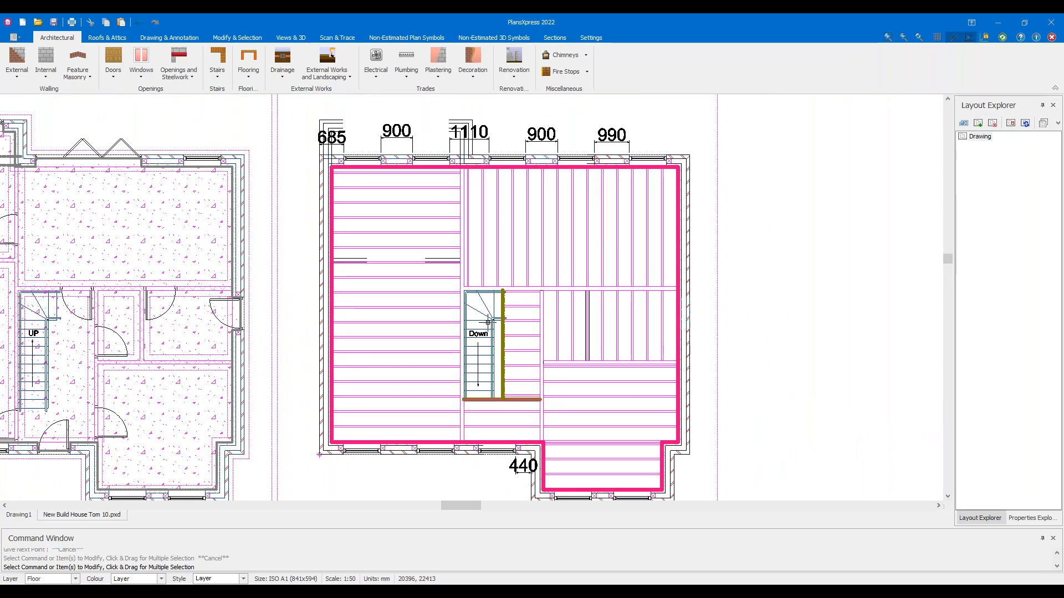
mouse_move(488, 322)
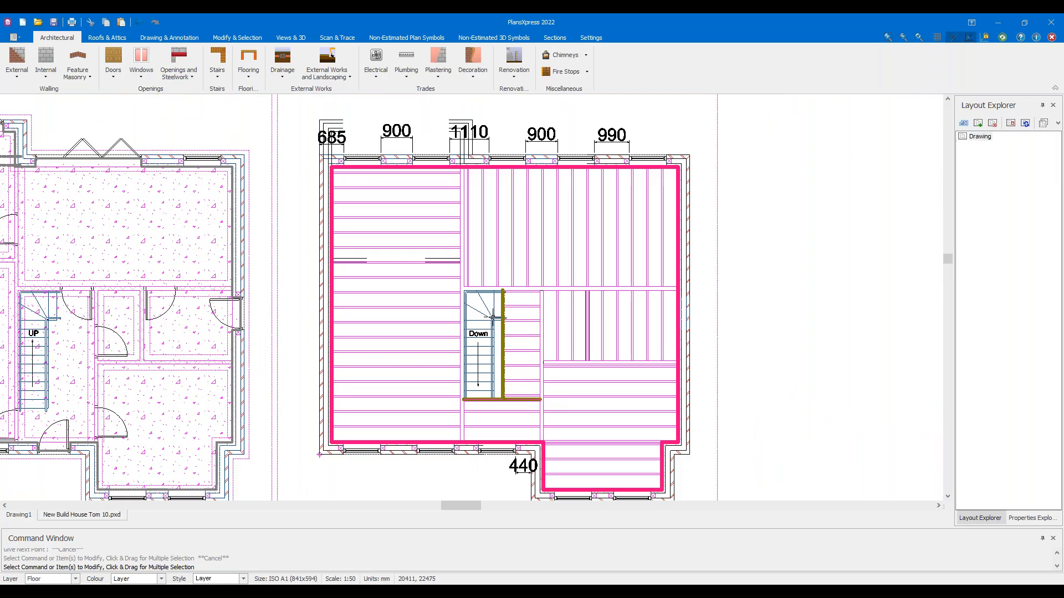
scroll(442, 319, "down", 1)
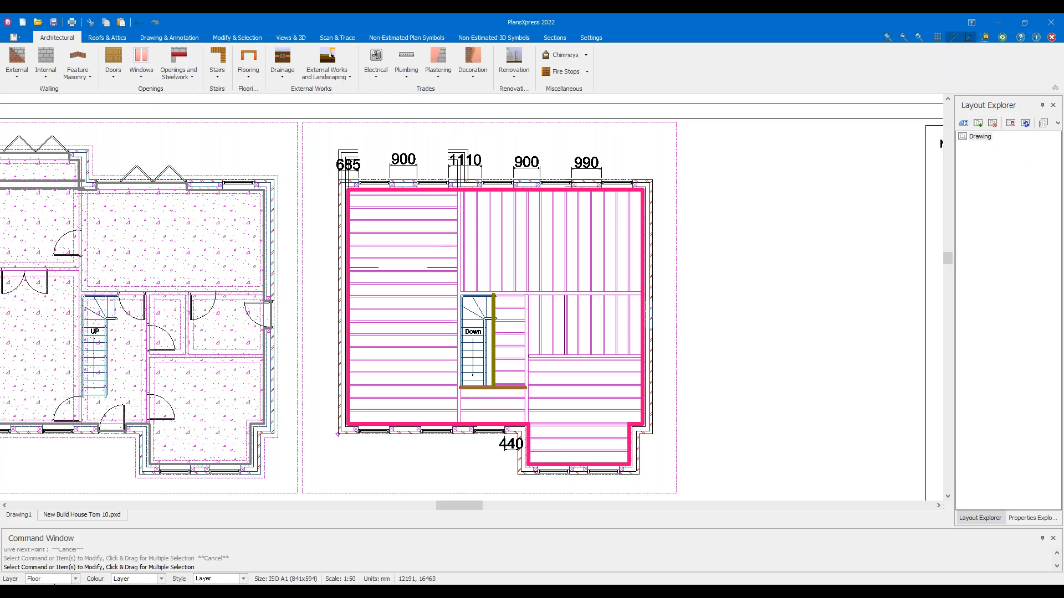
scroll(406, 297, "up", 4)
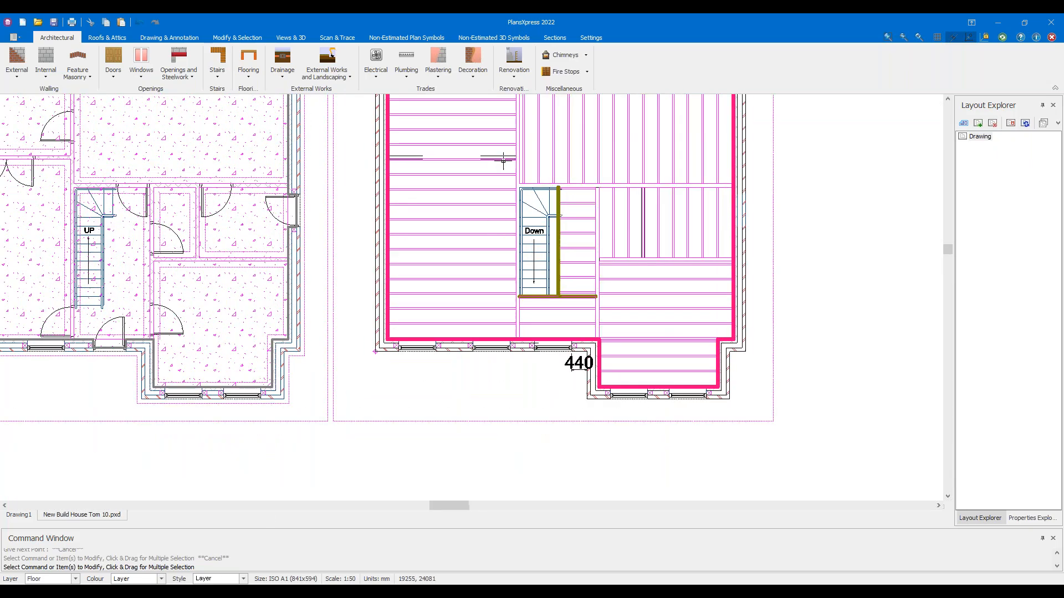
middle_click_drag(289, 248, 335, 196)
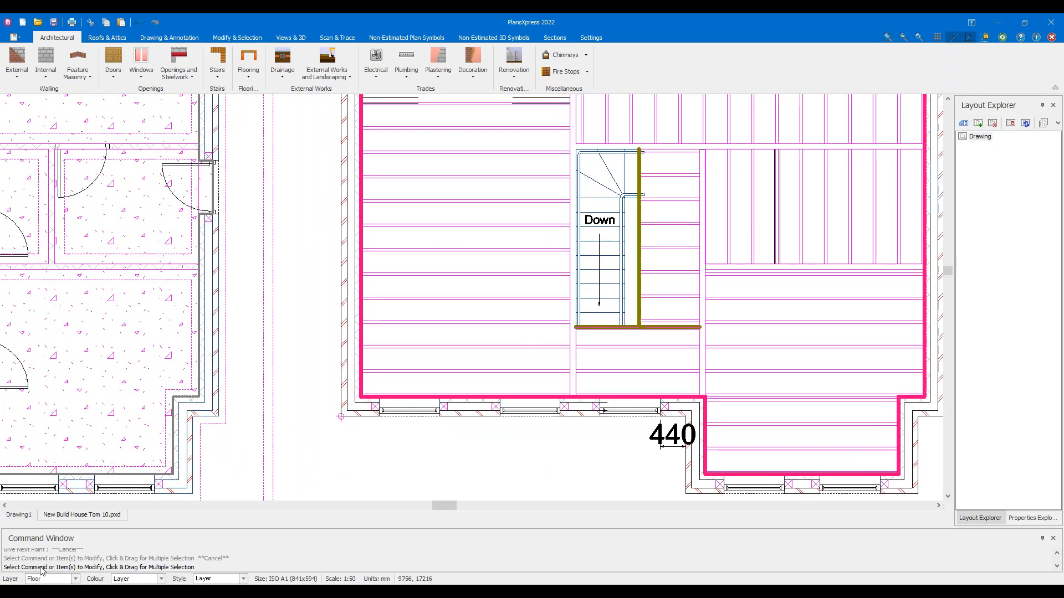
left_click(158, 38)
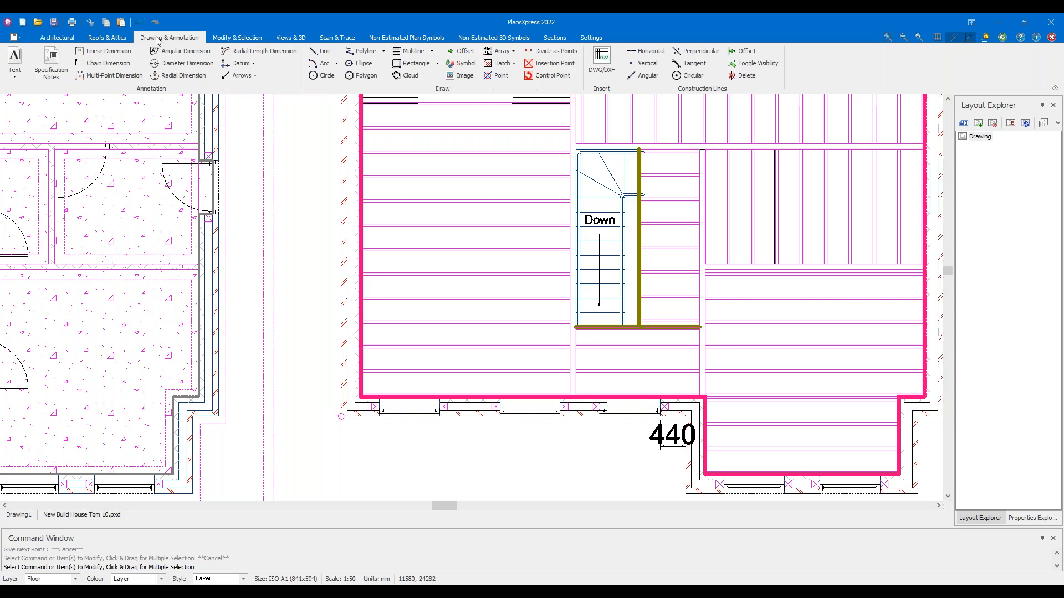
Draw a closed, jagged star-like polyline in the empty space below the house plan
left_click(363, 50)
middle_click_drag(387, 371, 415, 191)
scroll(348, 283, "up", 5)
left_click(325, 272)
left_click(453, 228)
left_click(447, 284)
left_click(500, 289)
left_click(456, 342)
left_click(520, 372)
left_click(475, 435)
left_click(417, 389)
left_click(322, 433)
left_click(388, 368)
left_click(294, 366)
left_click(353, 342)
left_click(292, 335)
left_click(360, 317)
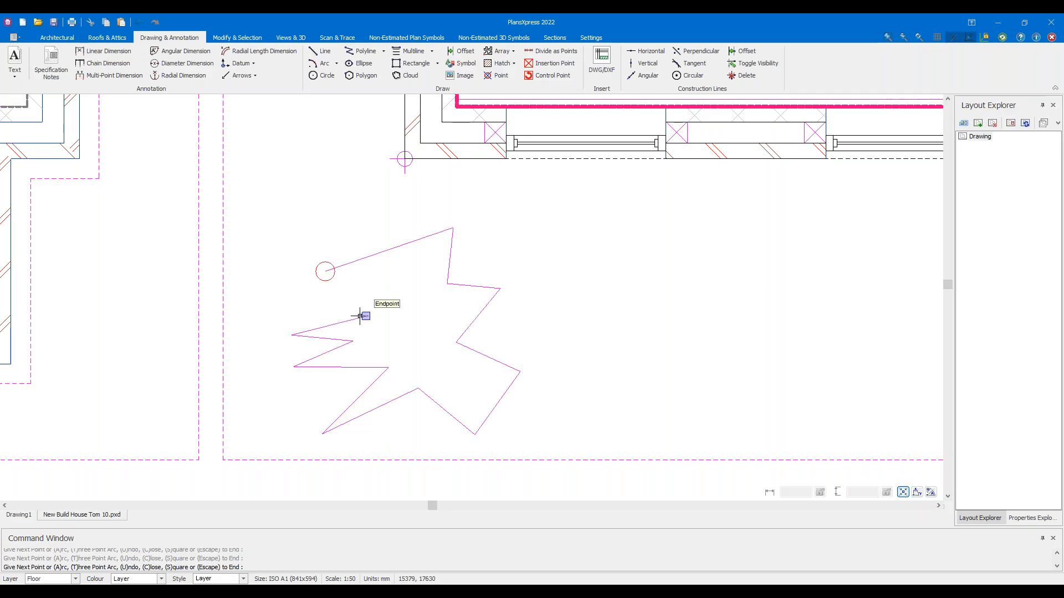
left_click(365, 316)
key("c")
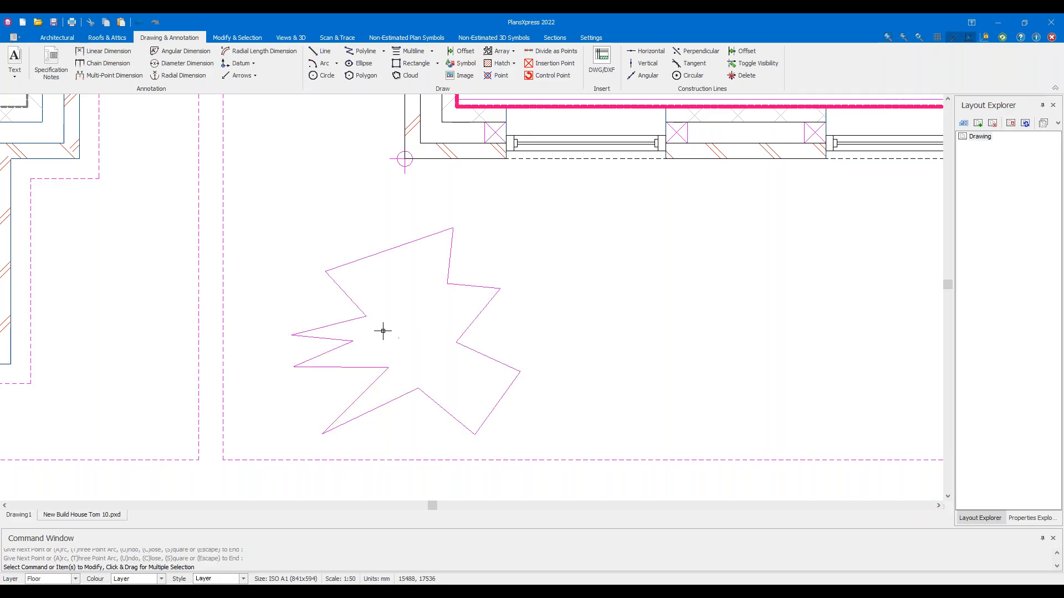
left_click(291, 37)
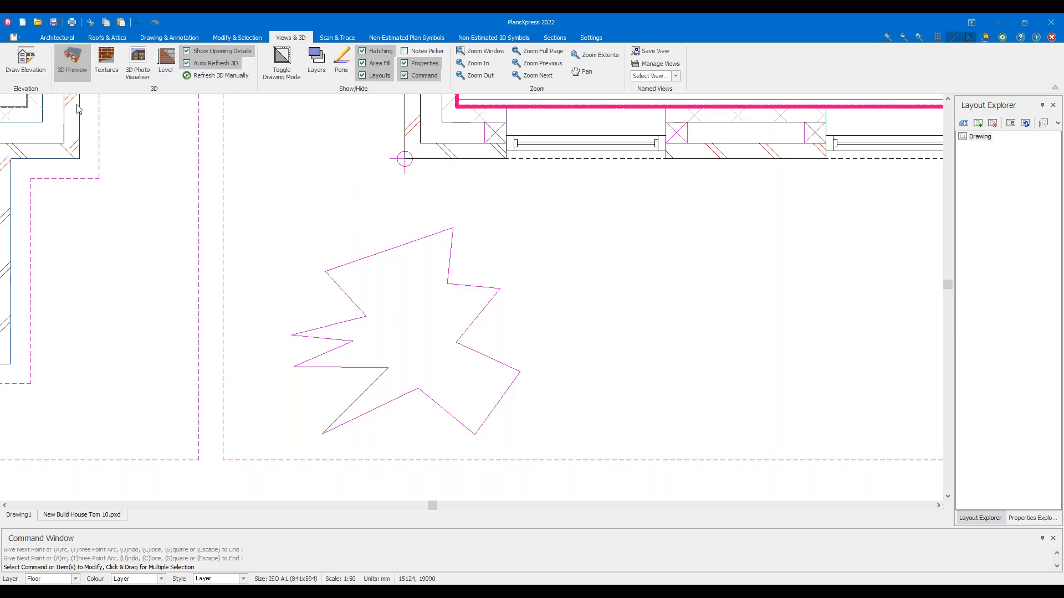
Inspect the jagged star-shaped floor outline in the plan and the 3D preview
left_click_drag(507, 317, 643, 337)
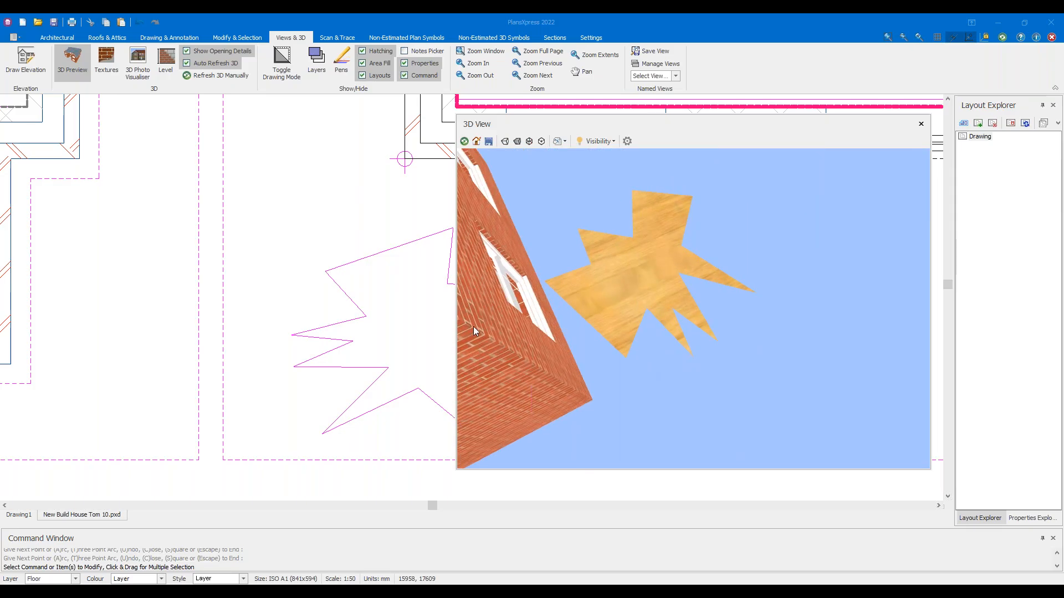
left_click(387, 301)
scroll(350, 237, "down", 2)
middle_click_drag(442, 296, 293, 286)
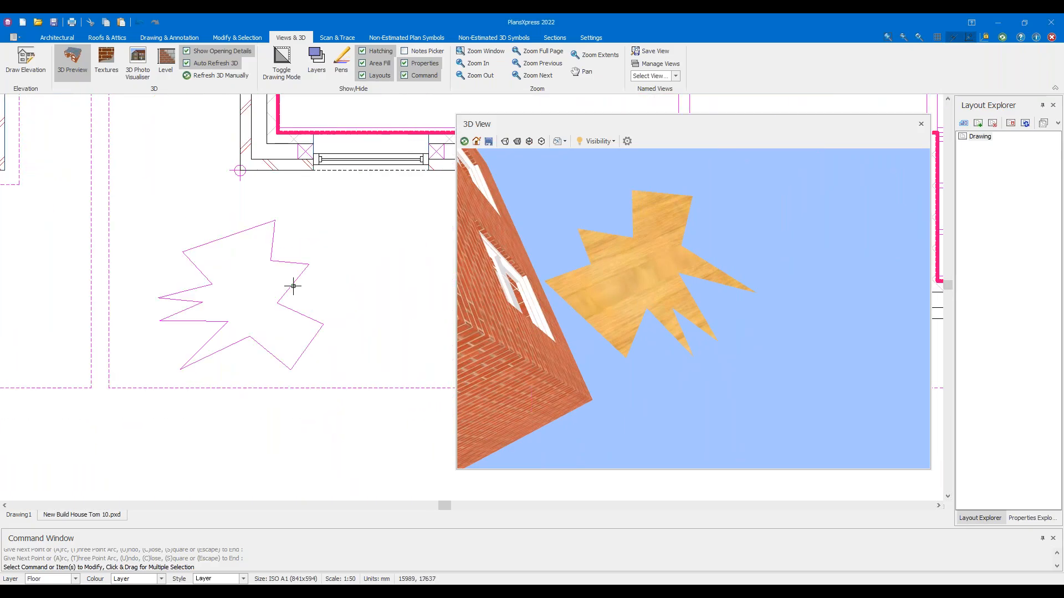
left_click(293, 286)
left_click(368, 251)
left_click_drag(395, 347, 272, 309)
left_click(367, 302)
scroll(597, 255, "up", 5)
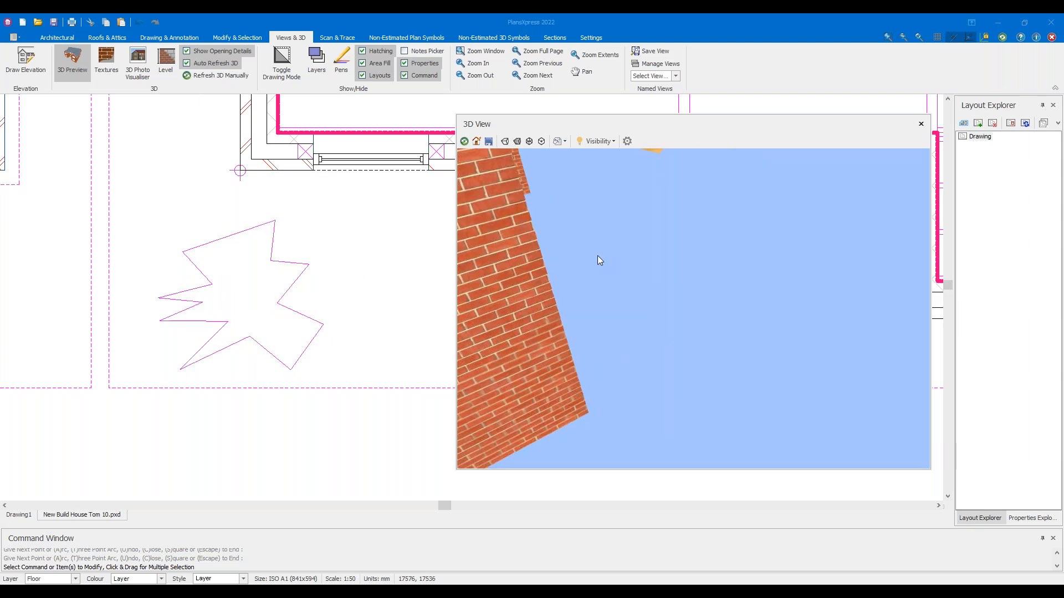
left_click_drag(600, 261, 469, 303)
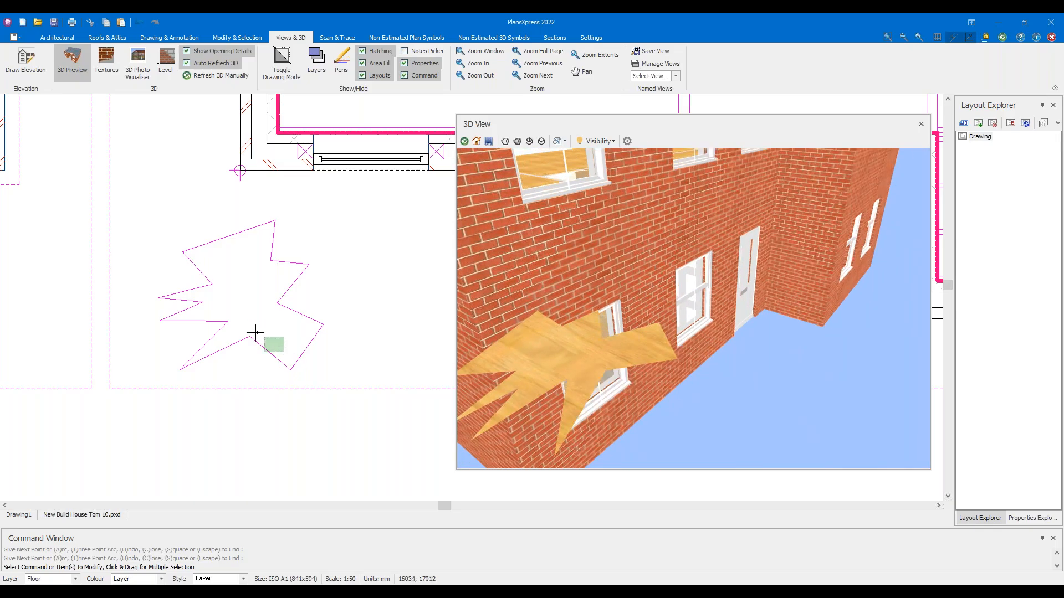
Try stretching the star floor's left corner grip to a new point
left_click(251, 332)
left_click(212, 345)
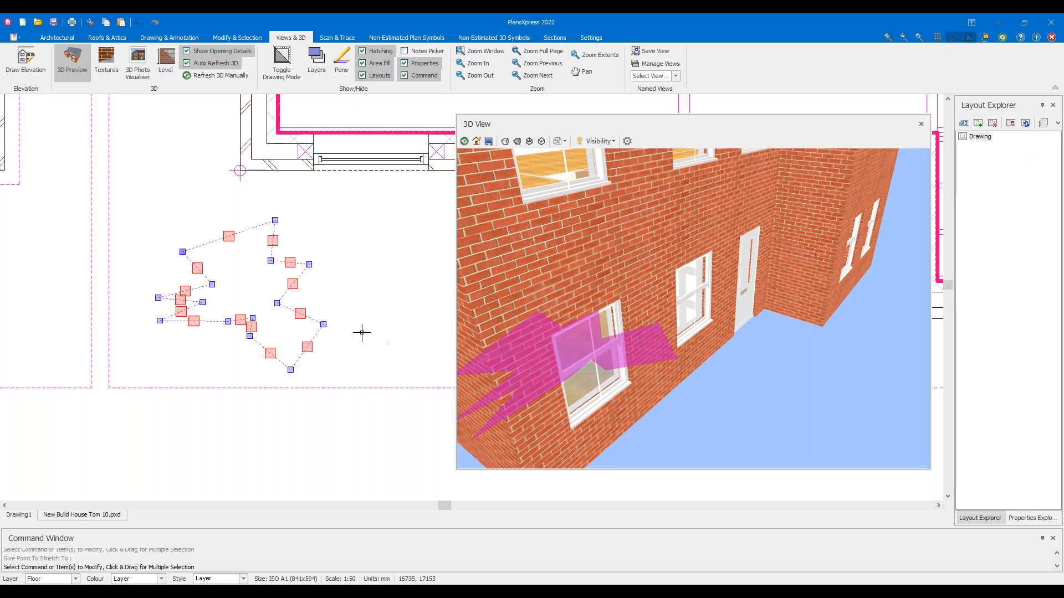
left_click(159, 321)
key("Escape")
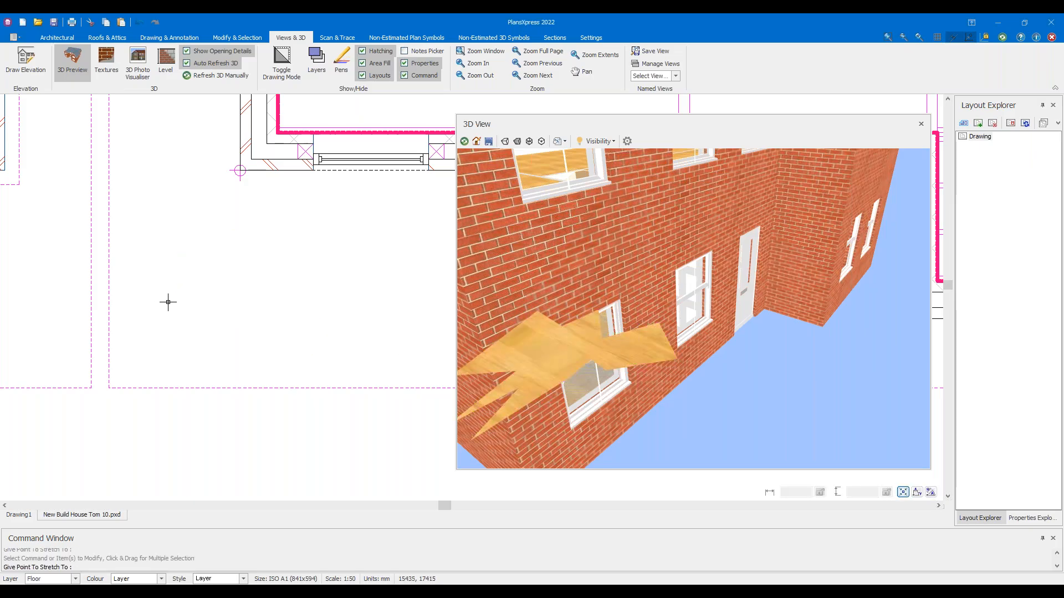
left_click(158, 300)
left_click(158, 298)
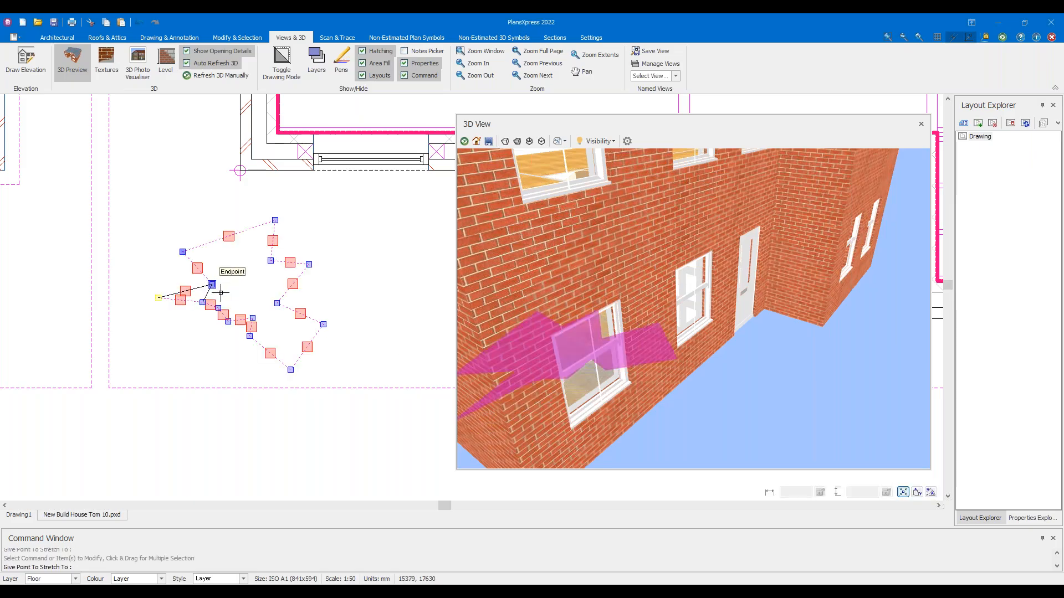
left_click(229, 292)
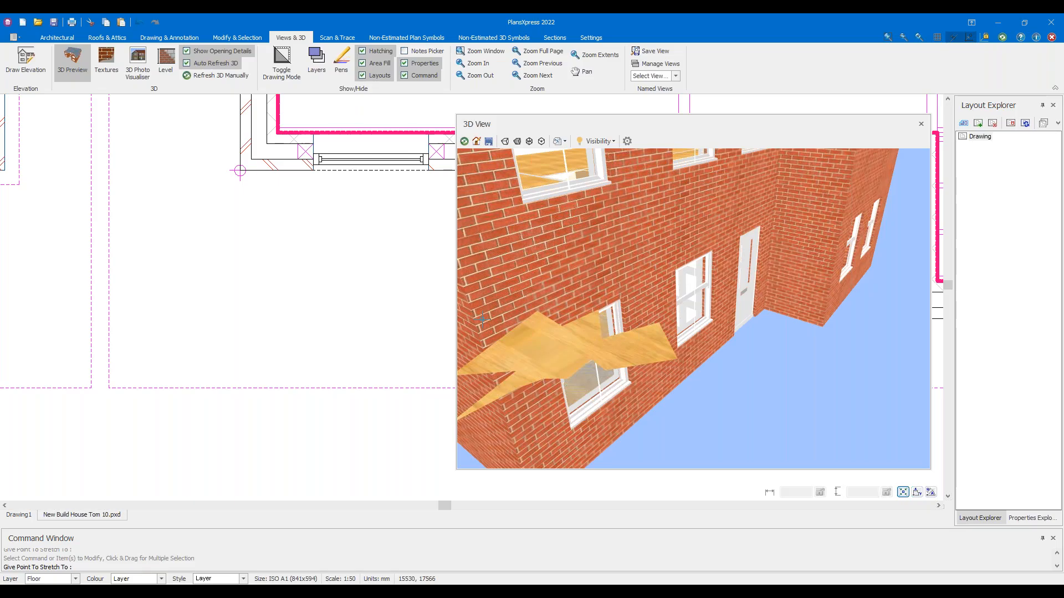
Select the star-shaped floor outline on the plan and delete it
left_click(606, 368)
key("Escape")
left_click_drag(539, 357, 217, 293)
key("Delete")
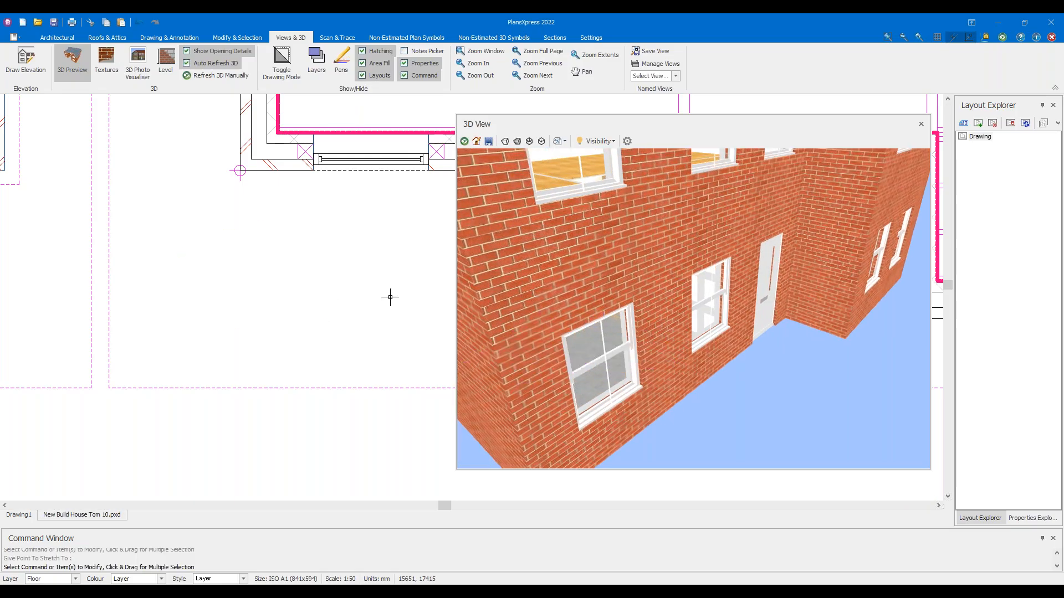
Orbit the 3D preview to check the remaining floors, then close the preview window
left_click_drag(532, 310, 621, 317)
scroll(673, 284, "down", 5)
left_click_drag(686, 287, 680, 261)
left_click_drag(633, 210, 697, 283)
scroll(696, 282, "up", 3)
left_click_drag(627, 275, 650, 227)
scroll(651, 238, "down", 3)
middle_click_drag(654, 247, 685, 306)
scroll(685, 310, "up", 3)
left_click_drag(668, 333, 583, 273)
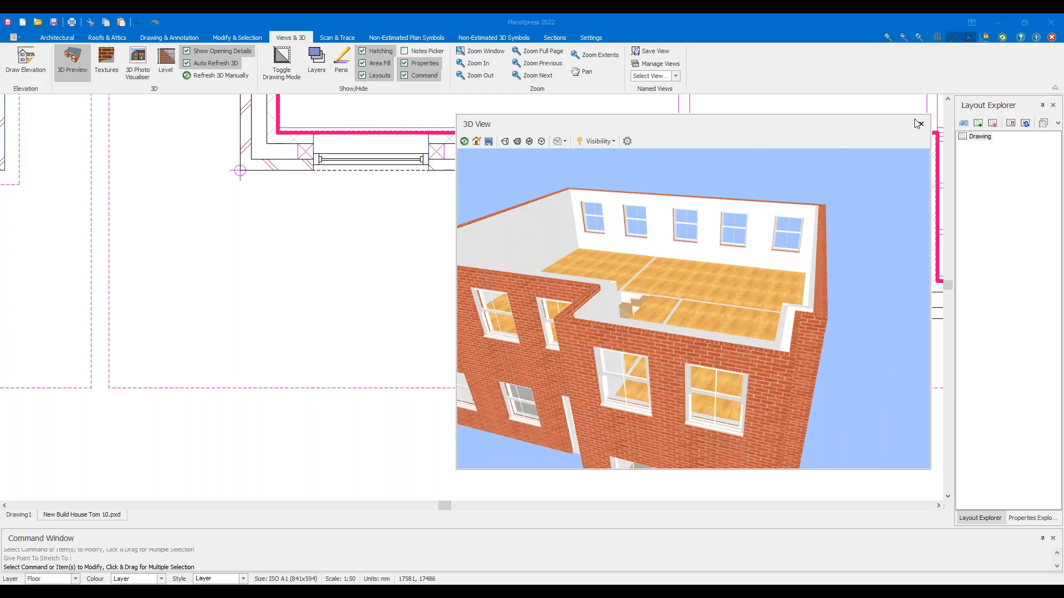
left_click(921, 125)
Frame the upper floor's top dimensions and turn off tracing from the level below
scroll(690, 208, "down", 2)
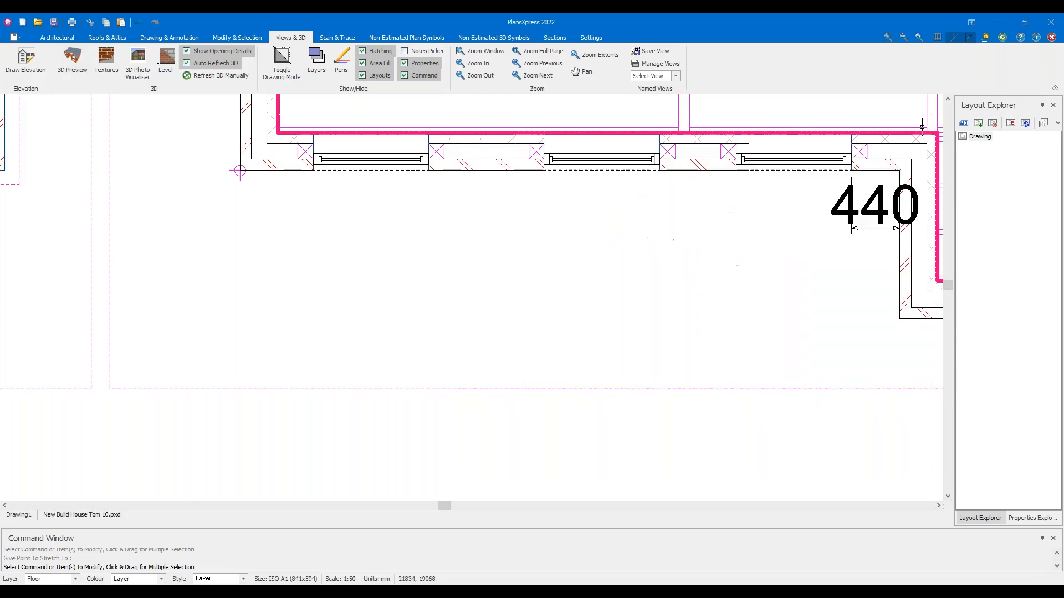
scroll(682, 213, "down", 1)
middle_click_drag(691, 224, 497, 310)
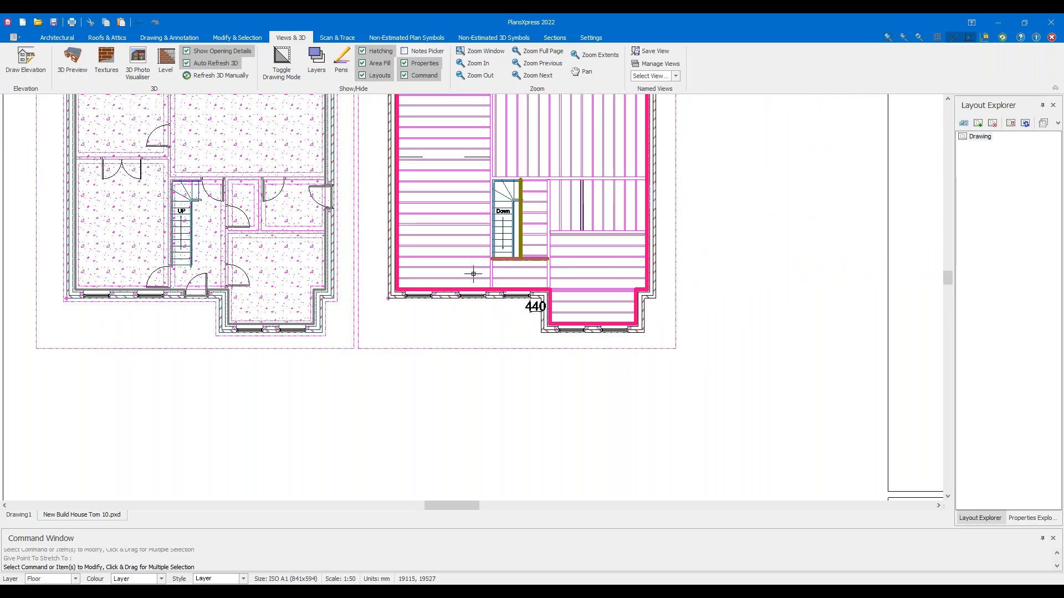
middle_click_drag(491, 205, 450, 325)
scroll(449, 329, "up", 2)
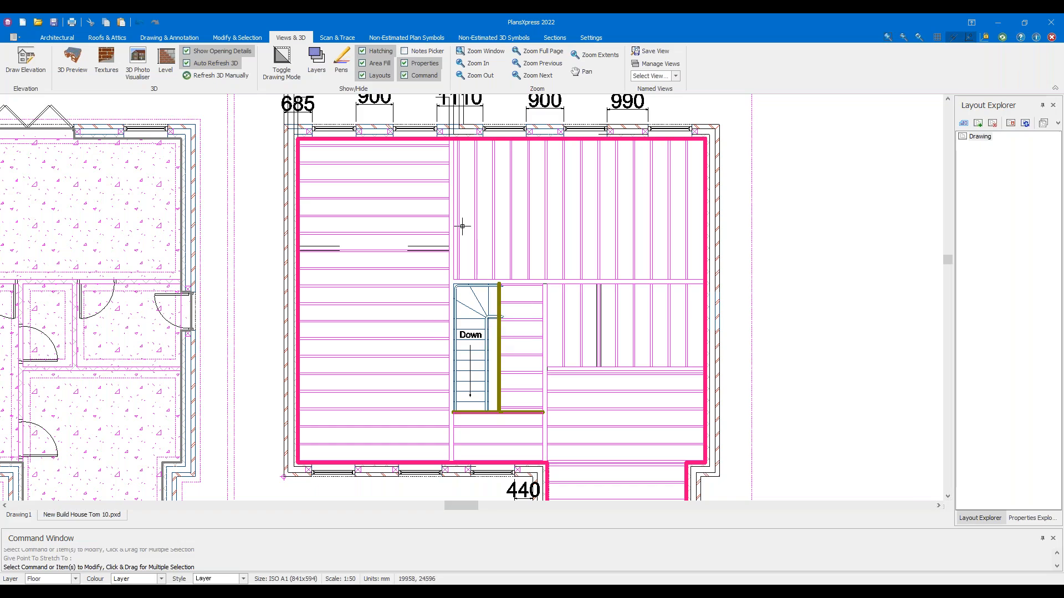
middle_click_drag(726, 223, 730, 321)
left_click_drag(804, 325, 739, 191)
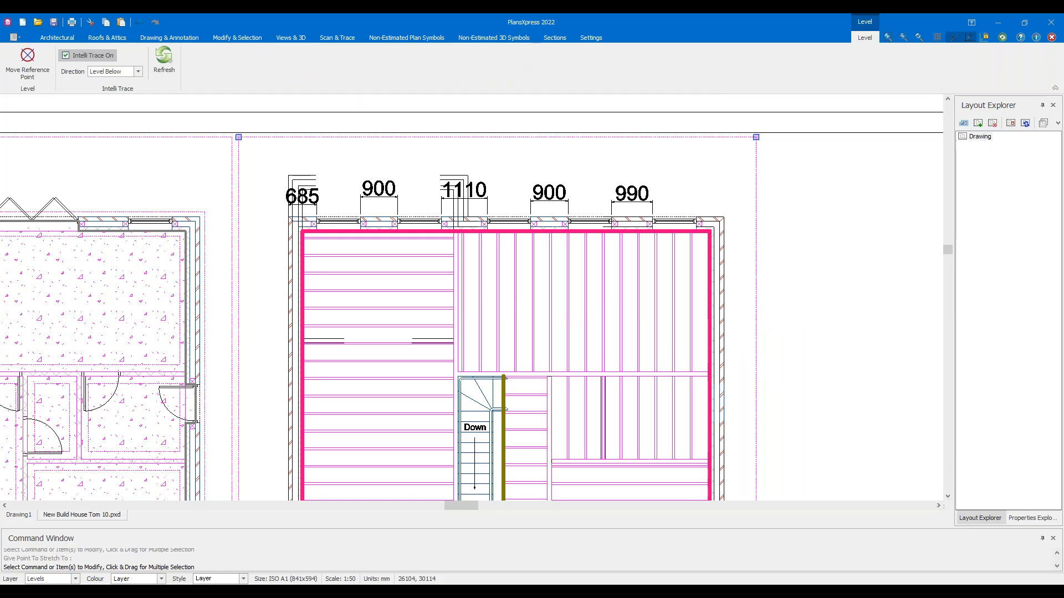
left_click(65, 56)
Delete the row of five dimensions above the upper floor plan
scroll(685, 273, "down", 2)
scroll(620, 311, "up", 3)
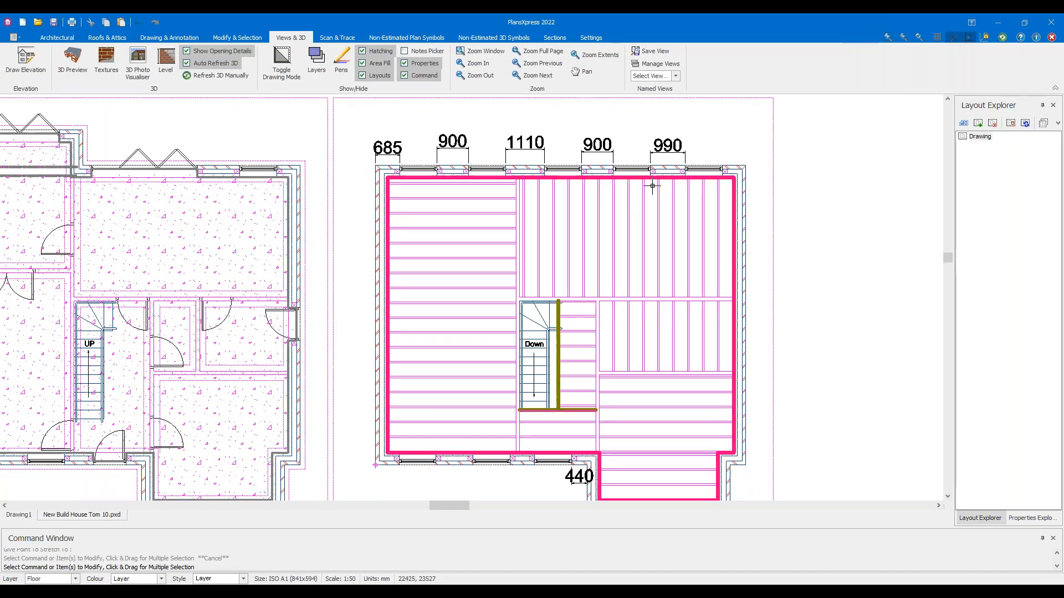
left_click_drag(703, 165, 373, 109)
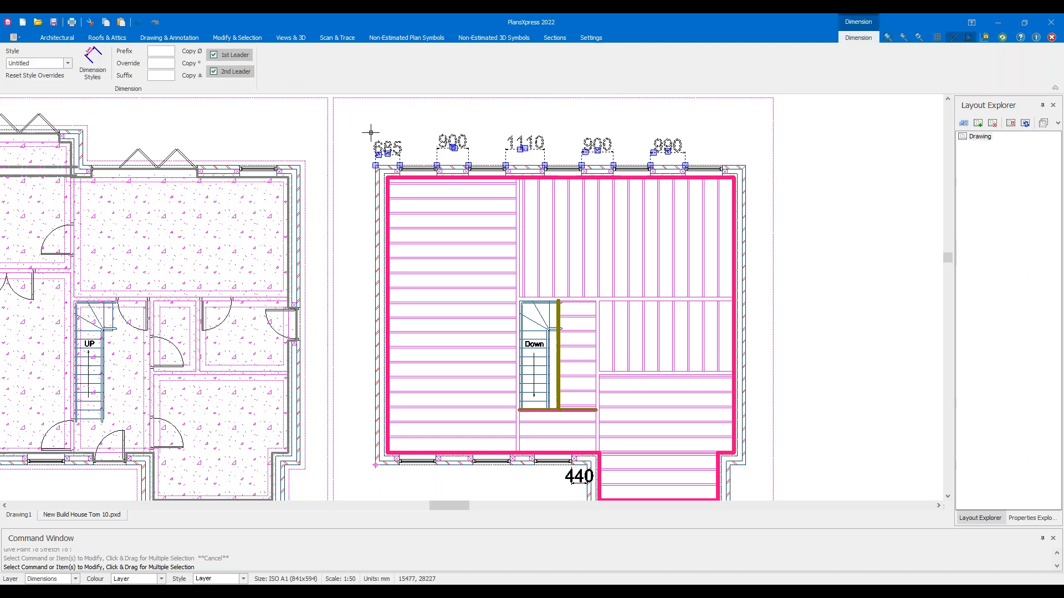
key("Delete")
Delete the 440 dimension and bring both floor plans back into view
middle_click_drag(554, 445, 524, 384)
scroll(525, 384, "up", 4)
left_click(568, 459)
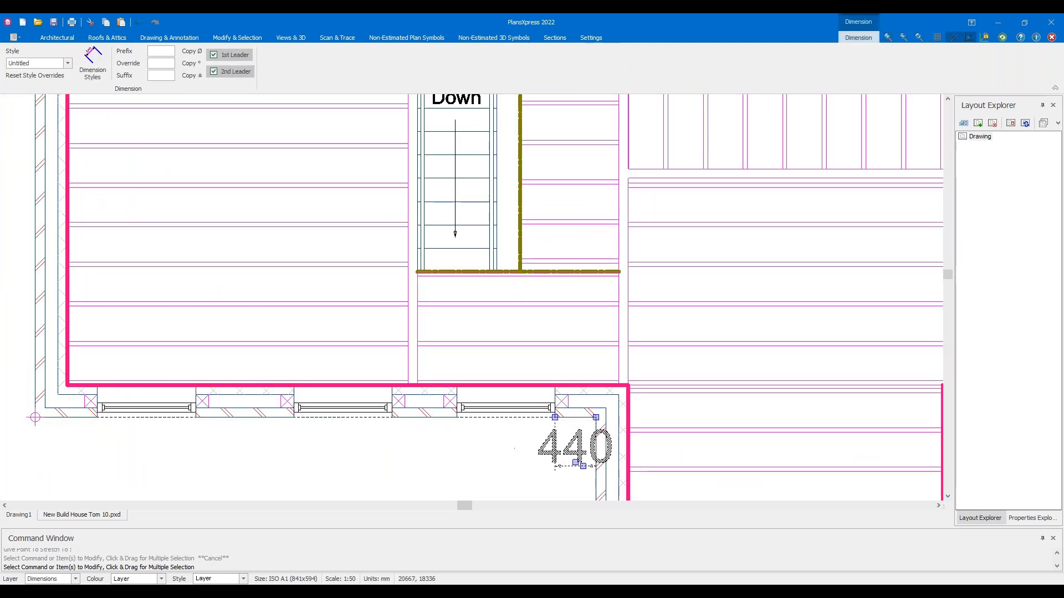
key("Delete")
scroll(503, 442, "down", 5)
middle_click_drag(695, 334, 725, 309)
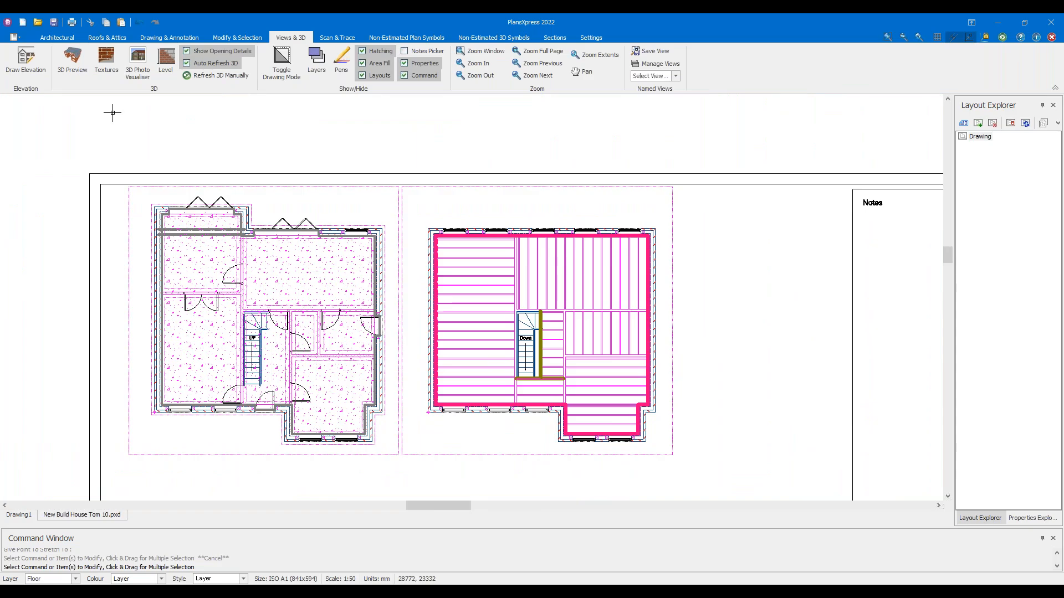
left_click(26, 38)
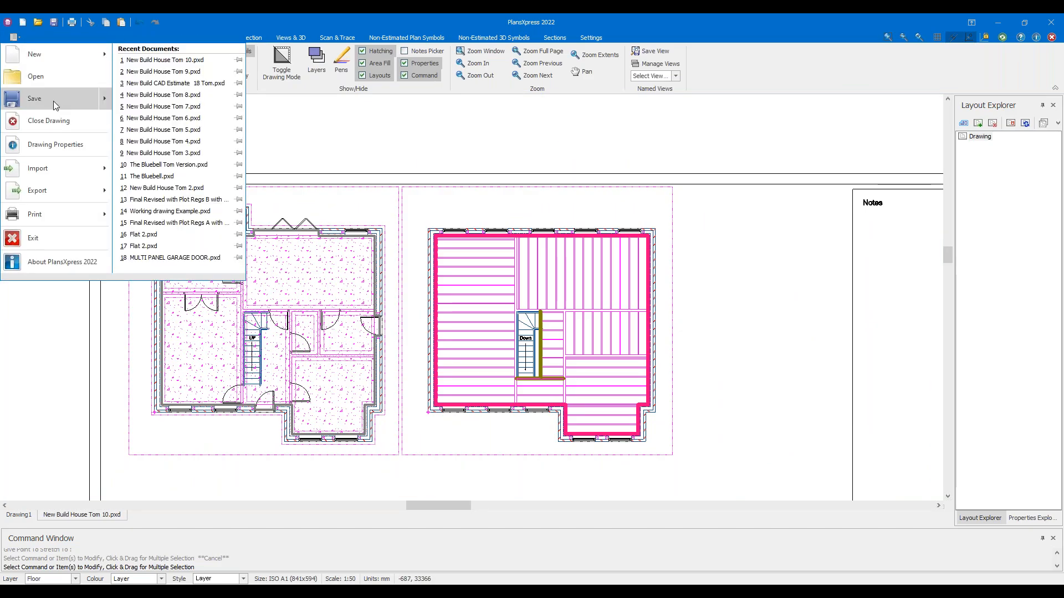
Save the drawing as New Build House Tom 11.pxd, changing the number from 10 to 11
mouse_move(53, 101)
left_click(146, 70)
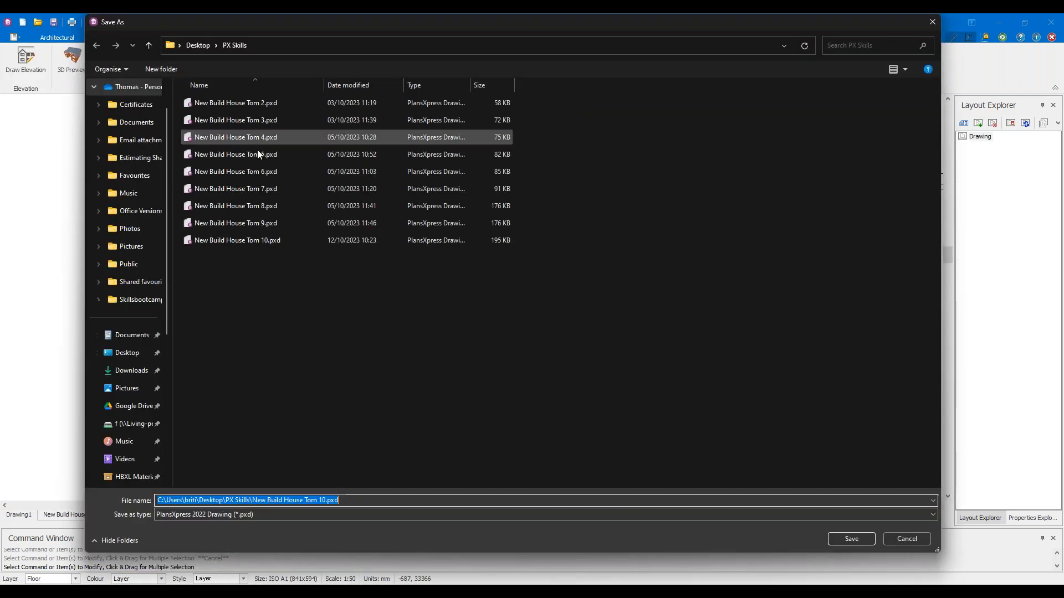
left_click(333, 501)
key("BackSpace")
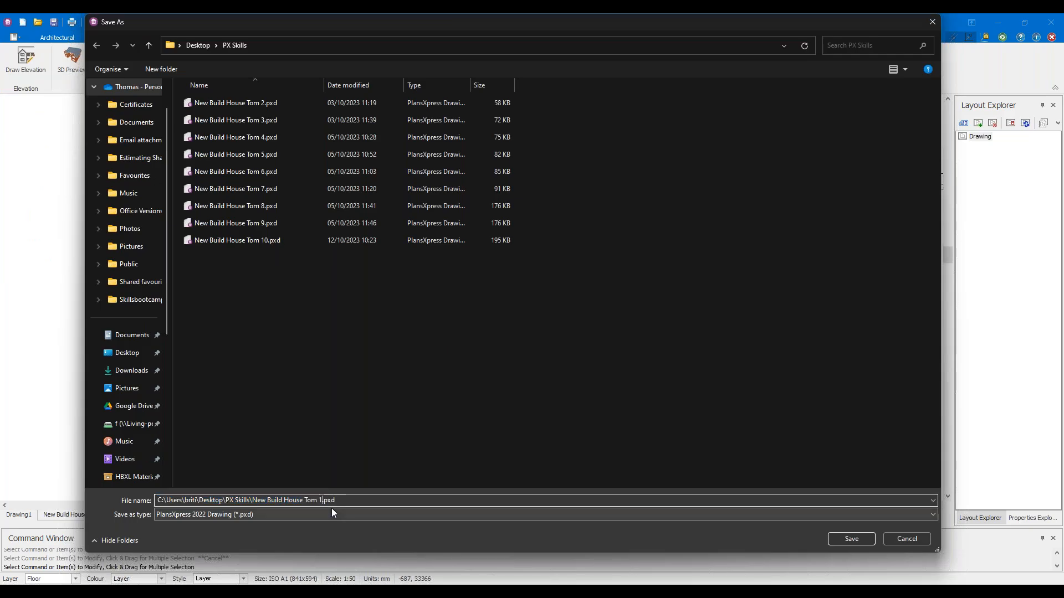
left_click(852, 540)
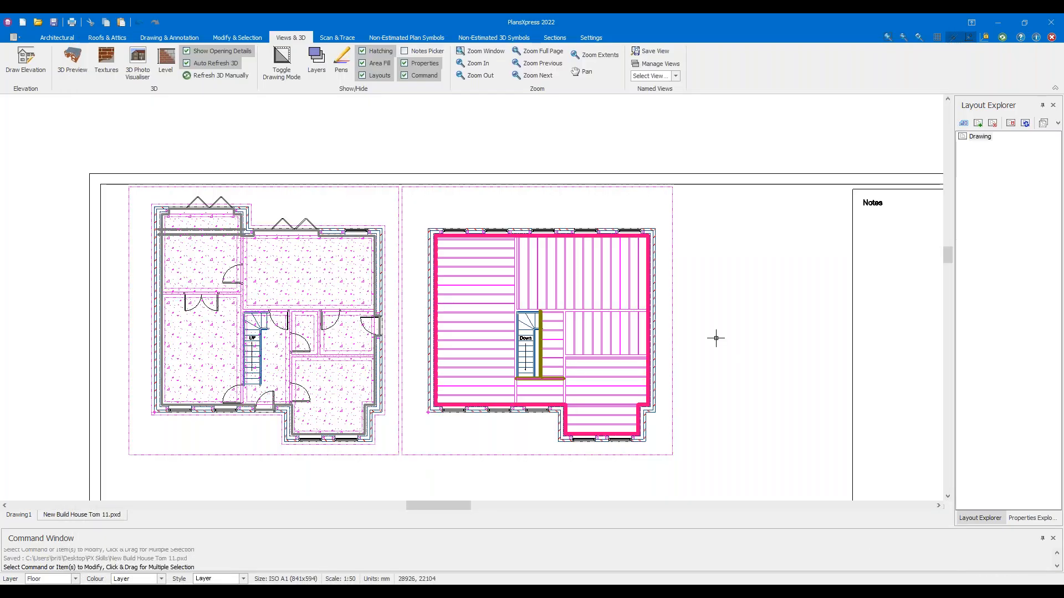
scroll(678, 314, "up", 2)
scroll(679, 314, "down", 2)
middle_click_drag(672, 316, 737, 320)
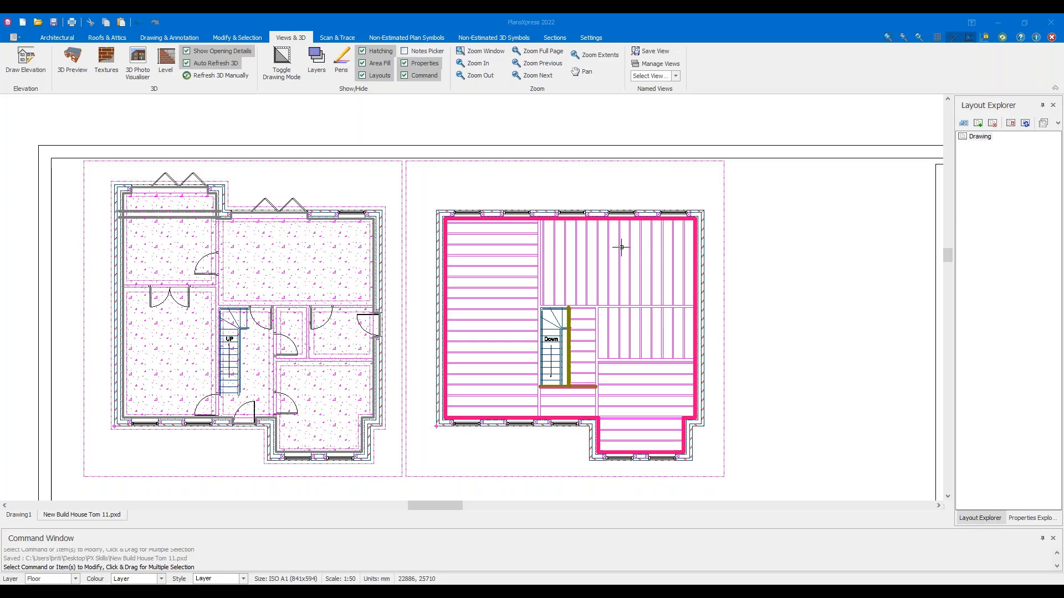
scroll(620, 248, "up", 1)
middle_click_drag(622, 306, 639, 223)
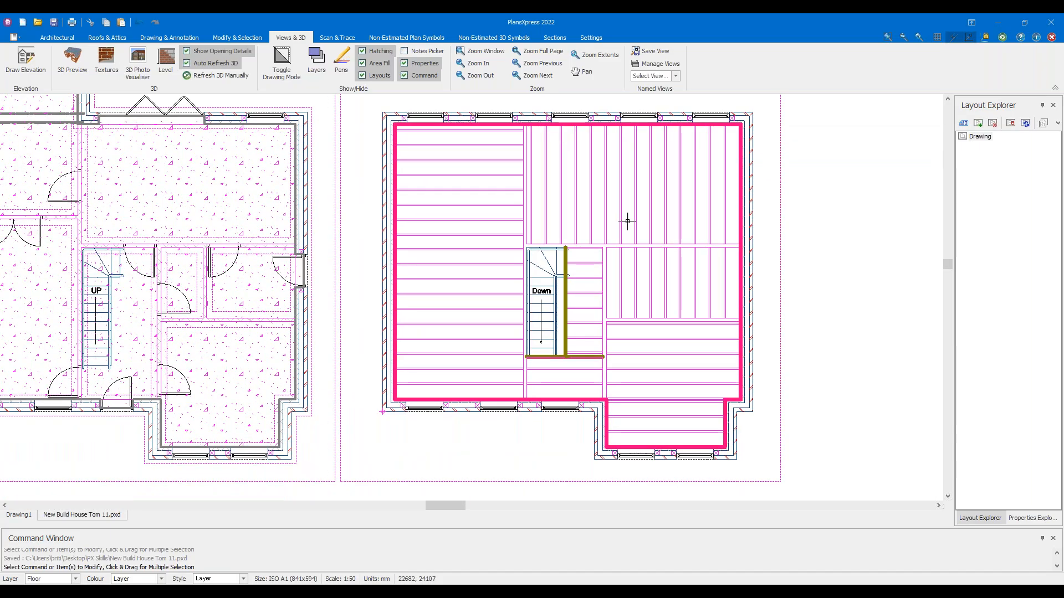
scroll(546, 231, "up", 2)
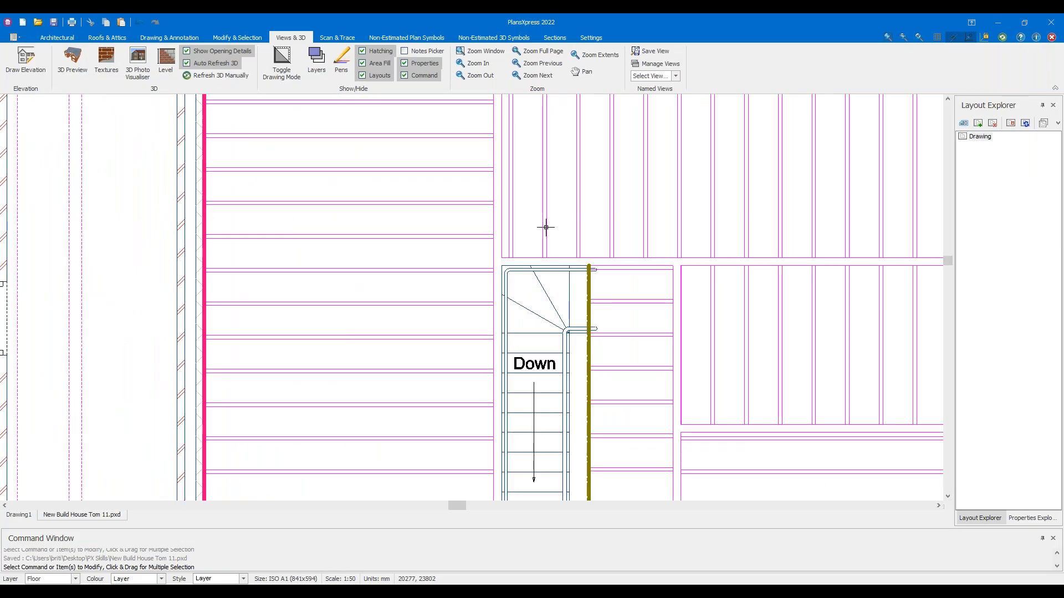
scroll(546, 228, "down", 1)
scroll(499, 268, "up", 2)
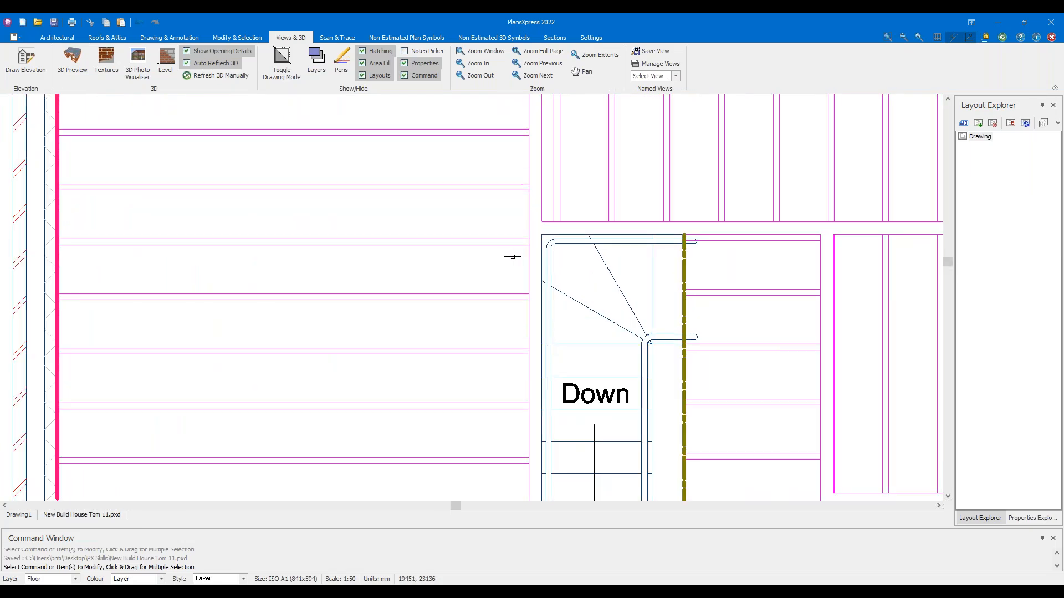
scroll(528, 211, "down", 3)
key("Escape")
middle_click_drag(806, 172, 794, 217)
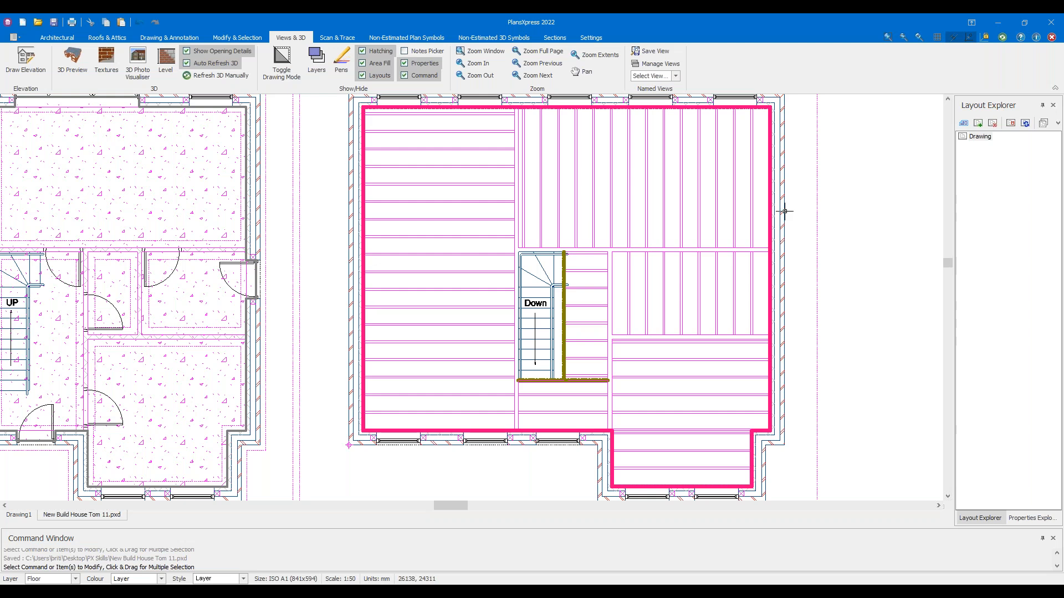
Switch the named view to All Items Except Flooring and recentre the upper floor plan
mouse_move(784, 211)
left_click(675, 76)
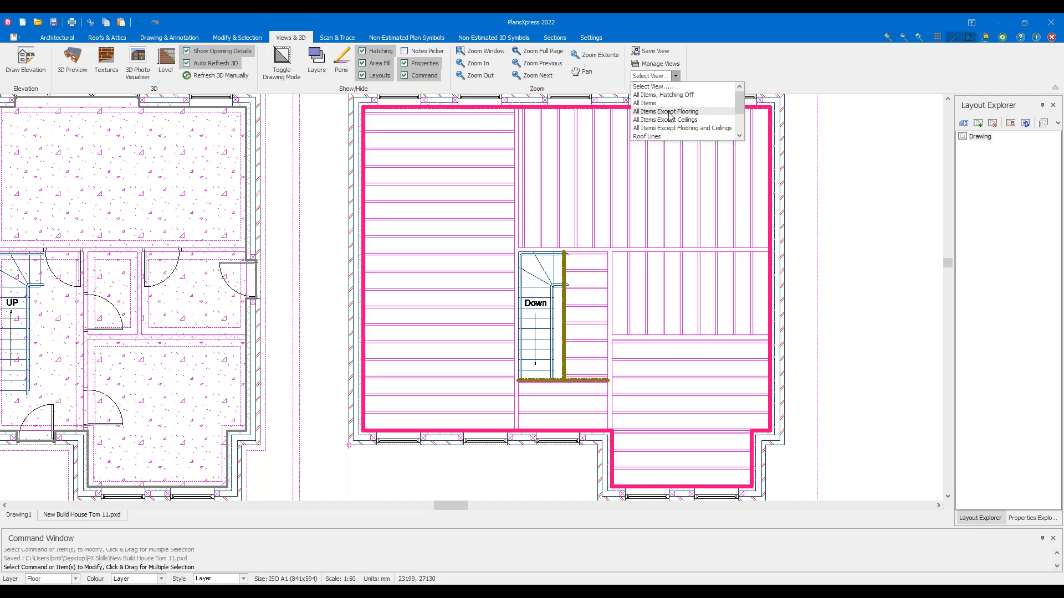
left_click(669, 112)
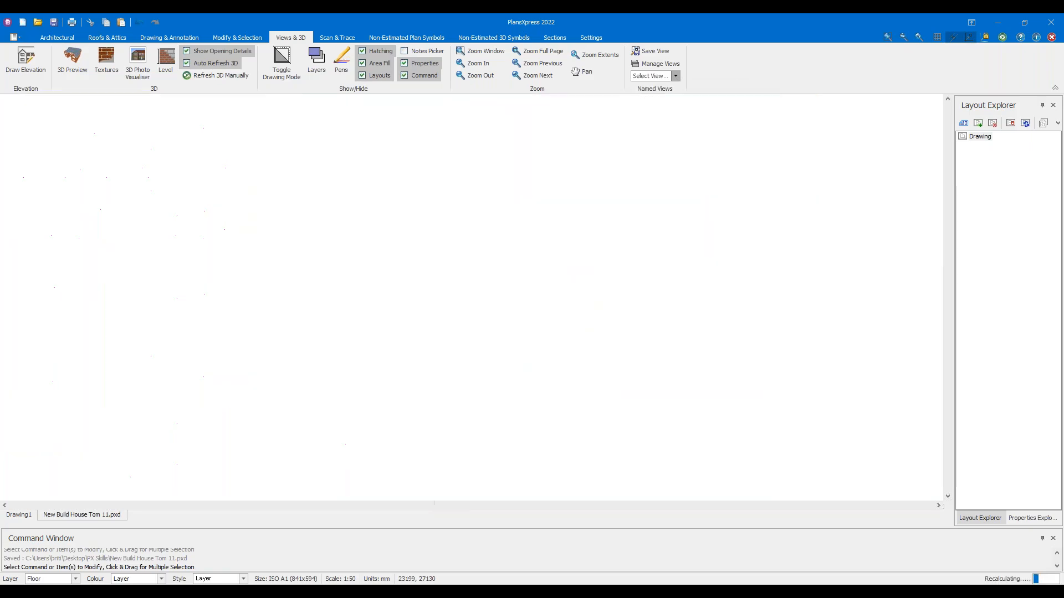
scroll(492, 156, "up", 2)
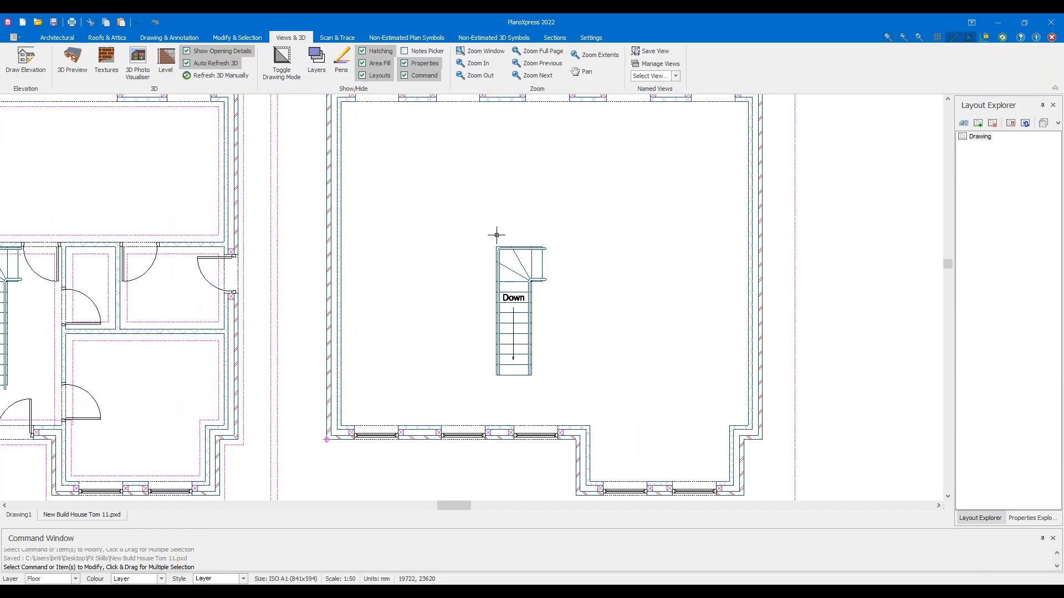
mouse_move(534, 209)
middle_mouse_down()
mouse_move(527, 244)
mouse_move(518, 234)
middle_mouse_up()
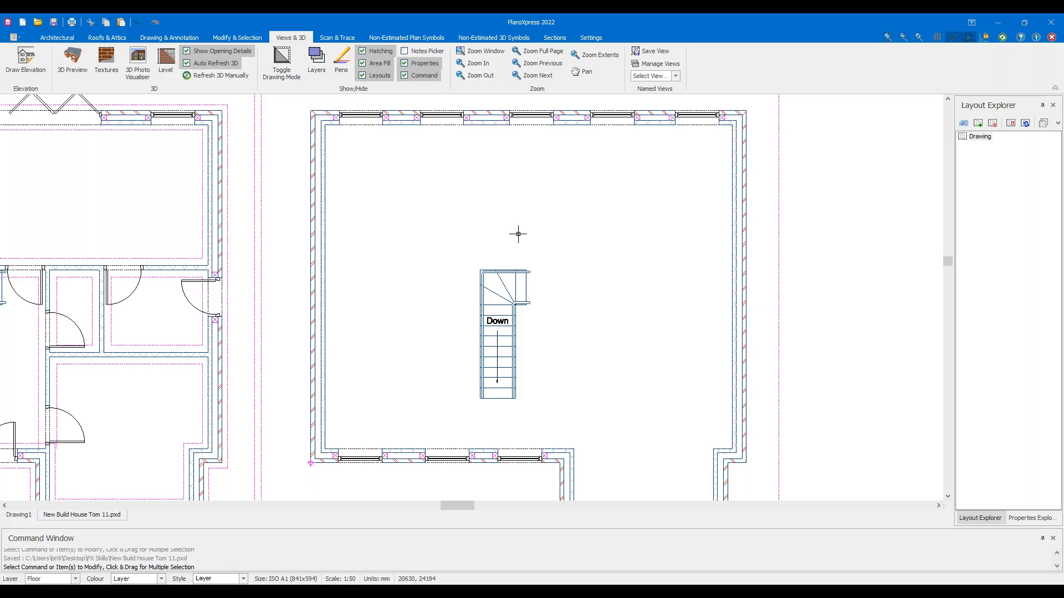
scroll(512, 265, "down", 2)
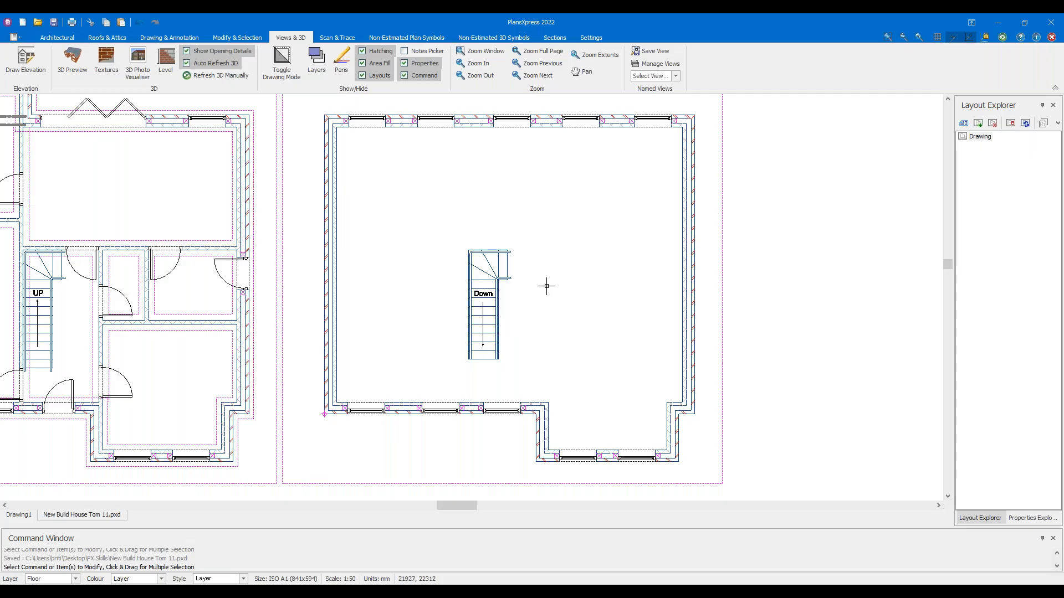
middle_click_drag(549, 284, 640, 260)
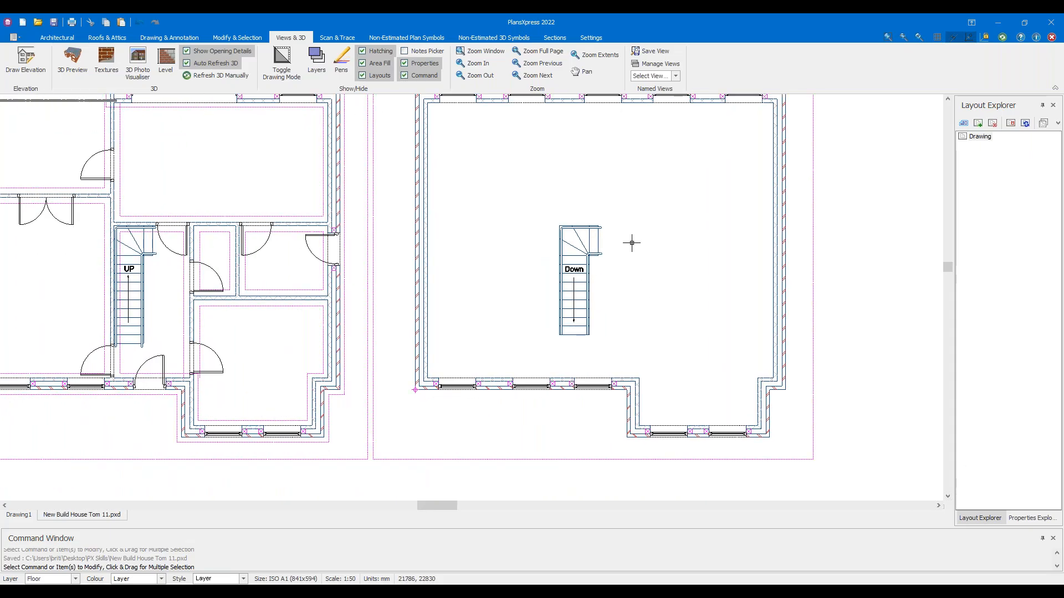
middle_click_drag(666, 206, 641, 274)
scroll(660, 258, "up", 1)
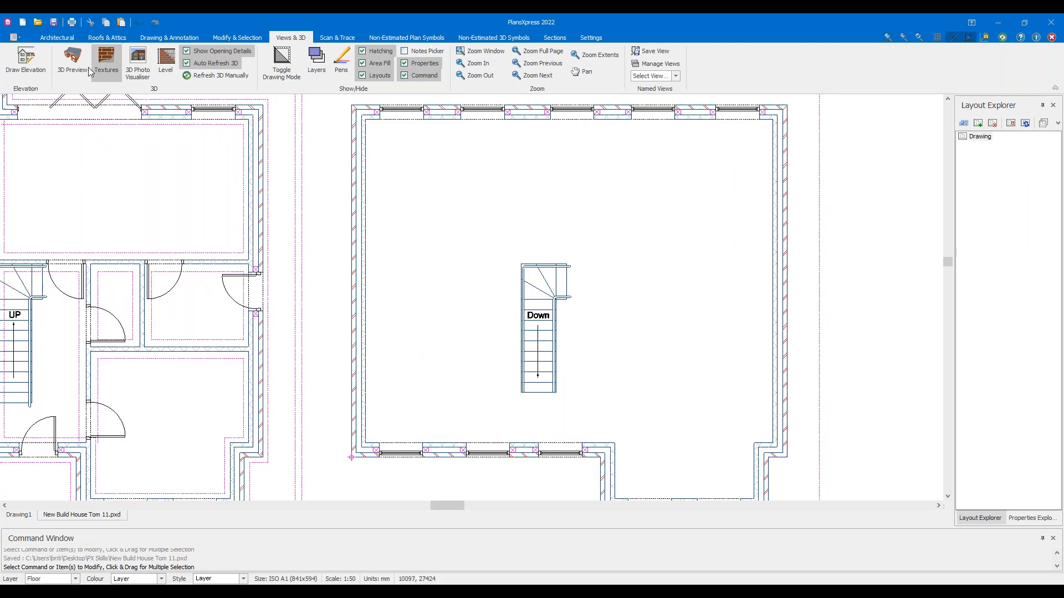
middle_click_drag(430, 206, 374, 194)
left_click(58, 37)
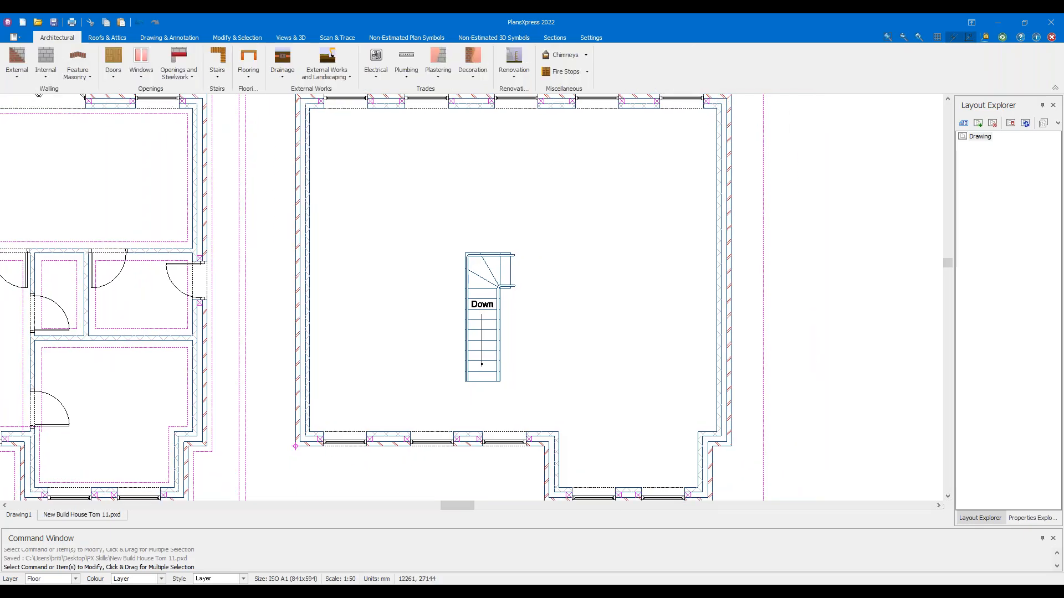
Choose the Typical 2.550 floor-to-joist internal stud wall and accept its default details
left_click(51, 72)
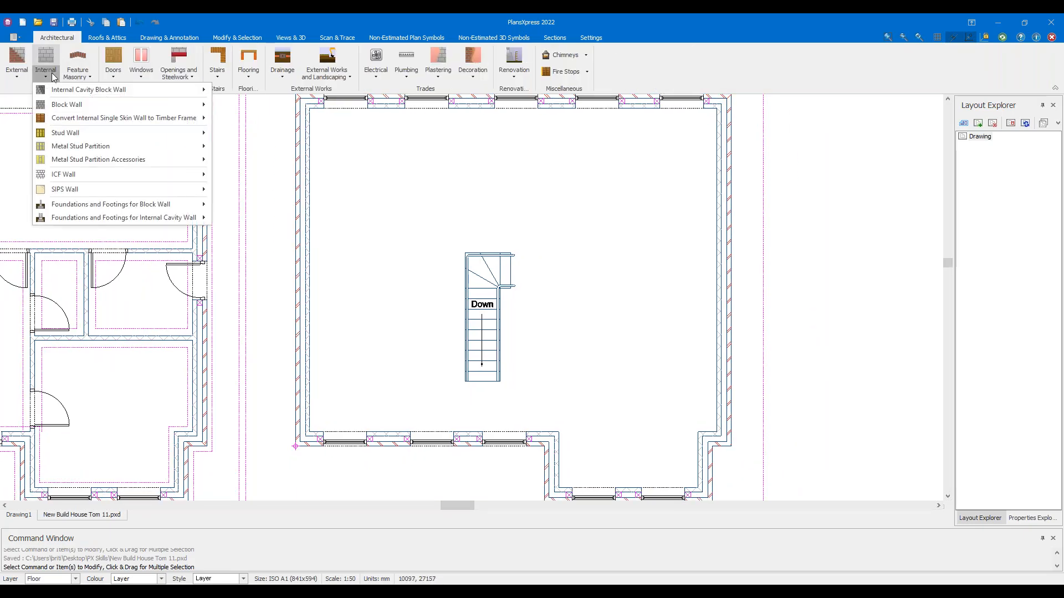
mouse_move(95, 133)
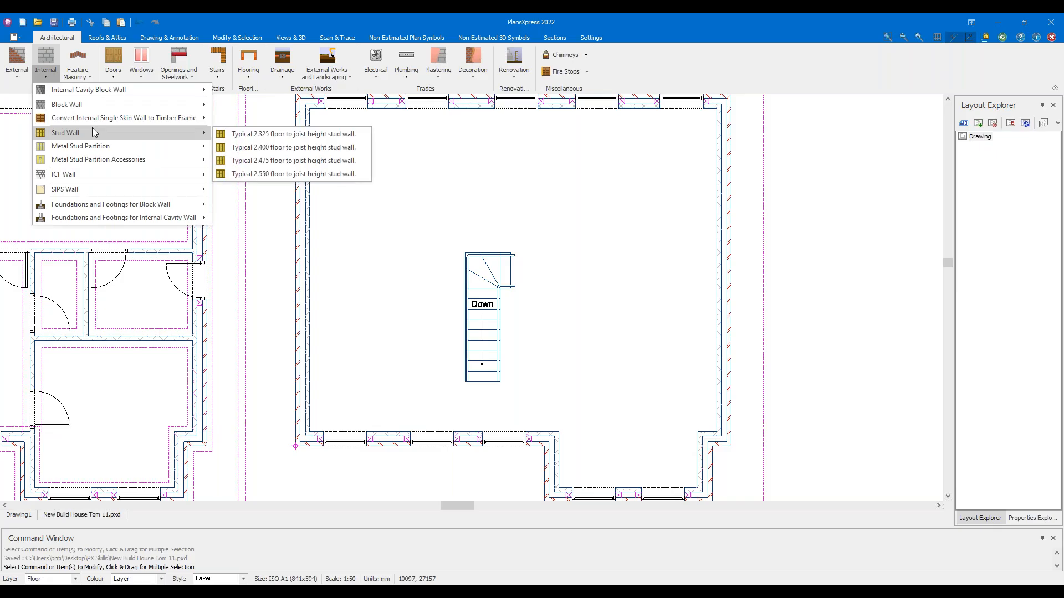
left_click(305, 174)
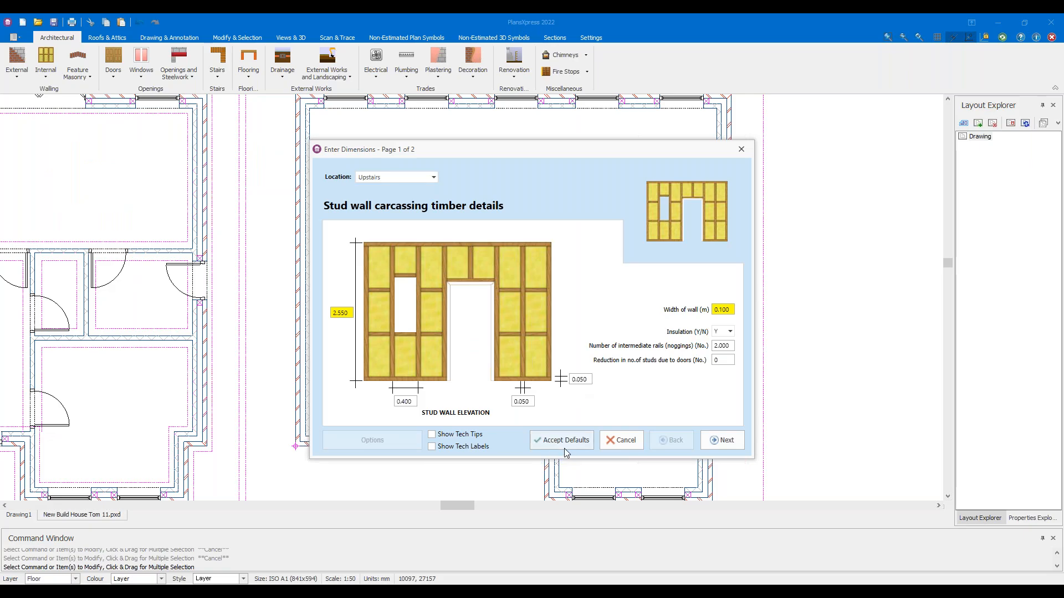
left_click(565, 440)
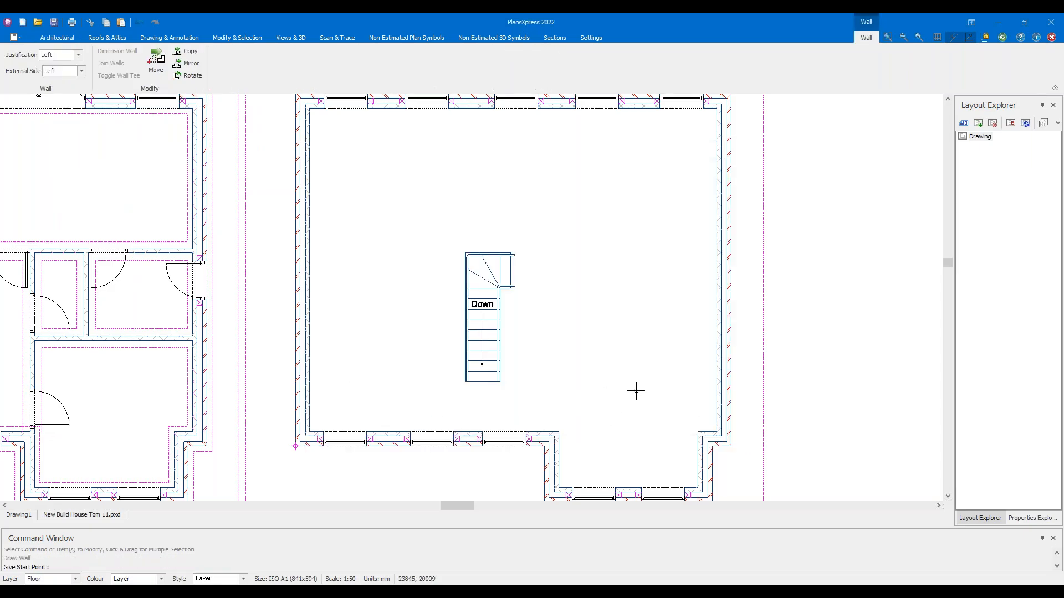
Draw a right-justified stud wall from the bottom wall corner up to the top wall
scroll(591, 417, "up", 6)
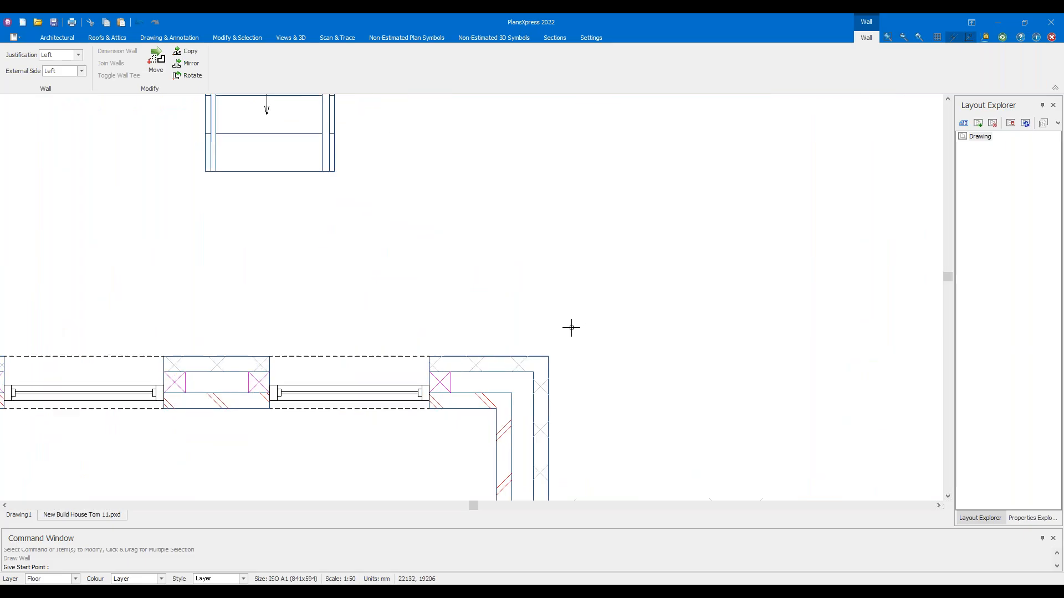
left_click(603, 331)
scroll(632, 260, "down", 3)
scroll(630, 258, "down", 1)
key("j")
key("j")
scroll(629, 199, "down", 4)
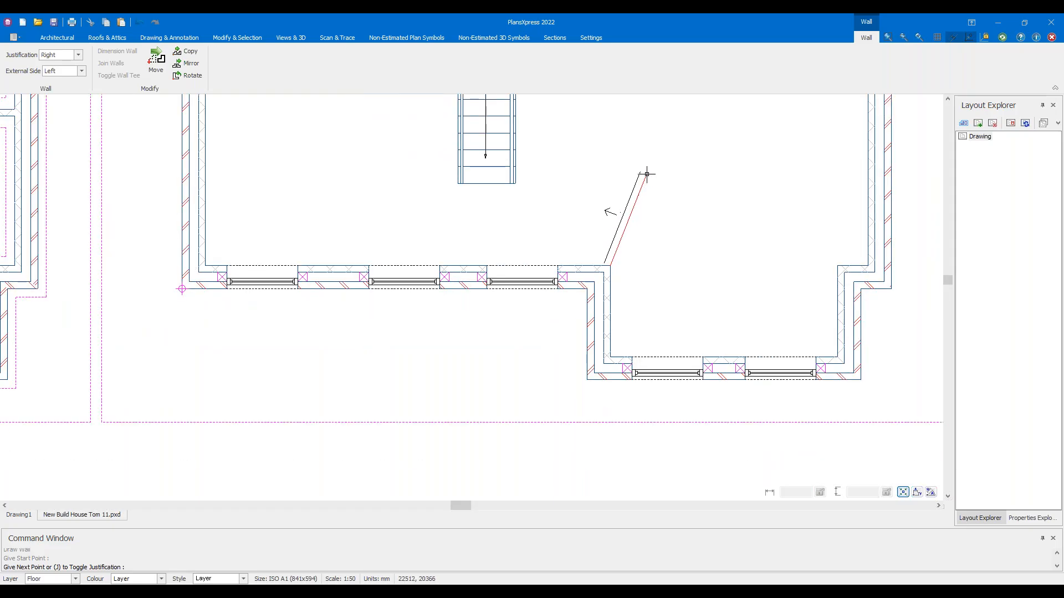
scroll(644, 176, "up", 1)
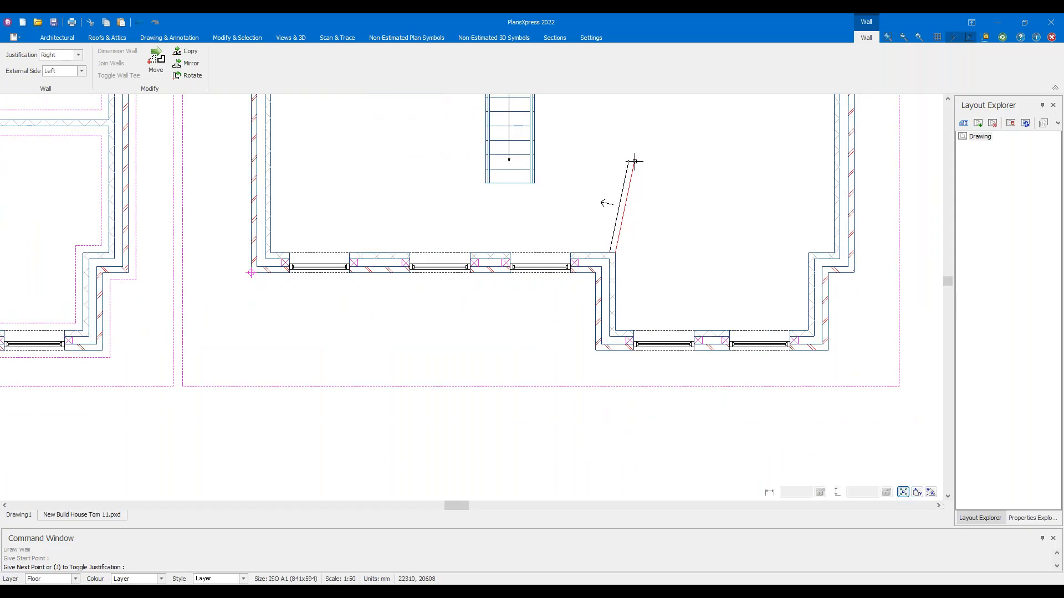
scroll(632, 161, "down", 2)
scroll(621, 259, "down", 2)
middle_click_drag(625, 251, 589, 451)
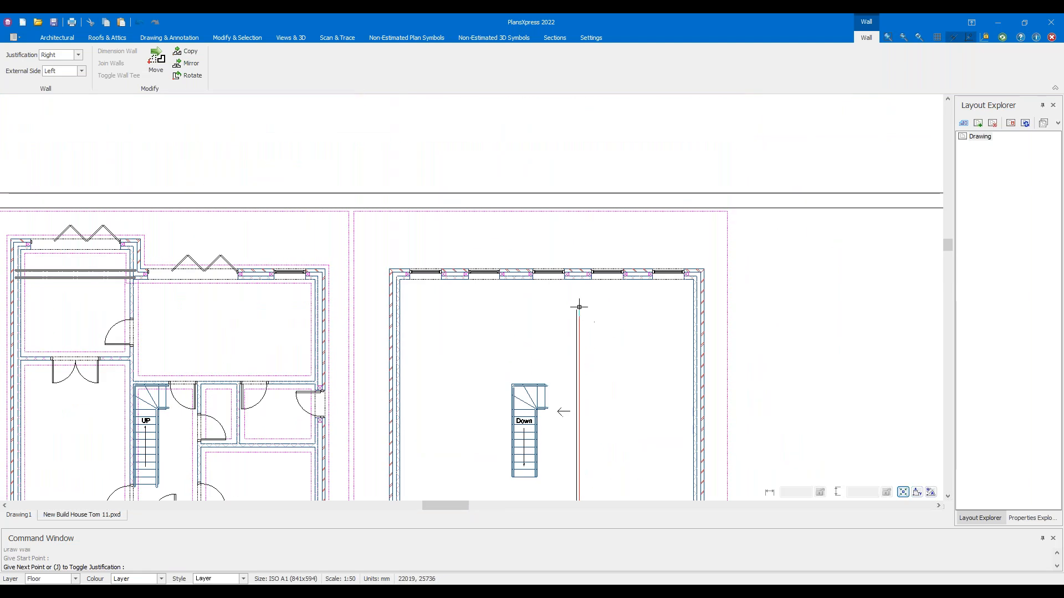
left_click(579, 287)
Draw a second stud wall from the stair's top-left corner square to the top wall
scroll(595, 360, "down", 3)
scroll(578, 352, "up", 3)
middle_click_drag(566, 374, 564, 331)
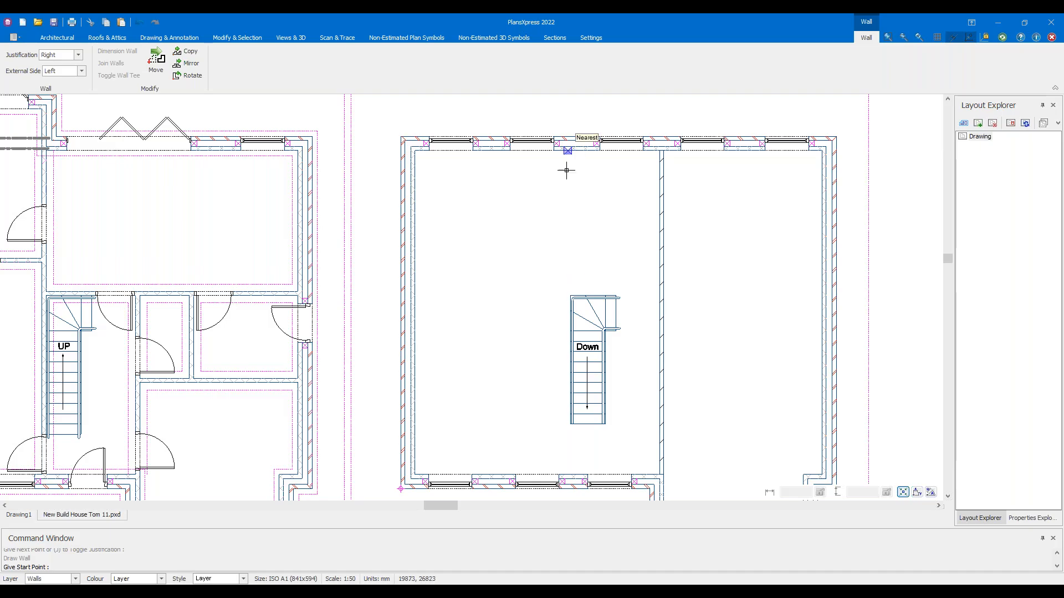
scroll(551, 387, "up", 3)
scroll(559, 326, "up", 1)
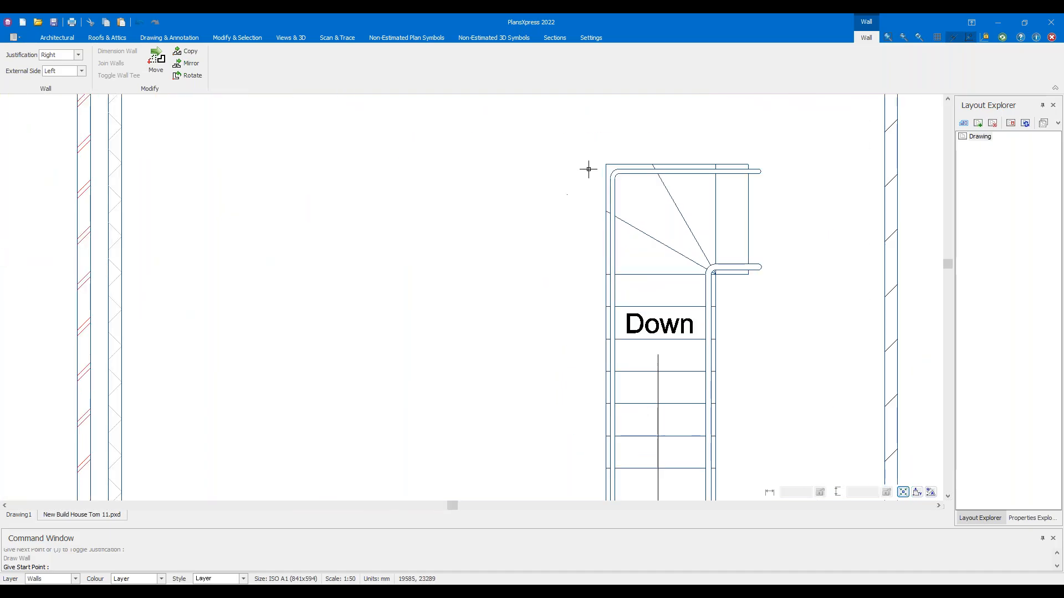
left_click(603, 165)
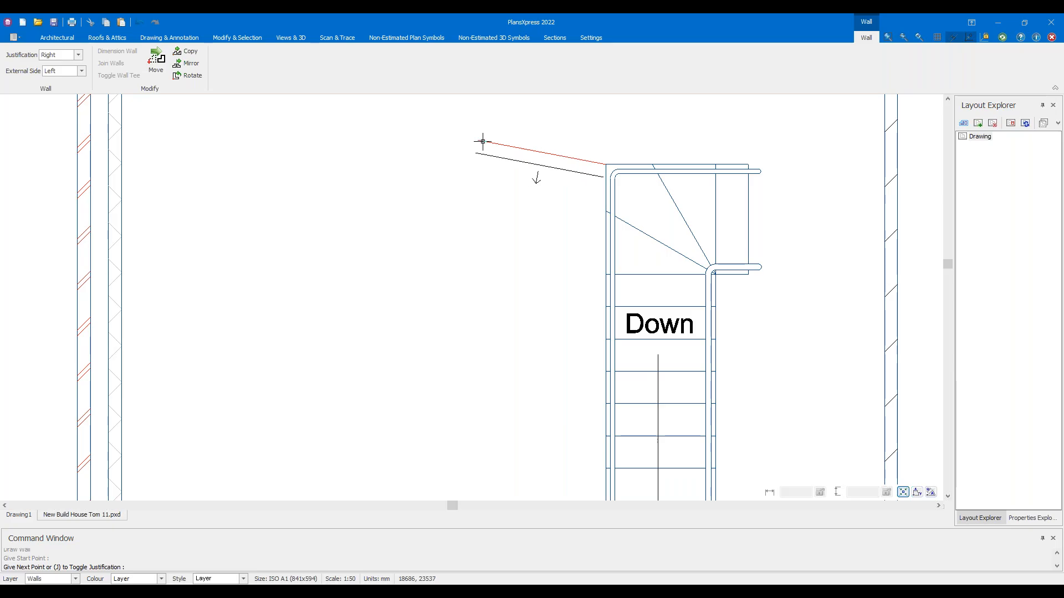
middle_click_drag(482, 143, 493, 327)
scroll(585, 212, "down", 1)
scroll(585, 212, "down", 1)
middle_click_drag(584, 159, 580, 263)
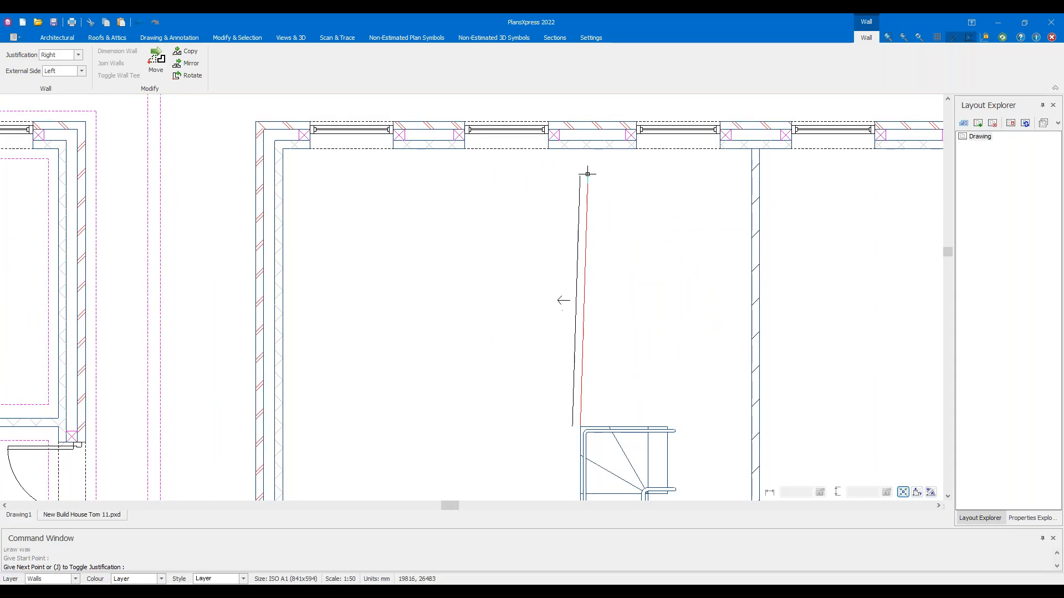
scroll(580, 161, "up", 3)
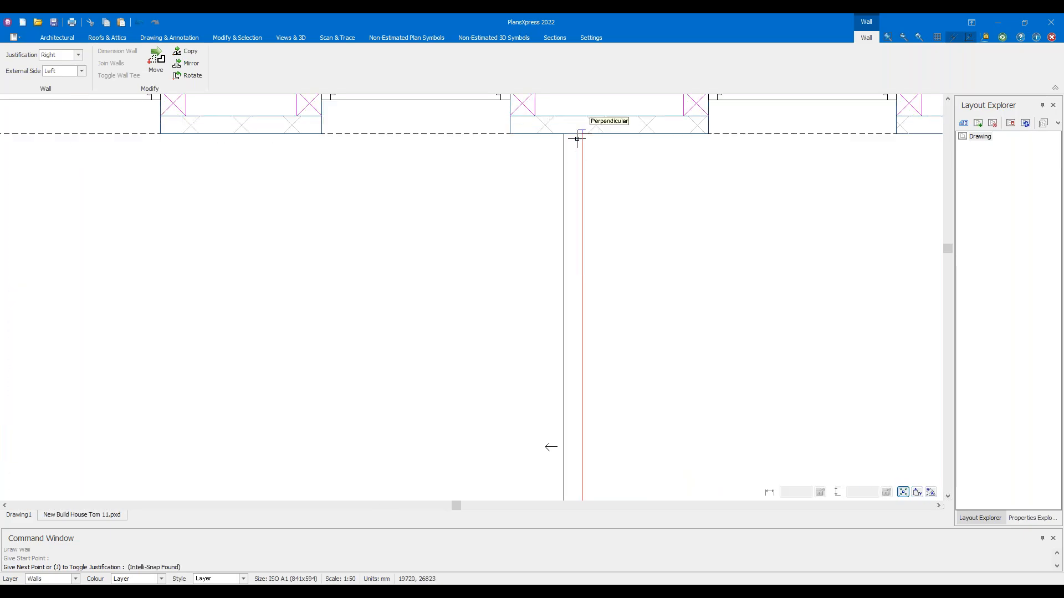
left_click(579, 137)
scroll(517, 195, "down", 4)
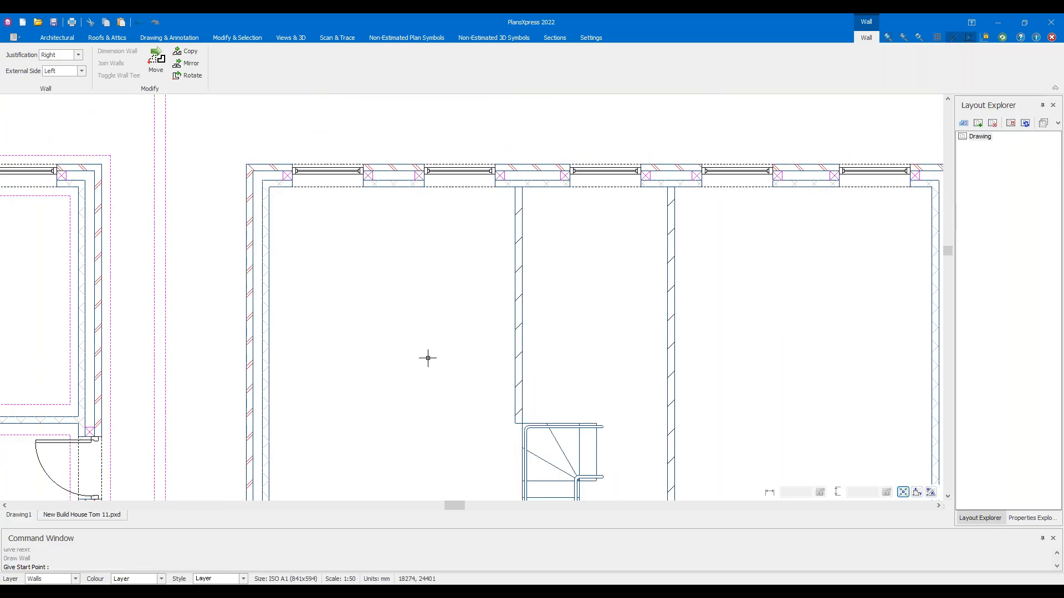
key("Escape")
scroll(504, 381, "up", 2)
Select the stair-side partition and try stretching its bottom end toward the window wall
left_click(675, 366)
left_click_drag(555, 357, 478, 322)
scroll(435, 419, "down", 1)
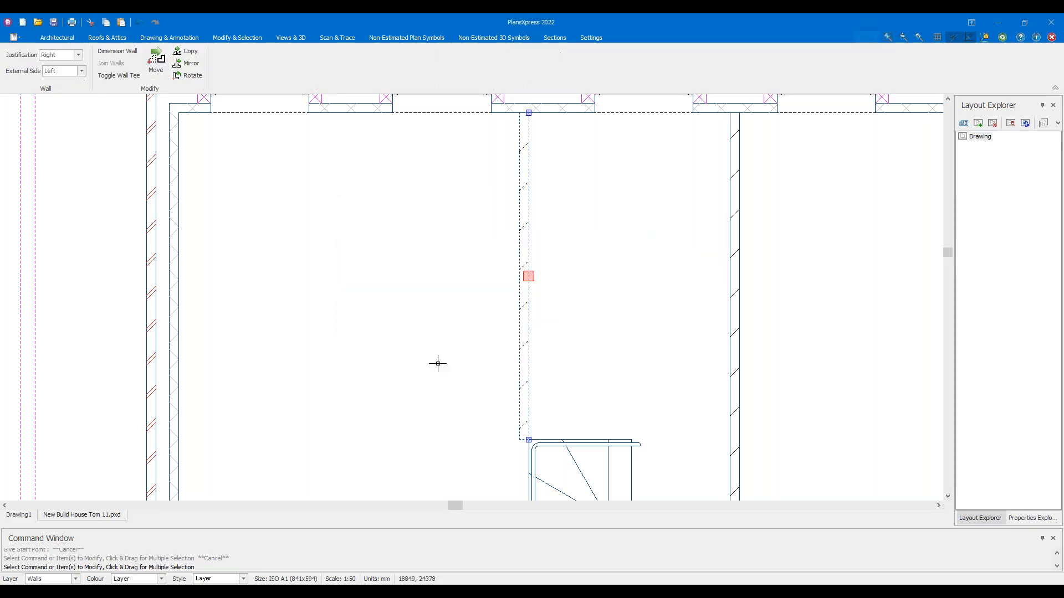
middle_click_drag(477, 453, 479, 304)
scroll(514, 302, "up", 2)
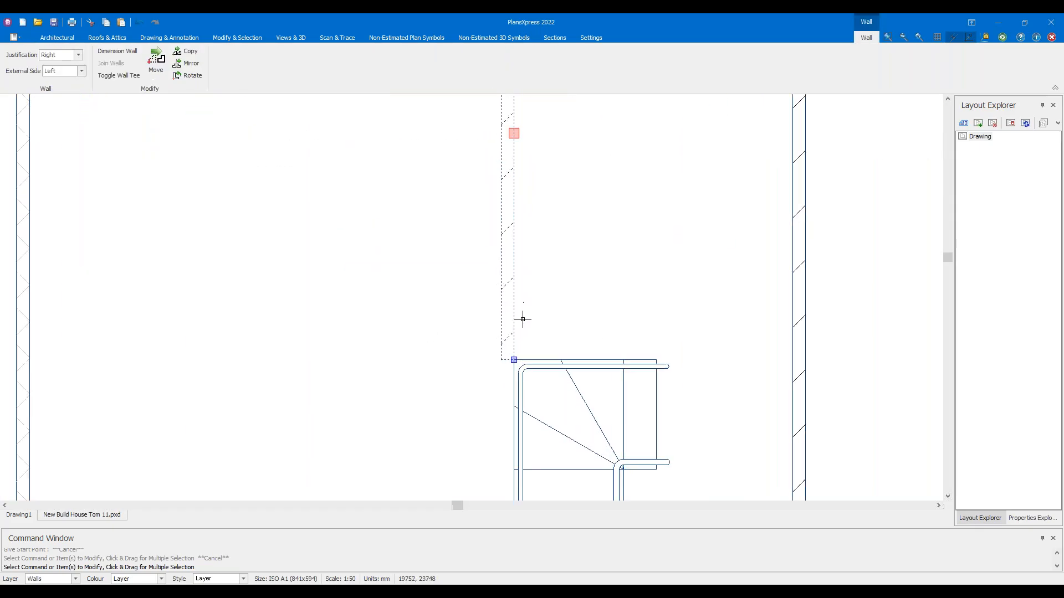
left_click(513, 358)
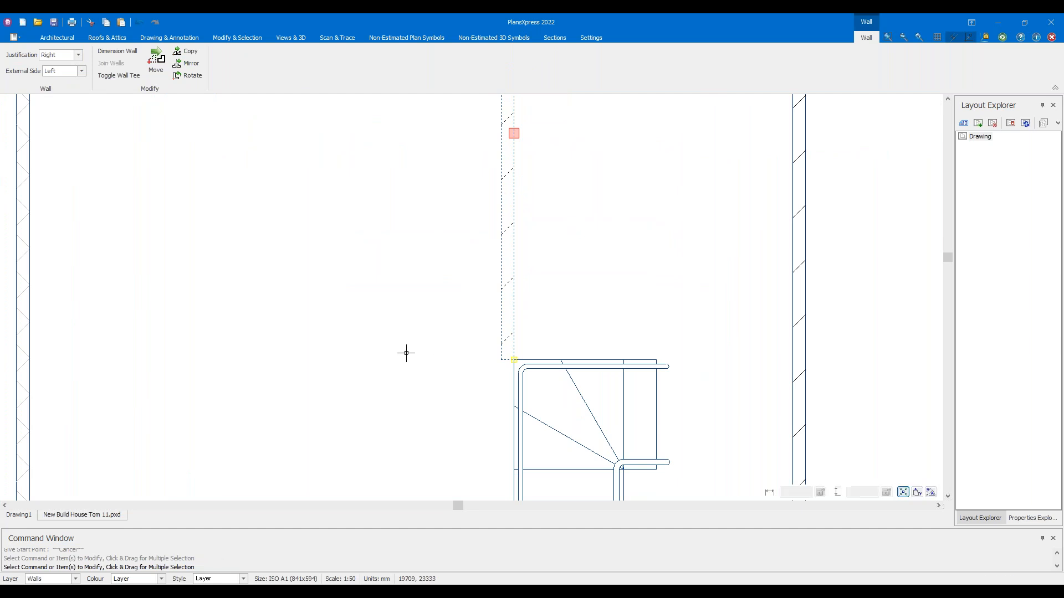
scroll(451, 380, "down", 4)
scroll(484, 355, "up", 1)
left_click(497, 368)
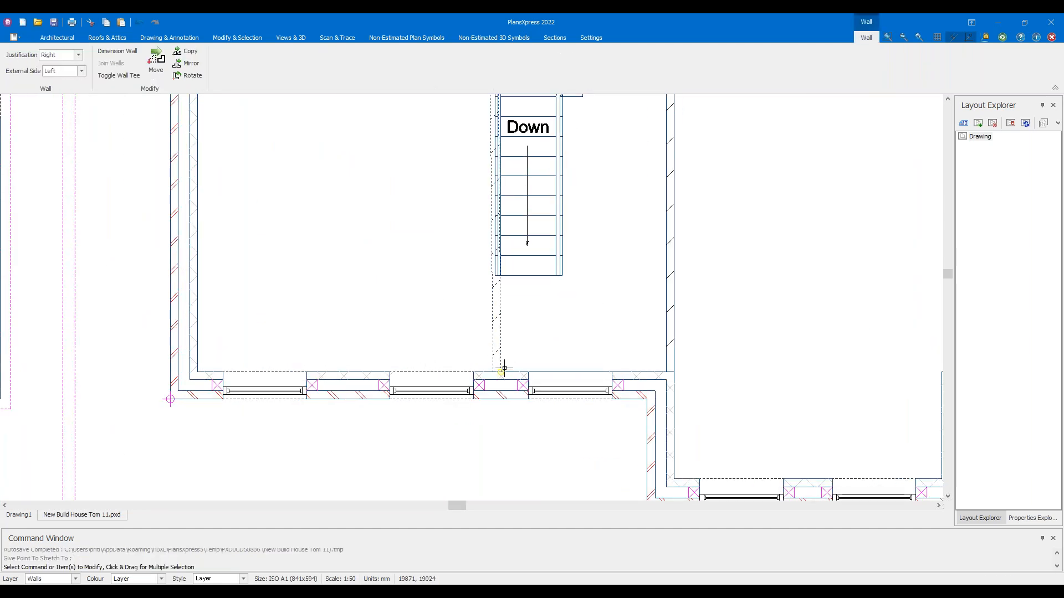
left_click(503, 369)
left_click(492, 371)
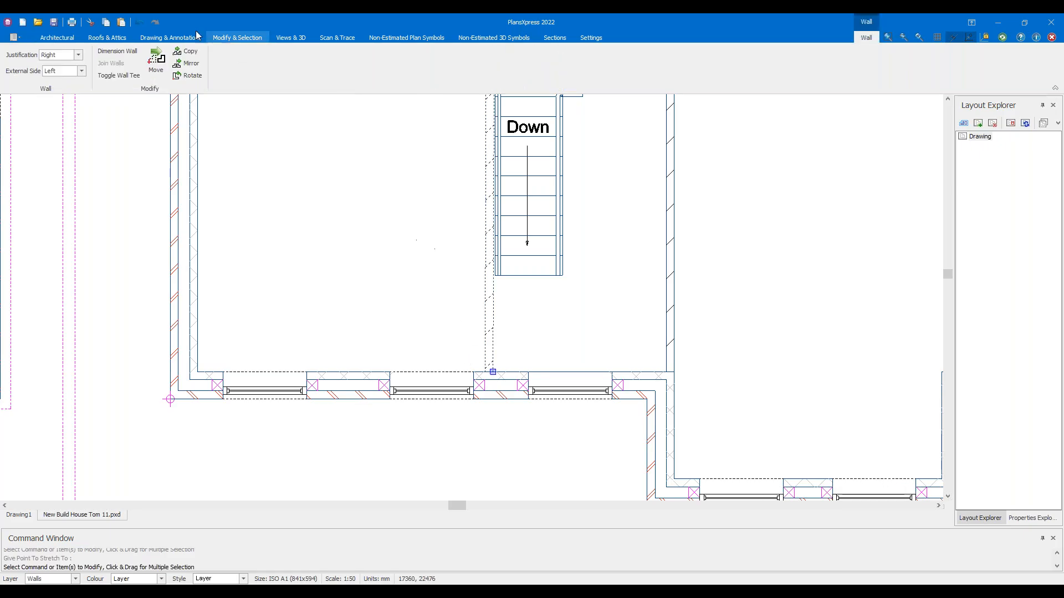
key("Escape")
Undo the edit, then stretch the partition's bottom end down to the bottom outer wall
left_click(148, 23)
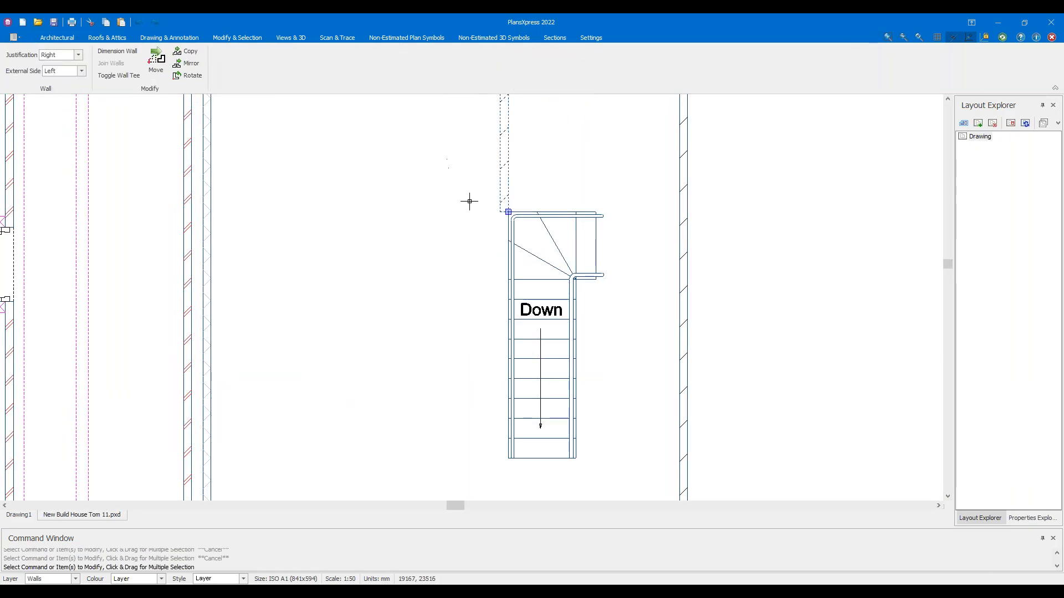
left_click(508, 210)
middle_click_drag(458, 465, 470, 288)
scroll(480, 308, "up", 2)
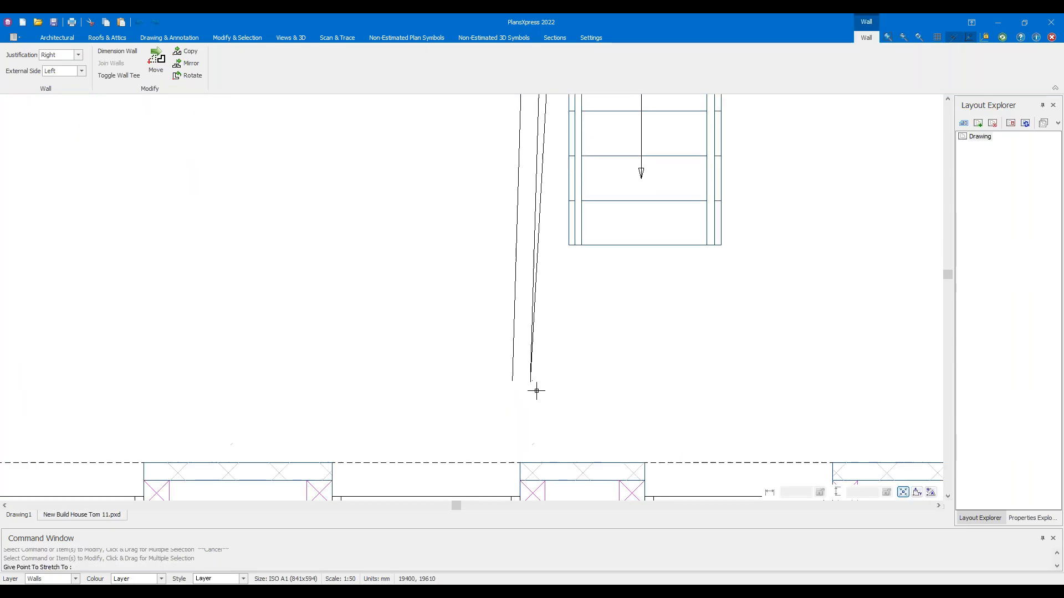
left_click(565, 458)
key("Escape")
scroll(539, 346, "down", 6)
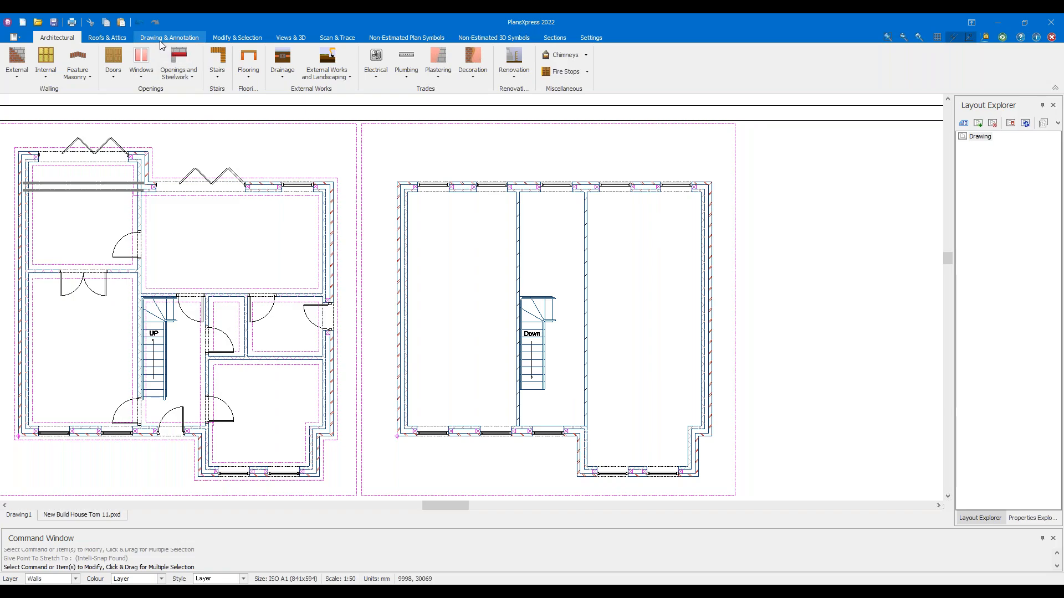
Place a vertical construction line through the stair's left corner on the upper plan
left_click(162, 39)
left_click(646, 63)
scroll(519, 277, "up", 5)
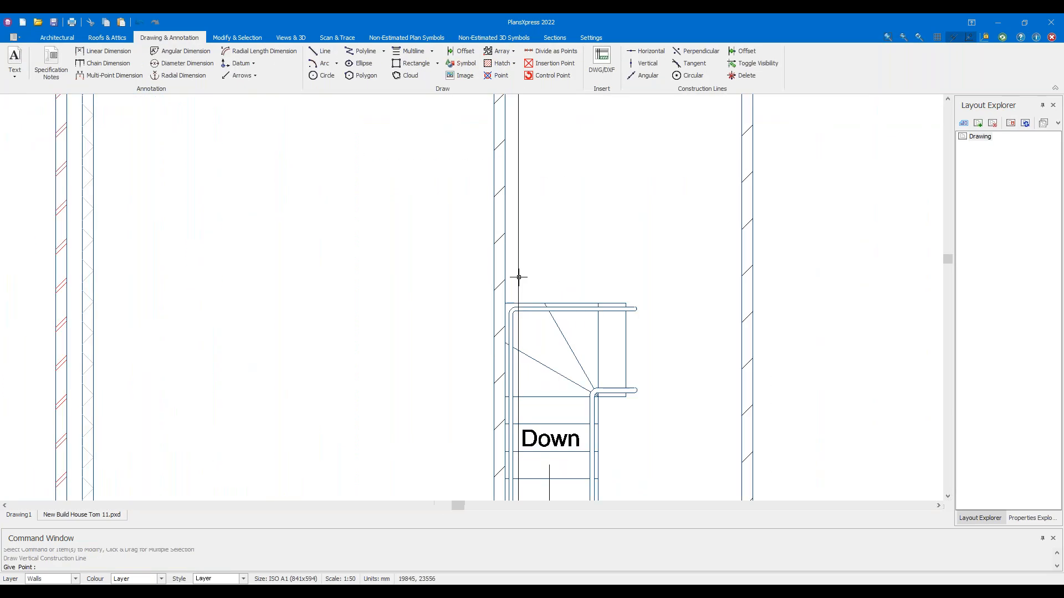
left_click(506, 302)
scroll(545, 254, "down", 5)
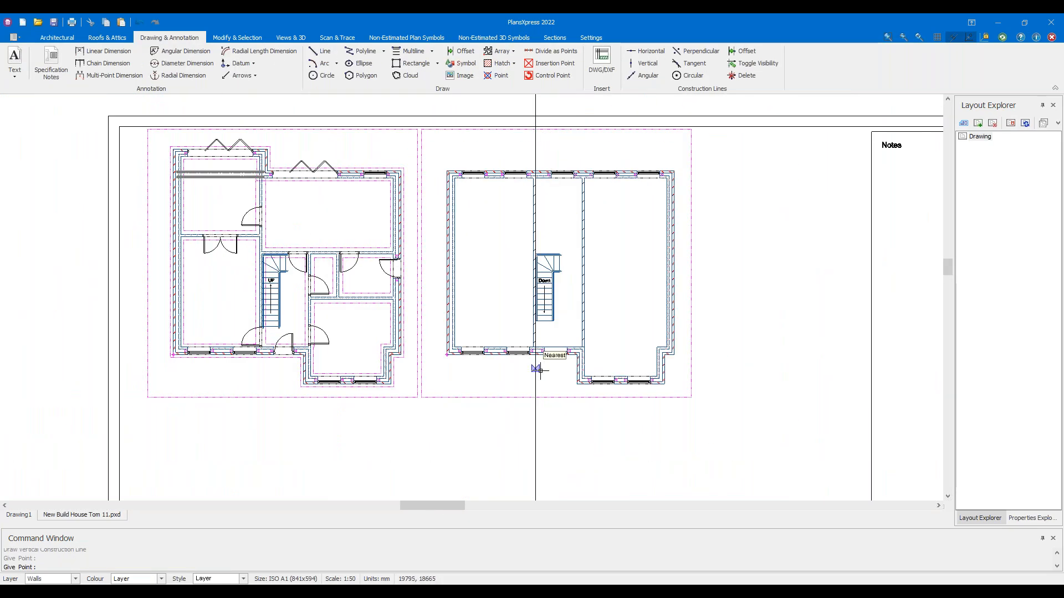
key("Escape")
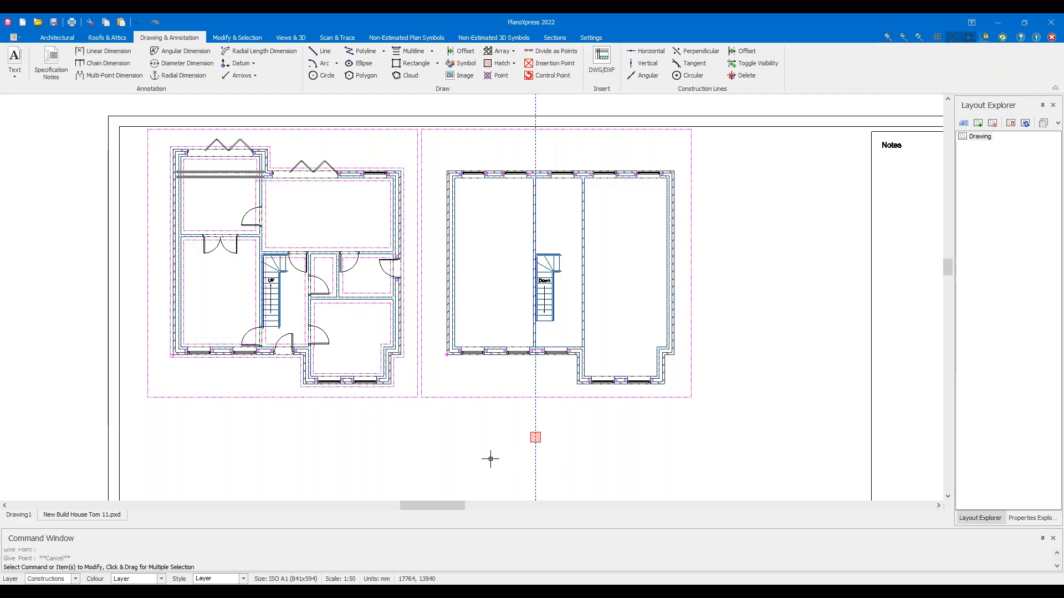
scroll(541, 224, "up", 3)
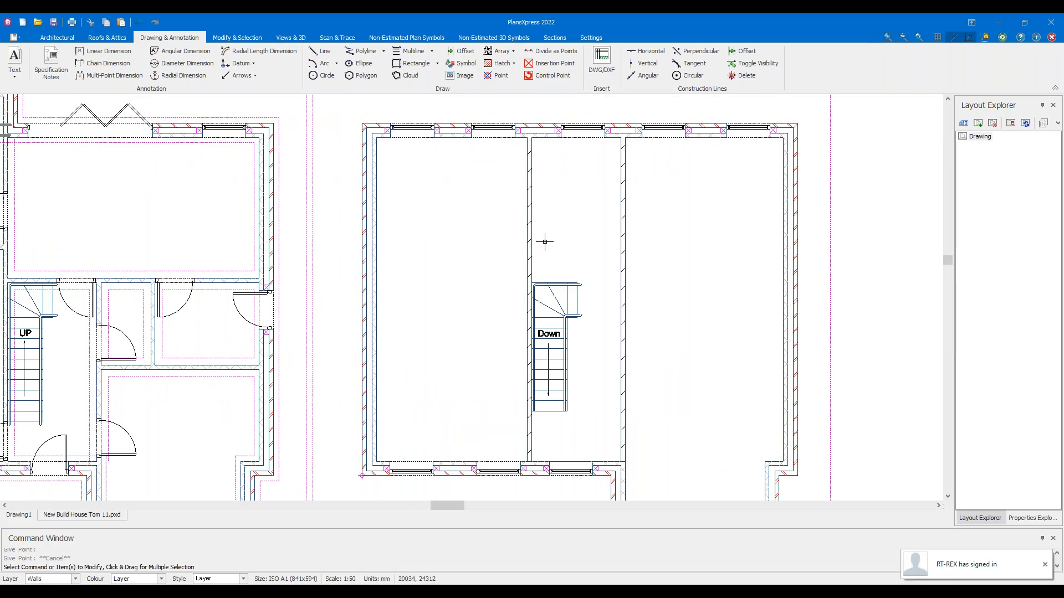
scroll(544, 241, "down", 2)
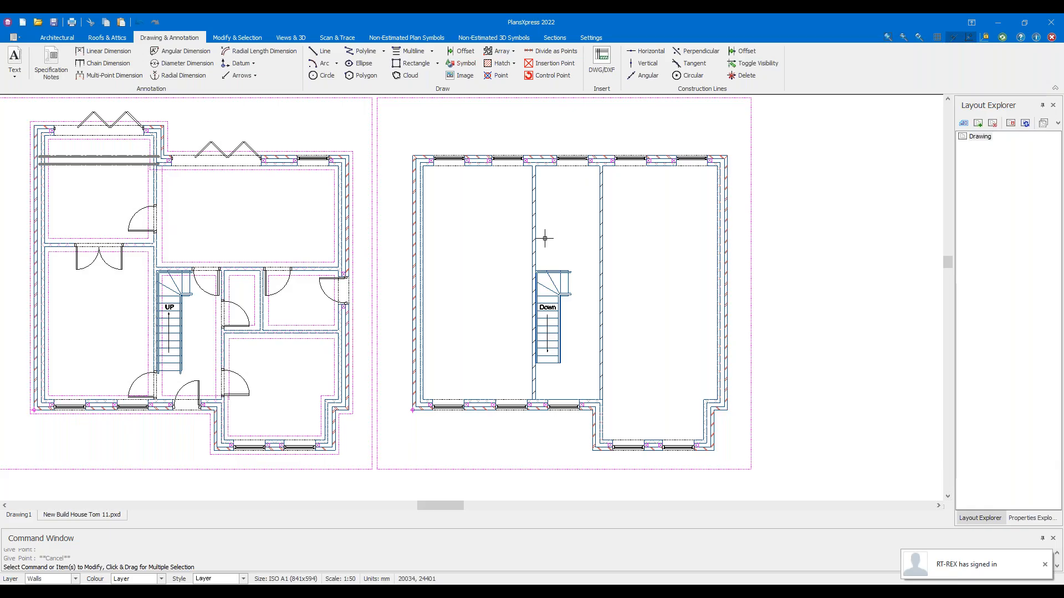
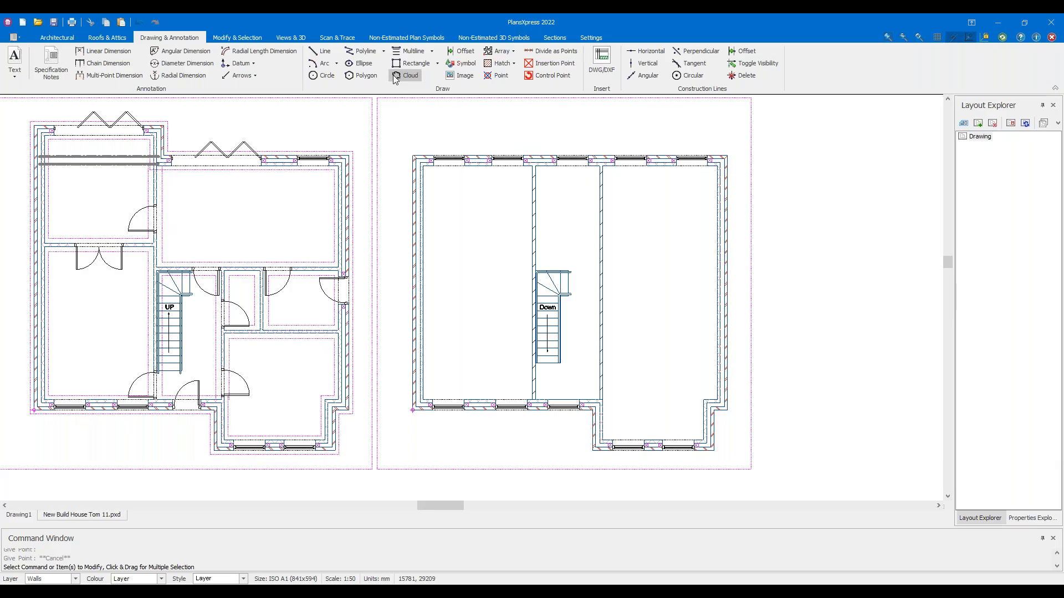
Switch the plan view to All Items from the Views & 3D named views list
left_click(306, 37)
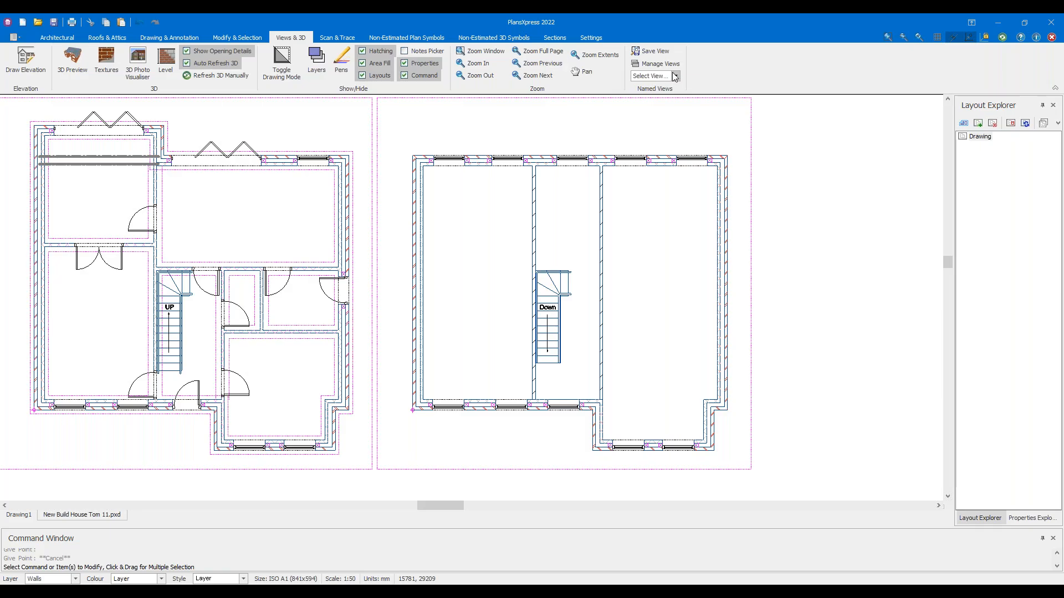
left_click(675, 75)
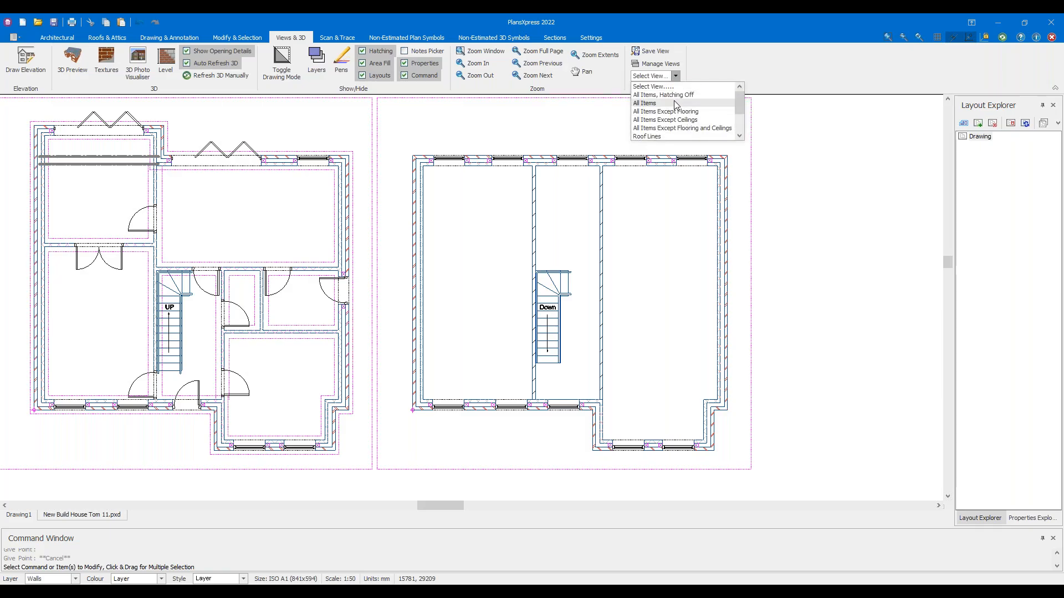
left_click(673, 103)
Pan and zoom over the upper floor to inspect its beam and joists
scroll(503, 191, "up", 6)
middle_click_drag(725, 241, 369, 200)
scroll(366, 200, "down", 3)
mouse_move(295, 207)
left_mouse_down()
mouse_move(485, 237)
mouse_move(594, 232)
left_mouse_up()
left_click_drag(303, 345, 590, 375)
scroll(540, 341, "down", 2)
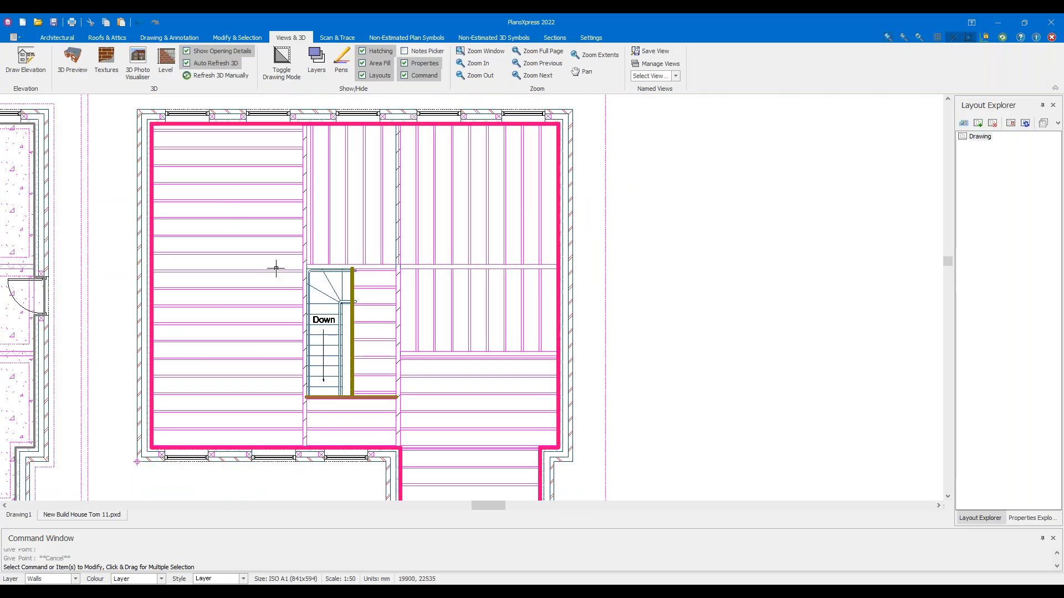
scroll(276, 268, "up", 2)
left_click_drag(289, 164, 537, 251)
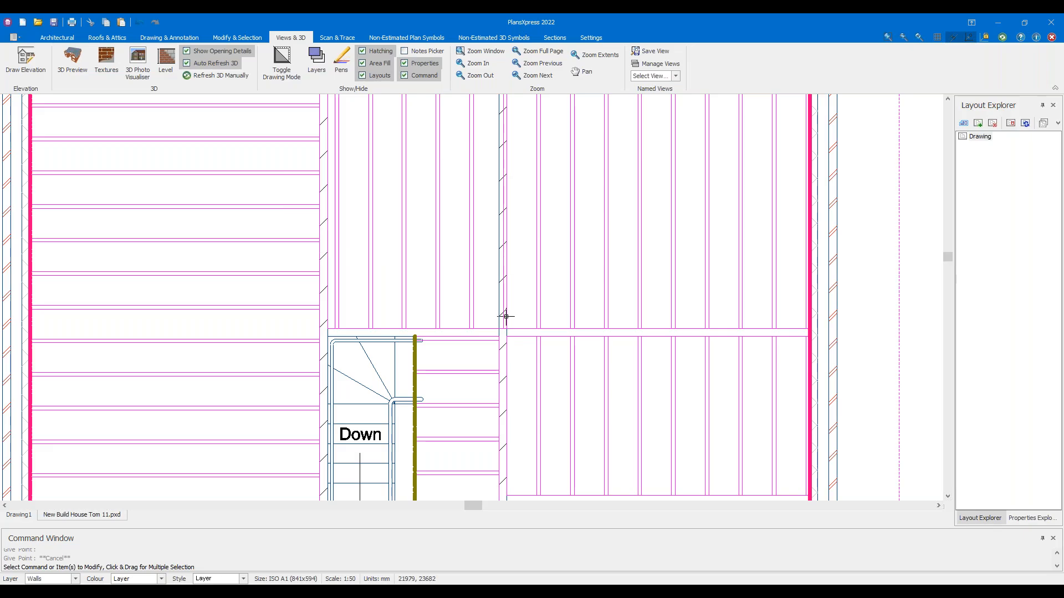
middle_click_drag(336, 382, 342, 252)
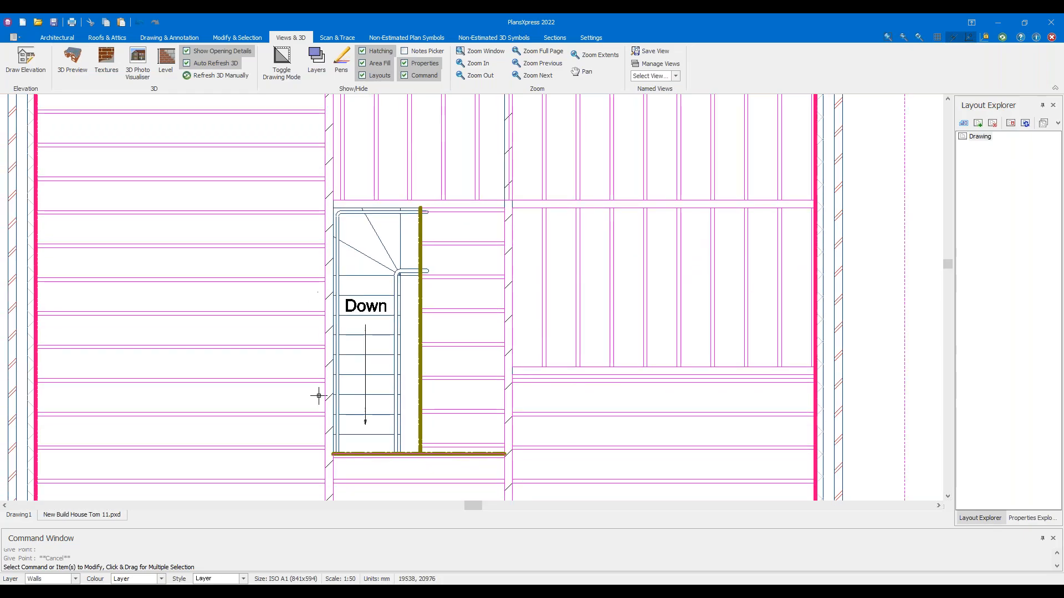
scroll(329, 326, "down", 2)
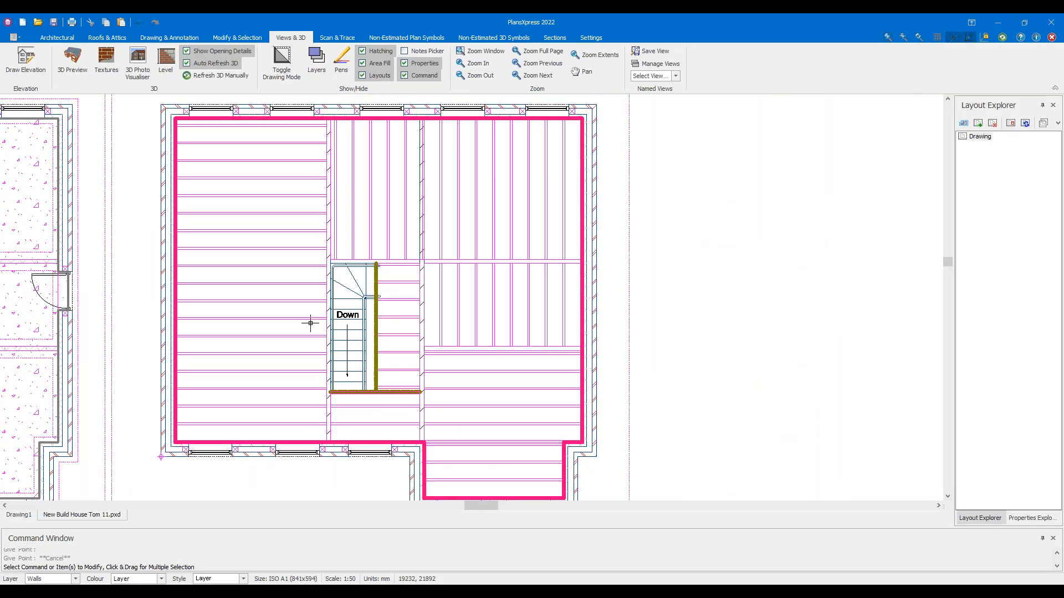
middle_click_drag(658, 236, 739, 286)
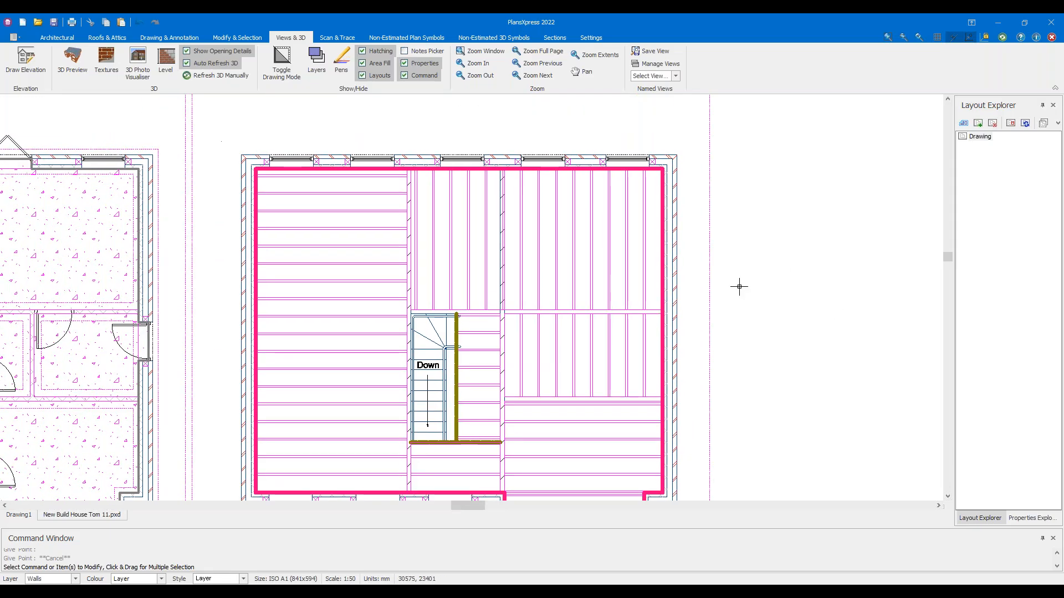
Switch the view to All Items Except Flooring to hide the floor joists
left_click(667, 80)
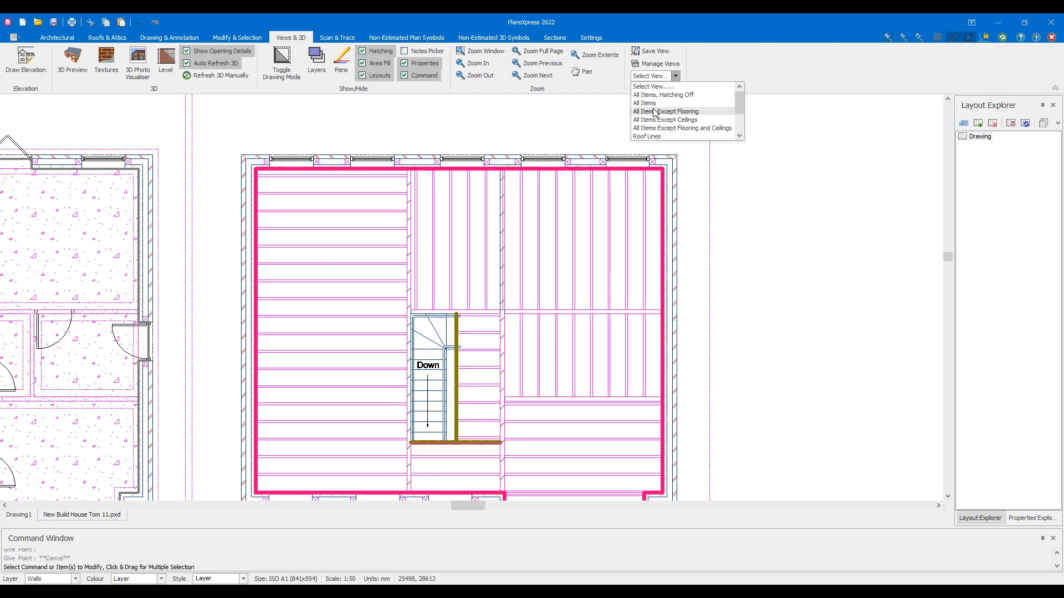
left_click(655, 110)
scroll(572, 247, "up", 4)
Select the upper level and turn Intelli Trace on to show the lower level's walls
left_click_drag(684, 291, 636, 150)
left_click(82, 58)
scroll(512, 289, "up", 2)
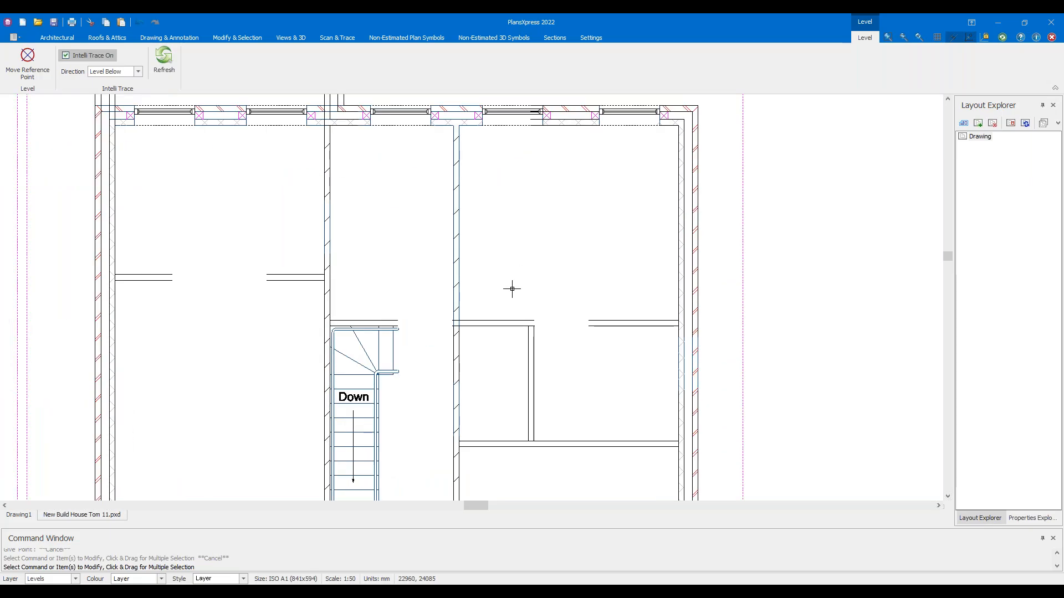
key("Escape")
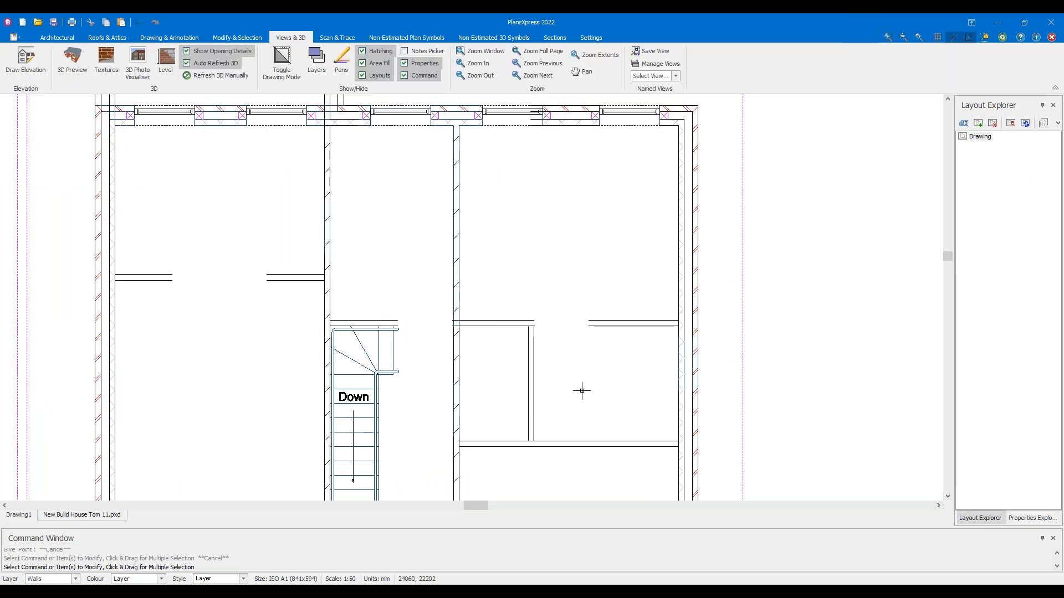
scroll(500, 278, "down", 1)
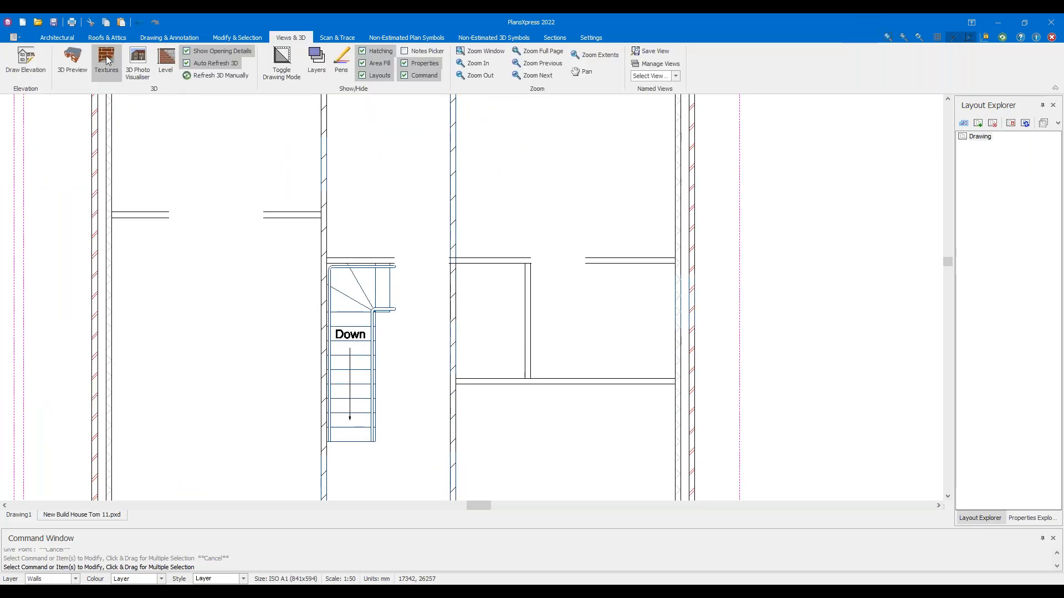
left_click(58, 37)
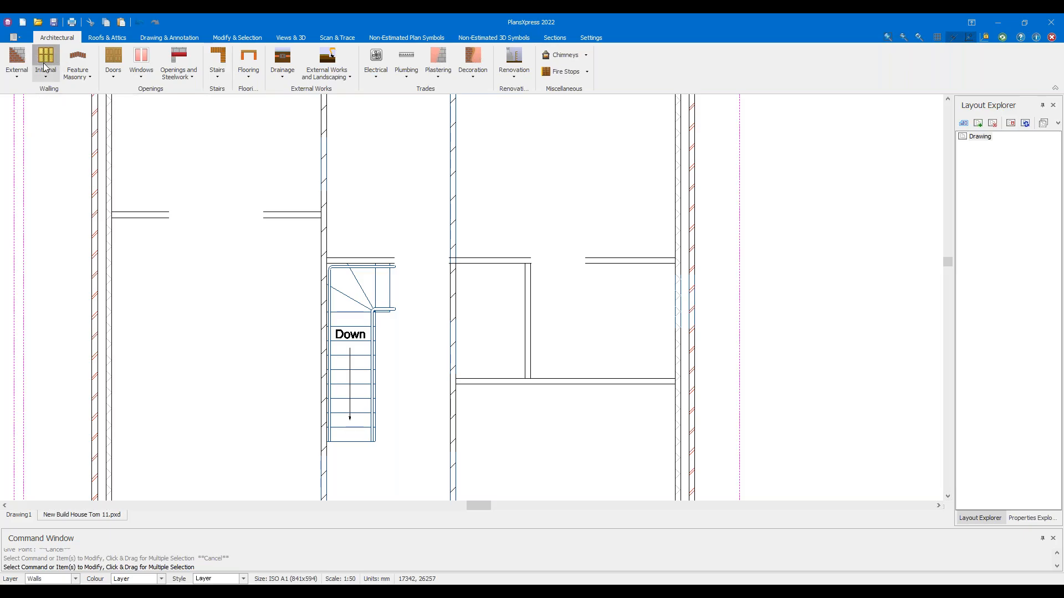
Draw two horizontal internal walls from the right side across to the left wall
left_click(43, 60)
scroll(548, 274, "up", 3)
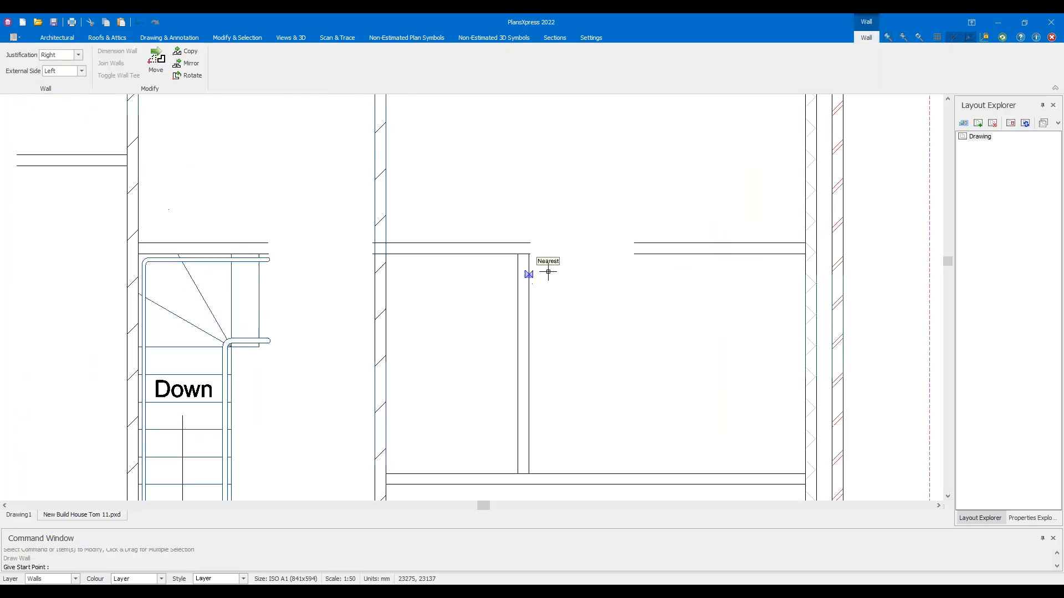
left_click(847, 252)
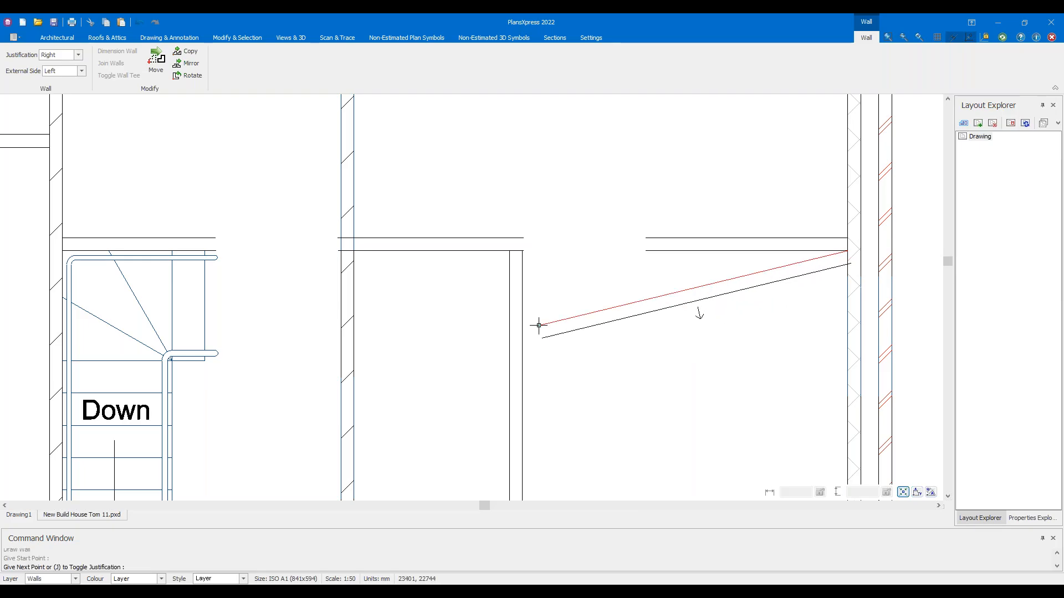
key("j")
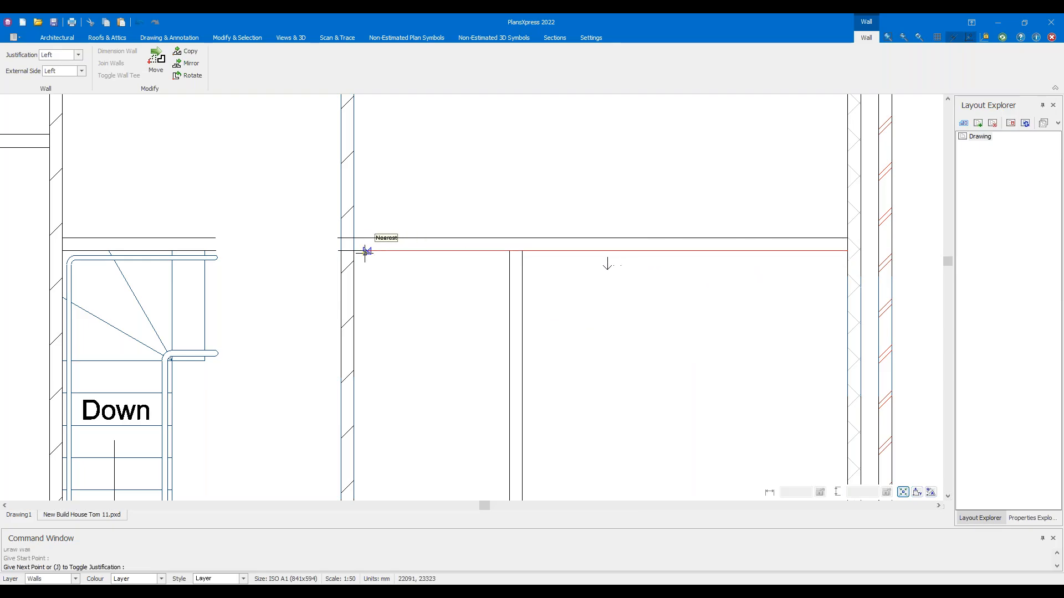
left_click(364, 252)
middle_click_drag(734, 421, 684, 283)
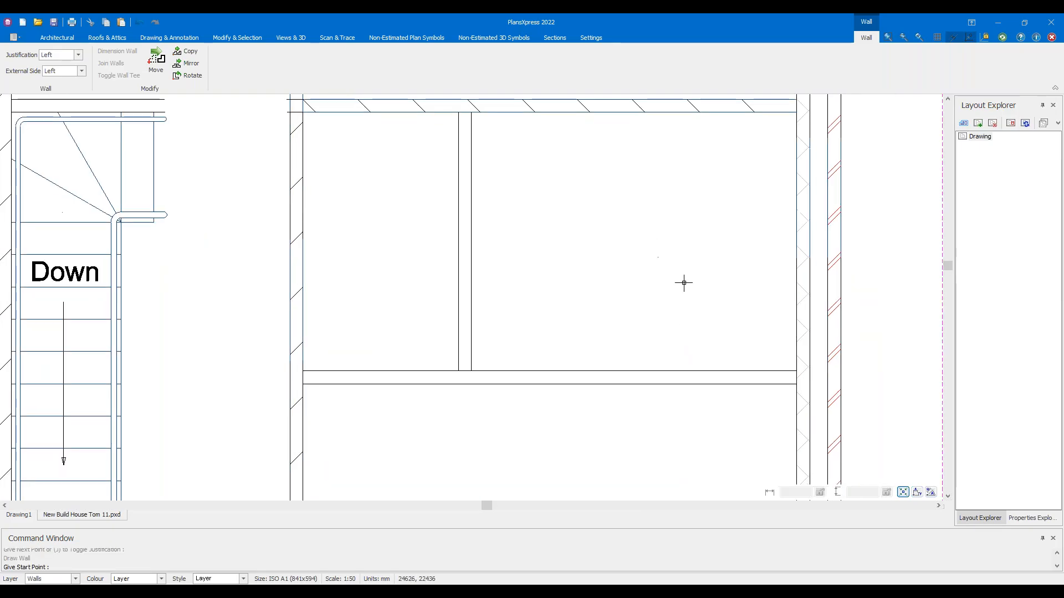
left_click(796, 384)
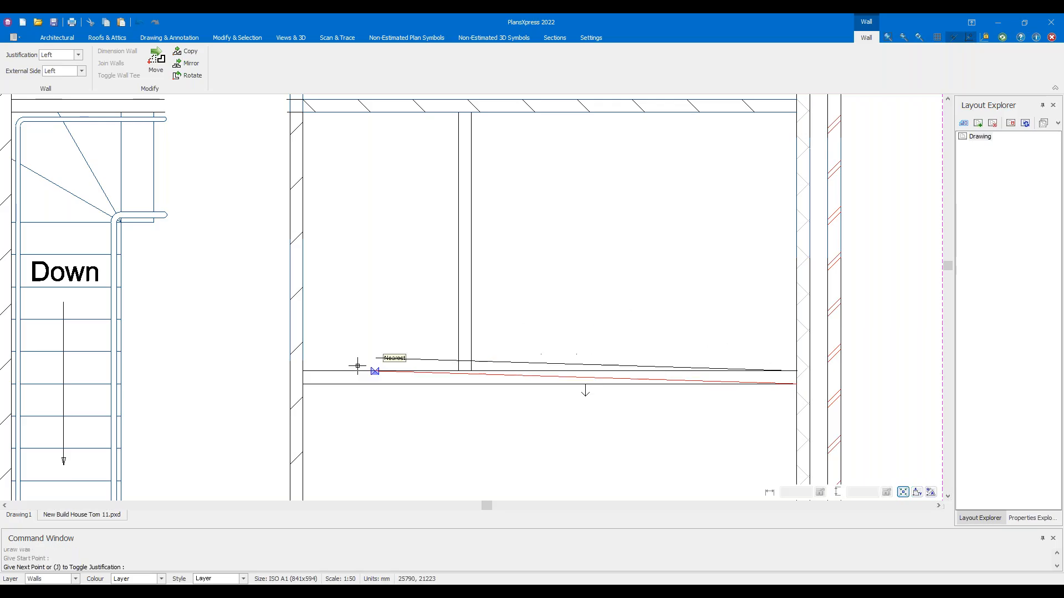
left_click(311, 387)
scroll(526, 328, "down", 3)
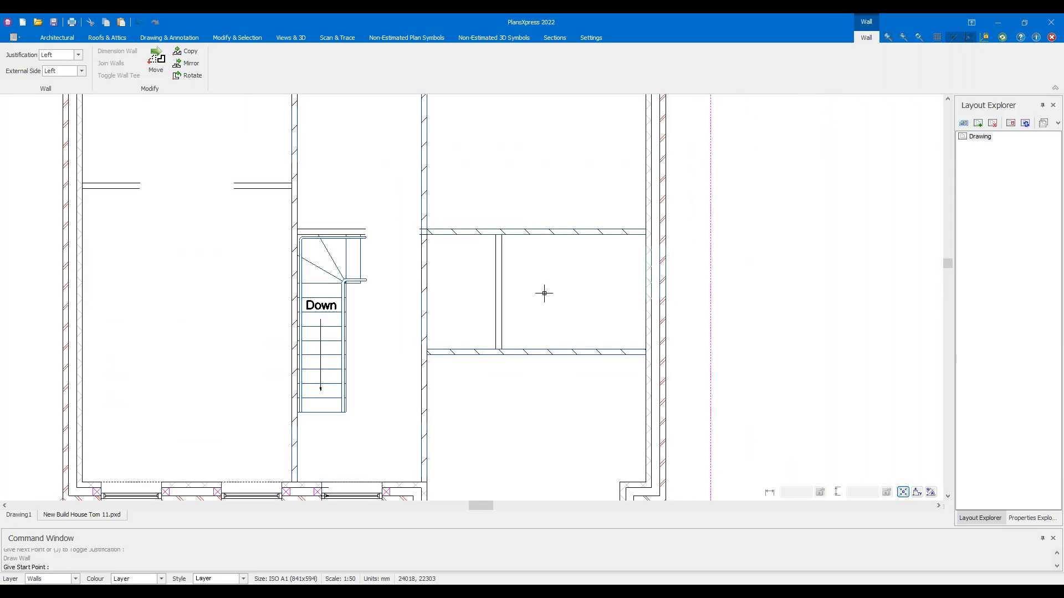
scroll(544, 293, "up", 3)
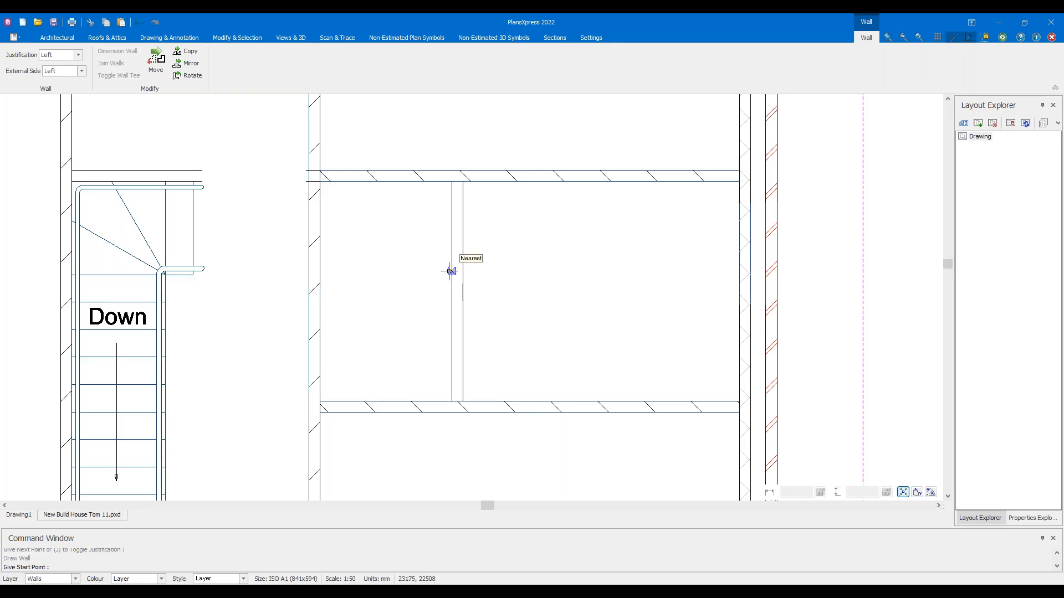
Add a vertical internal wall from the lower wall's midpoint and an L-shaped wall from the top wall
left_click(534, 391)
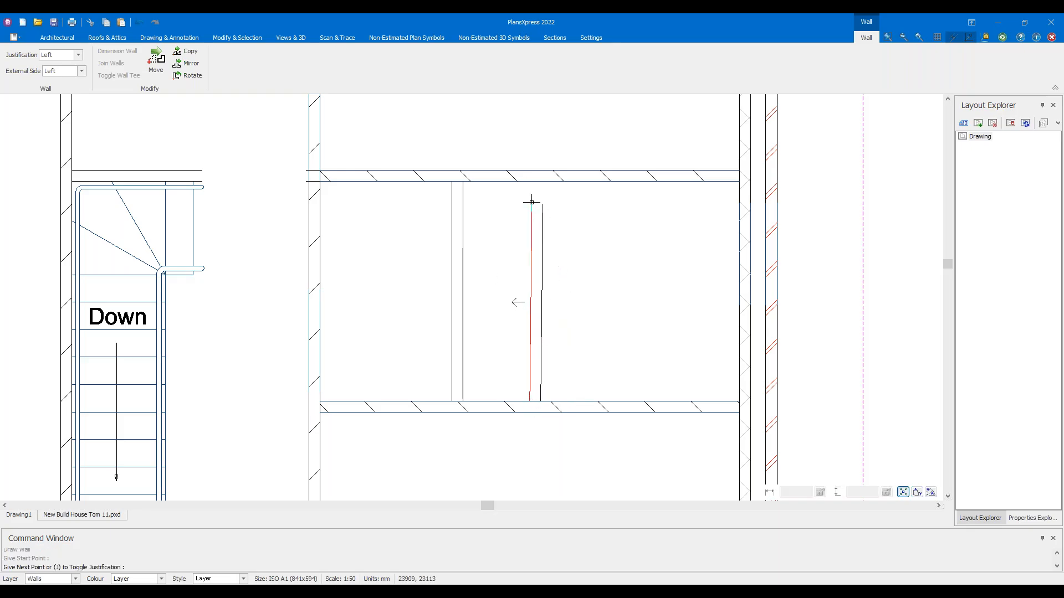
right_click(635, 219)
scroll(618, 202, "up", 3)
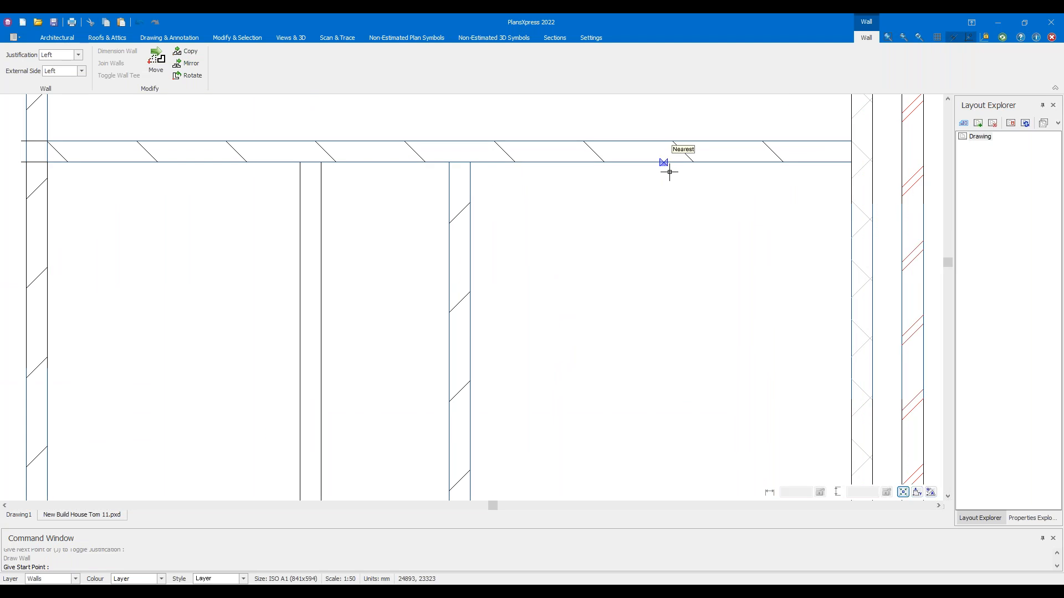
left_click(665, 237)
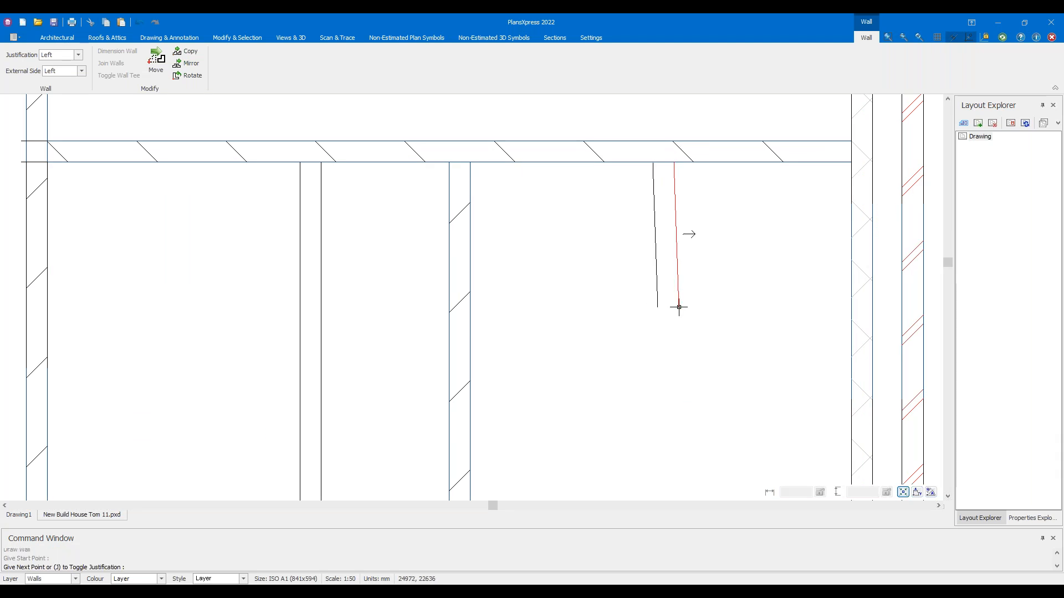
left_click(665, 329)
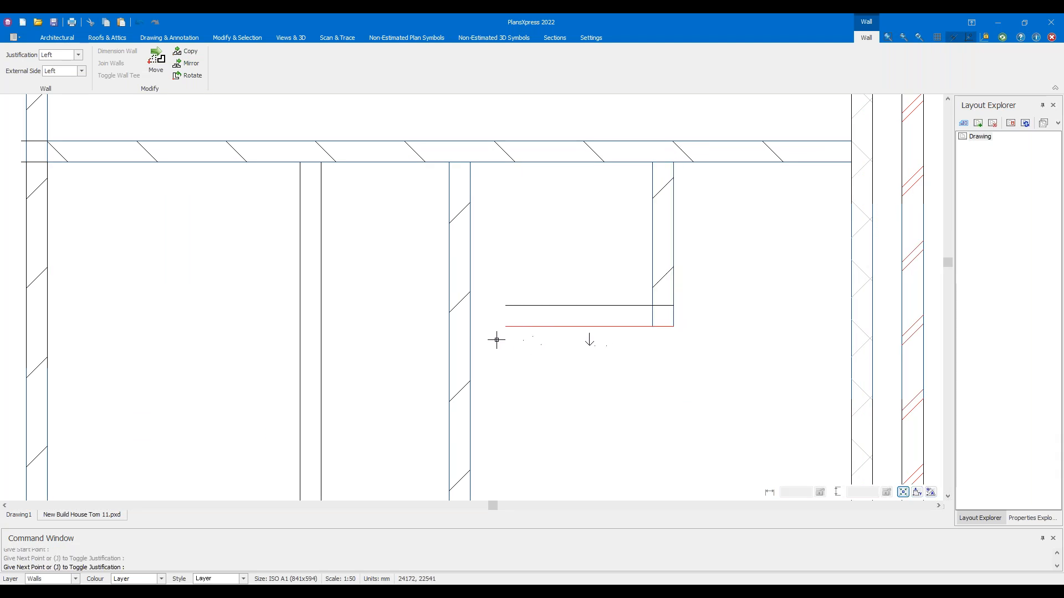
right_click(473, 333)
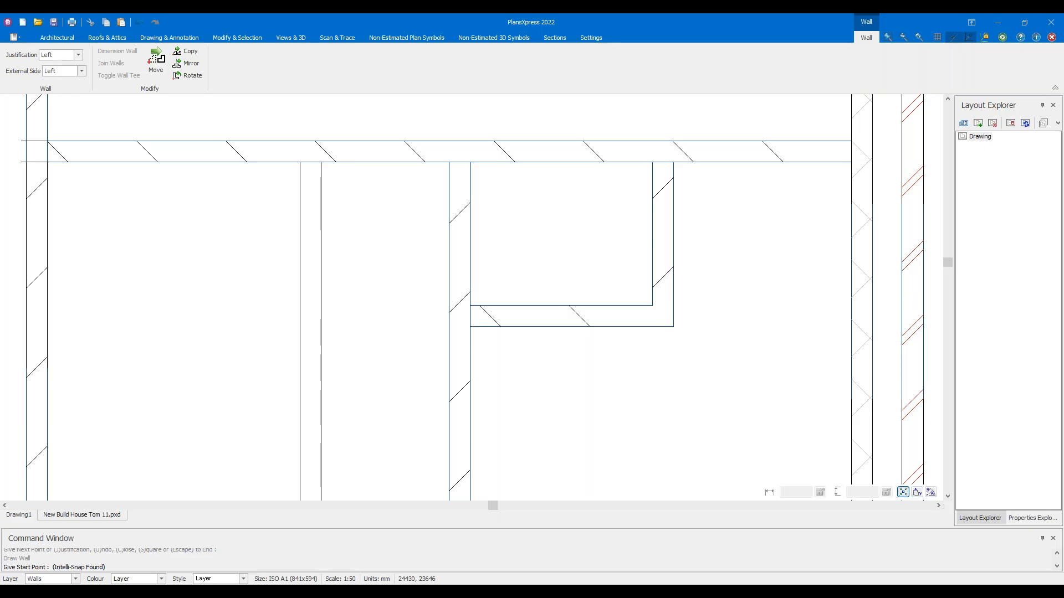
Draw another internal wall from the staircase wall to the left wall
scroll(455, 260, "down", 8)
middle_click_drag(259, 208, 390, 265)
scroll(387, 265, "up", 4)
scroll(381, 266, "down", 4)
middle_click_drag(311, 255, 564, 239)
scroll(563, 240, "up", 4)
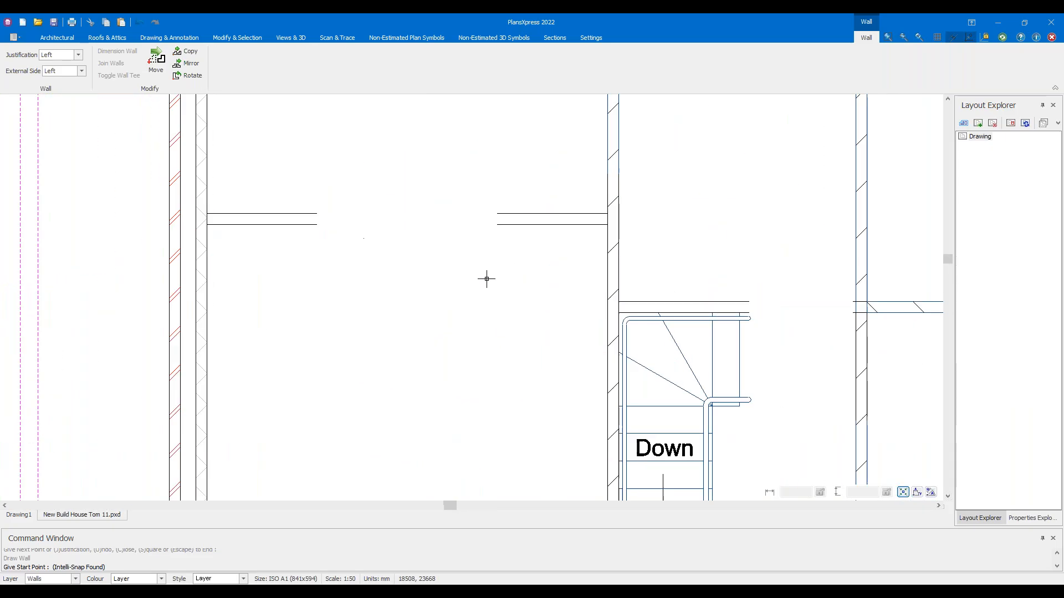
left_click(598, 323)
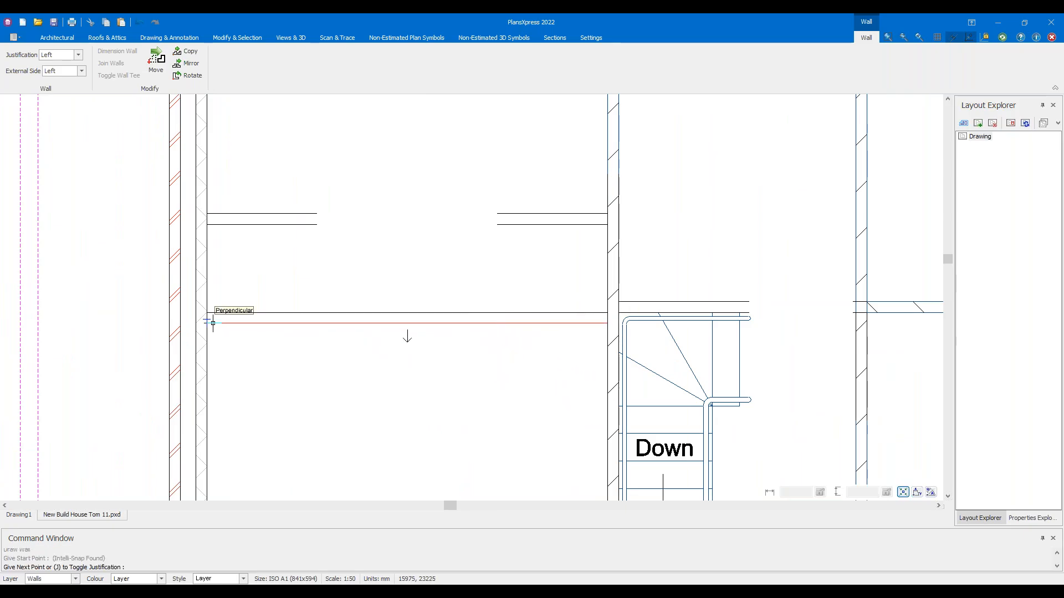
left_click(212, 323)
right_click(268, 358)
Cancel wall drawing, select the level marker and switch Intelli Trace off
scroll(323, 384, "down", 3)
mouse_move(323, 384)
middle_mouse_down()
mouse_move(368, 339)
mouse_move(346, 293)
middle_mouse_up()
scroll(422, 219, "up", 3)
scroll(423, 254, "down", 3)
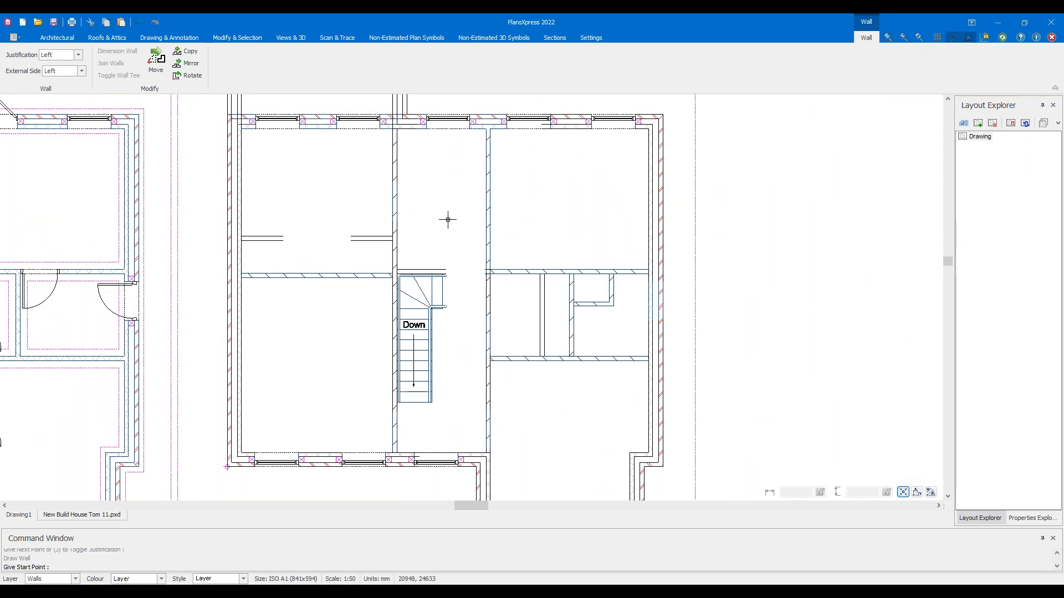
left_click(678, 211)
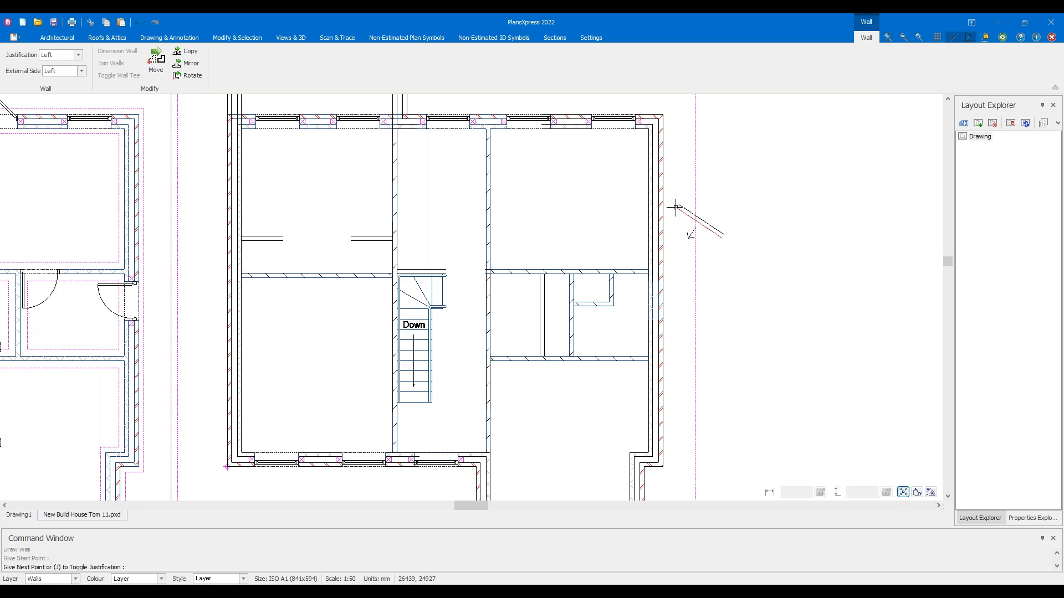
key("Escape")
left_click(685, 221)
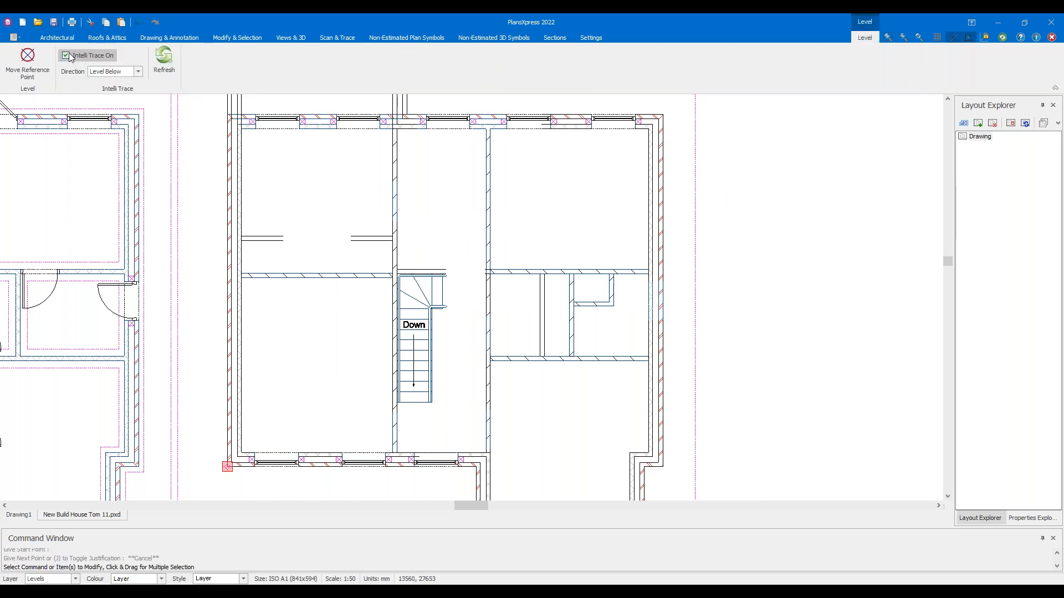
left_click(80, 56)
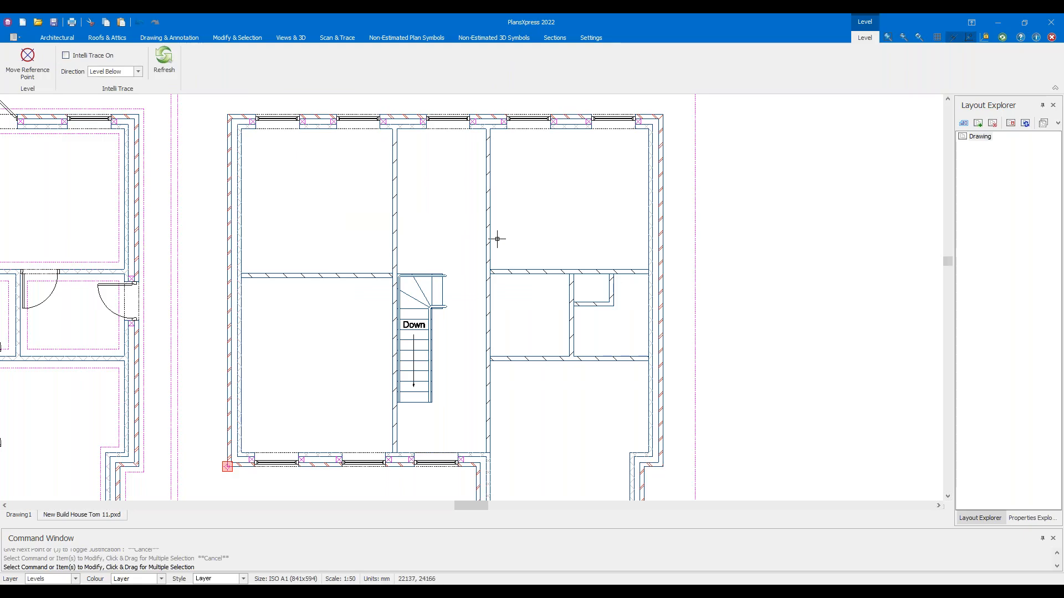
scroll(496, 238, "up", 2)
Select the right and left internal walls plus the other interior walls
left_click(612, 335)
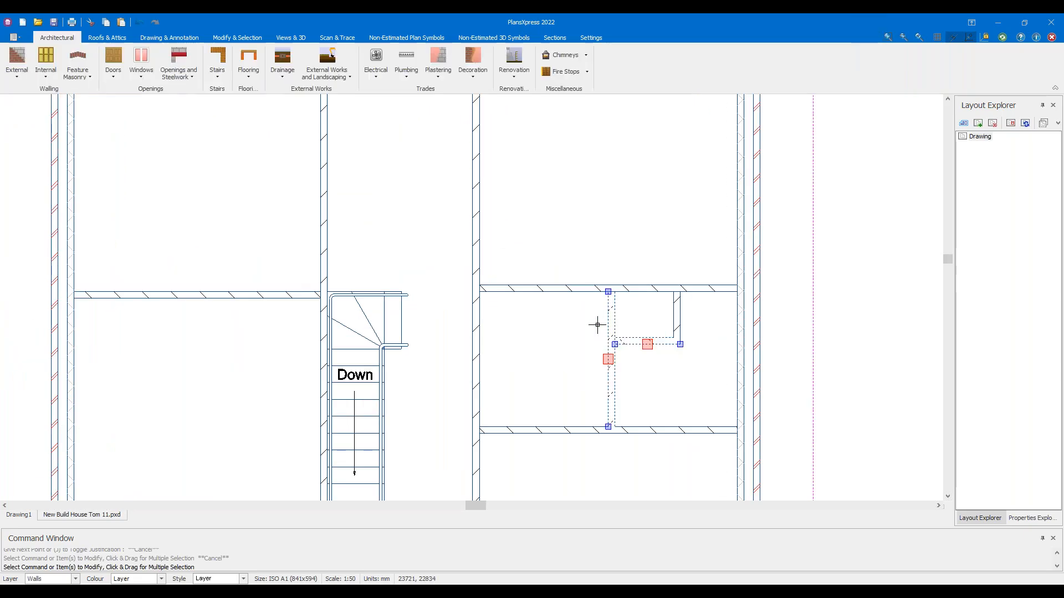
left_click(210, 293)
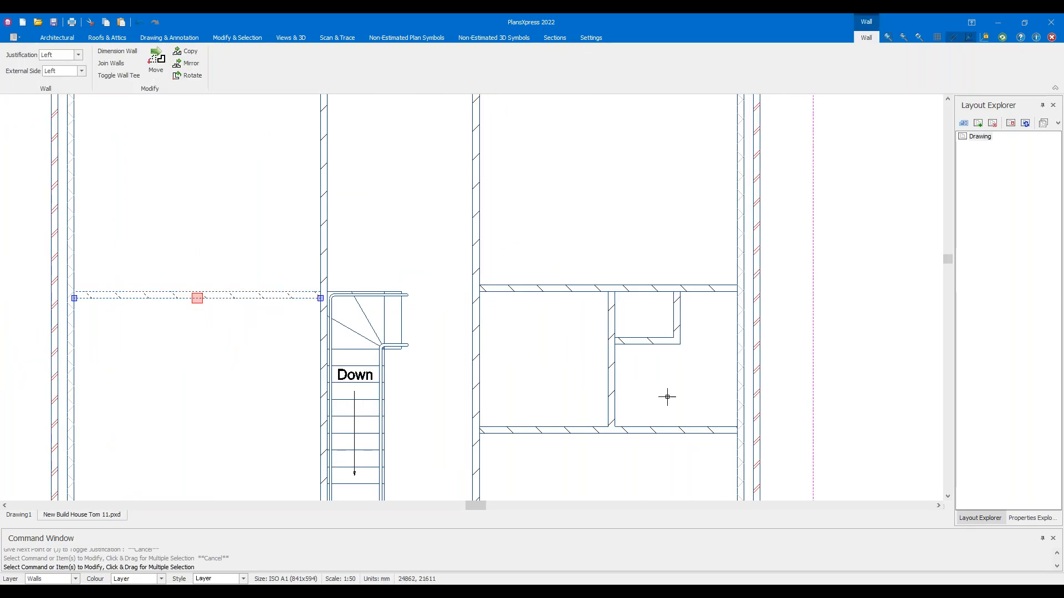
left_click_drag(673, 405, 579, 327)
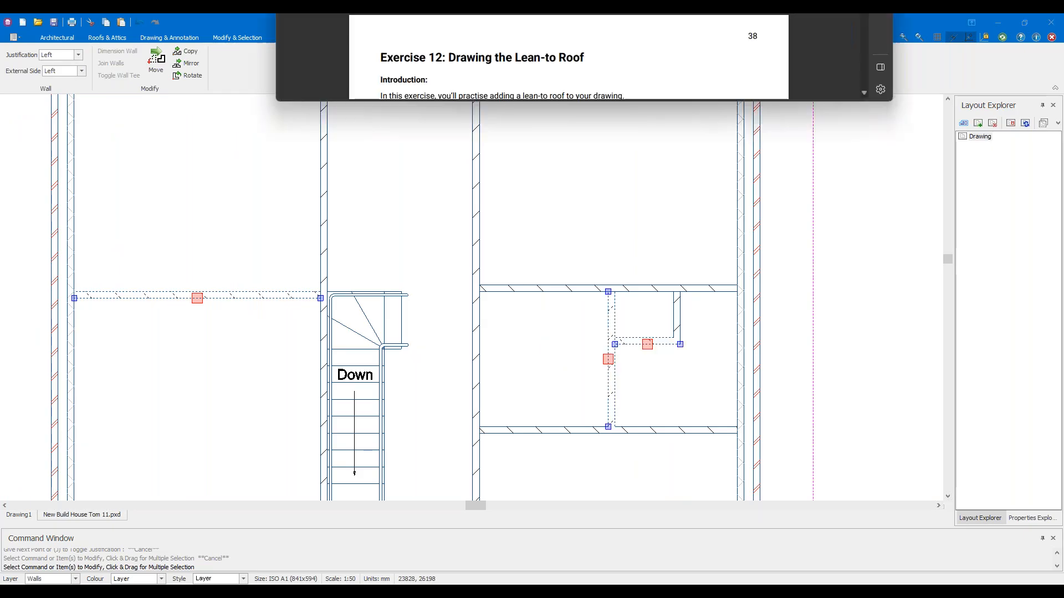
mouse_move(546, 15)
left_mouse_down()
mouse_move(557, 131)
mouse_move(540, 15)
left_mouse_up()
scroll(505, 333, "up", 8)
Check page 37 of the PDF handout for the internal stud wall layout, then return to the plan
scroll(510, 300, "down", 3)
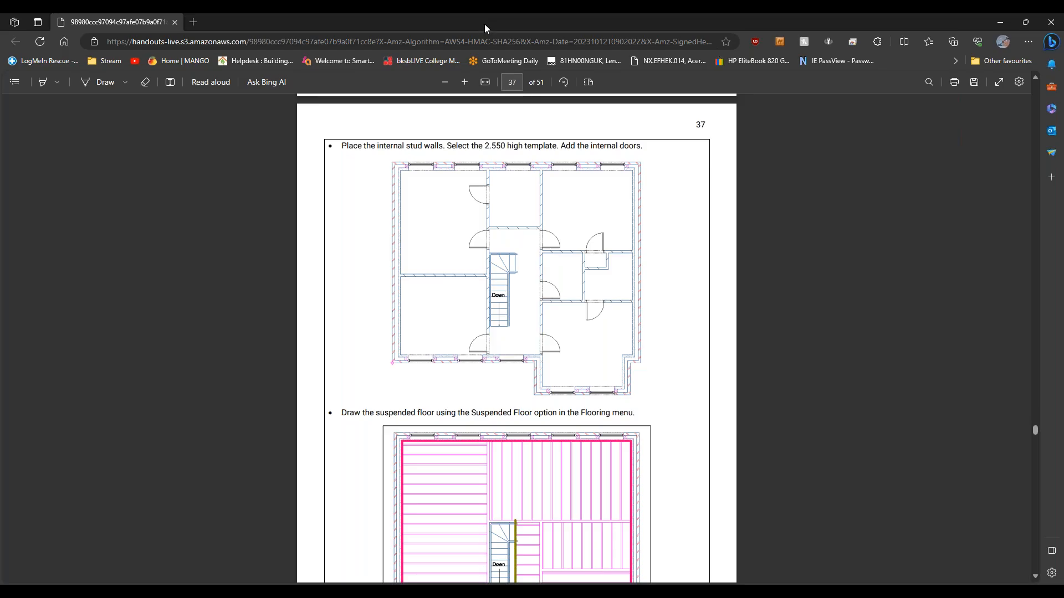
left_click_drag(484, 25, 0, 25)
left_click(586, 181)
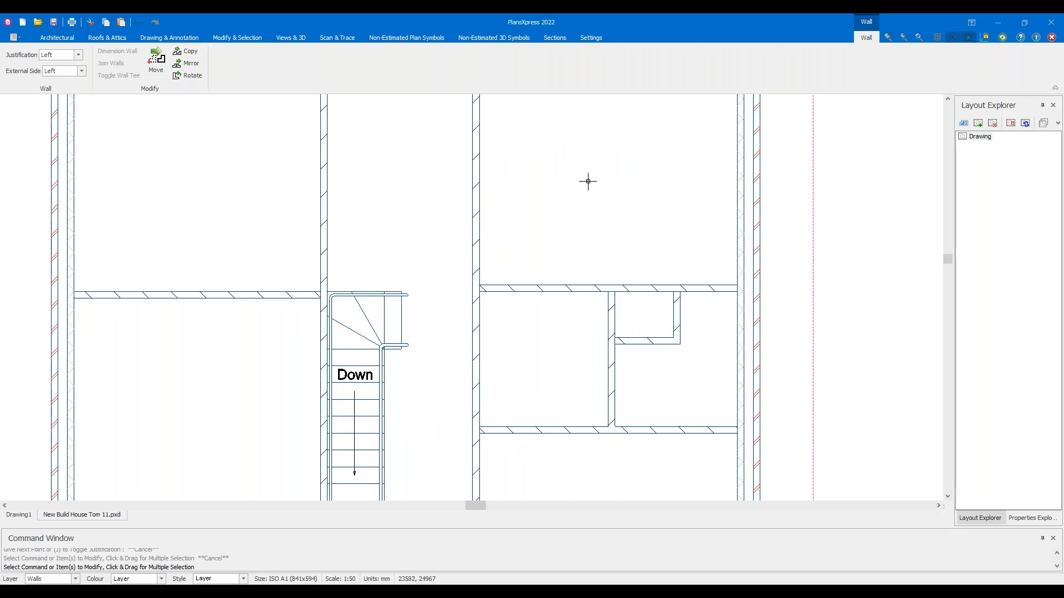
scroll(367, 247, "up", 4)
scroll(373, 251, "down", 2)
left_click_drag(261, 192, 643, 201)
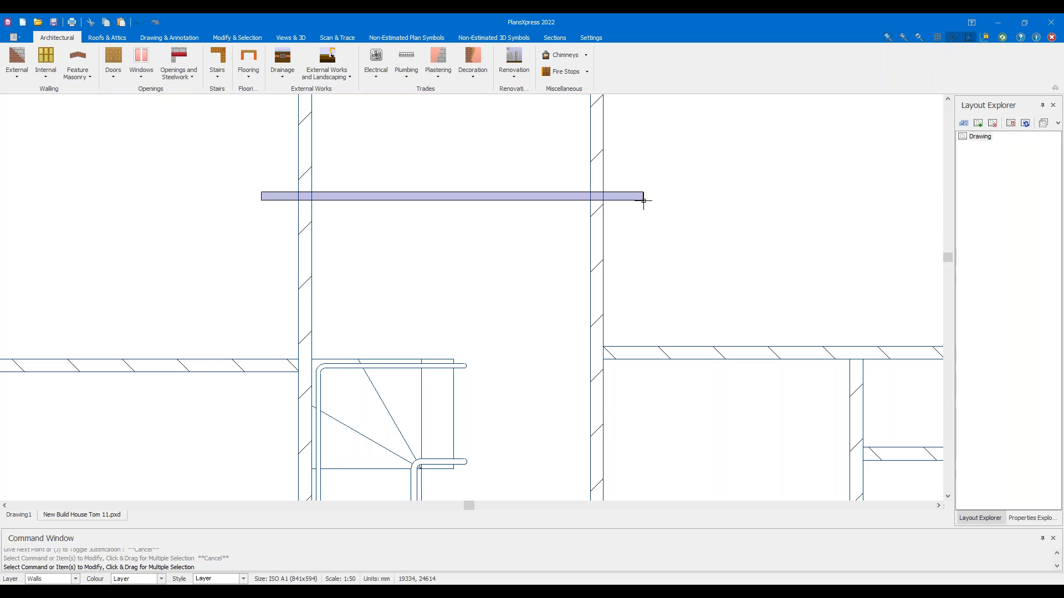
left_click_drag(643, 201, 263, 182)
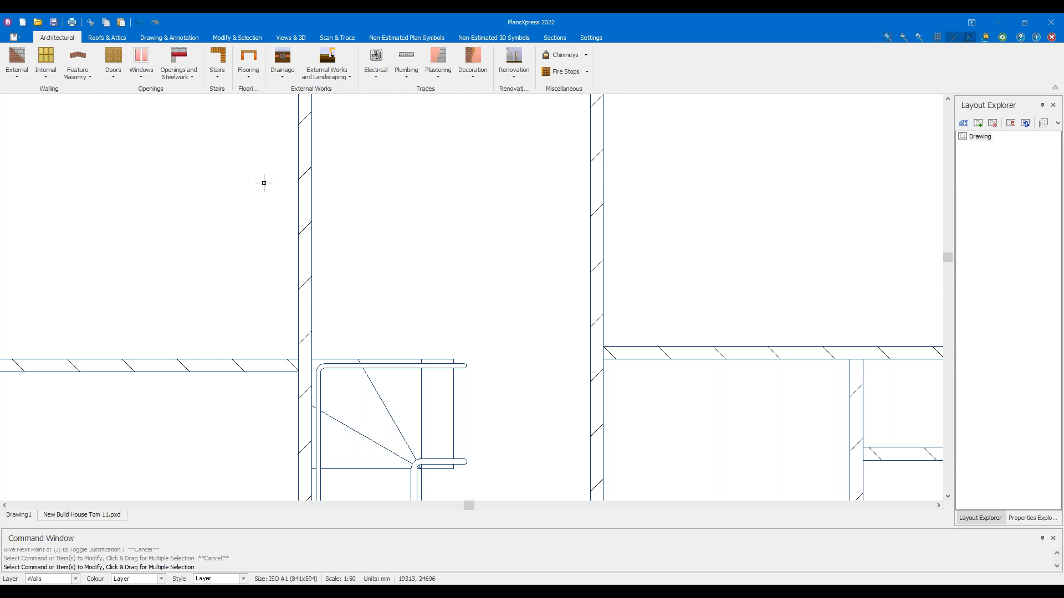
scroll(365, 266, "up", 1)
scroll(360, 262, "down", 1)
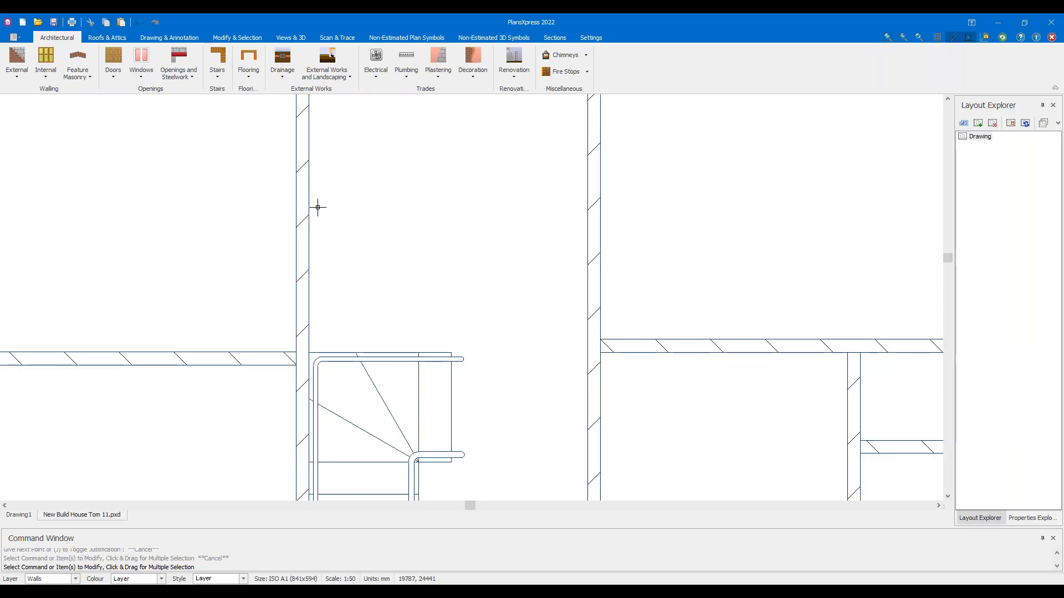
left_click_drag(309, 201, 582, 332)
left_click_drag(302, 332, 473, 353)
key("Escape")
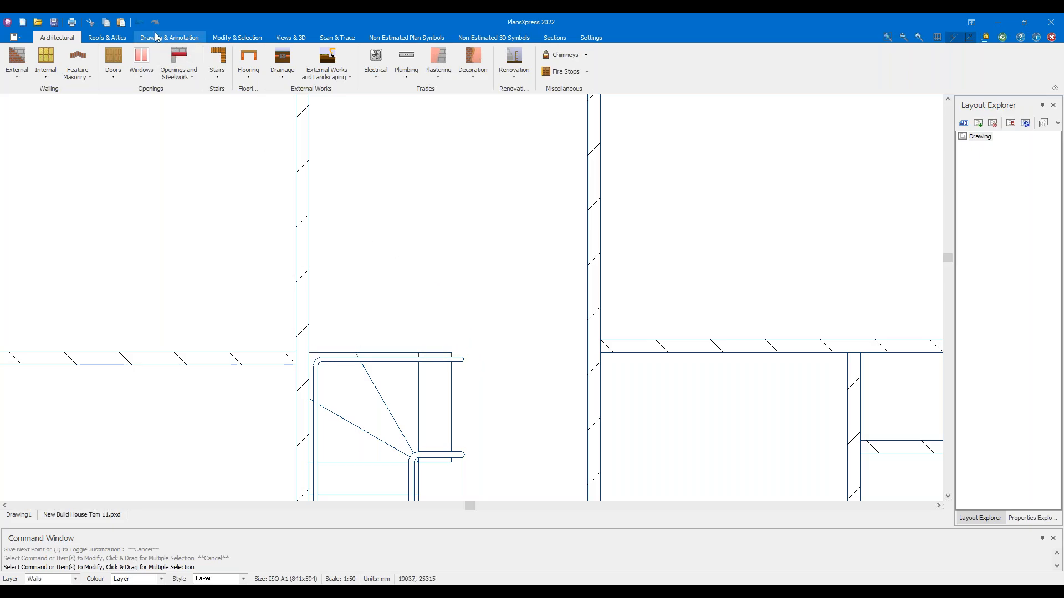
Start a horizontal construction line from the stair top edge and enter an 1100 offset
left_click(163, 38)
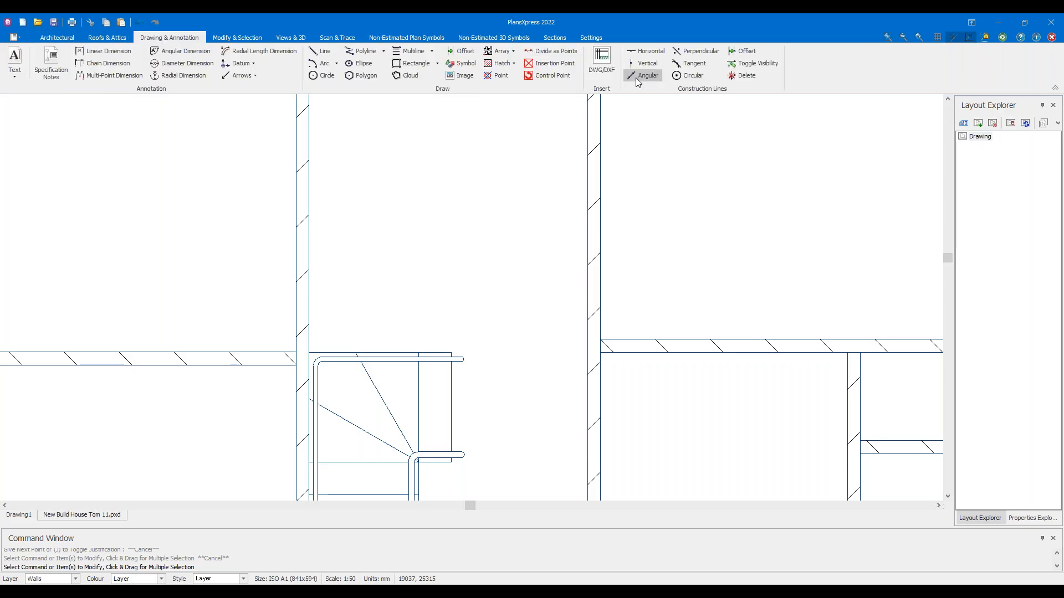
left_click(644, 51)
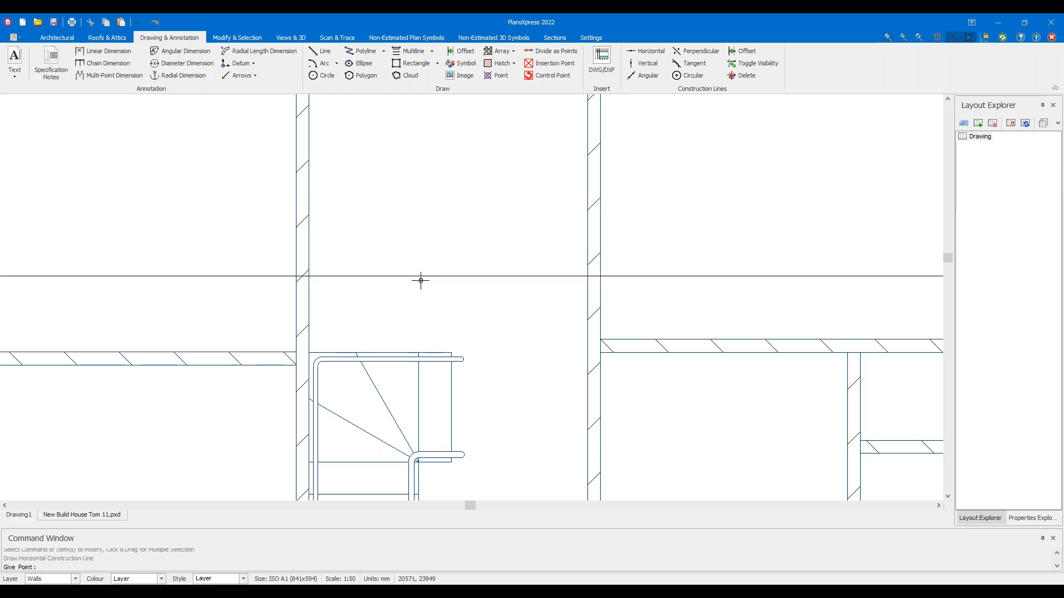
scroll(417, 281, "up", 1)
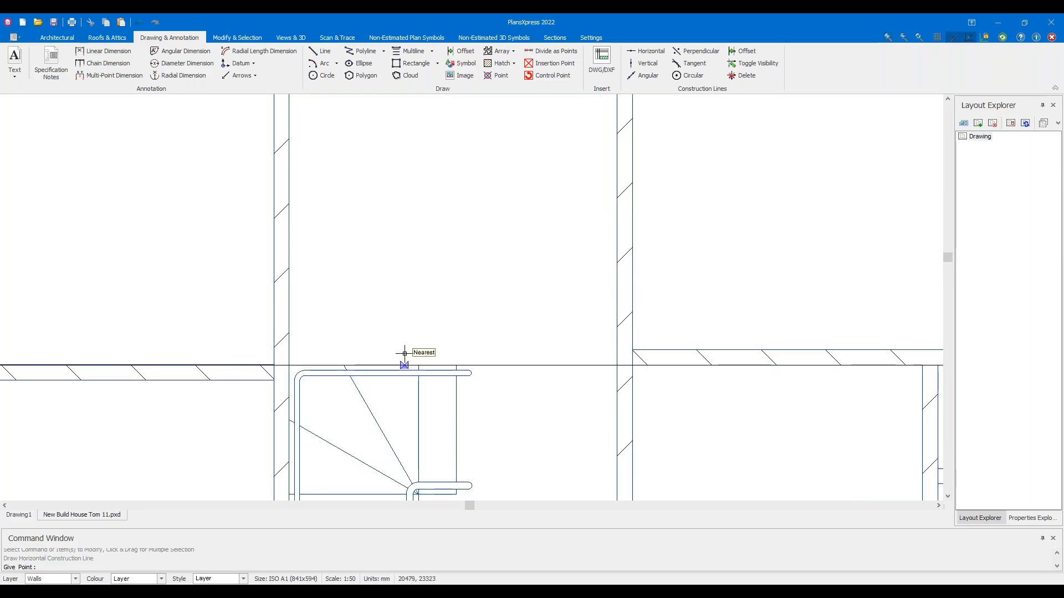
scroll(402, 352, "up", 1)
left_click(353, 374)
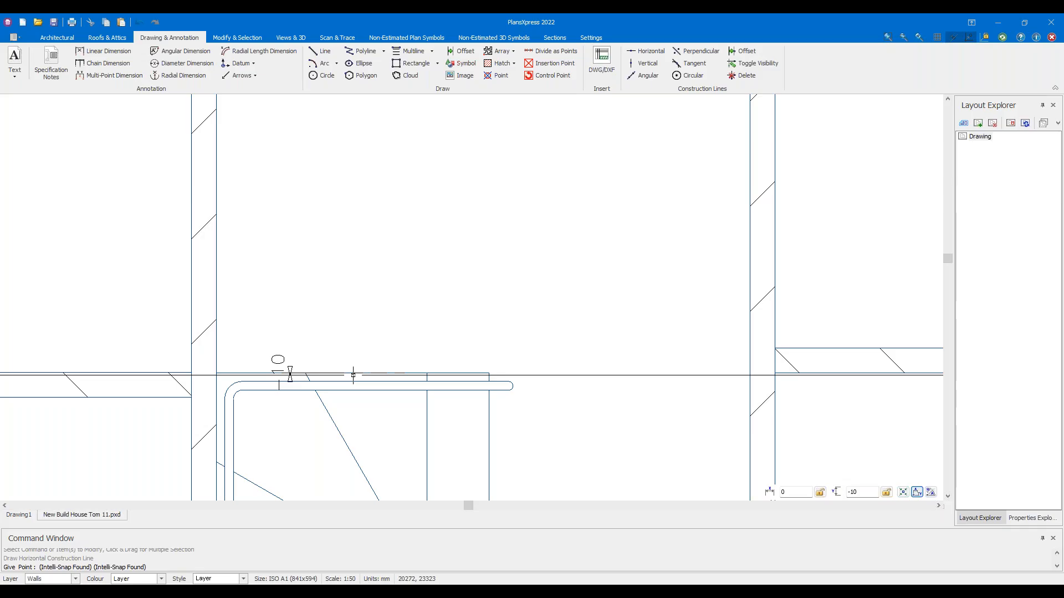
type("1100")
key("BackSpace")
key("BackSpace")
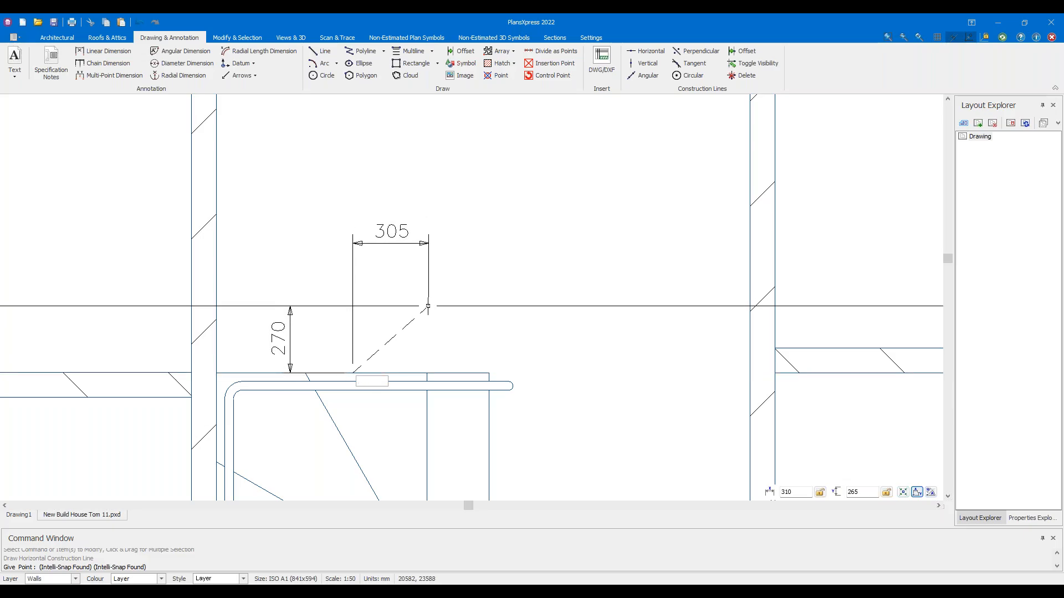
type("r")
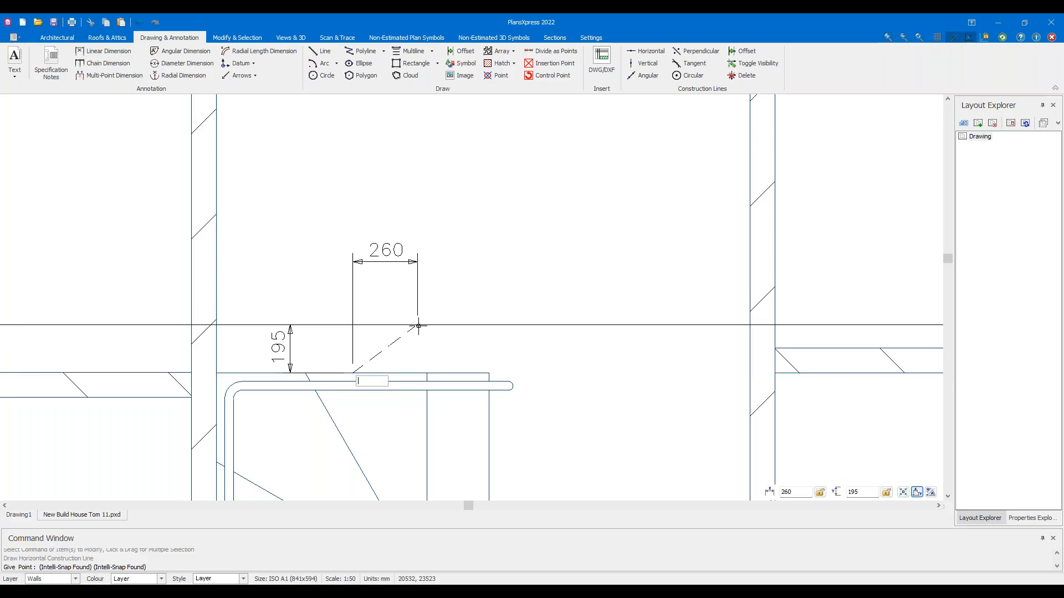
Repeat the command and place the horizontal construction line 1100 mm above the stairs
right_click(417, 333)
right_click(424, 336)
left_click(434, 336)
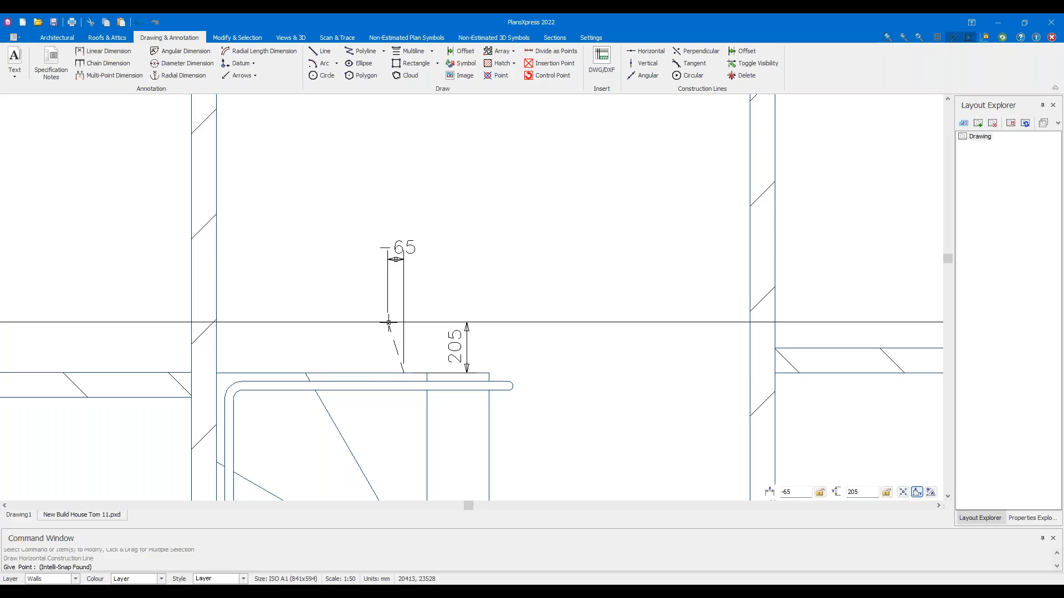
key("Up")
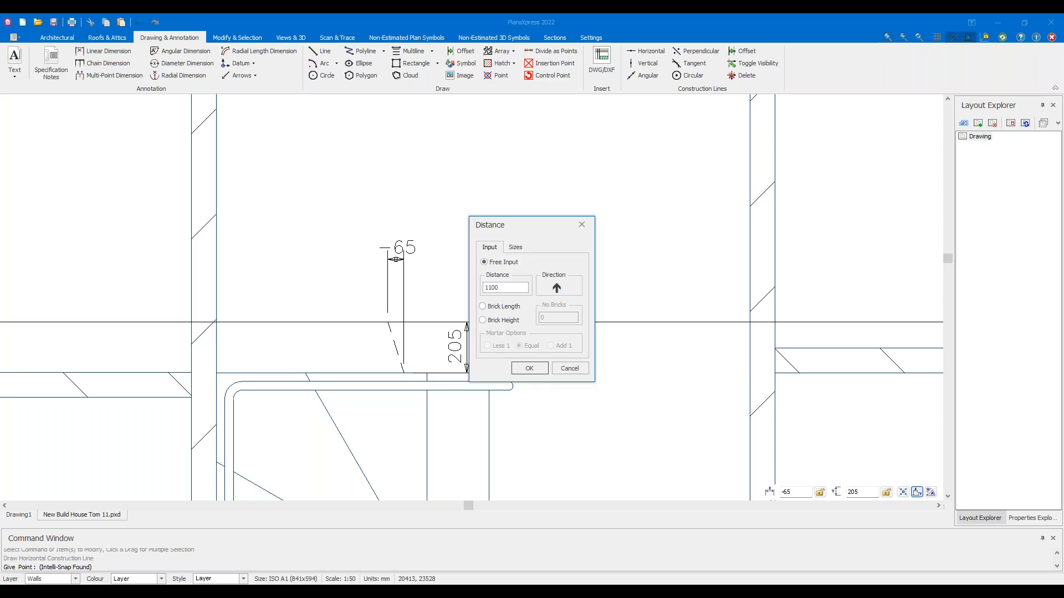
left_click(519, 372)
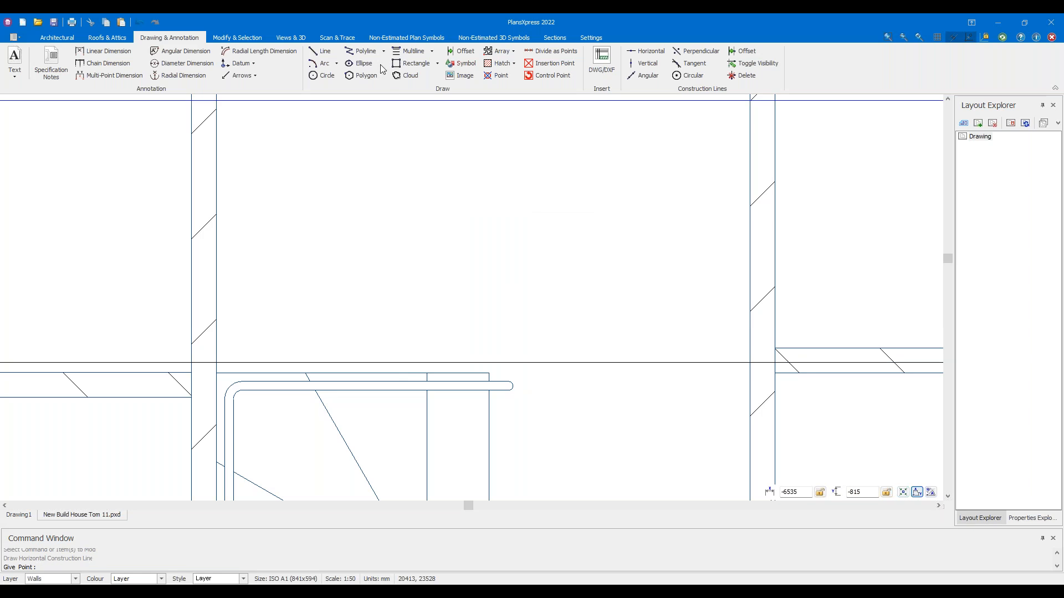
scroll(465, 172, "down", 3)
scroll(430, 226, "up", 3)
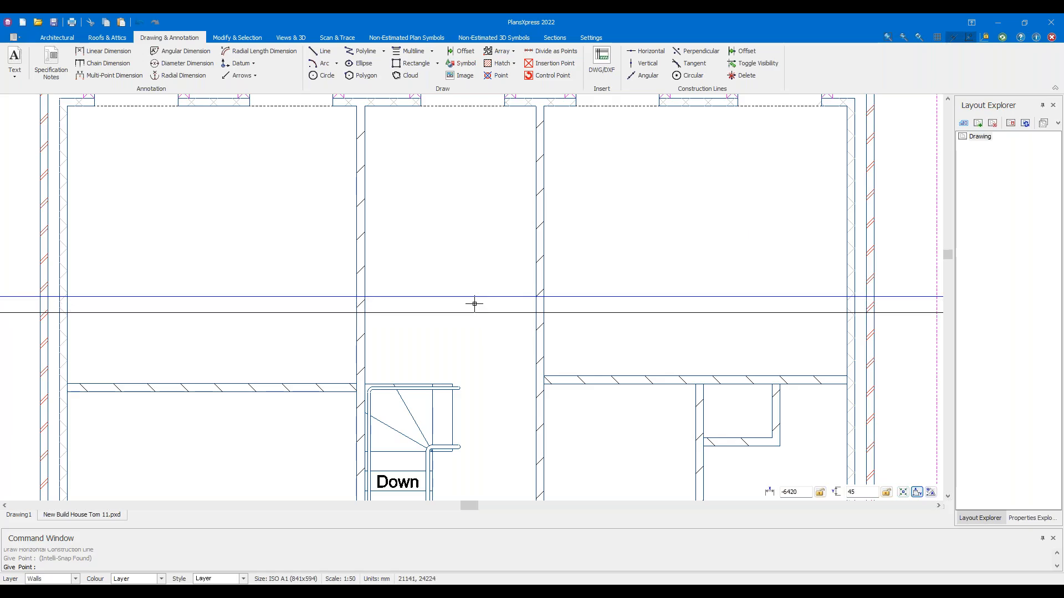
Add a vertical 1100 linear dimension from the stair corner to the construction line
key("Escape")
scroll(383, 335, "up", 2)
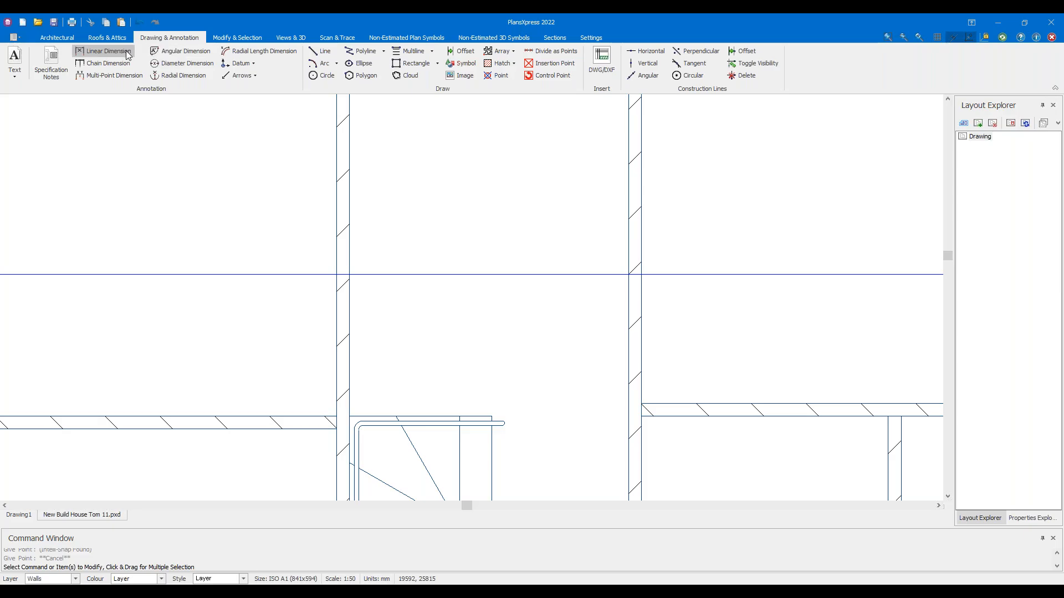
left_click(104, 51)
left_click(351, 415)
left_click(353, 276)
left_click(304, 317)
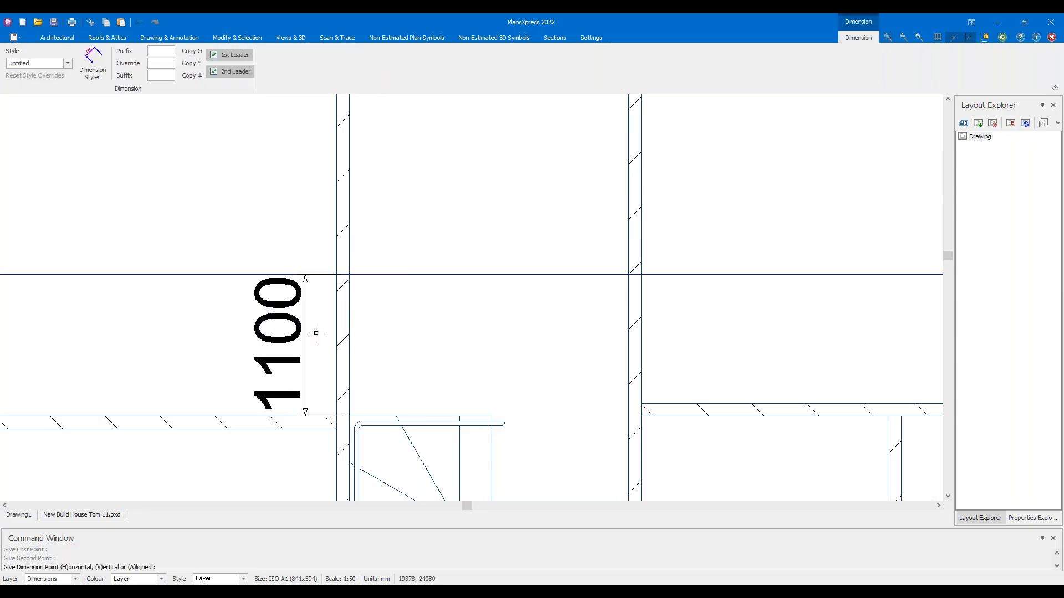
Select the 1100 dimension and the internal wall beneath it, then clear the selection
scroll(378, 353, "up", 1)
left_click_drag(291, 348, 235, 338)
scroll(290, 301, "up", 3)
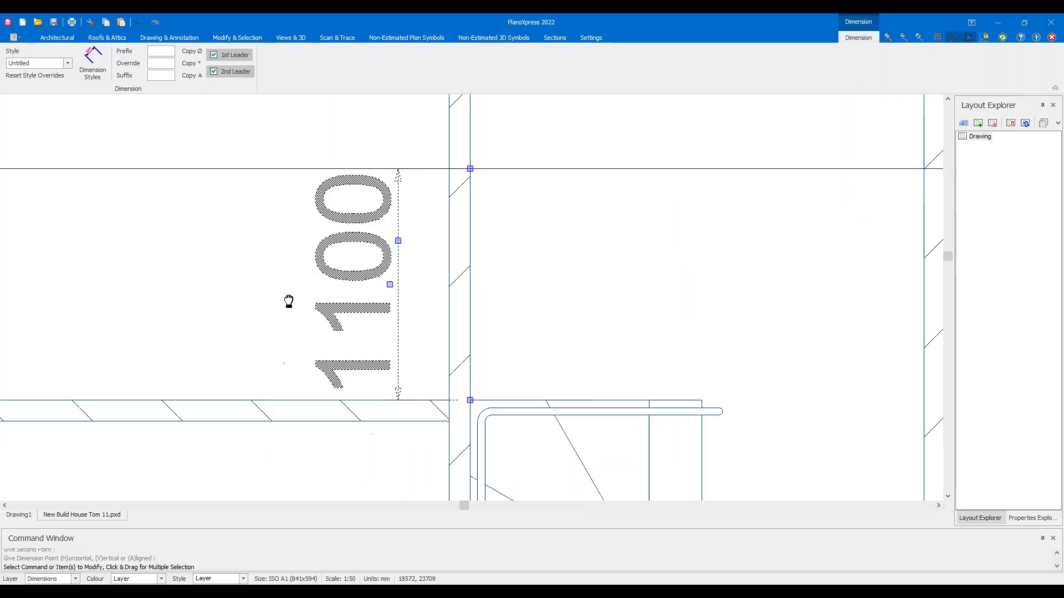
left_click(397, 399)
scroll(500, 387, "down", 2)
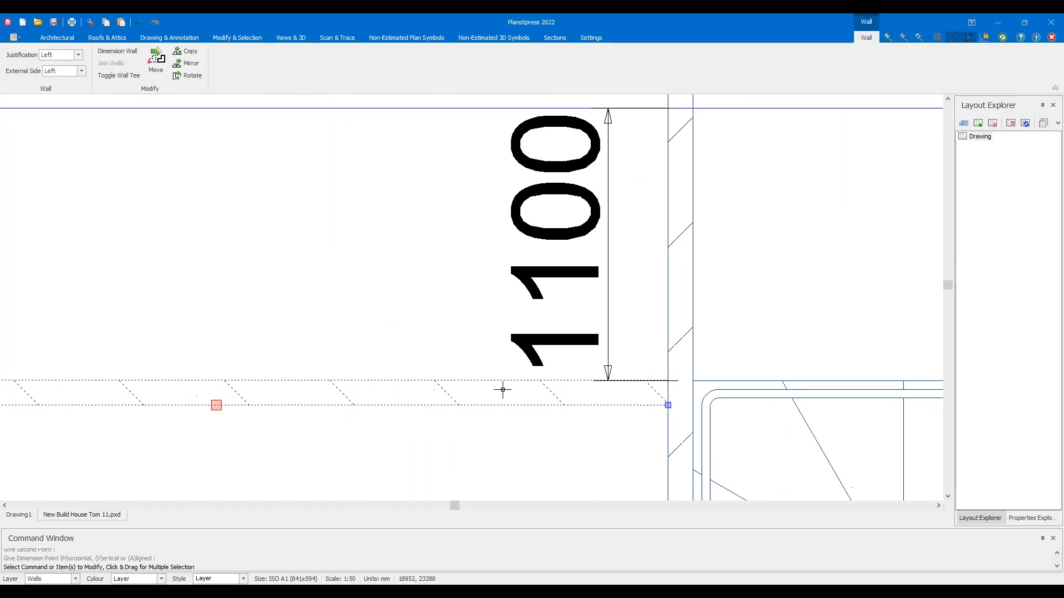
scroll(338, 354, "down", 2)
scroll(329, 348, "down", 1)
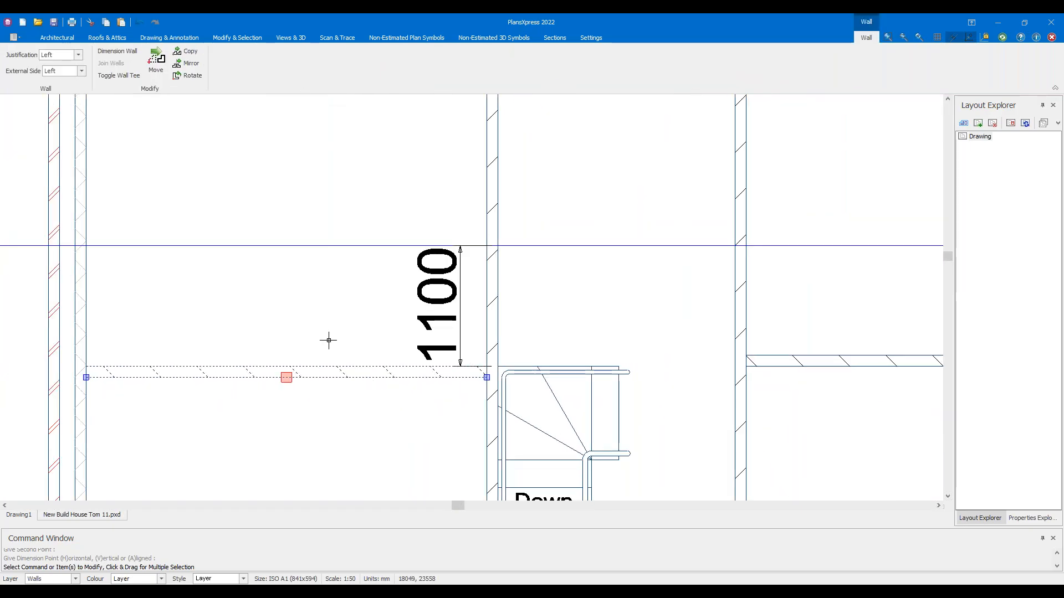
scroll(401, 320, "right", 2)
key("Escape")
scroll(444, 324, "right", 1)
scroll(411, 311, "up", 2)
Add another horizontal construction line at a 900 offset
left_click(645, 50)
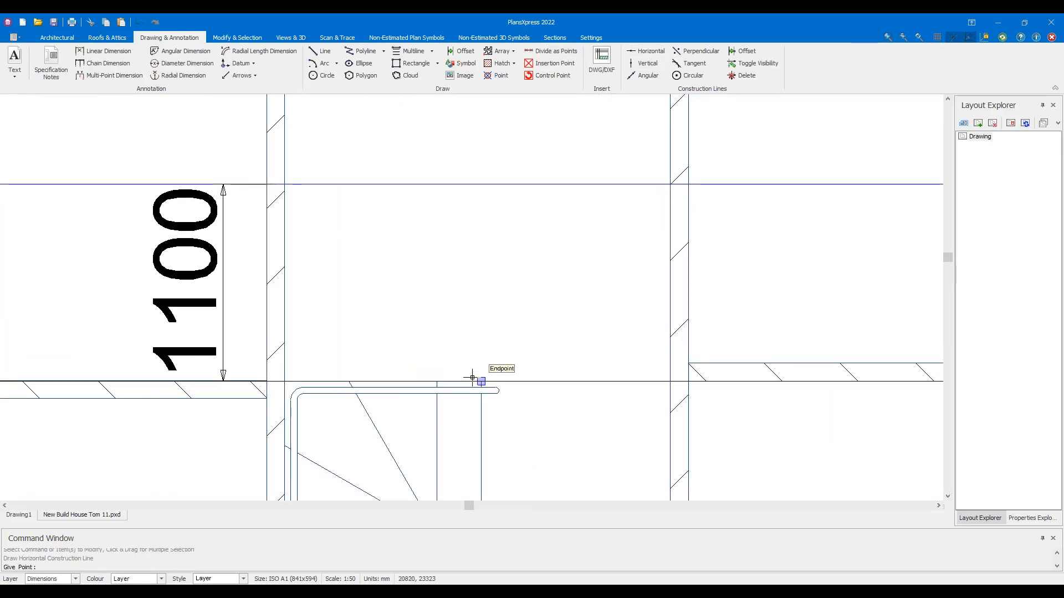
mouse_move(472, 377)
key("Return")
type("900")
key("Return")
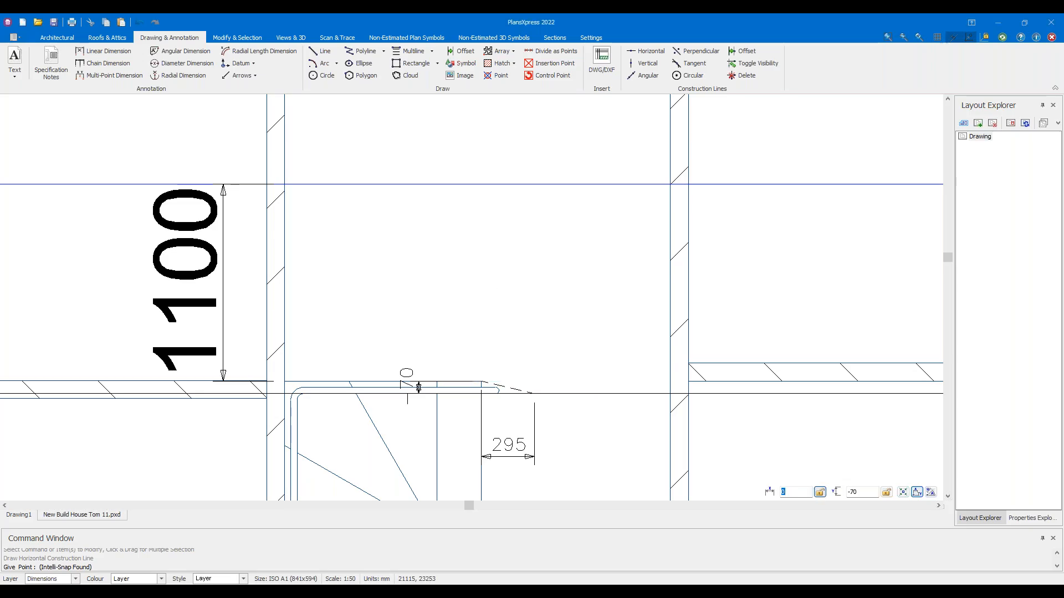
key("Escape")
Stretch the dimension's bottom end up to the new line so it reads 1000
left_click(188, 319)
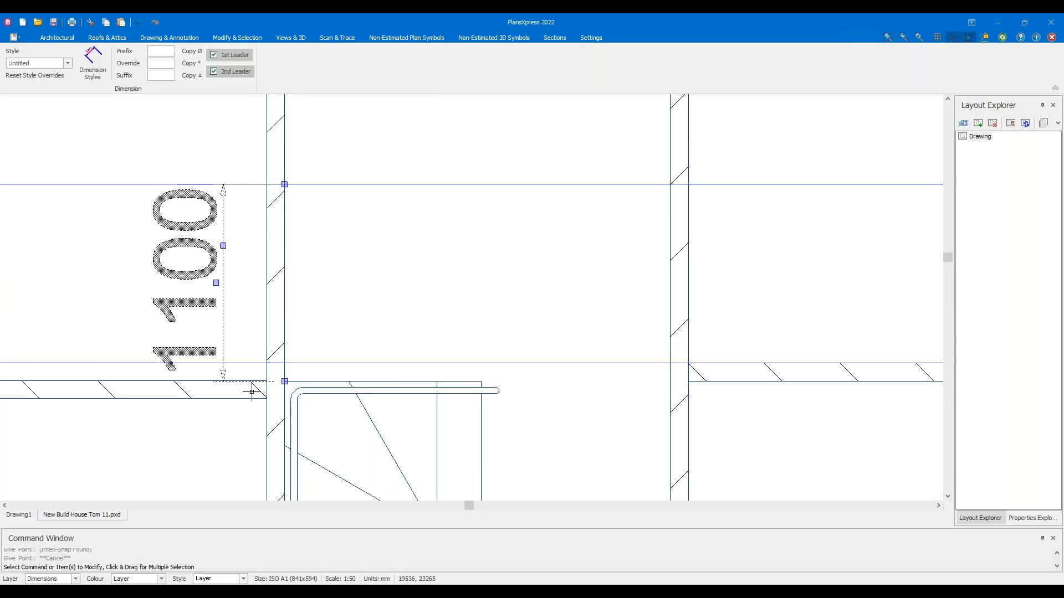
left_click(284, 381)
left_click(285, 363)
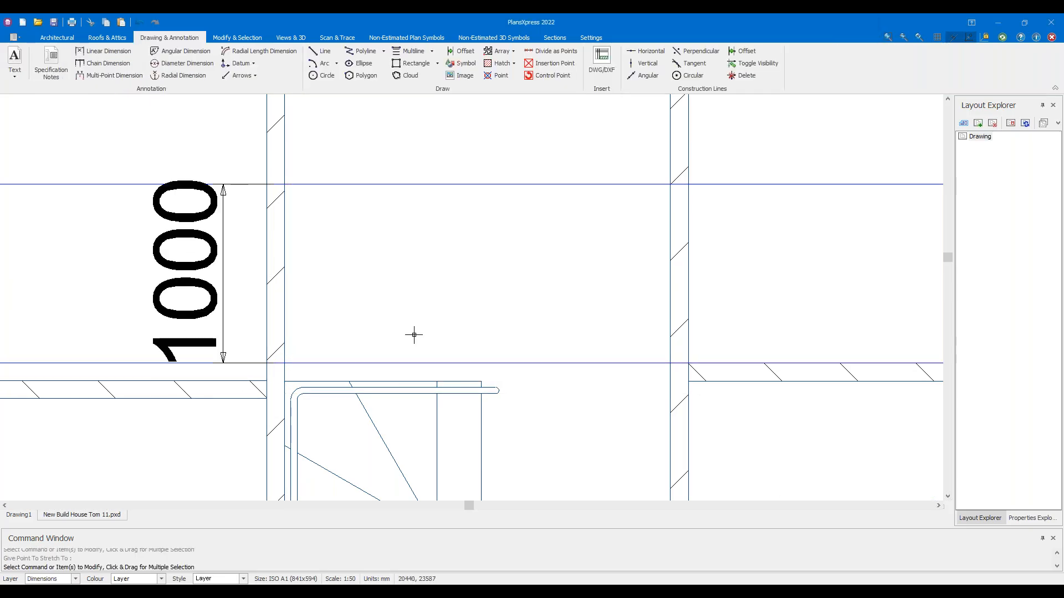
middle_click_drag(578, 328, 427, 310)
scroll(586, 171, "up", 2)
Inspect the upper and lower construction lines, then shift the plan to show the room above
left_click(541, 166)
left_click(429, 414)
scroll(540, 421, "up", 3)
scroll(487, 391, "up", 3)
scroll(515, 354, "down", 5)
scroll(487, 344, "down", 4)
key("Escape")
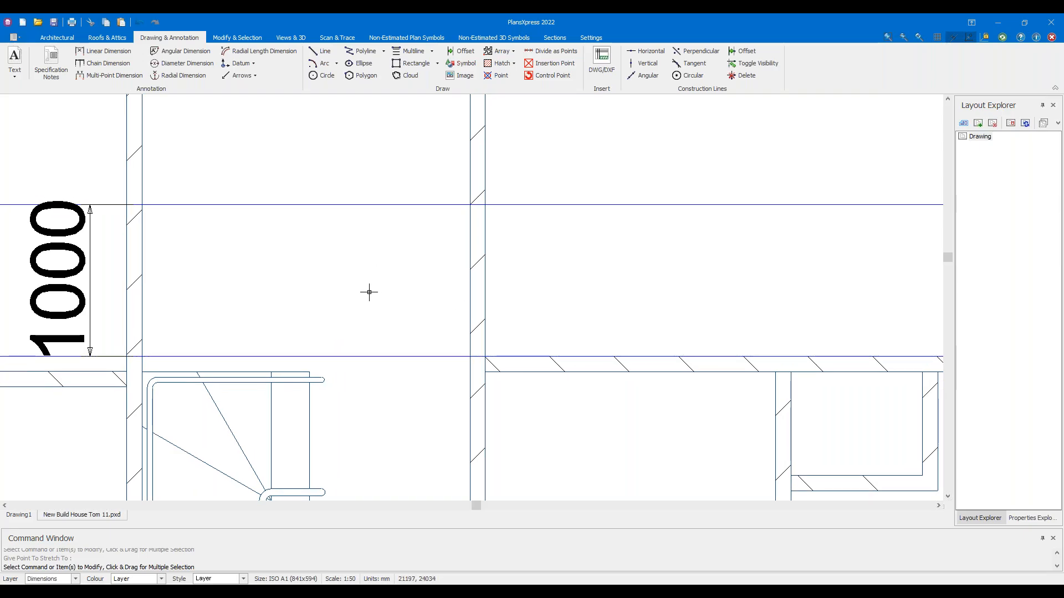
middle_click_drag(328, 252, 414, 306)
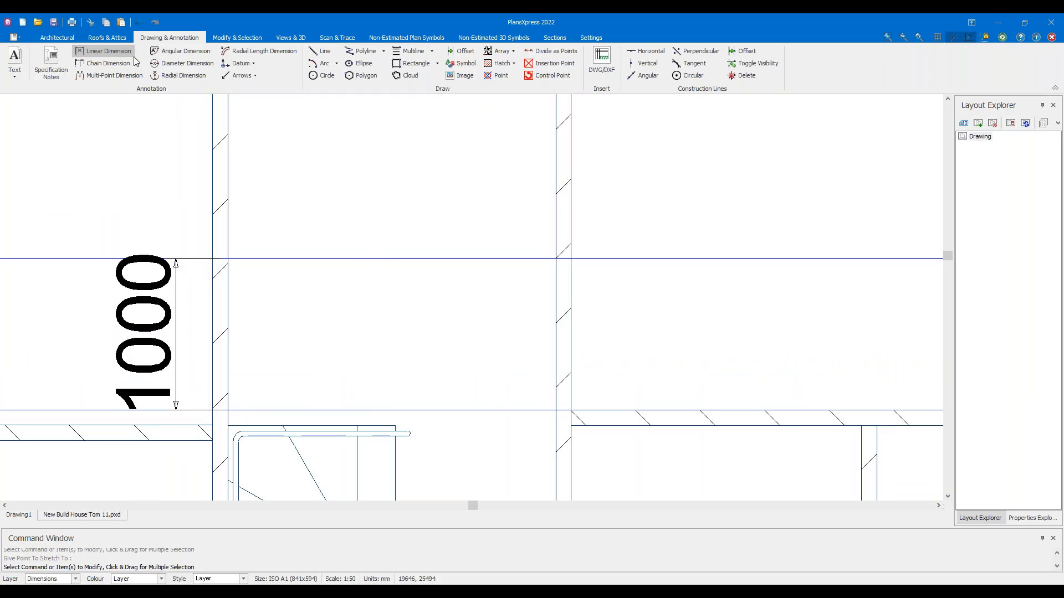
left_click(57, 38)
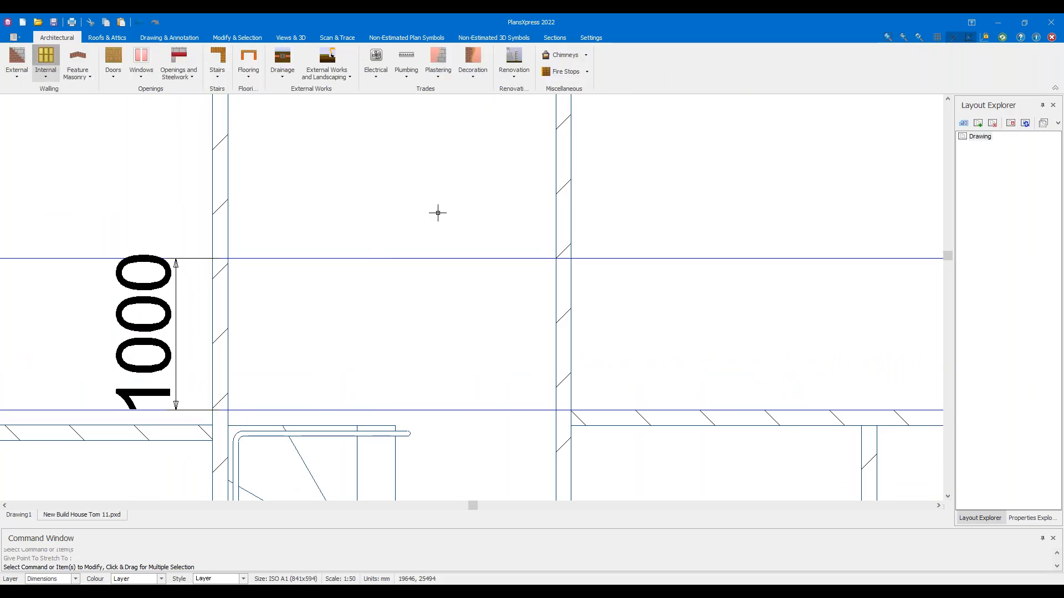
Draw an internal stud wall along the upper construction line between the two vertical walls, then select it
left_click(556, 258)
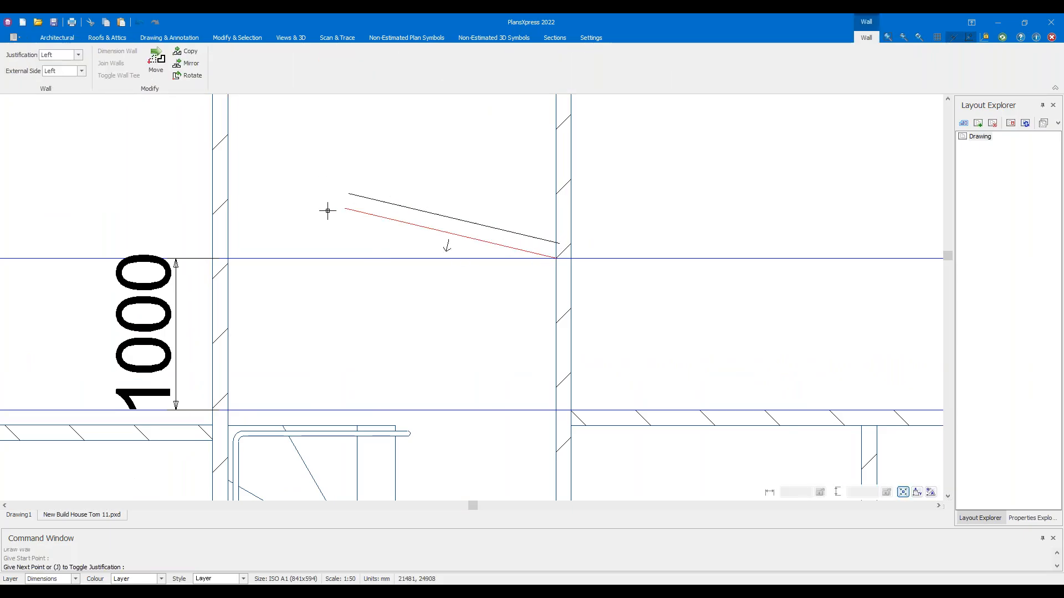
left_click(229, 257)
key("Escape")
key("Escape")
key("Escape")
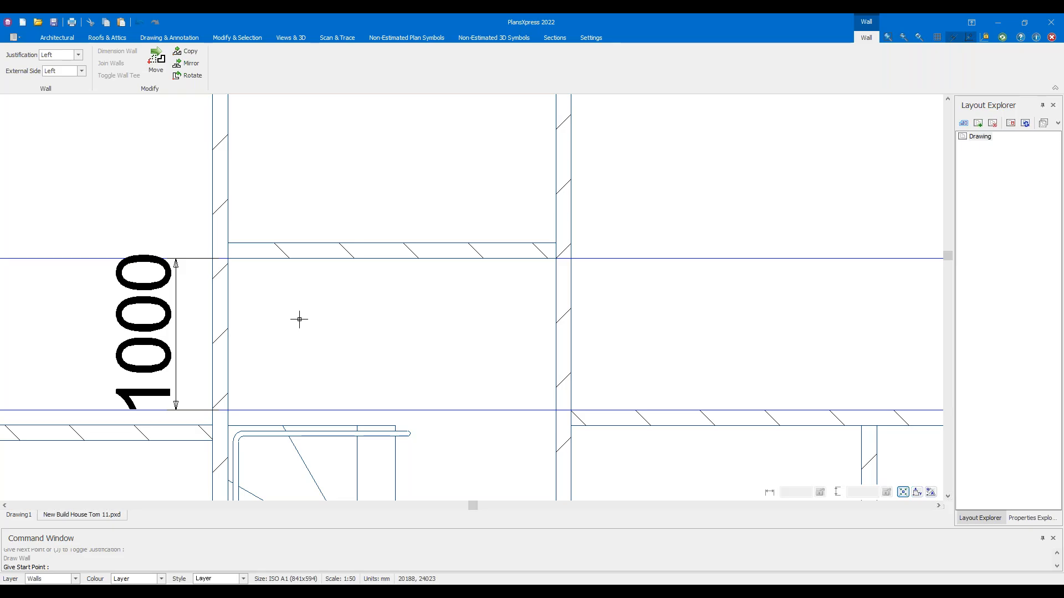
scroll(314, 242, "up", 2)
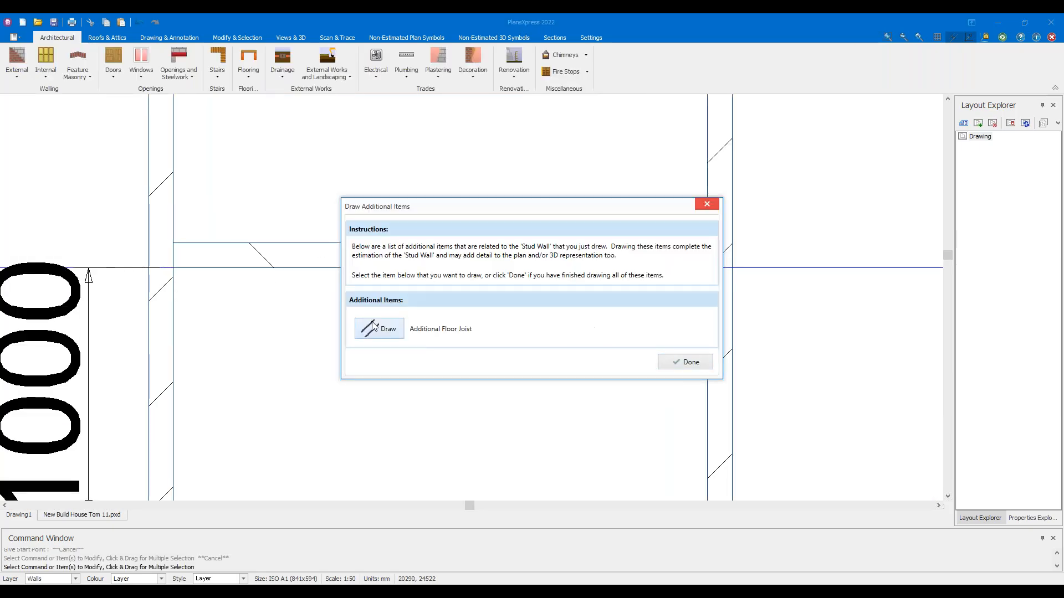
left_click(697, 367)
left_click_drag(487, 267, 377, 212)
scroll(384, 349, "down", 2)
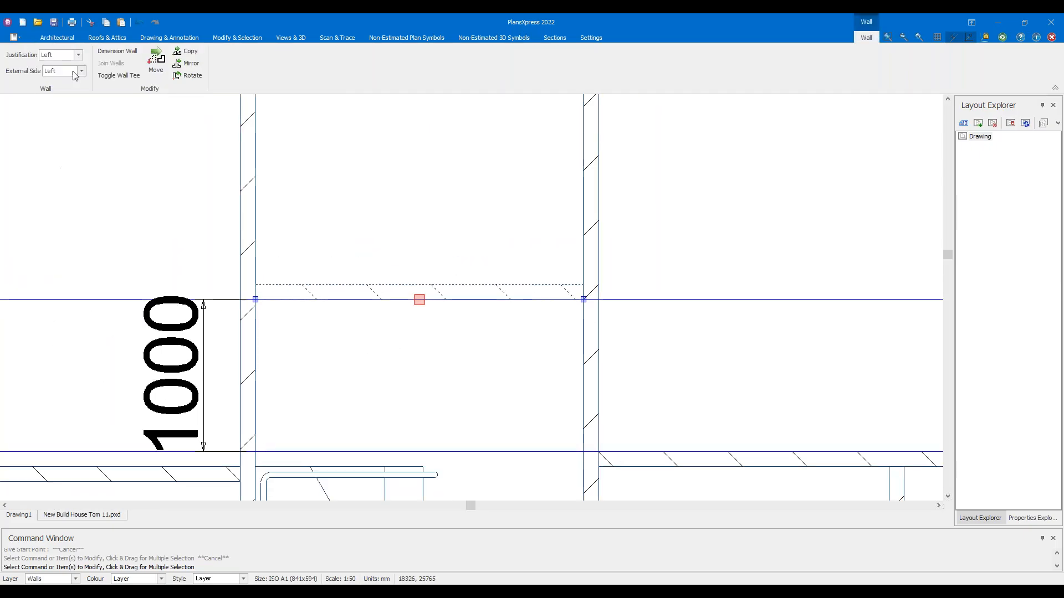
left_click(78, 54)
Try Right justification, stretching the dimension to 900 and back to 1000
left_click(65, 83)
scroll(296, 351, "up", 1)
left_click(187, 328)
left_click(248, 290)
left_click(247, 308)
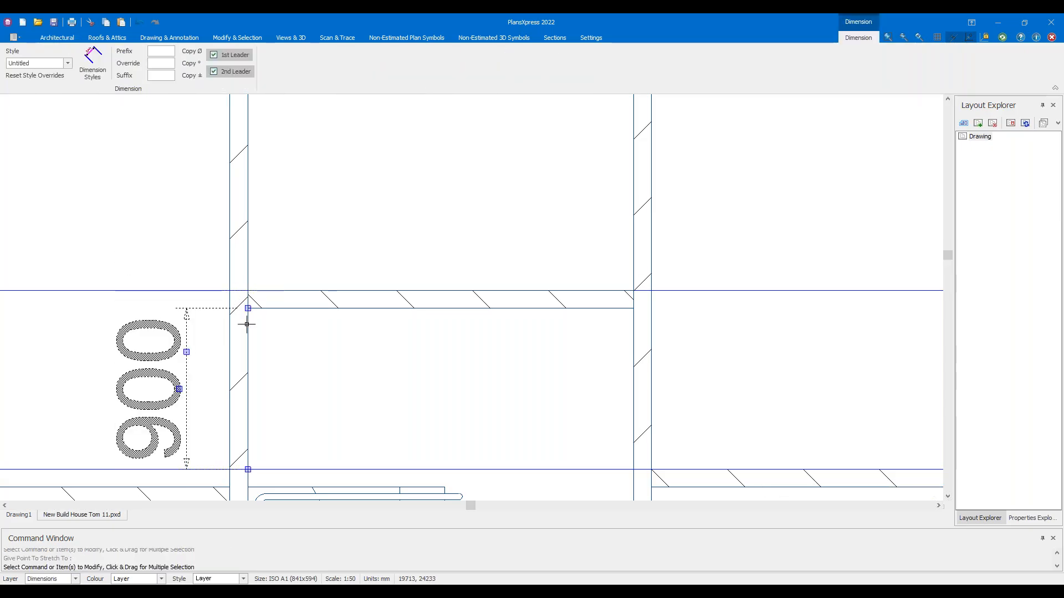
left_click(248, 308)
left_click(247, 291)
Set the new wall's justification to Left so it sits above the construction line
left_click(302, 301)
left_click(78, 56)
left_click(70, 65)
key("Escape")
scroll(420, 275, "down", 2)
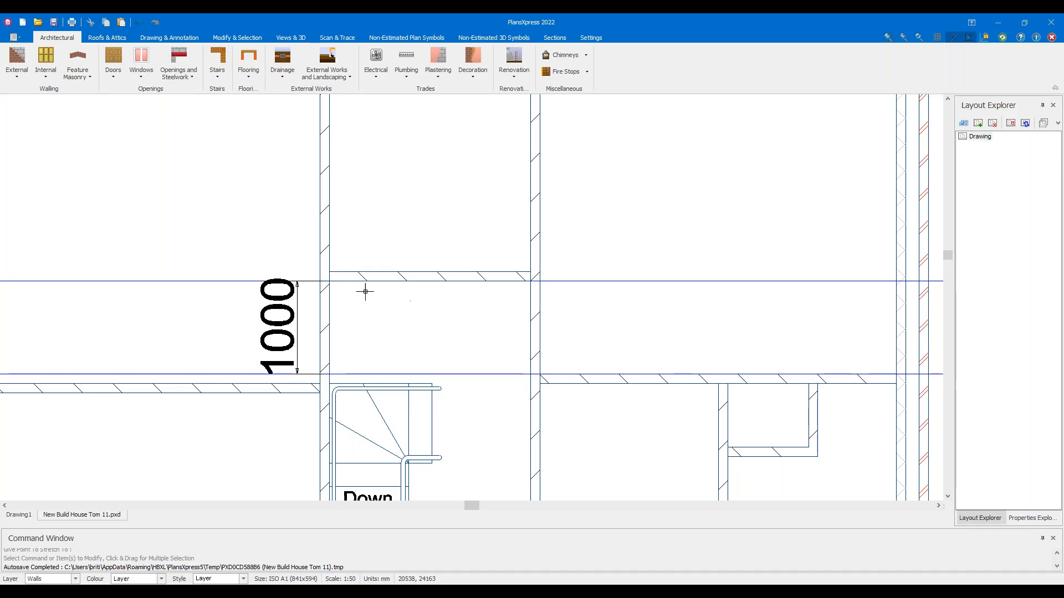
Delete the 1000 dimension
left_click(258, 317)
key("Delete")
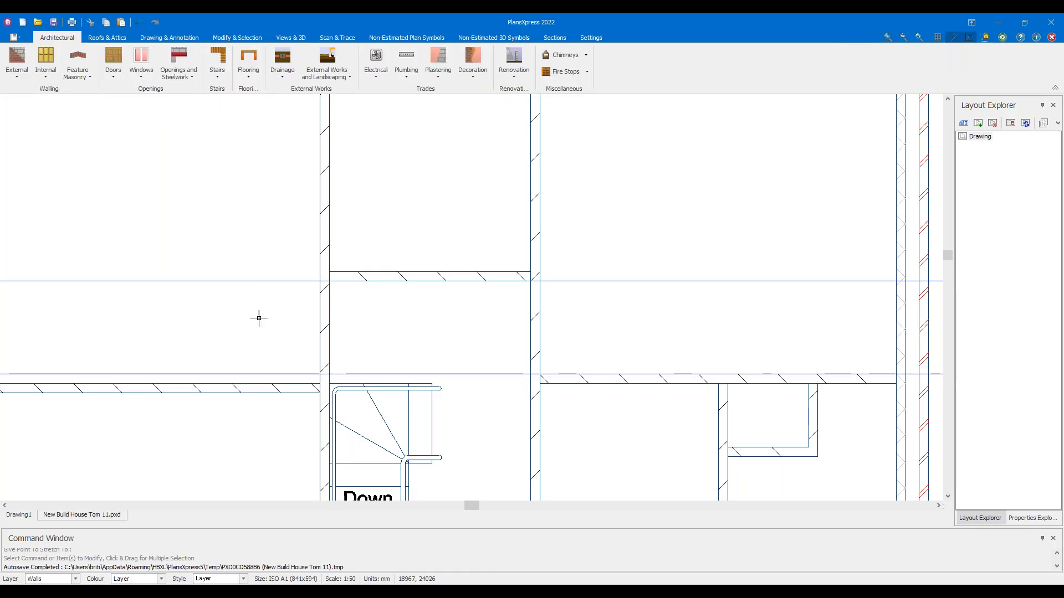
scroll(216, 297, "down", 4)
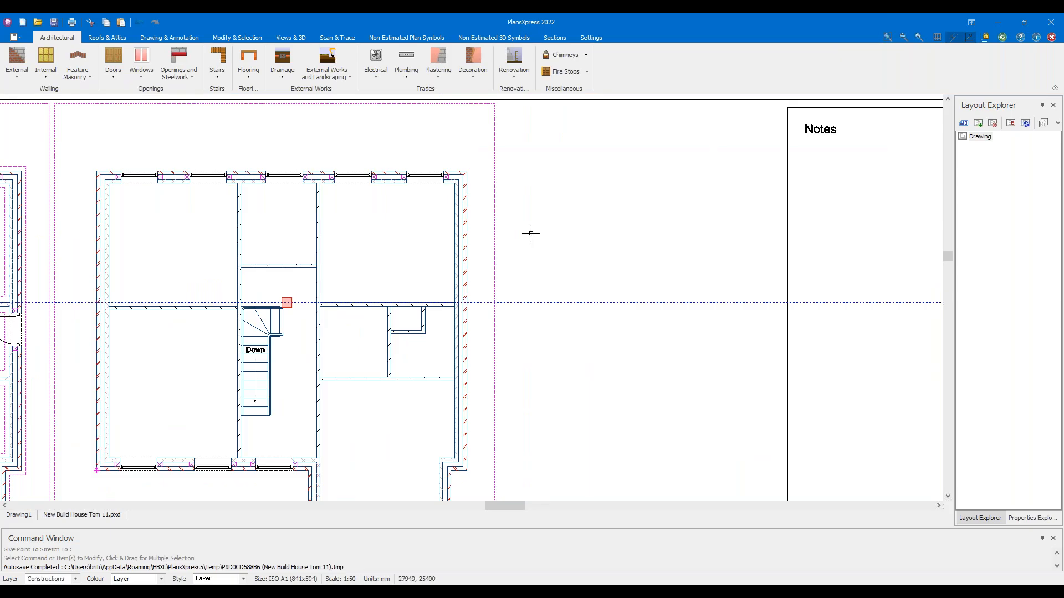
Frame the whole upper floor plan beside the ground floor plan and bring up the door types list
scroll(521, 233, "down", 1)
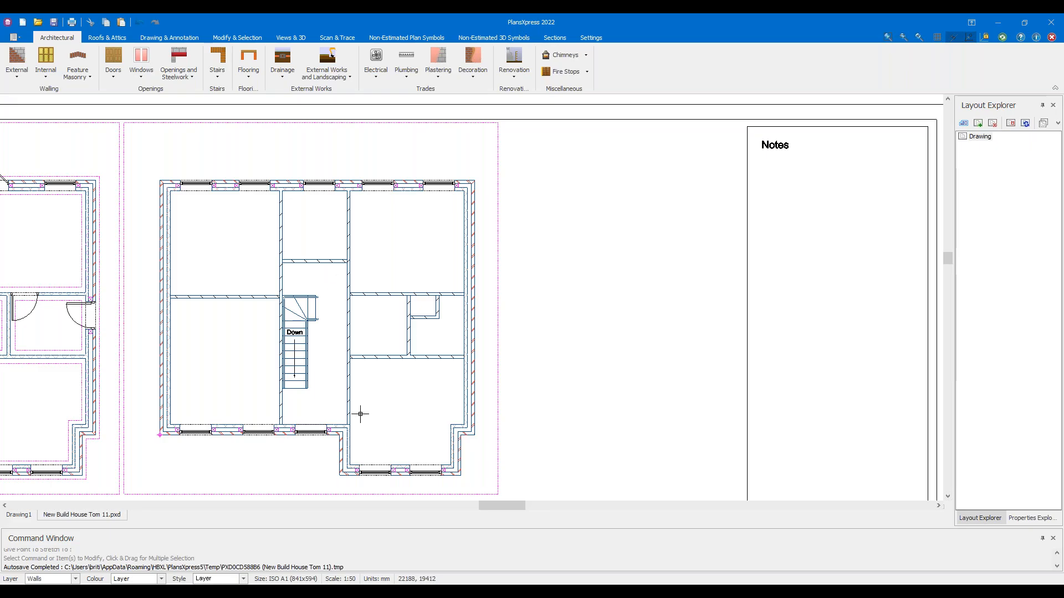
middle_click_drag(360, 414, 414, 387)
scroll(374, 346, "up", 1)
middle_click_drag(361, 281, 416, 259)
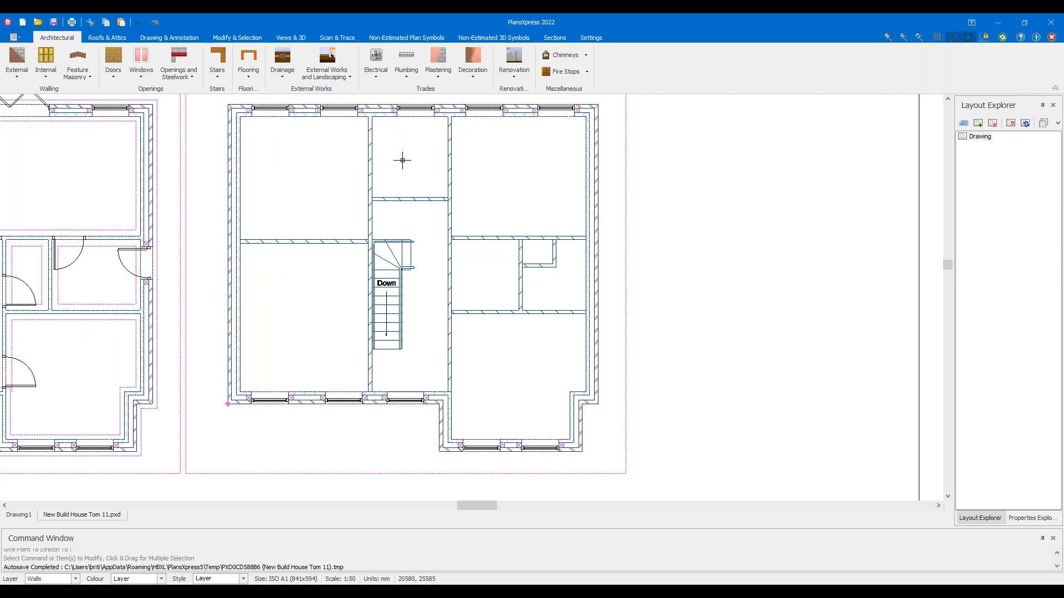
middle_click_drag(403, 157, 411, 161)
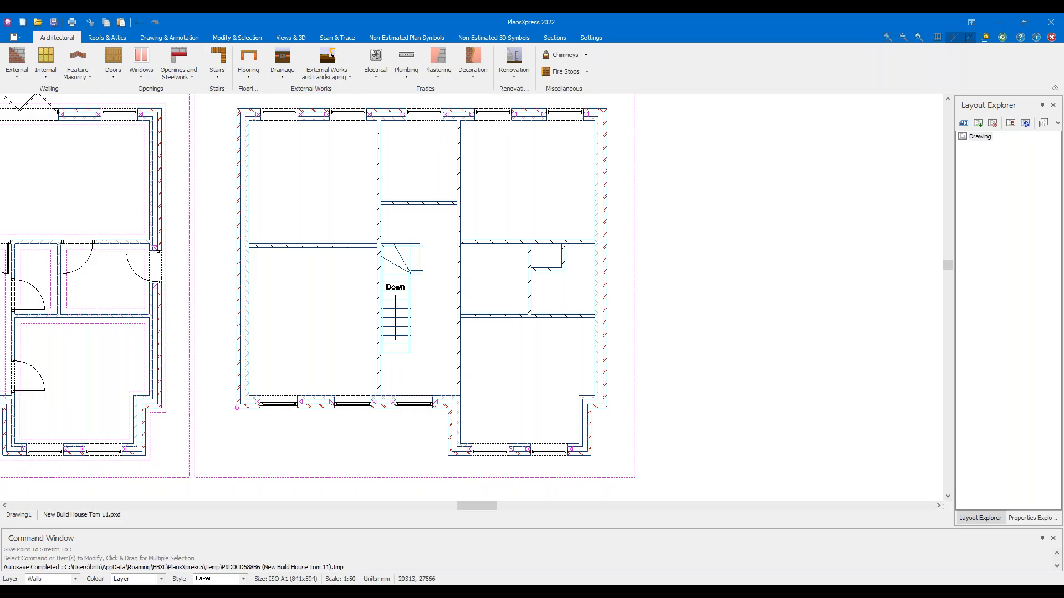
middle_click_drag(400, 169, 460, 178)
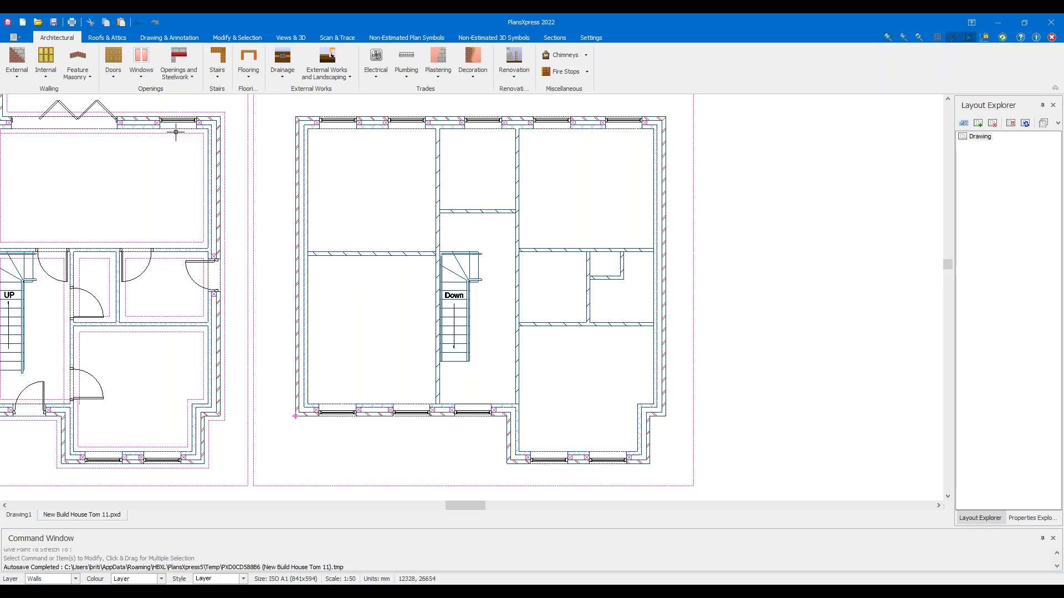
left_click(110, 85)
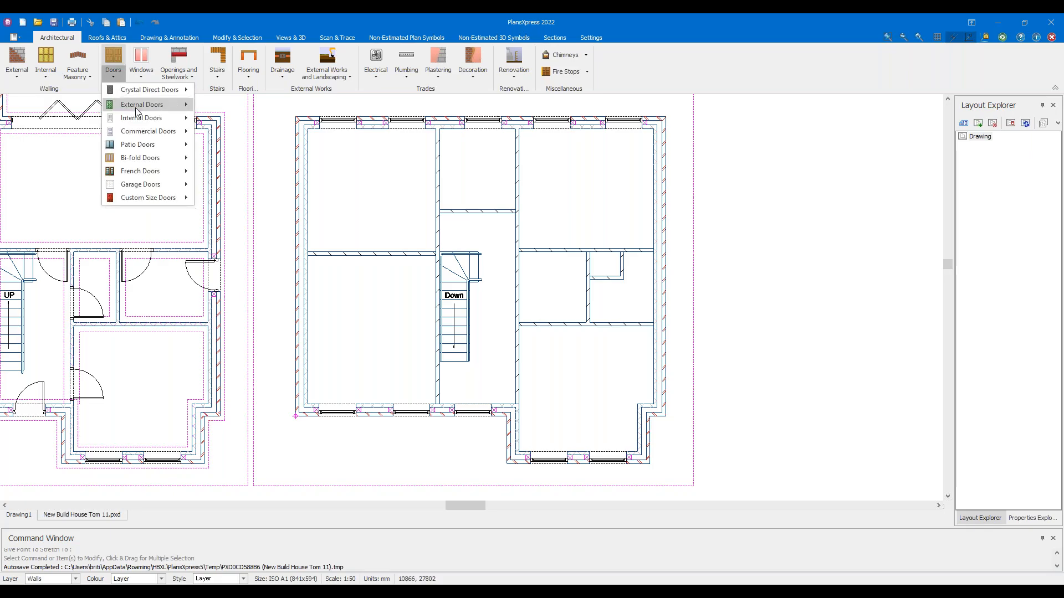
Choose Internal Door to Solid Wall from the internal door types
mouse_move(149, 119)
mouse_move(238, 120)
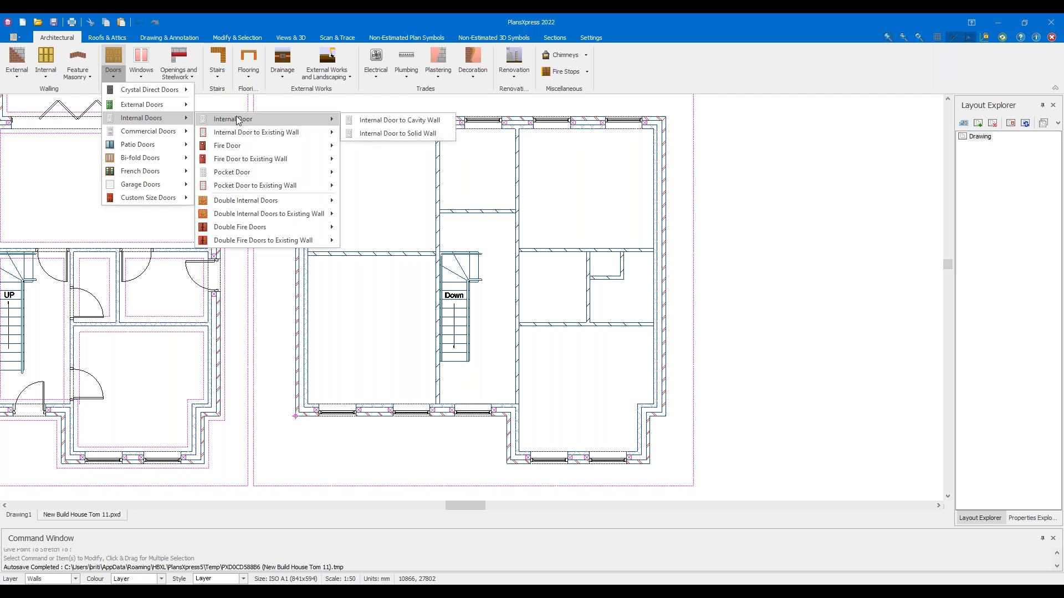
left_click(403, 134)
left_click(410, 135)
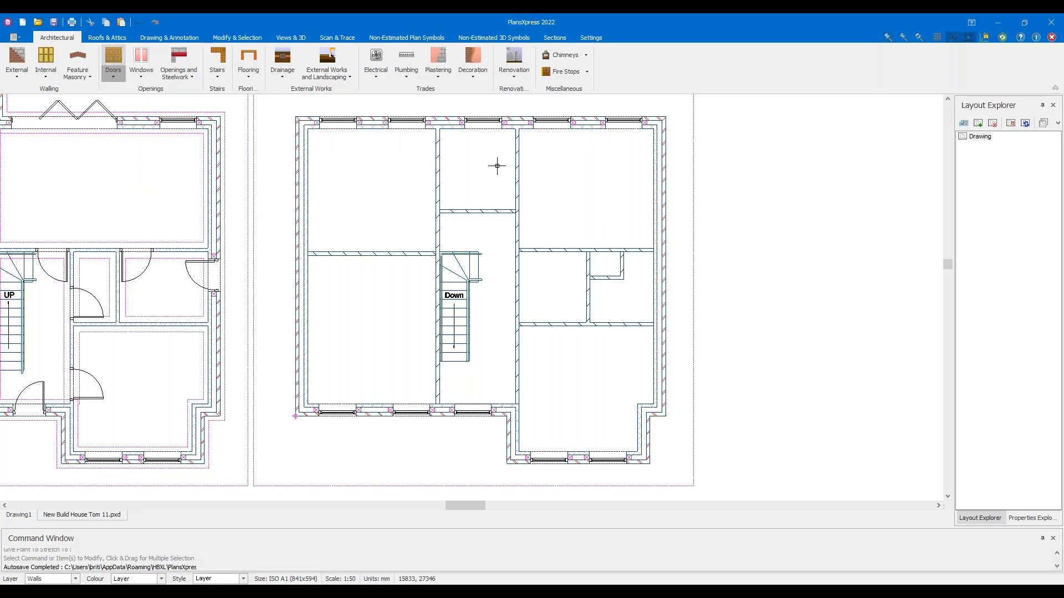
Select a 762 x 1981mm 6 Panel Textured Undercoated door with no additional opening support
left_click(497, 165)
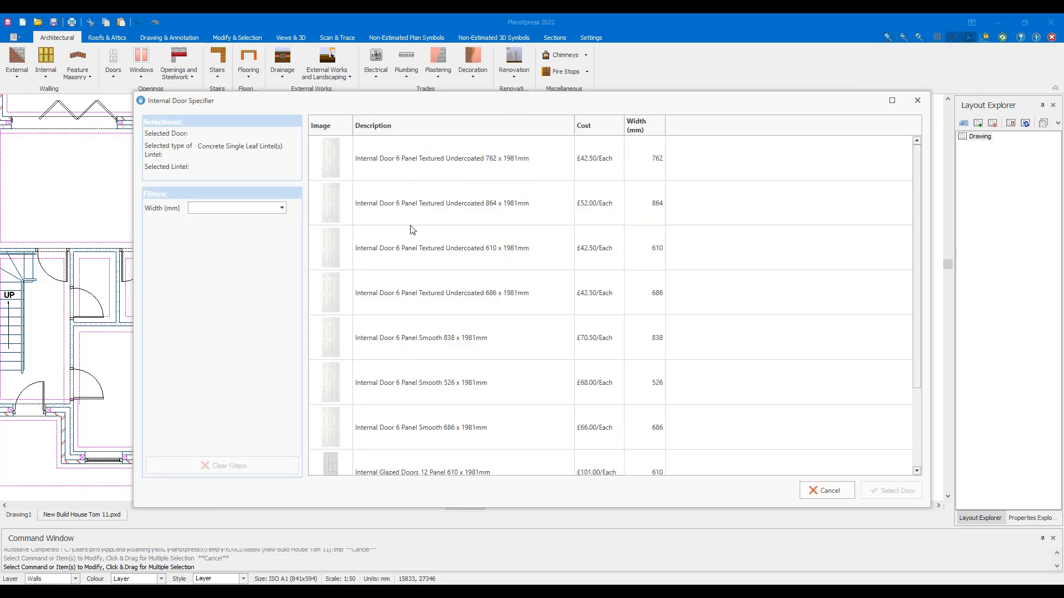
left_click(275, 209)
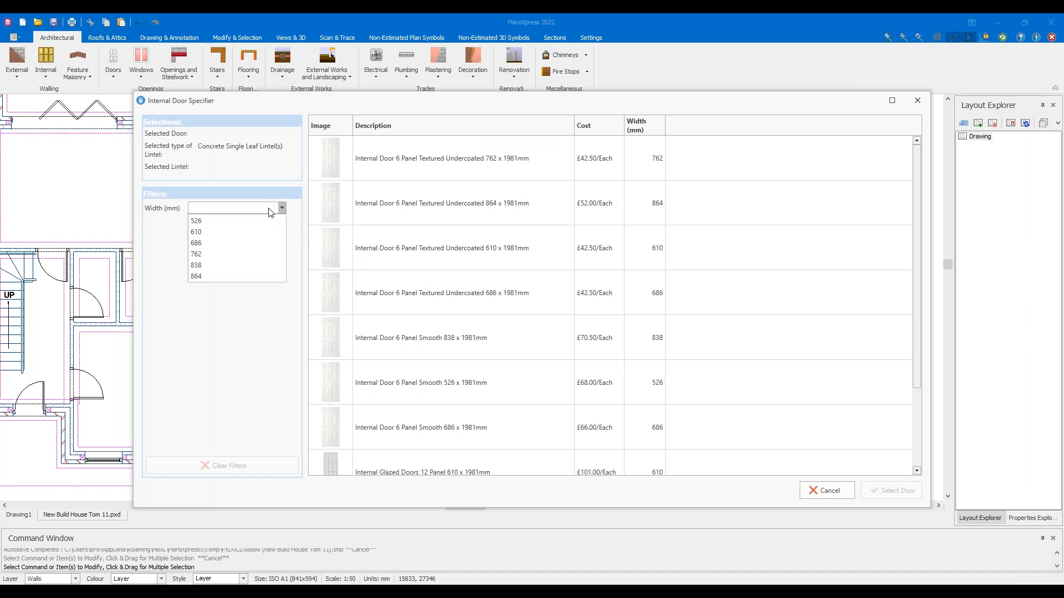
left_click(251, 259)
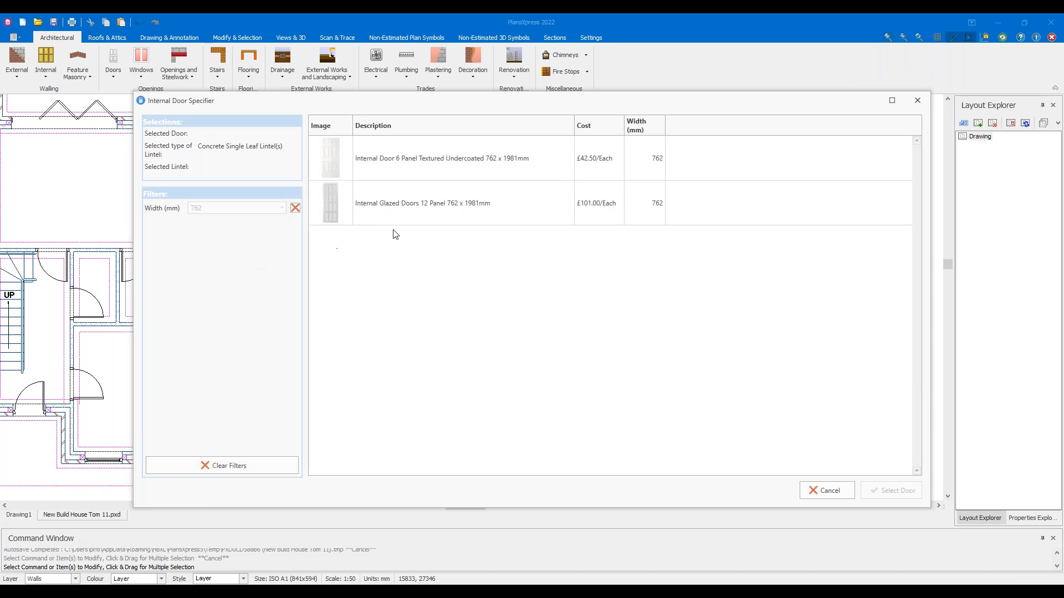
left_click(461, 177)
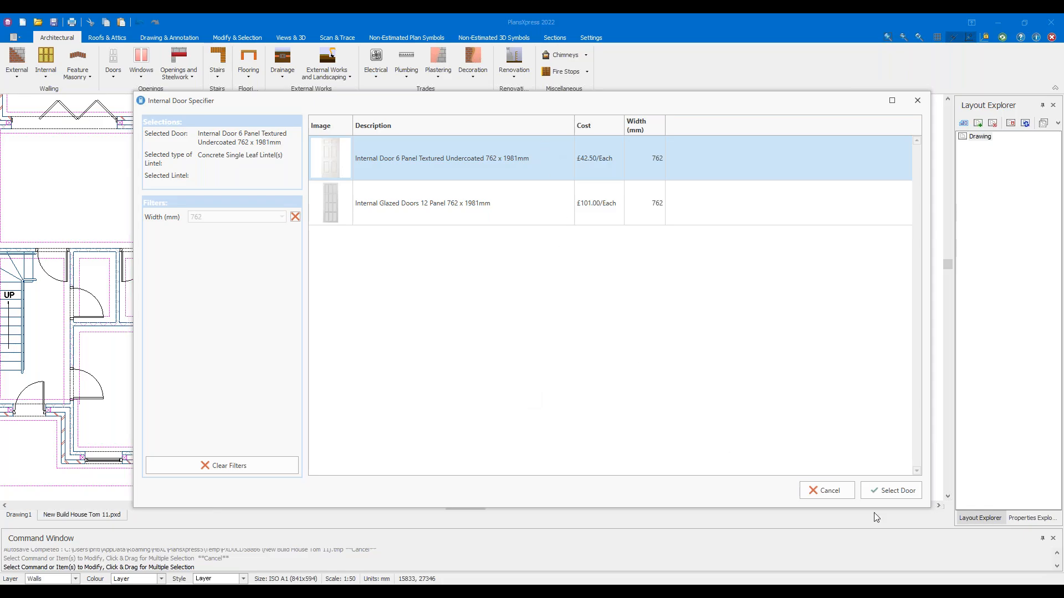
left_click(894, 497)
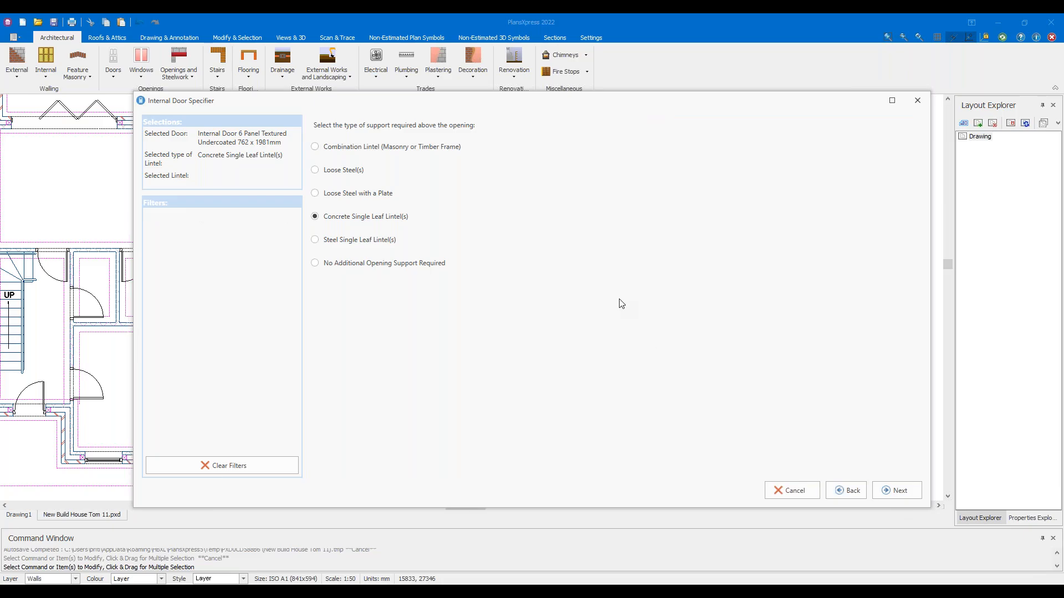
left_click(392, 269)
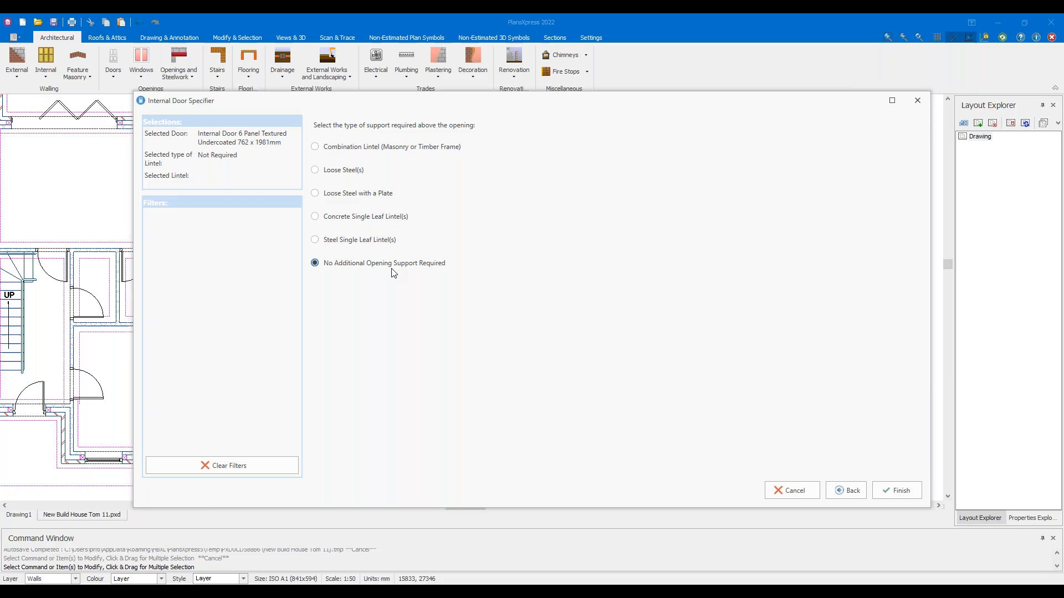
Set no door former required and 0 hours to fit steels/lintels
left_click(901, 491)
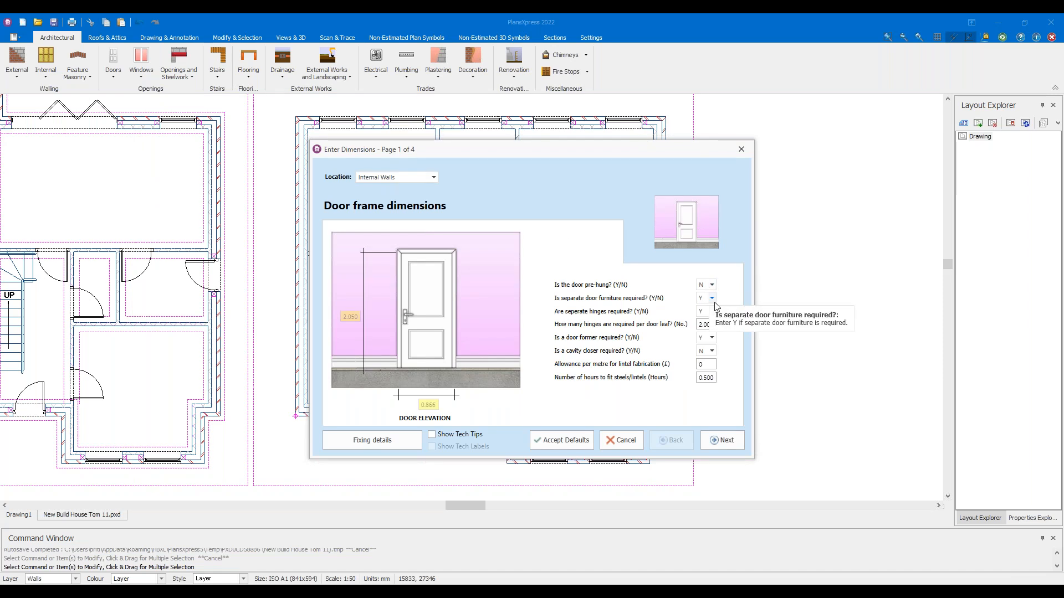
left_click(712, 339)
left_click(703, 357)
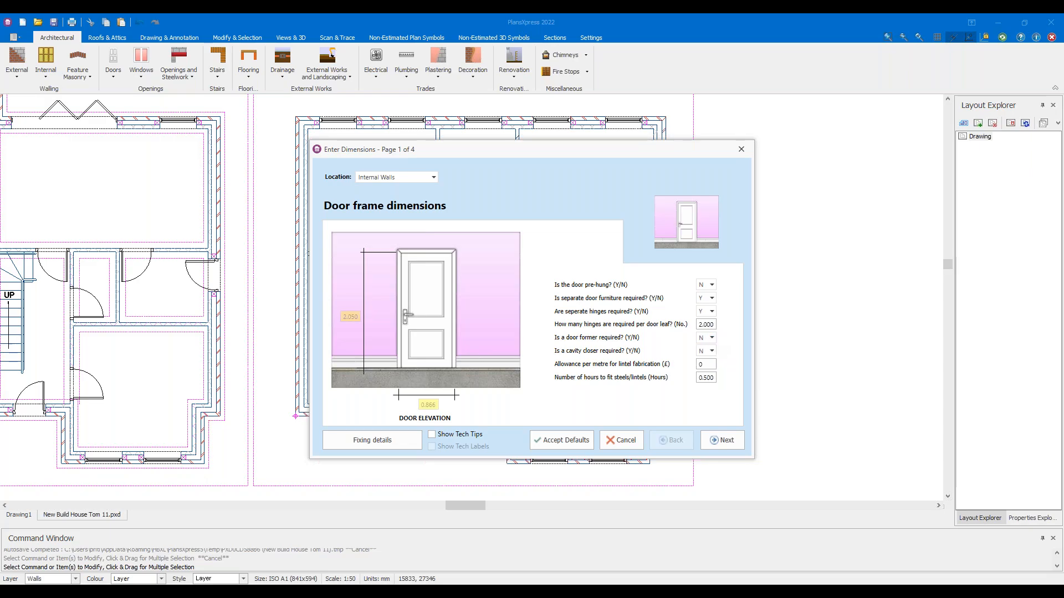
left_click(713, 378)
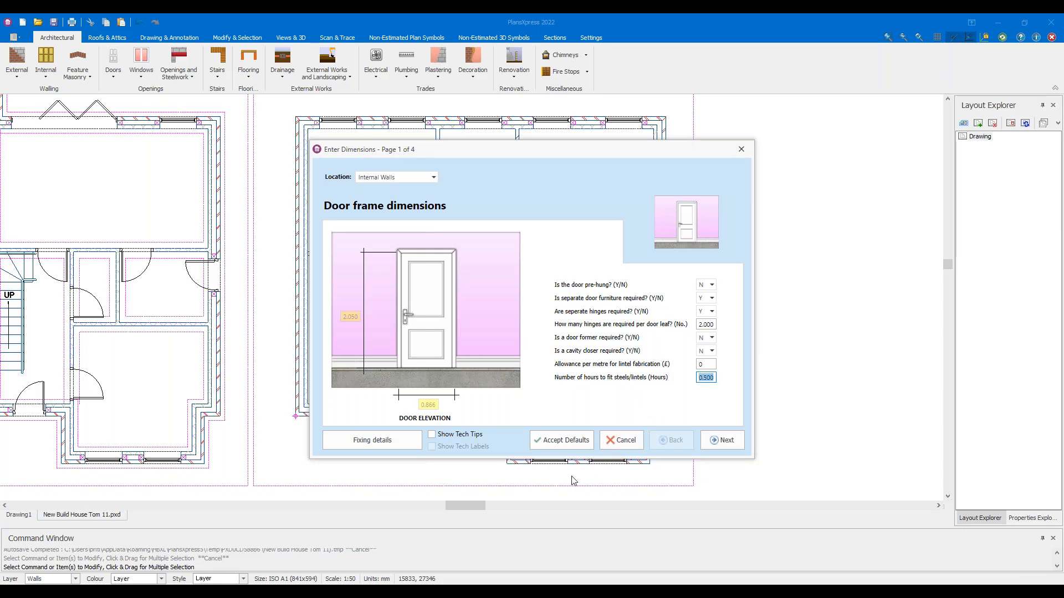
type("0")
Accept the reveal, plastering and decoration pages and finish the door specification
left_click(737, 441)
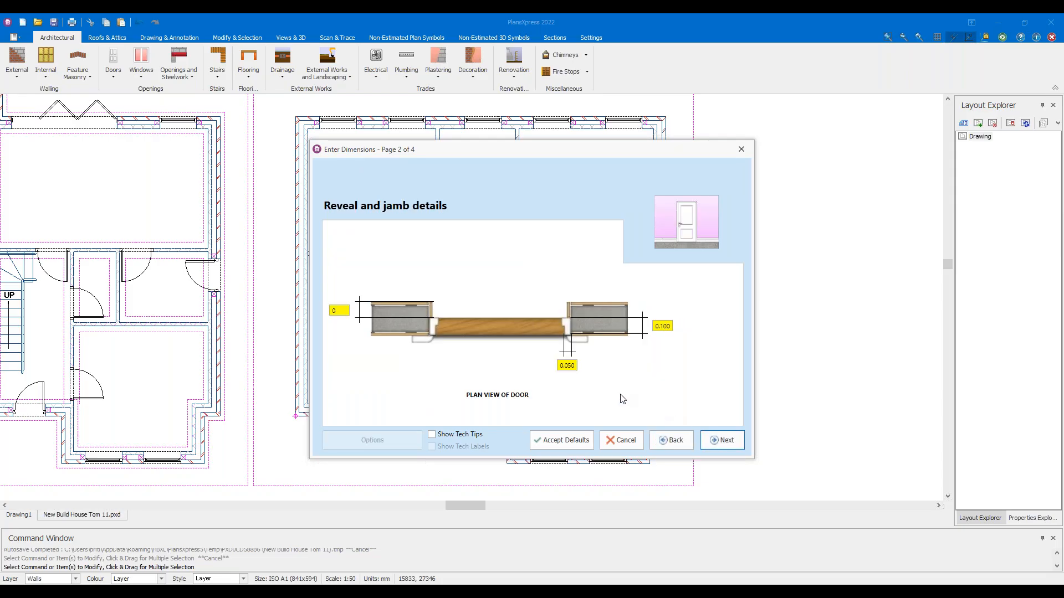
left_click(341, 311)
left_click(735, 441)
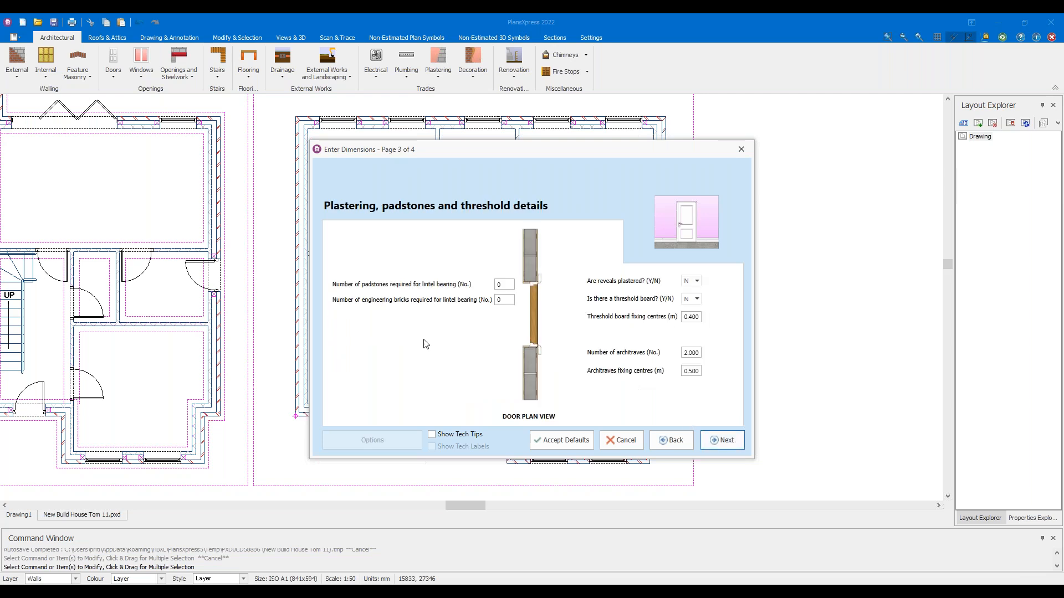
left_click(722, 441)
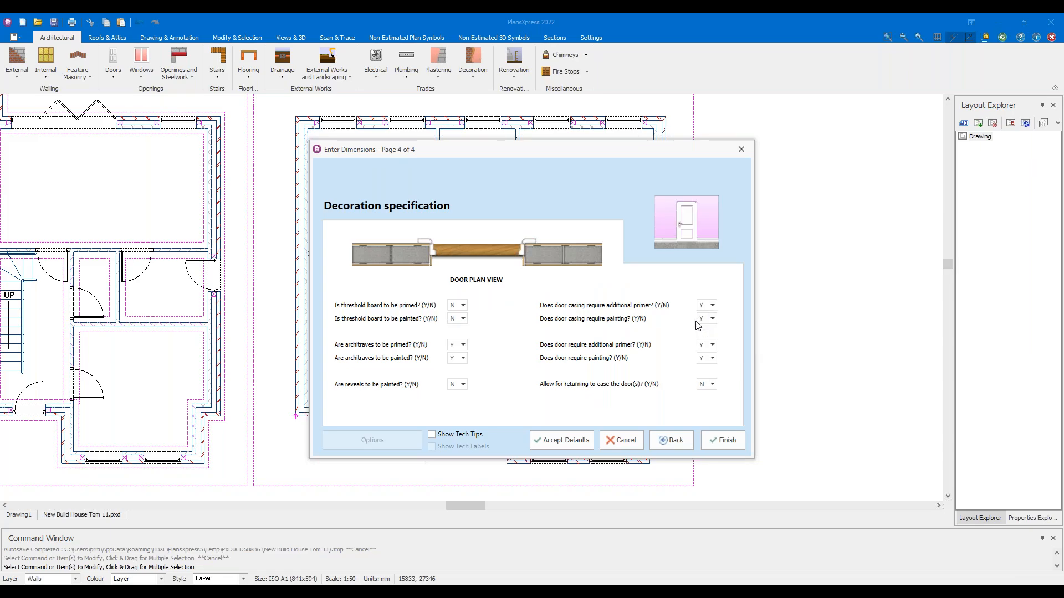
left_click(727, 443)
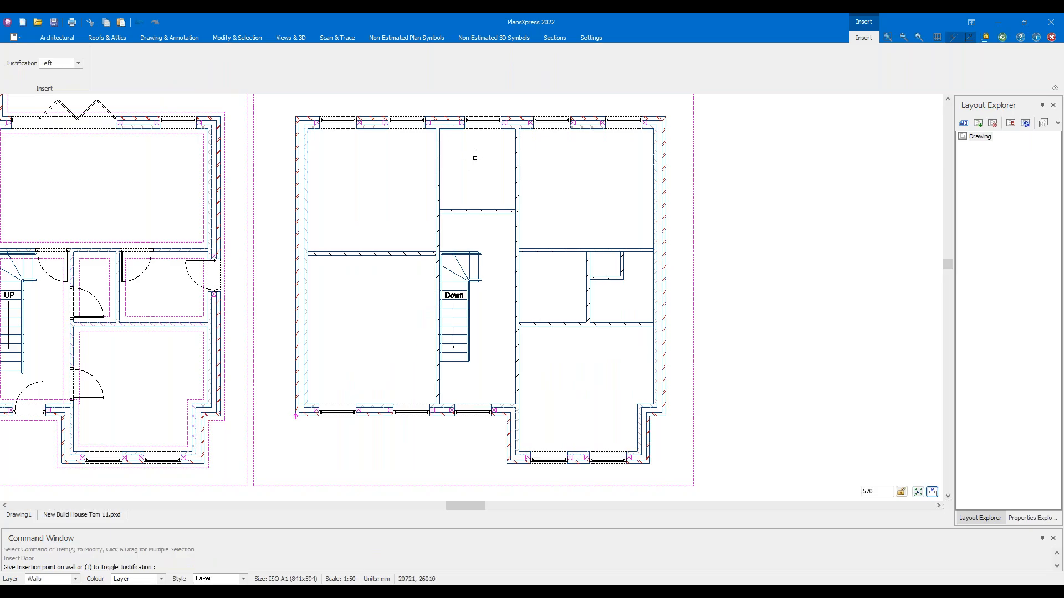
Set the door justification to Centre
scroll(465, 230, "up", 3)
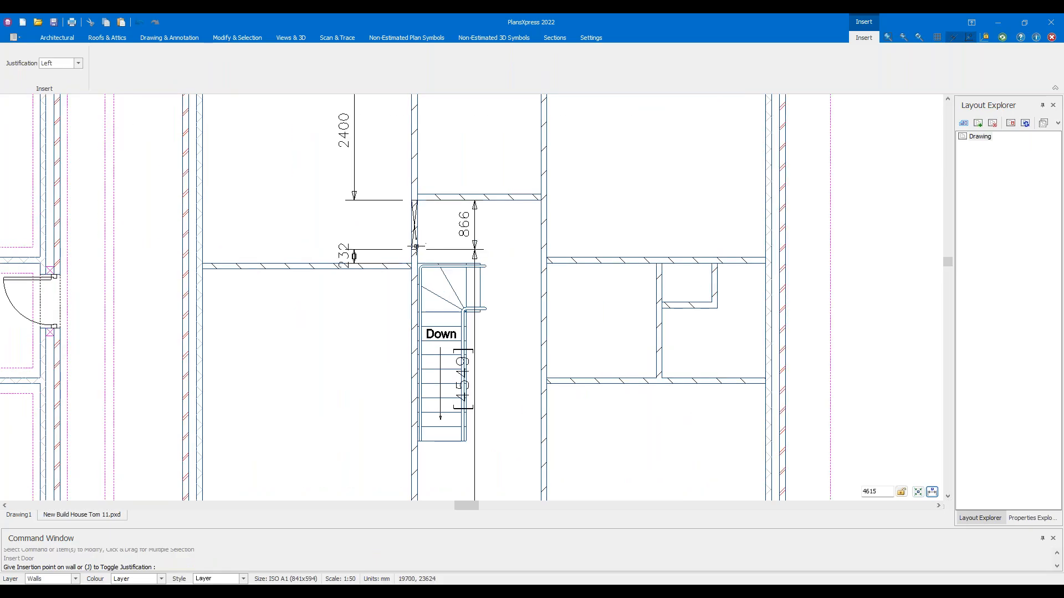
middle_click_drag(518, 406, 496, 272)
left_click(78, 62)
left_click(52, 79)
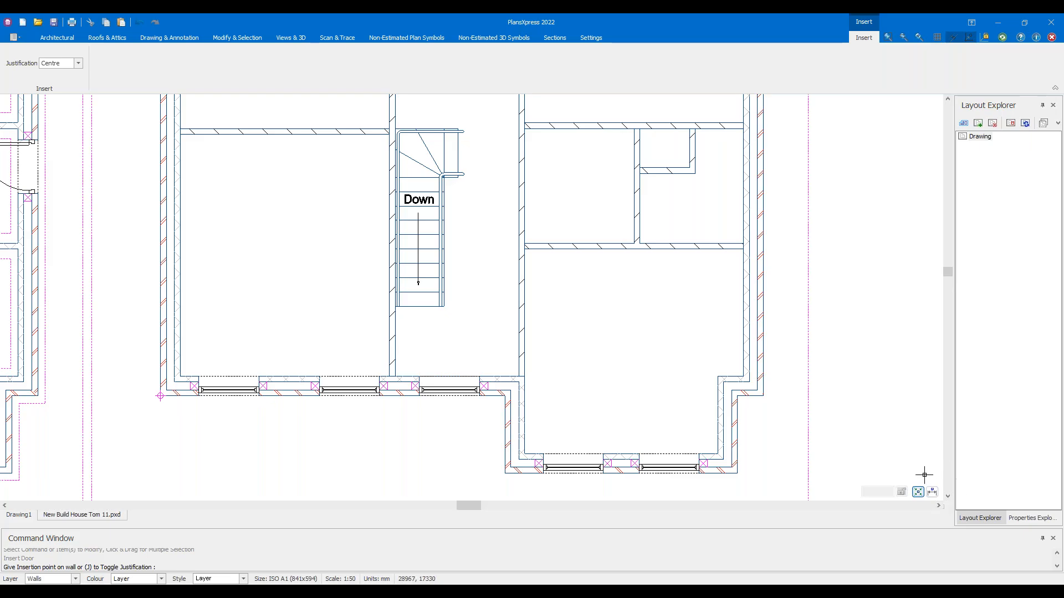
Insert the first door in a landing wall and set its swing
scroll(527, 316, "up", 1)
scroll(509, 255, "down", 1)
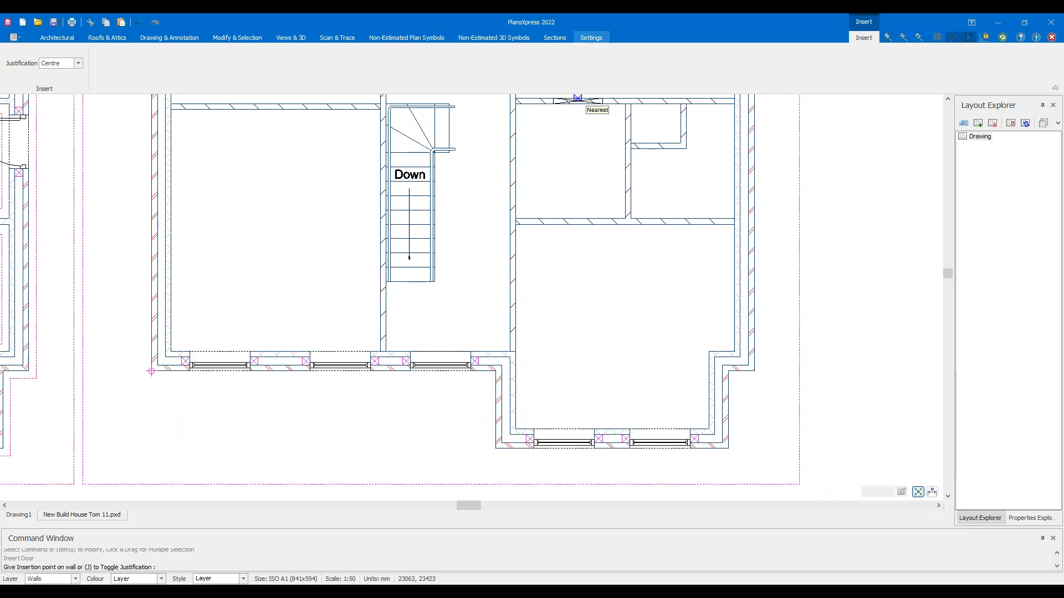
middle_click_drag(528, 190, 520, 239)
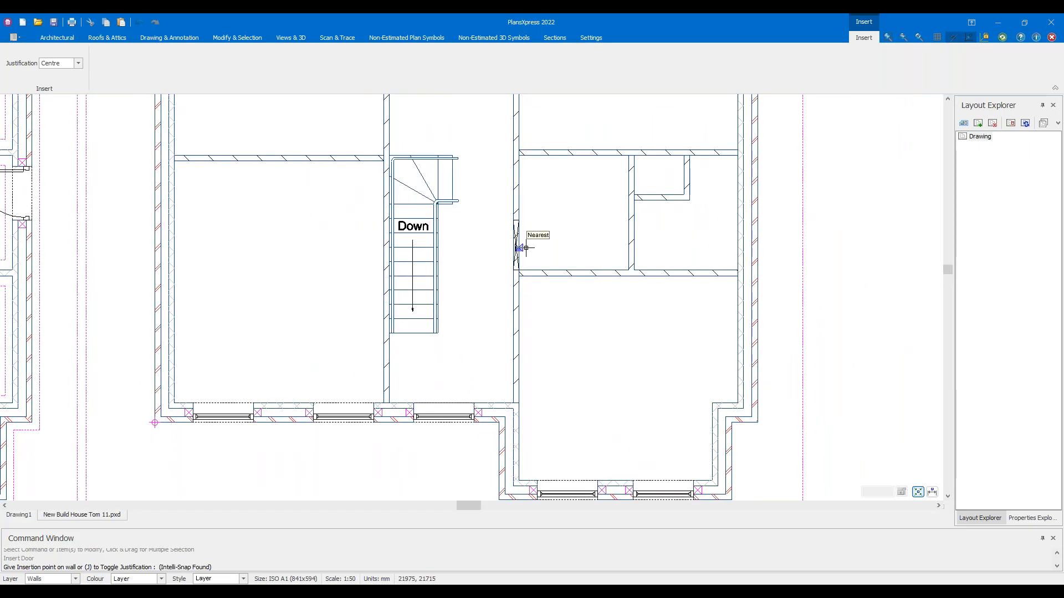
scroll(518, 243, "up", 2)
left_click(518, 242)
left_click(570, 253)
Insert a door in the right corridor wall with its swing, then start one in the left corridor wall
scroll(588, 374, "down", 2)
middle_click_drag(568, 471, 572, 263)
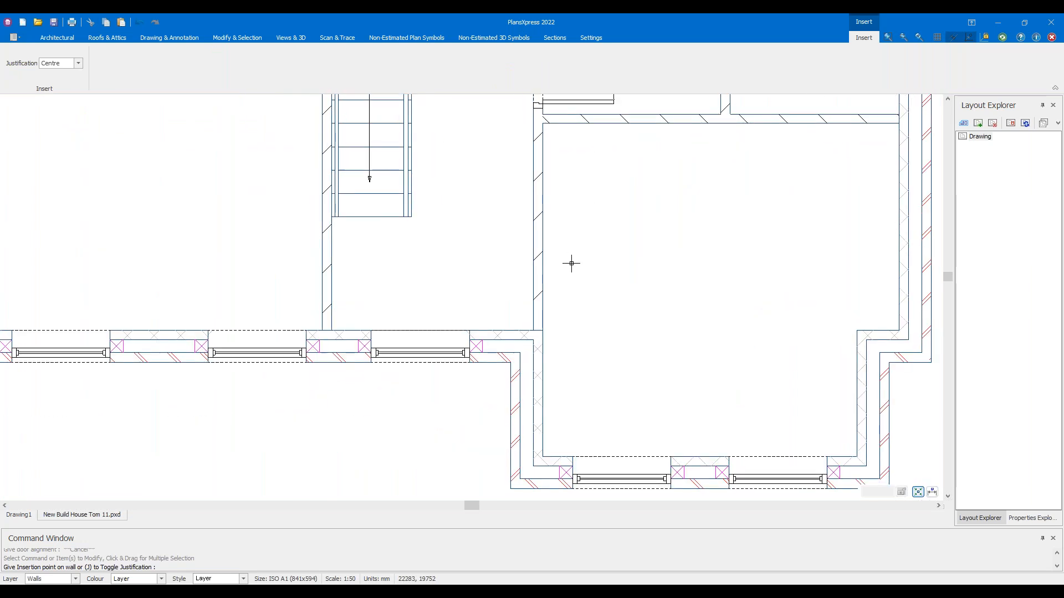
scroll(548, 276, "up", 2)
left_click(522, 293)
left_click(570, 309)
left_click(183, 293)
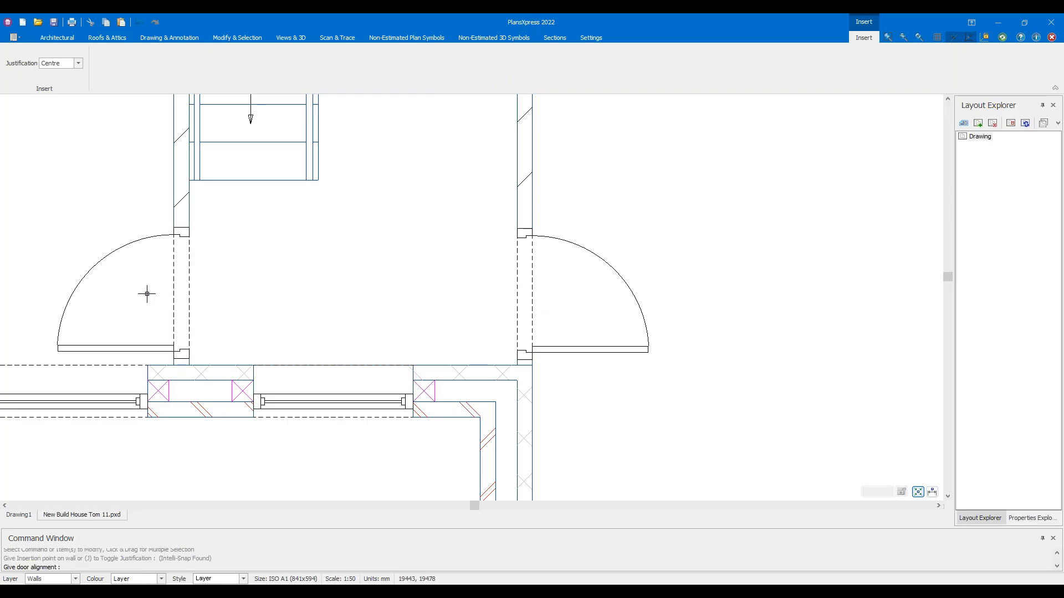
key("Escape")
scroll(168, 301, "down", 4)
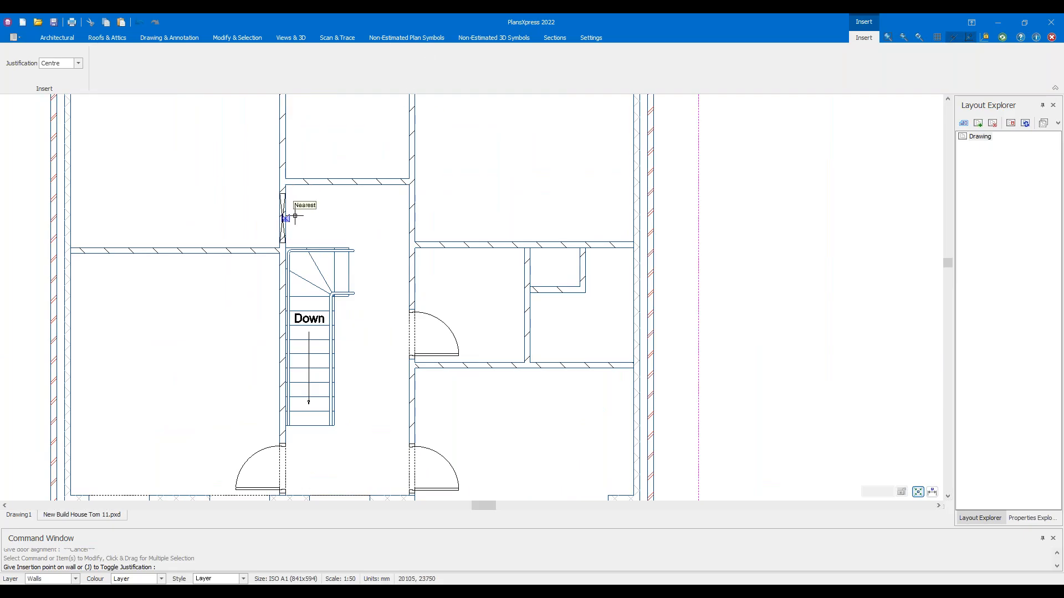
scroll(296, 216, "up", 5)
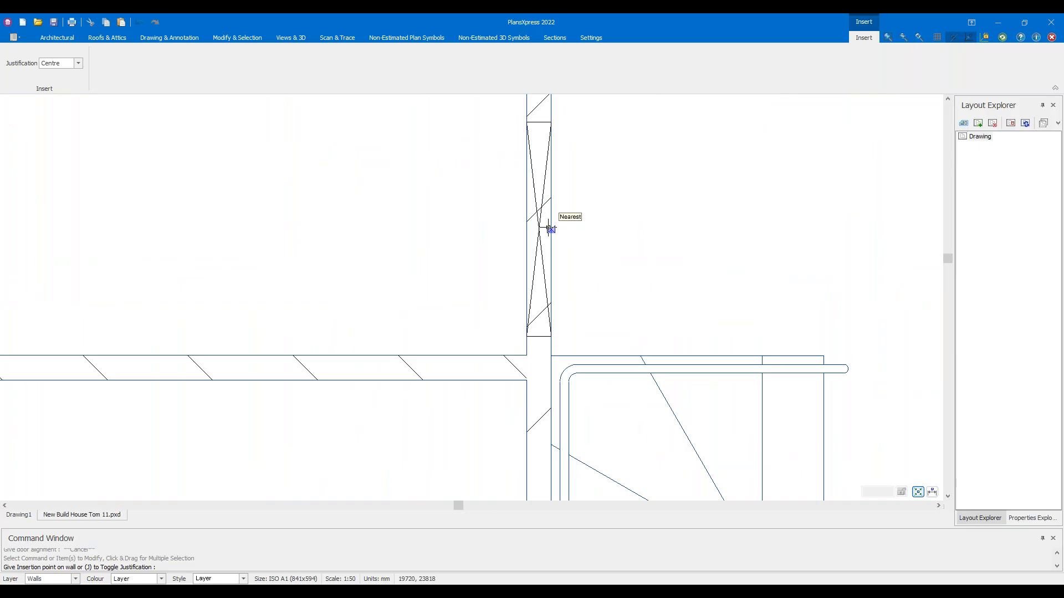
scroll(540, 198, "down", 4)
scroll(539, 201, "up", 3)
scroll(540, 200, "up", 2)
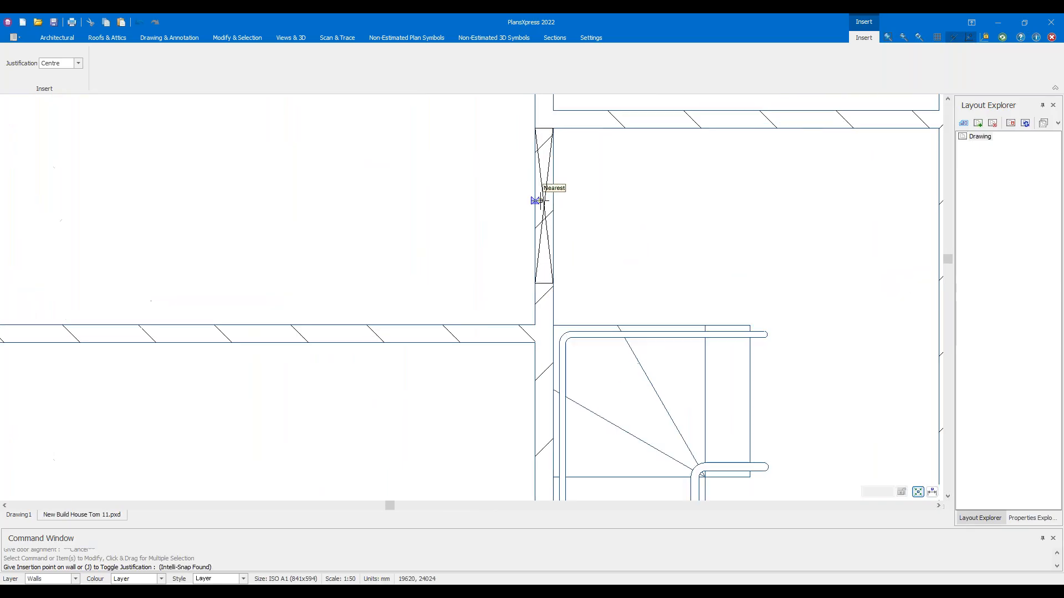
Place a door in the hall wall, skipping its alignment
left_click(545, 211)
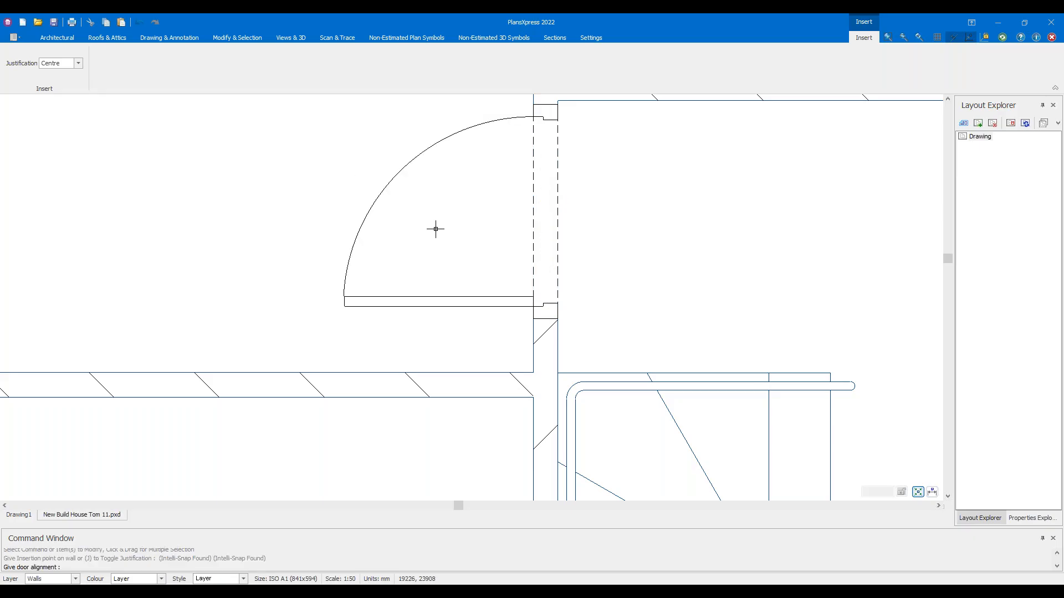
key("Escape")
scroll(178, 268, "down", 3)
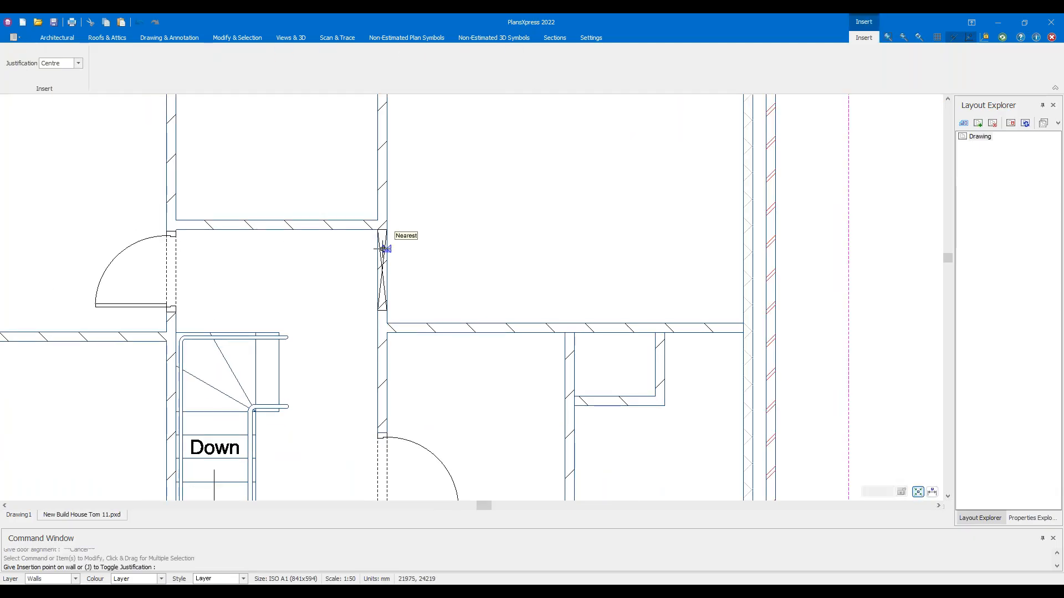
scroll(384, 249, "up", 3)
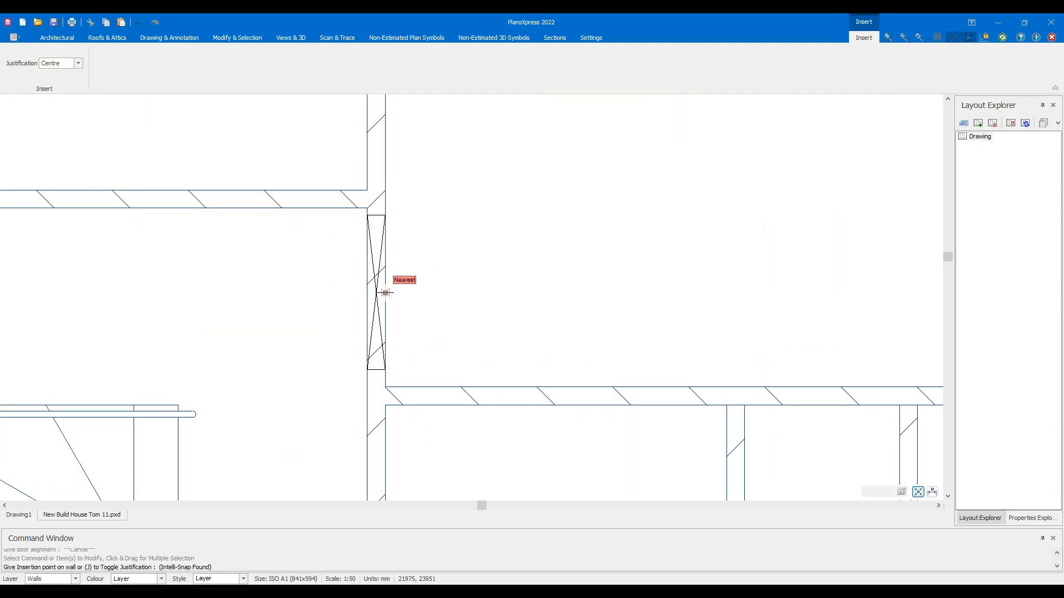
scroll(385, 292, "up", 2)
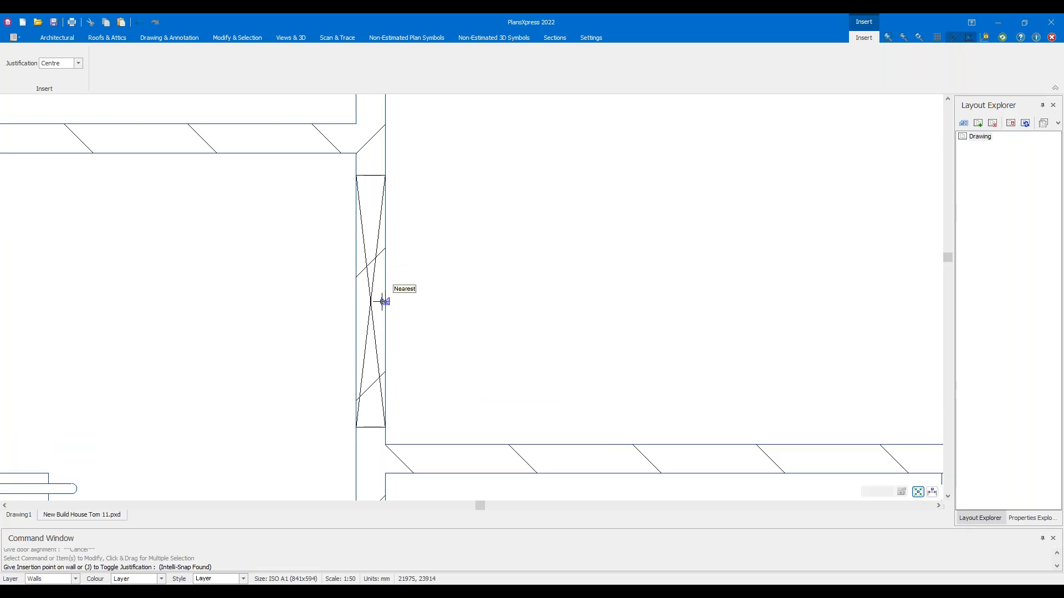
Place a door in the other hall wall and fix its swing
left_click(384, 301)
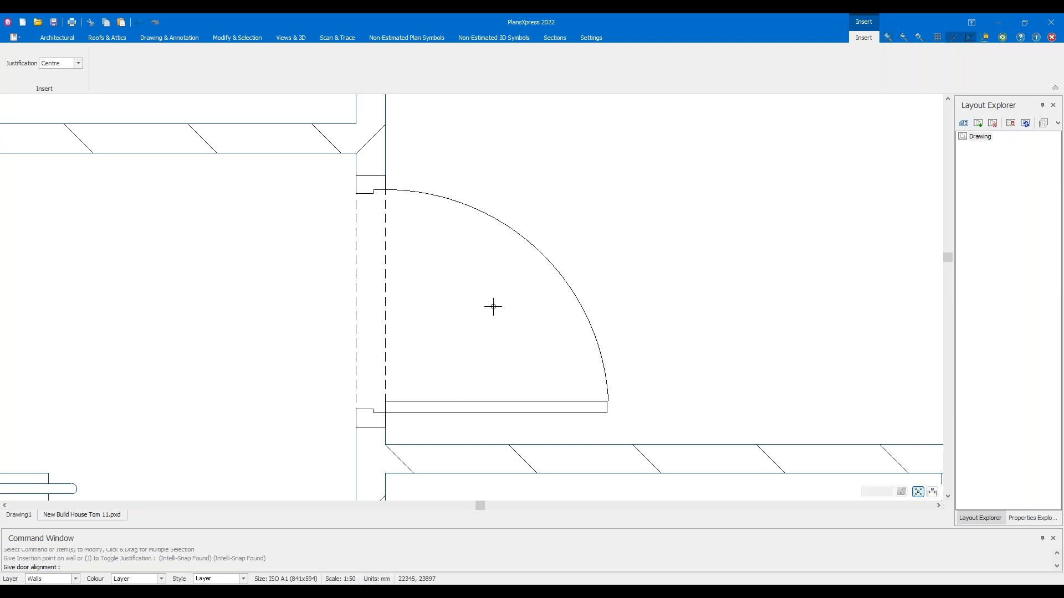
scroll(511, 275, "down", 3)
middle_click_drag(522, 240, 418, 221)
scroll(422, 264, "down", 1)
scroll(423, 275, "up", 3)
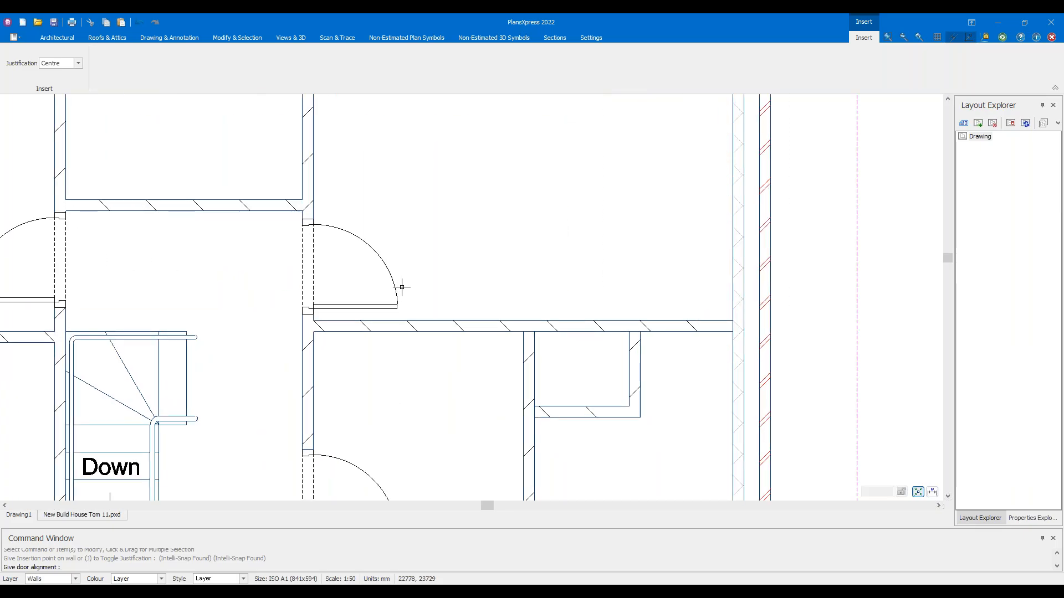
scroll(402, 287, "down", 2)
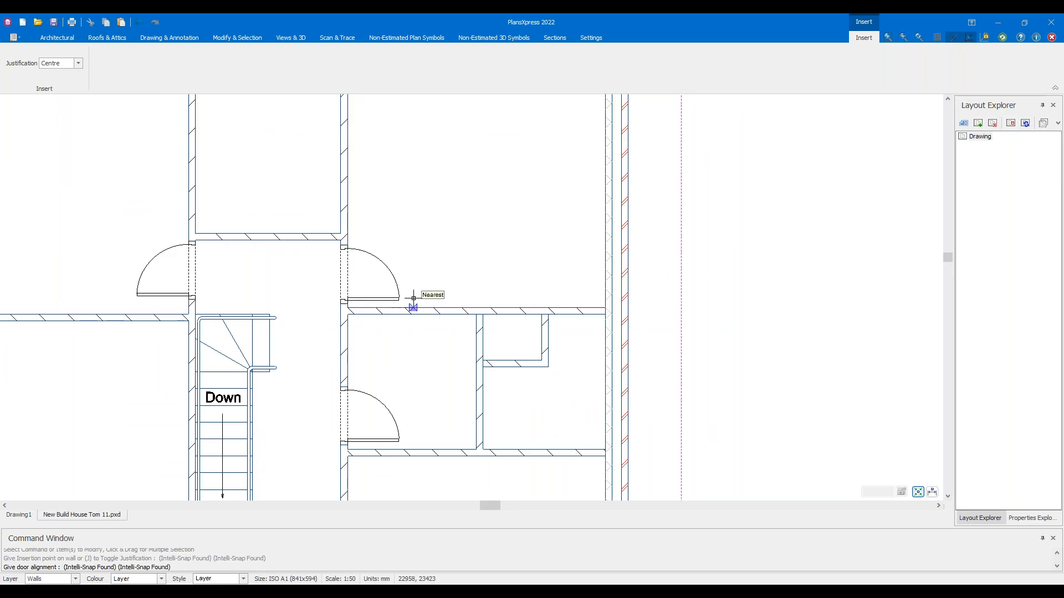
scroll(414, 248, "up", 2)
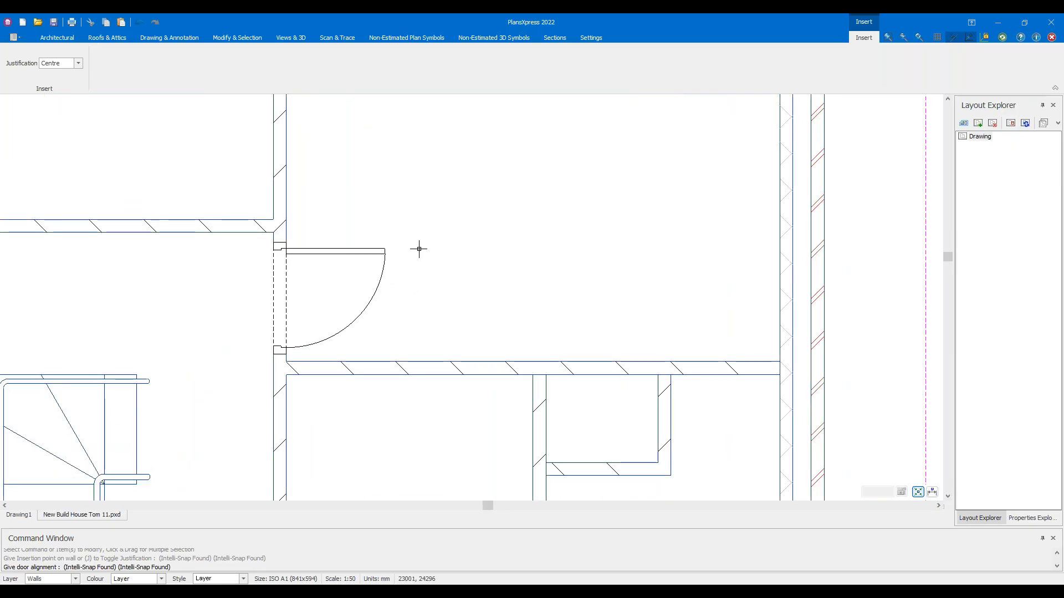
middle_click_drag(420, 249, 517, 365)
scroll(560, 276, "down", 2)
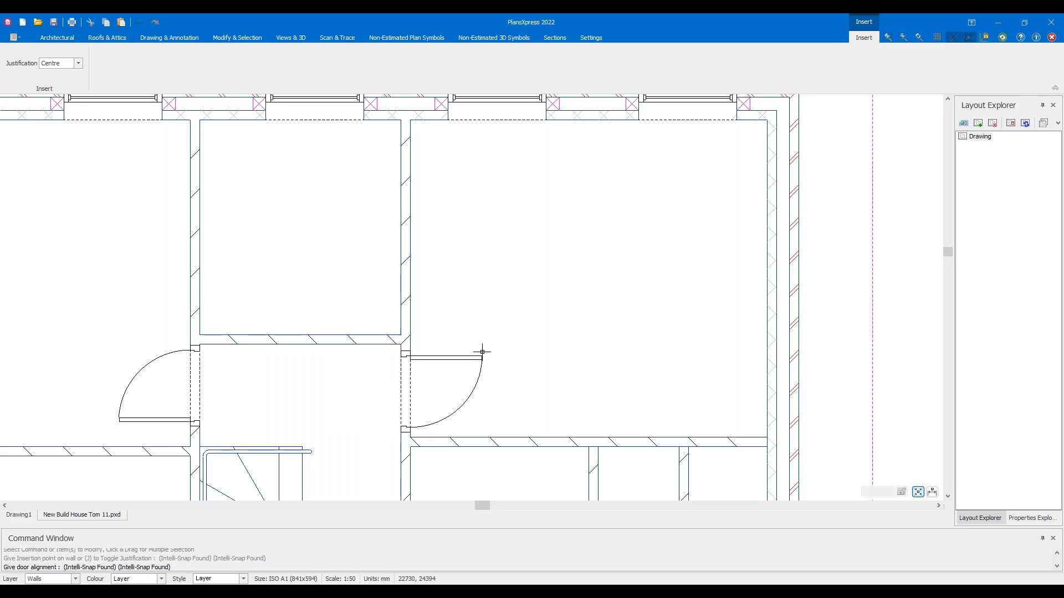
left_click(483, 419)
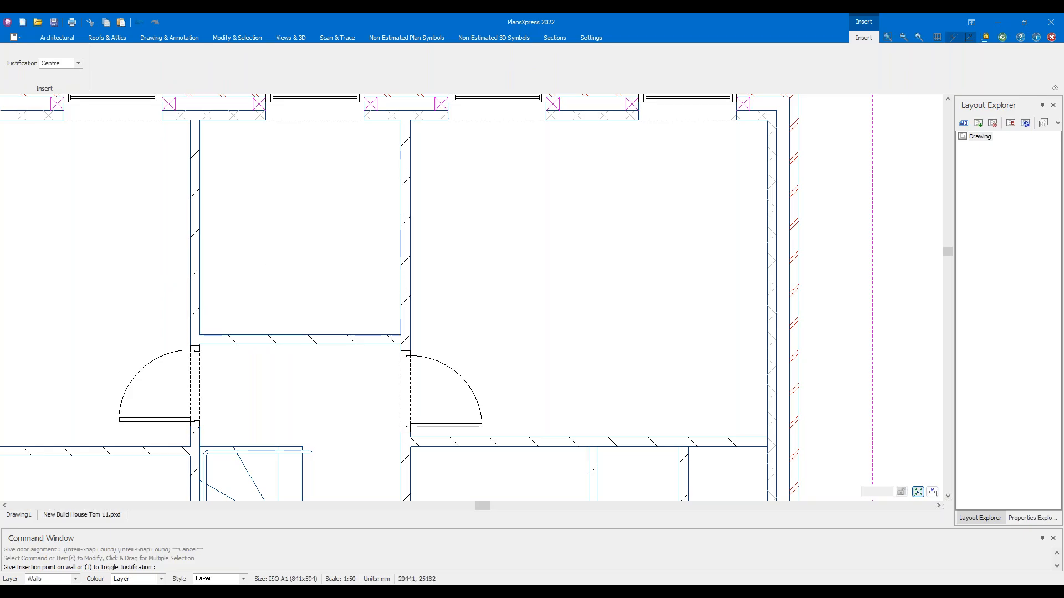
Insert a door in the left room wall swinging into the room, then stop inserting
middle_click_drag(273, 280, 422, 284)
scroll(341, 293, "up", 1)
left_click(343, 296)
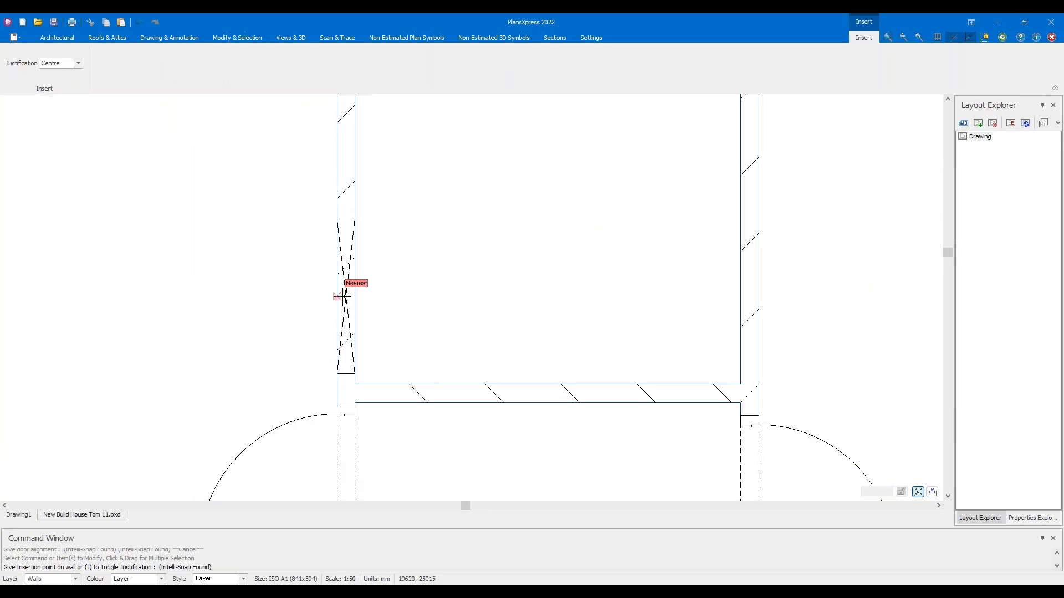
left_click(341, 295)
left_click(426, 305)
scroll(430, 312, "down", 2)
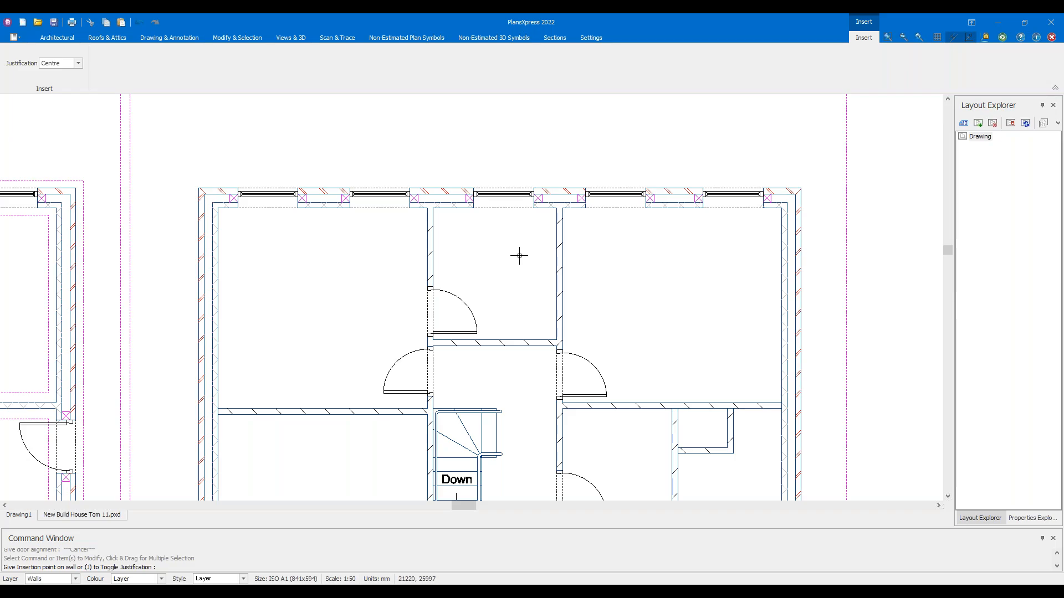
key("Escape")
scroll(463, 278, "up", 1)
Repeat Insert Door to add a door beside the stairs opening downward
left_click(460, 326)
scroll(502, 348, "down", 2)
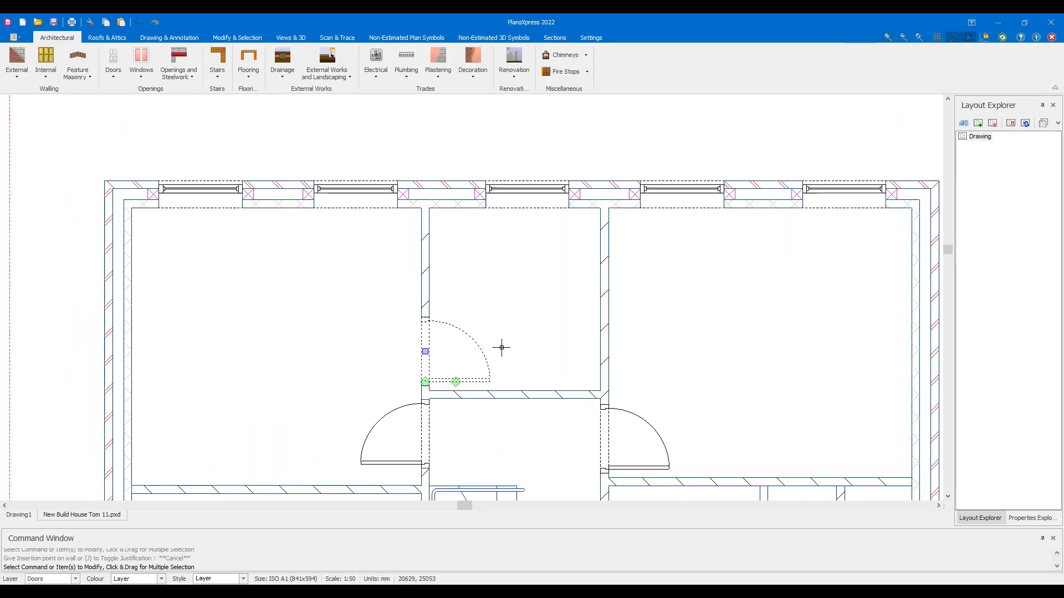
middle_click_drag(542, 274, 434, 177)
middle_click_drag(642, 402, 545, 276)
right_click(580, 291)
left_click(621, 299)
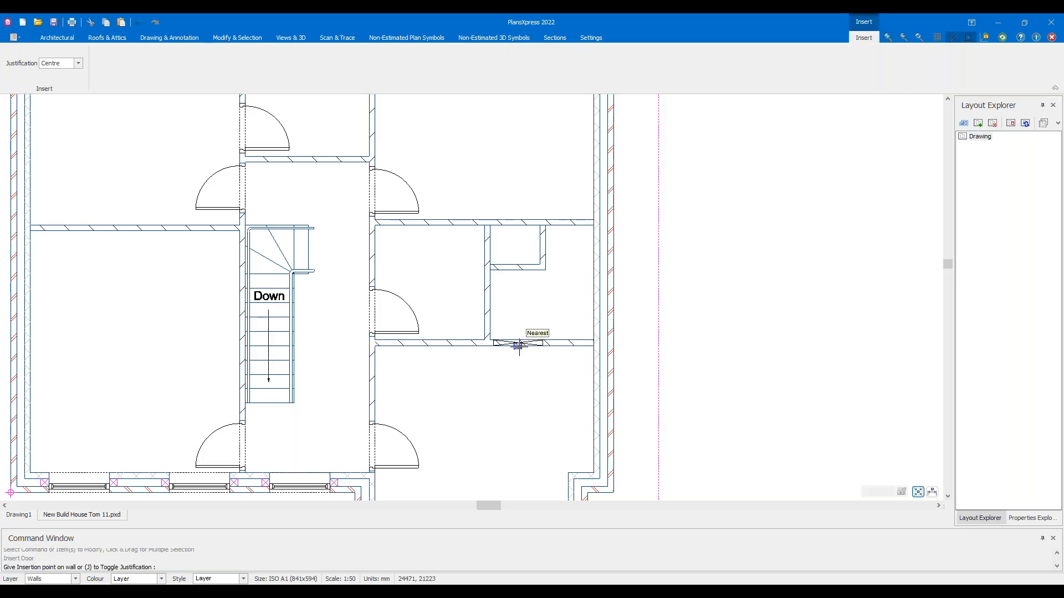
scroll(518, 345, "up", 4)
left_click(502, 321)
left_click(470, 360)
Place another door in the upper wall of the small room, opening upward
scroll(472, 340, "down", 5)
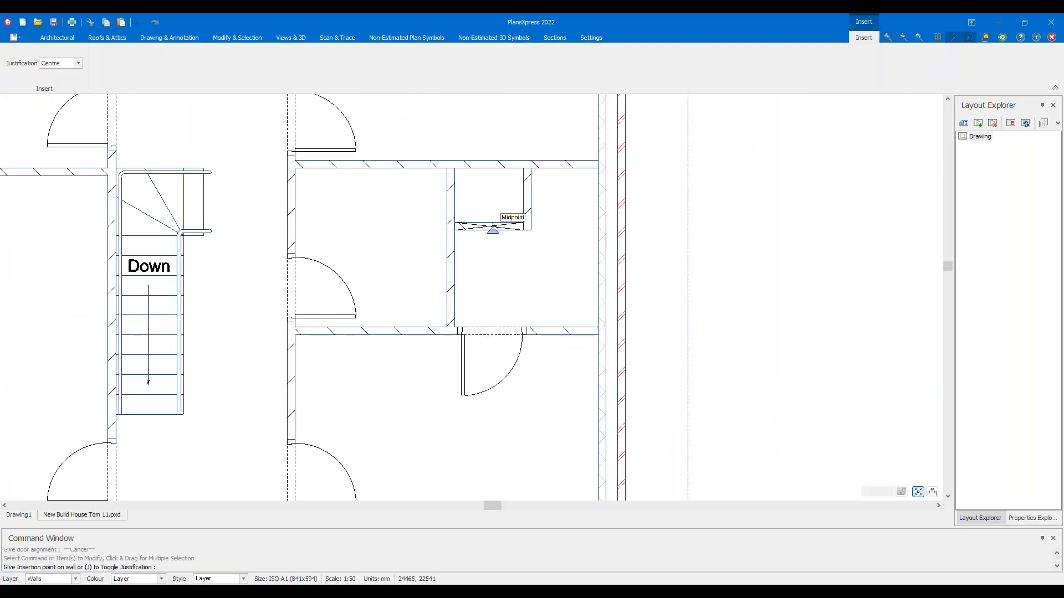
middle_click_drag(500, 230, 490, 371)
scroll(486, 303, "up", 3)
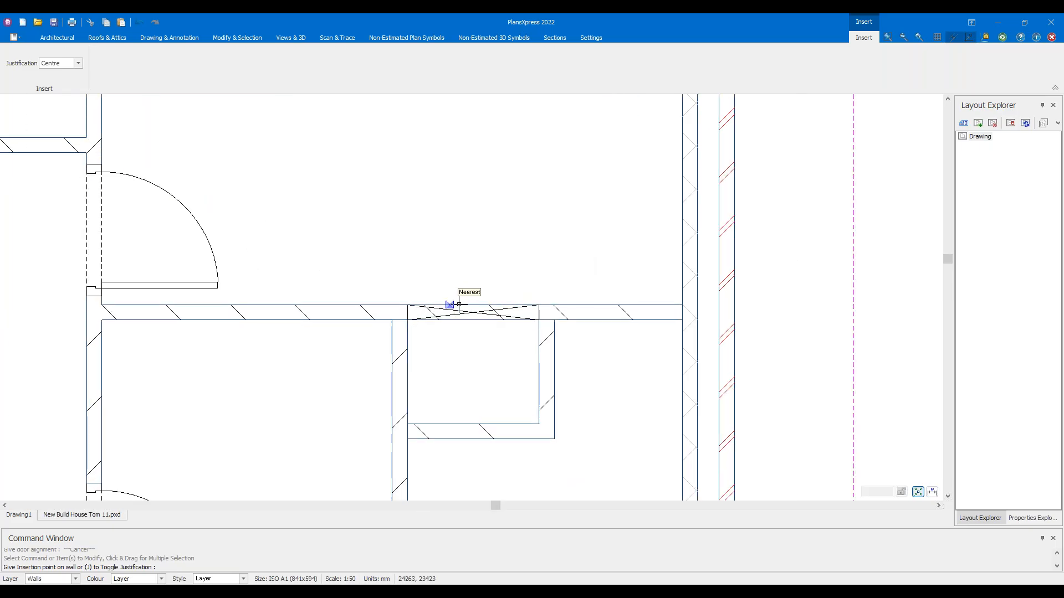
scroll(458, 305, "up", 2)
scroll(499, 305, "up", 2)
middle_click_drag(486, 320, 586, 315)
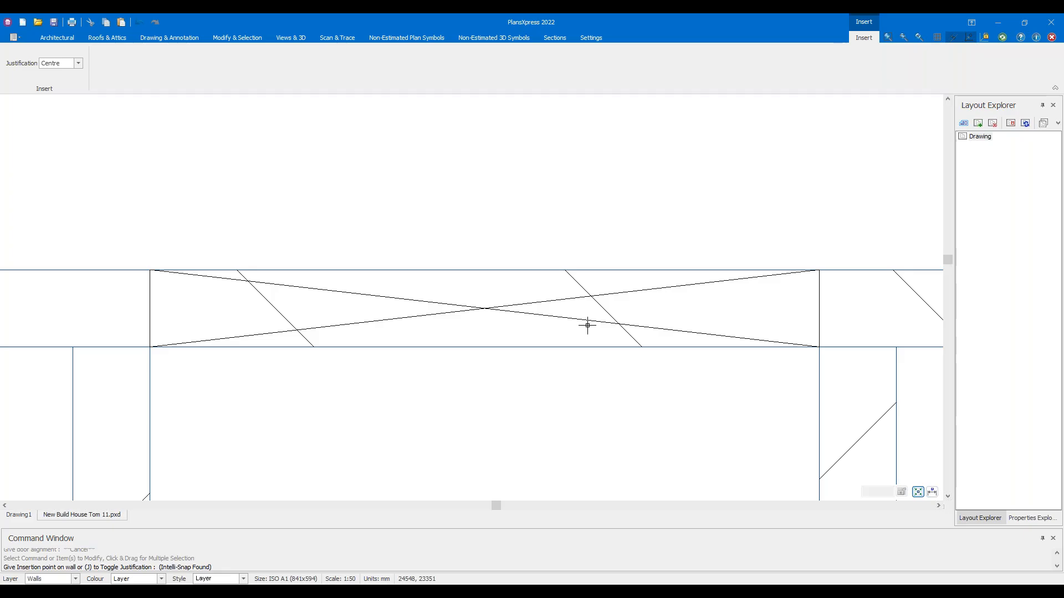
scroll(587, 325, "down", 2)
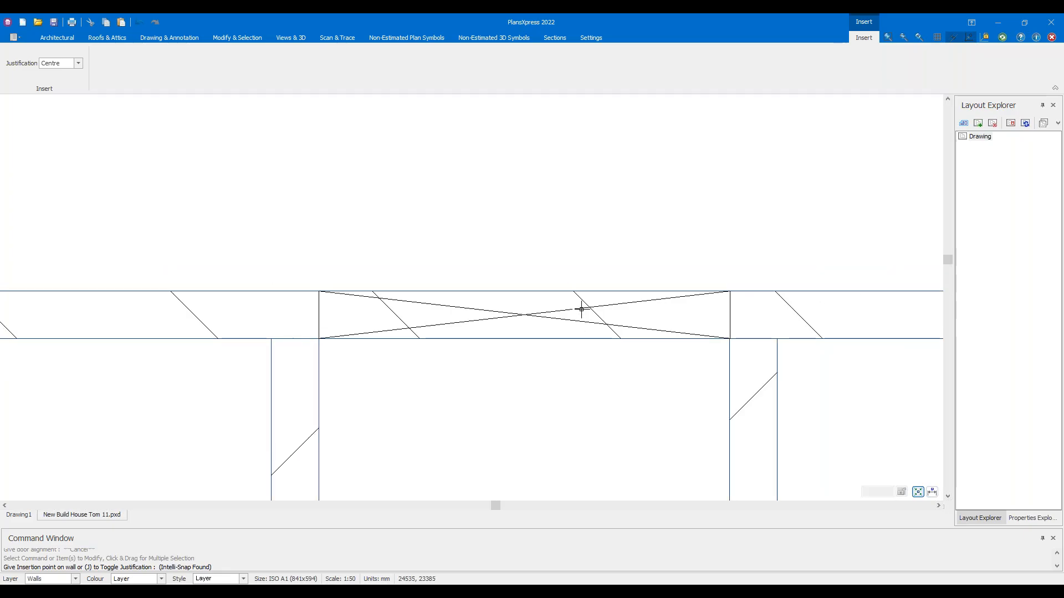
left_click(591, 339)
scroll(609, 282, "down", 2)
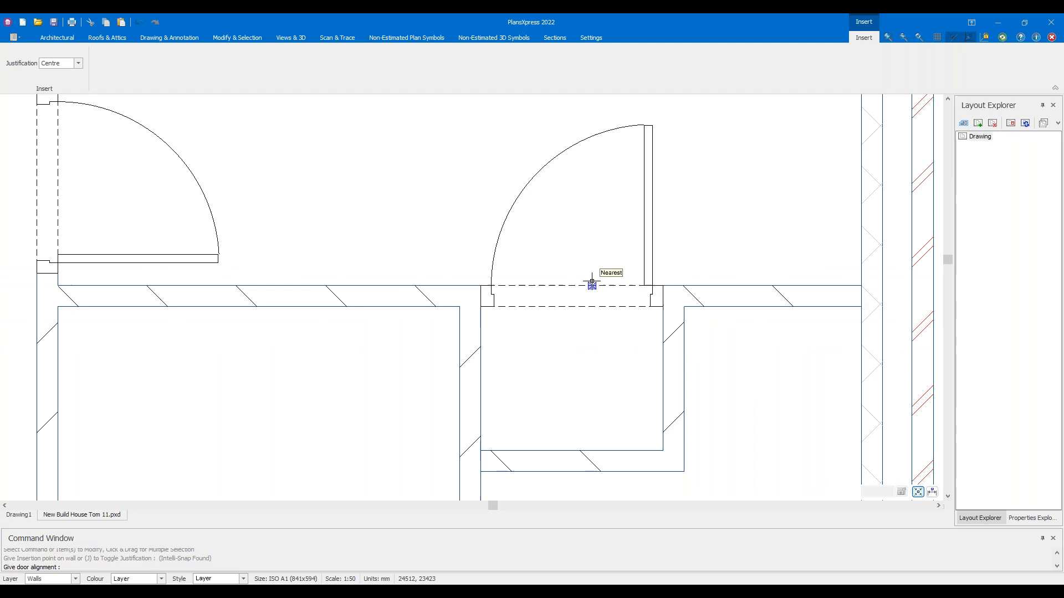
left_click(598, 302)
scroll(604, 304, "down", 2)
scroll(612, 304, "up", 2)
End door insertion and frame the hall, leaving the right-hand door unchanged
key("Escape")
scroll(692, 288, "up", 2)
scroll(693, 288, "up", 5)
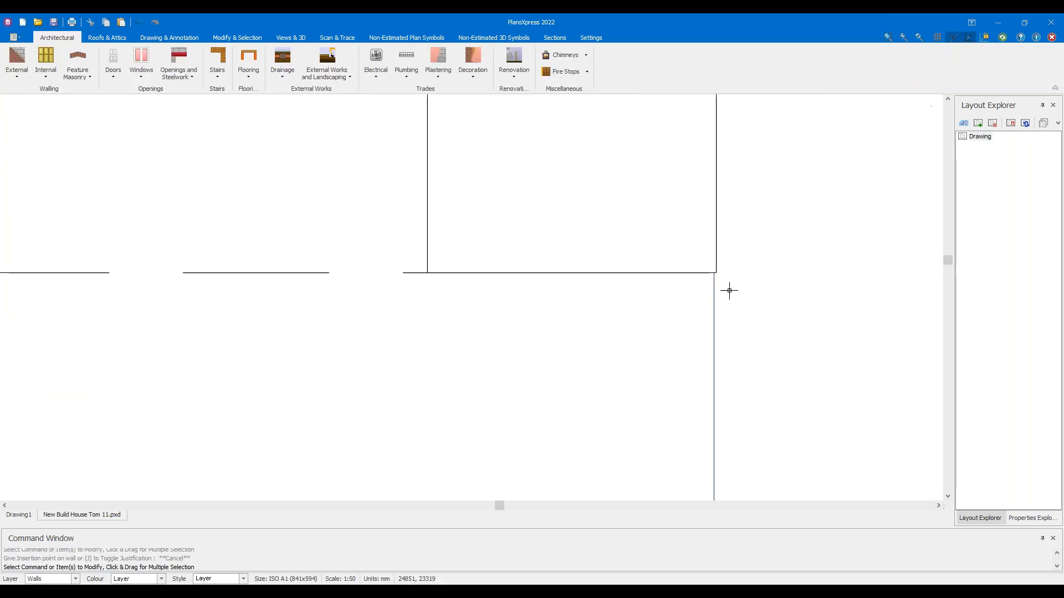
scroll(695, 320, "up", 3)
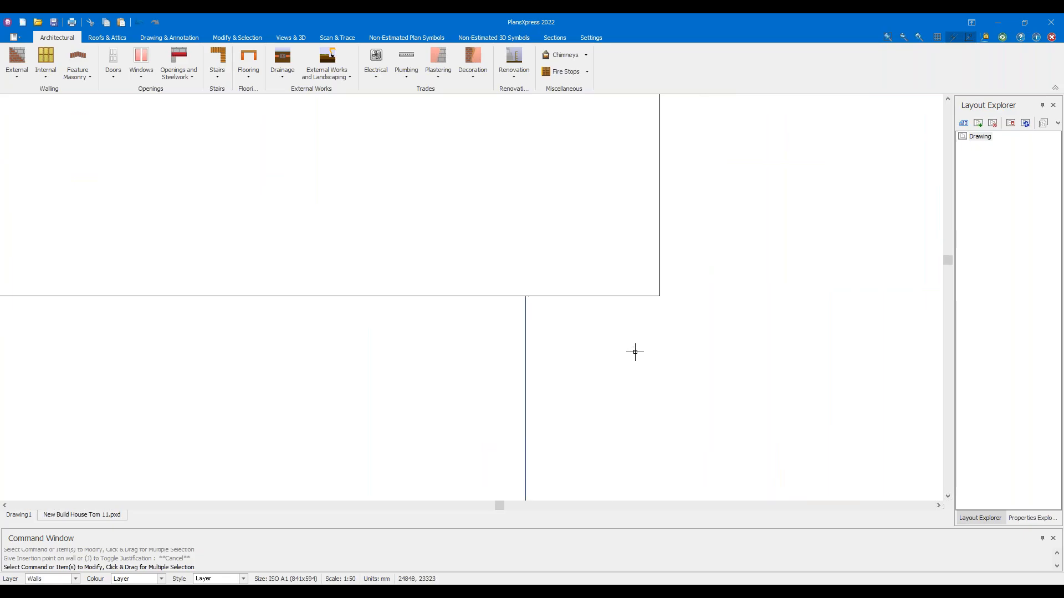
scroll(619, 342, "down", 6)
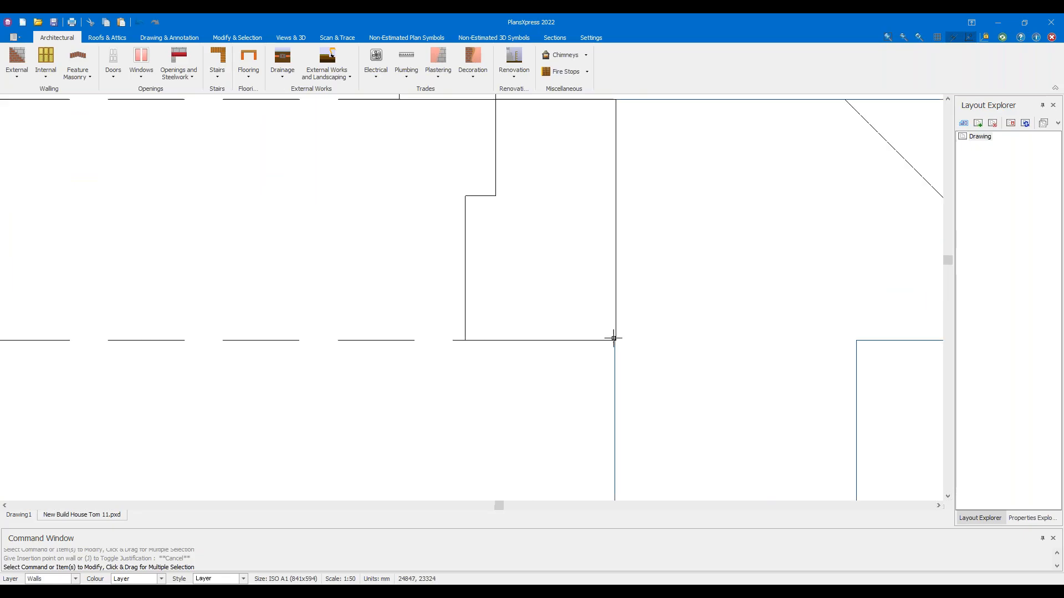
scroll(551, 354, "down", 3)
scroll(574, 318, "up", 4)
middle_click_drag(382, 330, 408, 327)
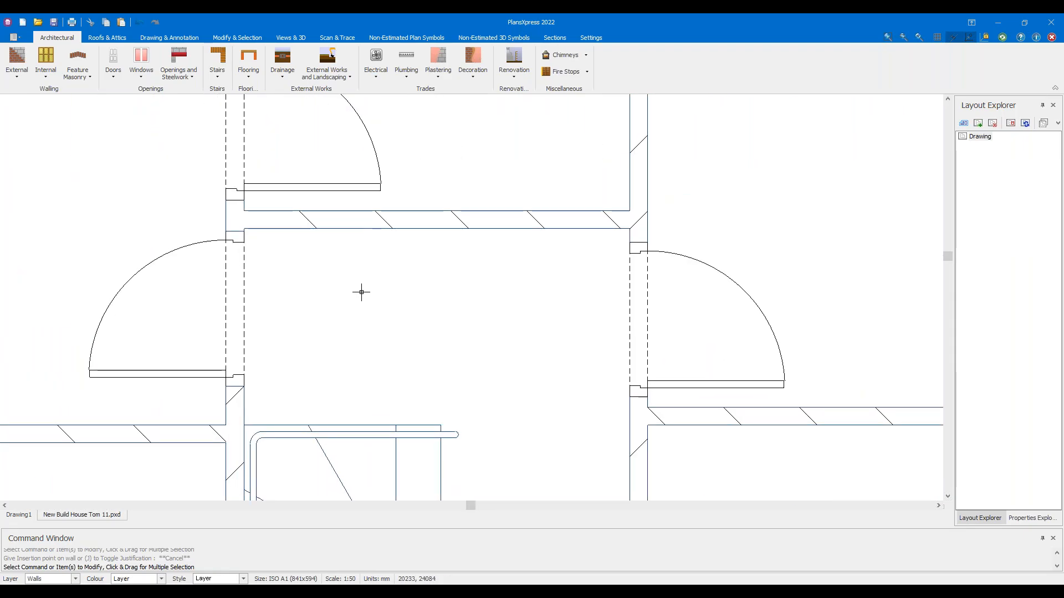
left_click(727, 283)
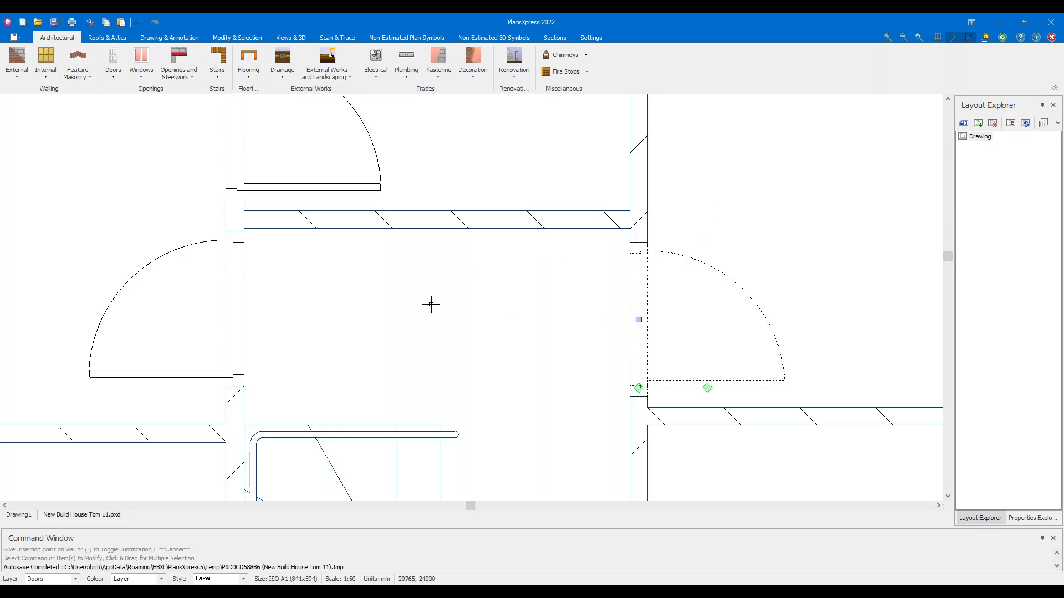
left_click(639, 320)
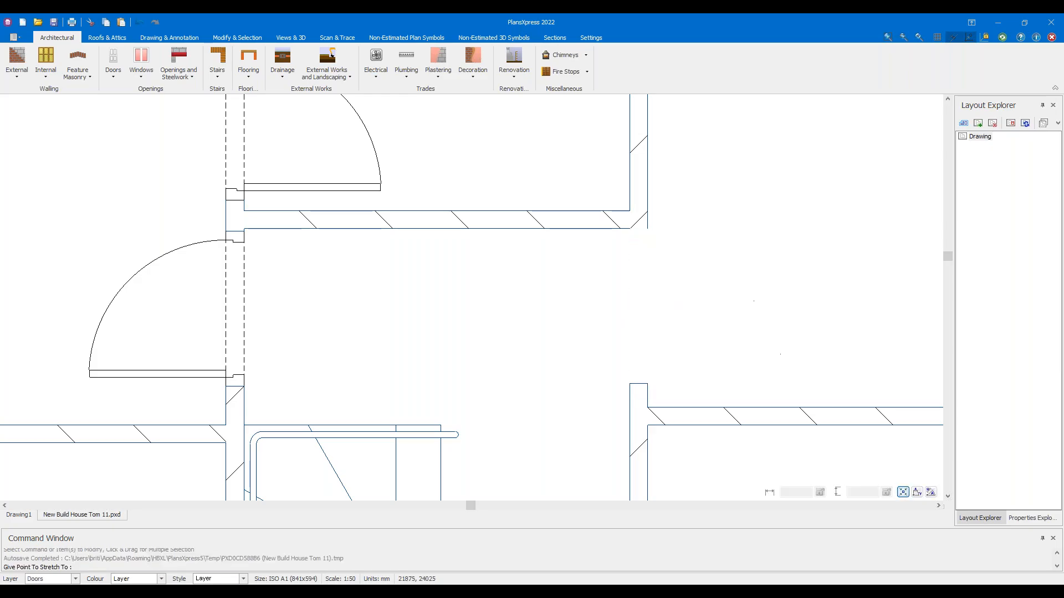
key("Escape")
Move the left hall door up flush with the wall corner and show the Drawing & Annotation tools
left_click(182, 298)
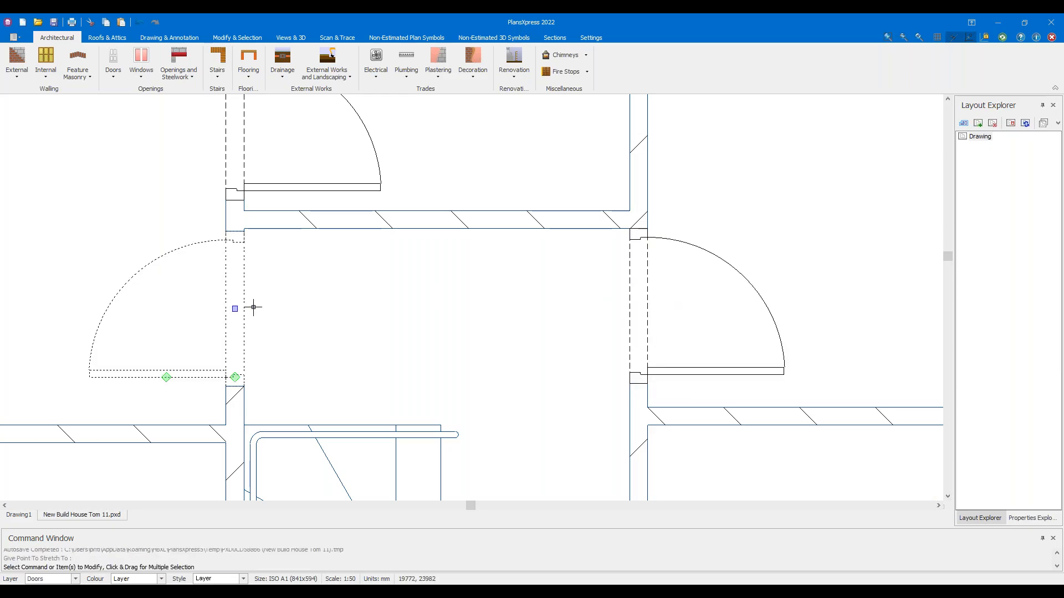
left_click(235, 309)
left_click(233, 287)
scroll(543, 325, "down", 5)
scroll(608, 231, "up", 4)
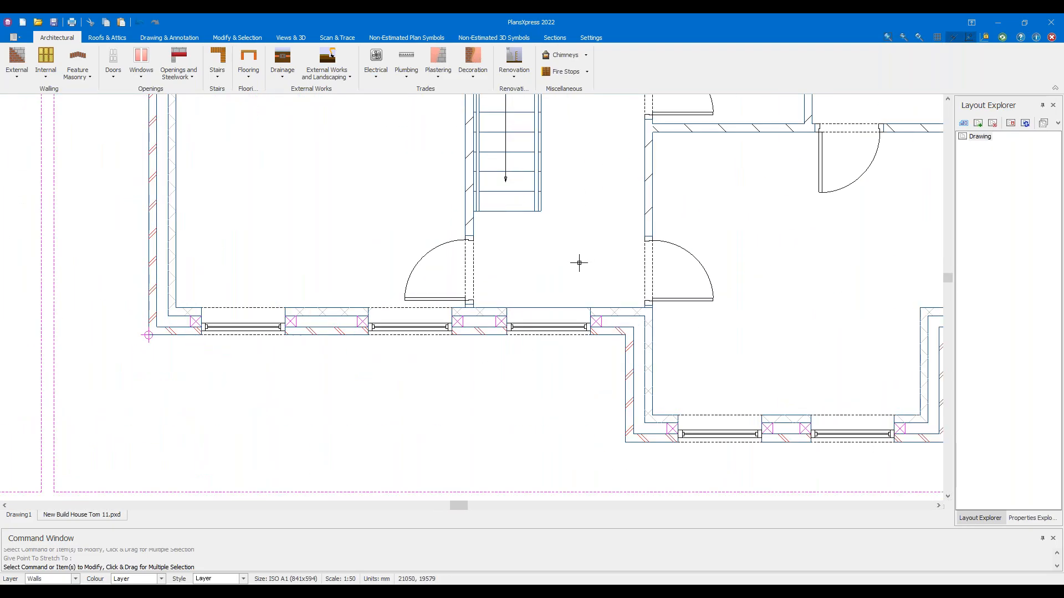
left_click(169, 38)
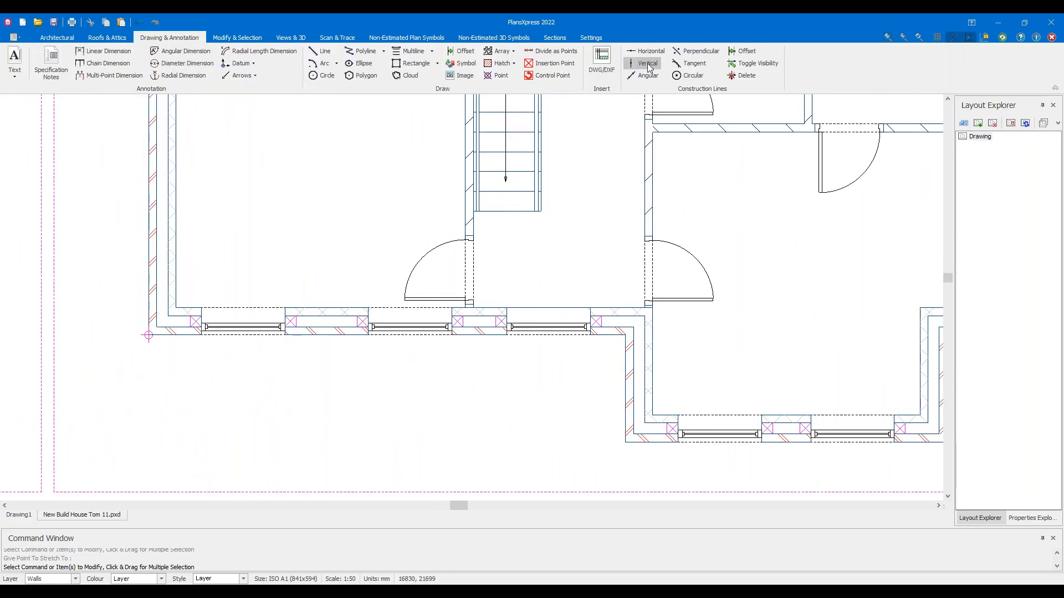
Draw a horizontal construction line at the door jamb and align the right door's edge to it
left_click(646, 50)
scroll(548, 274, "up", 1)
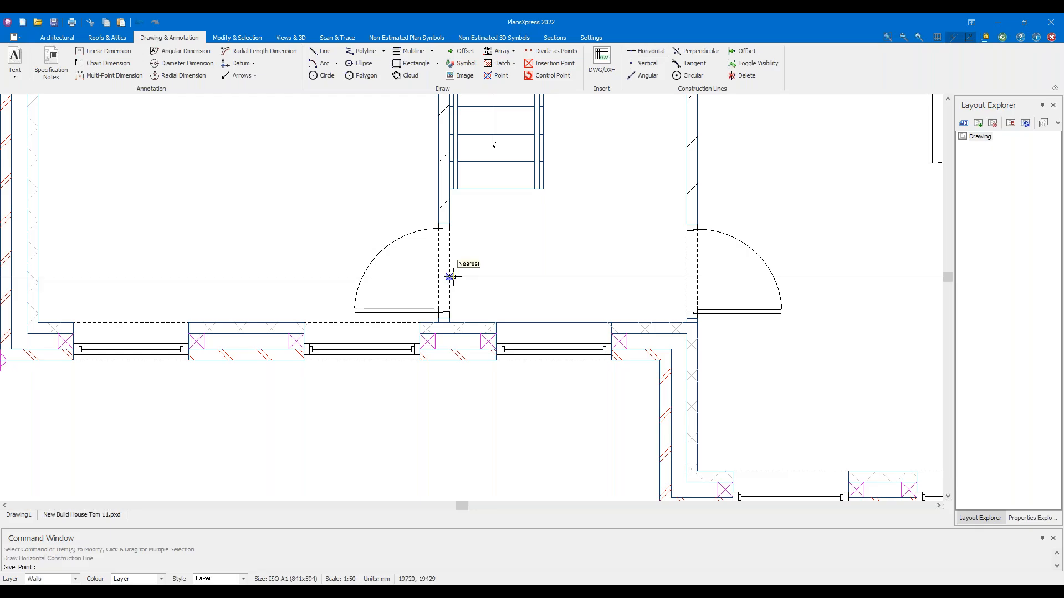
scroll(438, 273, "up", 1)
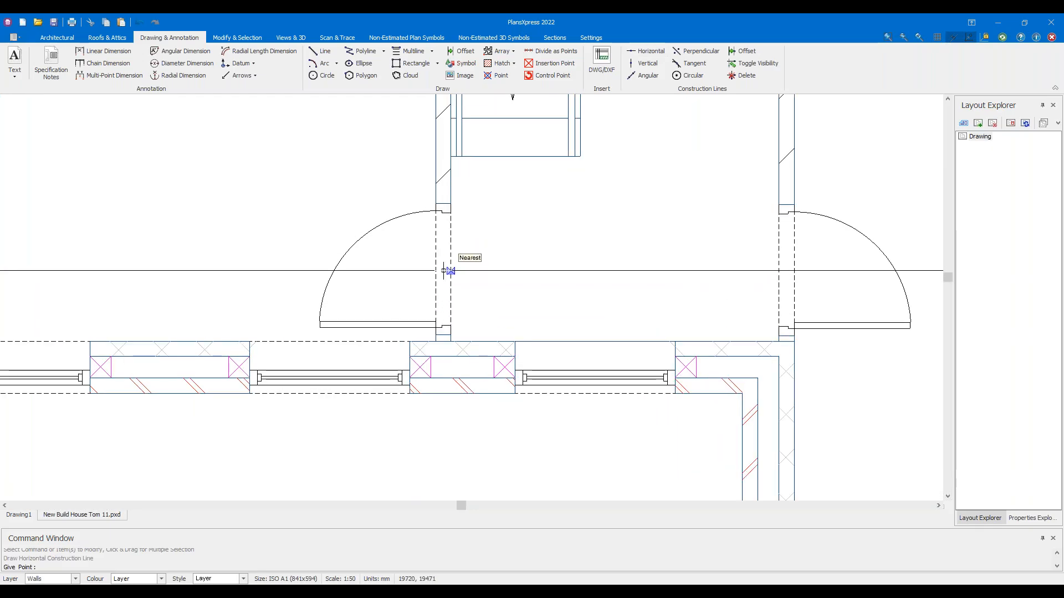
left_click(443, 271)
key("Escape")
scroll(792, 247, "up", 2)
left_click(778, 313)
left_click(777, 310)
left_click(778, 314)
left_click(777, 187)
left_click(779, 185)
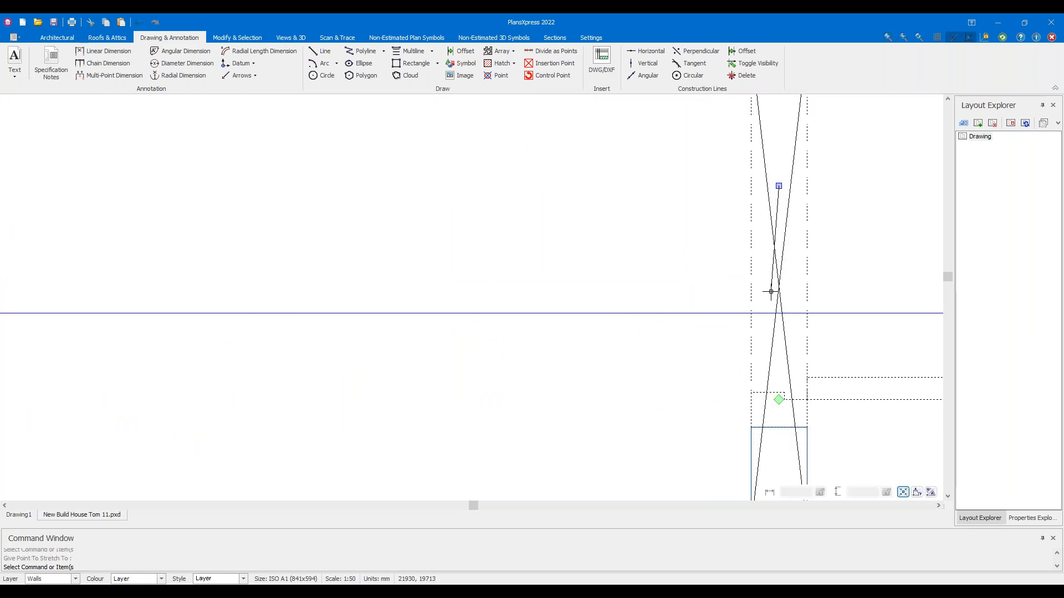
left_click(772, 311)
Align the left door to the same construction line
scroll(617, 266, "down", 3)
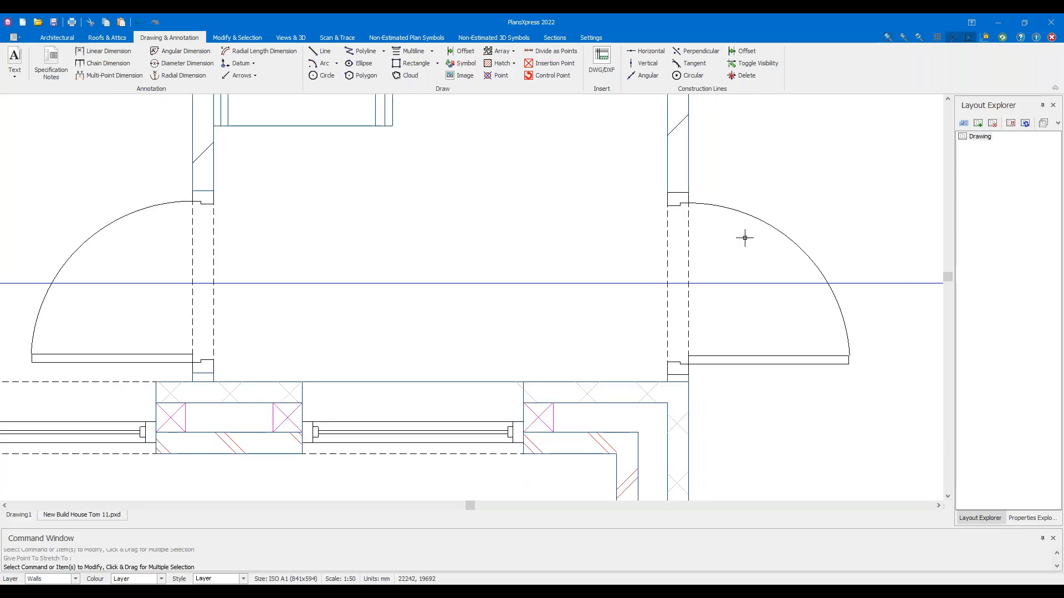
middle_click_drag(379, 226, 734, 225)
left_click_drag(461, 232, 396, 211)
left_click(558, 280)
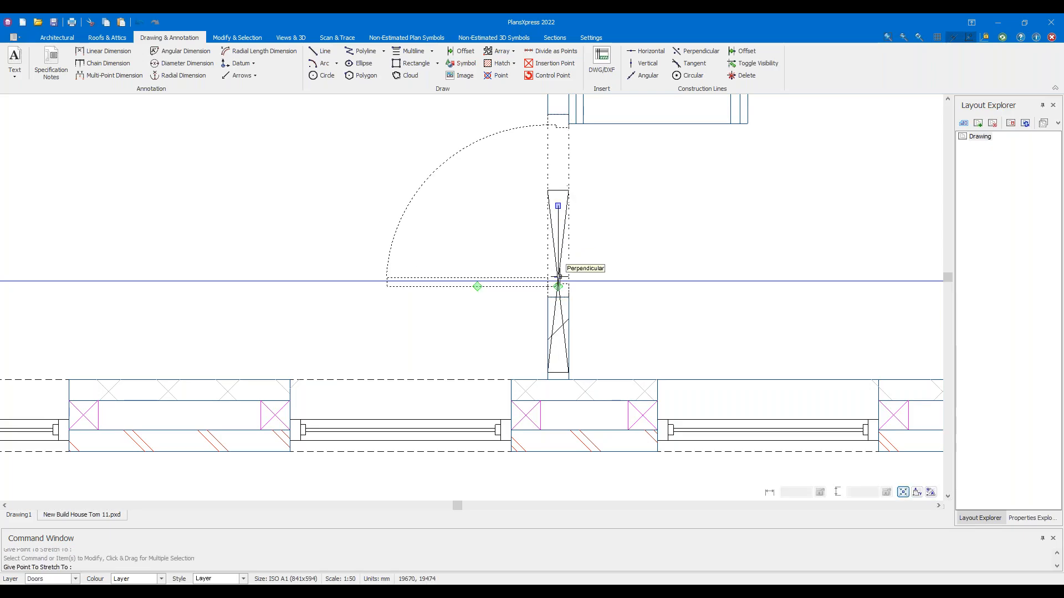
scroll(558, 279, "up", 2)
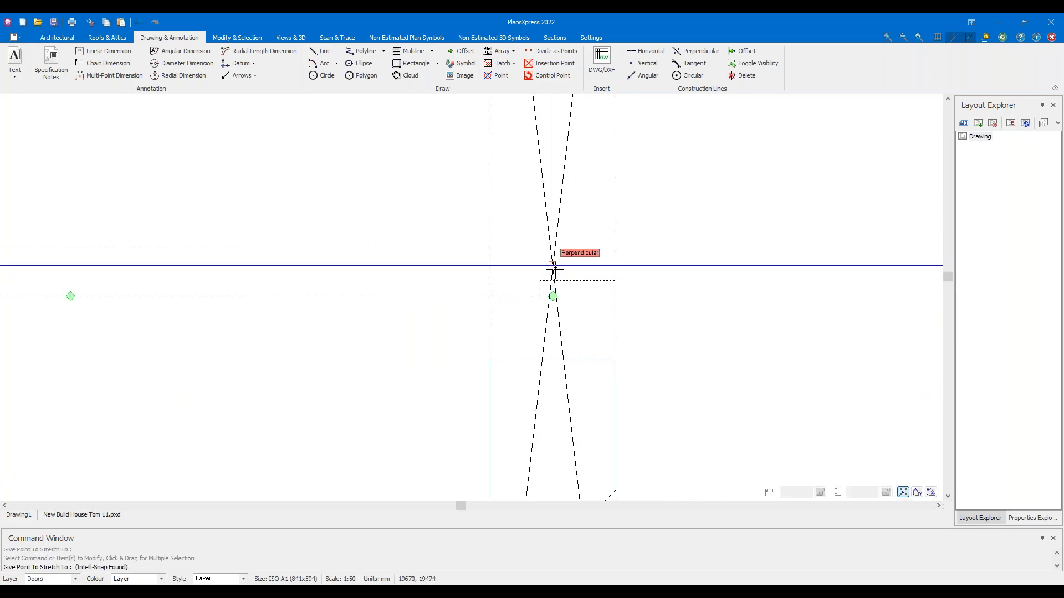
left_click(555, 270)
Clear the door selection and delete the horizontal construction line
scroll(711, 252, "down", 4)
middle_click_drag(800, 247, 477, 255)
middle_click_drag(667, 246, 324, 258)
left_click(776, 296)
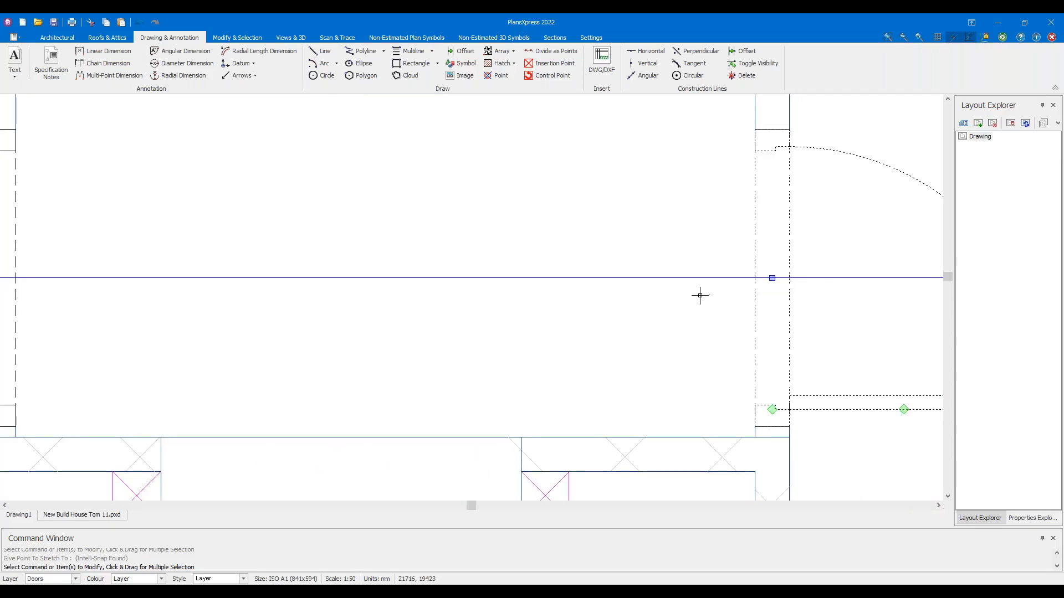
middle_click_drag(391, 304, 591, 311)
left_click(182, 328)
key("Escape")
scroll(397, 330, "down", 4)
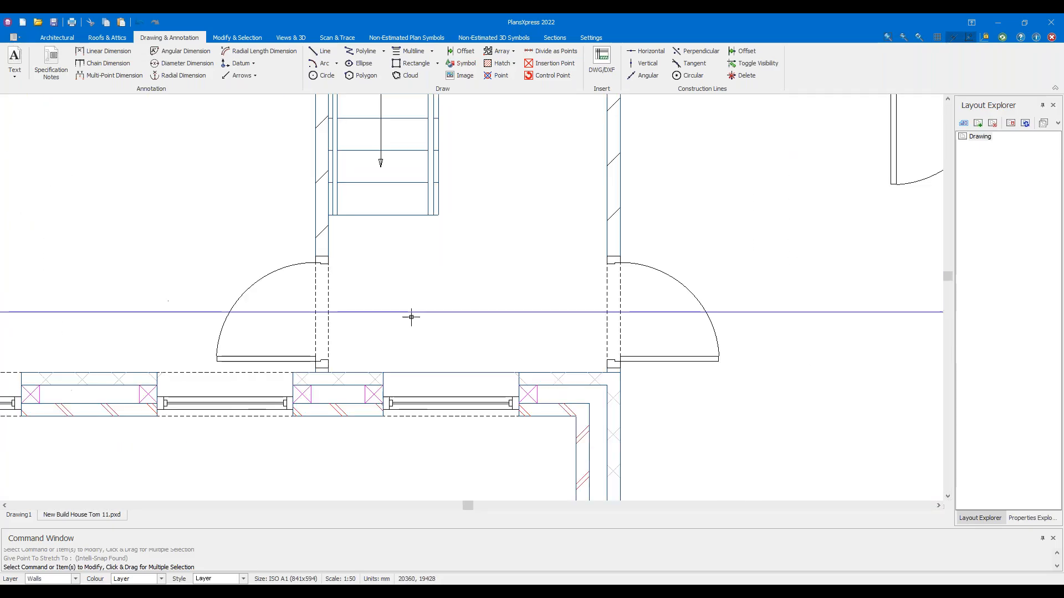
left_click(821, 311)
key("Delete")
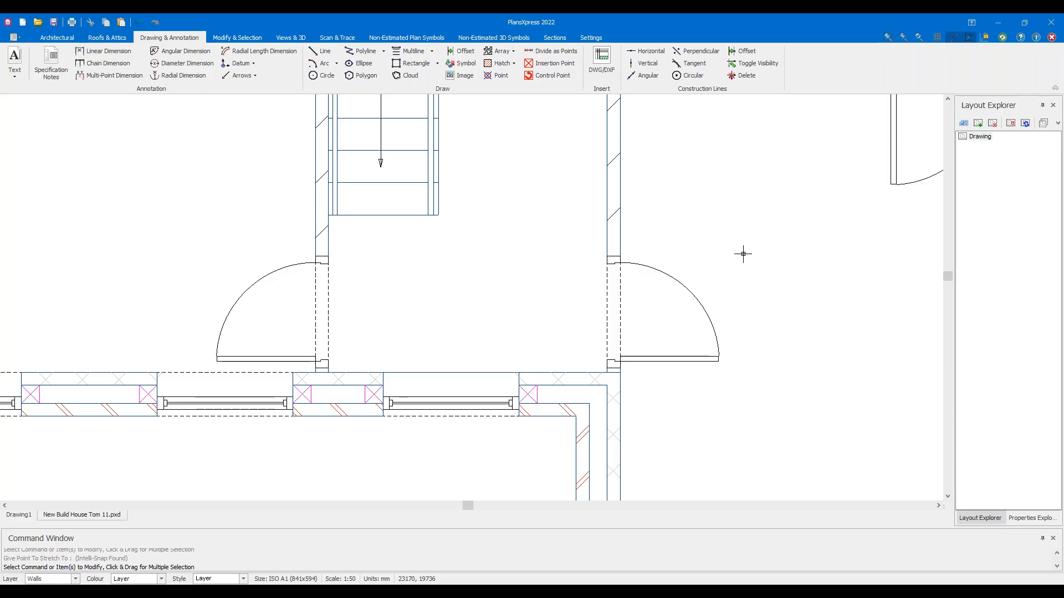
Move the lower door and the right-hand door each 50 mm up along their walls
scroll(695, 211, "down", 2)
scroll(534, 263, "down", 2)
scroll(532, 273, "up", 5)
left_click(439, 244)
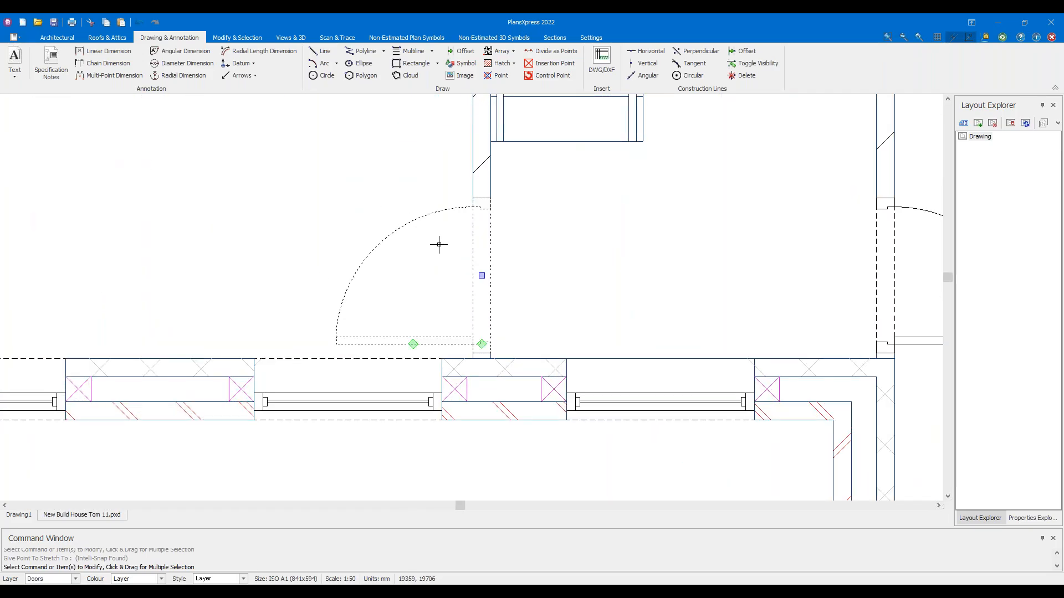
left_click(482, 275)
key("Up")
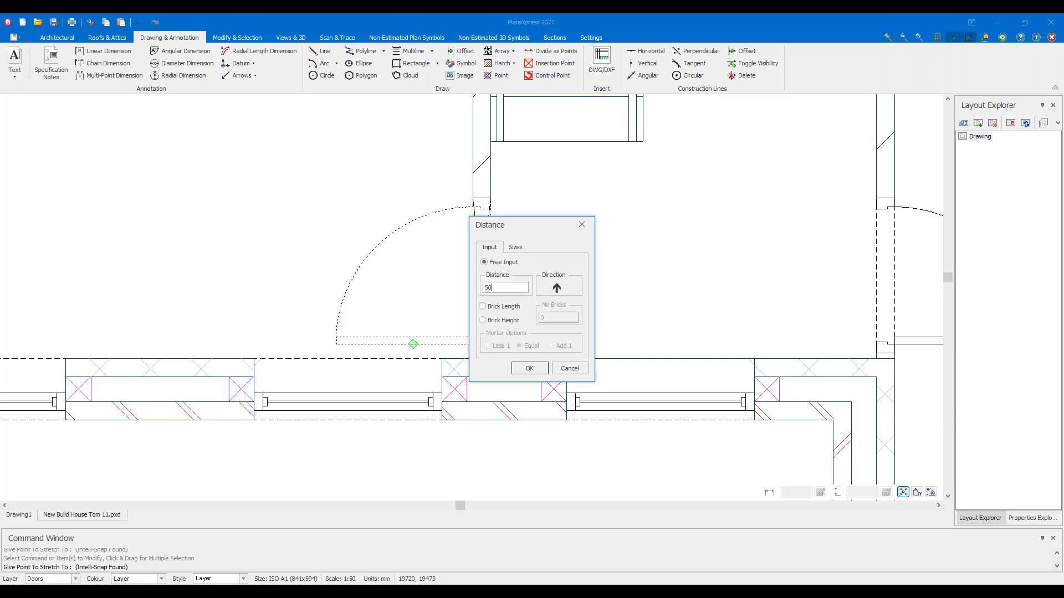
key("Return")
middle_click_drag(730, 259, 383, 298)
left_click(660, 297)
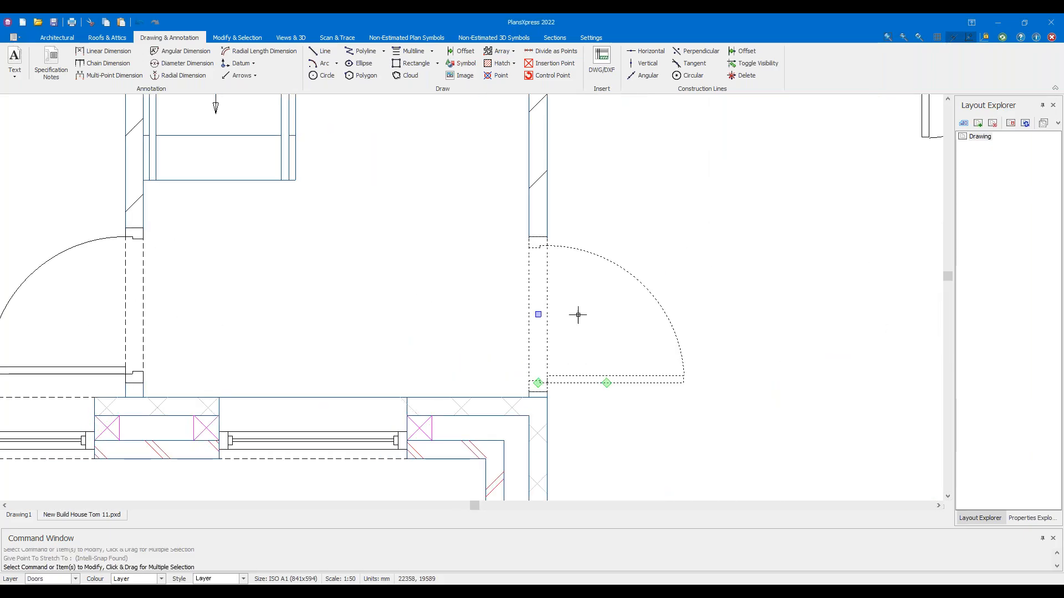
left_click(544, 315)
key("Up")
type("50")
key("Return")
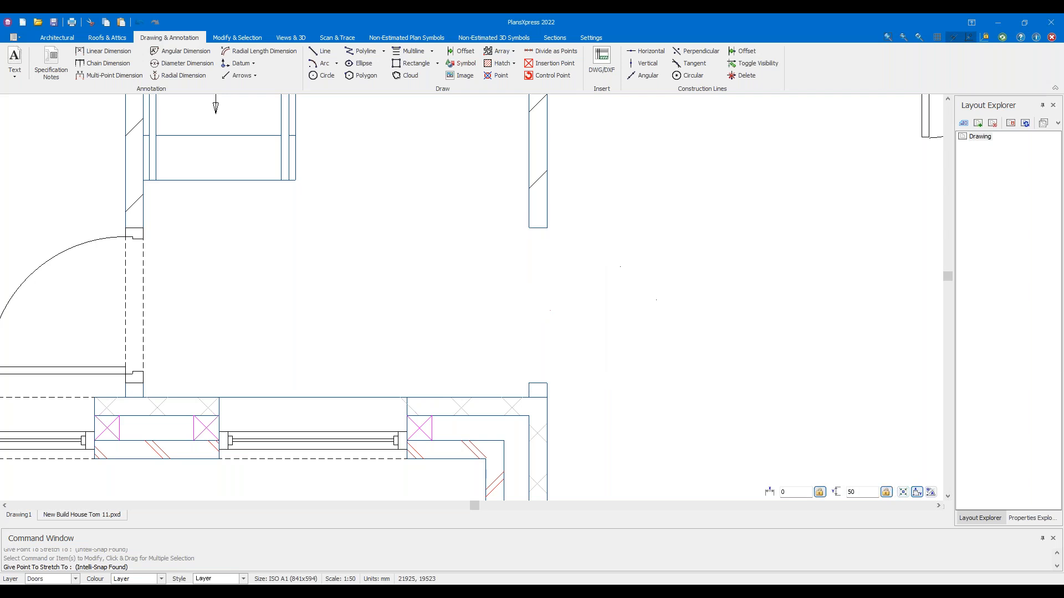
key("Escape")
Shift the right-hand landing door 50 mm along its wall
scroll(448, 283, "down", 2)
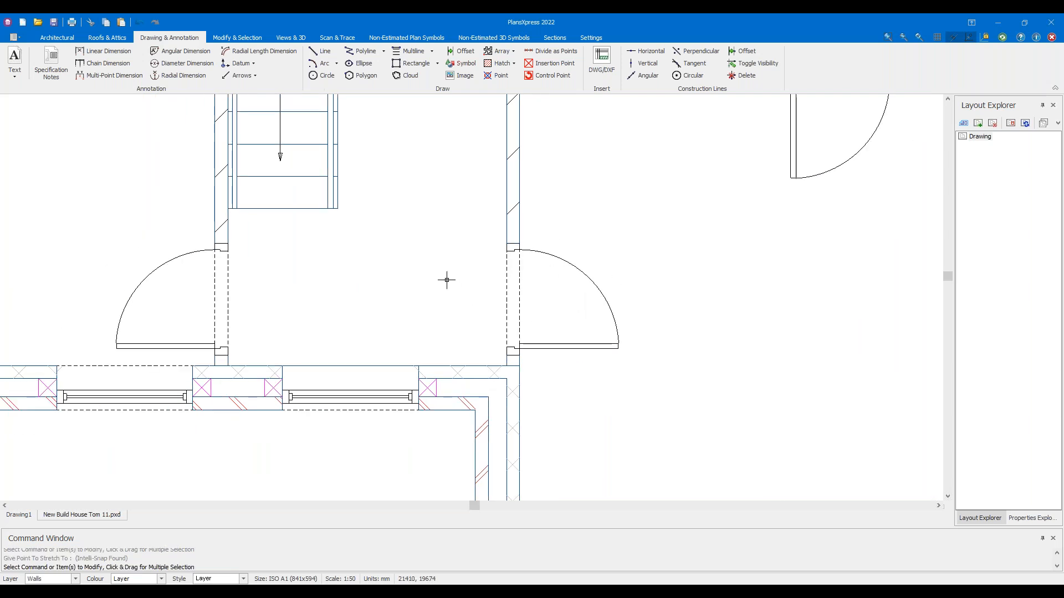
scroll(446, 280, "down", 3)
scroll(447, 266, "up", 2)
middle_click_drag(467, 237, 467, 308)
scroll(484, 274, "up", 2)
middle_click_drag(476, 225, 464, 316)
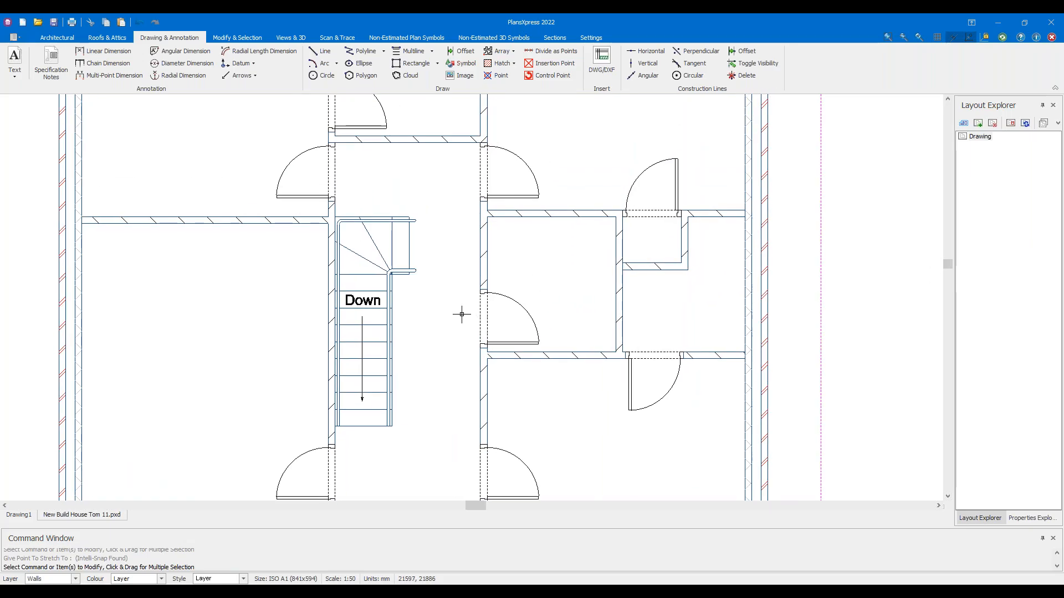
scroll(502, 352, "up", 4)
left_click(568, 354)
scroll(648, 326, "up", 4)
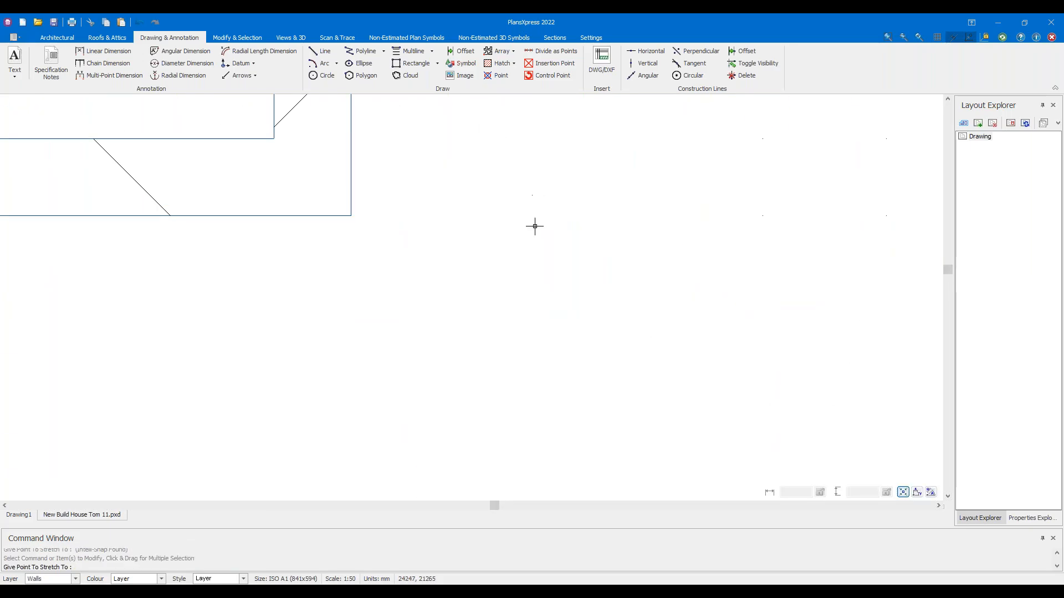
scroll(555, 332, "down", 4)
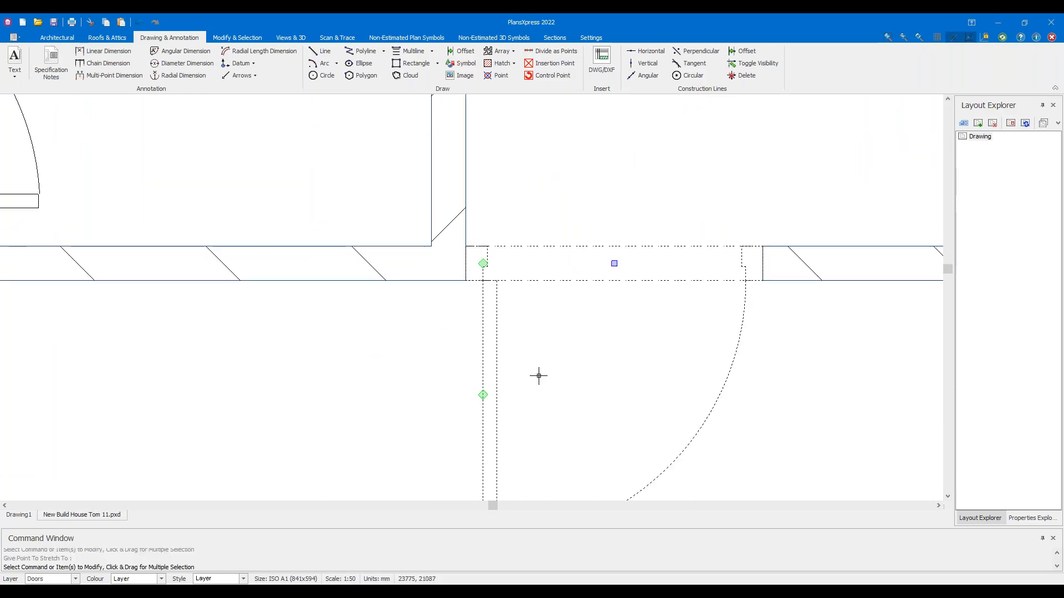
left_click(613, 264)
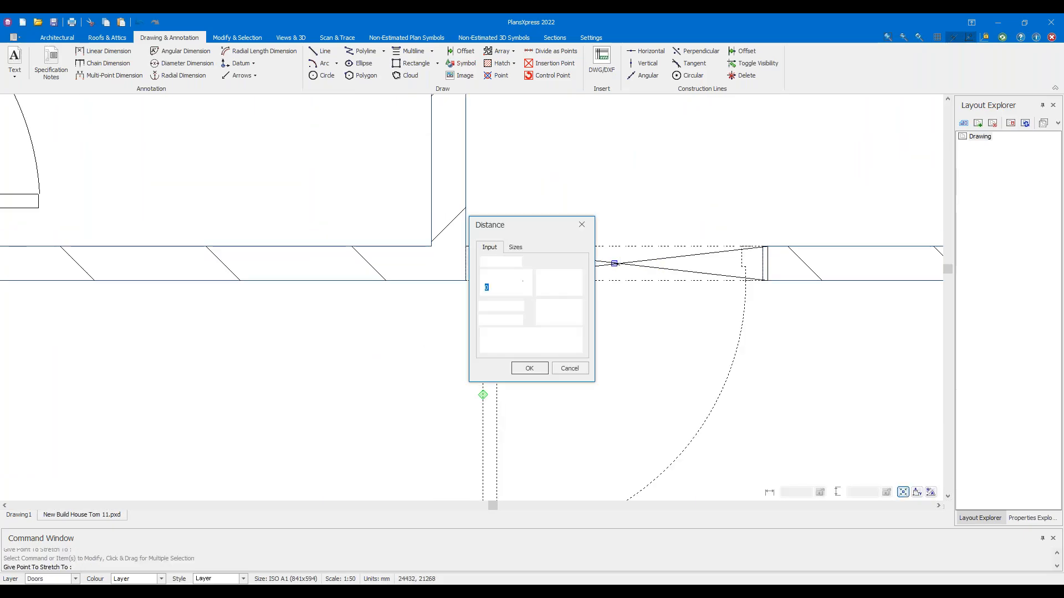
type("50")
key("Return")
key("Escape")
Try stretching the right, lower and upper landing doors, cancelling each and leaving them unchanged
scroll(499, 271, "up", 6)
left_click_drag(375, 259, 493, 297)
scroll(493, 297, "down", 8)
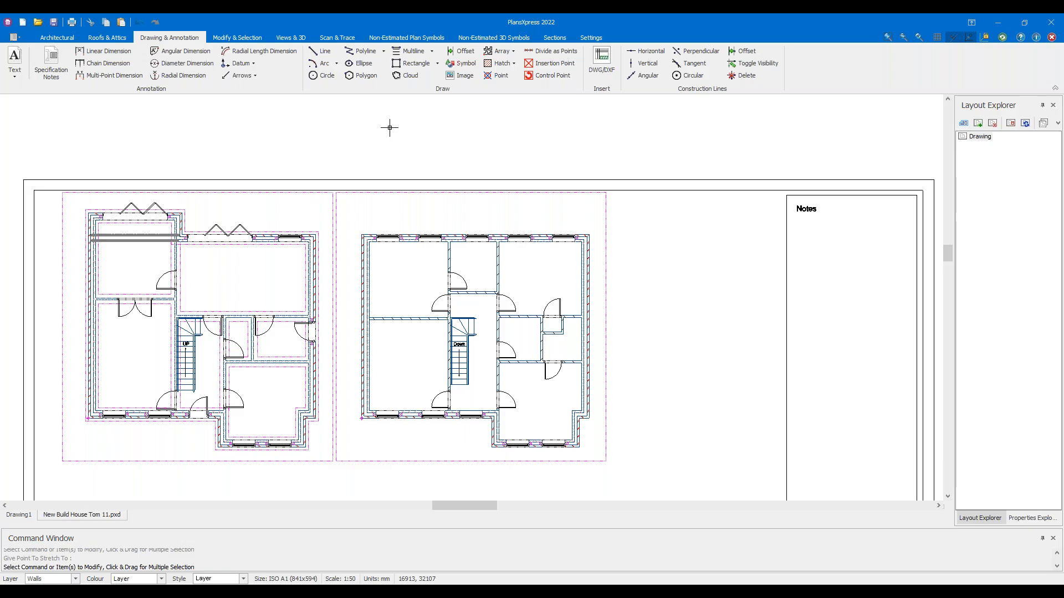
scroll(468, 304, "up", 5)
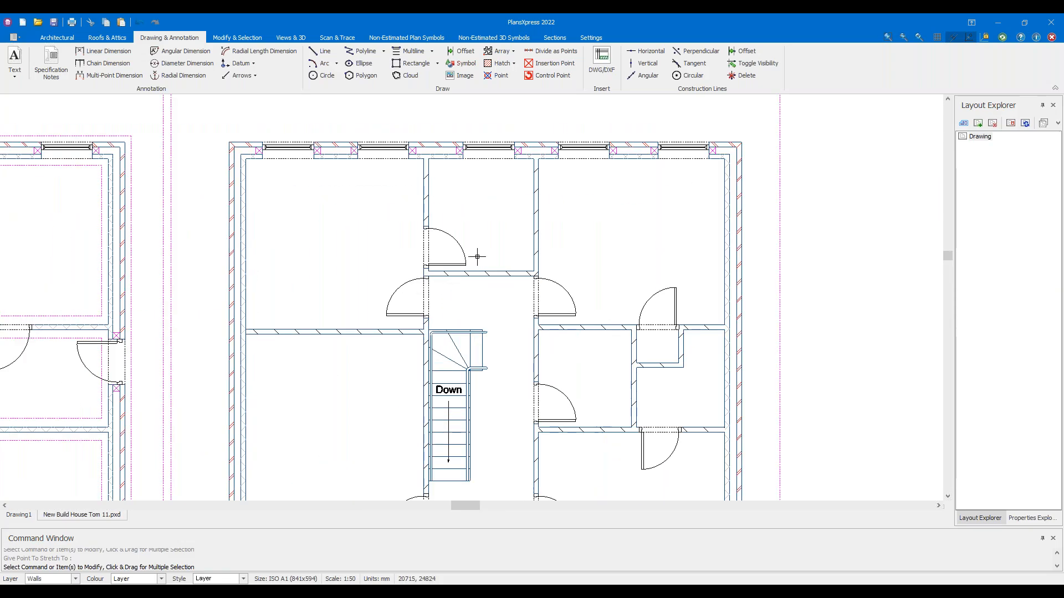
scroll(568, 317, "up", 4)
left_click(581, 318)
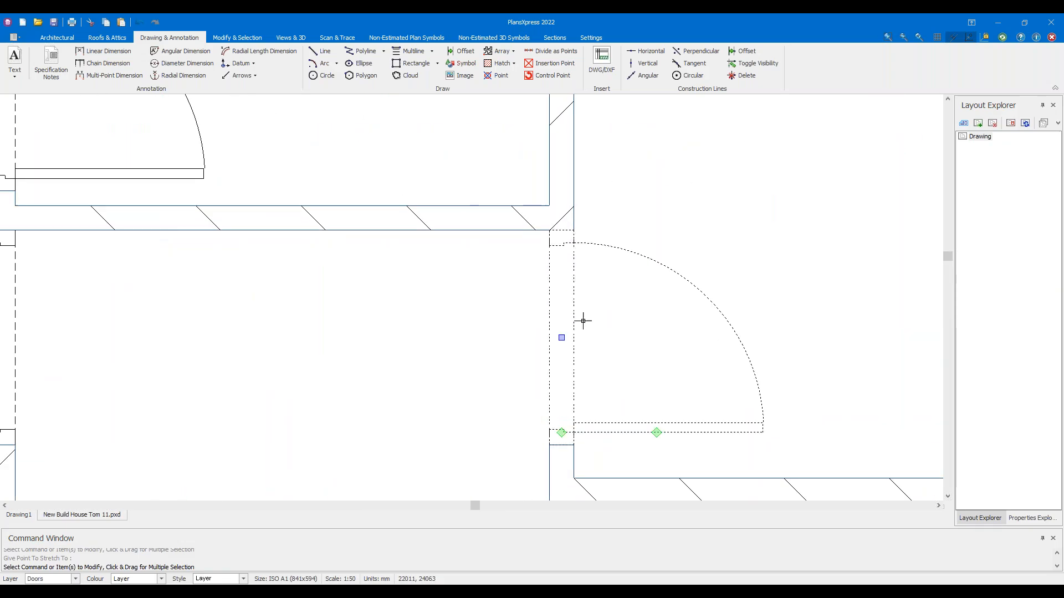
left_click(561, 337)
key("Escape")
middle_click_drag(324, 324, 837, 308)
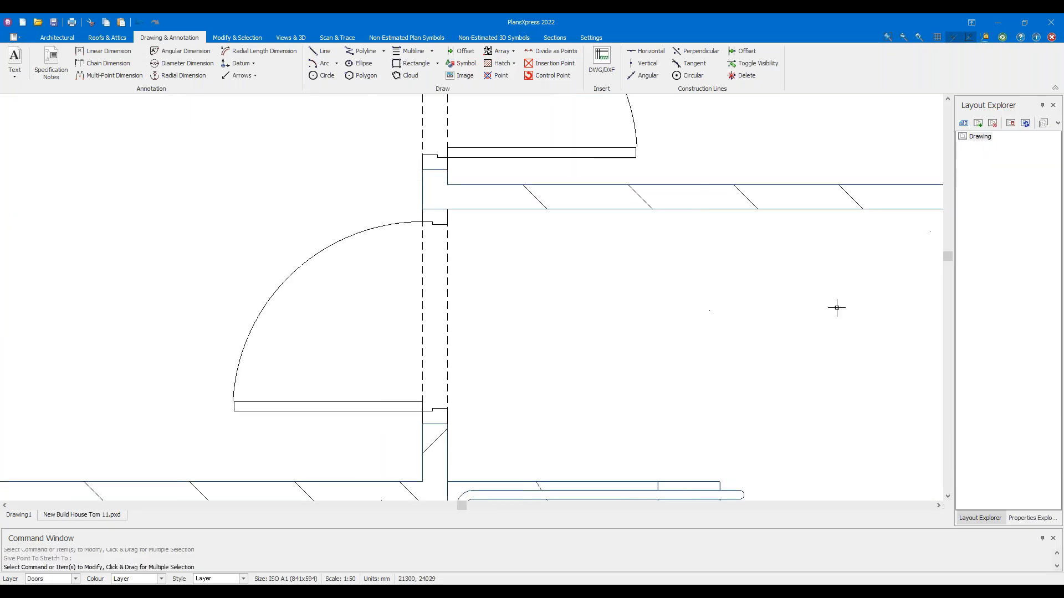
left_click(315, 254)
left_click(435, 316)
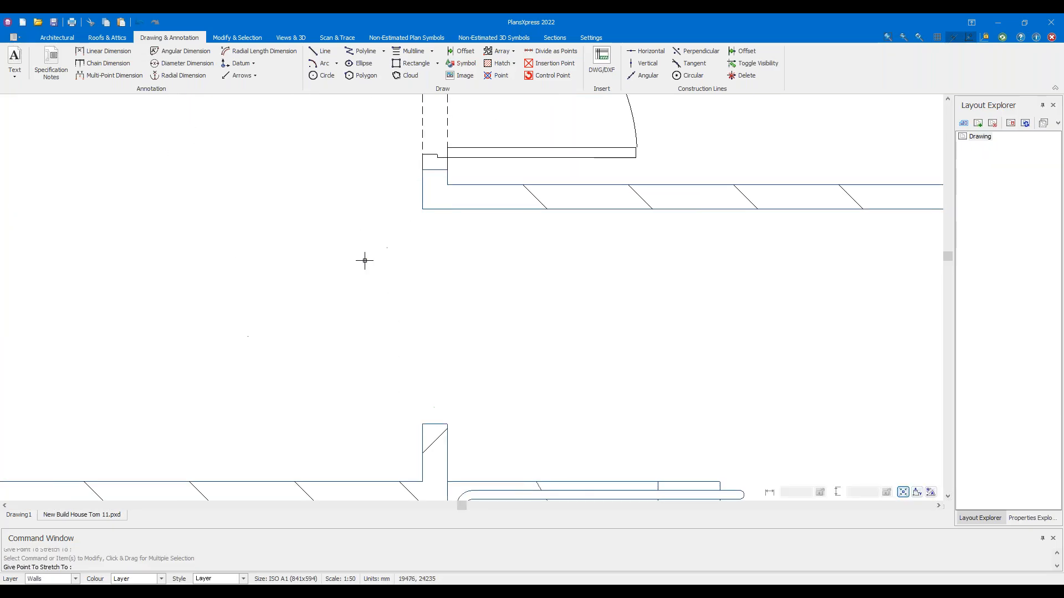
key("Escape")
left_click(542, 158)
middle_click_drag(472, 147, 498, 272)
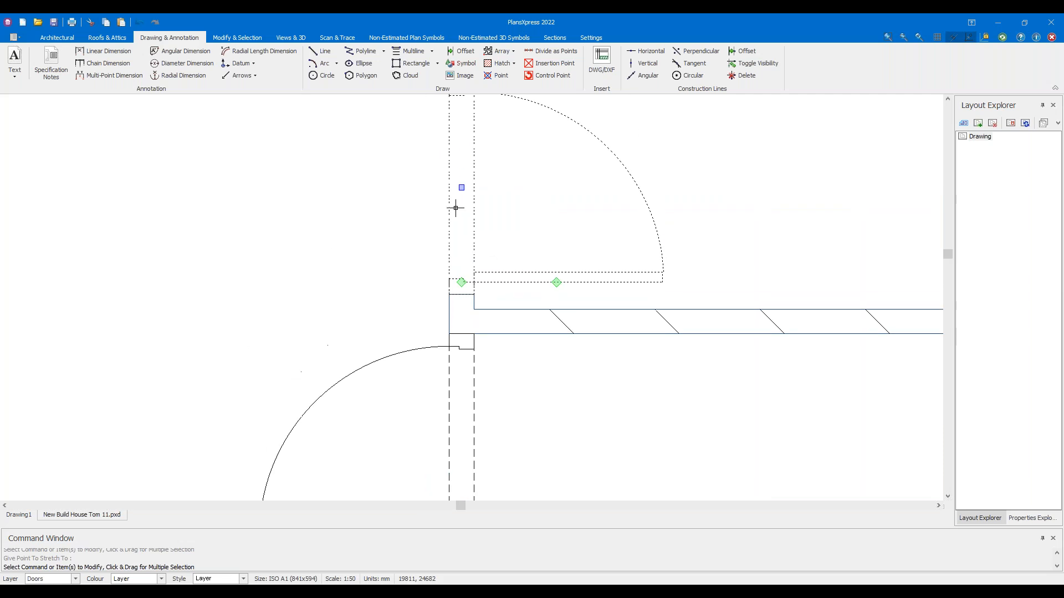
left_click(468, 187)
key("Escape")
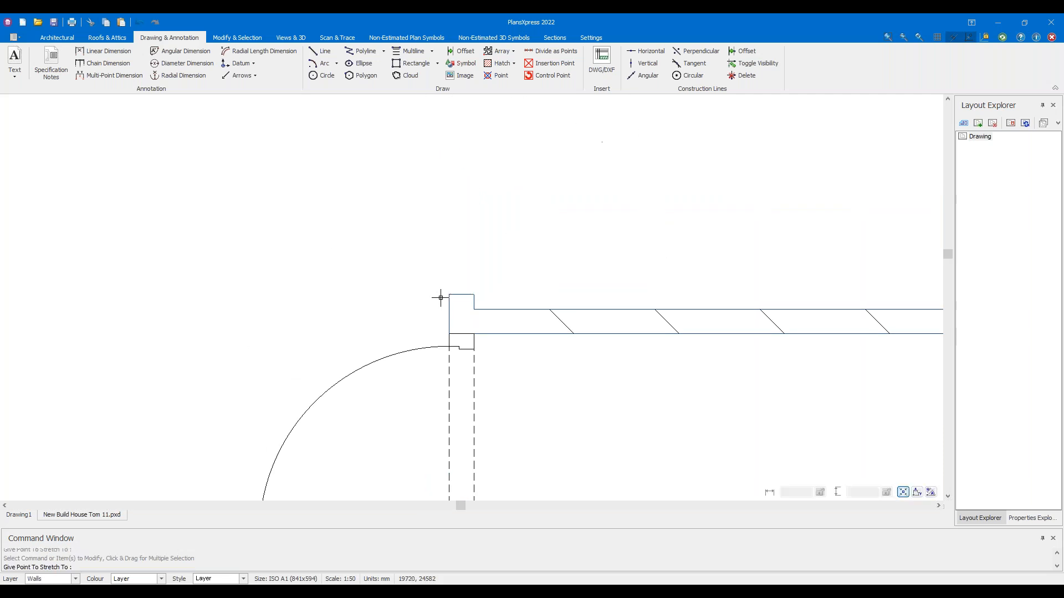
Reposition the upper door lower, against the wall corner
scroll(541, 201, "down", 3)
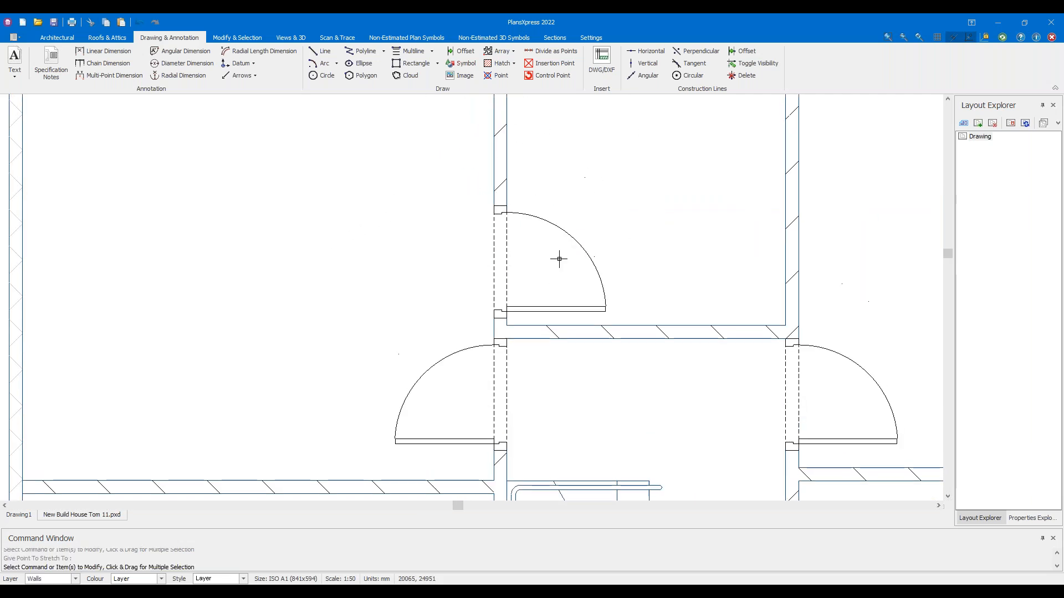
left_click(500, 262)
left_click(499, 147)
left_click(501, 147)
left_click(534, 289)
key("Escape")
Offset the upper door and the lower-left door by 50 mm each
left_click_drag(639, 292, 569, 267)
left_click(500, 269)
key("Return")
type("50")
key("Return")
left_click_drag(465, 396, 406, 364)
left_click(497, 399)
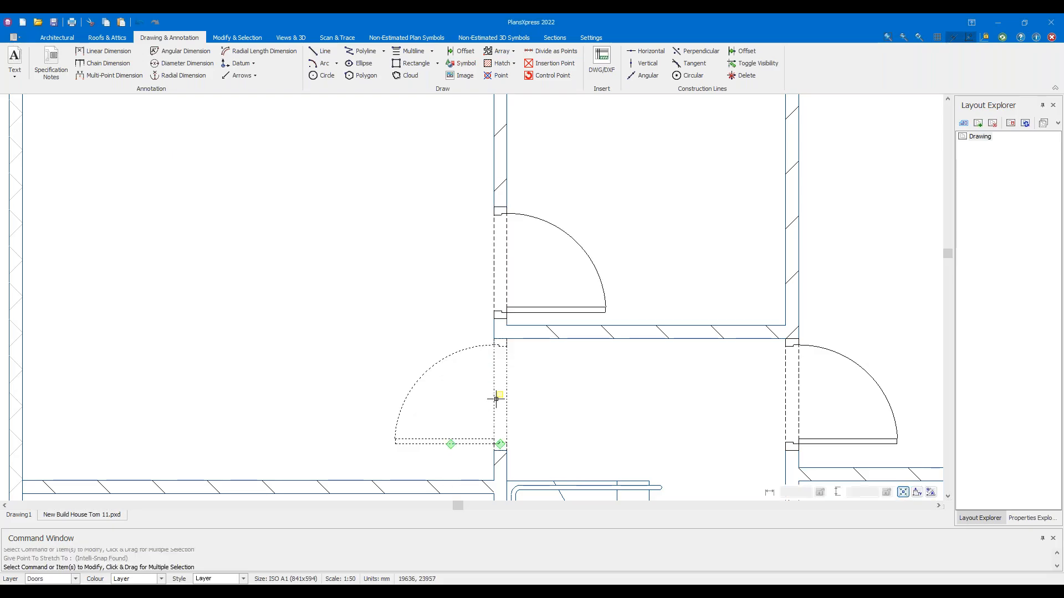
key("Return")
type("50")
key("Return")
Begin shifting the right door, undo that stretch, and start a linear dimension
left_click_drag(853, 374, 824, 298)
left_click(791, 392)
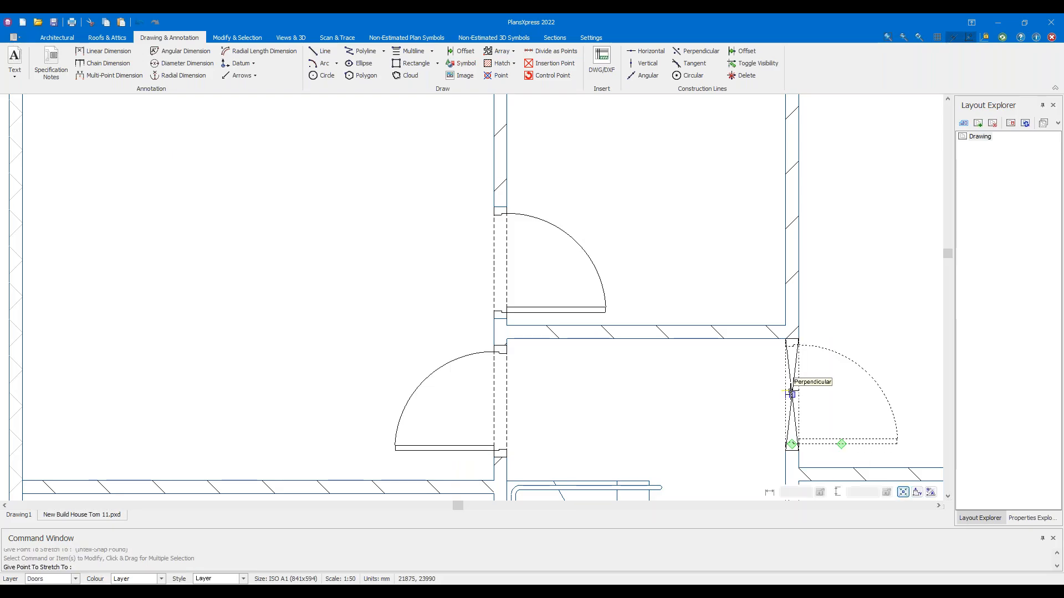
key("Return")
key("Return")
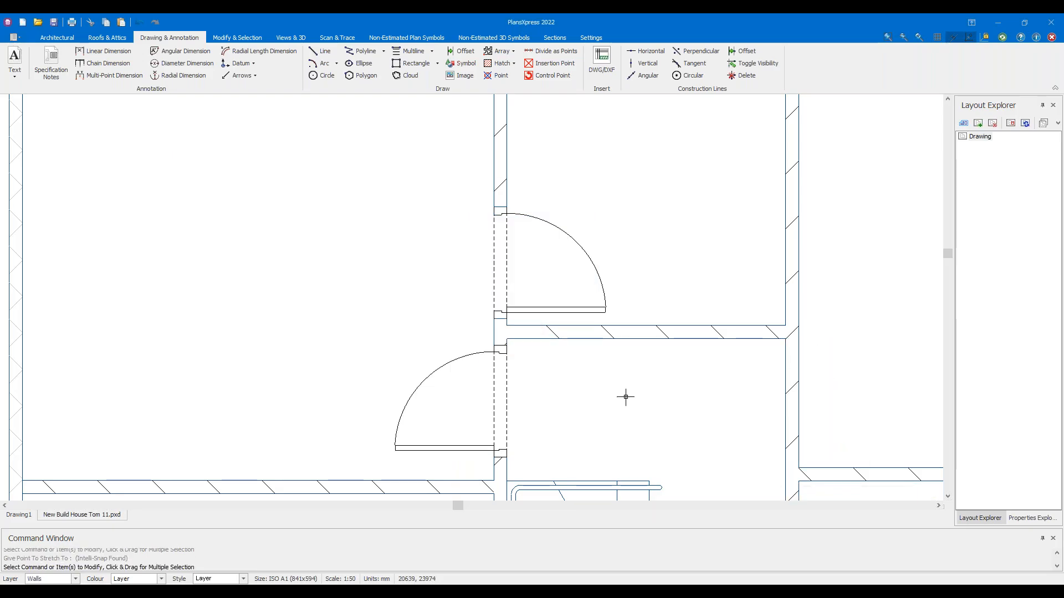
scroll(840, 382, "down", 3)
middle_click_drag(840, 375, 657, 357)
scroll(656, 354, "up", 3)
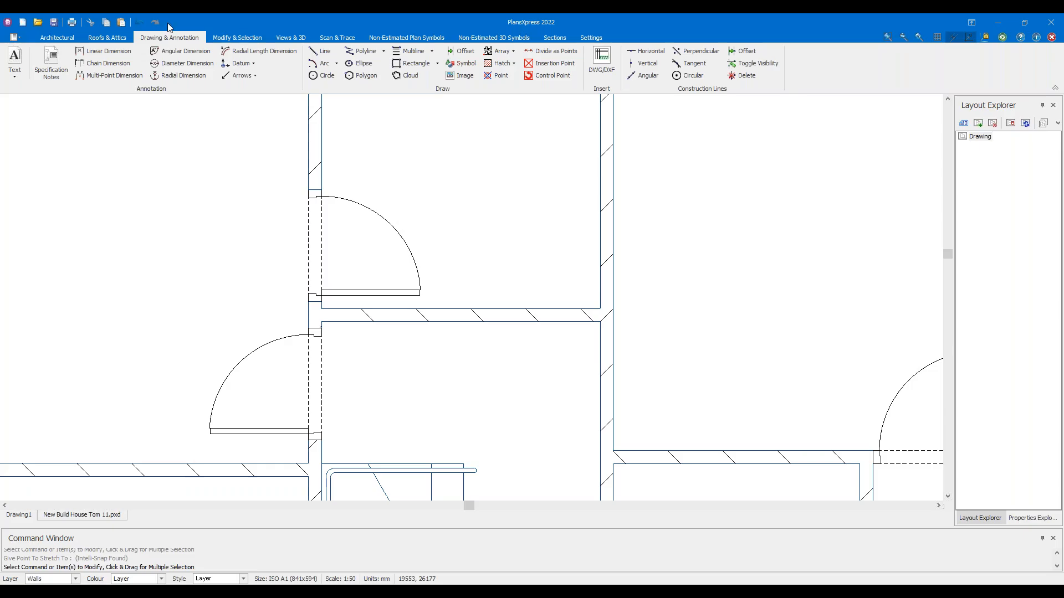
left_click(140, 22)
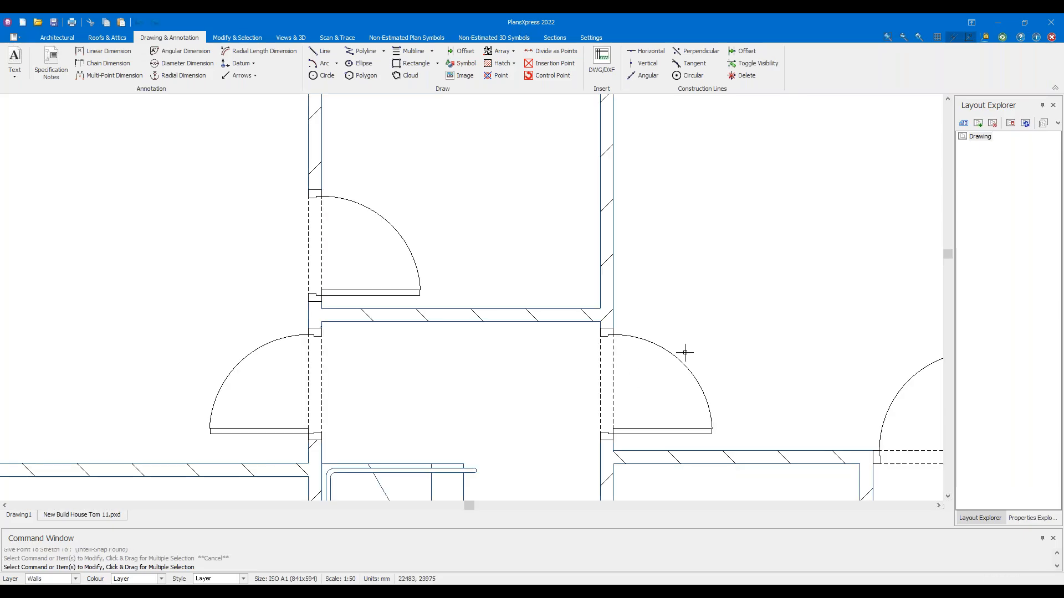
scroll(641, 337, "down", 3)
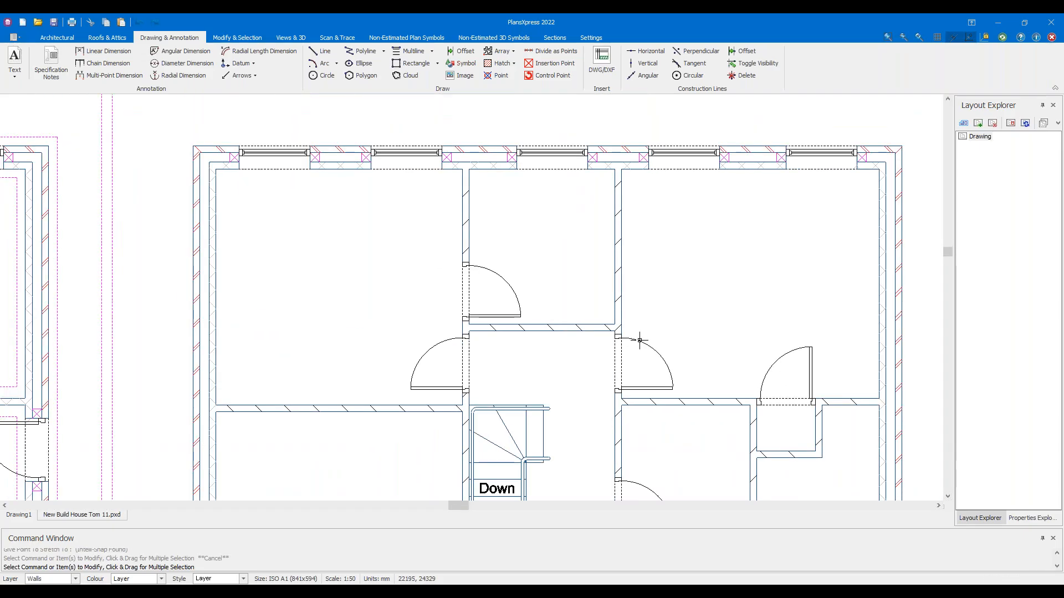
scroll(470, 331, "up", 5)
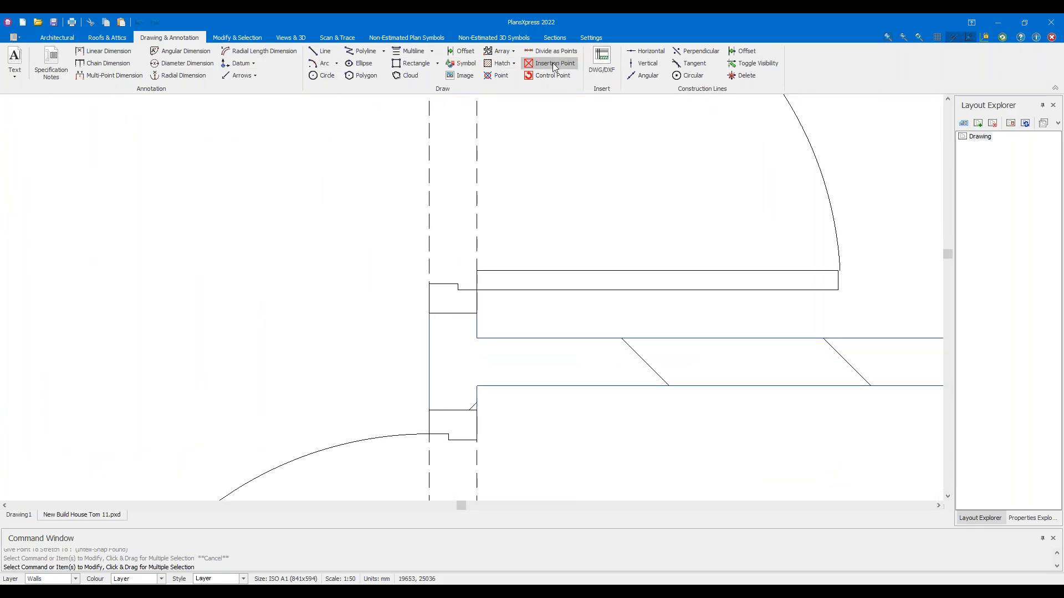
left_click(105, 51)
left_click(424, 316)
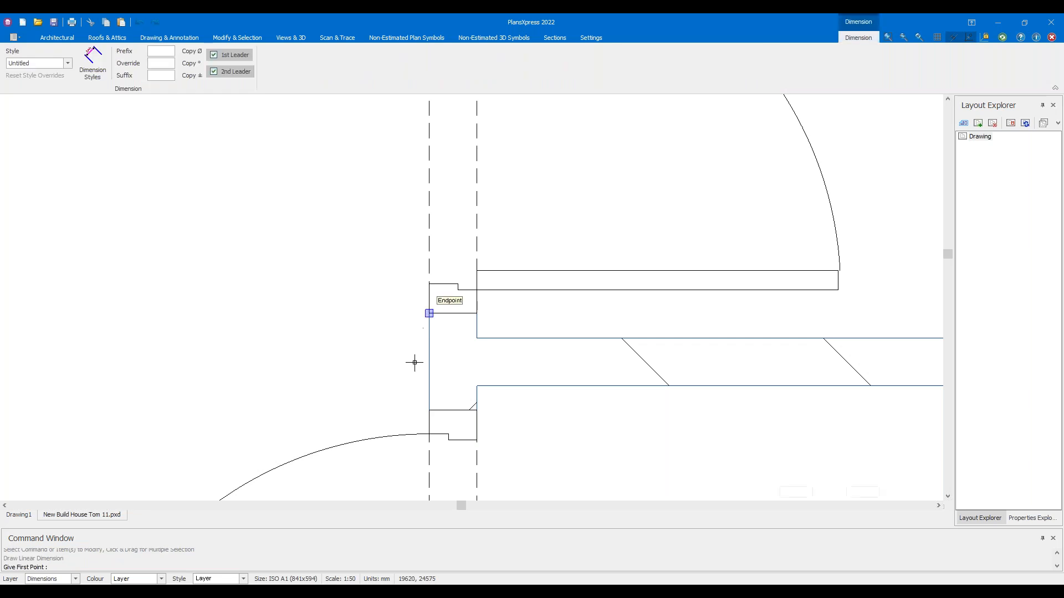
left_click(426, 410)
scroll(380, 391, "down", 3)
key("Escape")
key("Escape")
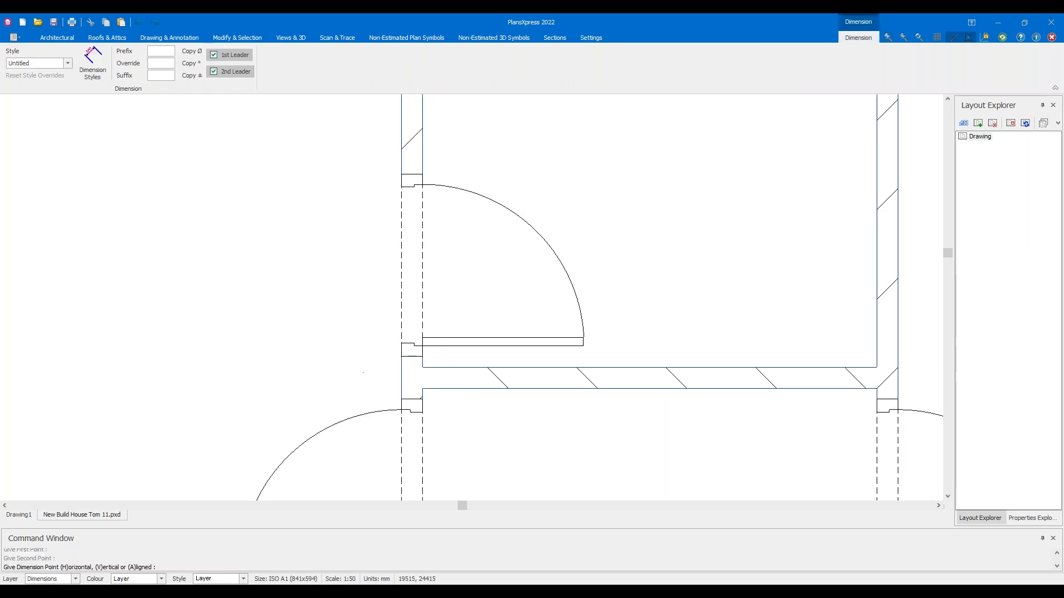
scroll(398, 397, "down", 3)
middle_click_drag(507, 489, 475, 304)
scroll(475, 304, "down", 3)
scroll(504, 380, "up", 6)
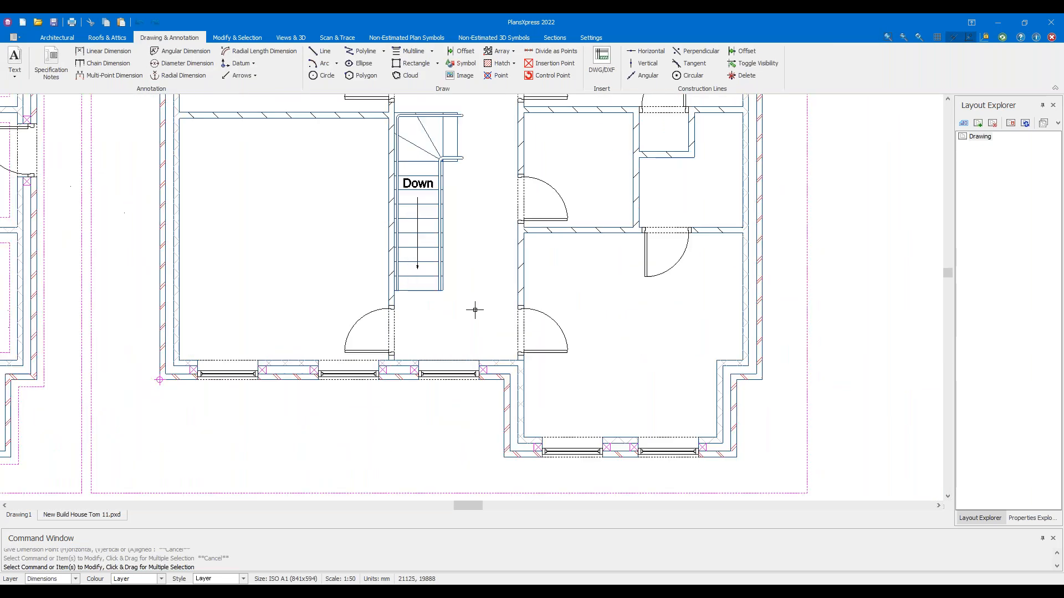
right_click(522, 367)
left_click(577, 375)
left_click(580, 401)
left_click(579, 380)
key("Escape")
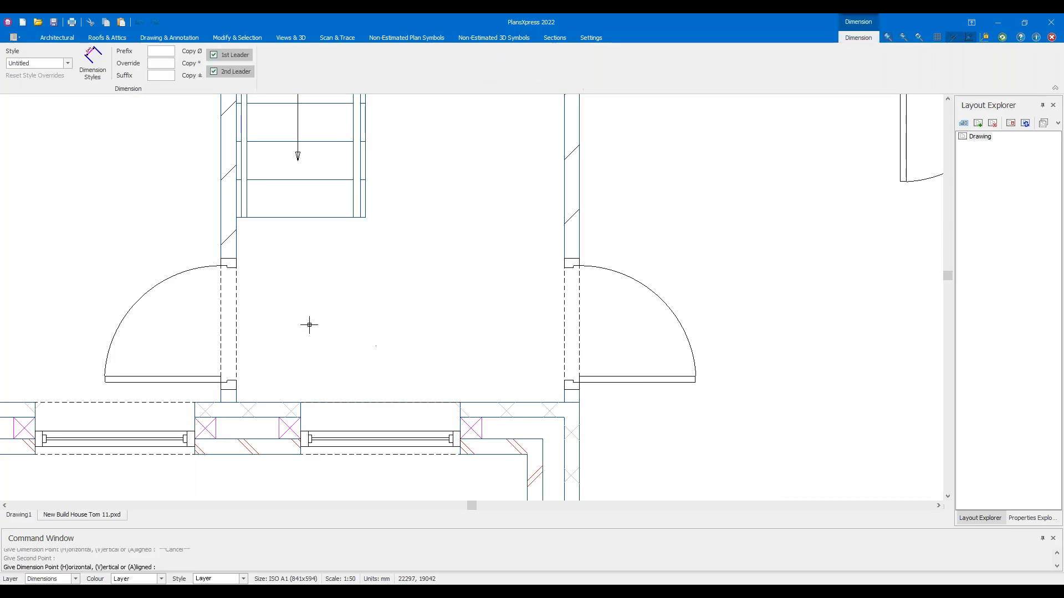
right_click(308, 325)
left_click(363, 332)
left_click(240, 405)
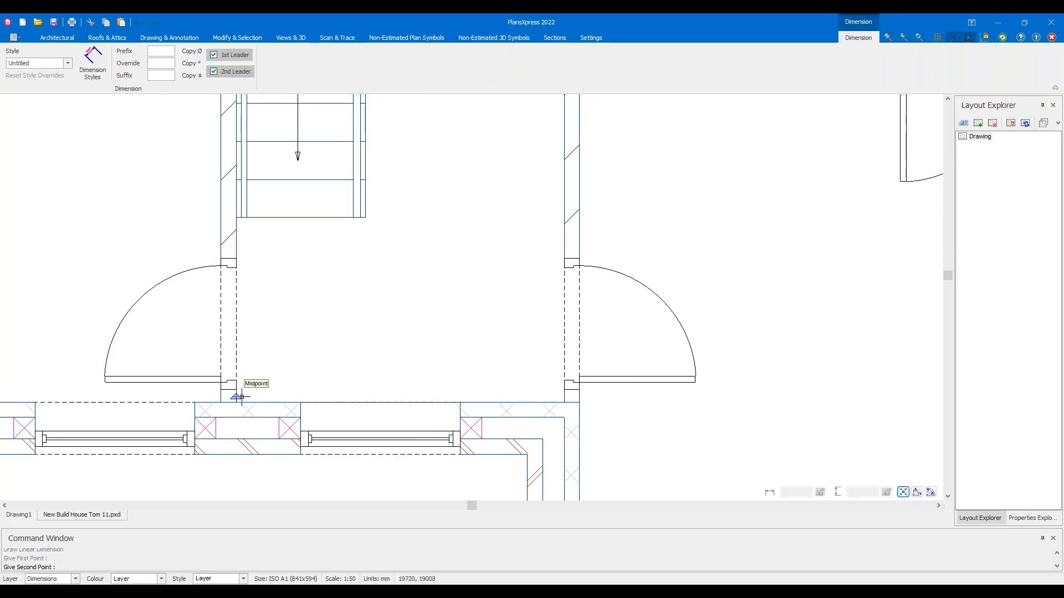
left_click(237, 395)
key("Escape")
key("Escape")
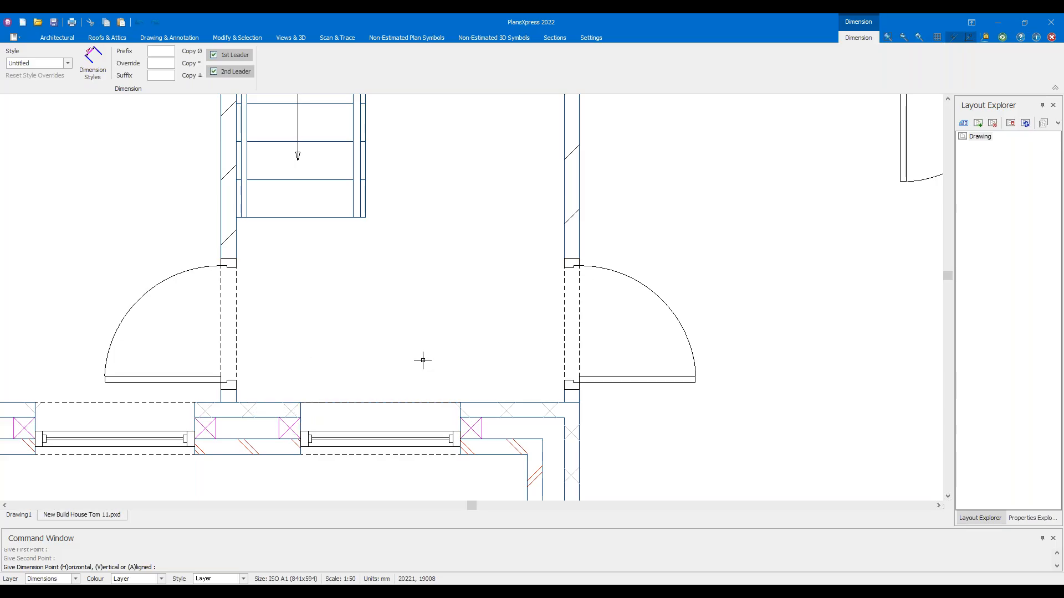
scroll(423, 361, "down", 3)
scroll(410, 357, "down", 3)
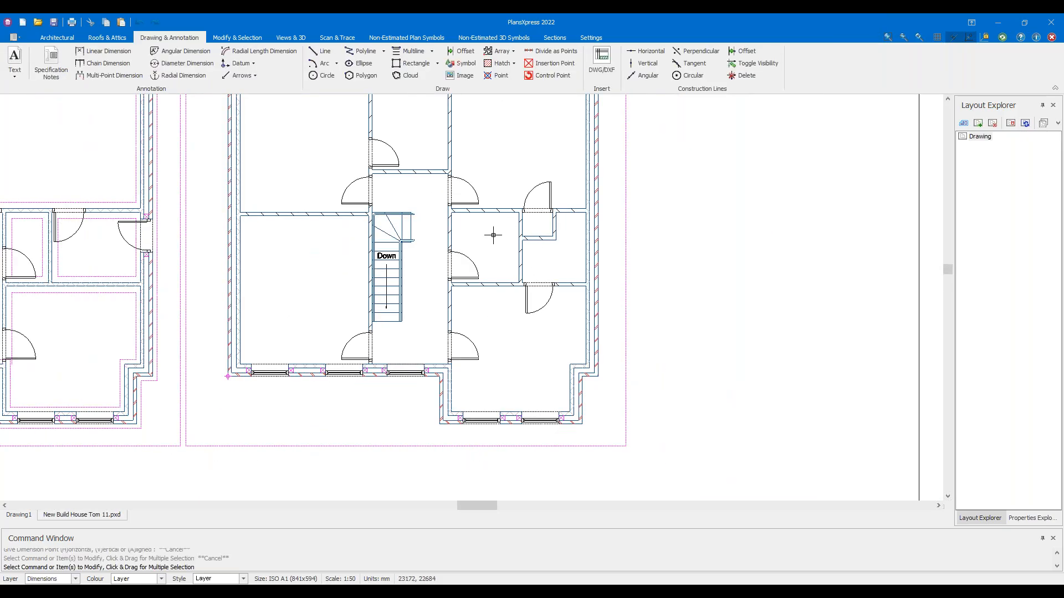
middle_click_drag(514, 214, 615, 301)
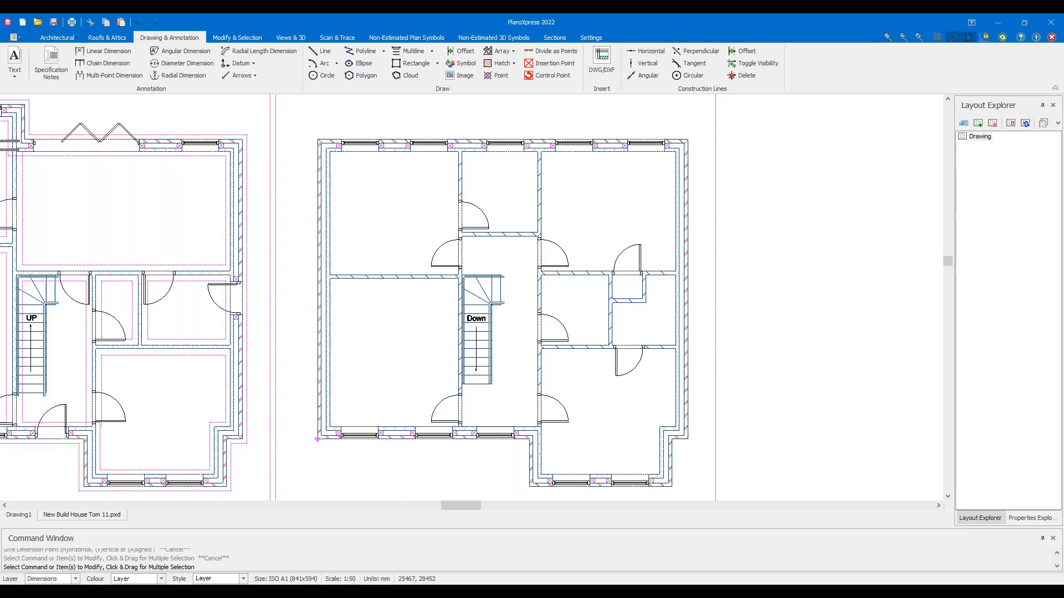
Save the house drawing as a new file, changing the version number from 11 to 12
left_click(238, 38)
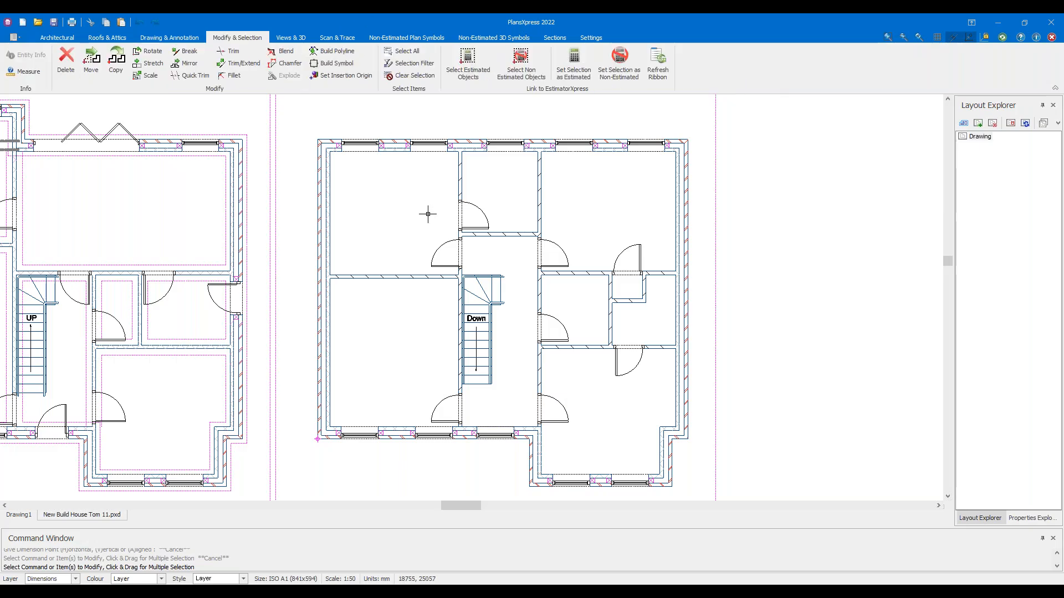
middle_click_drag(428, 214, 466, 209)
scroll(465, 209, "down", 2)
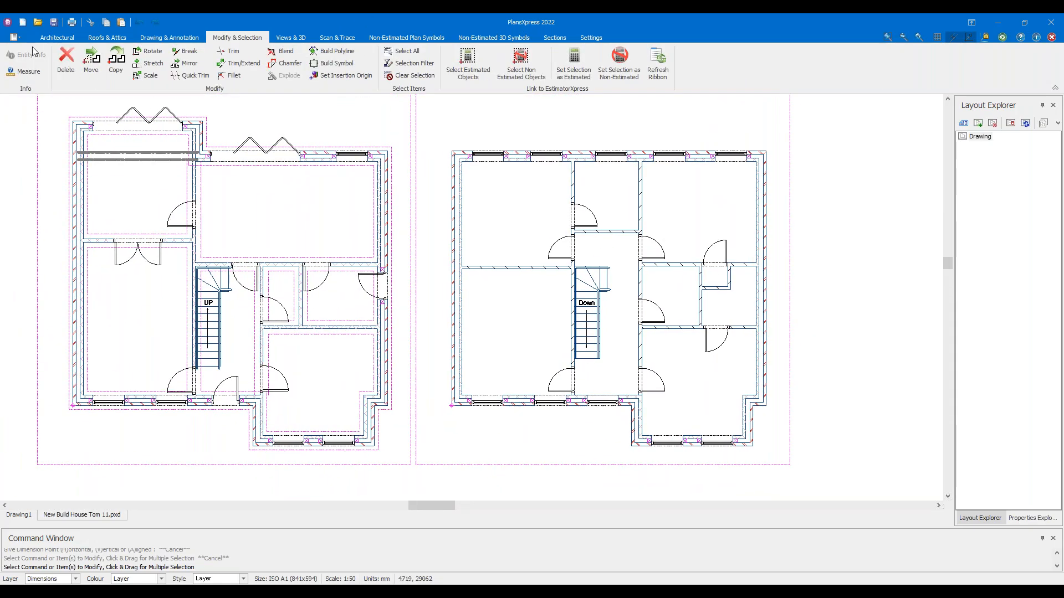
left_click(15, 37)
mouse_move(45, 104)
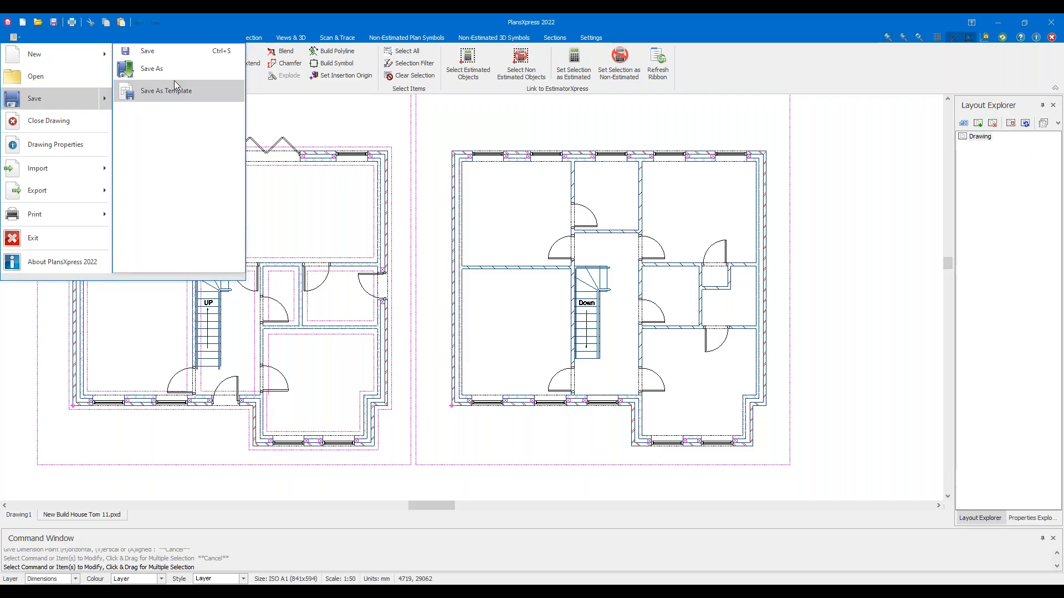
left_click(167, 70)
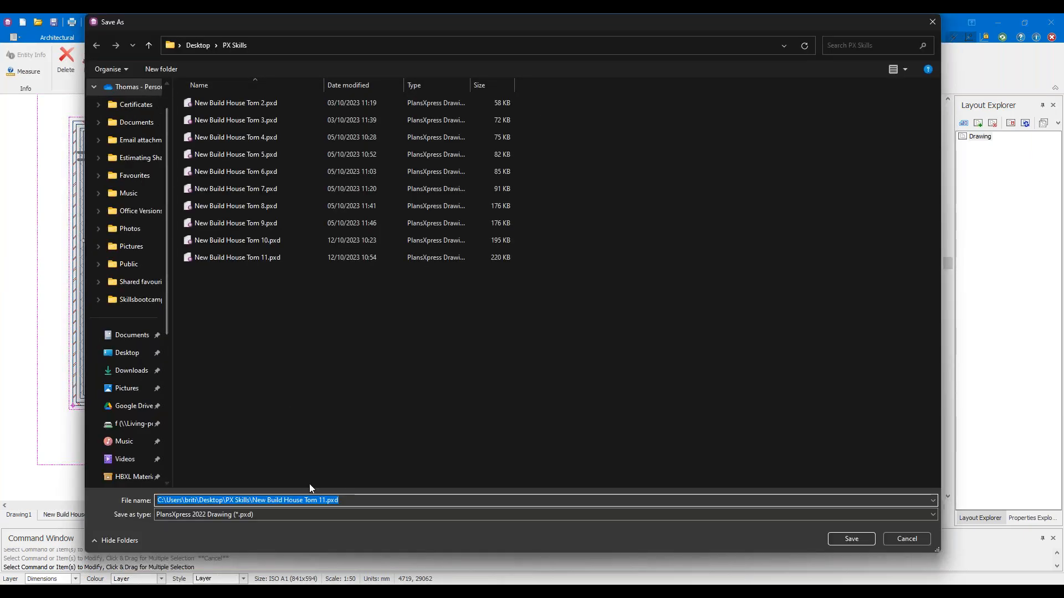
left_click(326, 499)
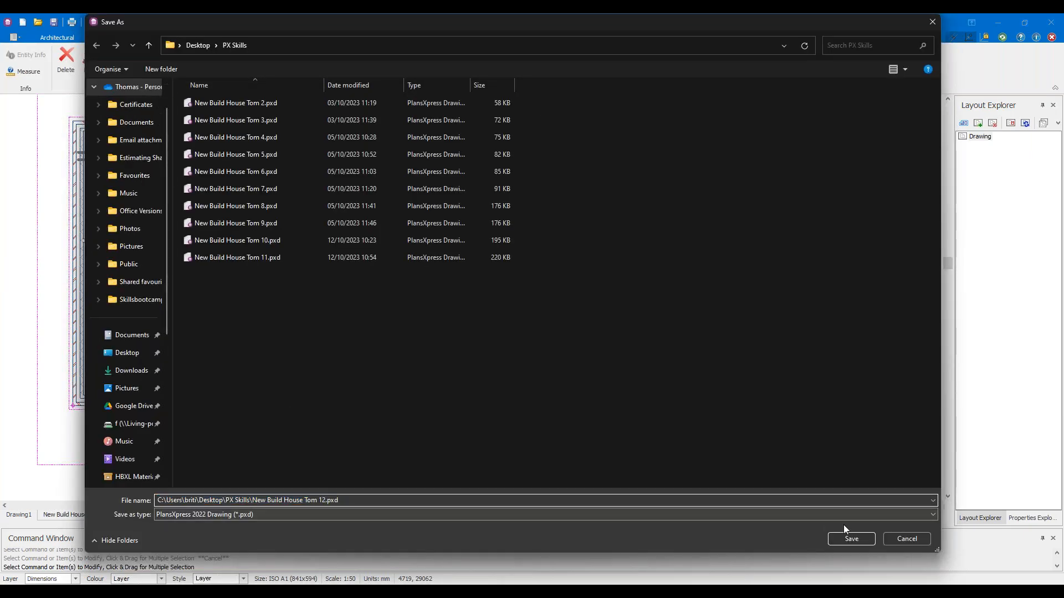
left_click(864, 539)
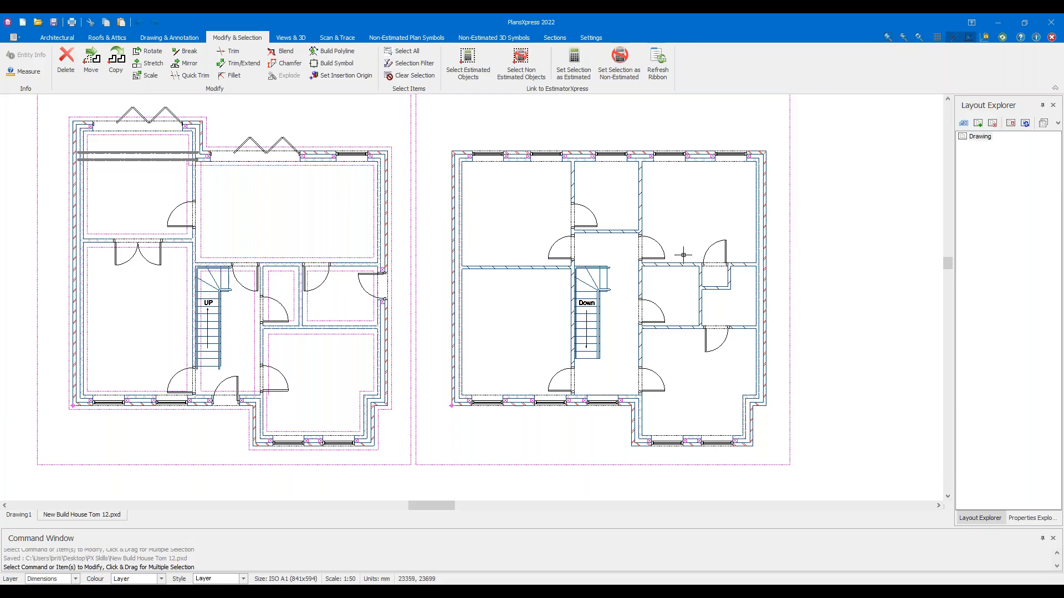
Centre the ground-floor rear extension walls in view and bring up the Roofs & Attics tools
scroll(653, 285, "down", 2)
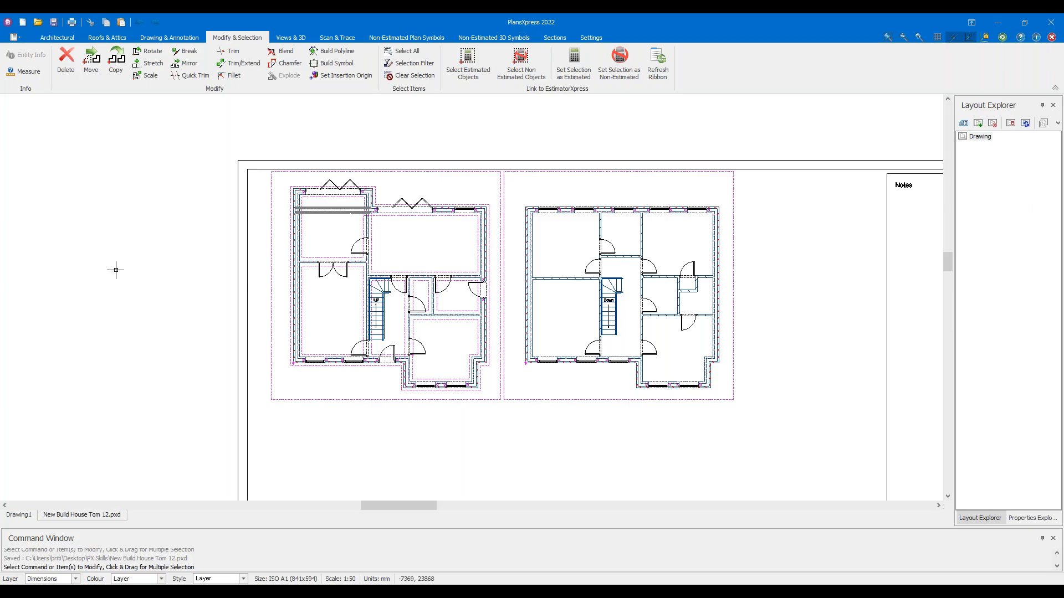
scroll(378, 122, "up", 5)
middle_click_drag(349, 278, 327, 307)
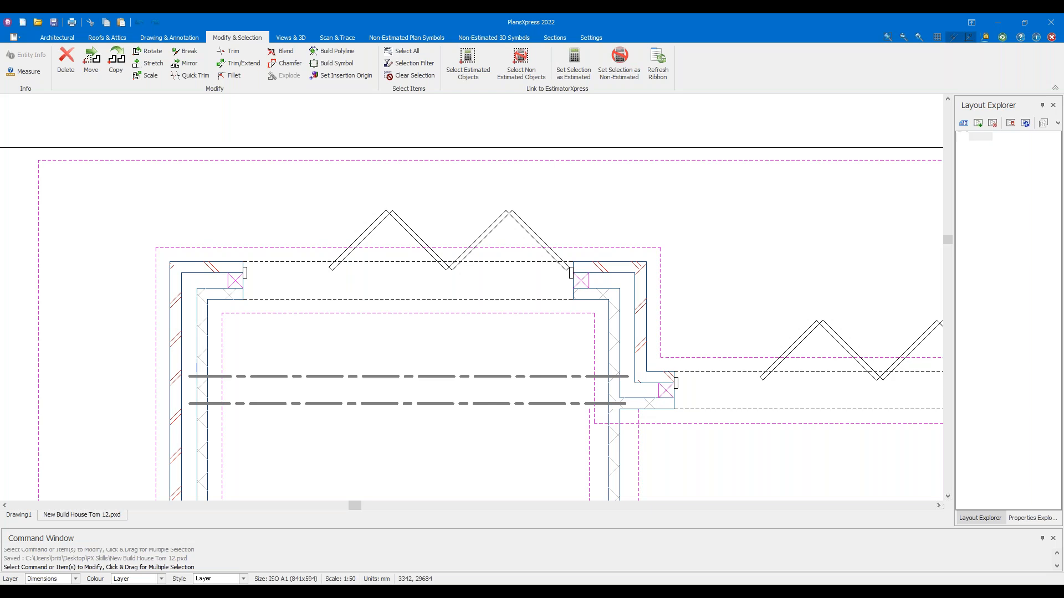
scroll(482, 312, "up", 1)
middle_click_drag(482, 312, 476, 262)
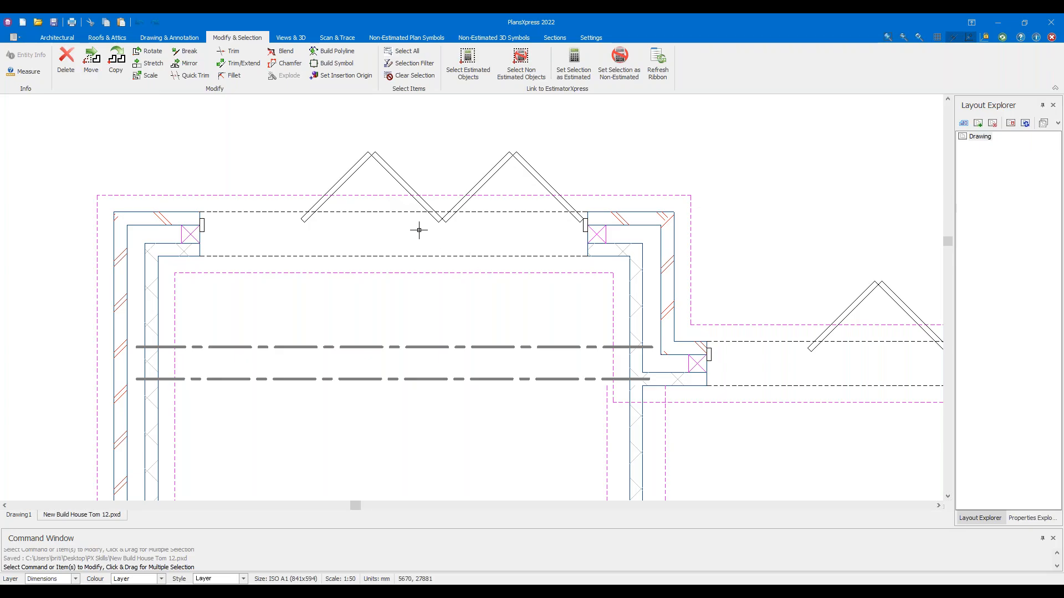
left_click(123, 37)
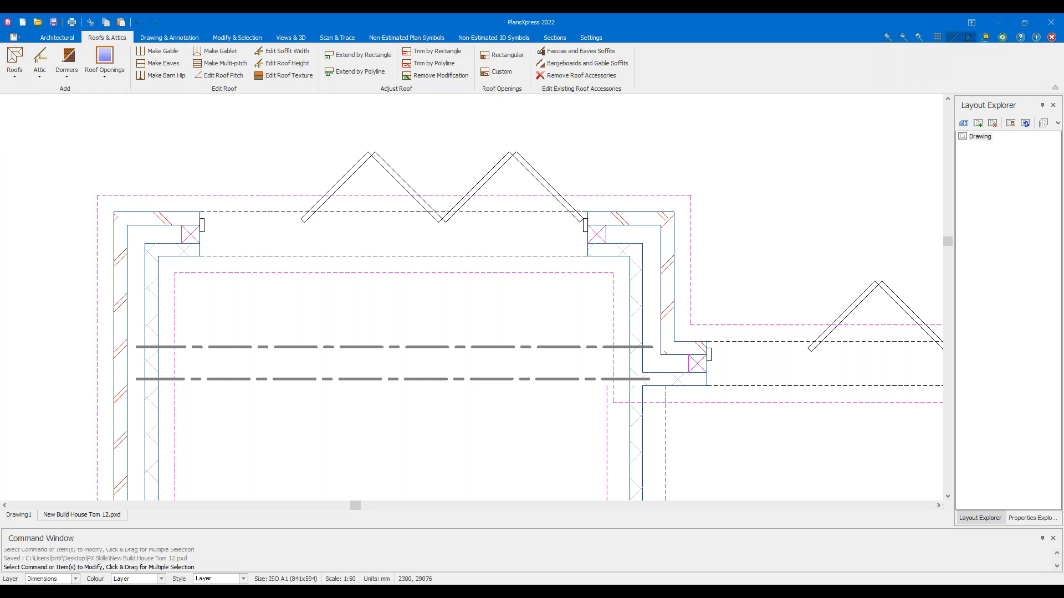
Start a Typical 30 Degree Cut Roof from Roofs > Tiled Cut Roof
left_click(7, 81)
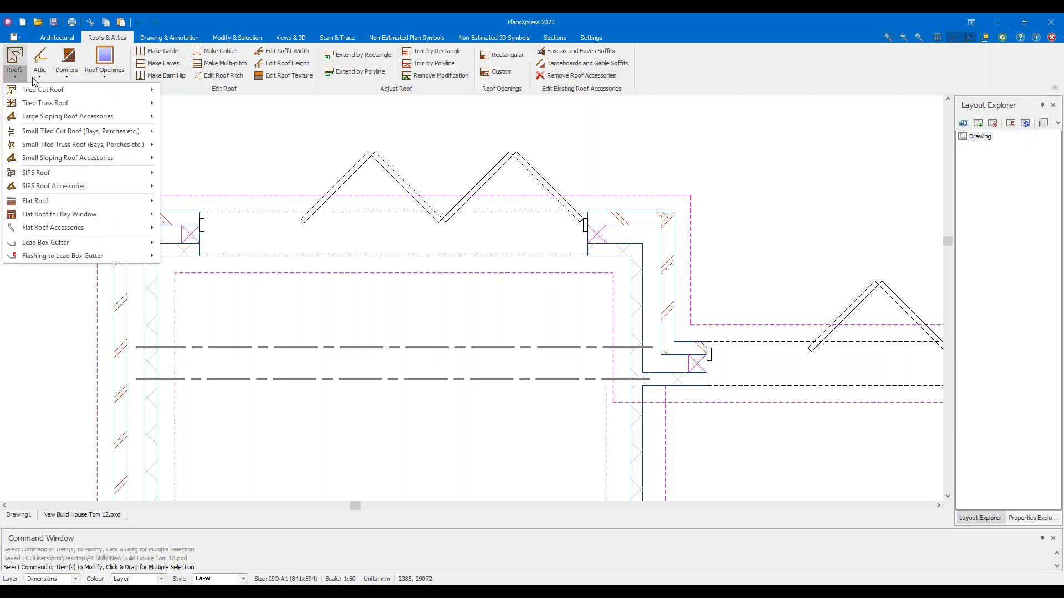
mouse_move(35, 93)
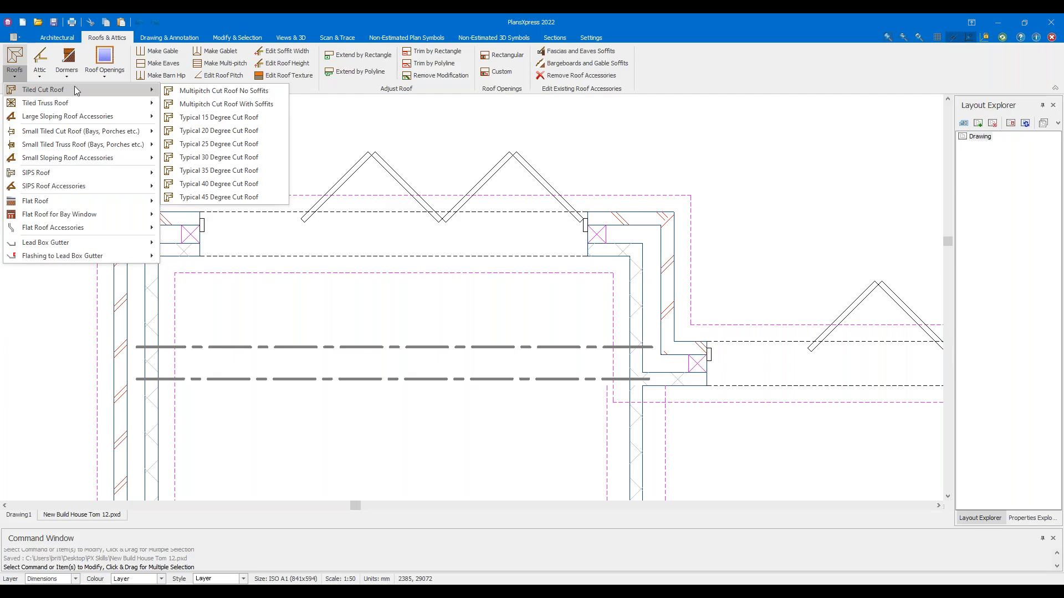
left_click(230, 158)
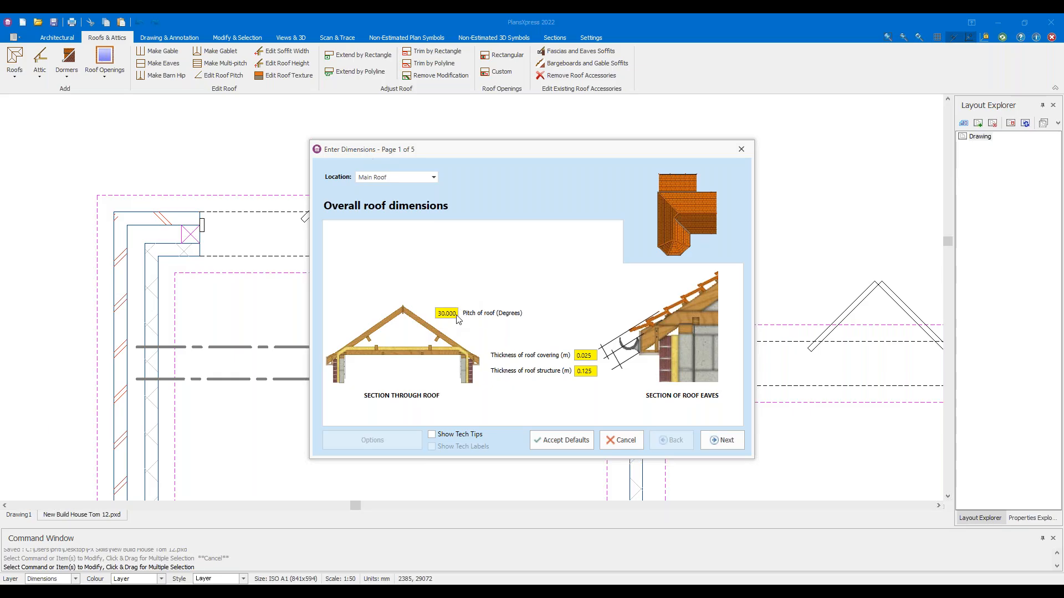
Change the roof structure thickness to 0.15 m, then view the timber and roof strap details
left_click(589, 371)
key("BackSpace")
left_click(721, 440)
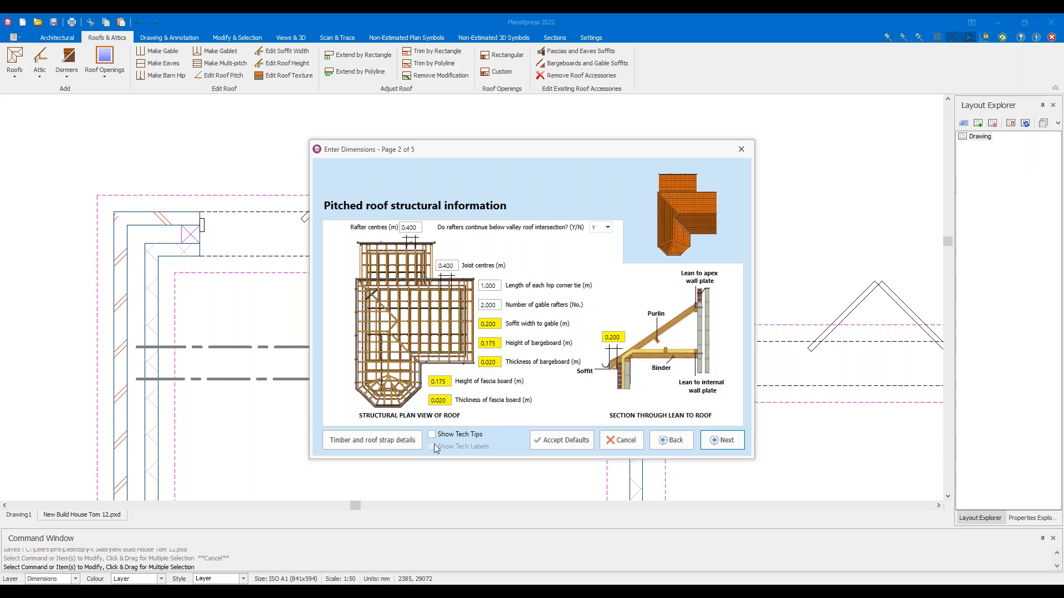
left_click(390, 441)
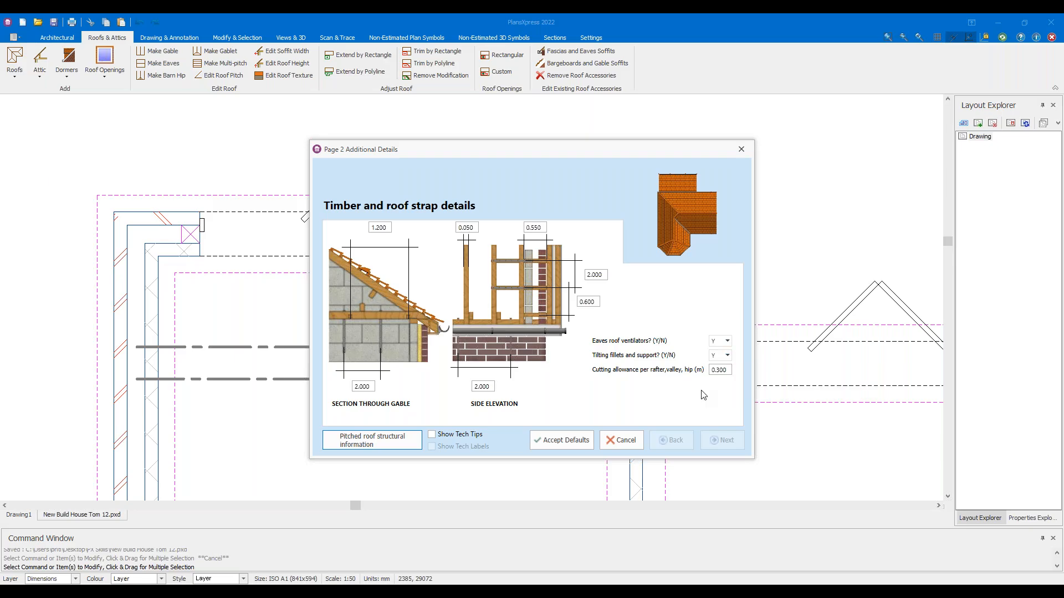
Return to the pitched roof structural page, then advance through flat/gablet settings to page 4 of 5
left_click(403, 445)
left_click(732, 446)
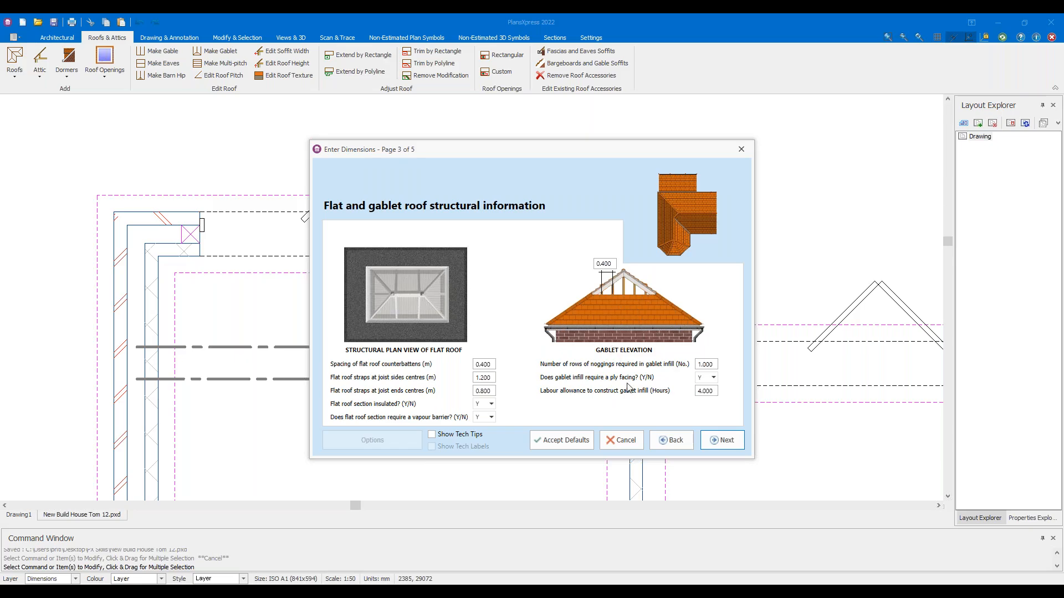
left_click(730, 441)
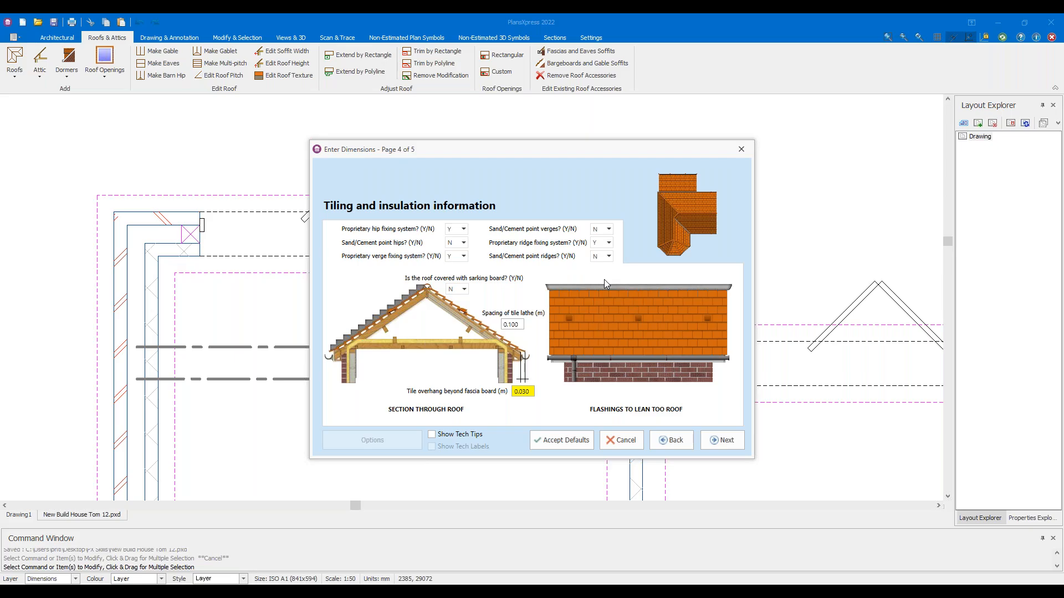
Check the tile lathe spacing value, then advance to page 5 of 5, Roof finishes
left_click(512, 326)
left_click(719, 440)
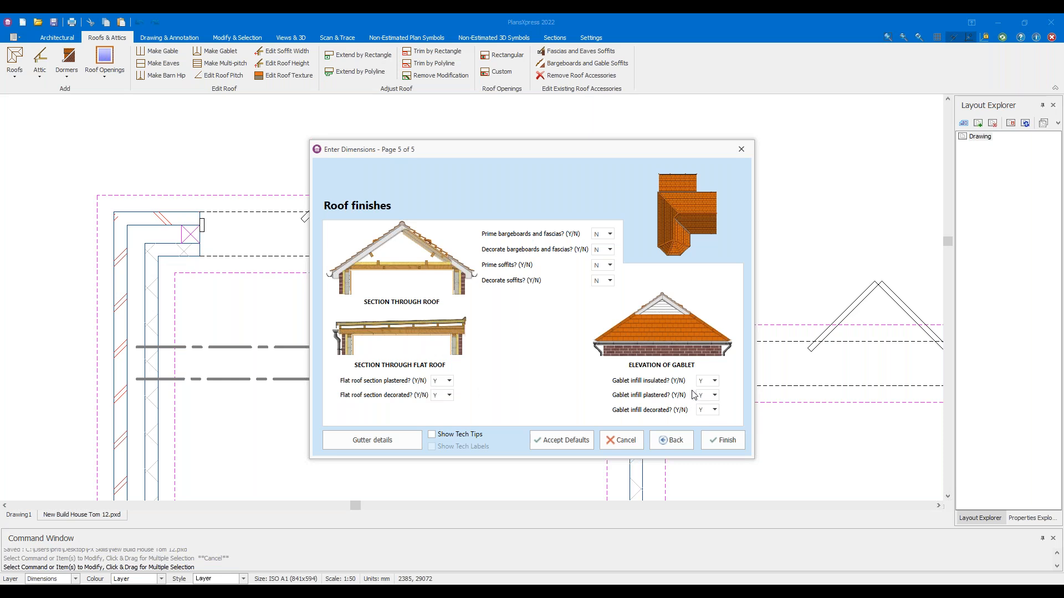
Enter 0 for the gutter clip fixing centres and finish the cut-roof settings
left_click(390, 441)
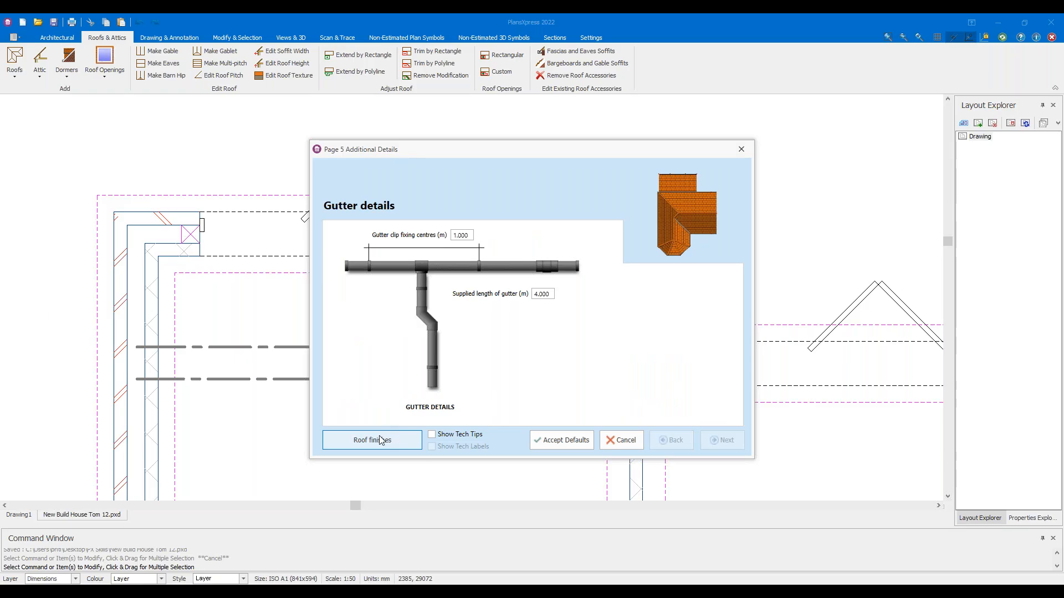
left_click(380, 440)
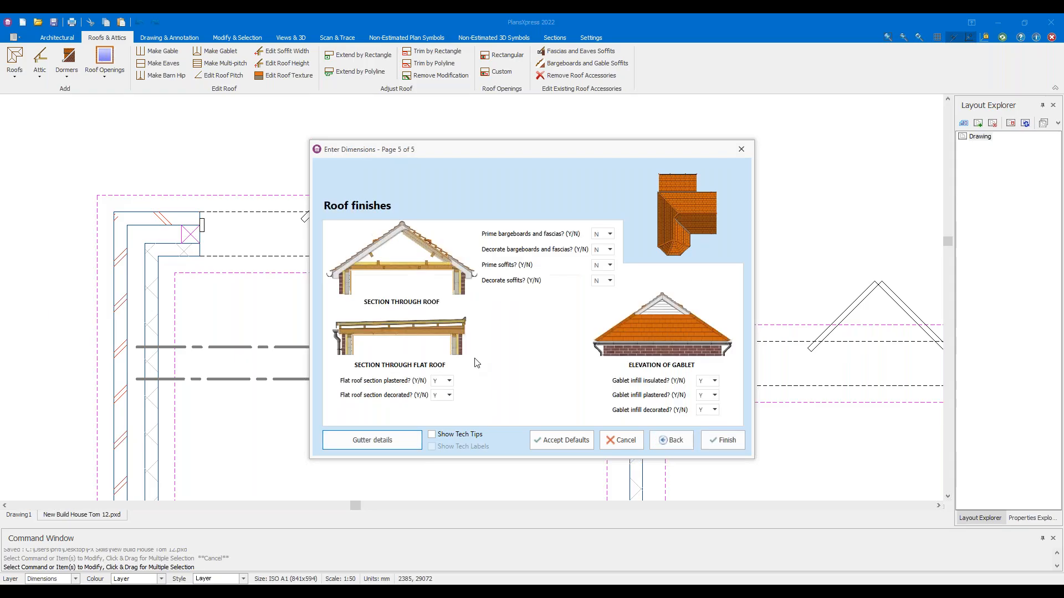
left_click(383, 439)
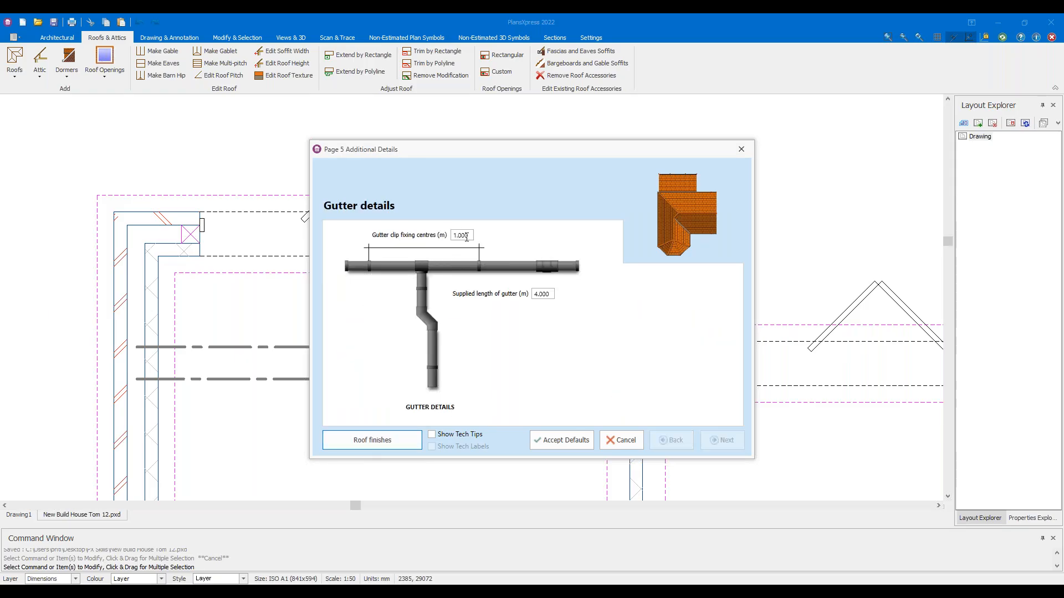
left_click(466, 235)
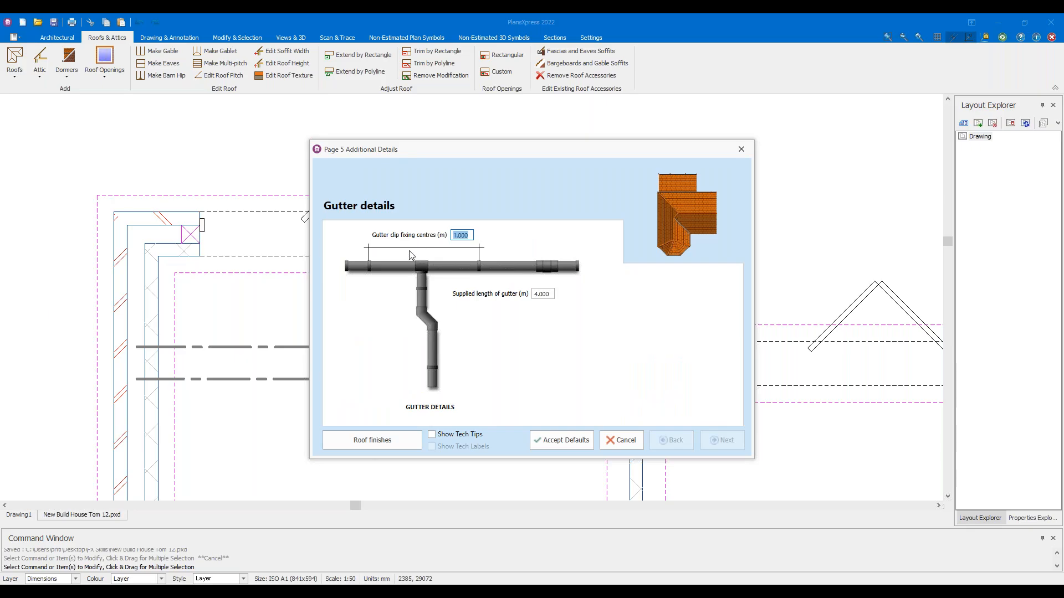
type("0")
left_click(385, 440)
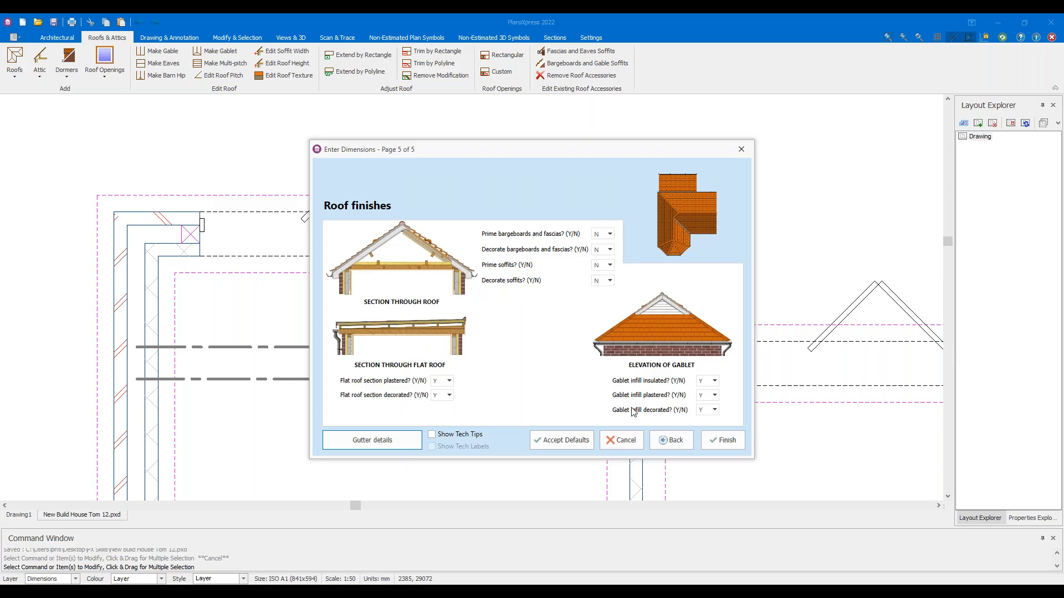
left_click(714, 442)
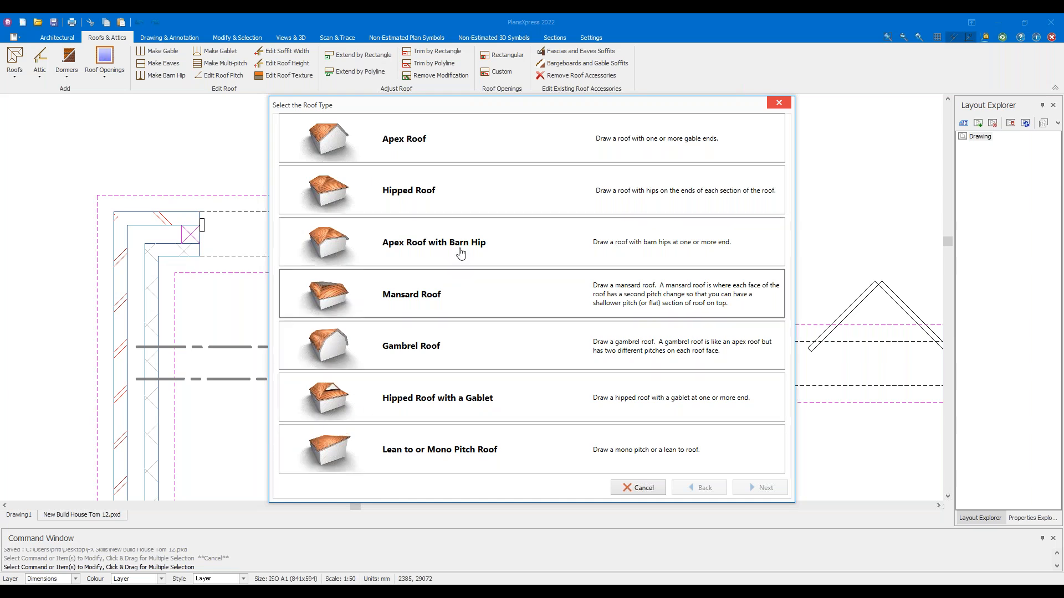
Choose a Lean to or Mono Pitch Roof drawn as a rectangular section
left_click(449, 464)
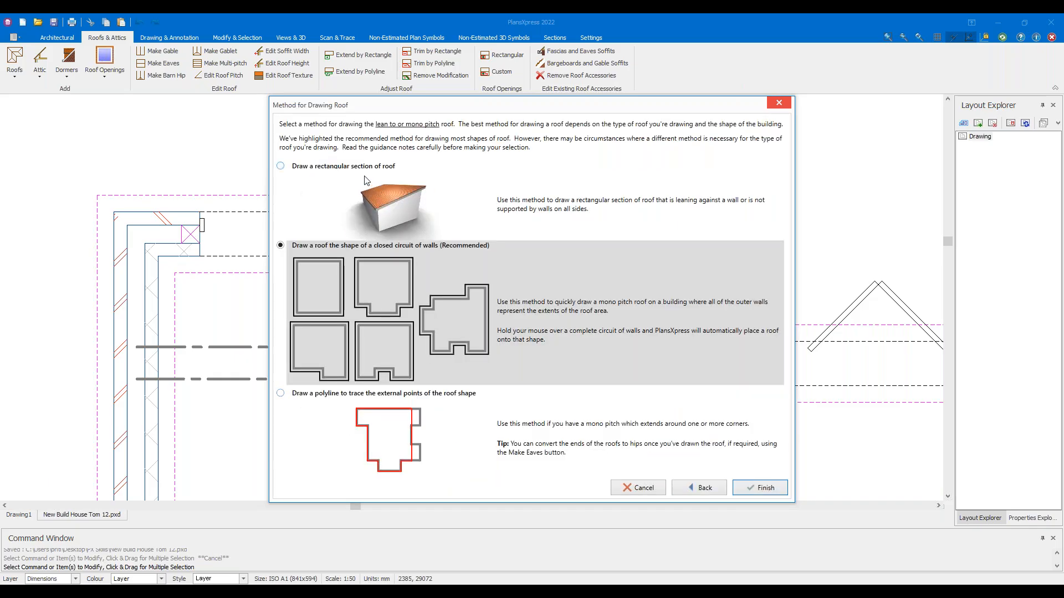
left_click(366, 180)
left_click(765, 488)
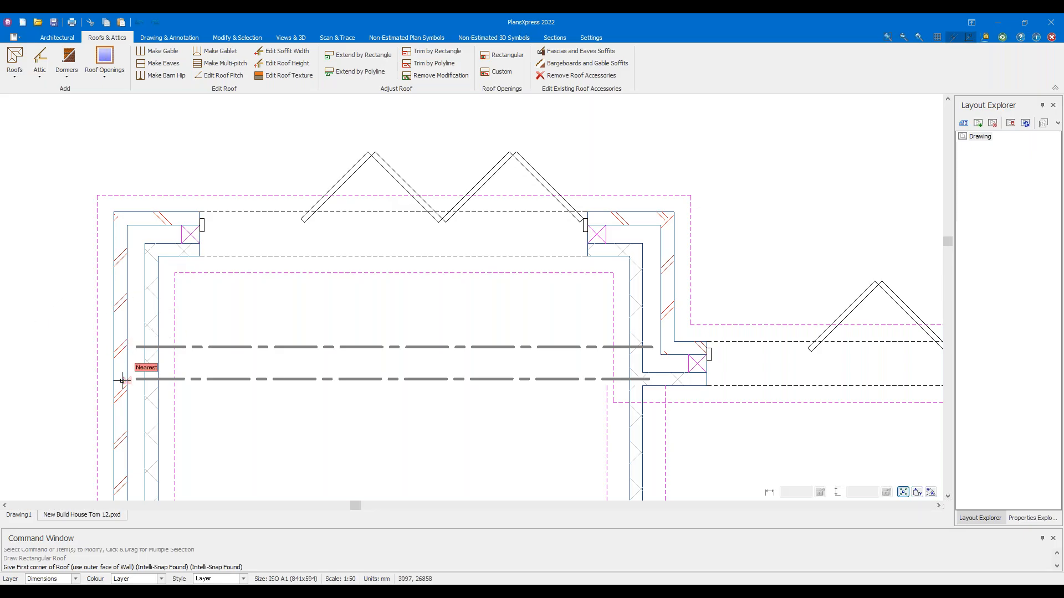
Pick the roof corners from the top-left outer wall corner to the rear extension junction
left_click(111, 210)
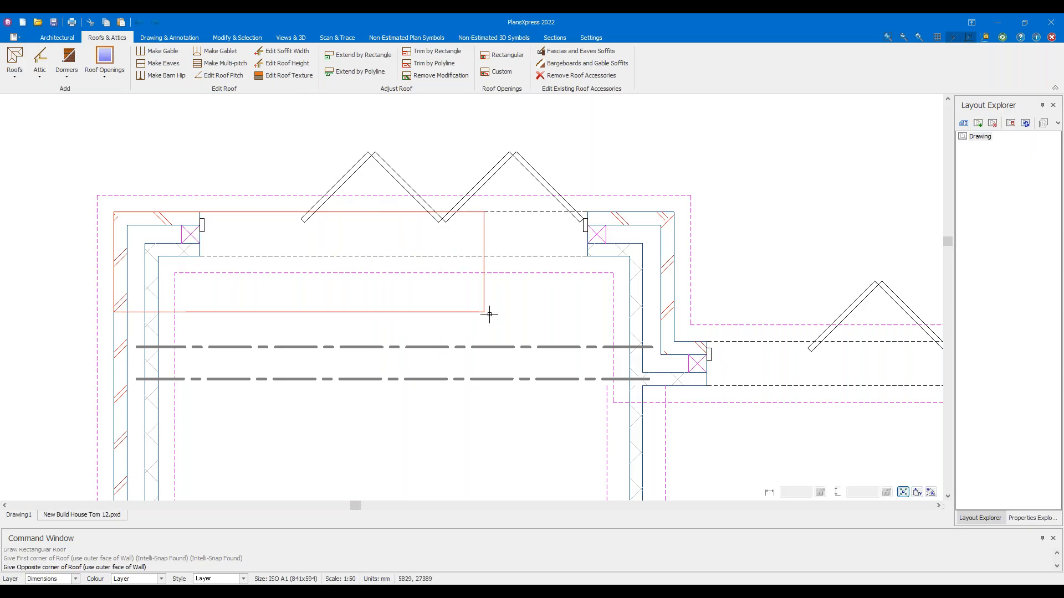
left_click(683, 337)
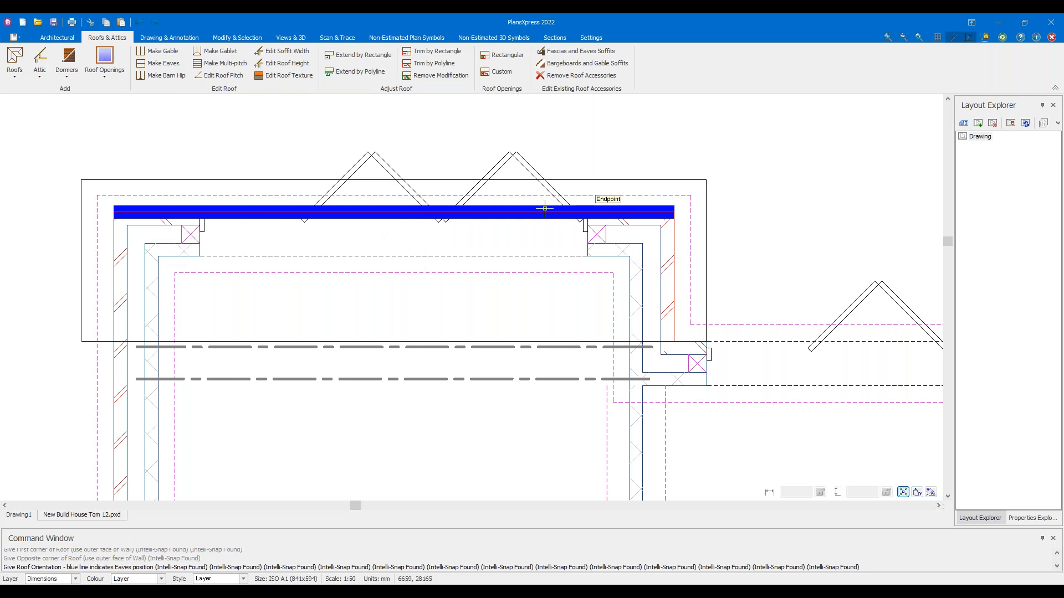
Set the eaves along the top wall and finish the tiled cut roof with no additional items
left_click(464, 211)
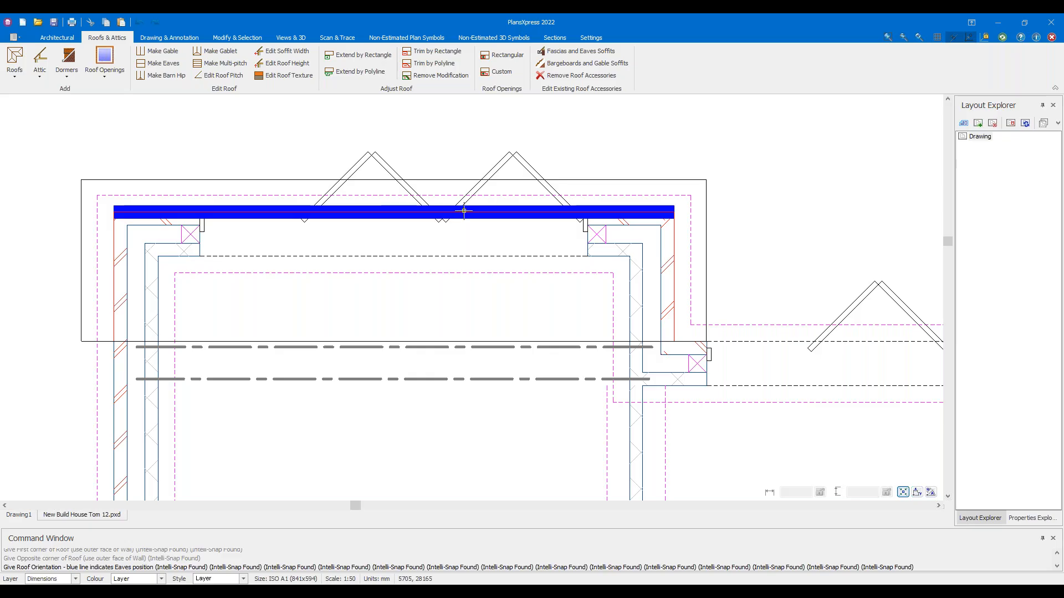
left_click_drag(437, 69, 591, 86)
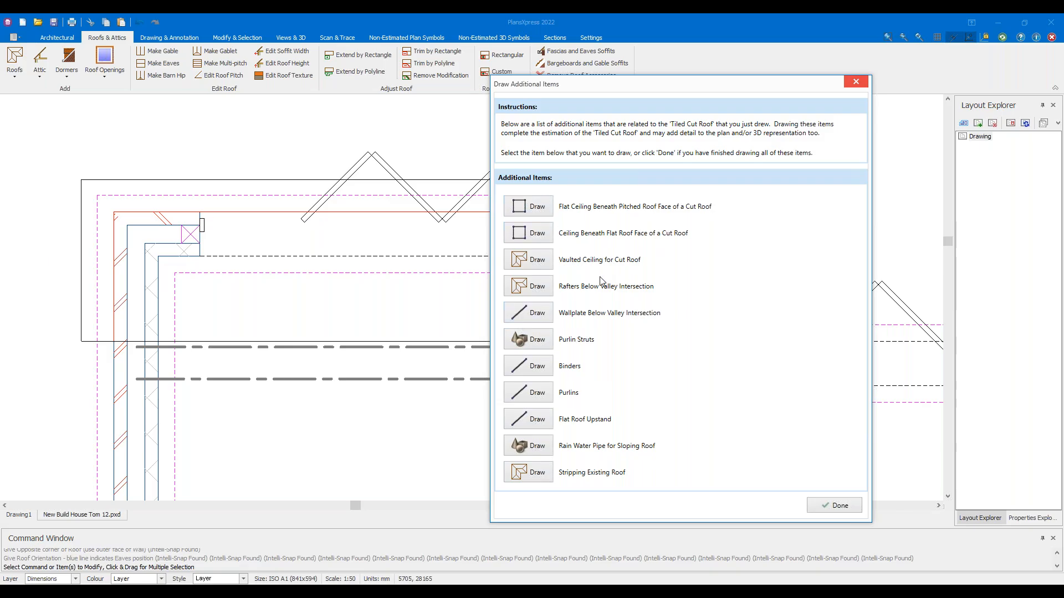
left_click(832, 511)
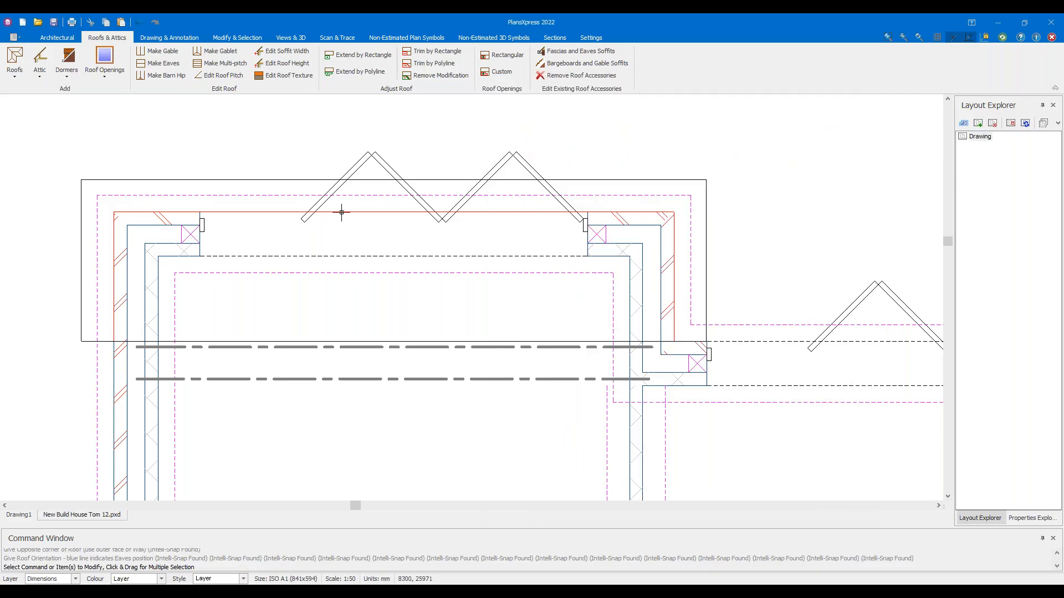
Browse the roof types list and close it unchanged, then select and deselect the new roof
left_click(15, 75)
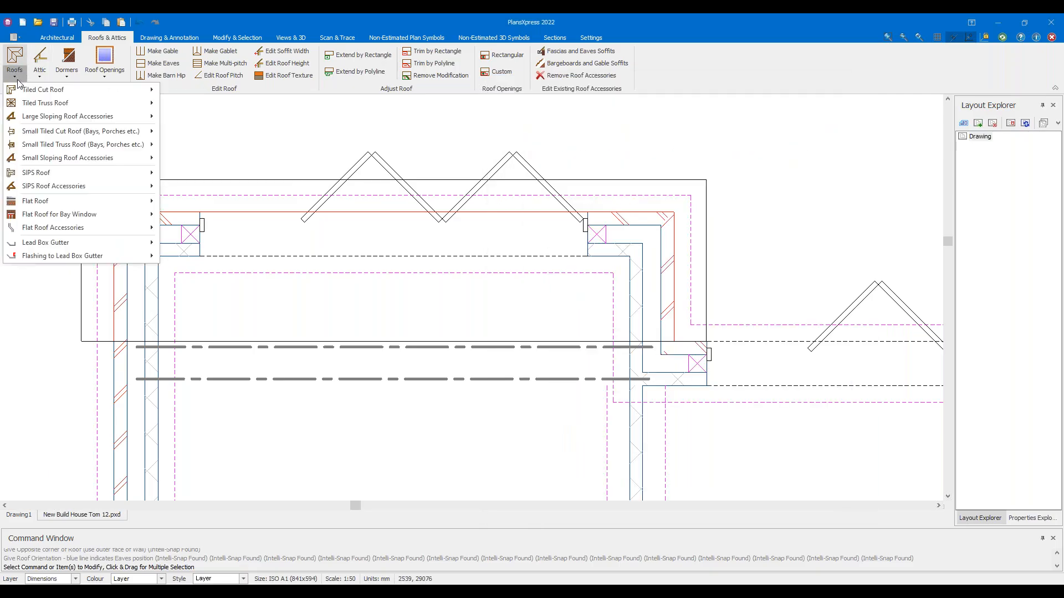
mouse_move(31, 118)
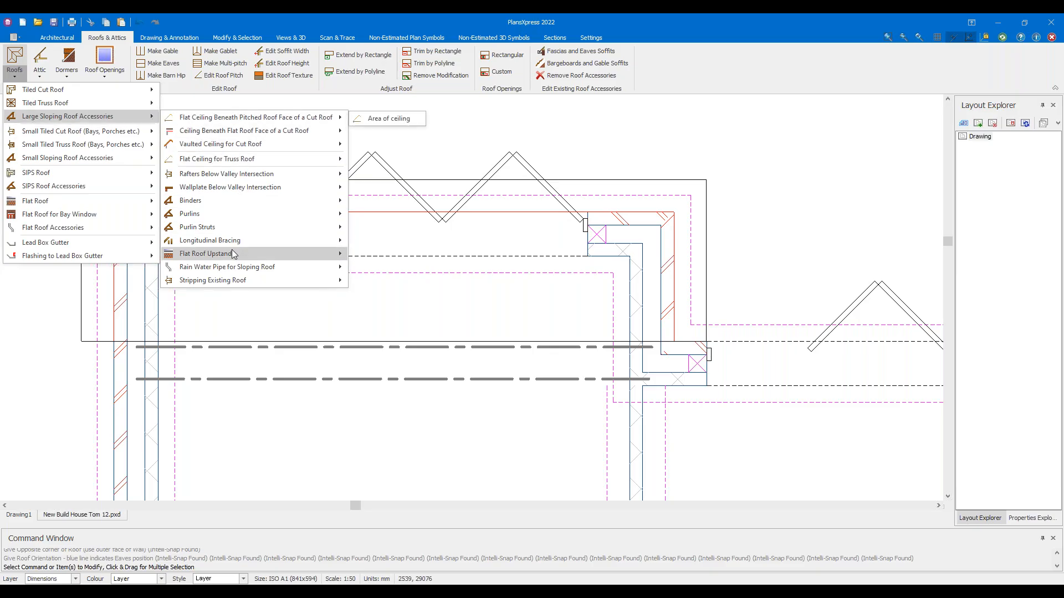
left_click(396, 313)
left_click_drag(291, 191, 266, 172)
left_click(307, 325)
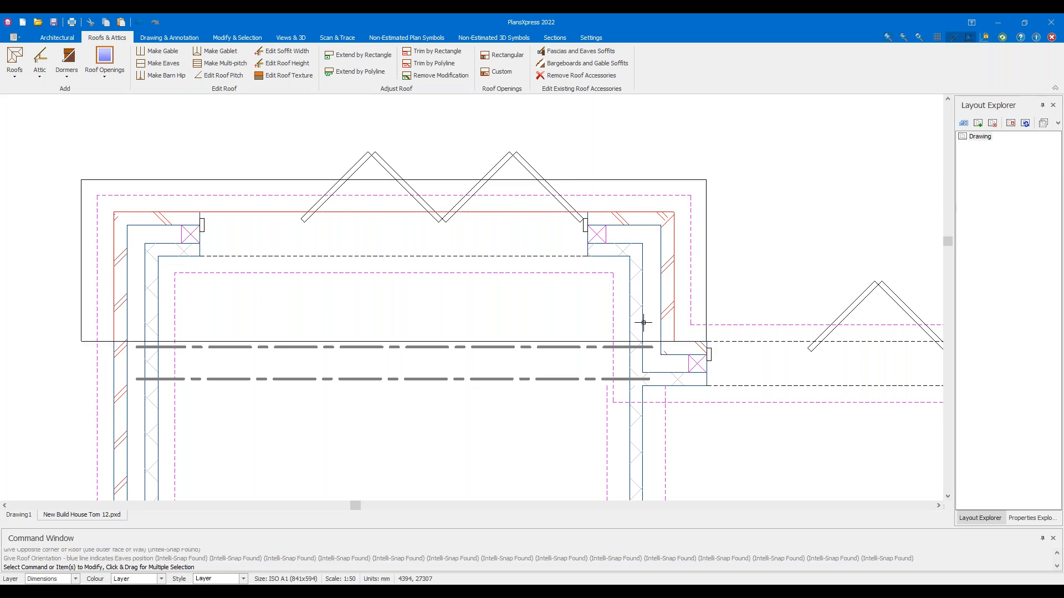
Select a wall and then the new roof on the plan to check them, clearing each selection
scroll(643, 323, "down", 3)
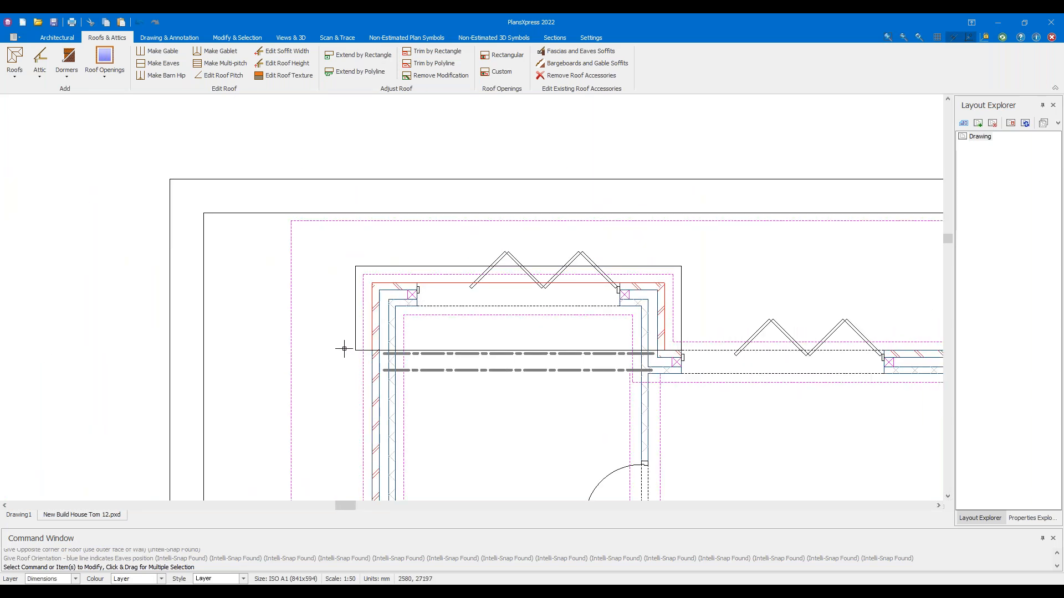
left_click_drag(344, 351, 796, 384)
scroll(482, 417, "up", 5)
key("Escape")
scroll(198, 255, "up", 3)
left_click_drag(309, 273, 217, 233)
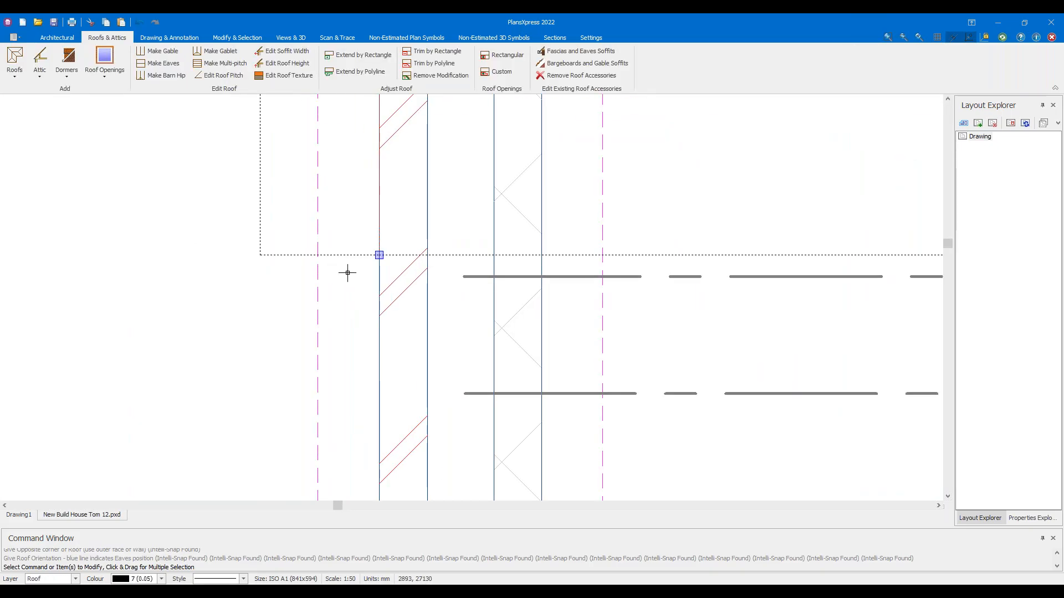
key("Escape")
Open the 3D preview and orbit it to show the tiled lean-to roof against the brick wall
left_click(286, 37)
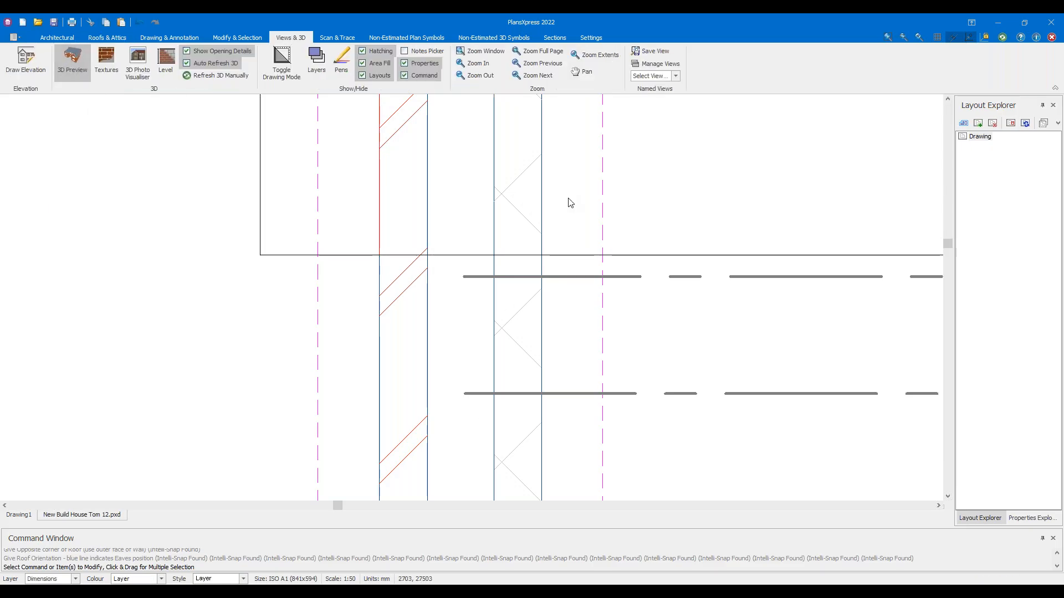
mouse_move(562, 273)
left_mouse_down()
mouse_move(828, 285)
mouse_move(813, 310)
mouse_move(716, 315)
mouse_move(560, 288)
left_mouse_up()
scroll(812, 310, "up", 3)
scroll(561, 288, "up", 1)
scroll(238, 261, "down", 5)
middle_click_drag(345, 250, 195, 249)
scroll(544, 301, "down", 3)
left_click_drag(556, 300, 679, 306)
scroll(674, 308, "up", 2)
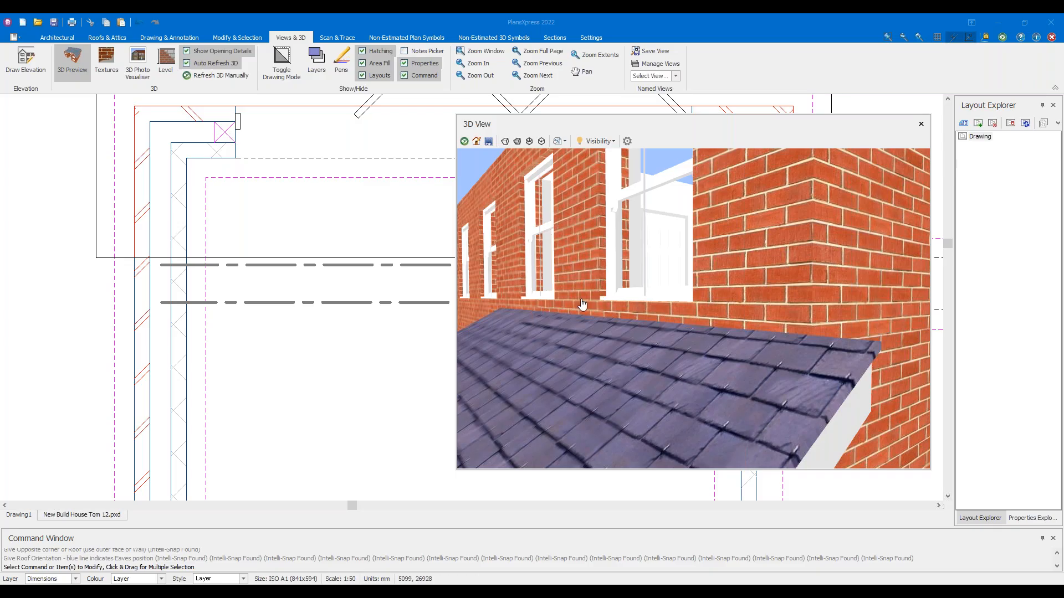
Orbit the 3D view around the rear extension's lean-to roof, then close it and return to Roofs & Attics tools
left_click(72, 59)
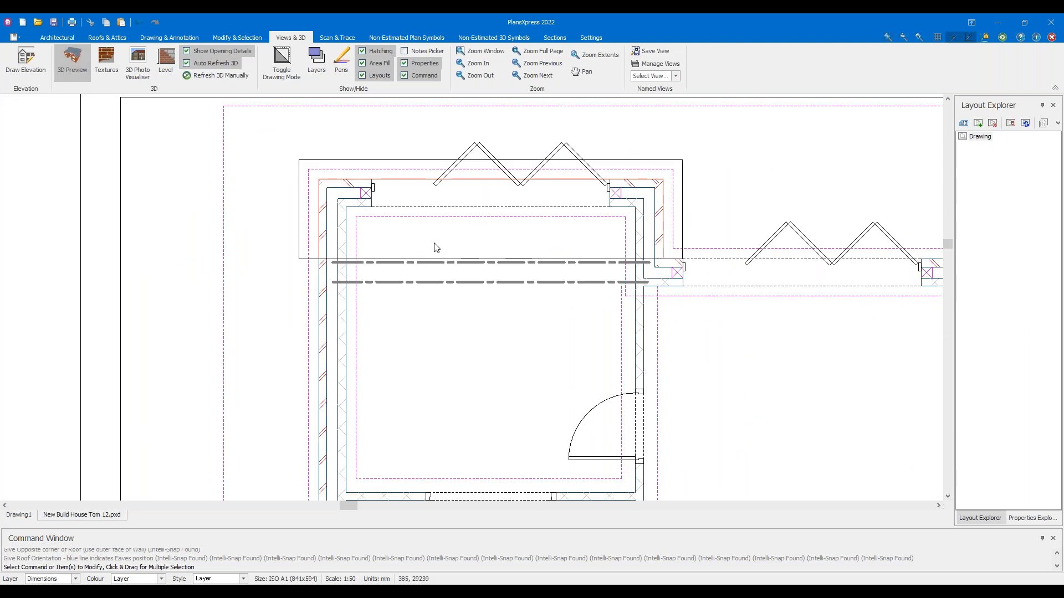
left_click_drag(626, 332, 683, 364)
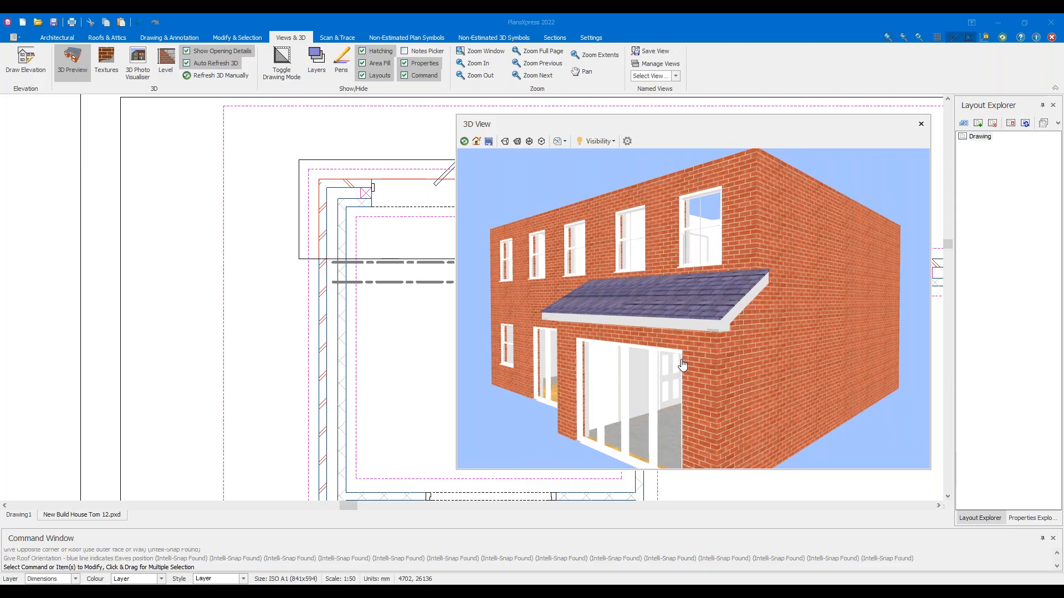
left_click_drag(800, 357, 779, 353)
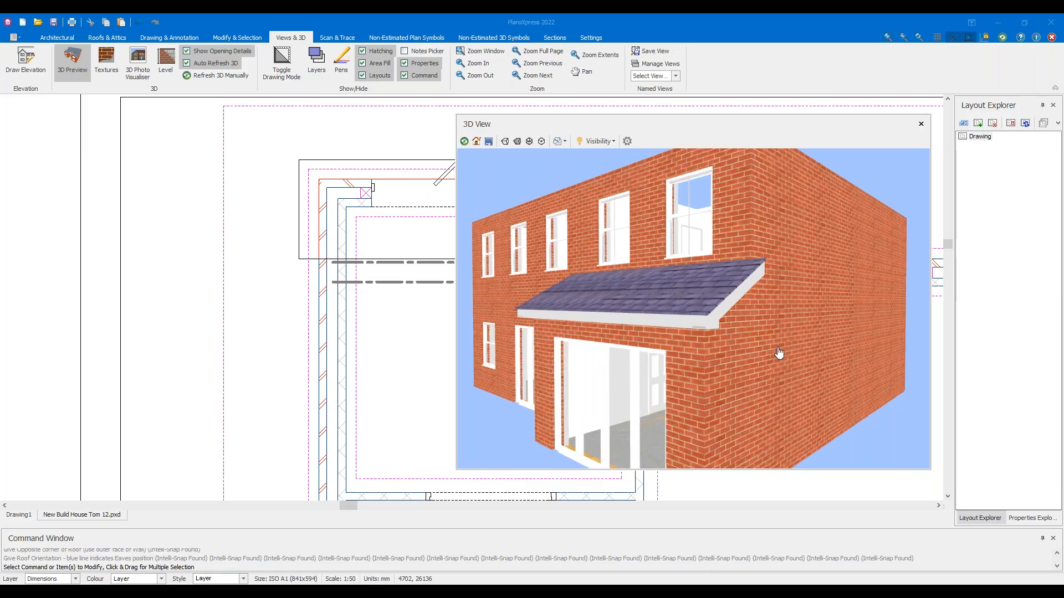
scroll(644, 403, "up", 4)
middle_click_drag(646, 382, 673, 349)
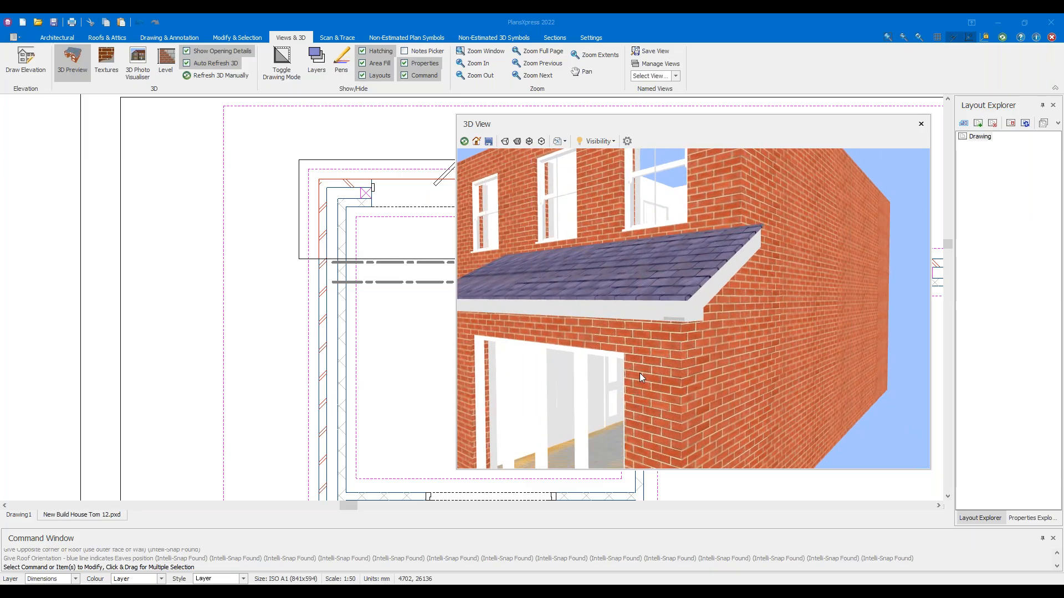
scroll(671, 348, "down", 1)
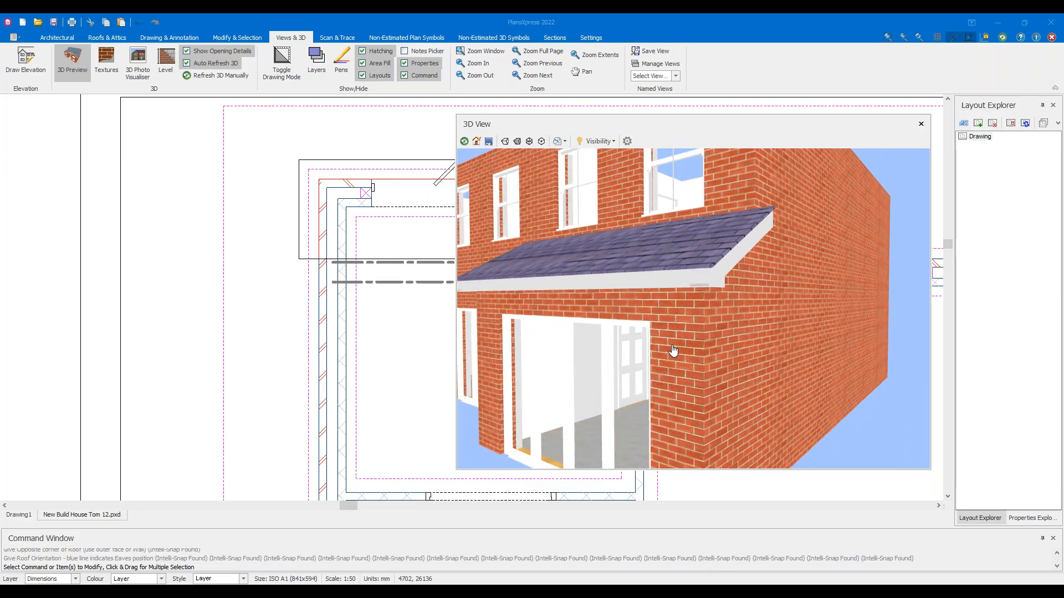
scroll(673, 349, "down", 2)
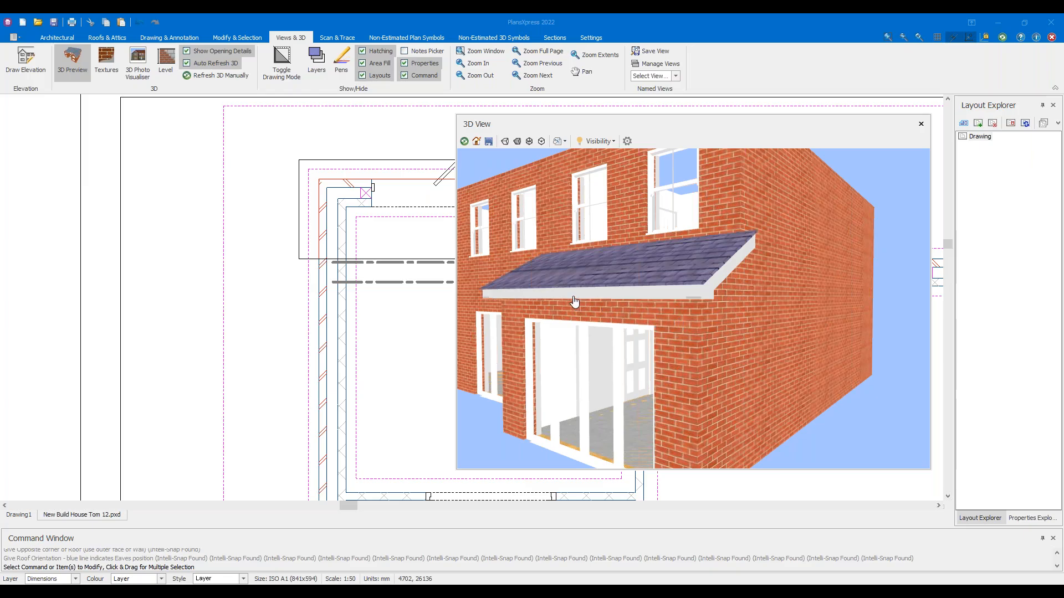
left_click_drag(655, 271, 678, 285)
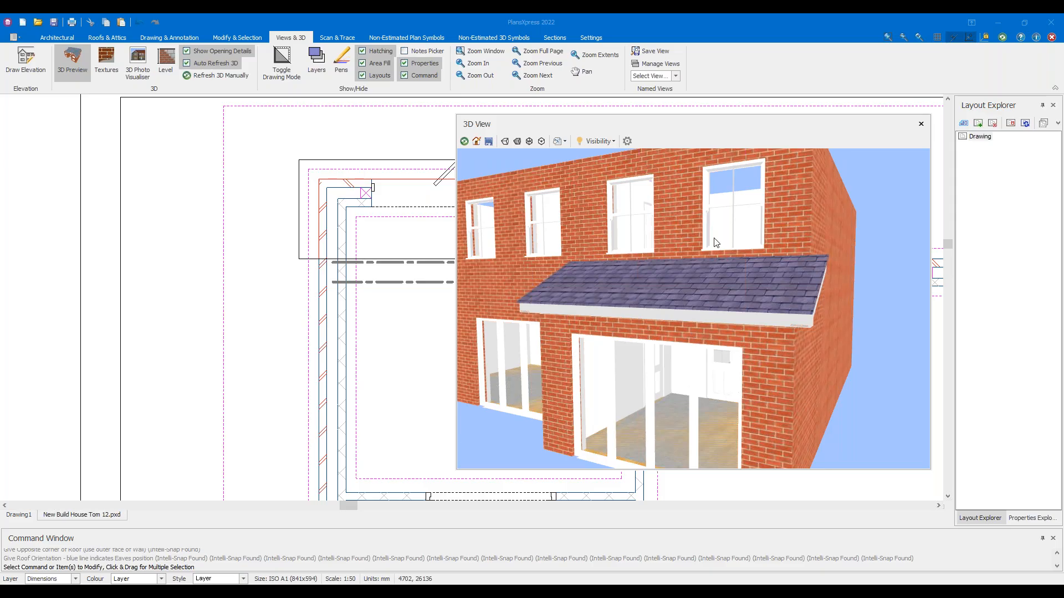
left_click(73, 60)
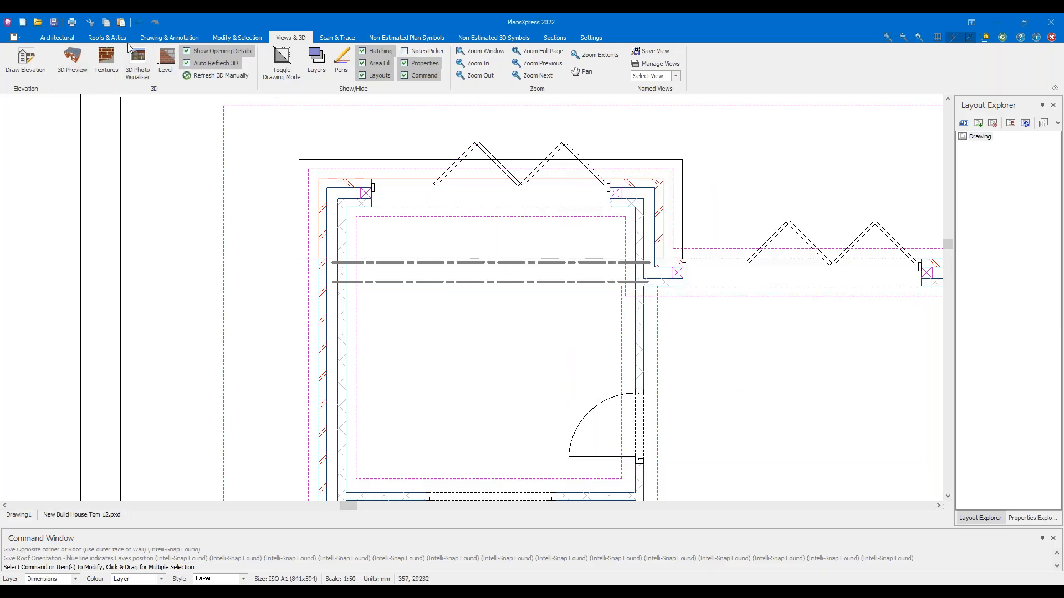
left_click(107, 38)
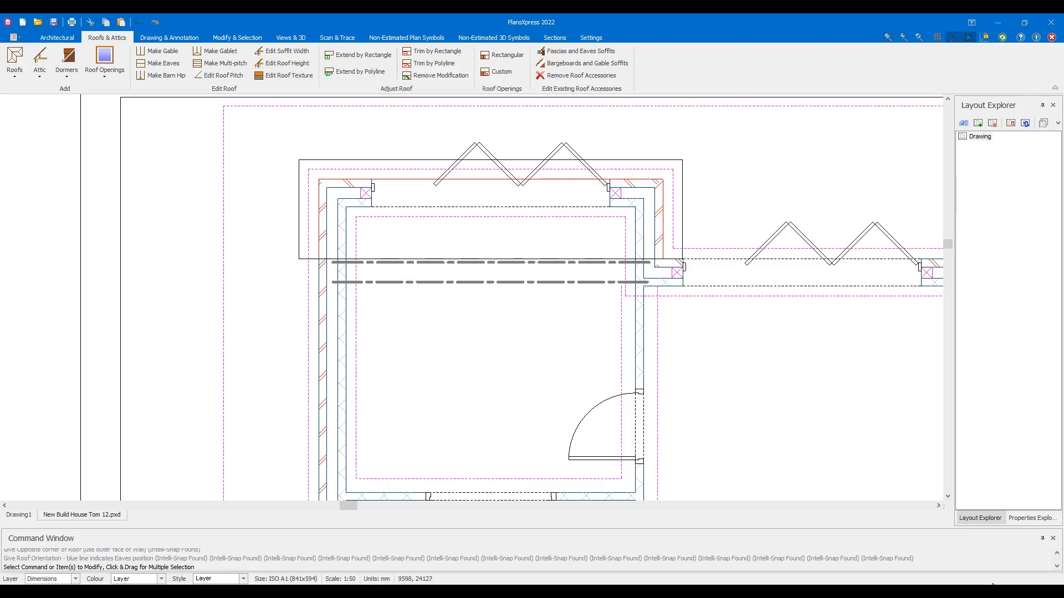
left_click(961, 589)
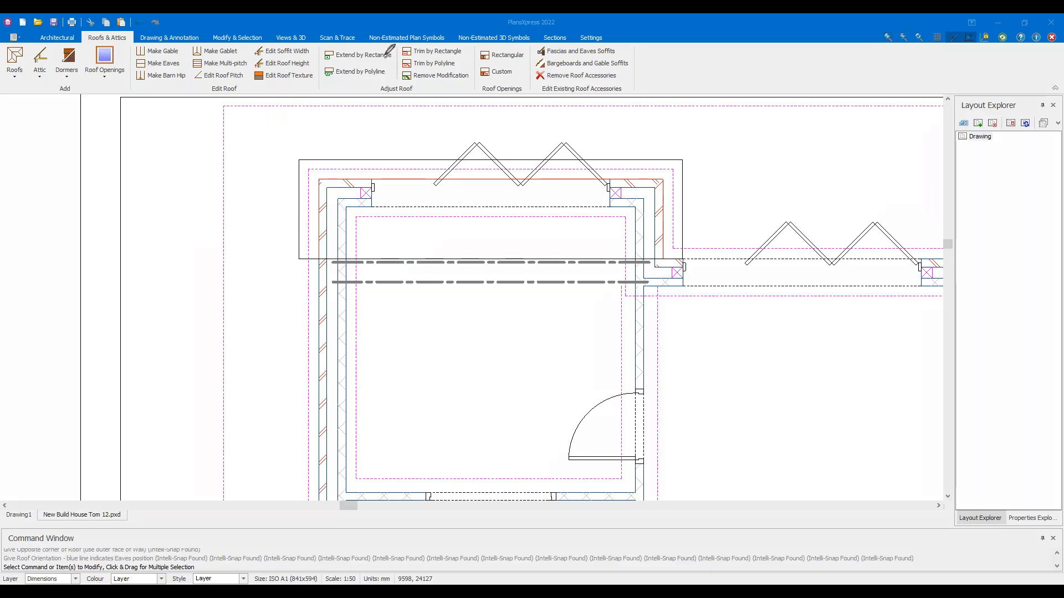
mouse_move(145, 29)
left_mouse_down()
mouse_move(94, 69)
mouse_move(368, 50)
mouse_move(96, 18)
left_mouse_up()
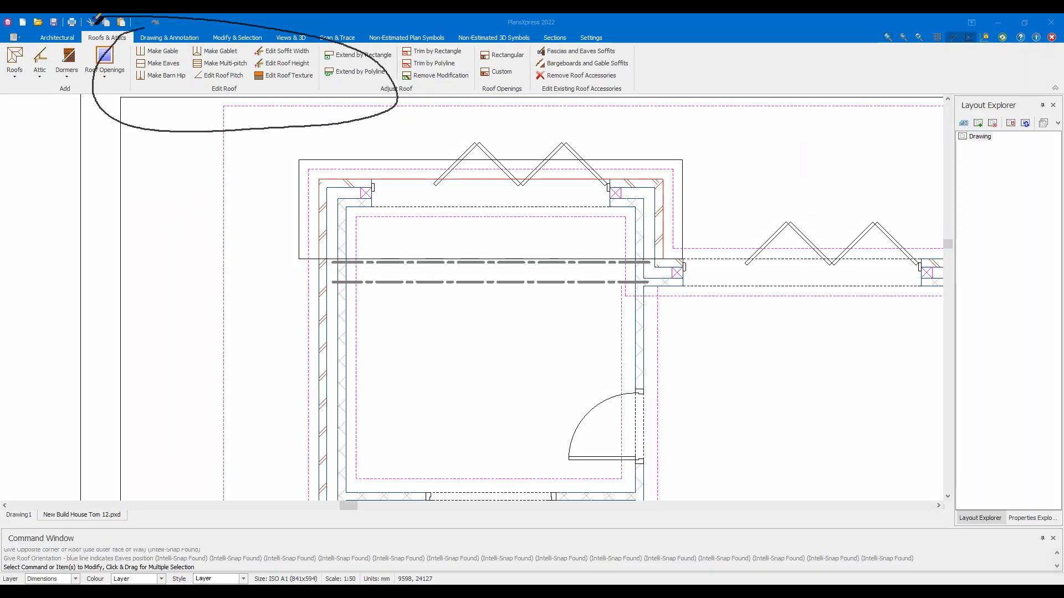
mouse_move(221, 161)
left_mouse_down()
mouse_move(226, 190)
mouse_move(216, 153)
mouse_move(181, 229)
mouse_move(252, 180)
mouse_move(258, 187)
left_mouse_up()
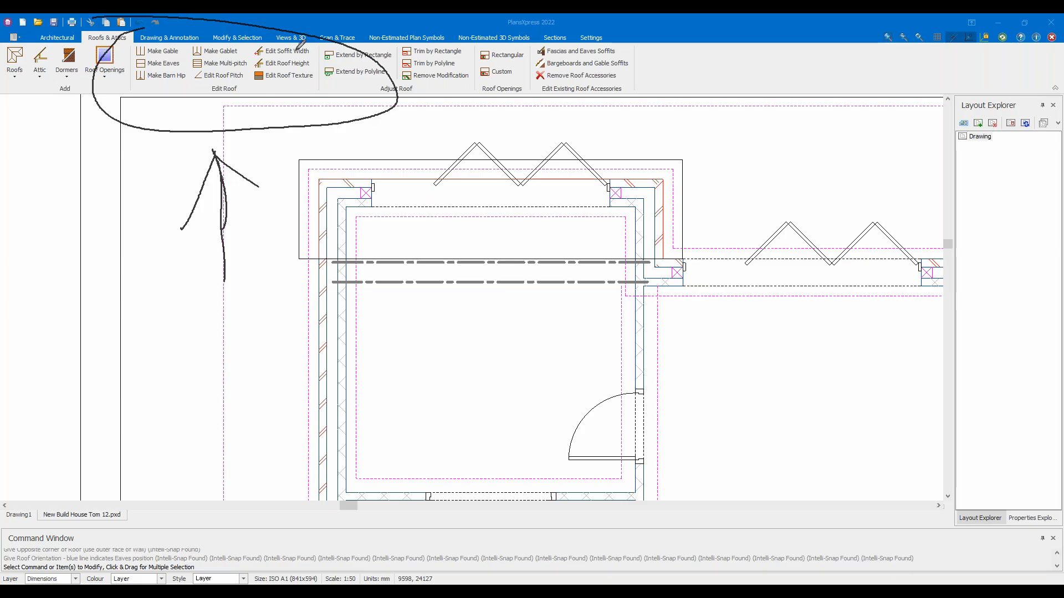
mouse_move(319, 57)
left_mouse_down()
mouse_move(281, 51)
mouse_move(308, 69)
mouse_move(275, 47)
left_mouse_up()
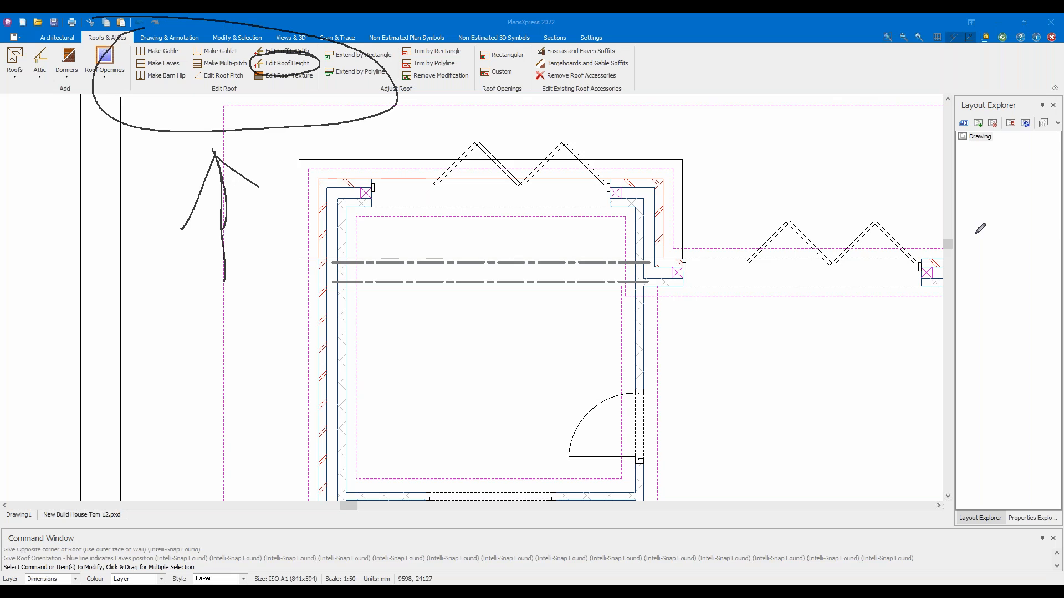
key("Escape")
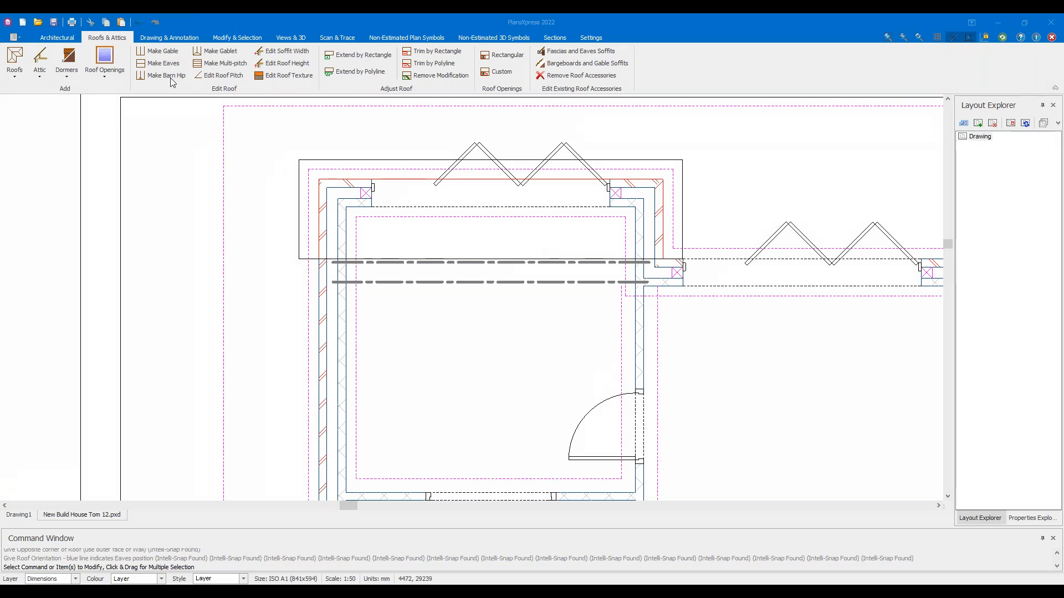
Zoom into the lean-to roof and open the Edit Roof Height settings
scroll(353, 160, "up", 2)
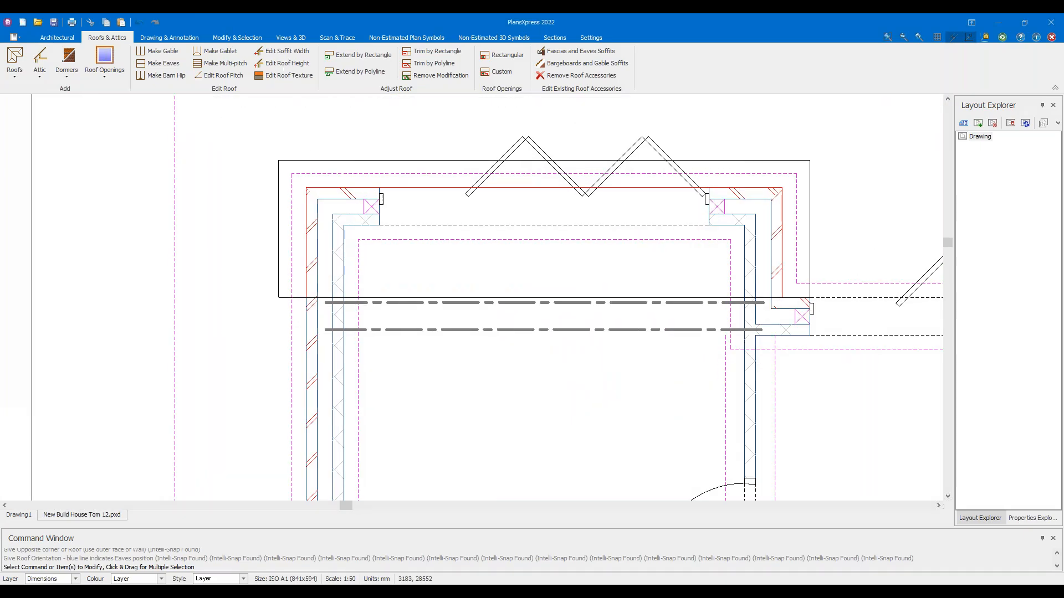
left_click(292, 65)
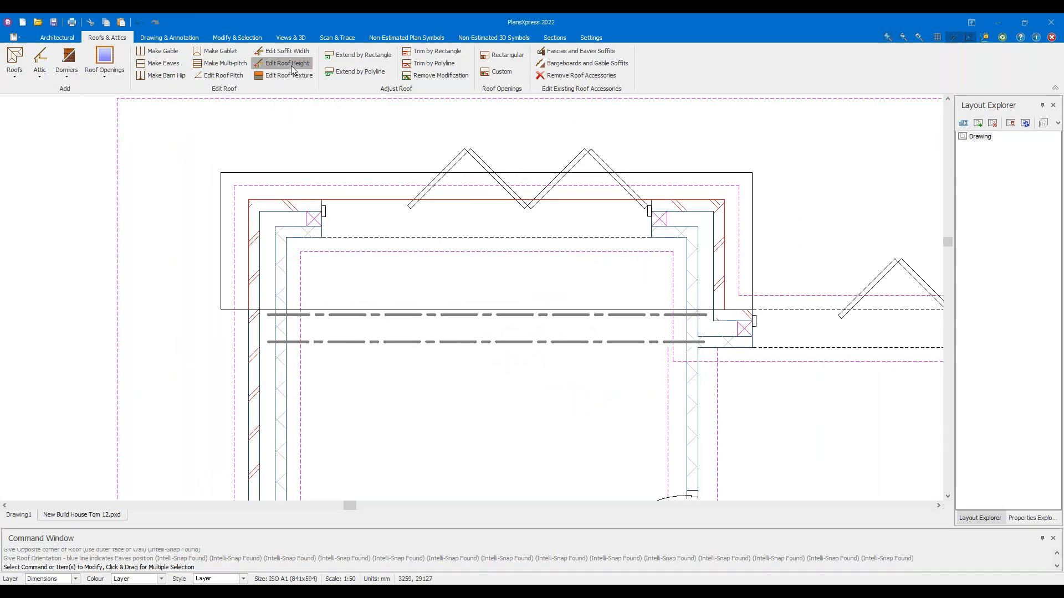
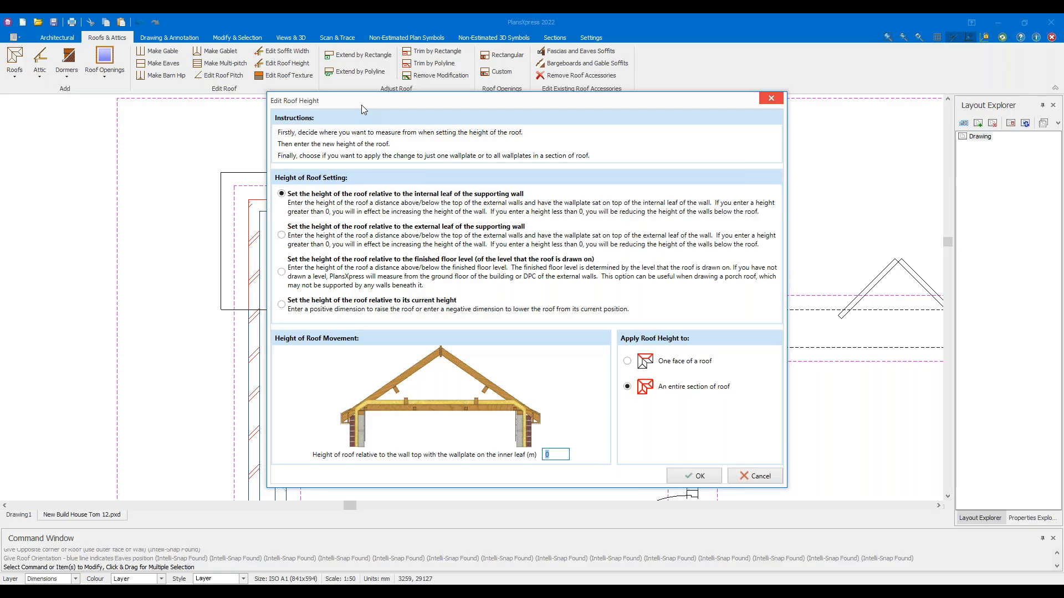
Set Edit Roof Height to a -0.225 m change relative to current height, for one roof face
left_click(309, 286)
left_click(538, 455)
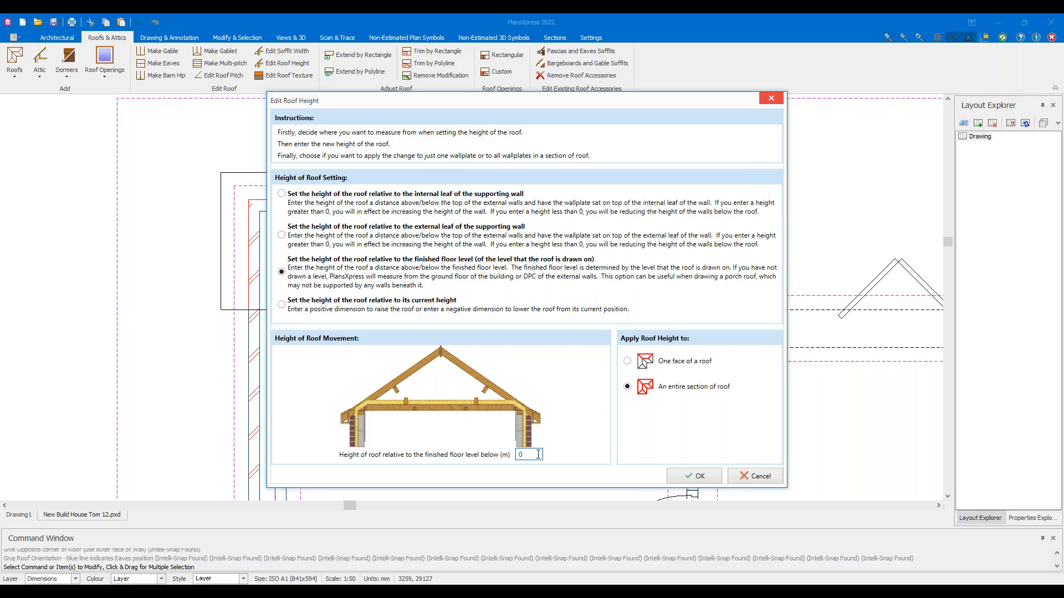
left_click(345, 314)
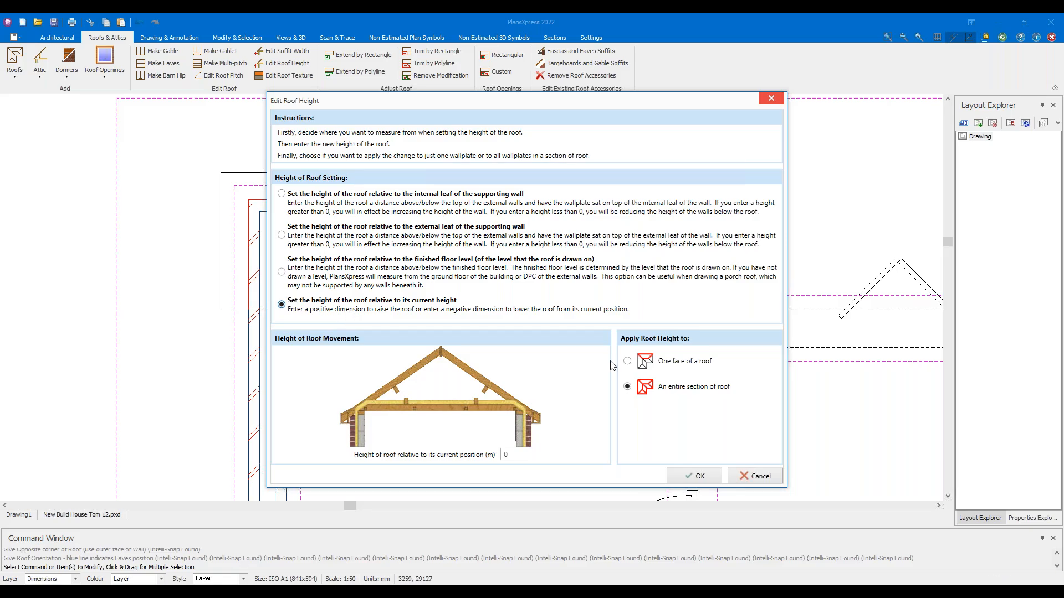
left_click(656, 359)
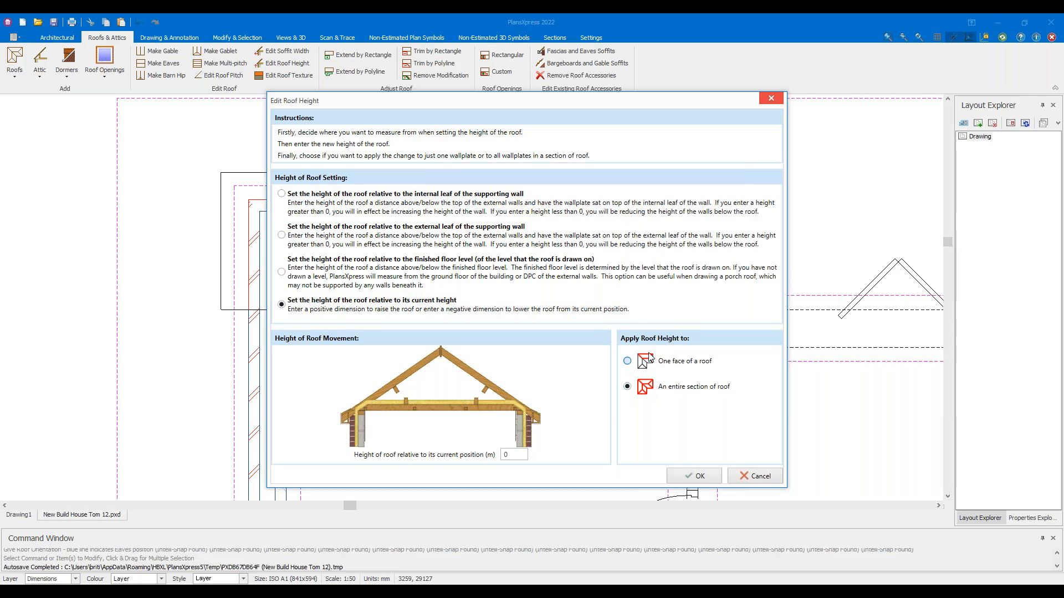
left_click(661, 385)
left_click(654, 363)
left_click(649, 385)
left_click(651, 370)
left_click(519, 455)
double_click(519, 454)
type("-0.225")
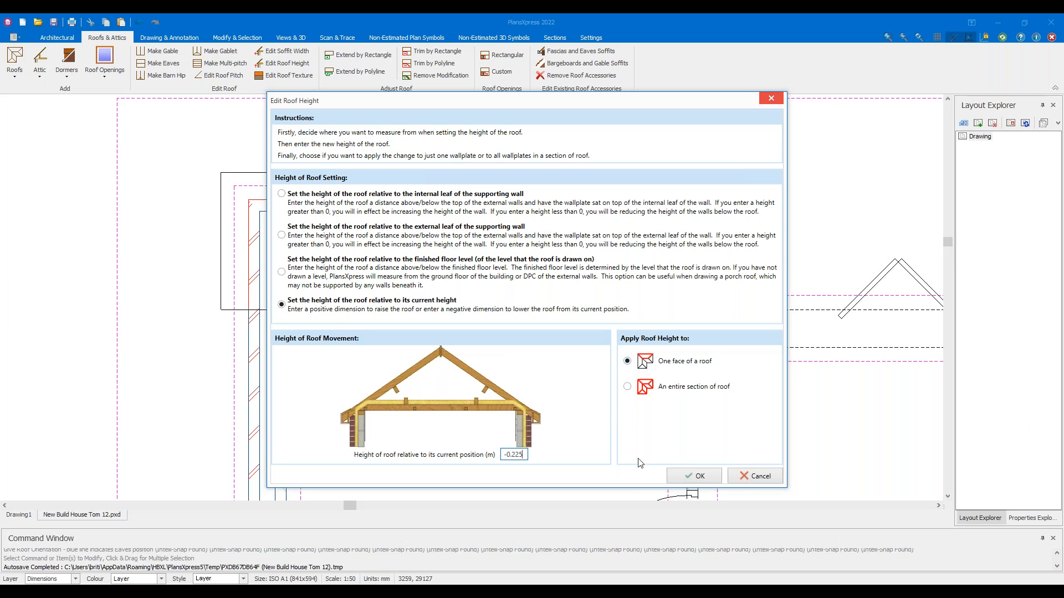
left_click(675, 476)
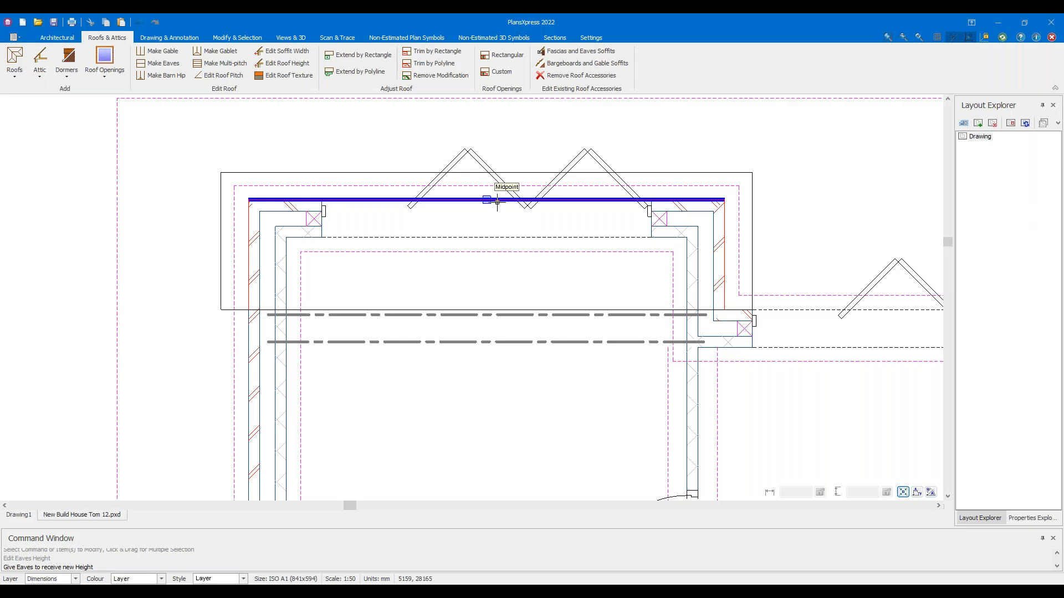
Apply the -0.225 m height change to the top eaves line of the main roof
scroll(498, 186, "up", 3)
scroll(367, 188, "down", 1)
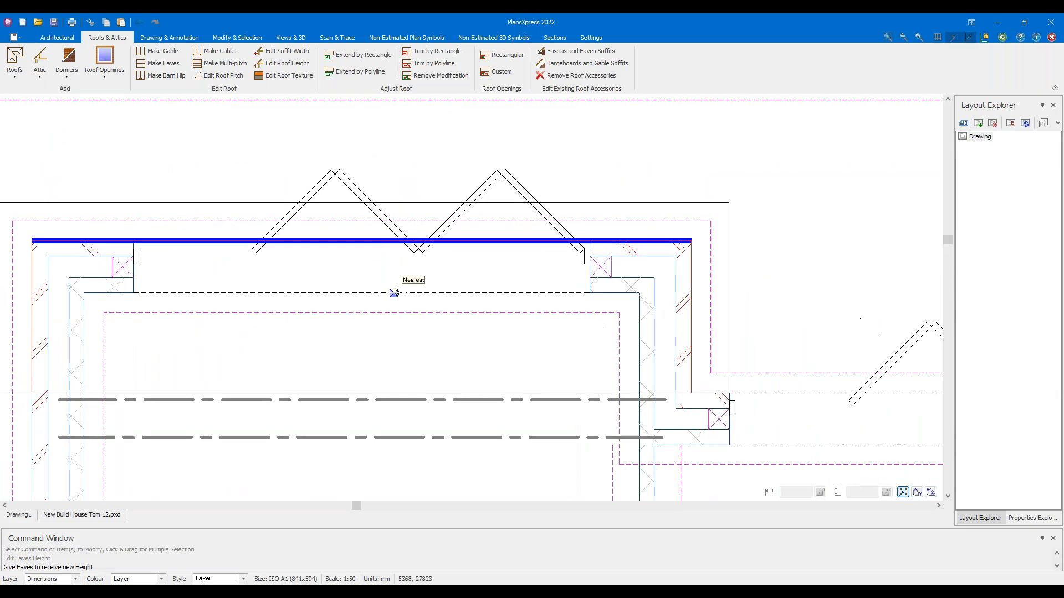
left_click(356, 244)
scroll(338, 252, "down", 1)
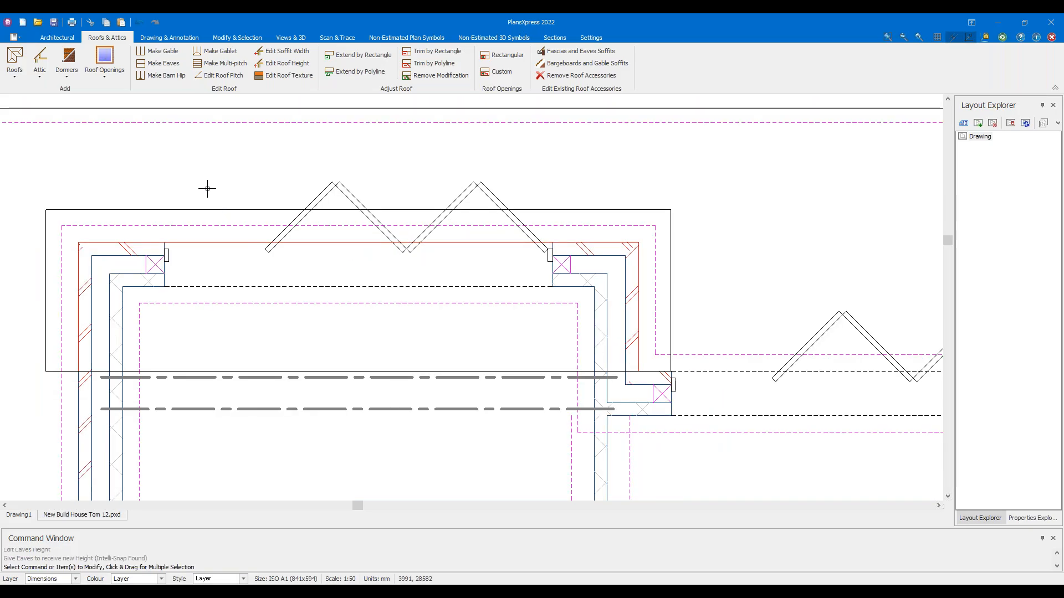
left_click(290, 39)
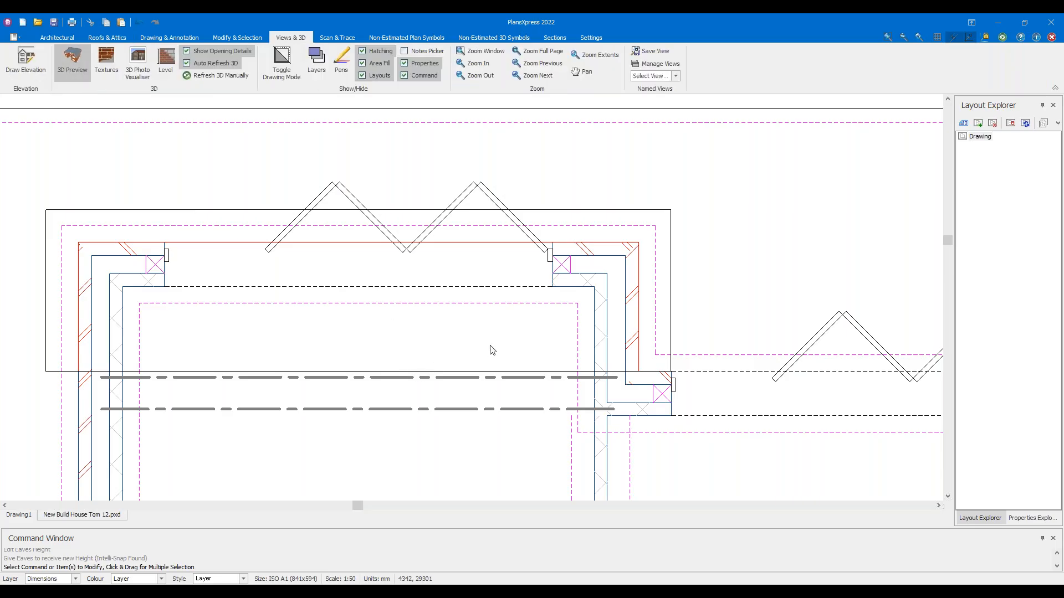
left_click_drag(548, 263, 742, 265)
left_click_drag(624, 279, 757, 283)
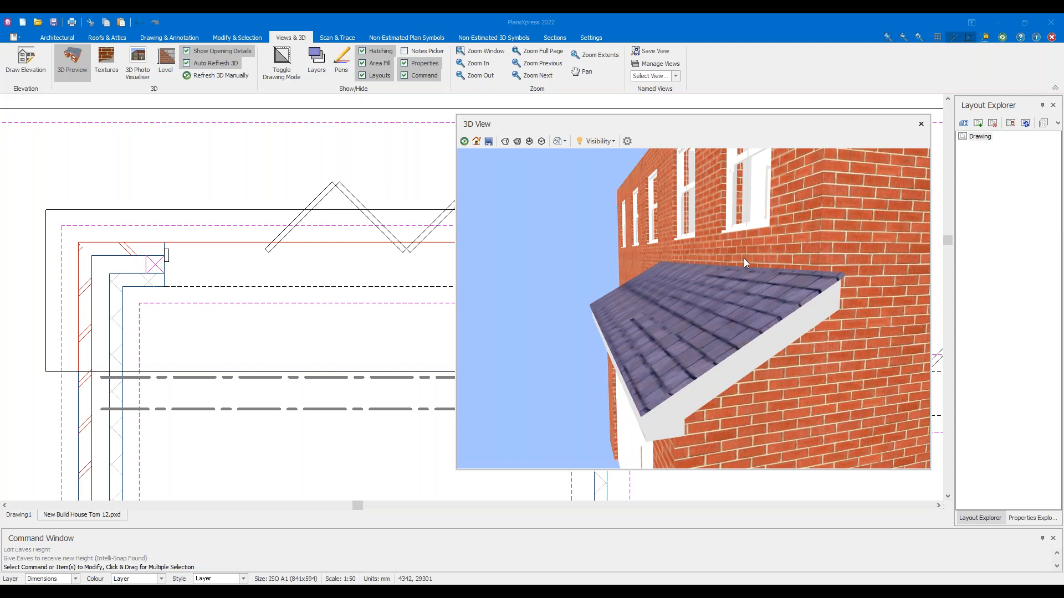
left_click(72, 61)
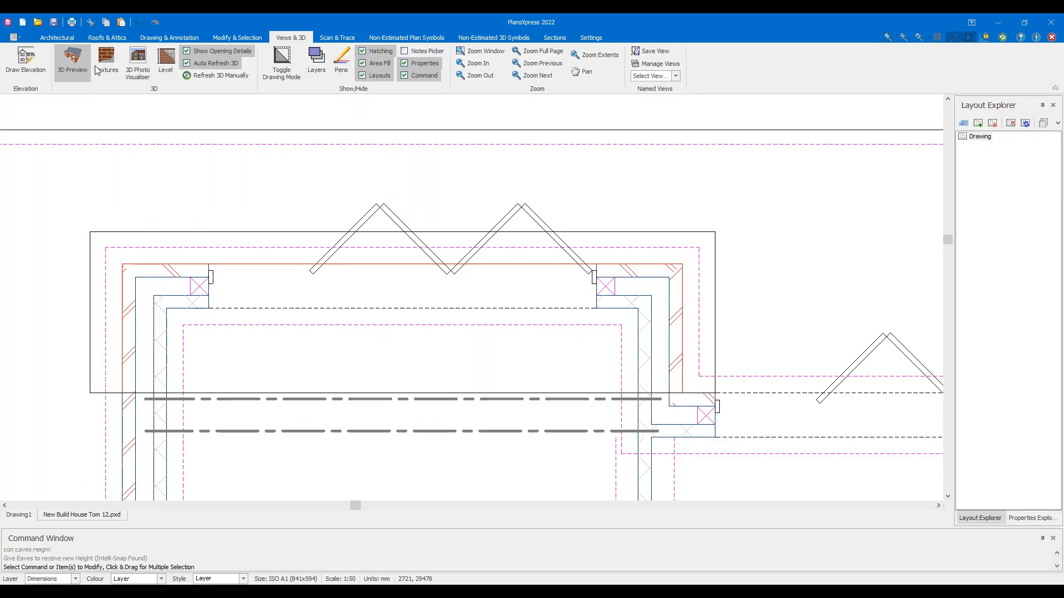
left_click(116, 40)
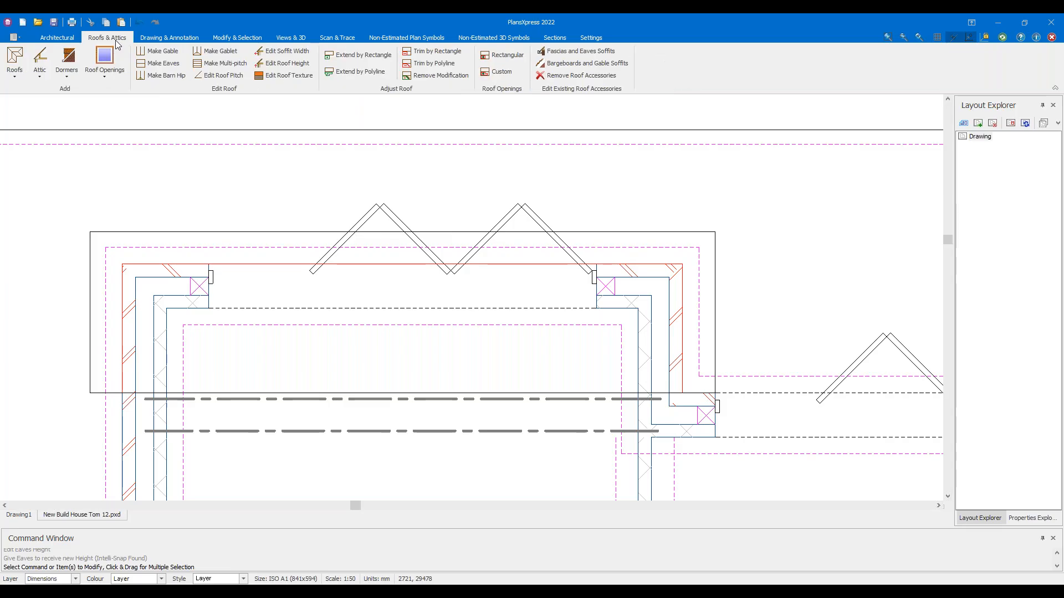
In Edit Soffit Width, enter a soffit dimension of 0.05 m instead of 0.2 for one roof face
left_click(303, 55)
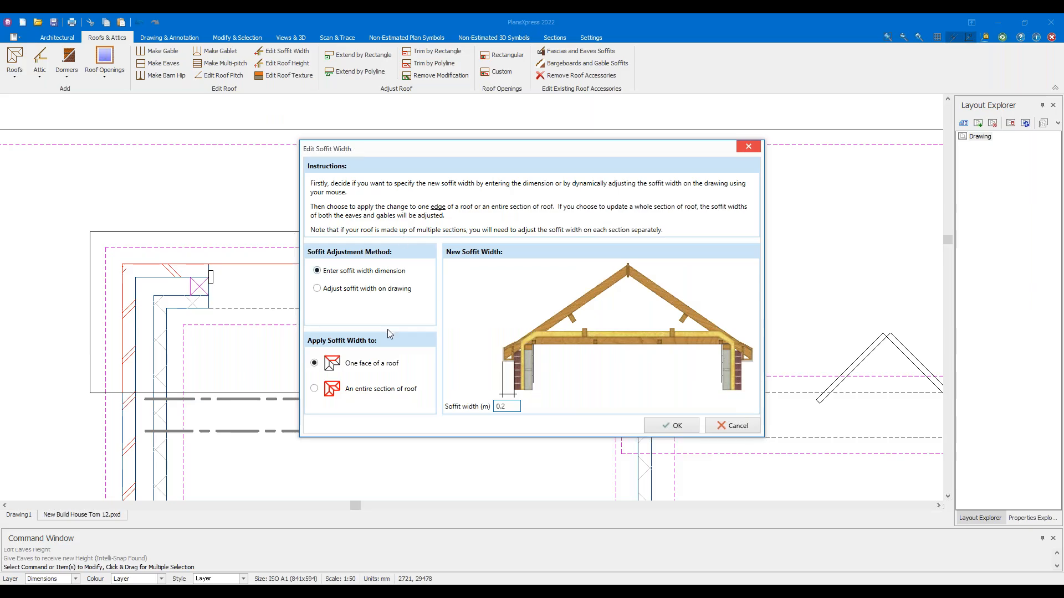
left_click(375, 271)
left_click(360, 289)
left_click(349, 271)
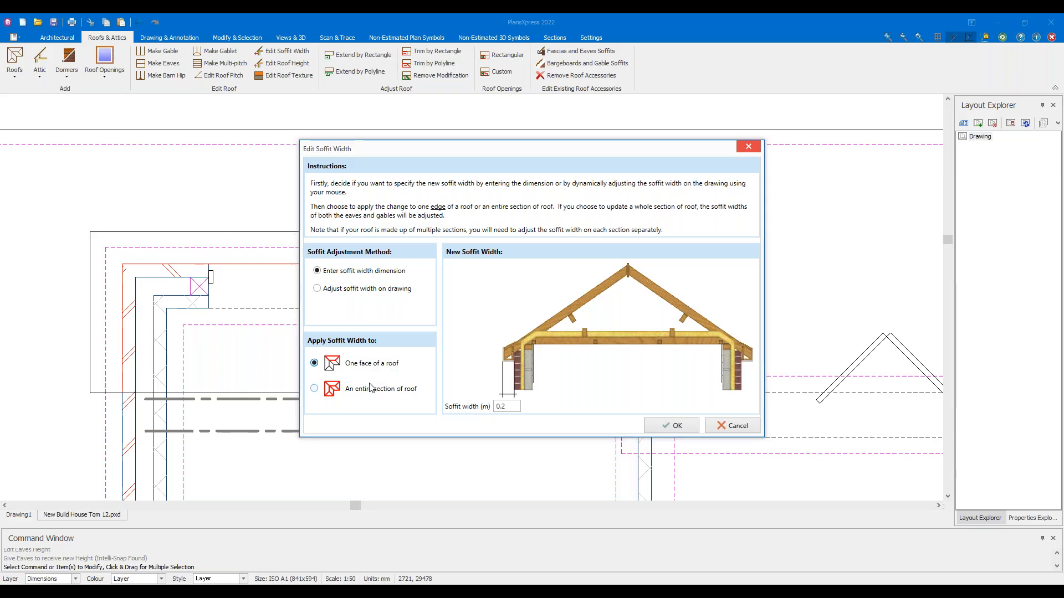
left_click(512, 406)
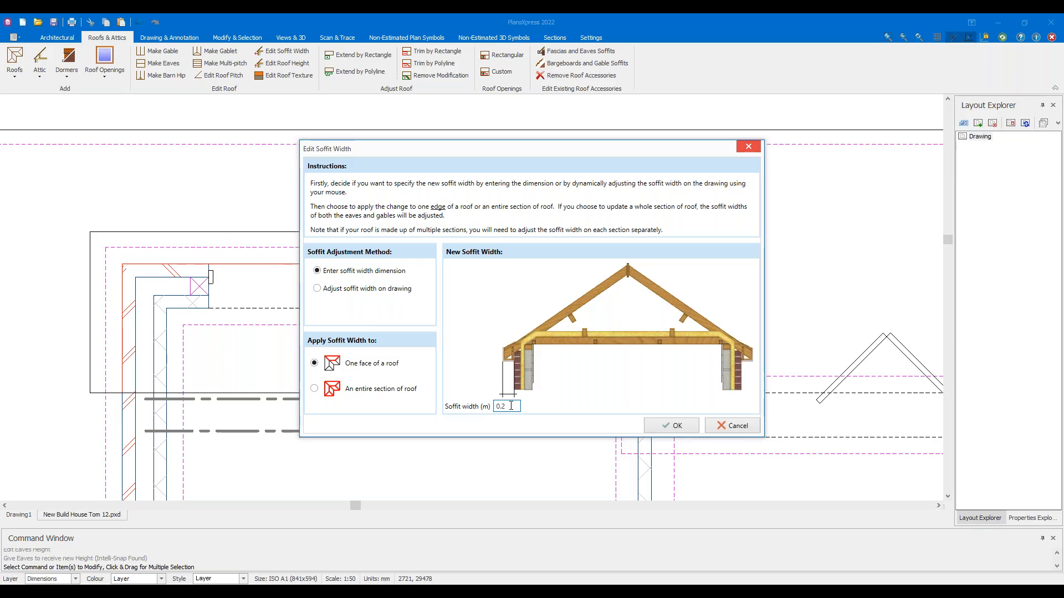
key("BackSpace")
type("05")
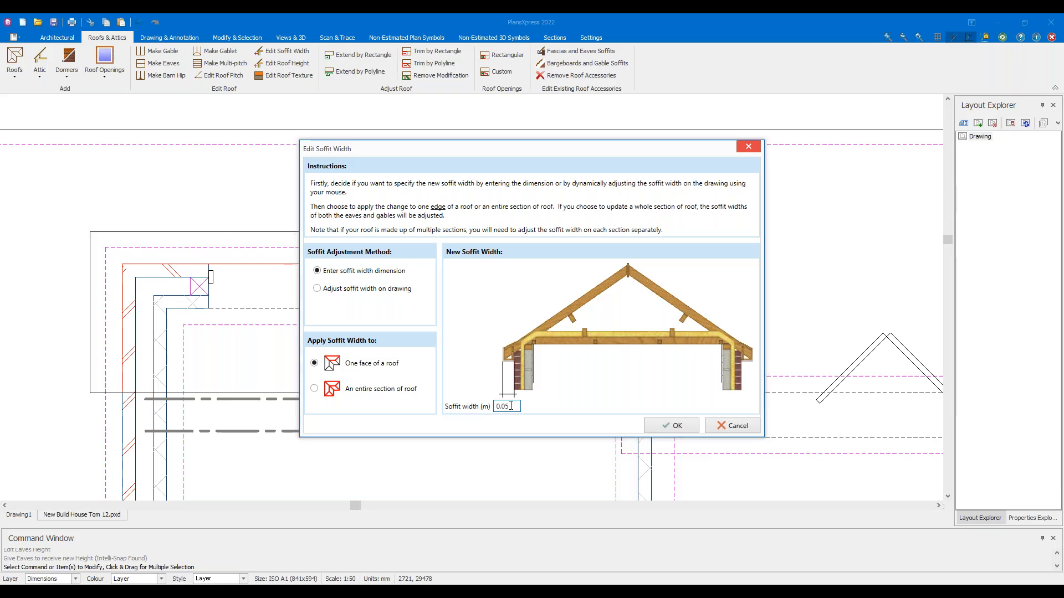
left_click(669, 432)
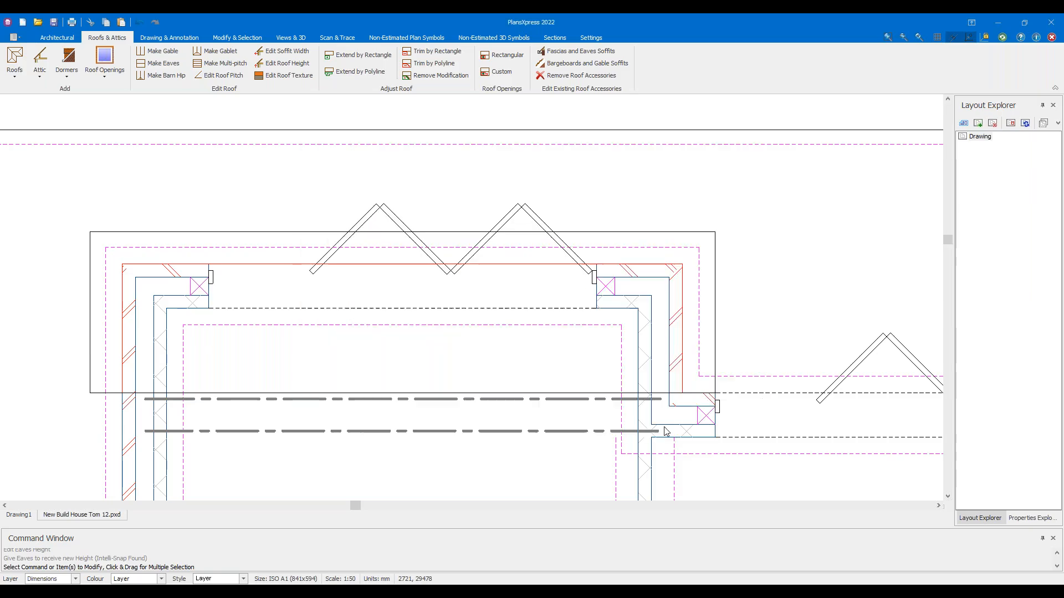
Apply the 0.05 m soffit to the main roof's left face
scroll(231, 335, "up", 4)
scroll(108, 254, "up", 3)
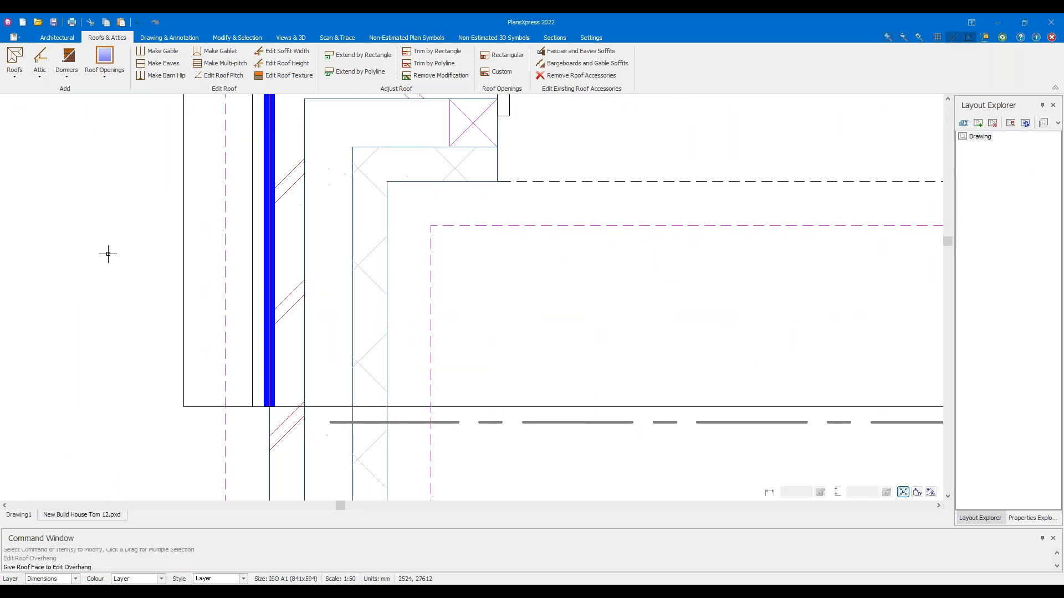
scroll(135, 237, "down", 1)
middle_click_drag(130, 283, 119, 366)
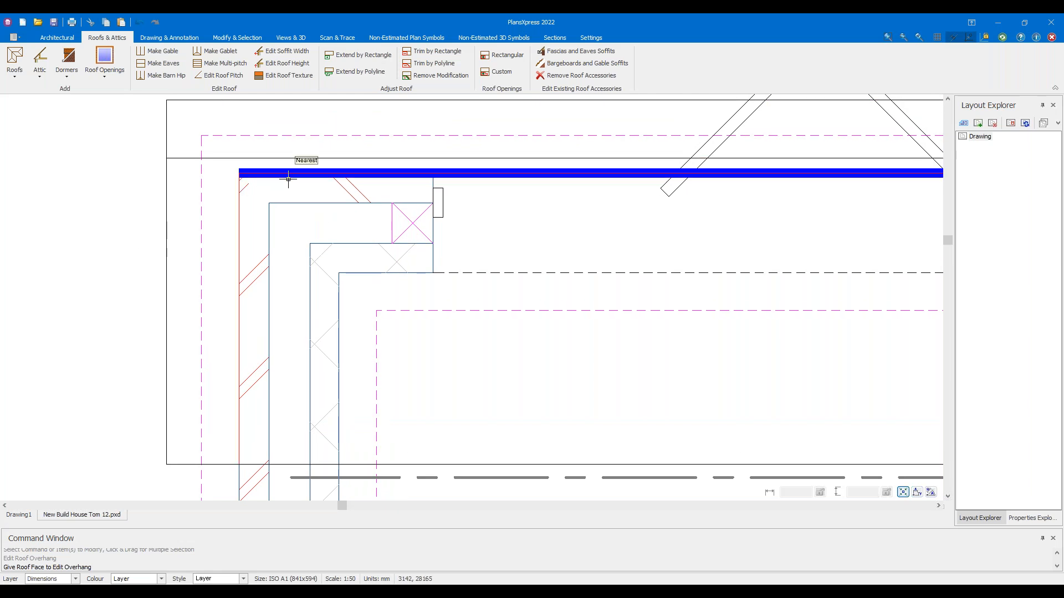
middle_click_drag(434, 350, 450, 288)
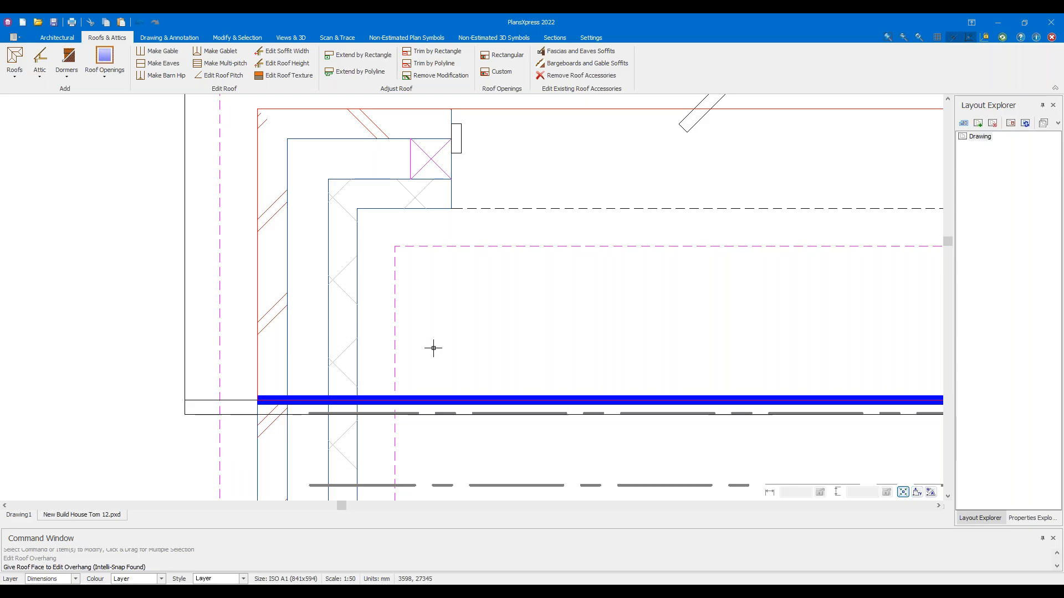
middle_click_drag(121, 261, 96, 367)
scroll(95, 365, "down", 3)
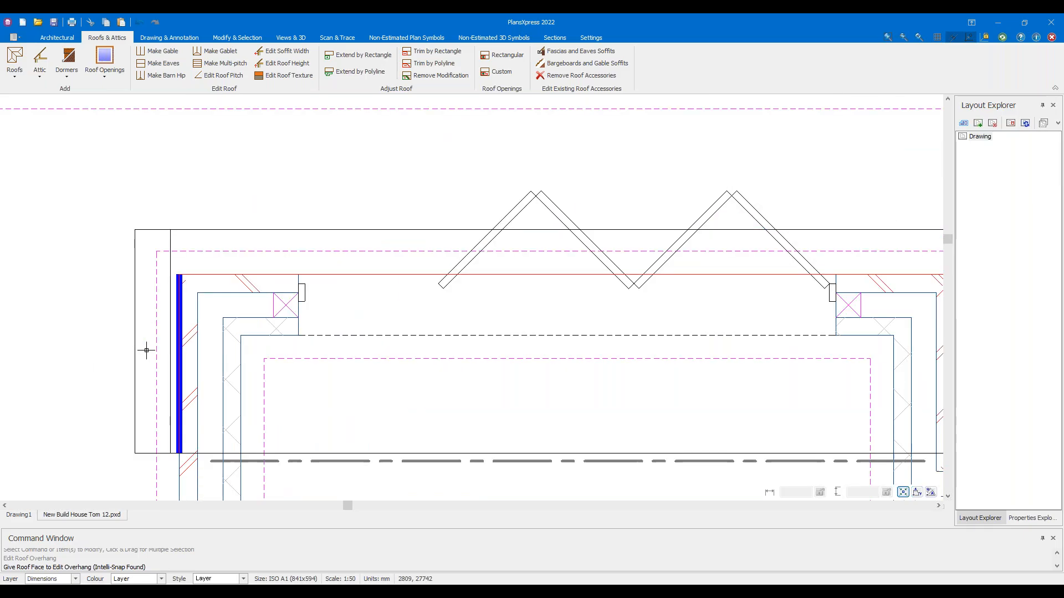
left_click(146, 351)
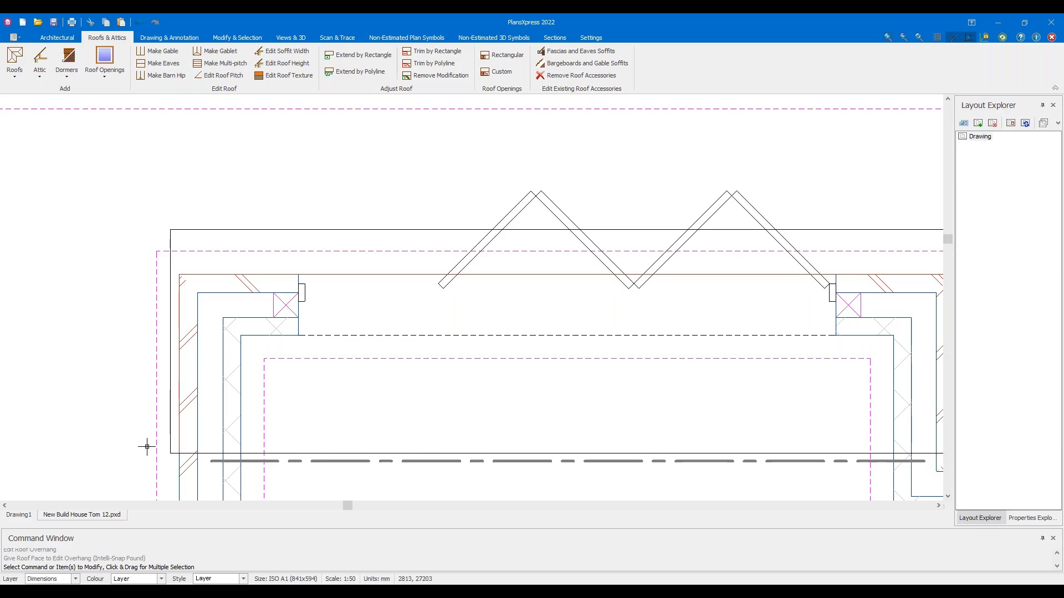
Confirm the 0.05 m soffit width again and apply it to the right roof face
left_click(284, 52)
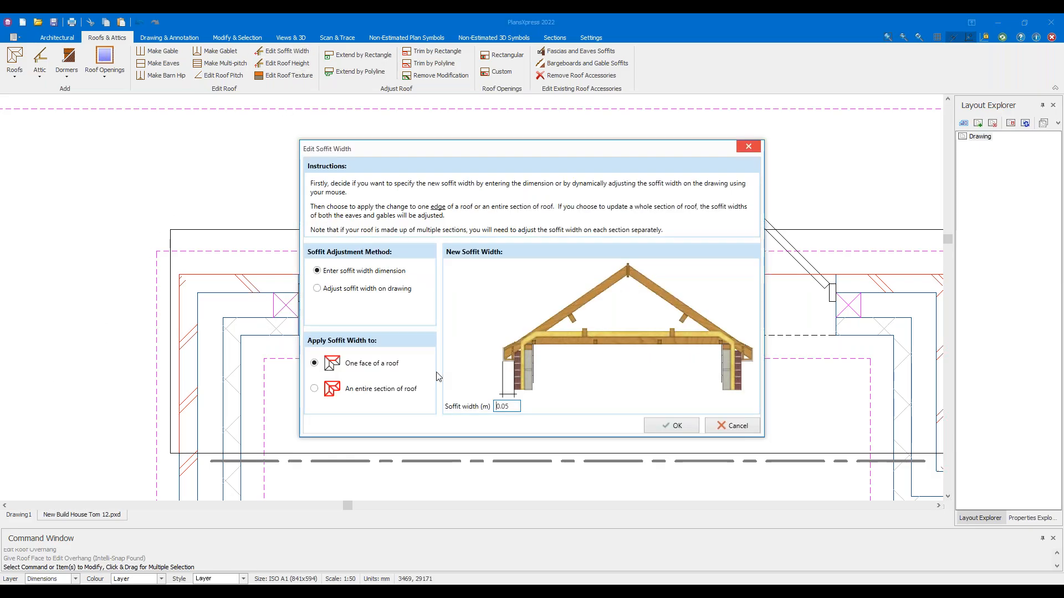
left_click(673, 426)
middle_click_drag(724, 404, 444, 414)
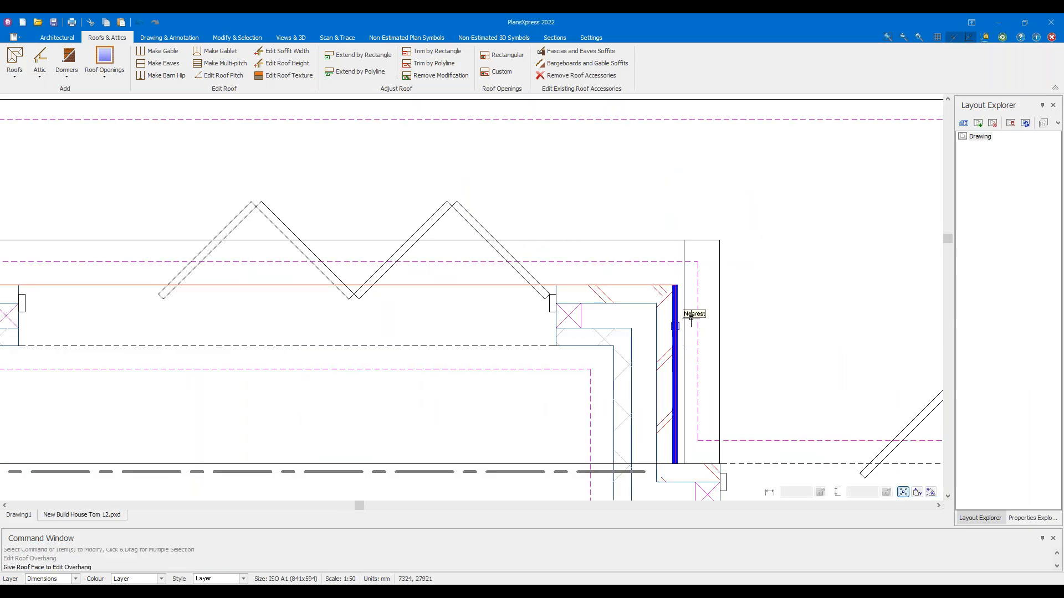
left_click(701, 344)
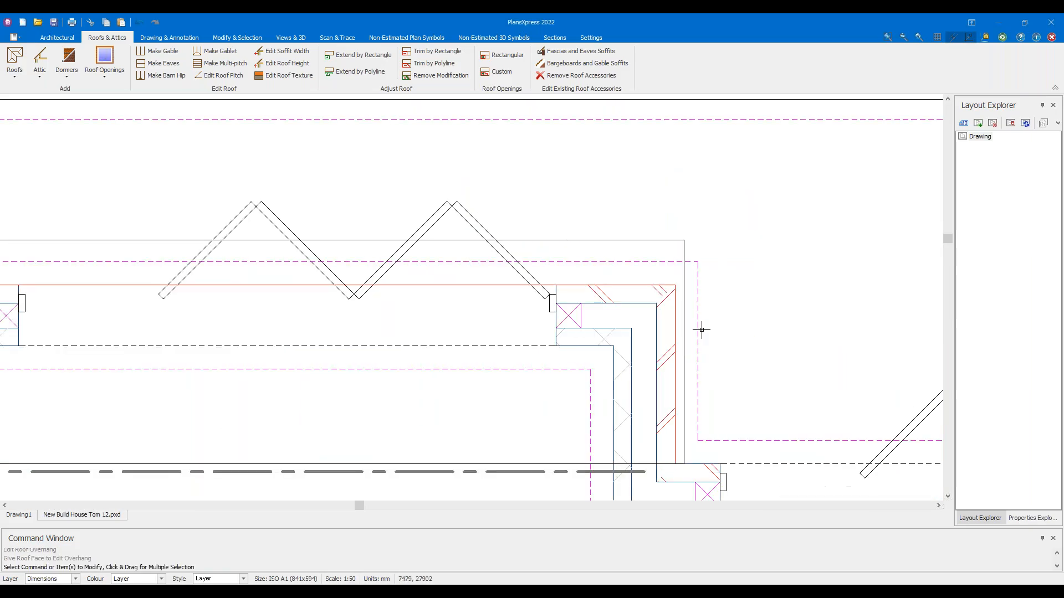
left_click(290, 38)
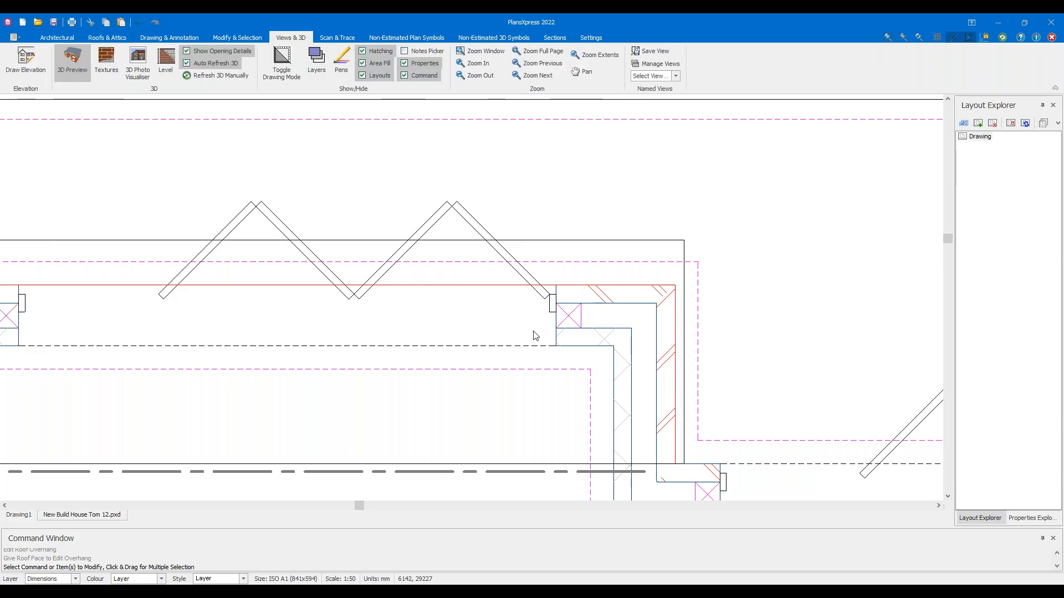
left_click_drag(533, 337, 710, 331)
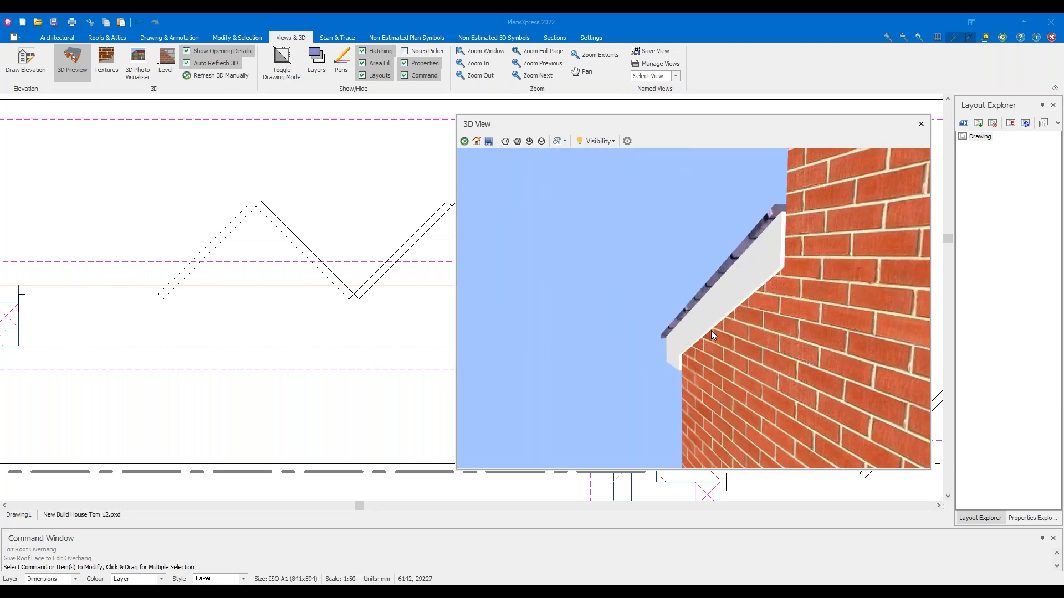
left_click_drag(711, 331, 740, 263)
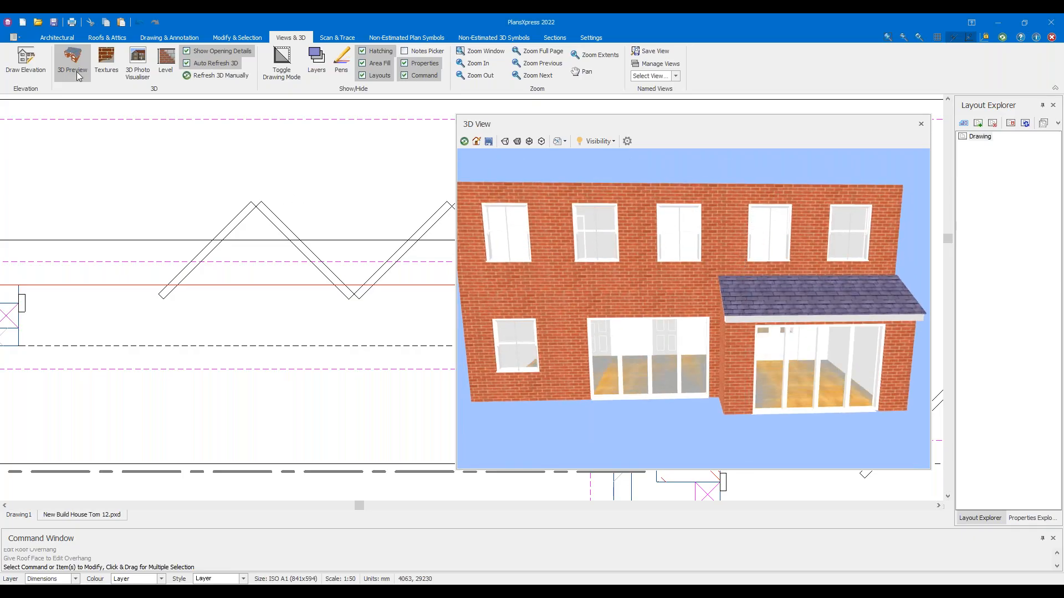
left_click(72, 61)
scroll(299, 322, "down", 4)
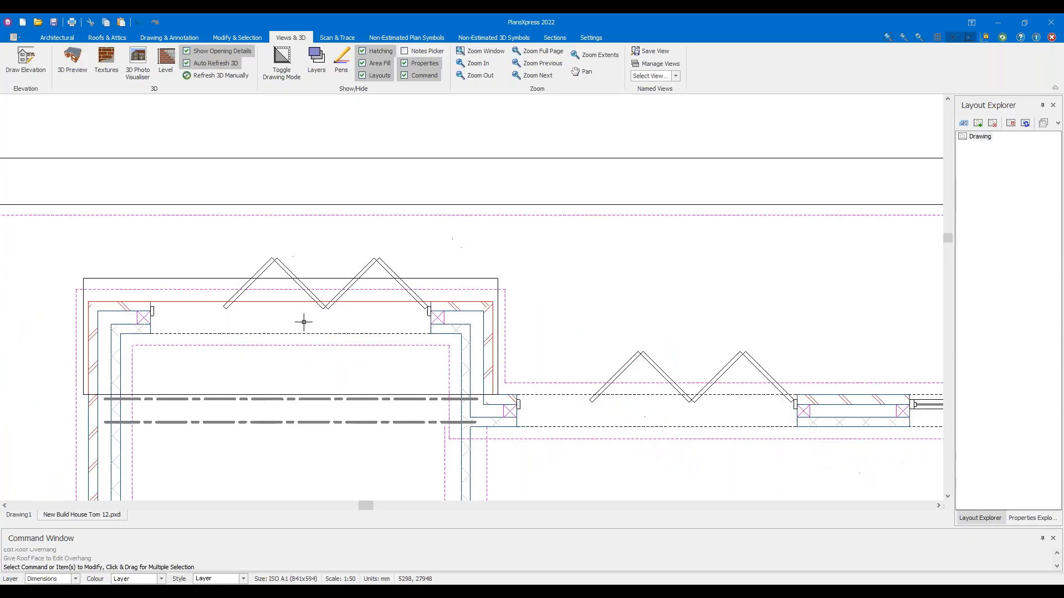
scroll(325, 334, "up", 1)
scroll(326, 335, "up", 1)
scroll(302, 277, "up", 1)
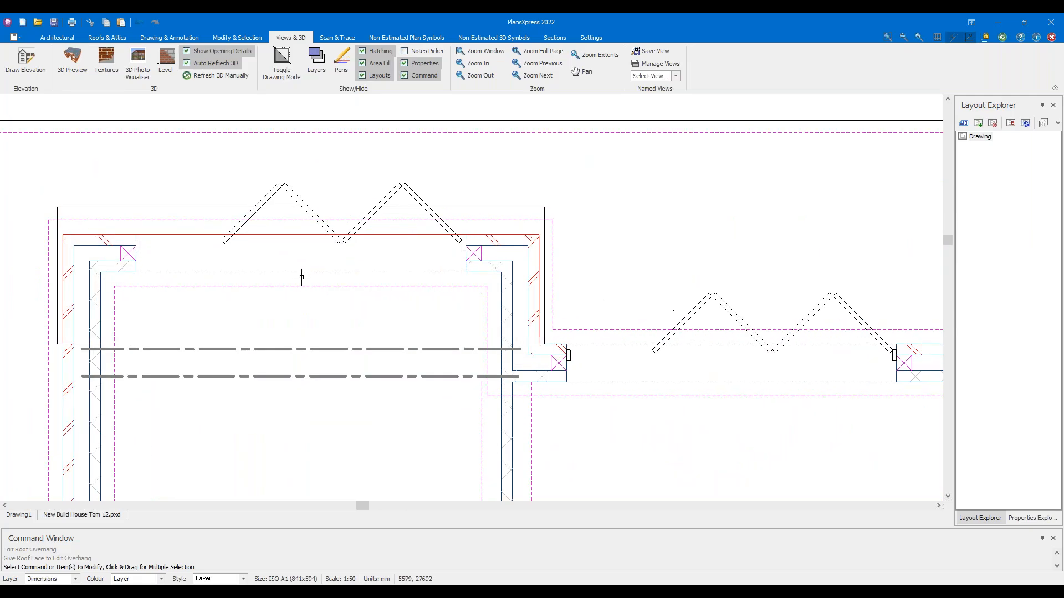
left_click(97, 39)
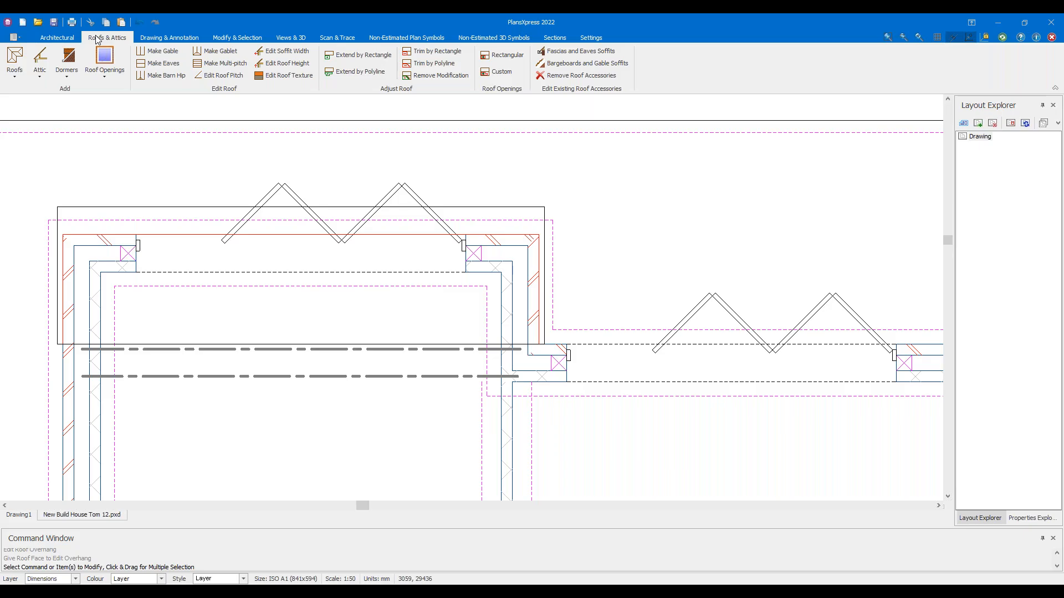
Open the Area of ceiling form under Large Sloping Roof Accessories > Flat Ceiling Beneath Pitched Roof Face
left_click(19, 71)
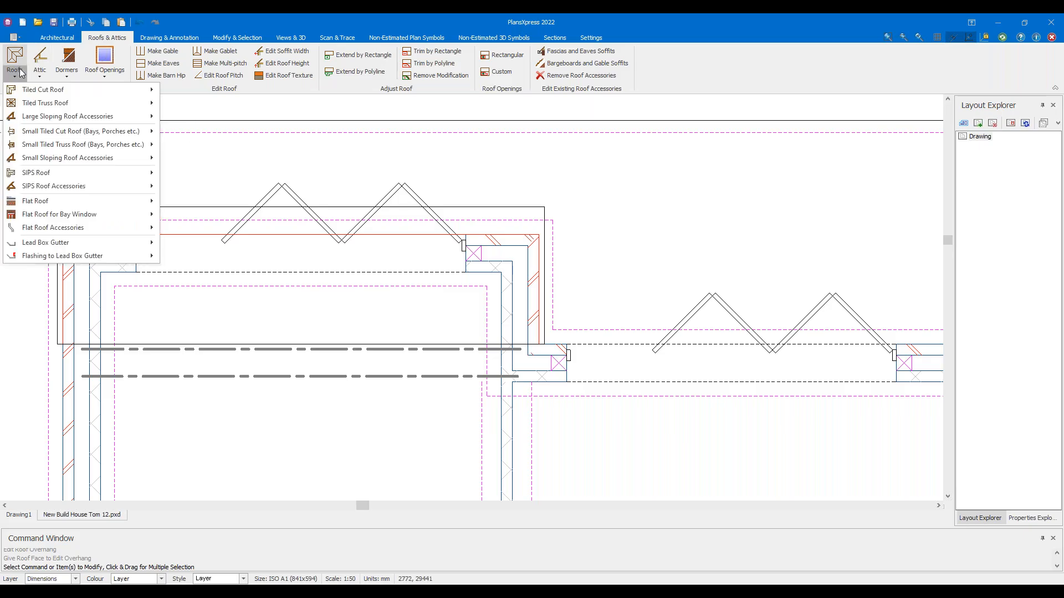
mouse_move(43, 123)
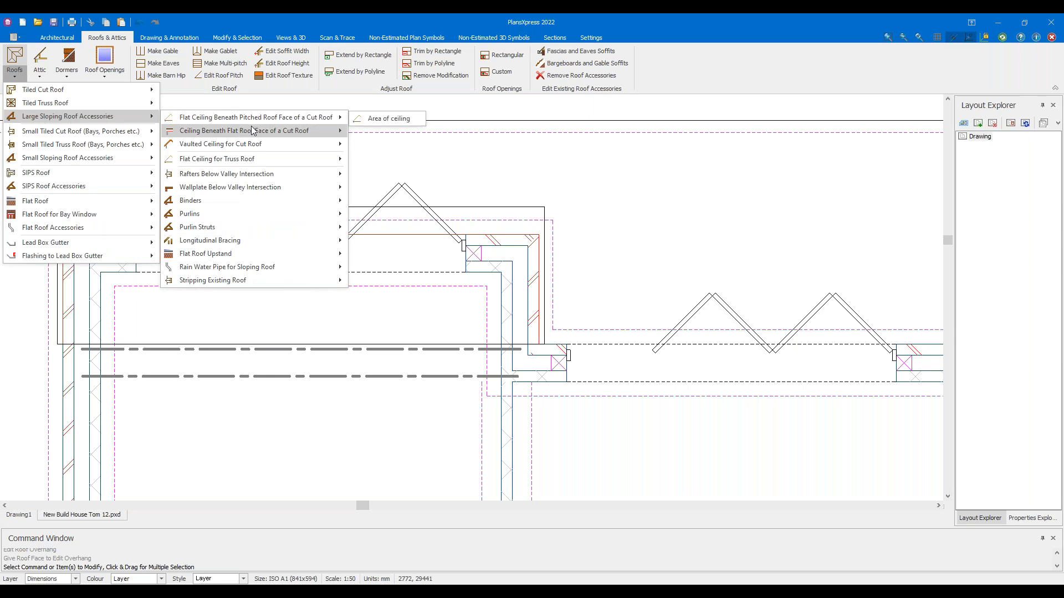
left_click(375, 120)
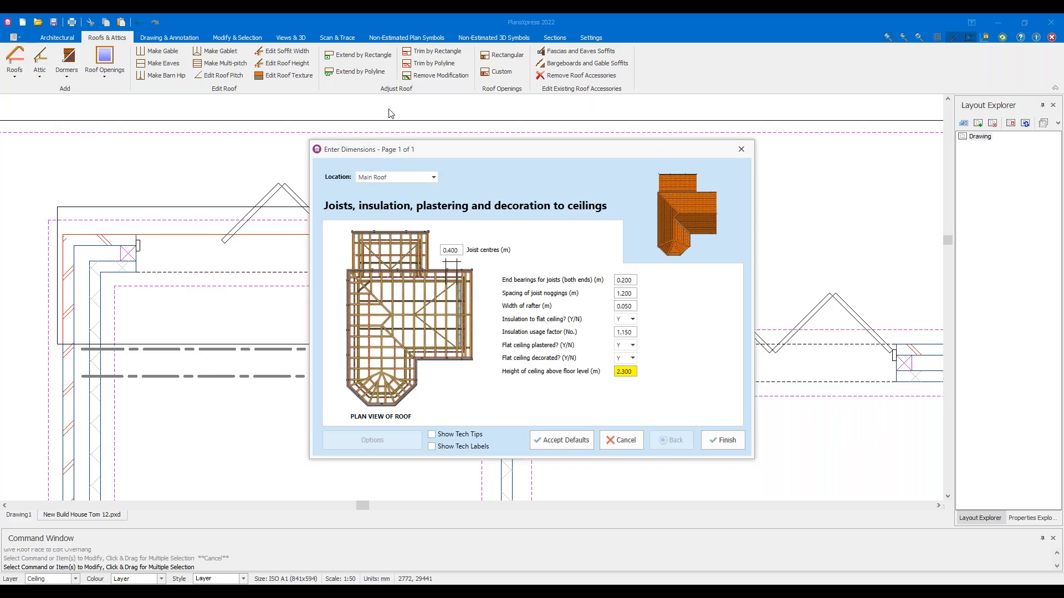
Set the ceiling height to 2.475 m and start its outline at the top-left and top-right wall corners
double_click(631, 375)
left_click(715, 441)
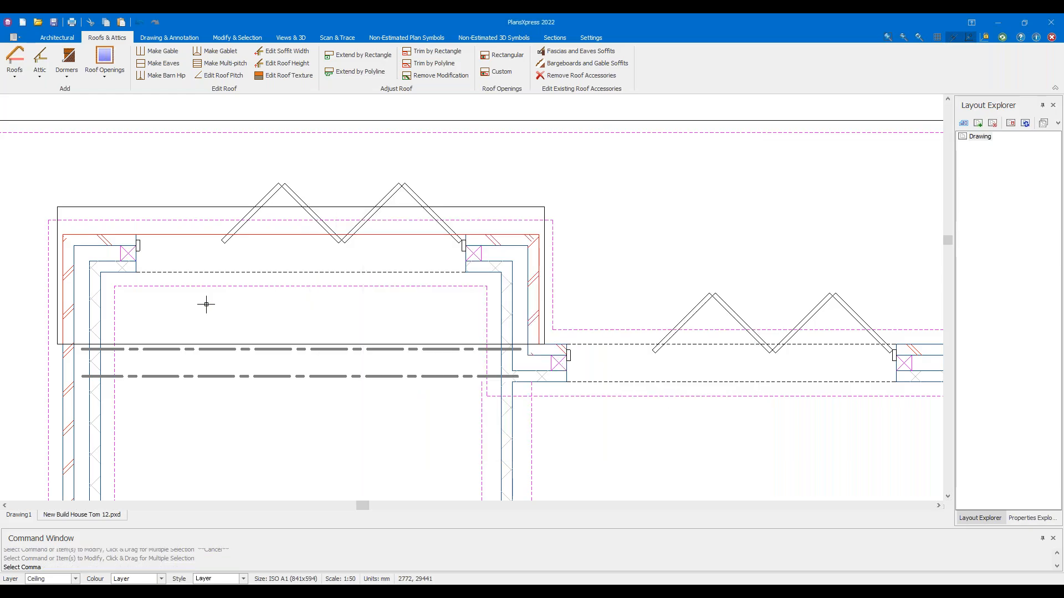
scroll(73, 317, "up", 1)
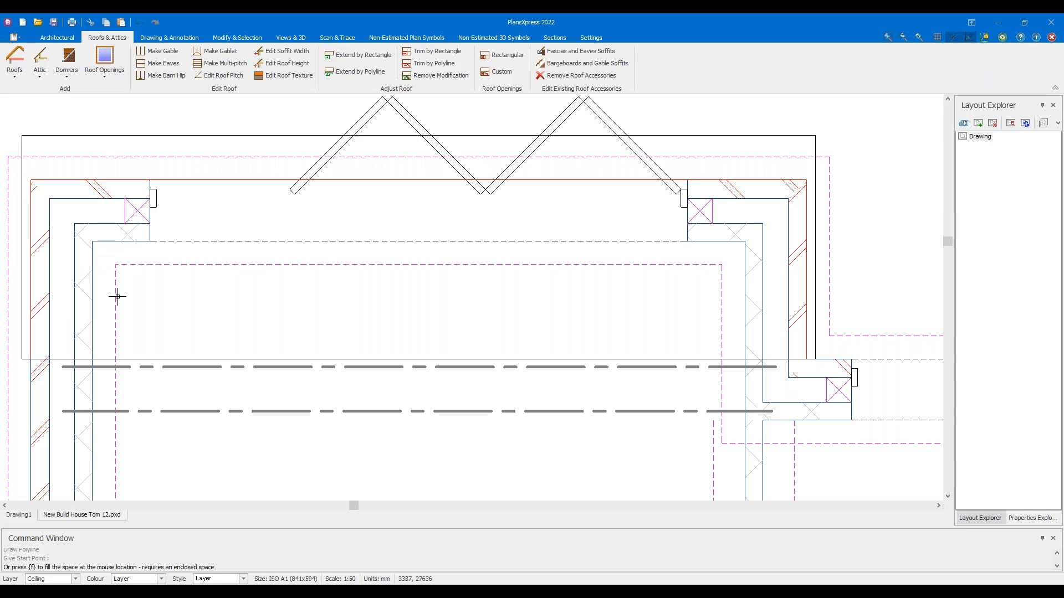
left_click(96, 245)
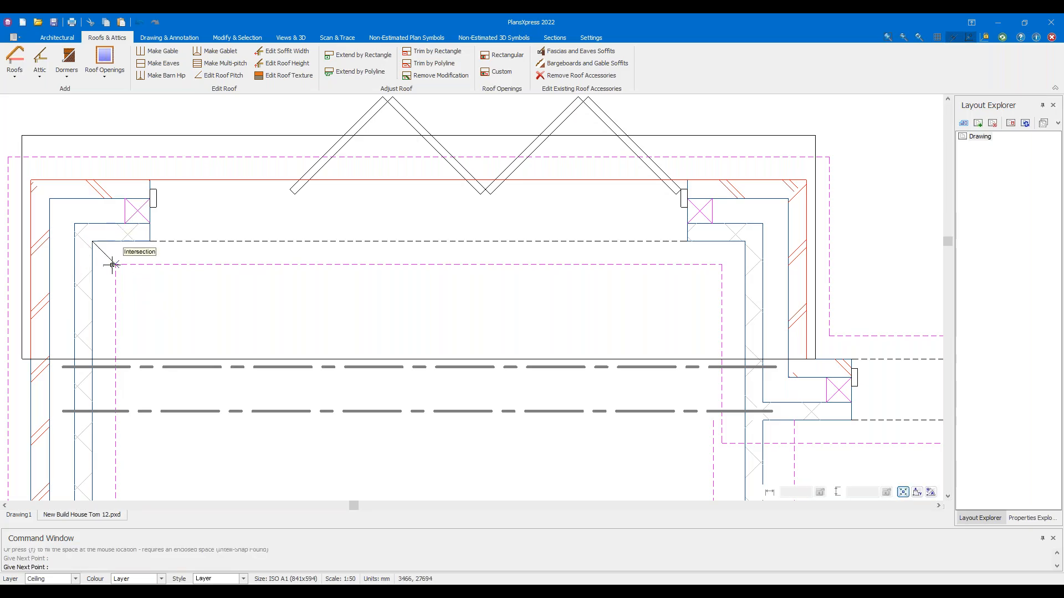
left_click(745, 241)
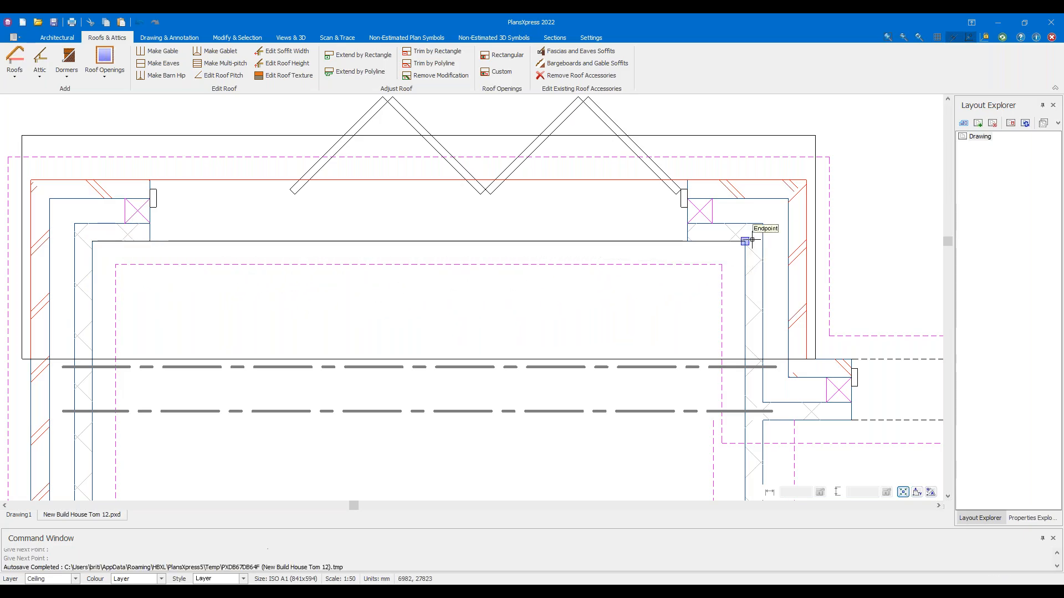
scroll(737, 392, "up", 5)
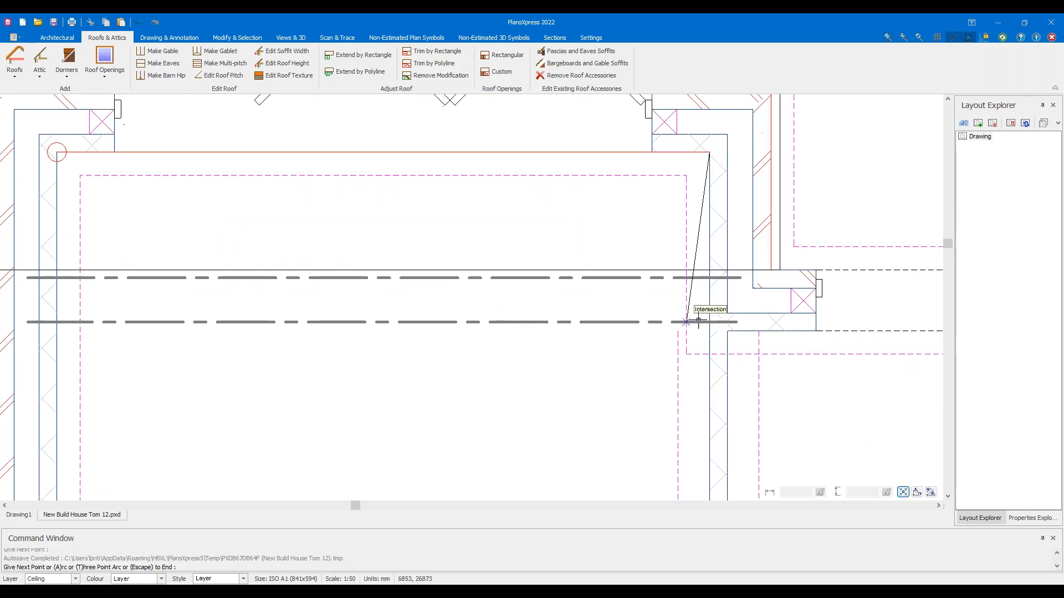
scroll(736, 340, "down", 3)
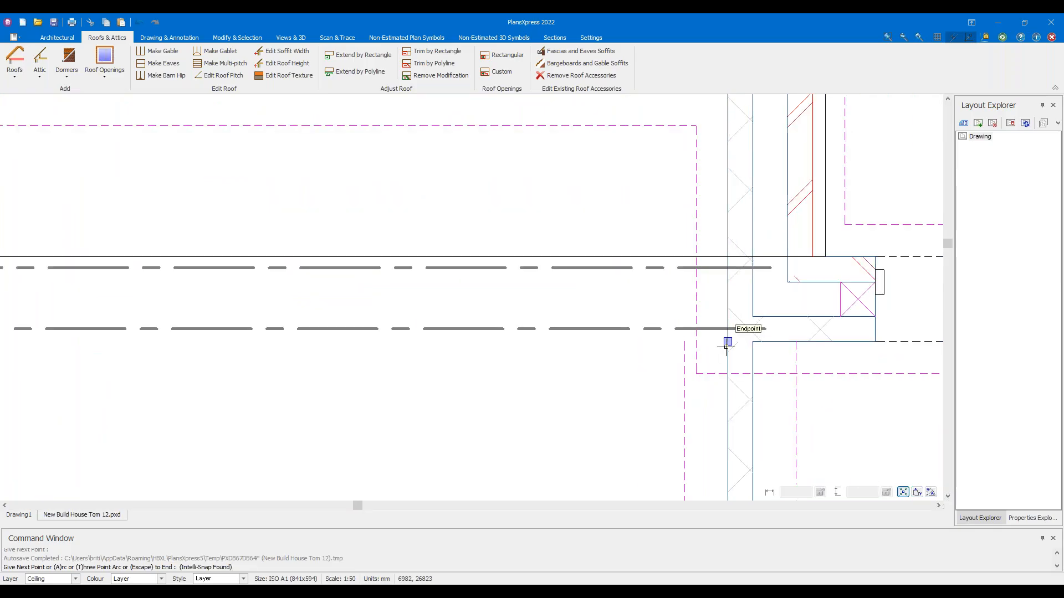
Add the lower-right and lower-left wall points and close the ceiling outline around the room
left_click(727, 346)
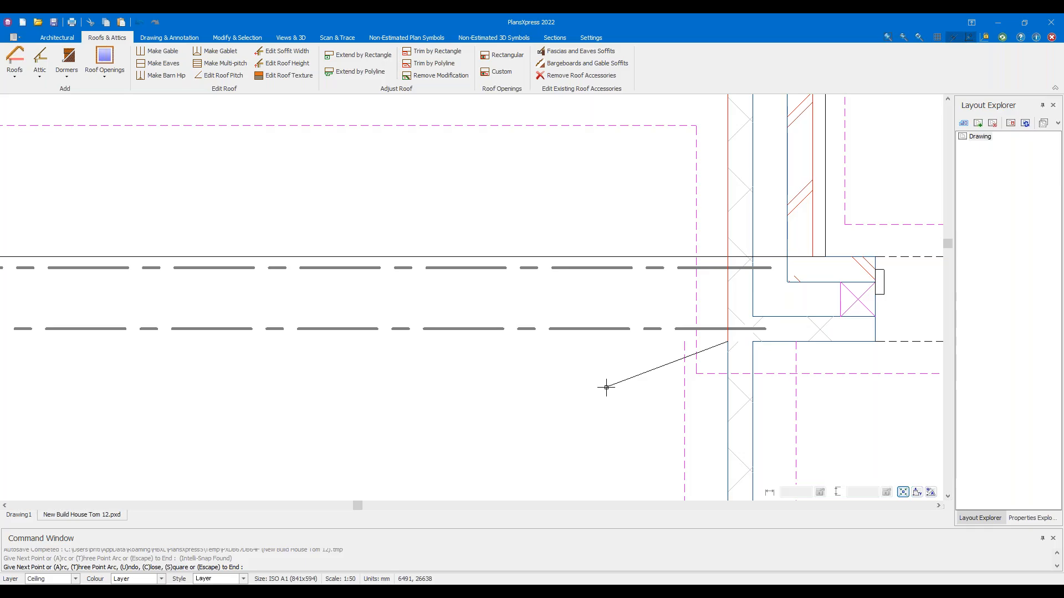
scroll(605, 387, "down", 2)
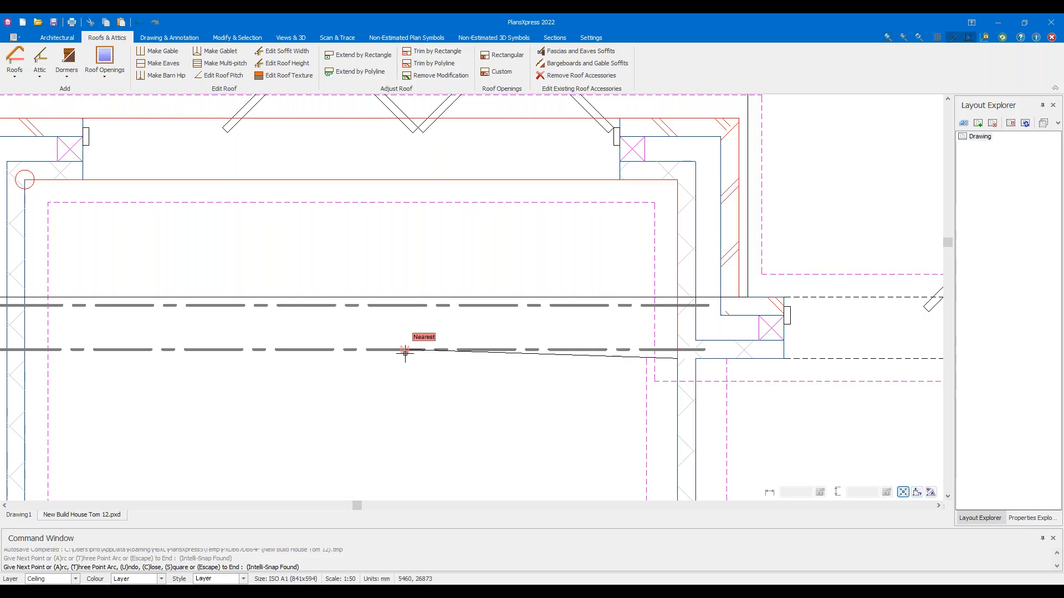
middle_click_drag(361, 371, 672, 394)
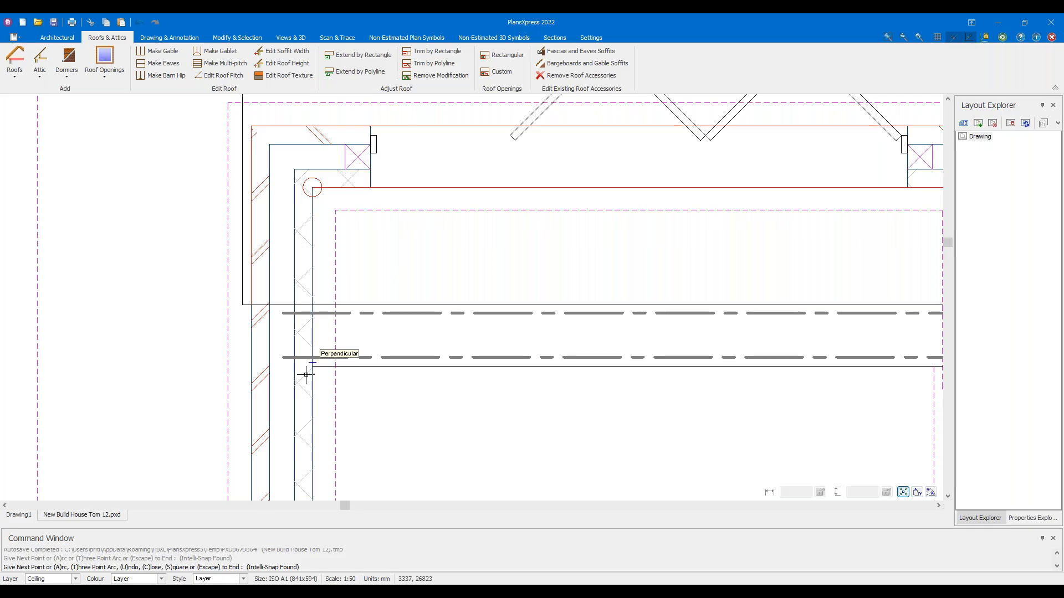
left_click(306, 374)
scroll(335, 237, "up", 3)
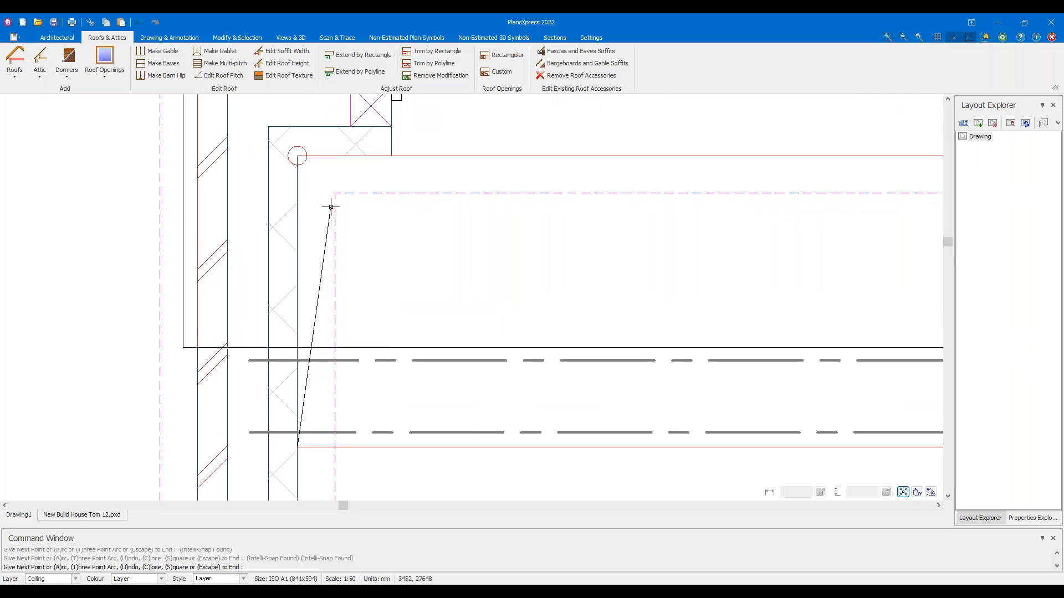
key("Escape")
left_click(493, 242)
scroll(495, 244, "down", 5)
scroll(495, 244, "down", 1)
key("Escape")
middle_click_drag(596, 357, 419, 391)
left_click(294, 38)
left_click(72, 62)
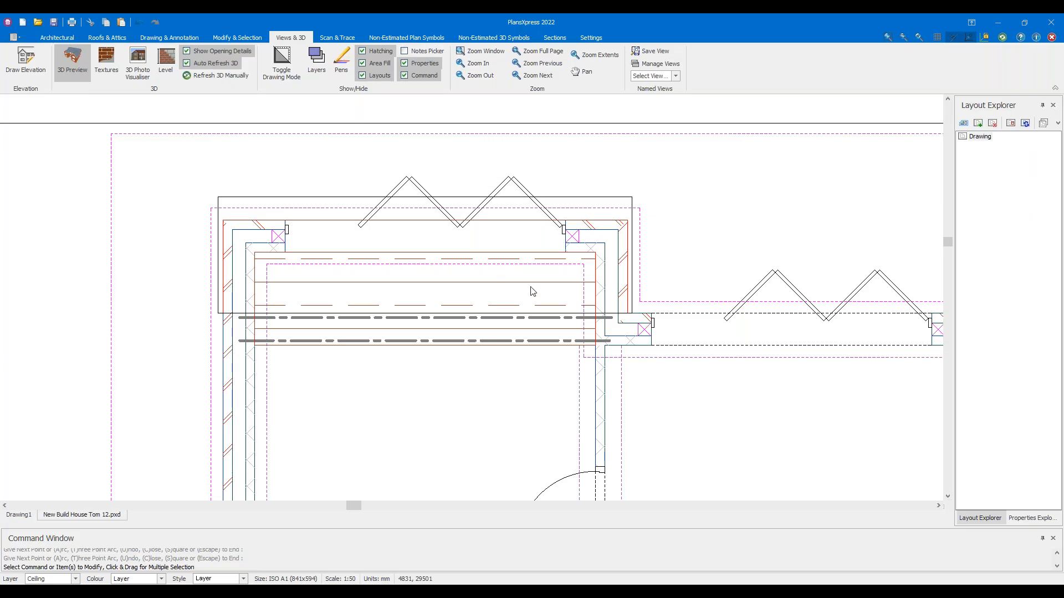
left_click_drag(694, 332, 499, 324)
left_click_drag(804, 344, 738, 288)
scroll(739, 282, "up", 8)
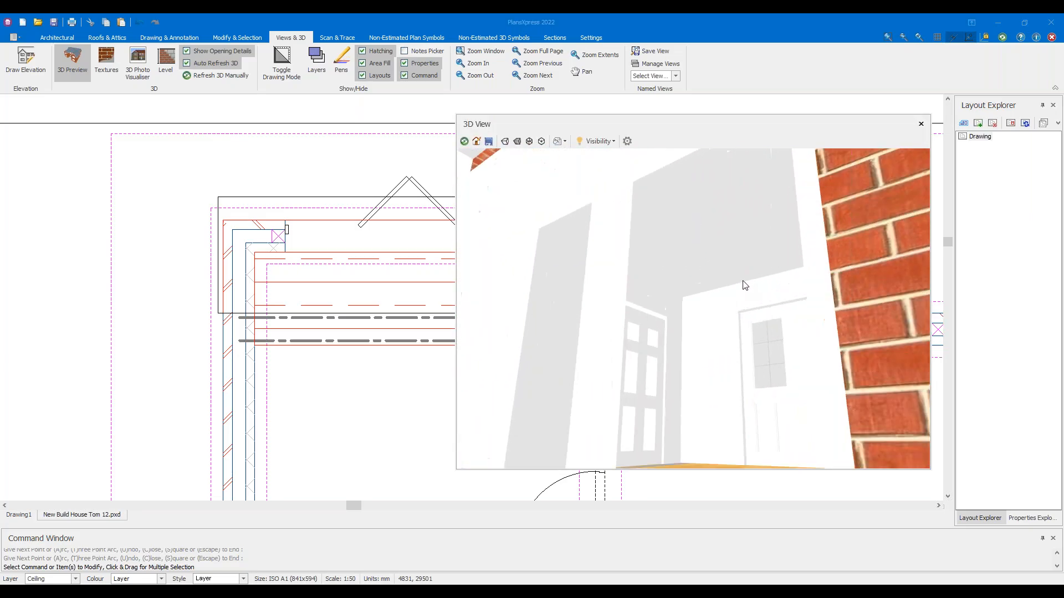
scroll(699, 352, "up", 3)
left_click_drag(700, 350, 604, 312)
middle_click_drag(604, 312, 1036, 357)
scroll(627, 283, "up", 2)
middle_click_drag(610, 289, 868, 268)
scroll(868, 269, "down", 5)
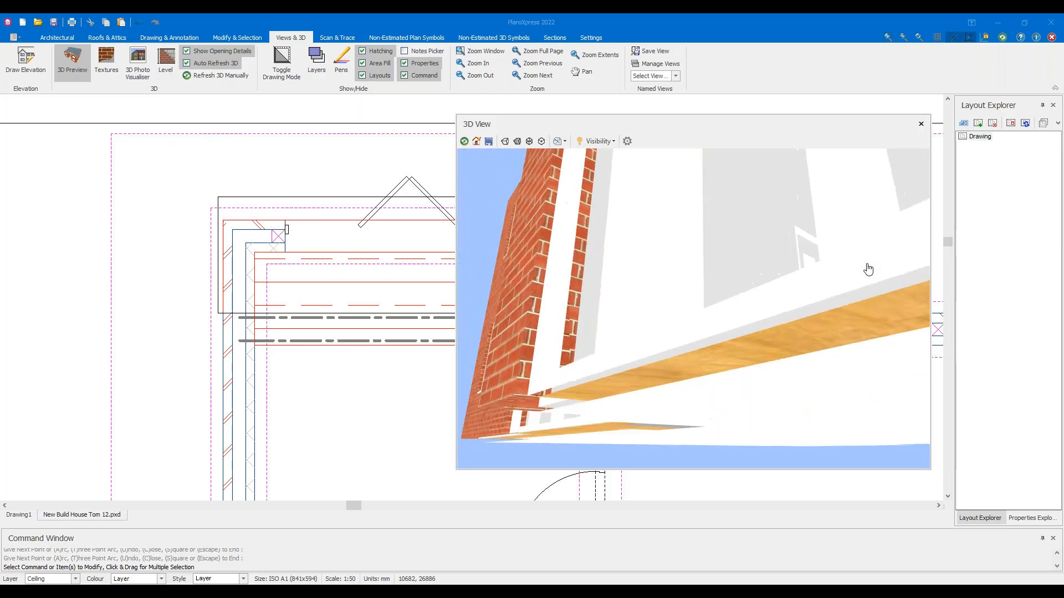
middle_click_drag(796, 238, 945, 295)
middle_click_drag(749, 271, 694, 341)
scroll(749, 316, "down", 5)
scroll(749, 316, "down", 3)
middle_click_drag(730, 254, 726, 379)
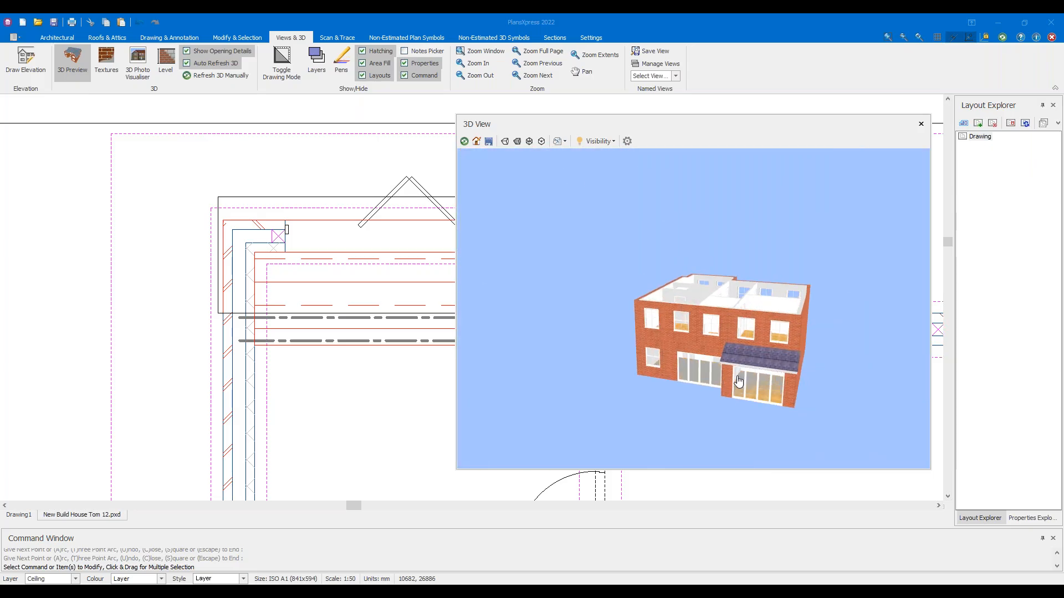
scroll(720, 378, "up", 5)
scroll(714, 379, "down", 2)
left_click(72, 64)
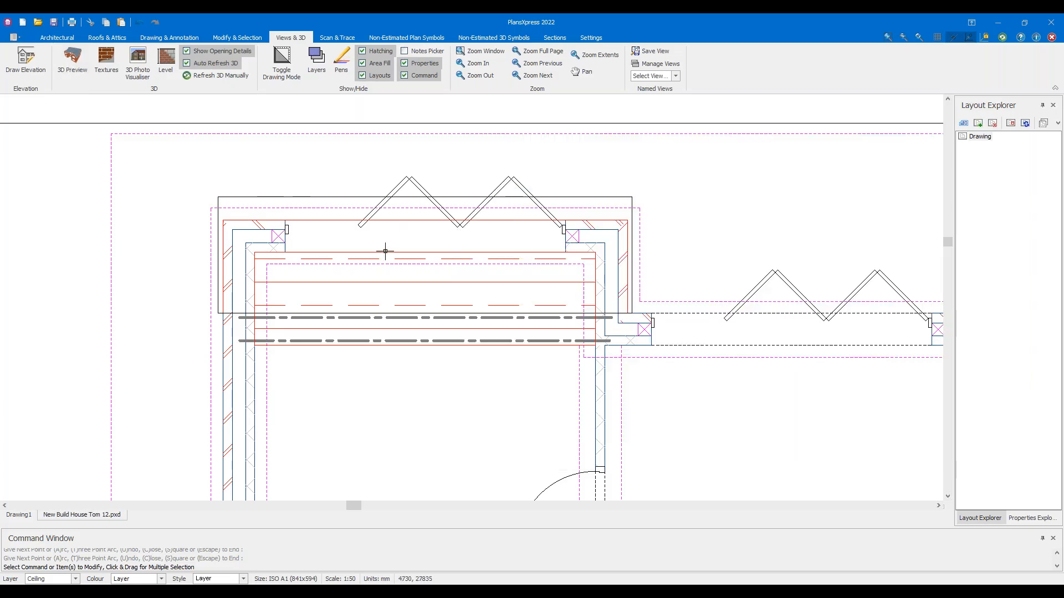
Open Rain Water Pipe for Sloping Roof > Length of downpipe and edit the pipe length value
left_click(105, 38)
left_click(15, 80)
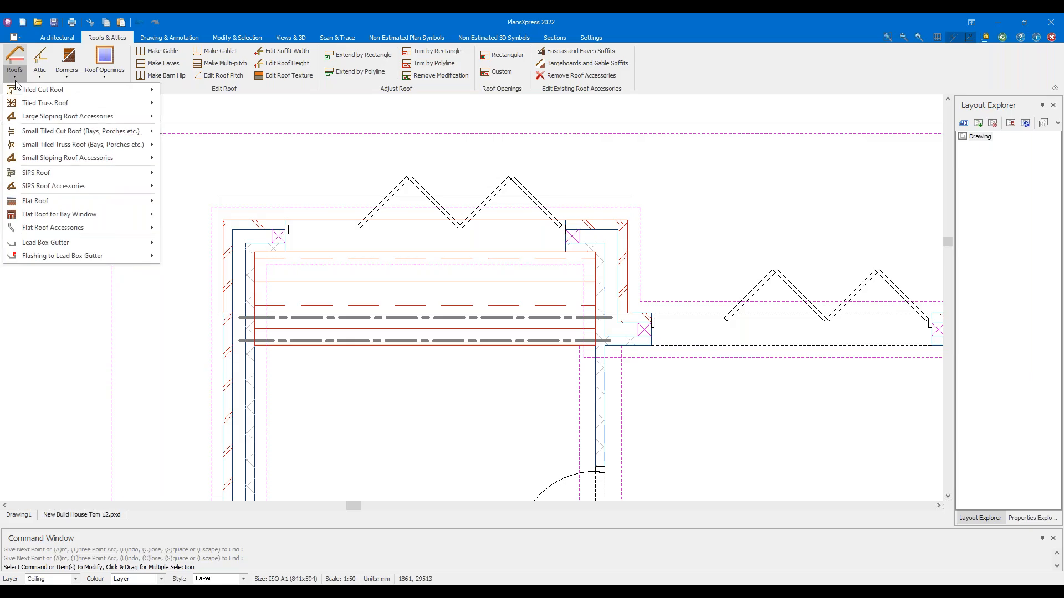
mouse_move(89, 116)
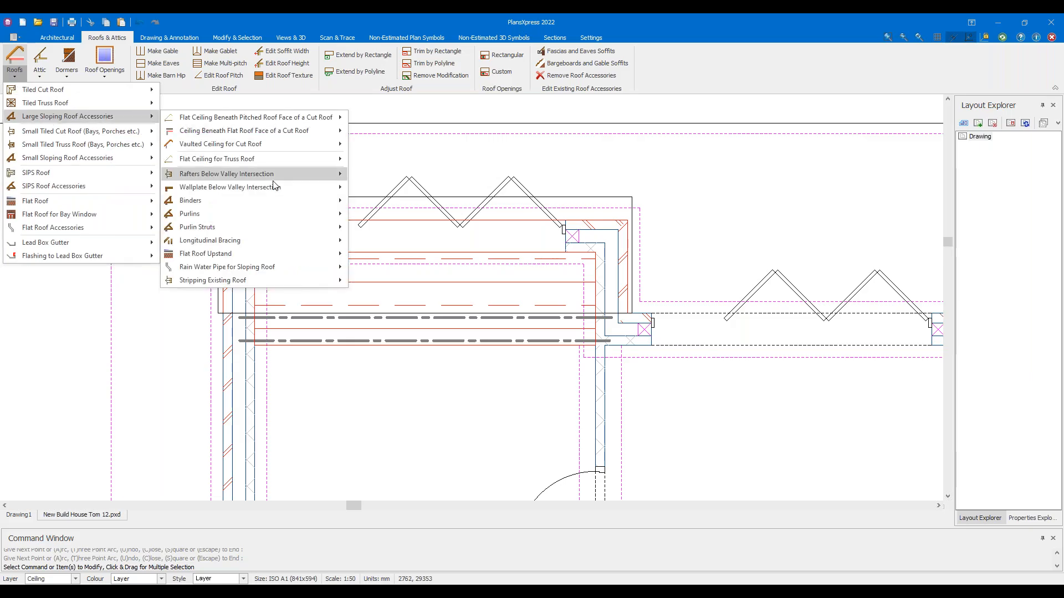
mouse_move(307, 268)
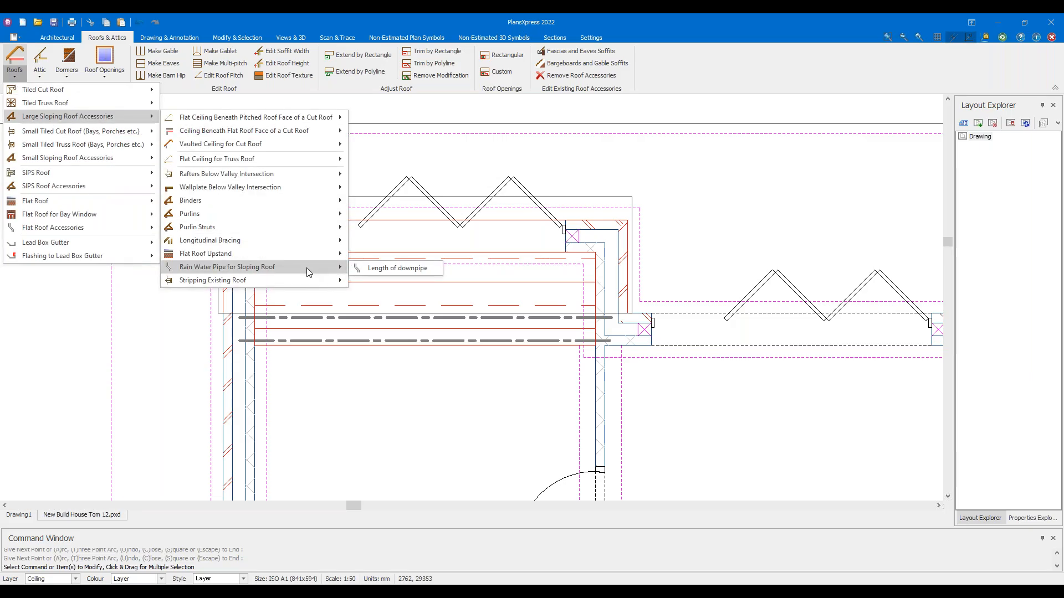
left_click(383, 267)
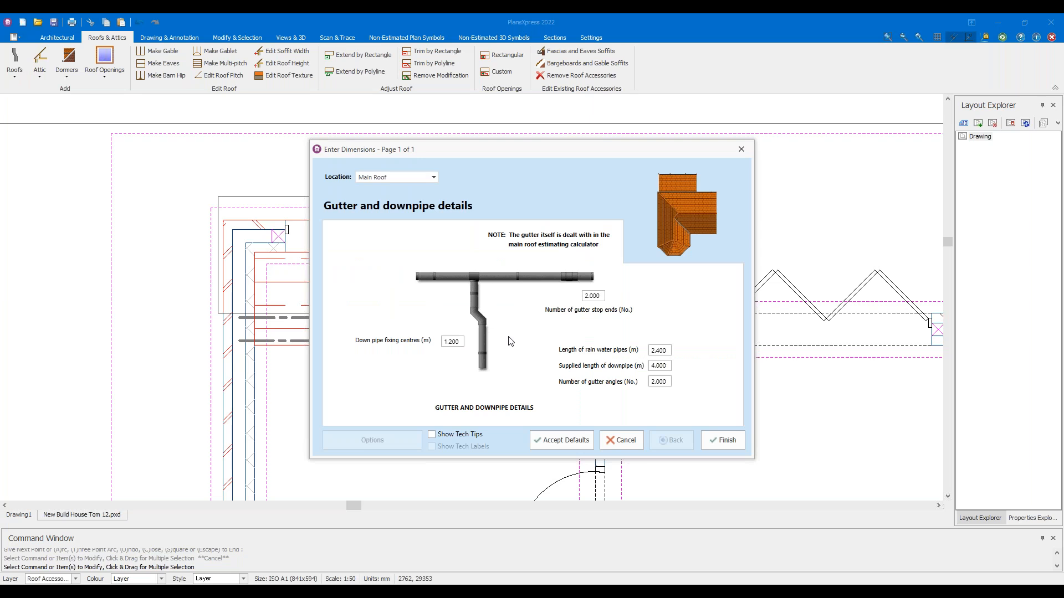
left_click(661, 351)
left_click_drag(657, 350, 717, 358)
Place the downpipe symbol outside the house's top-left gutter corner and set its rotation
left_click(725, 440)
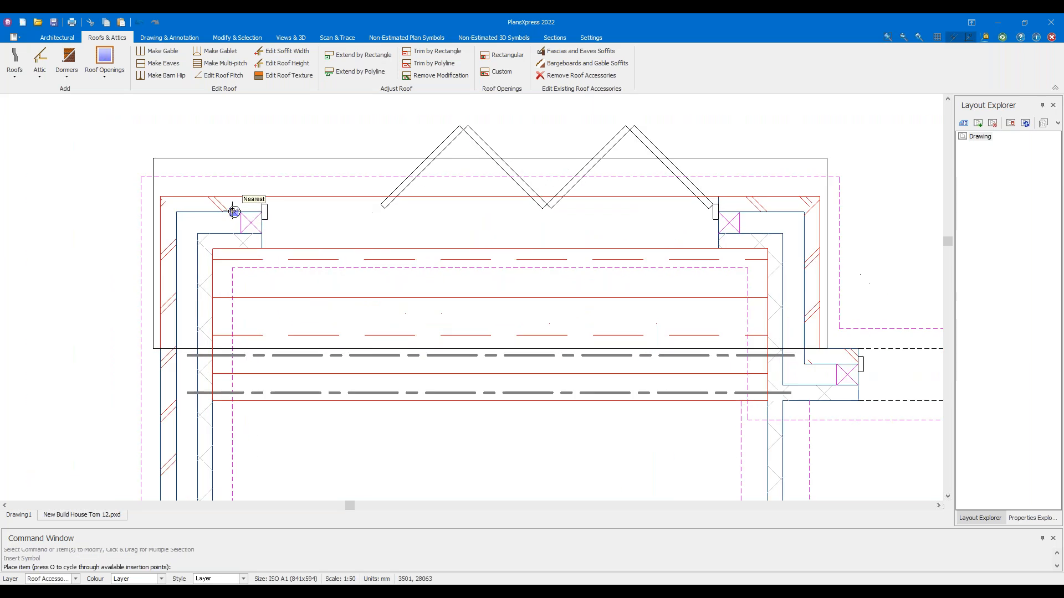
mouse_move(206, 180)
middle_mouse_down()
mouse_move(439, 327)
mouse_move(448, 279)
middle_mouse_up()
scroll(418, 313, "up", 4)
scroll(448, 279, "down", 2)
scroll(447, 284, "up", 3)
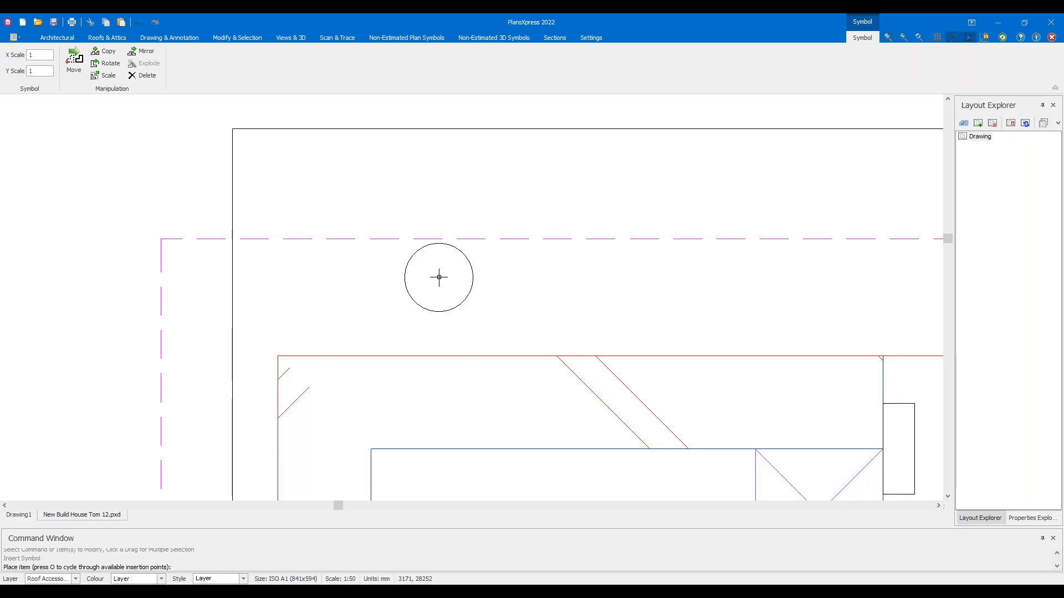
left_click(439, 277)
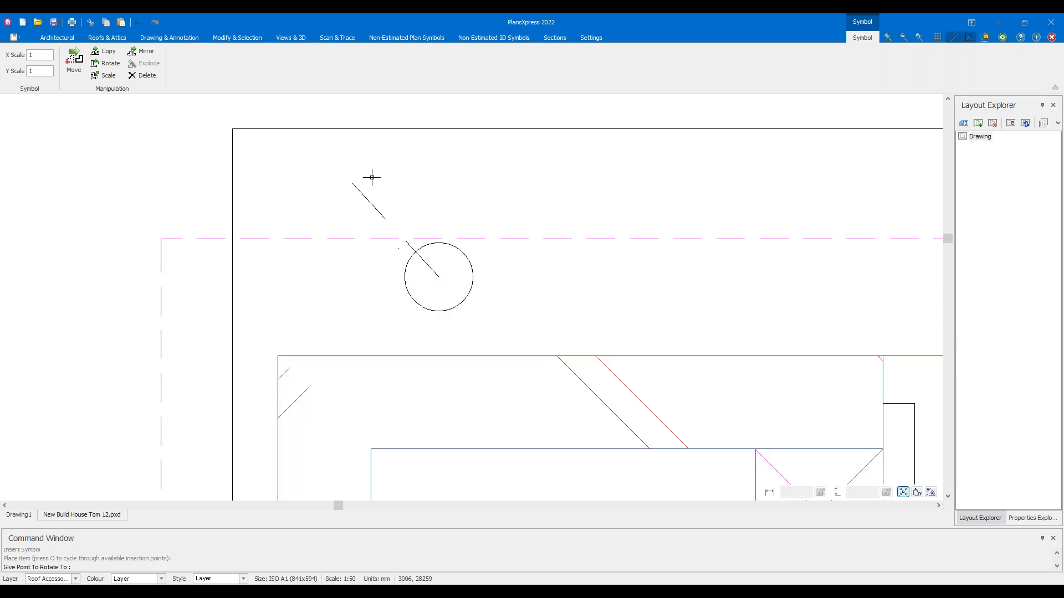
left_click(420, 160)
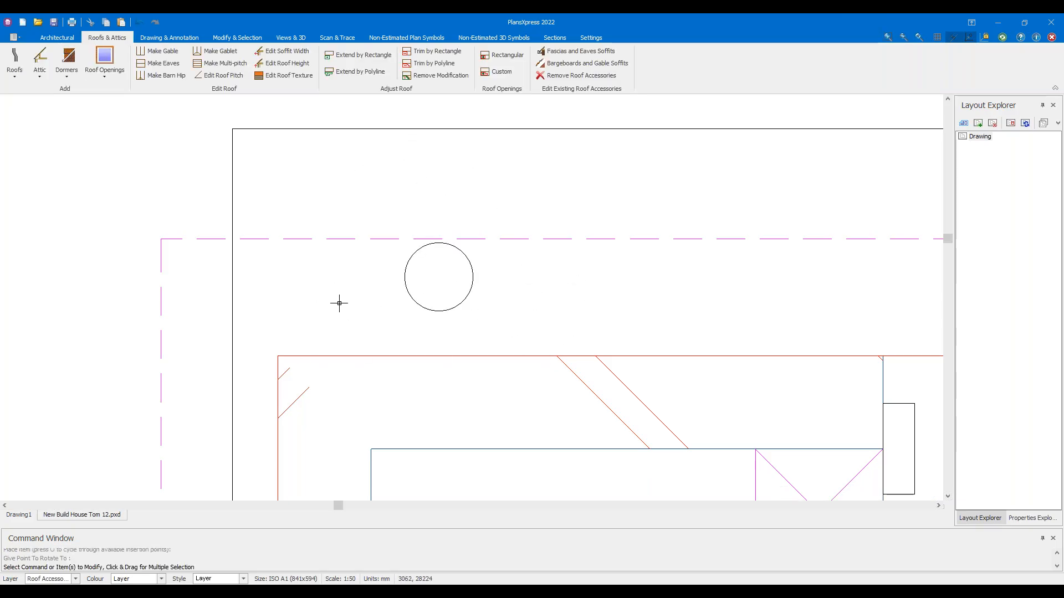
left_click_drag(503, 337, 399, 293)
key("Escape")
Select the support post at the lean-to corner, deselect it, and frame both floor plans
scroll(535, 314, "down", 4)
scroll(536, 314, "down", 3)
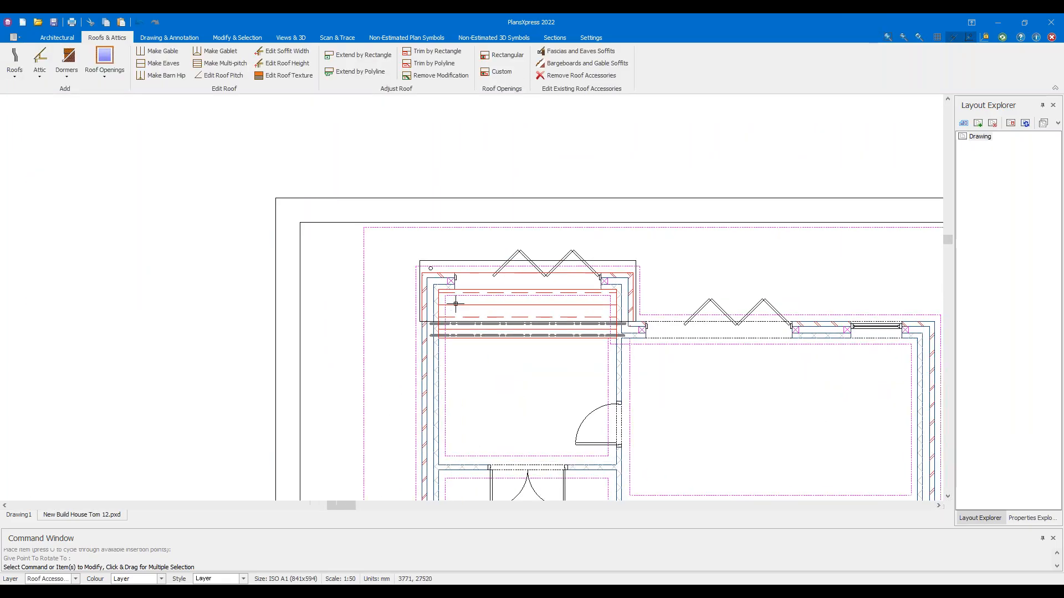
scroll(444, 265, "up", 2)
scroll(454, 249, "down", 2)
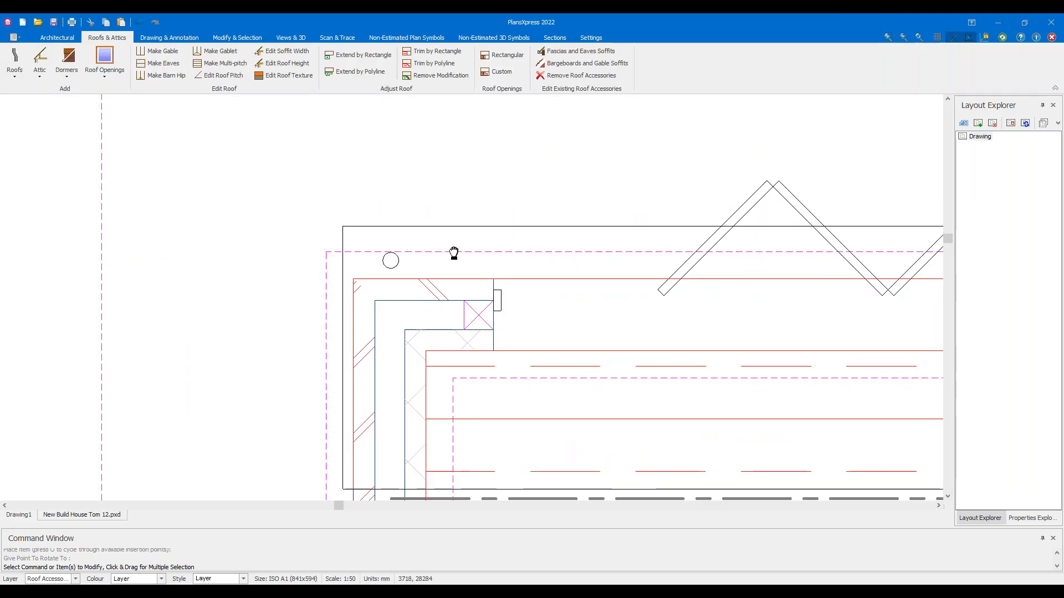
middle_click_drag(372, 270, 284, 295)
left_click_drag(172, 260, 701, 284)
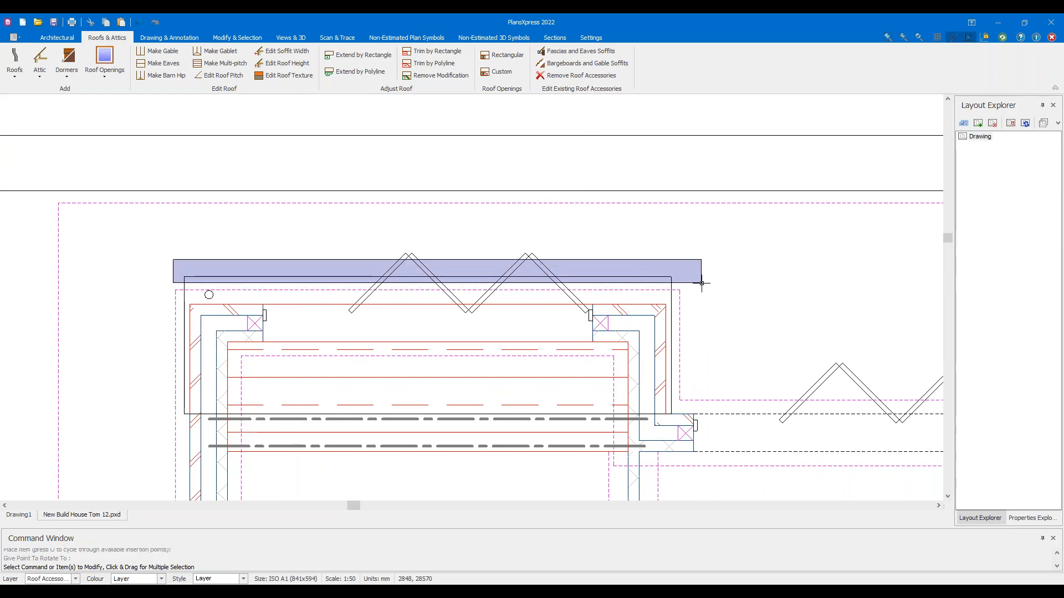
left_click_drag(701, 283, 687, 282)
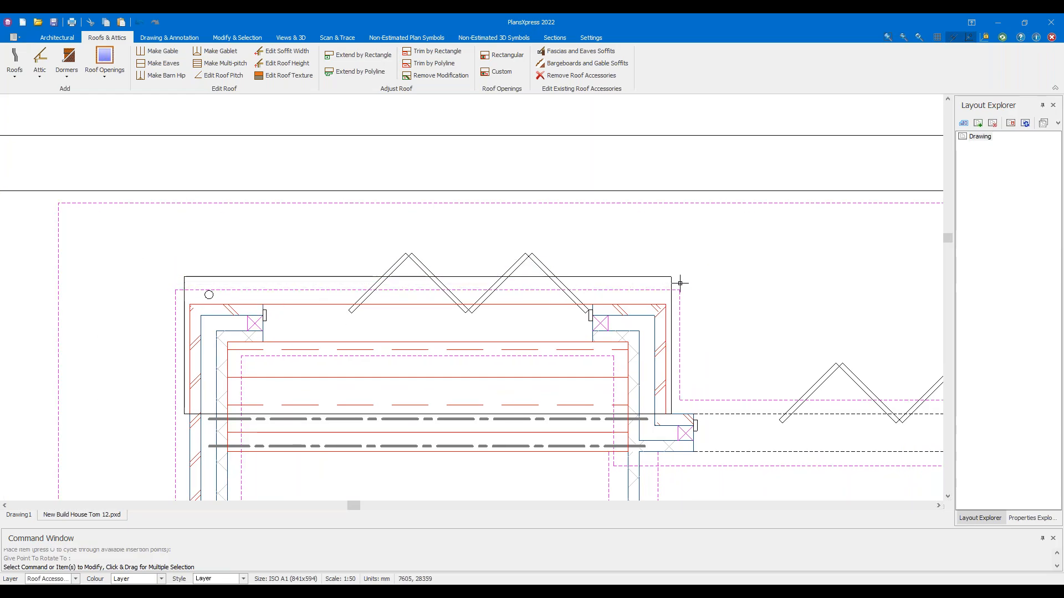
left_click_drag(195, 273, 222, 311)
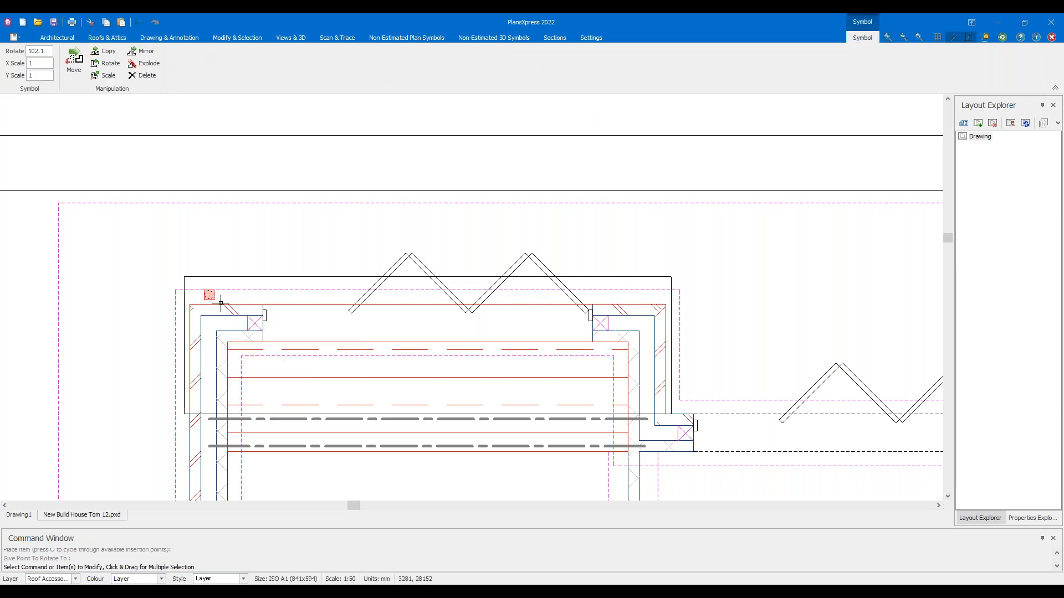
key("Escape")
scroll(268, 244, "down", 5)
middle_click_drag(486, 342, 297, 296)
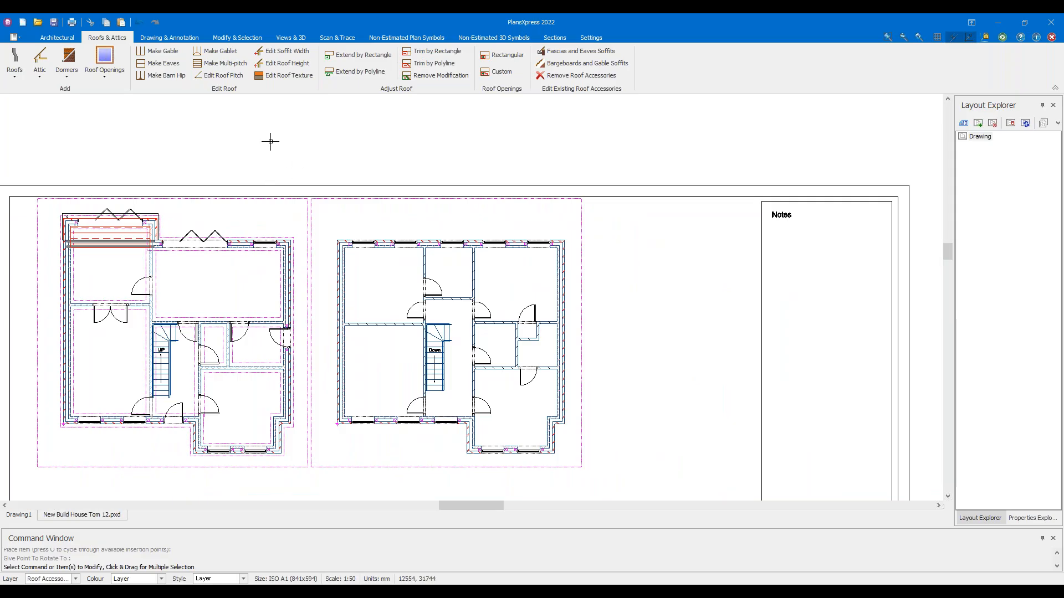
Save As with the file name changed to New Build House Tom 13.pxd
left_click(14, 37)
mouse_move(87, 102)
left_click(152, 69)
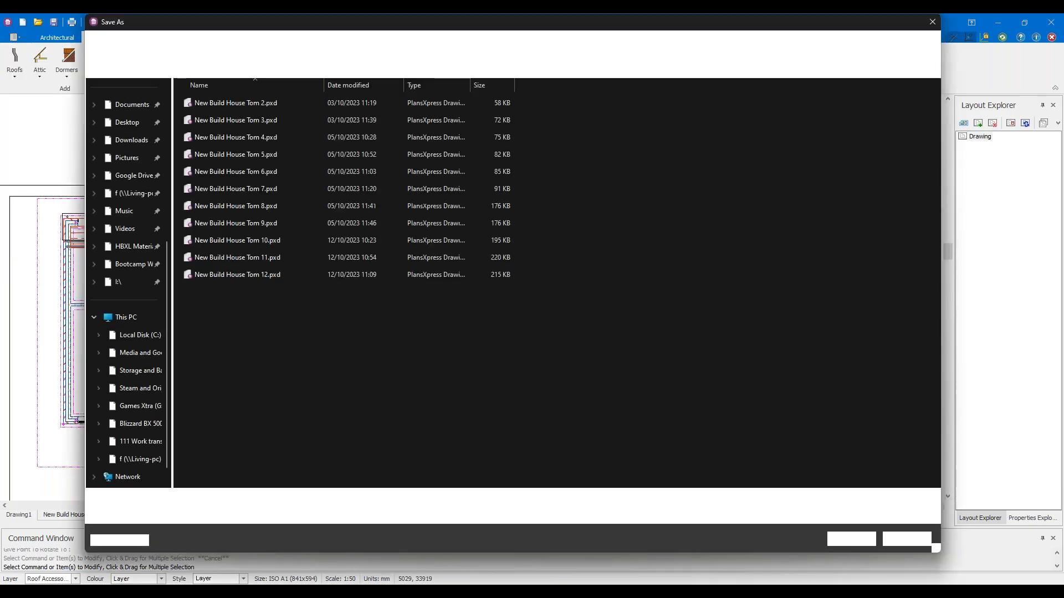
left_click(327, 500)
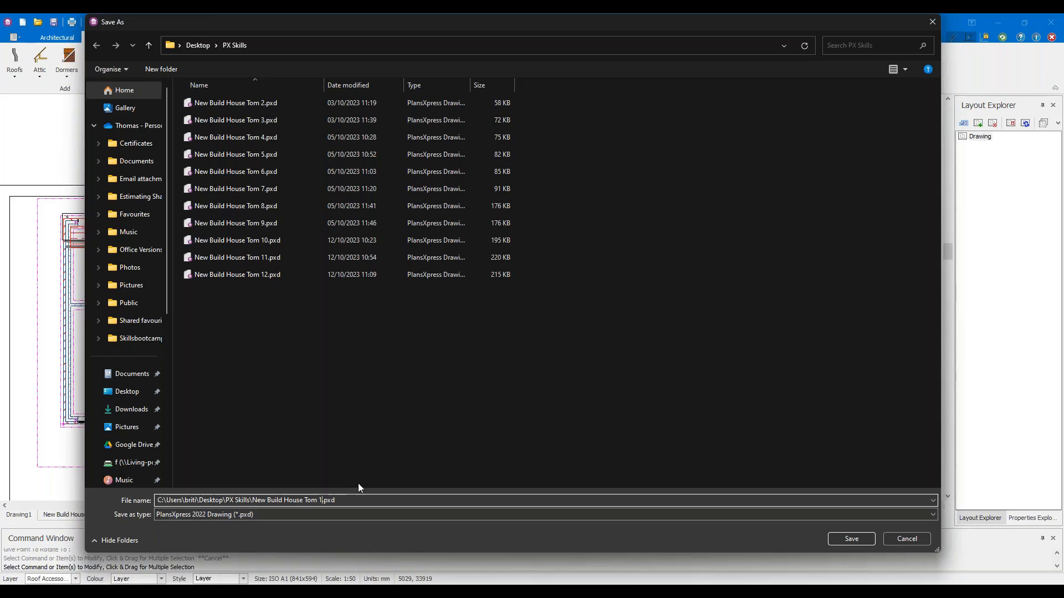
type("3")
left_click(861, 539)
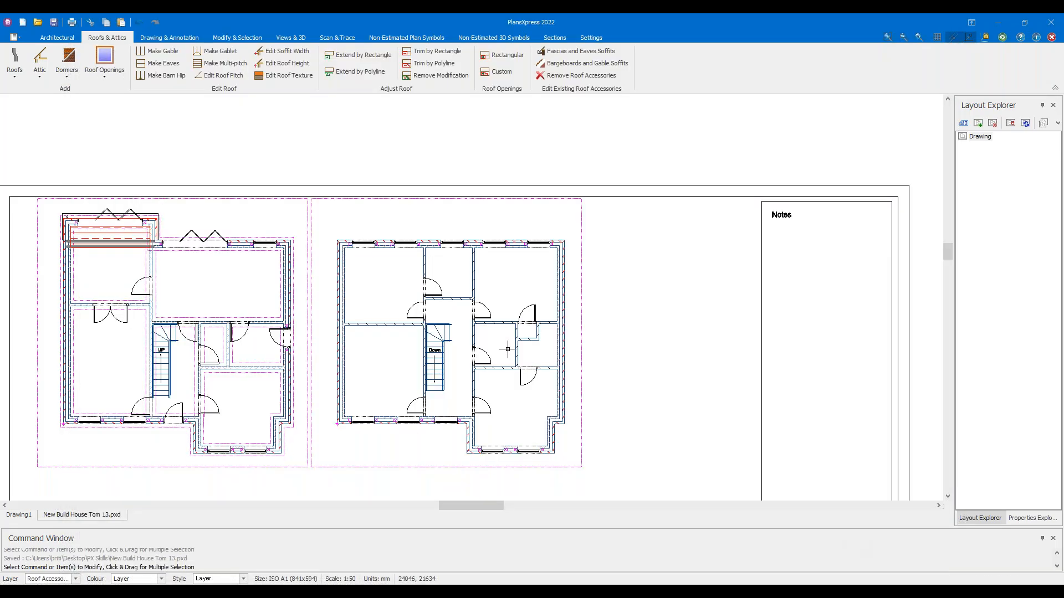
scroll(508, 349, "up", 4)
scroll(583, 247, "up", 1)
scroll(573, 253, "down", 1)
middle_click_drag(565, 263, 538, 314)
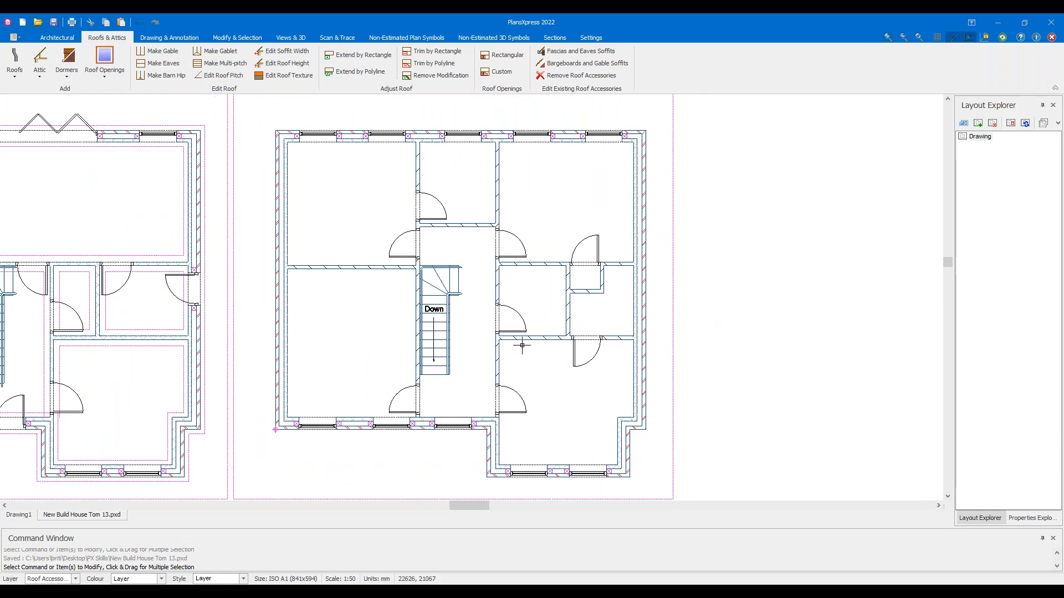
Show the Roofs dropdown's Tiled Truss Roof submenu with Typical Truss Roof
mouse_move(521, 345)
left_click(22, 78)
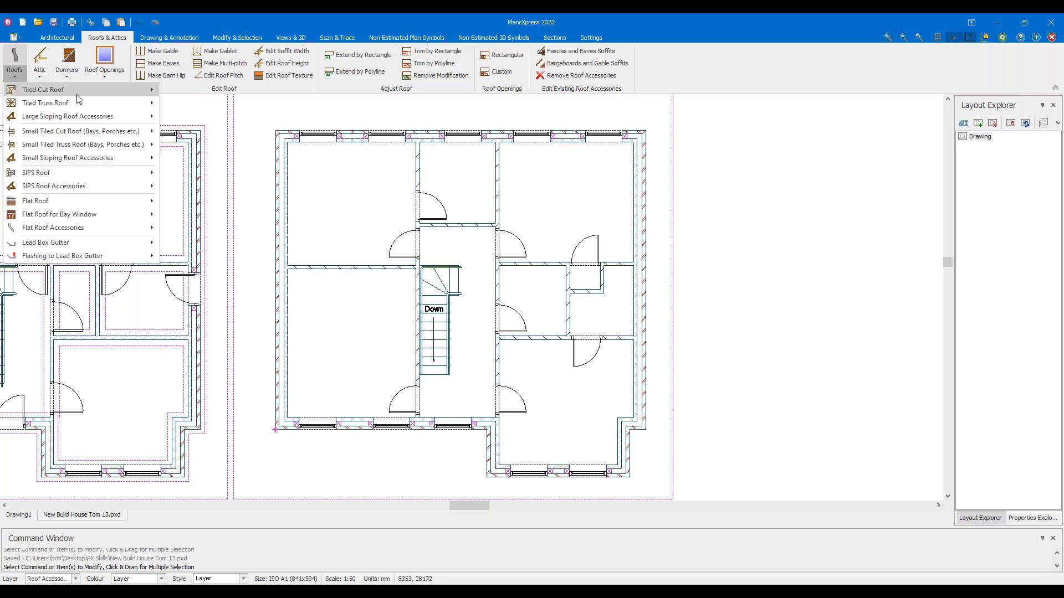
mouse_move(80, 104)
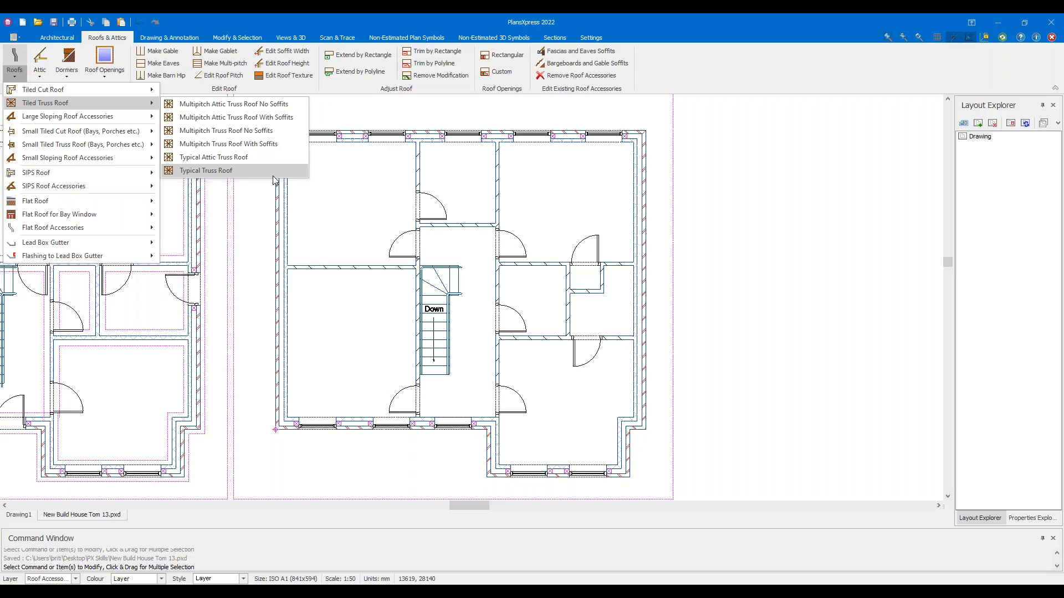
Start a Typical Truss Roof with its pitch set to 45° instead of 40°
left_click(205, 171)
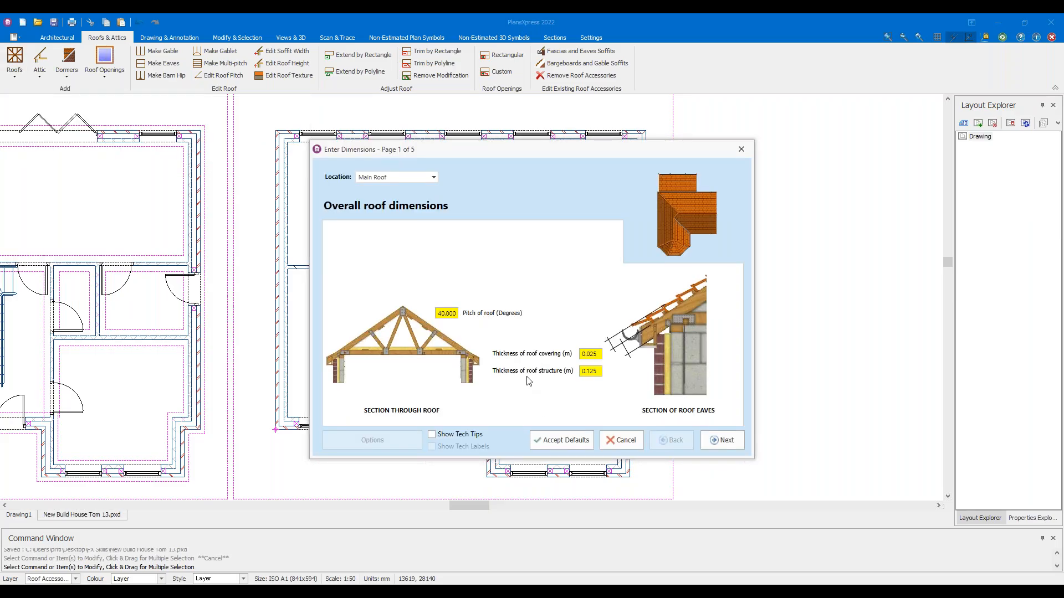
left_click_drag(596, 374, 574, 376)
left_click(596, 374)
mouse_move(452, 314)
type("566")
key("BackSpace")
key("BackSpace")
left_click(727, 441)
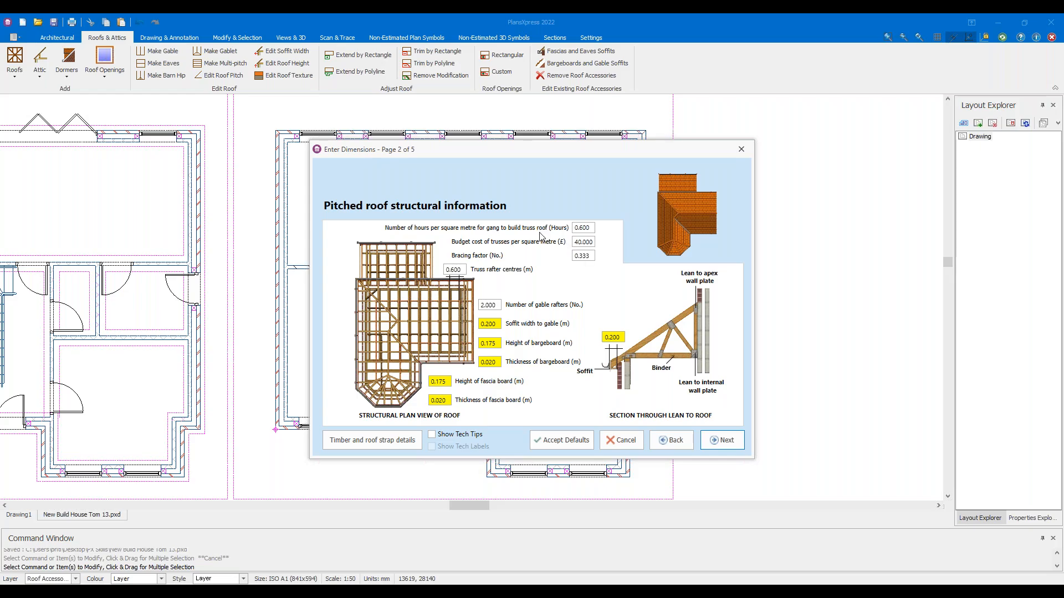
Edit the gang hours, bracing factor and truss budget cost fields on the first truss page
left_click(593, 227)
left_click(587, 255)
left_click(592, 242)
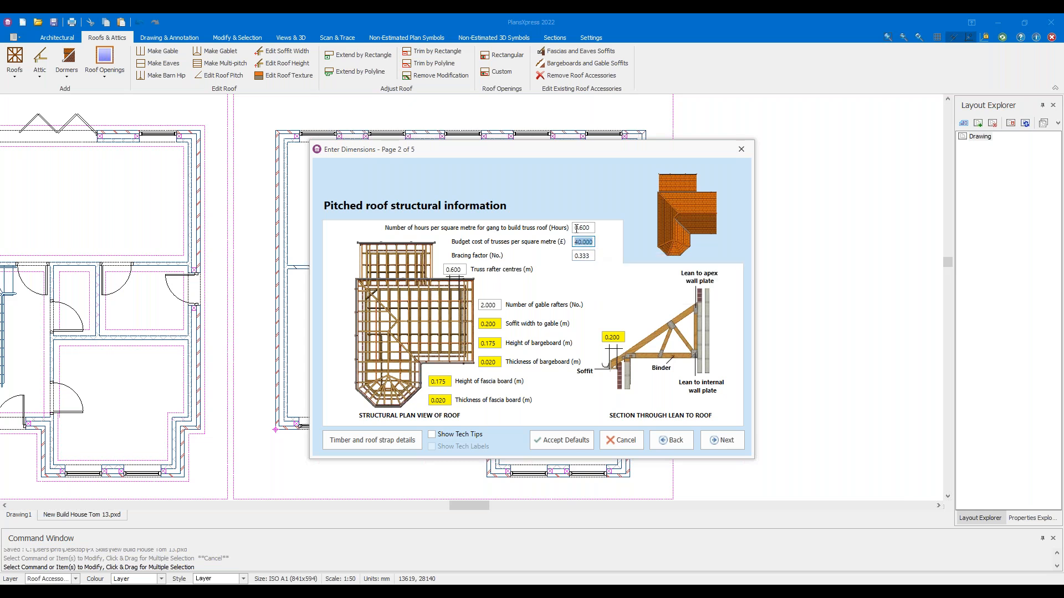
type("60")
key("BackSpace")
key("BackSpace")
mouse_move(588, 230)
Step through the flat/gablet roof and tiling pages, adjusting the tile lath spacing
left_click(718, 441)
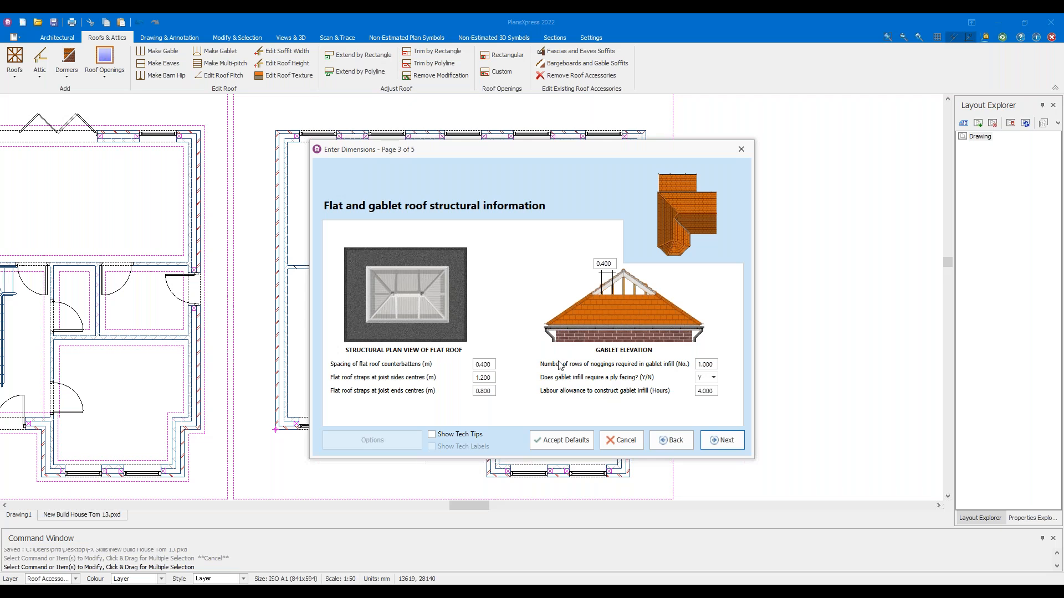
left_click(724, 440)
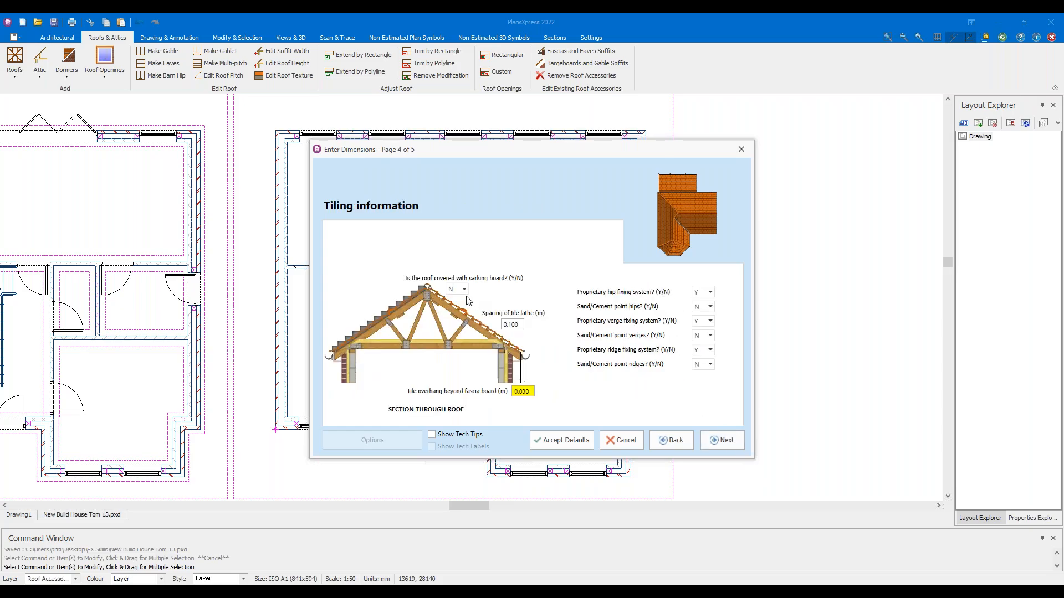
left_click(508, 325)
left_click(721, 440)
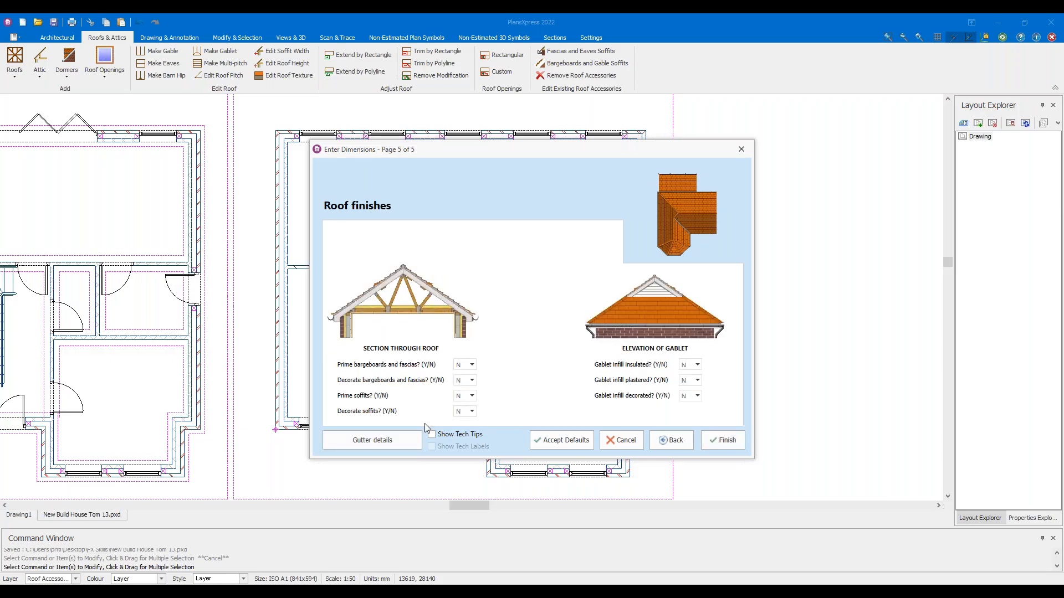
Set gutter clip centres to 0.8 in Gutter details and finish the truss roof settings
left_click(378, 439)
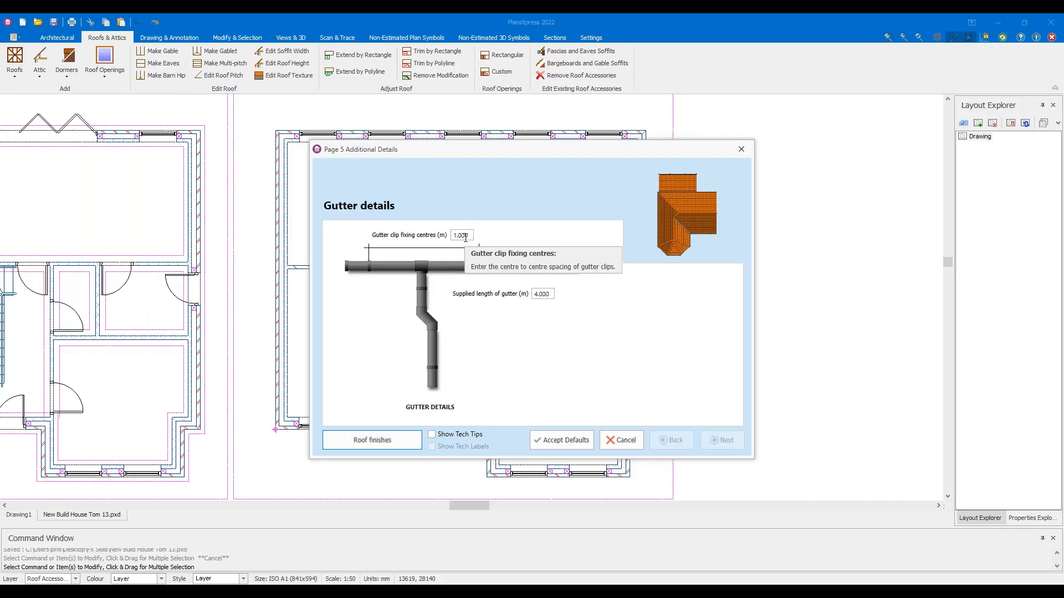
double_click(465, 235)
type("0.8")
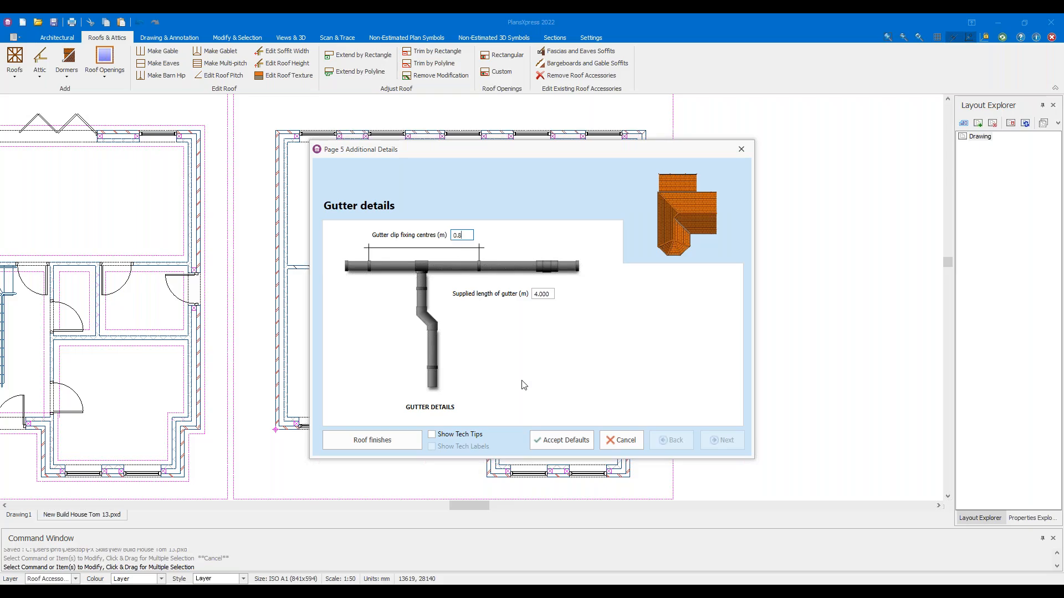
left_click(394, 444)
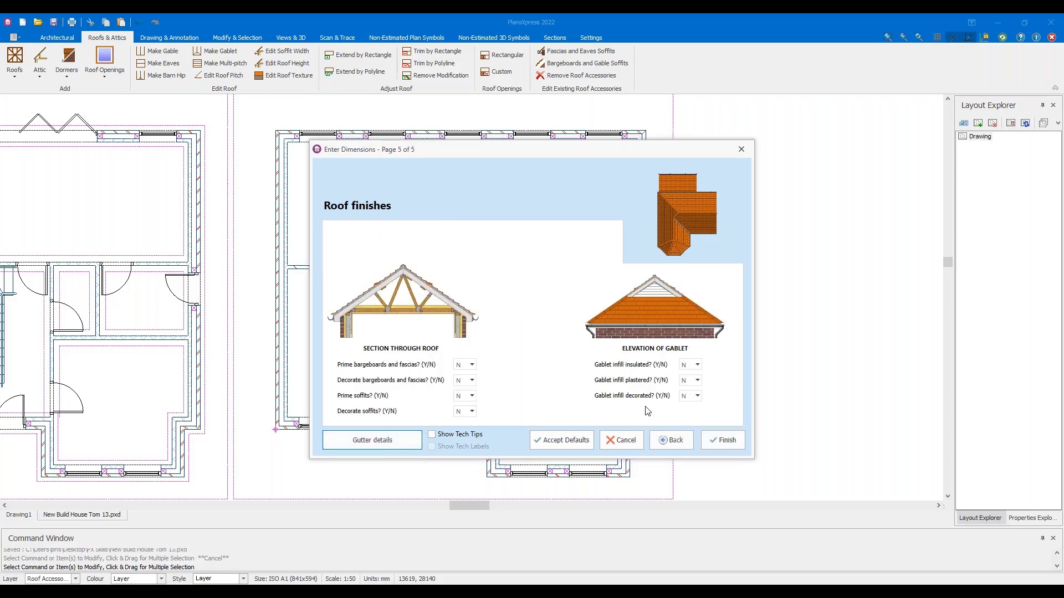
left_click(726, 441)
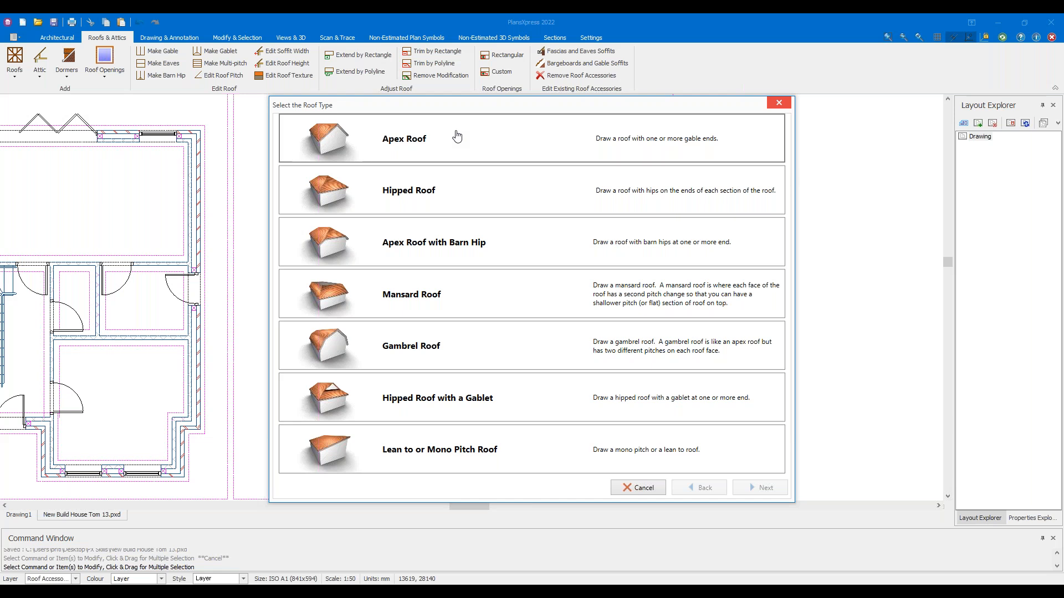
Draw a rectangular apex roof from the plan's top-left corner to the lower-right wall, with the ridge set across the plan
double_click(455, 137)
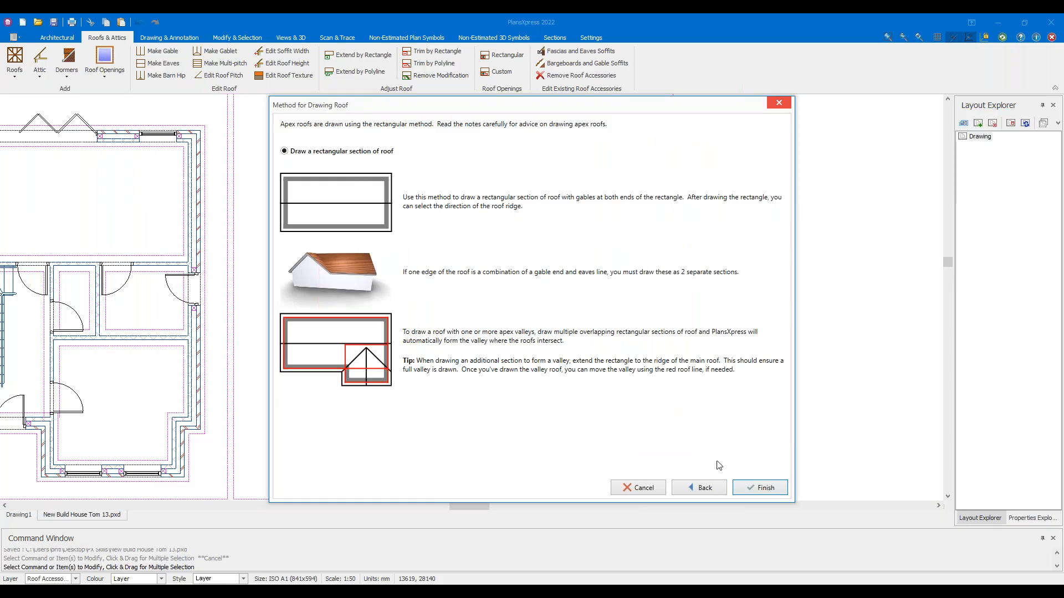
left_click(757, 488)
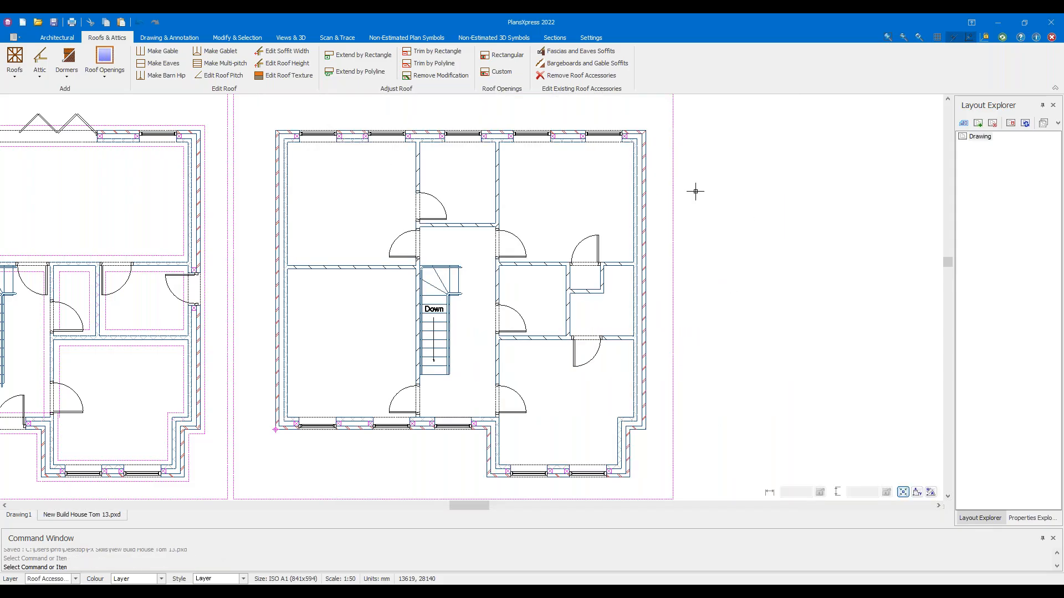
scroll(267, 118, "up", 2)
scroll(280, 138, "up", 1)
left_click(281, 138)
scroll(325, 175, "down", 2)
scroll(641, 427, "up", 4)
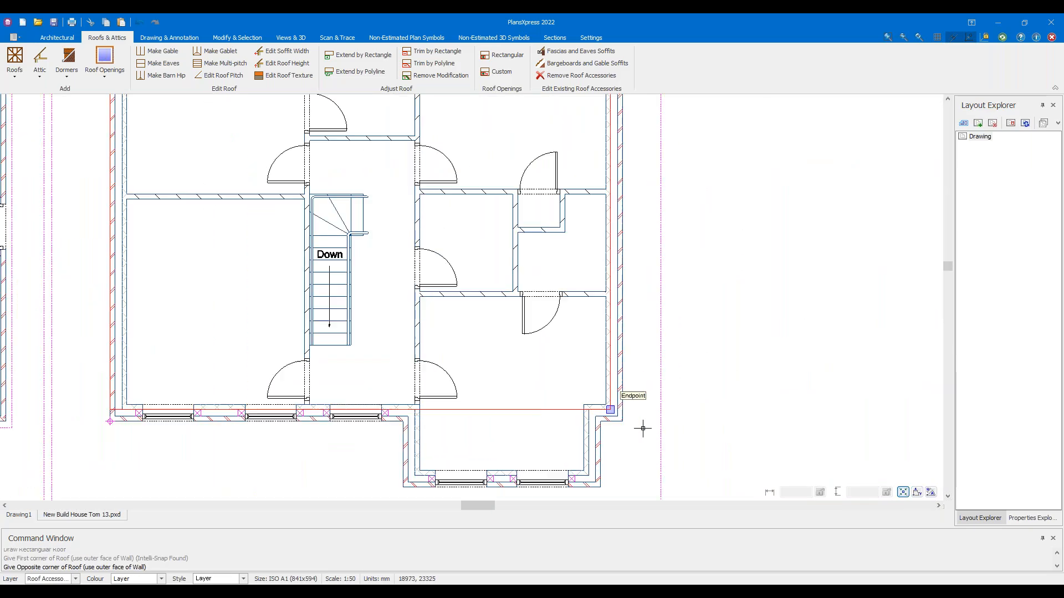
left_click(622, 425)
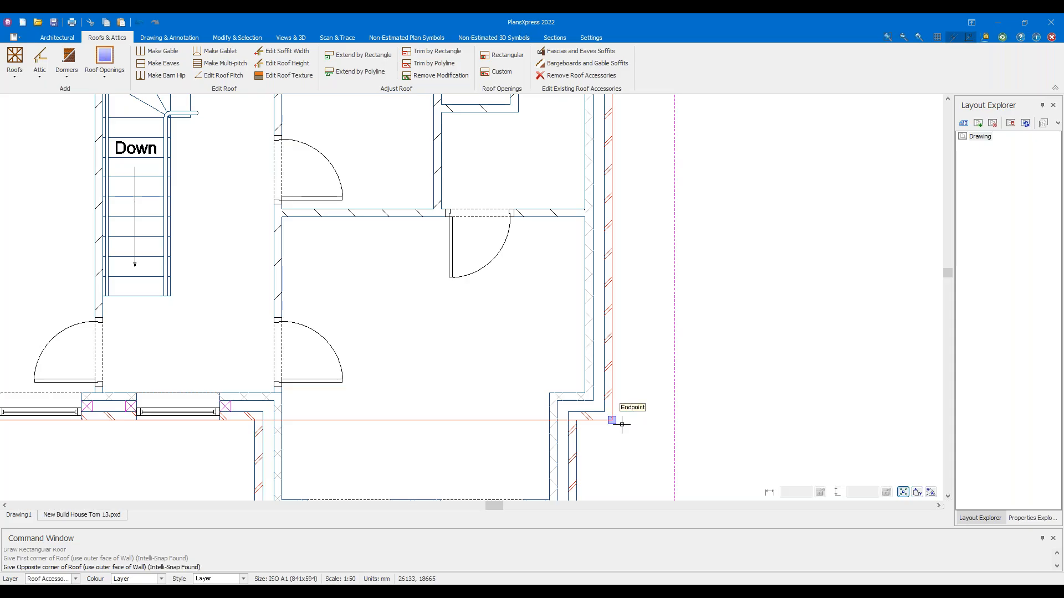
scroll(613, 393, "down", 3)
scroll(305, 329, "down", 1)
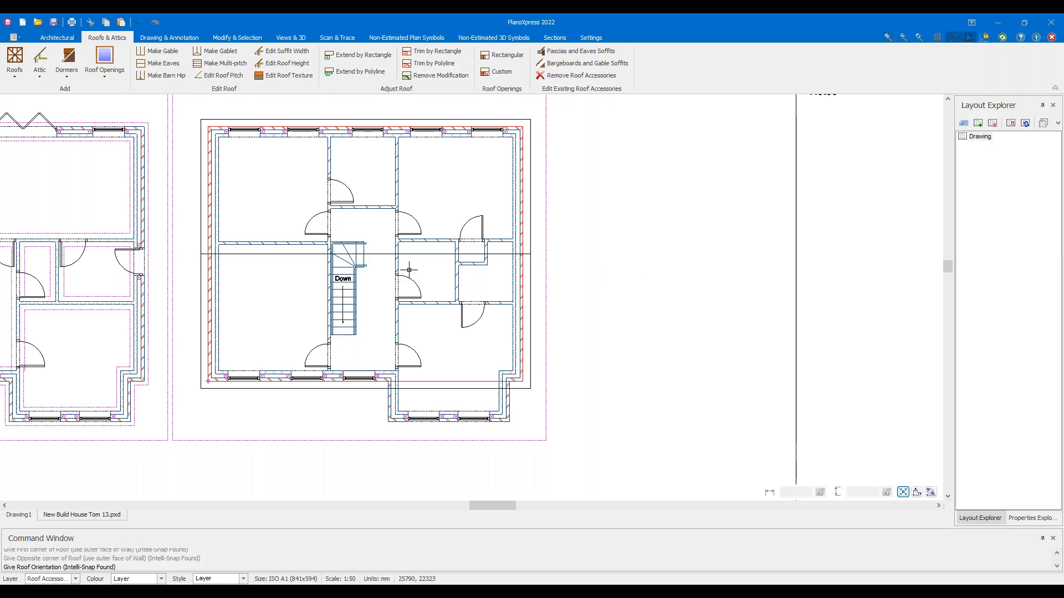
left_click(61, 237)
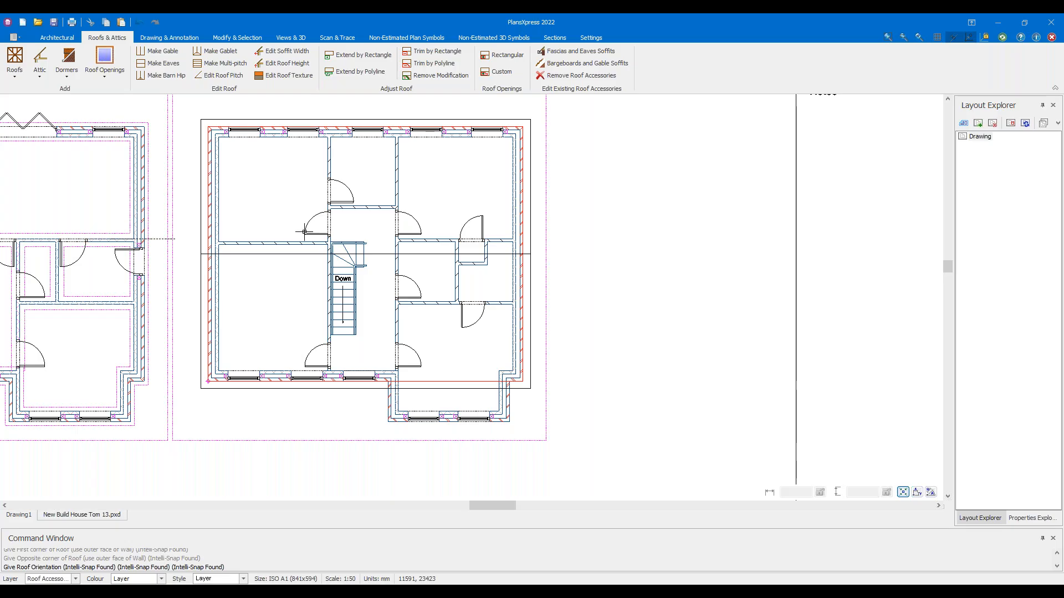
left_click(630, 253)
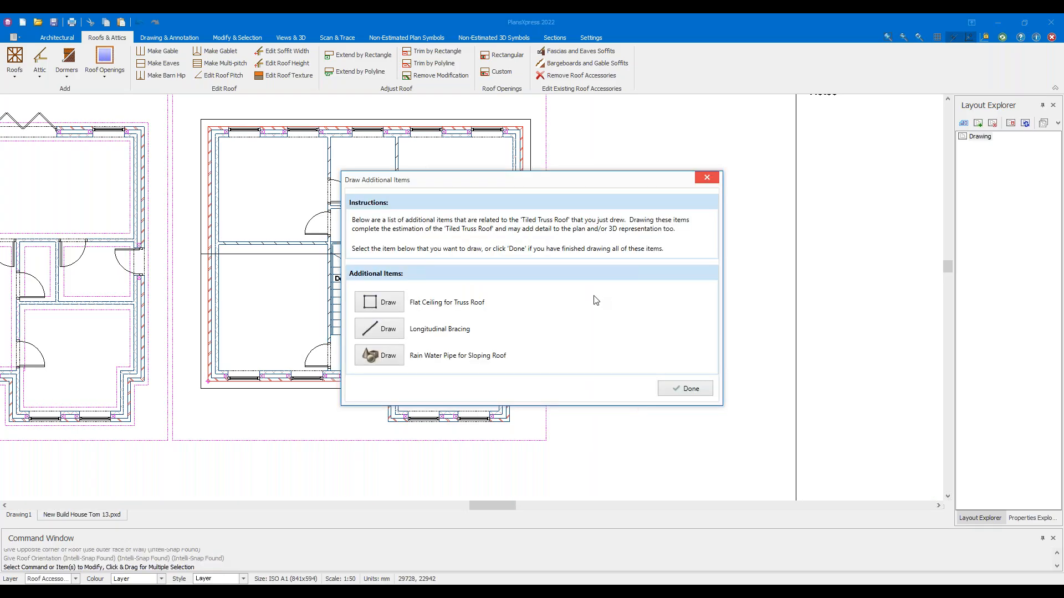
Skip the extra roof items and orbit the roofed house in the 3D Preview
left_click(680, 391)
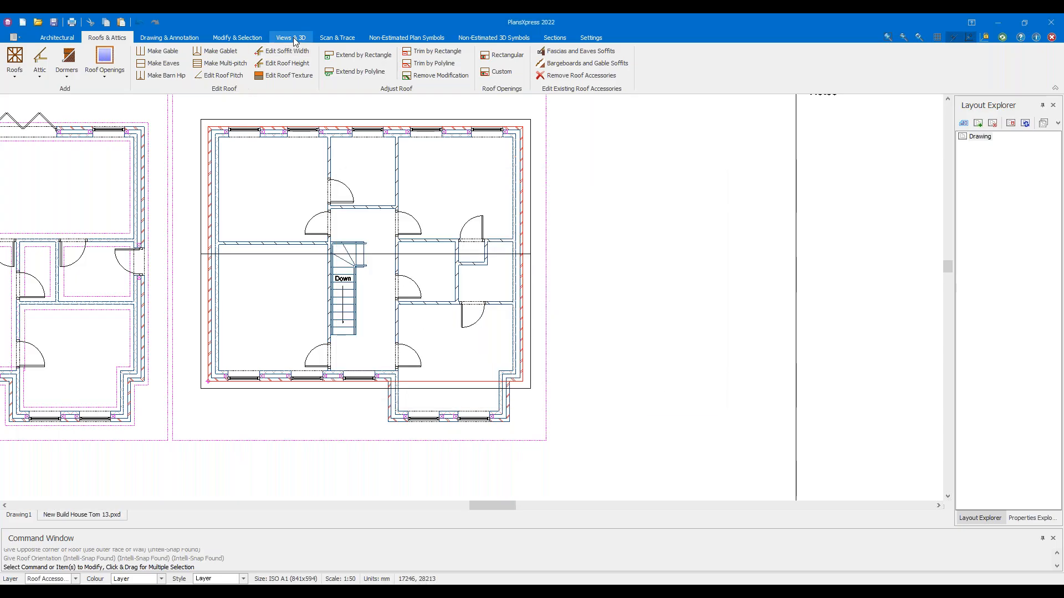
left_click(293, 37)
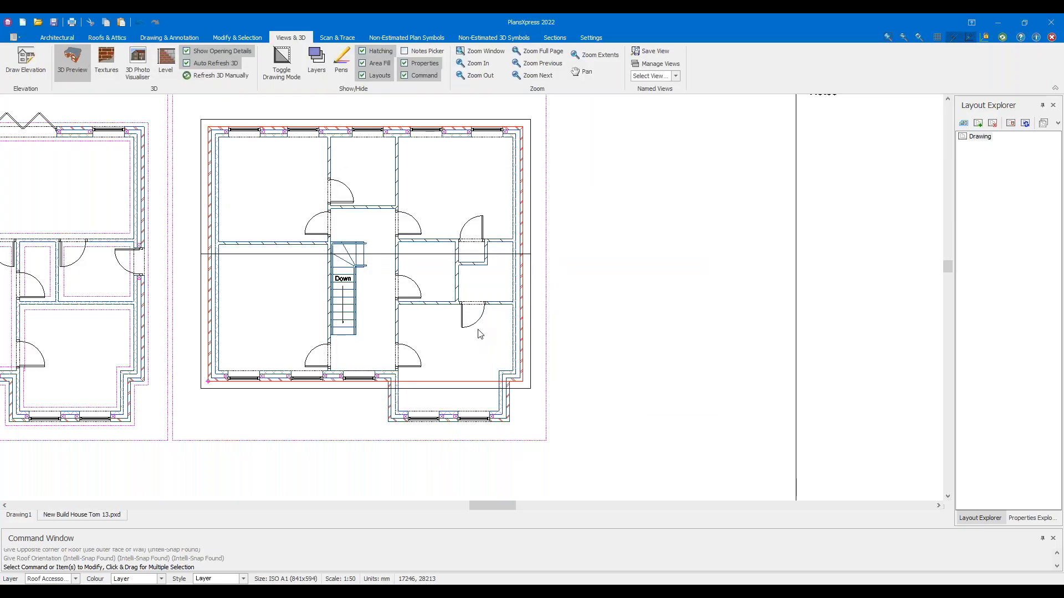
left_click_drag(555, 301, 526, 275)
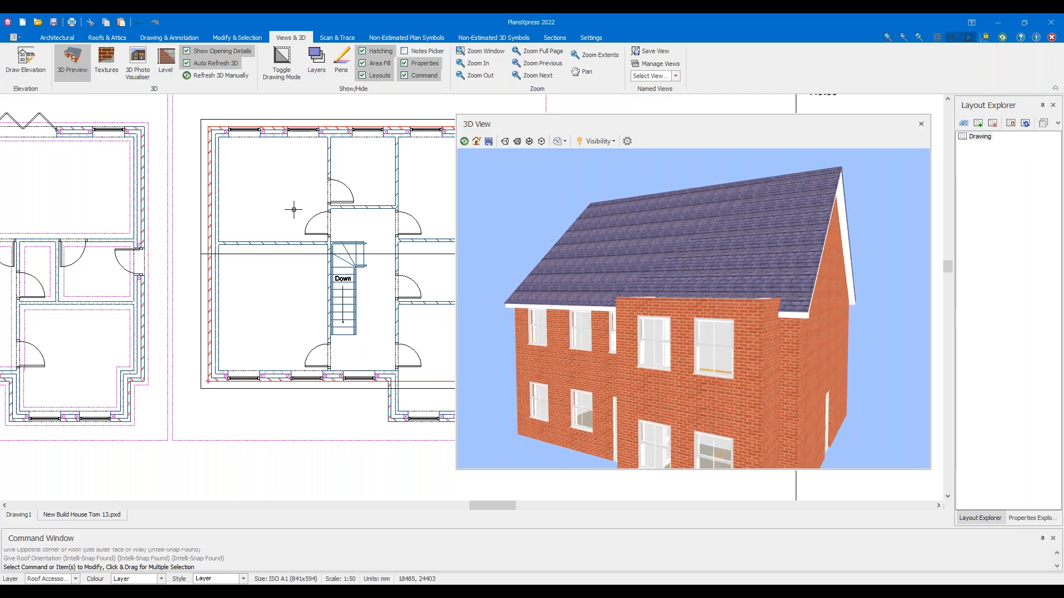
left_click(82, 75)
Zoom and pan the plan to check the title block, then the projecting bay
scroll(452, 256, "down", 2)
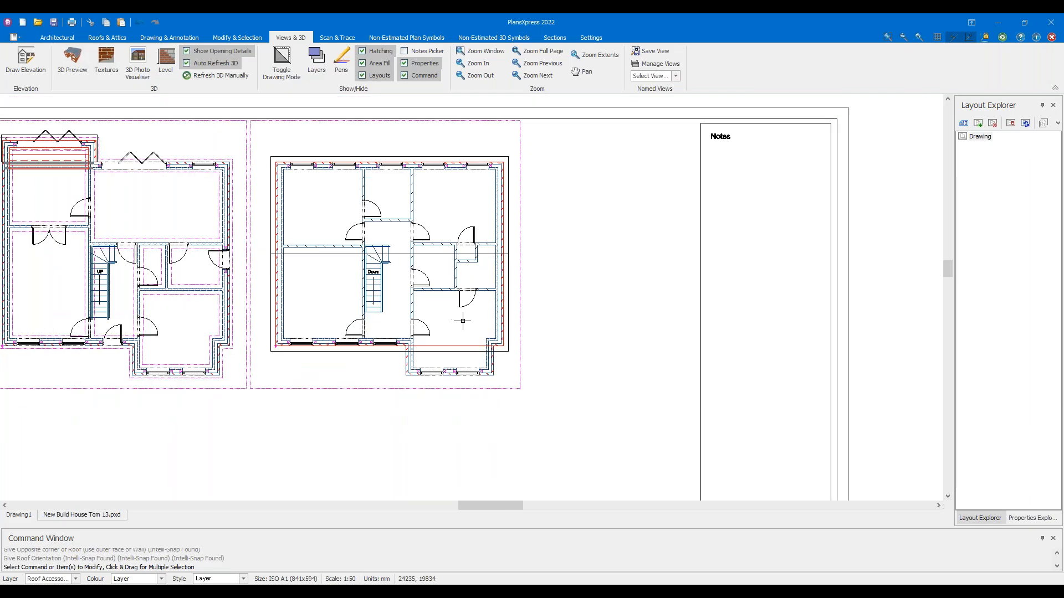
middle_click_drag(458, 318, 461, 253)
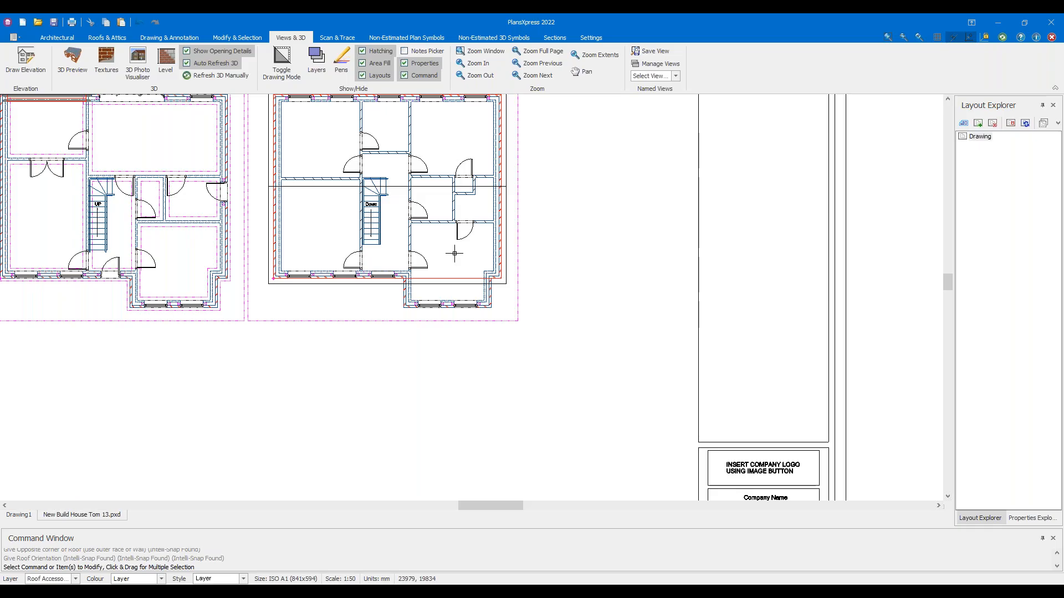
scroll(394, 285, "up", 3)
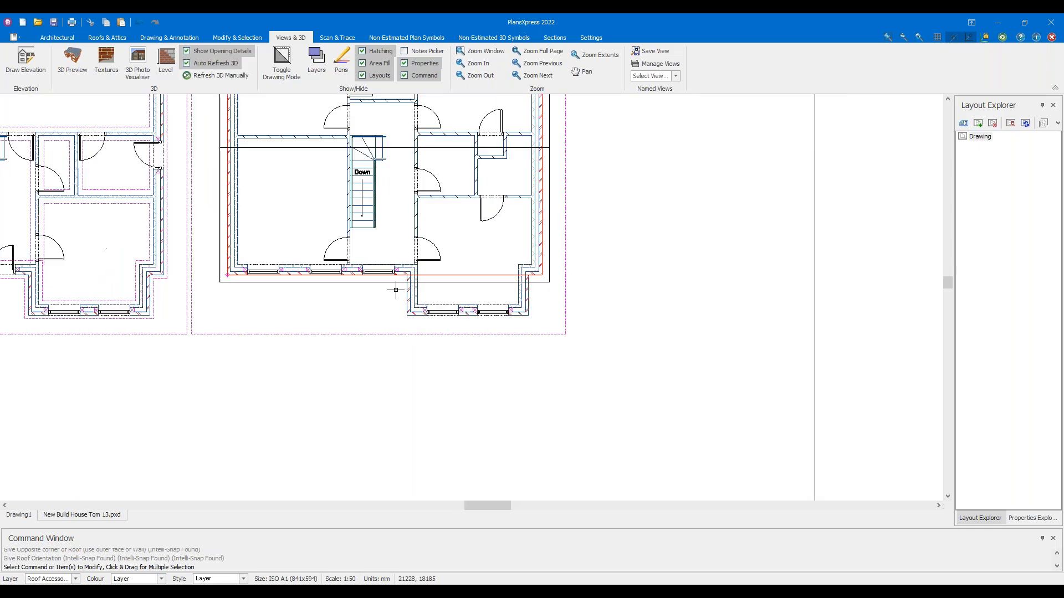
mouse_move(431, 316)
middle_mouse_down()
mouse_move(408, 337)
mouse_move(415, 313)
middle_mouse_up()
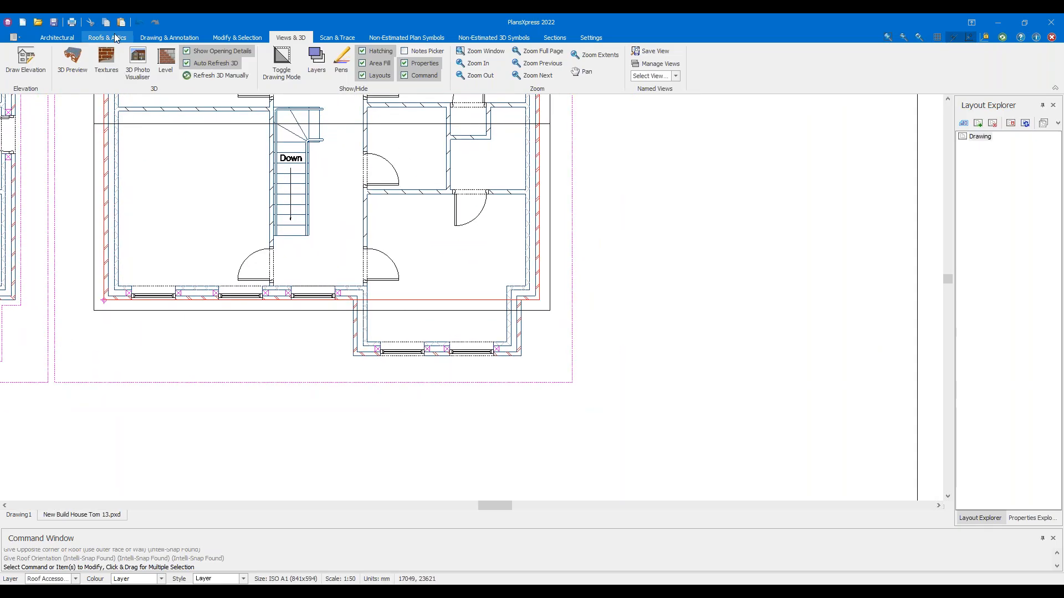
mouse_move(430, 311)
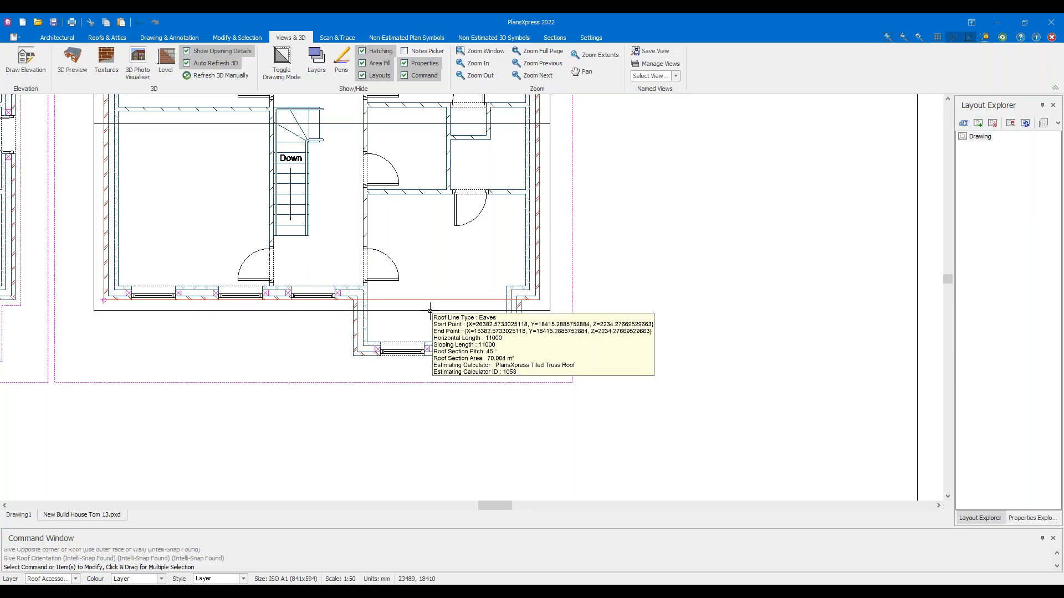
Draw a vertical construction line on the outer face of the bay's left wall
left_click(182, 37)
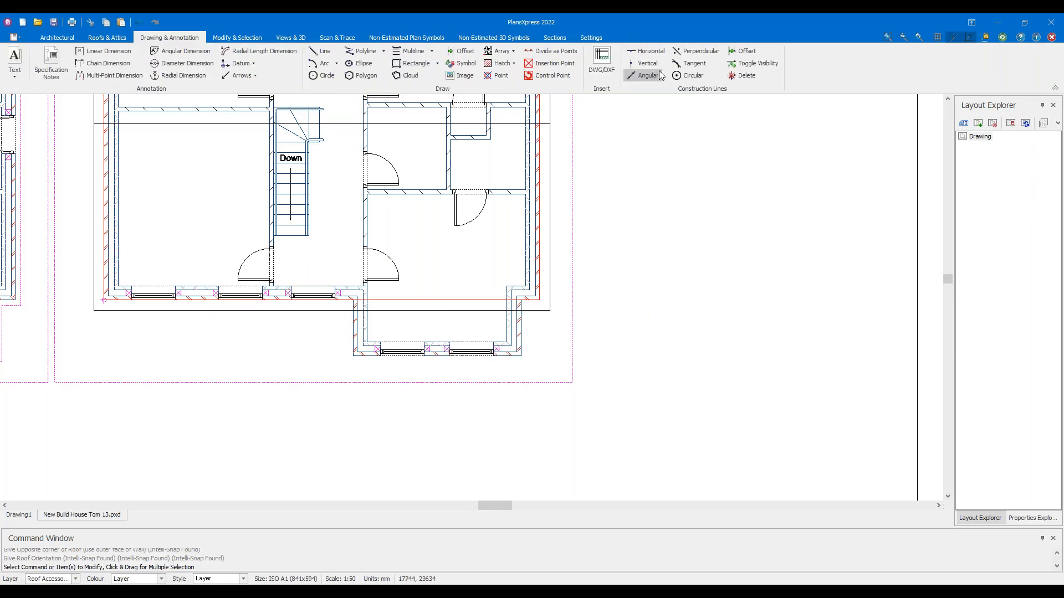
left_click(655, 67)
scroll(325, 361, "up", 5)
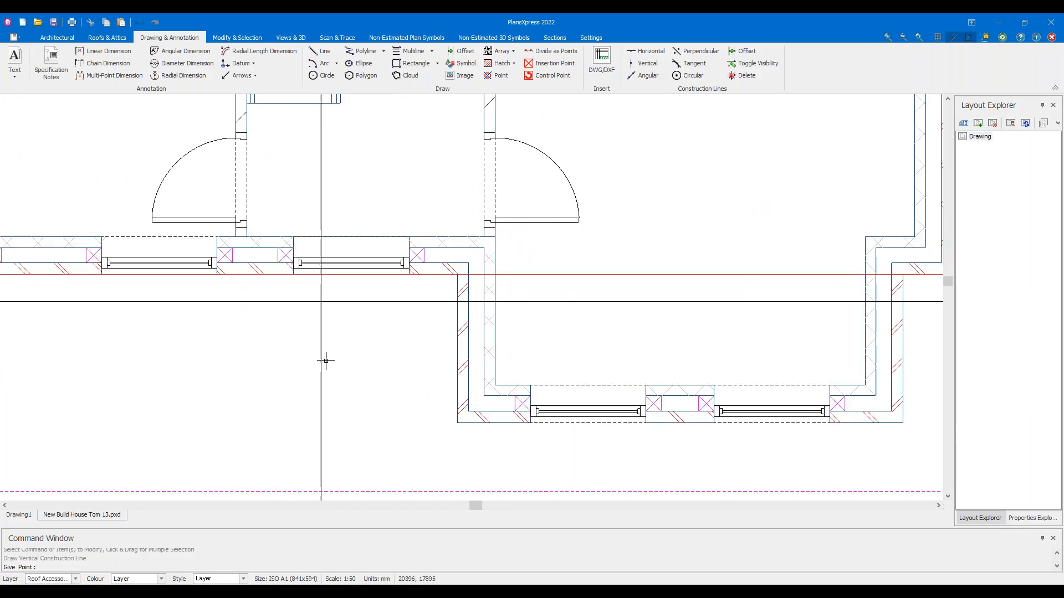
left_click(568, 420)
scroll(427, 388, "down", 4)
key("Escape")
Select and check the new construction line, then pan back to the upper floor
left_click_drag(530, 465, 463, 446)
key("Escape")
scroll(482, 349, "down", 3)
scroll(487, 270, "up", 3)
scroll(487, 270, "up", 1)
left_click_drag(486, 275, 443, 242)
left_click_drag(492, 339, 448, 279)
key("Escape")
scroll(445, 280, "down", 6)
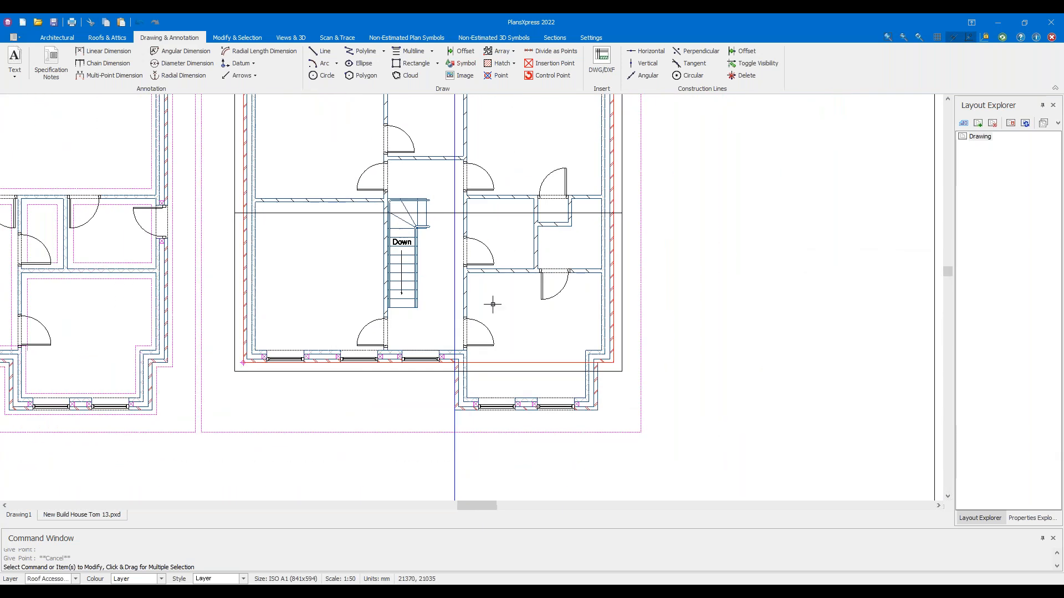
middle_click_drag(491, 304, 346, 248)
left_click(107, 38)
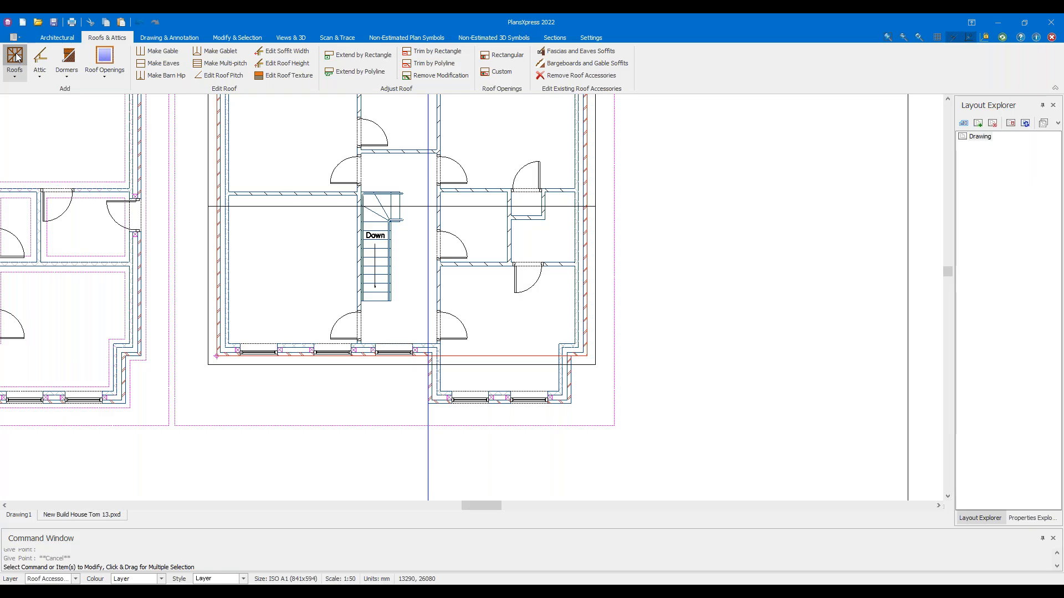
Start a rectangular apex roof with its first corner at the bay's outer corner
left_click(15, 56)
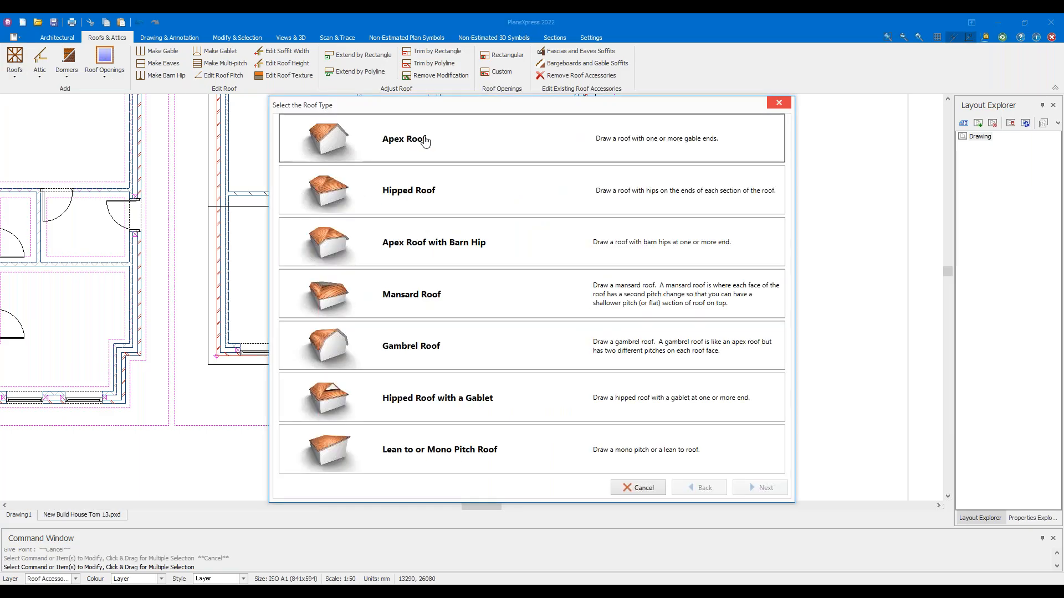
left_click(425, 141)
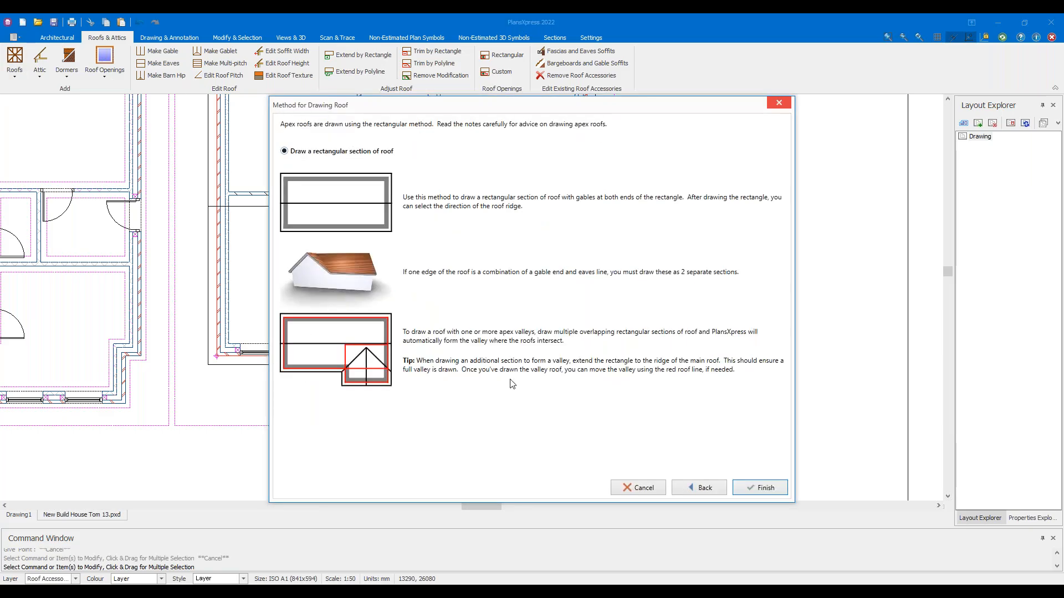
left_click(765, 488)
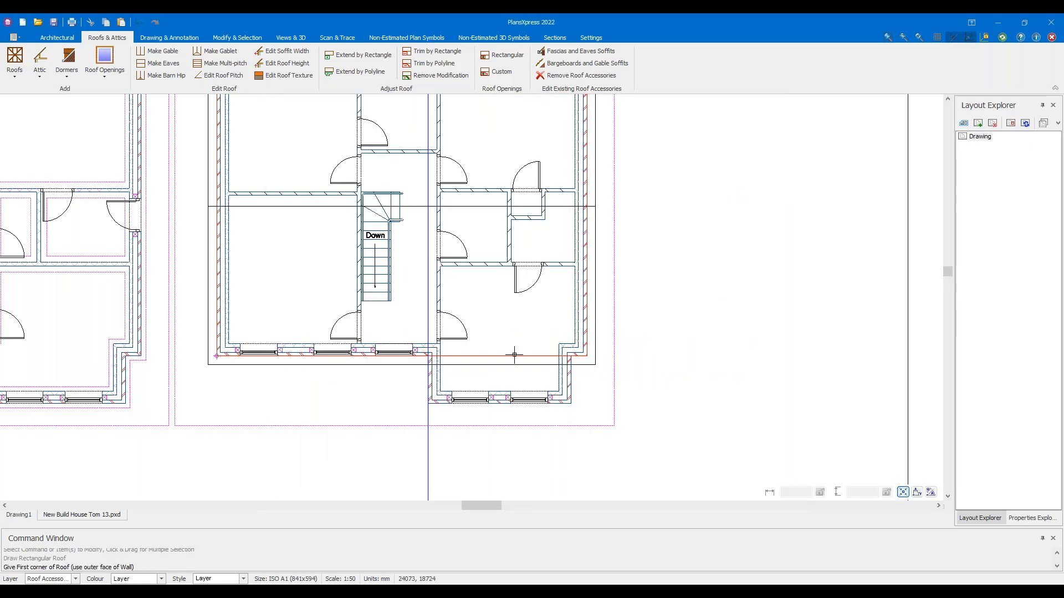
scroll(515, 374, "up", 2)
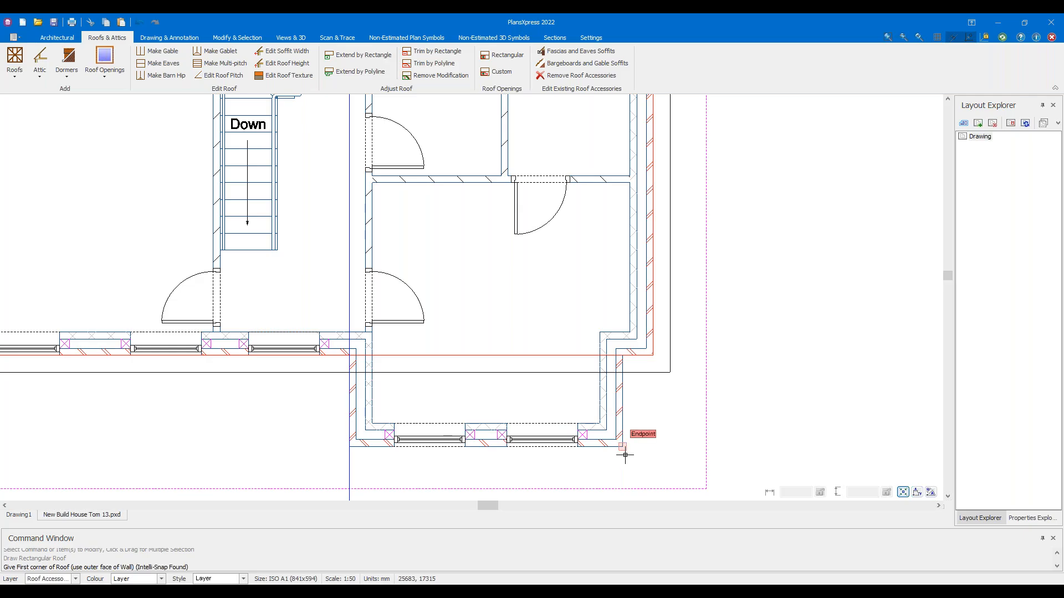
left_click(625, 454)
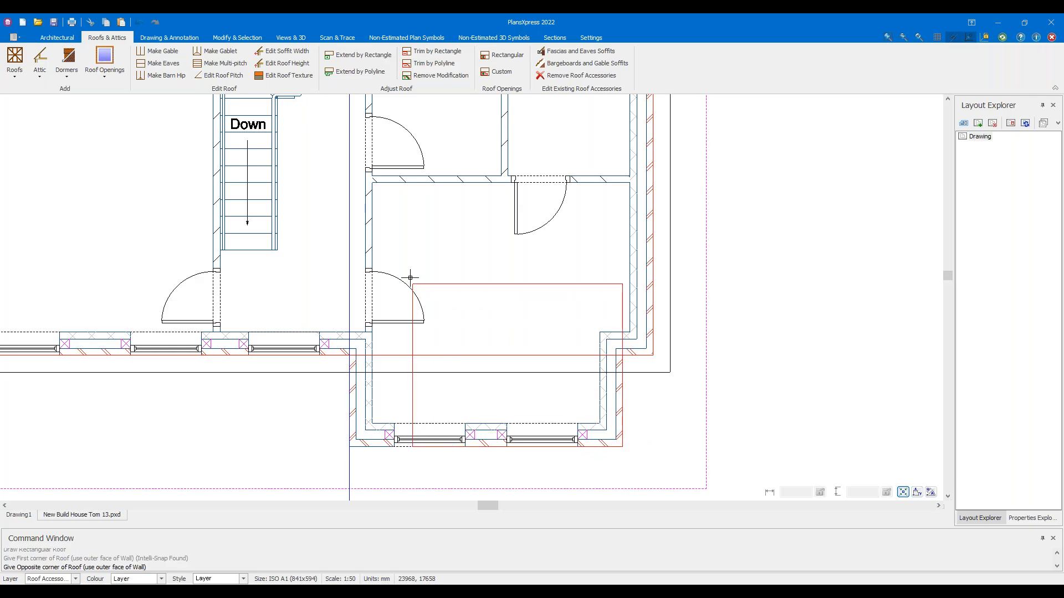
Set the opposite corner inside the main roof, orient the ridge, and move the extras list aside
scroll(349, 205, "up", 5)
middle_click_drag(357, 469, 344, 382)
left_click(339, 411)
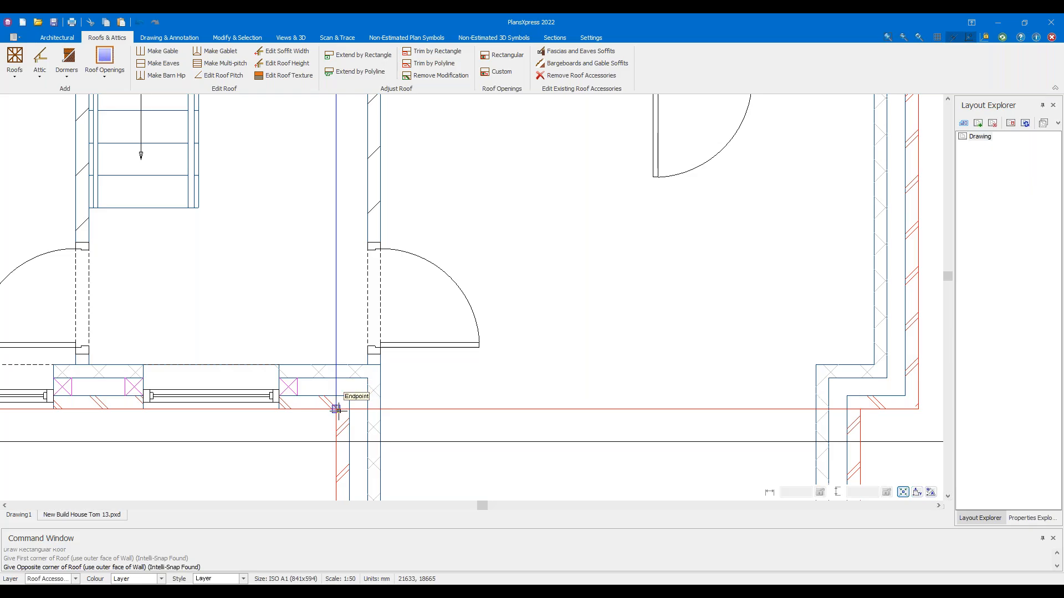
scroll(339, 411, "down", 1)
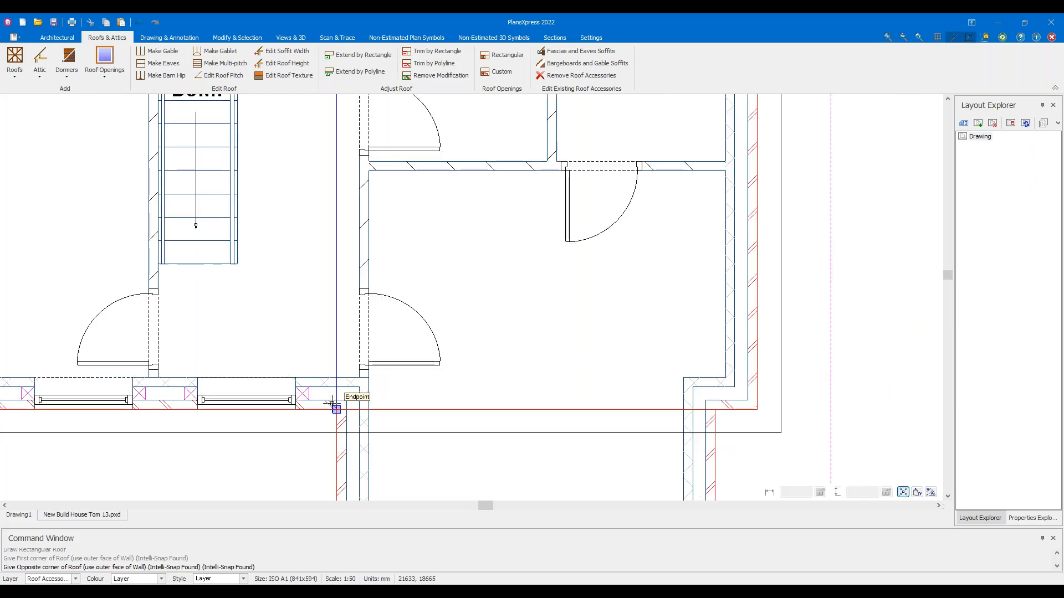
left_click(337, 202)
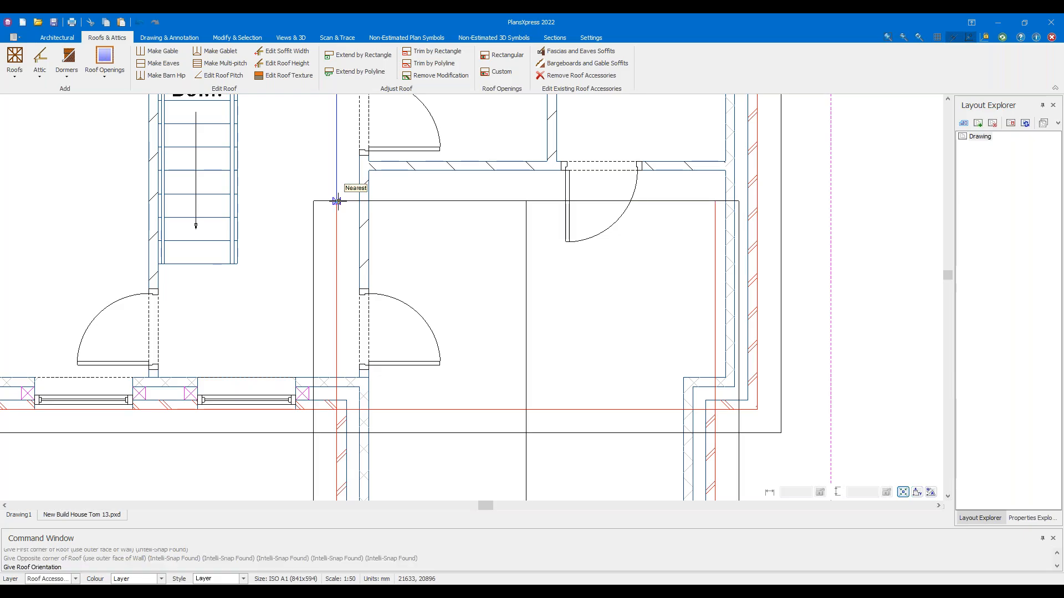
scroll(337, 201, "down", 3)
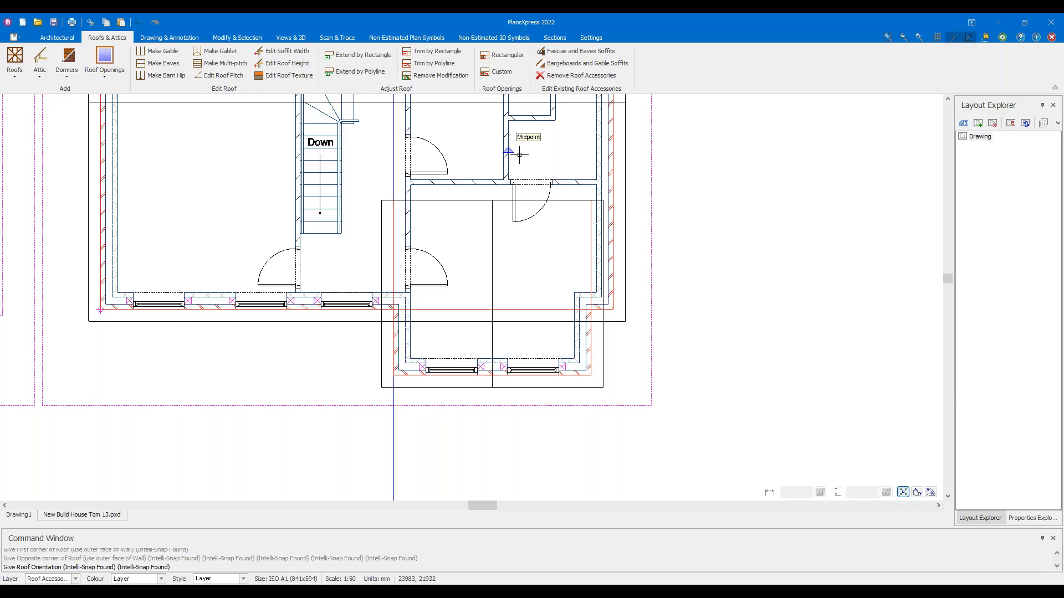
left_click(499, 459)
left_click_drag(375, 179, 558, 181)
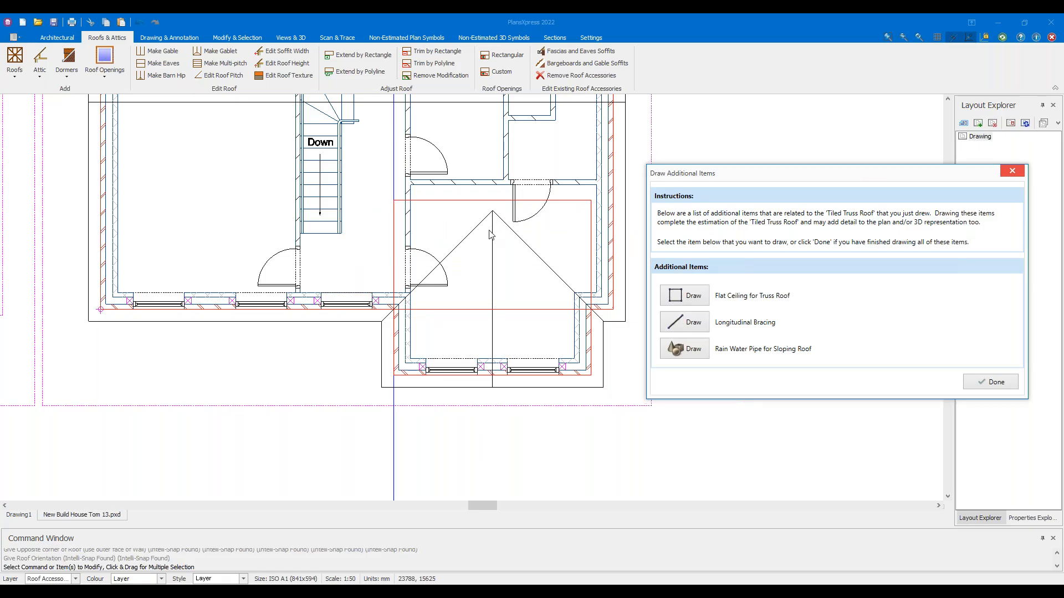
Choose a flat ceiling extra and begin its outline from a room corner
left_click(693, 296)
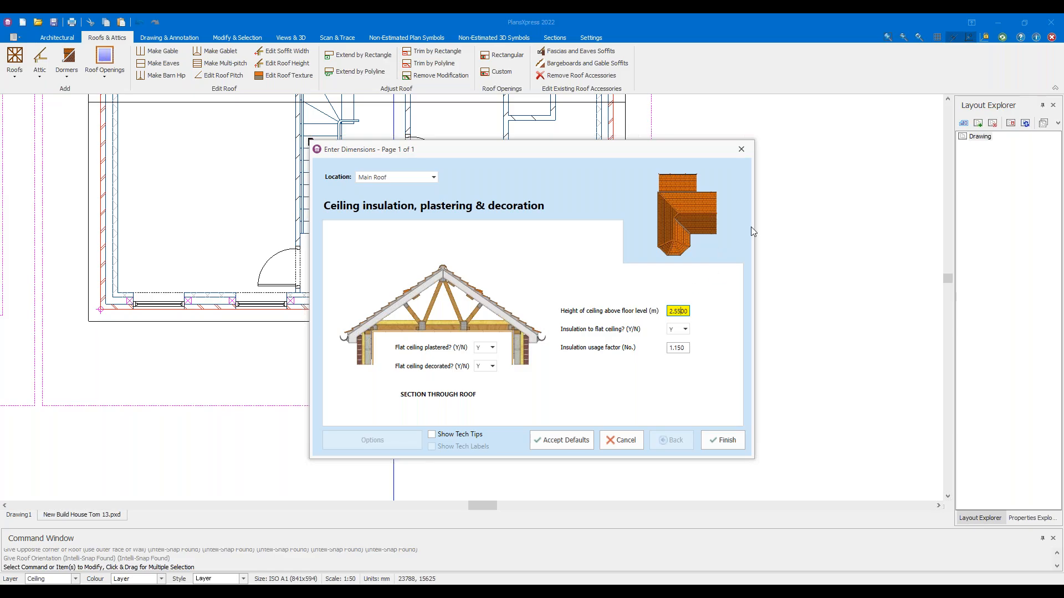
left_click(740, 443)
scroll(436, 259, "down", 3)
middle_click_drag(366, 222, 370, 238)
scroll(370, 238, "up", 8)
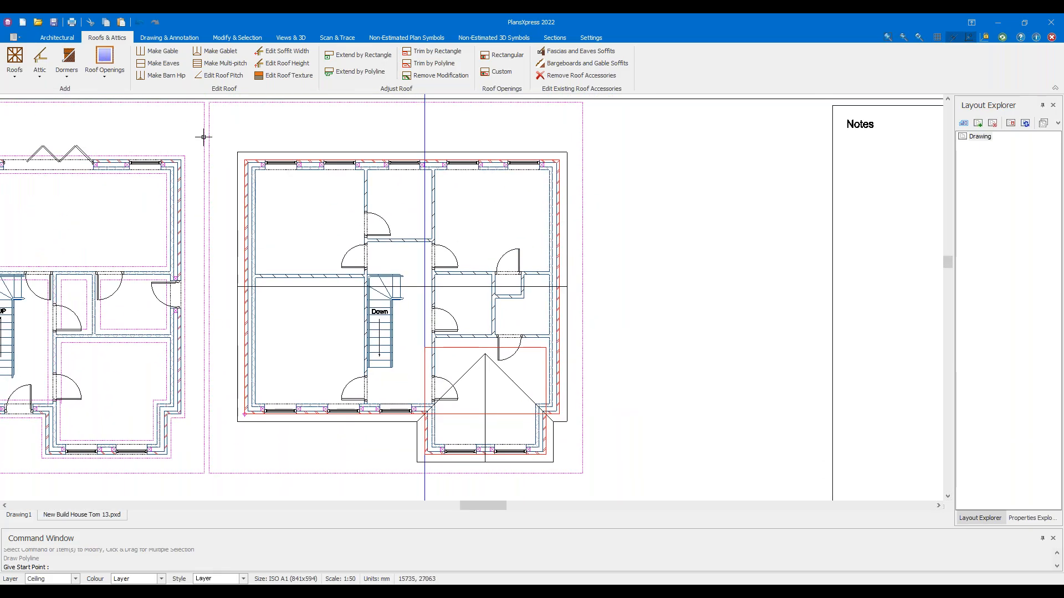
left_click(297, 209)
scroll(443, 305, "down", 6)
scroll(524, 320, "down", 1)
middle_click_drag(525, 320, 382, 356)
scroll(596, 326, "up", 7)
left_click(654, 306)
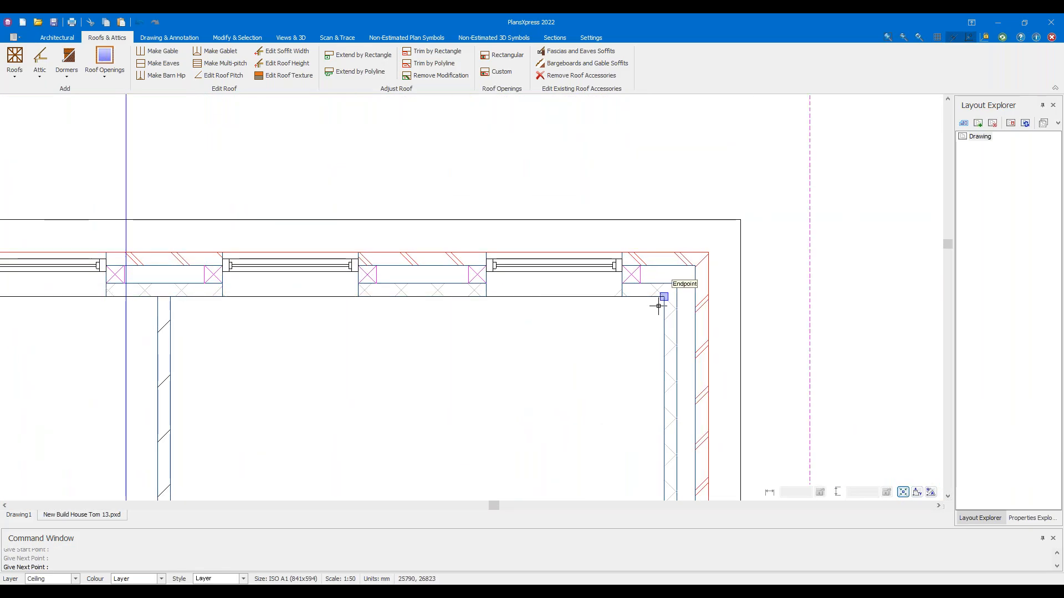
Trace the ceiling outline around the projecting bay's corners and close it at the starting corner
scroll(593, 335, "down", 5)
scroll(547, 335, "up", 7)
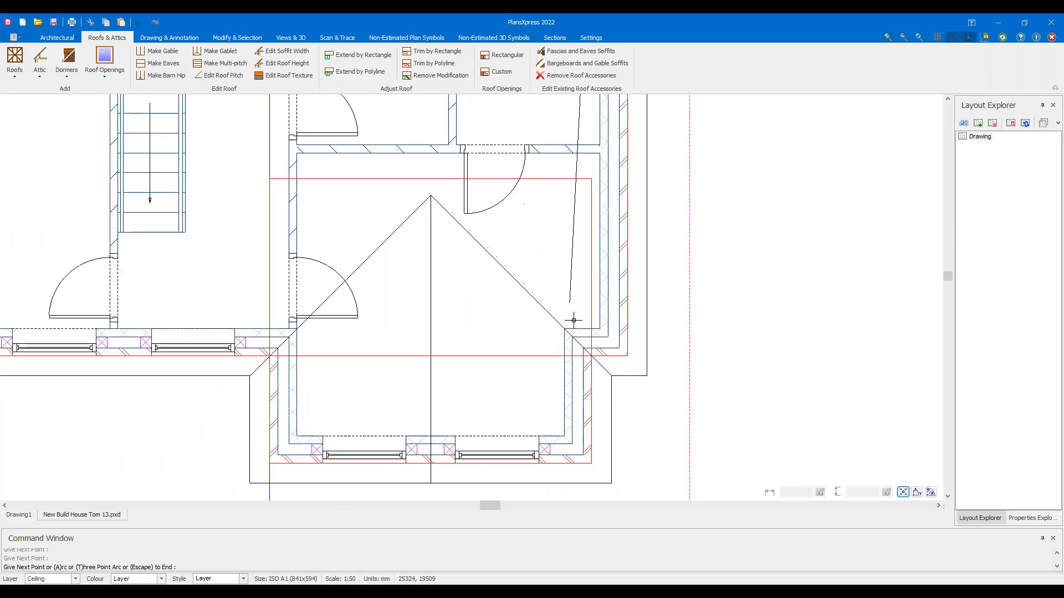
left_click(558, 336)
left_click(557, 336)
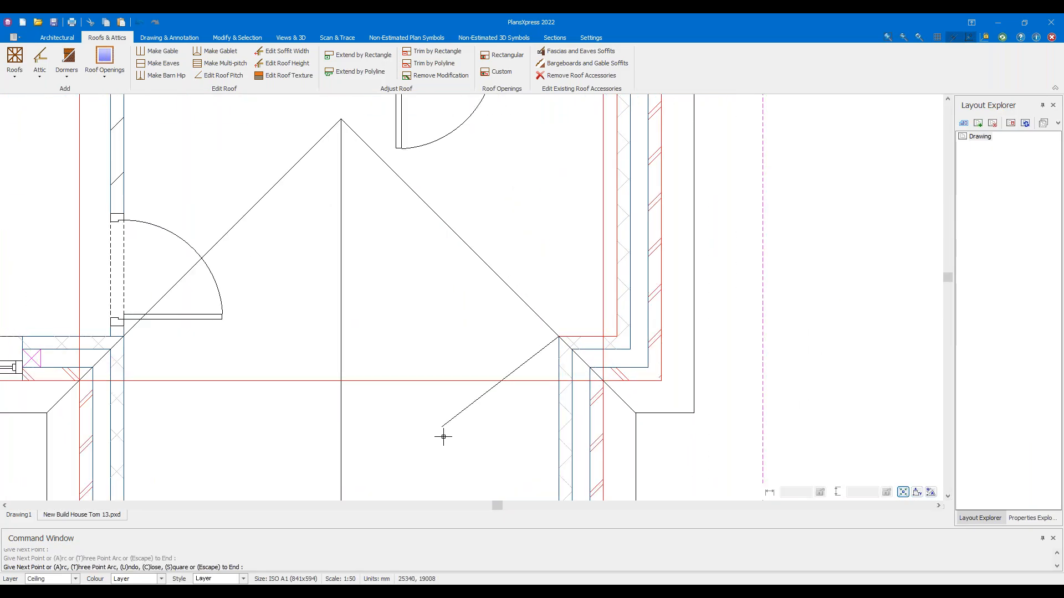
middle_click_drag(446, 457, 450, 322)
left_click(563, 376)
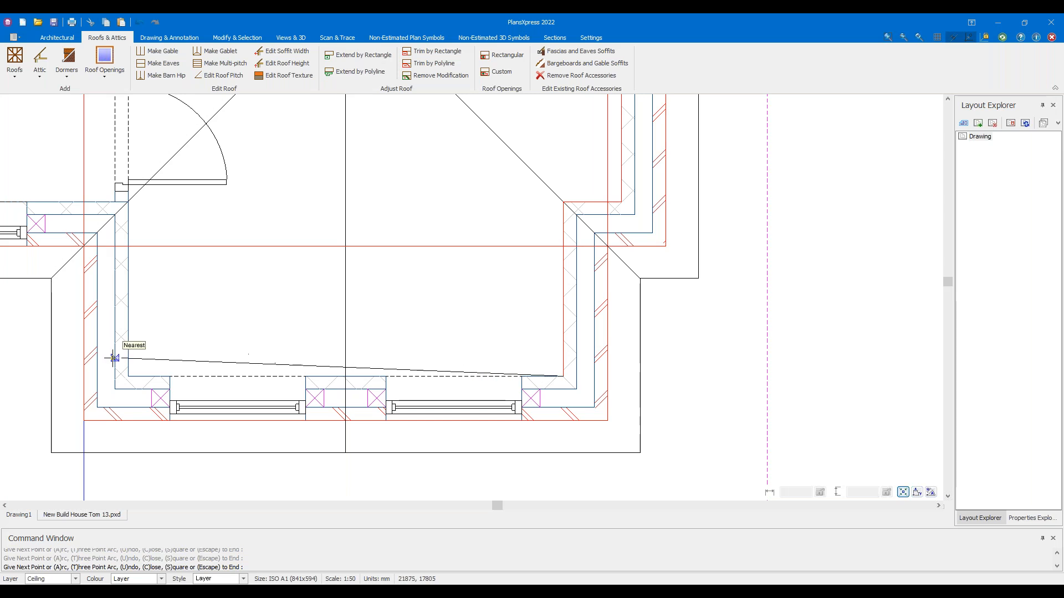
left_click(128, 376)
left_click(131, 200)
middle_click_drag(194, 284, 504, 295)
middle_click_drag(151, 252, 581, 264)
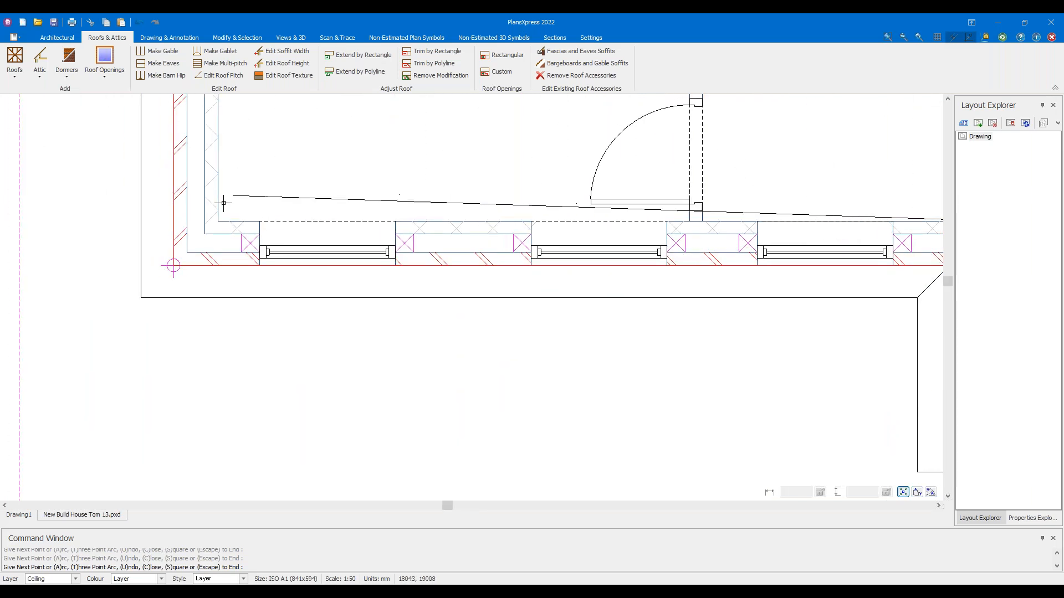
left_click(220, 221)
scroll(256, 217, "down", 4)
middle_click_drag(323, 184, 316, 457)
scroll(311, 451, "up", 1)
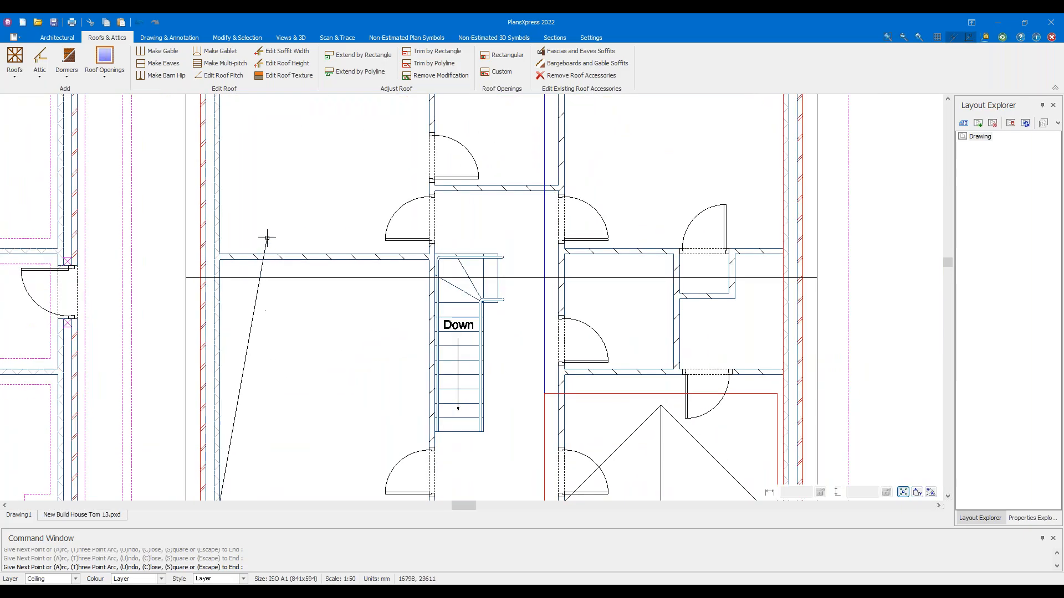
middle_click_drag(264, 233, 252, 318)
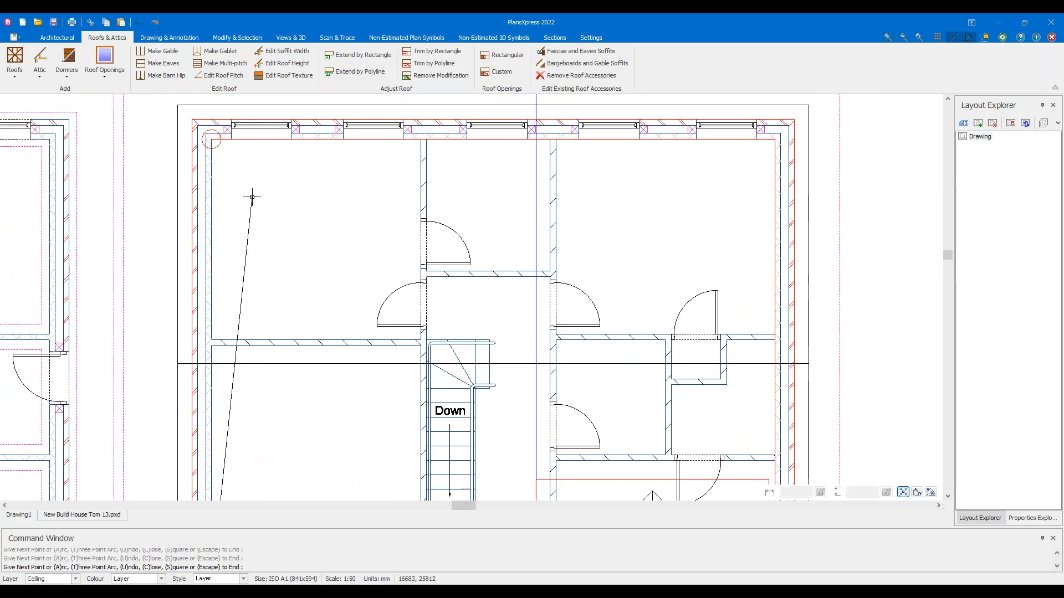
left_click(252, 198)
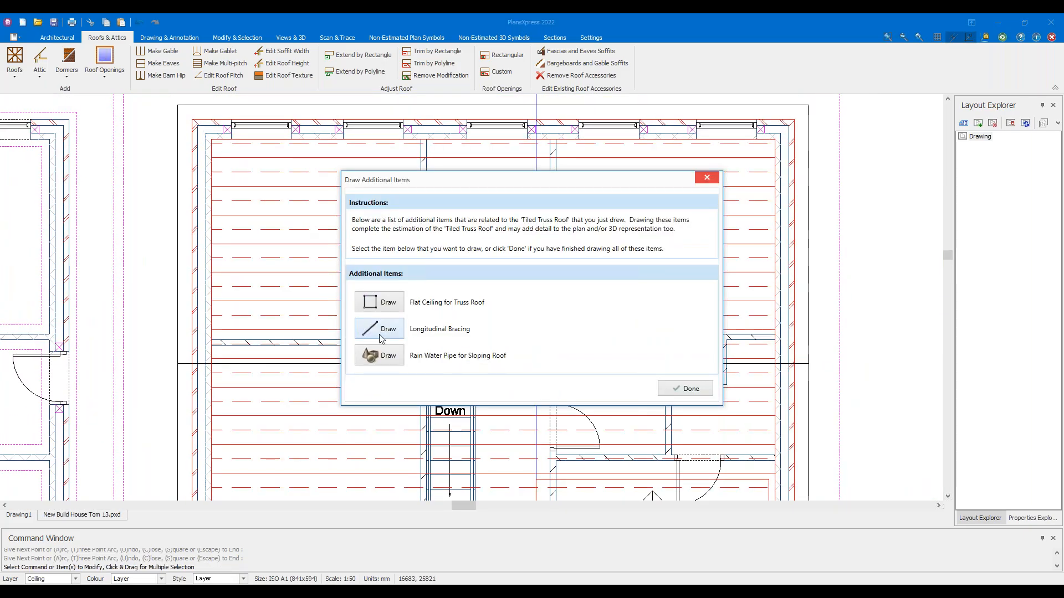
Choose to draw a rain water pipe and set its pipe length to 6 m
mouse_move(416, 183)
left_mouse_down()
mouse_move(588, 194)
mouse_move(588, 176)
left_mouse_up()
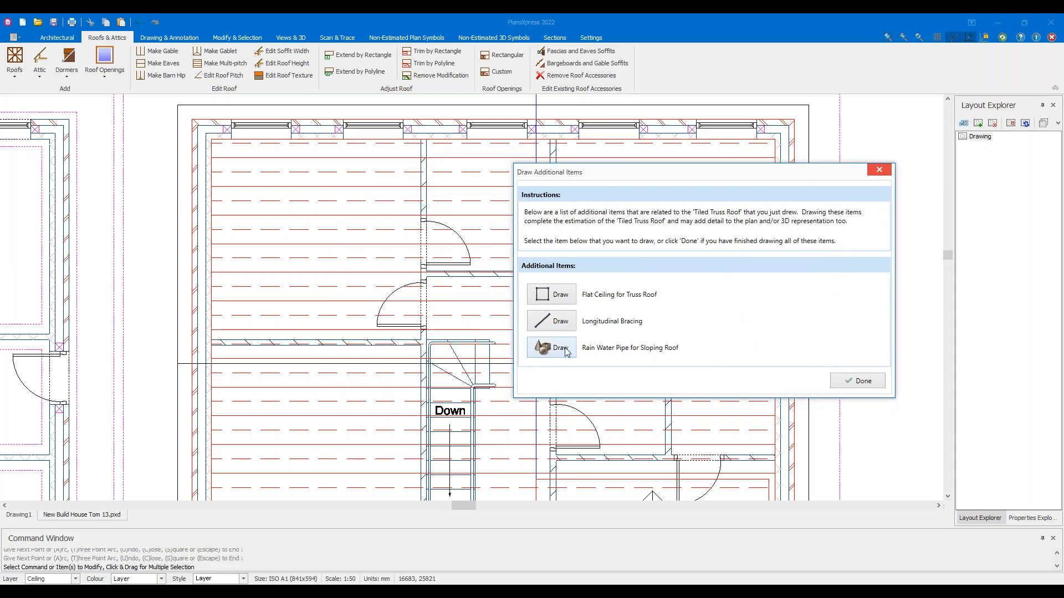
left_click(561, 348)
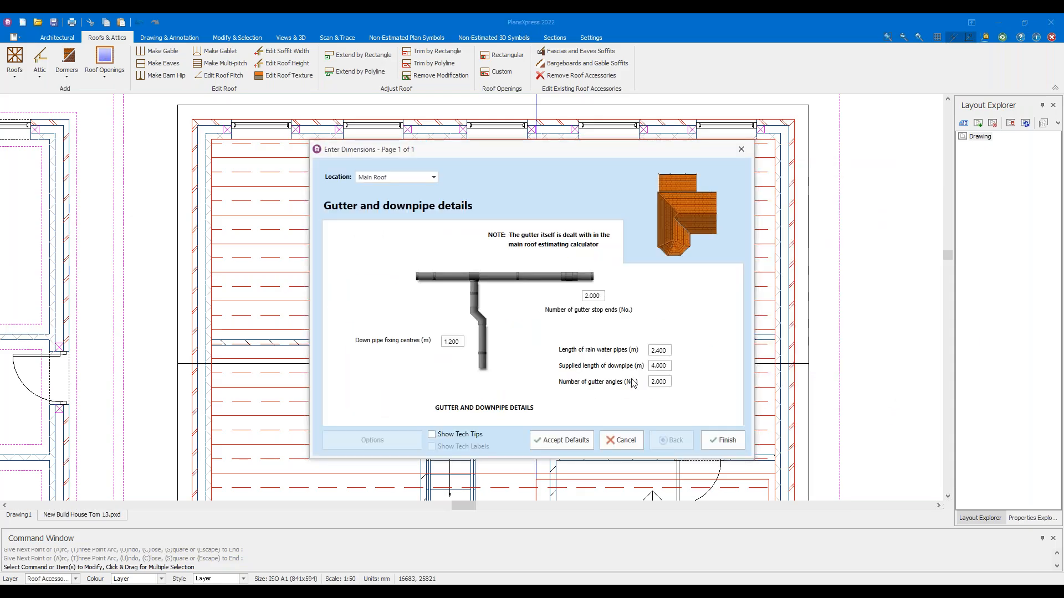
double_click(670, 351)
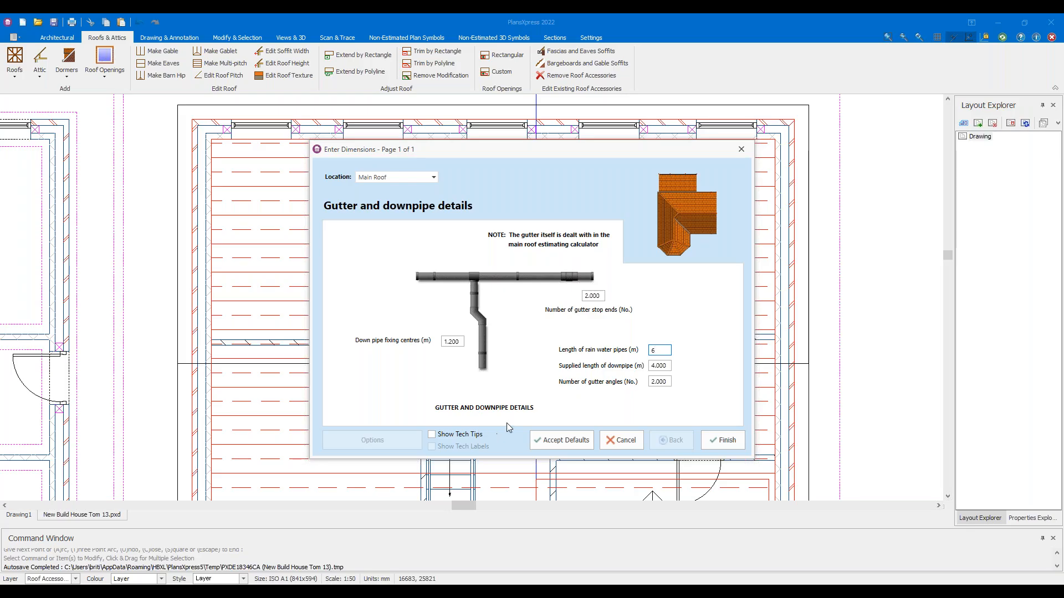
Place the 6 m rain water pipe outside the house's top-right corner and finish the extras
left_click(730, 442)
middle_click_drag(789, 120, 687, 293)
scroll(687, 292, "up", 8)
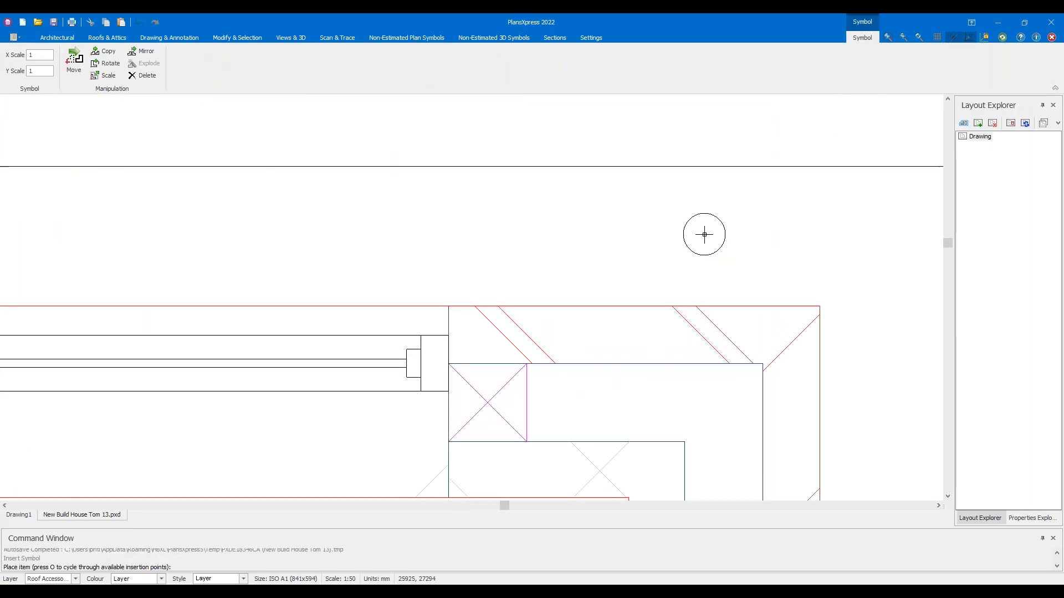
left_click(703, 233)
left_click(692, 393)
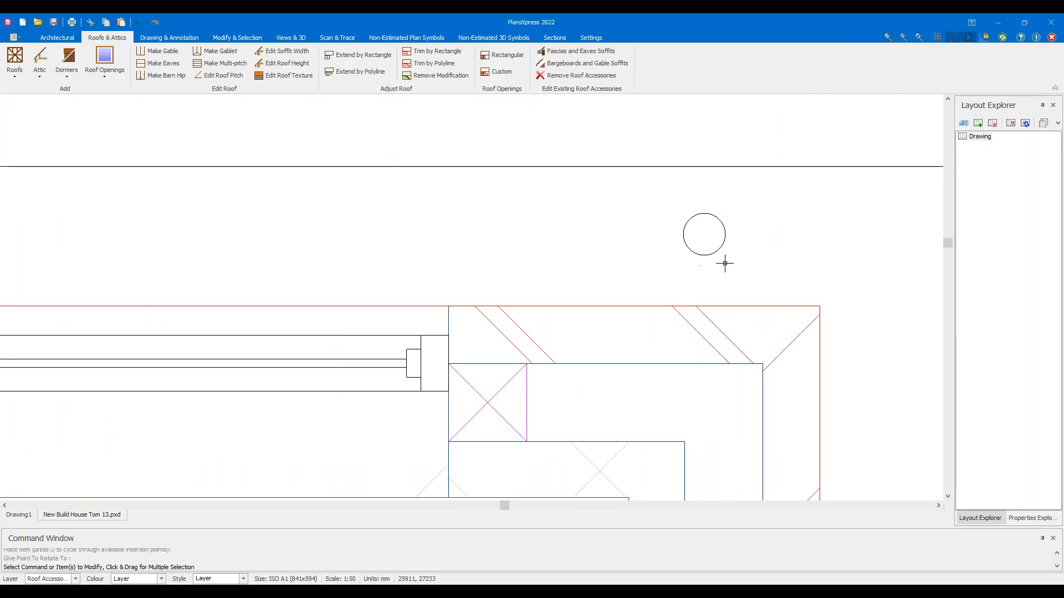
Reposition the pipe symbol so it snaps onto the house's top-right corner
left_click(719, 250)
left_click(706, 236)
left_click(856, 406)
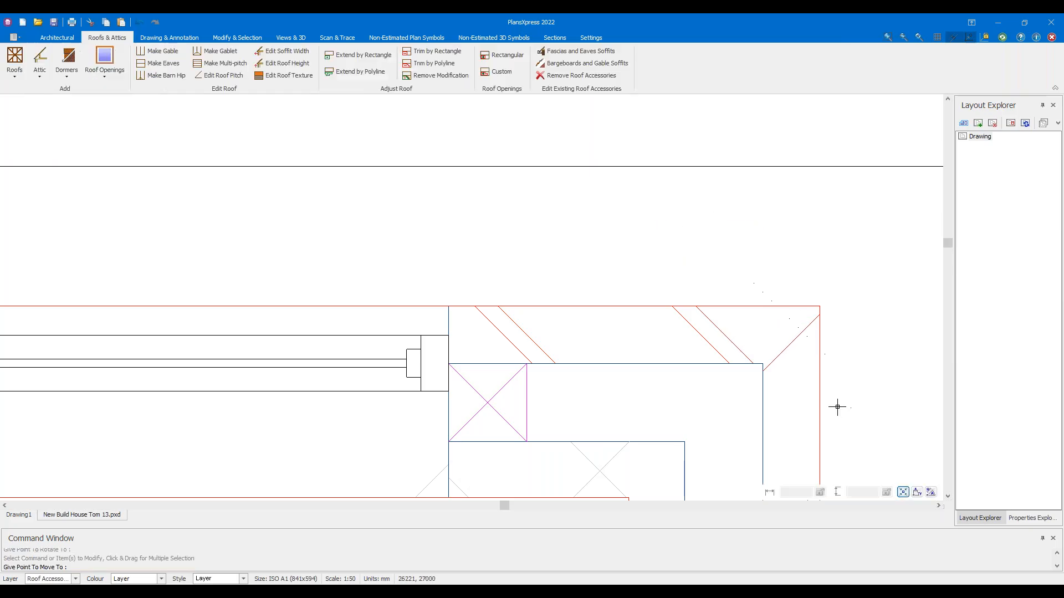
scroll(747, 380, "down", 4)
scroll(772, 390, "up", 3)
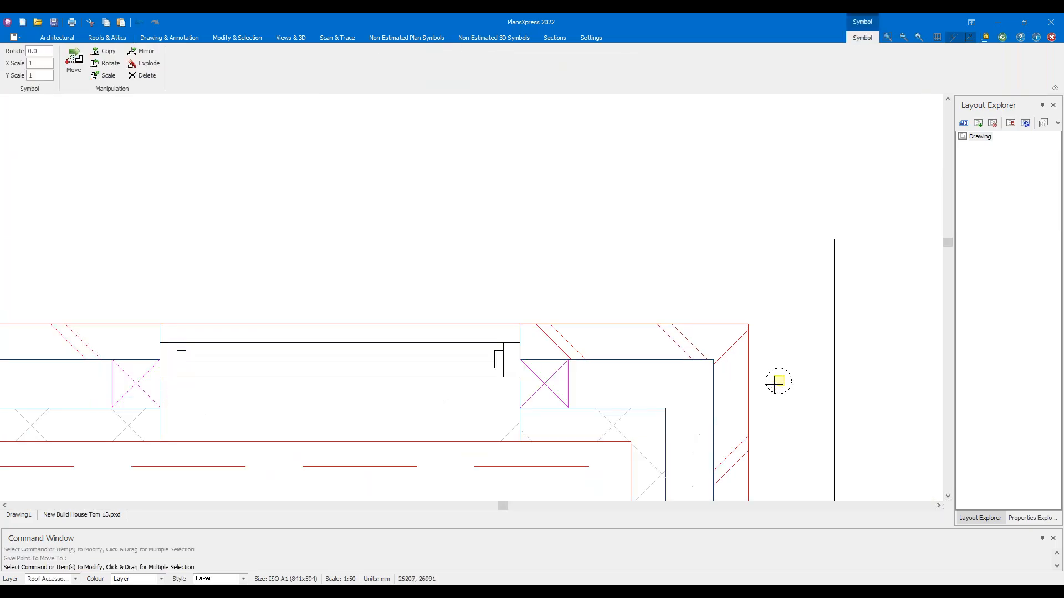
left_click(778, 382)
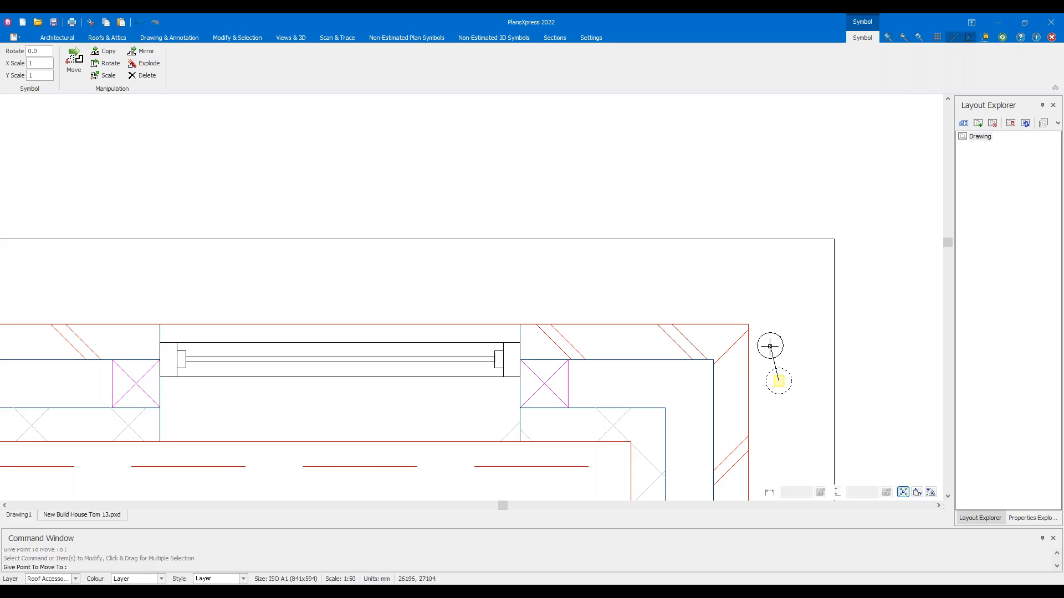
left_click(762, 350)
scroll(773, 343, "down", 6)
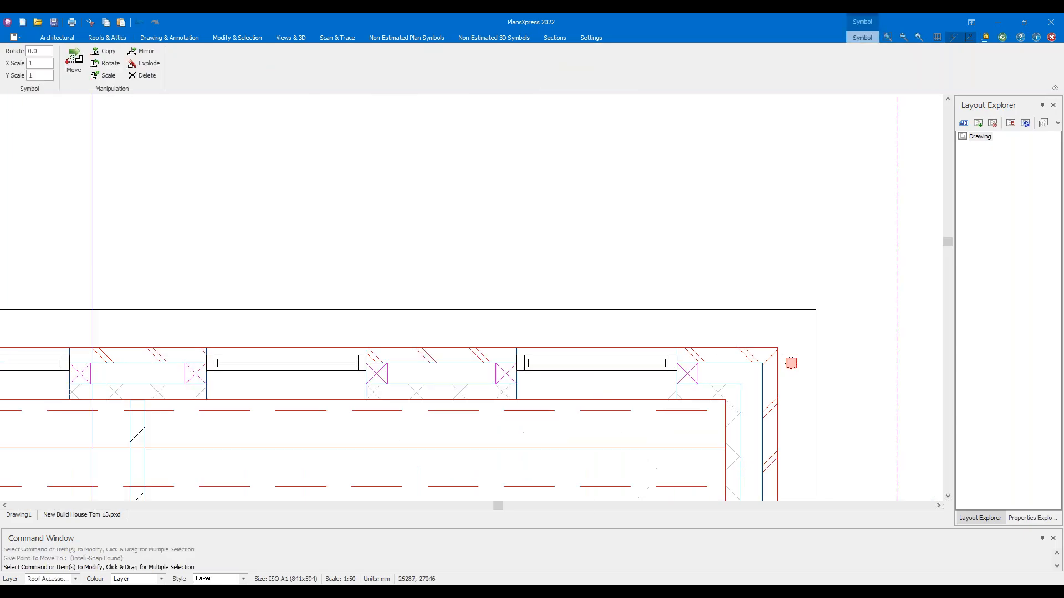
scroll(777, 340, "up", 4)
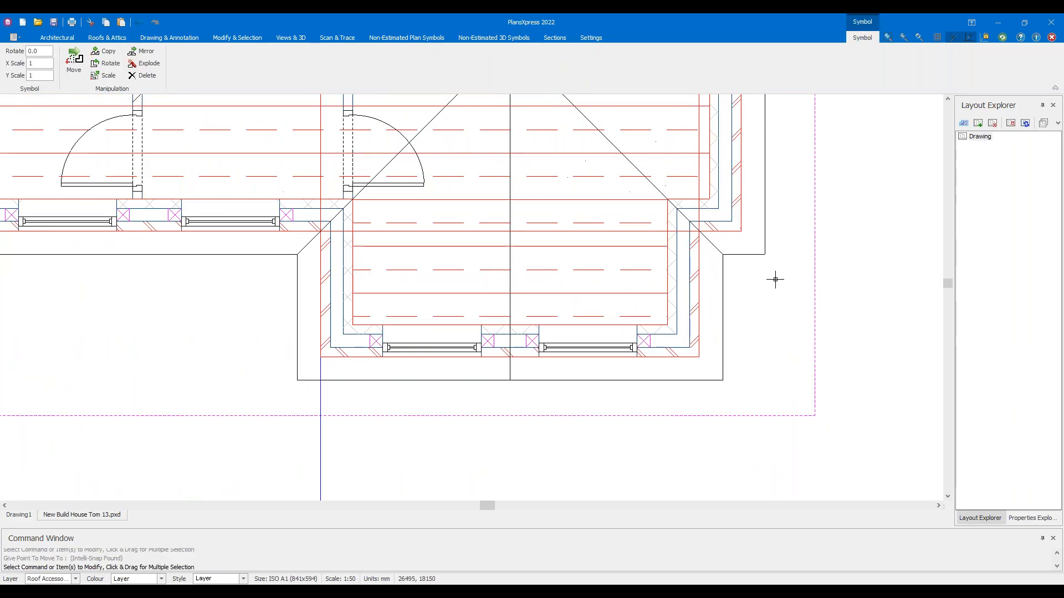
right_click(793, 286)
key("Escape")
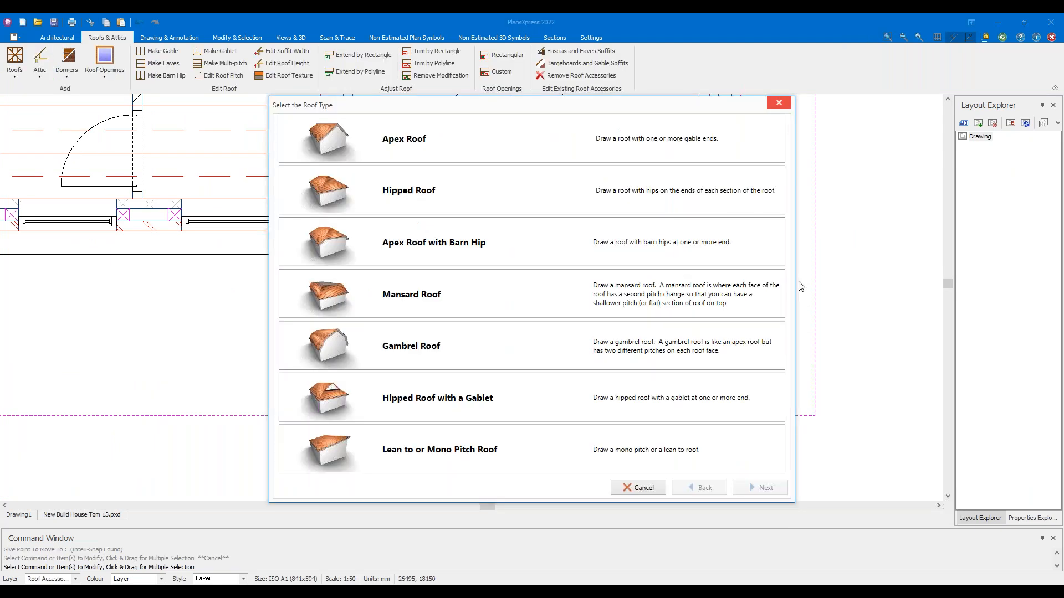
Dismiss the roof type chooser and start placing a second 6 m Rain Water Pipe for Sloping Roof
left_click(650, 492)
scroll(793, 225, "down", 4)
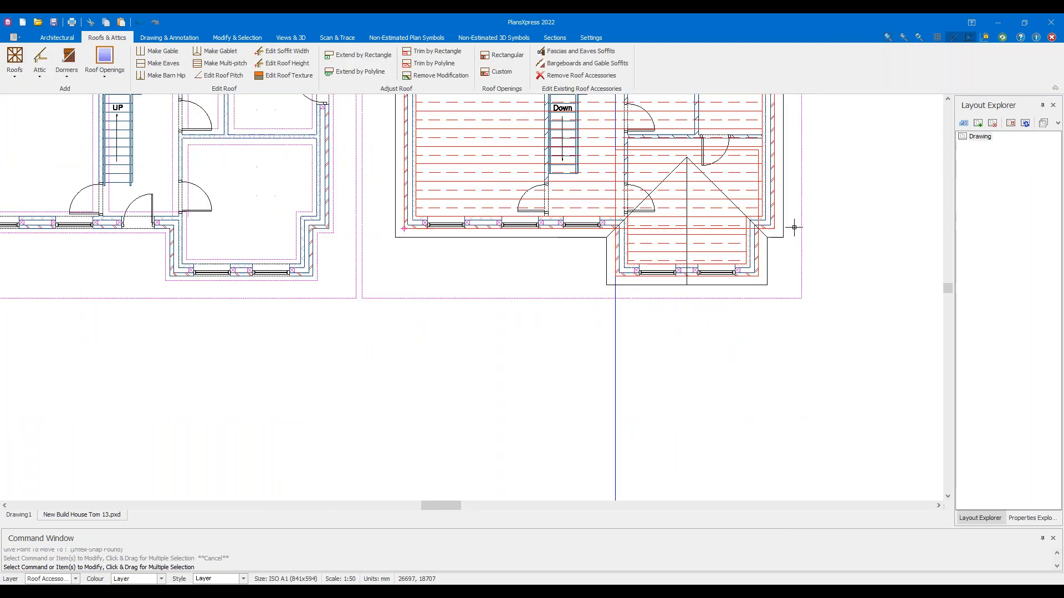
scroll(720, 219, "up", 2)
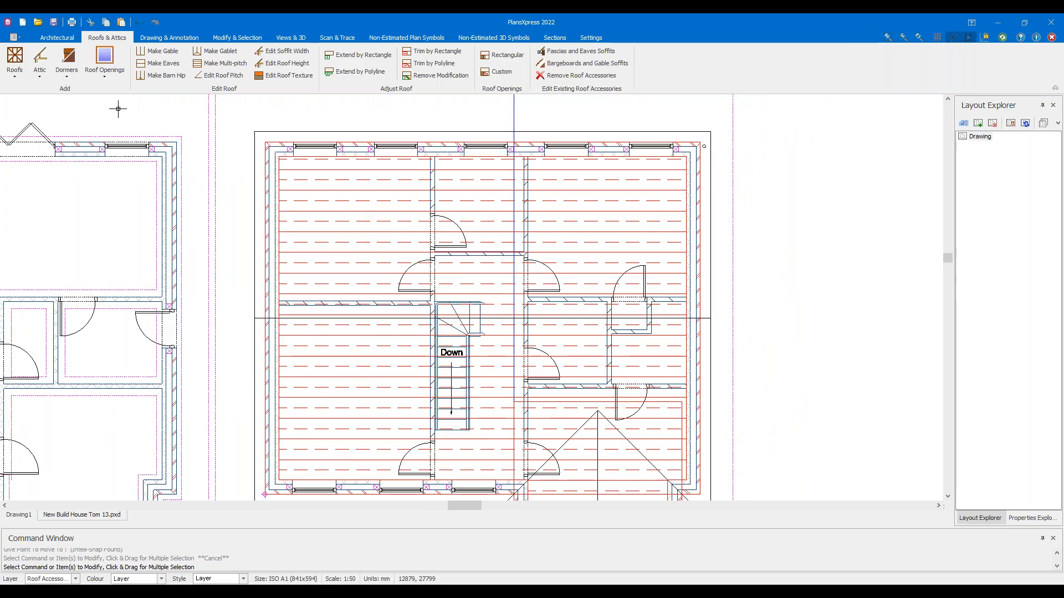
left_click(14, 71)
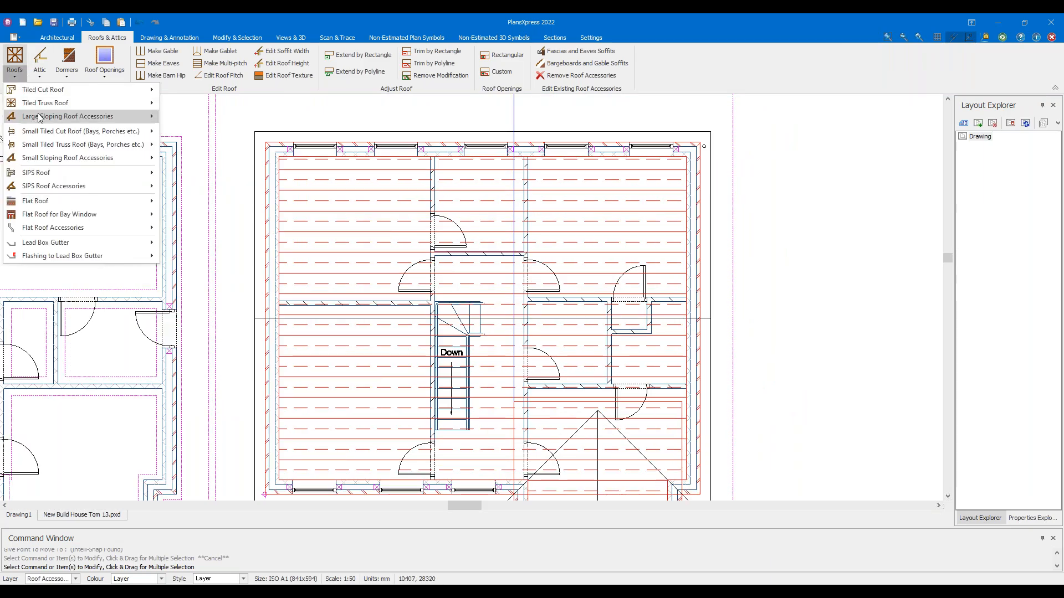
mouse_move(40, 118)
mouse_move(258, 271)
left_click(421, 268)
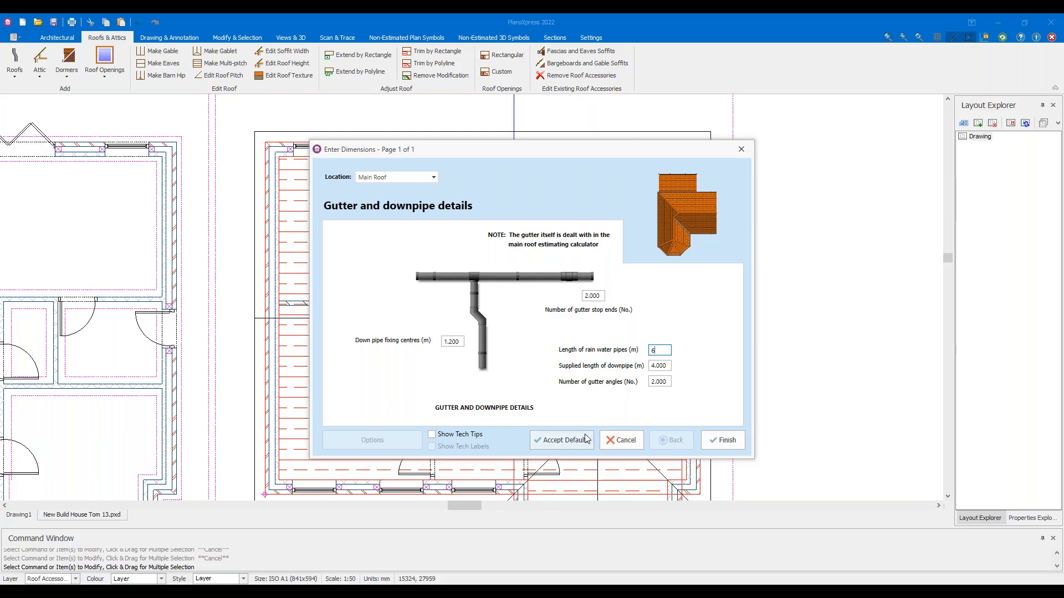
left_click(724, 441)
scroll(703, 272, "up", 5)
scroll(709, 333, "up", 3)
Place a rain water pipe outside the bay's right corner and set its rotation
left_click(679, 315)
left_click(677, 316)
scroll(621, 344, "down", 10)
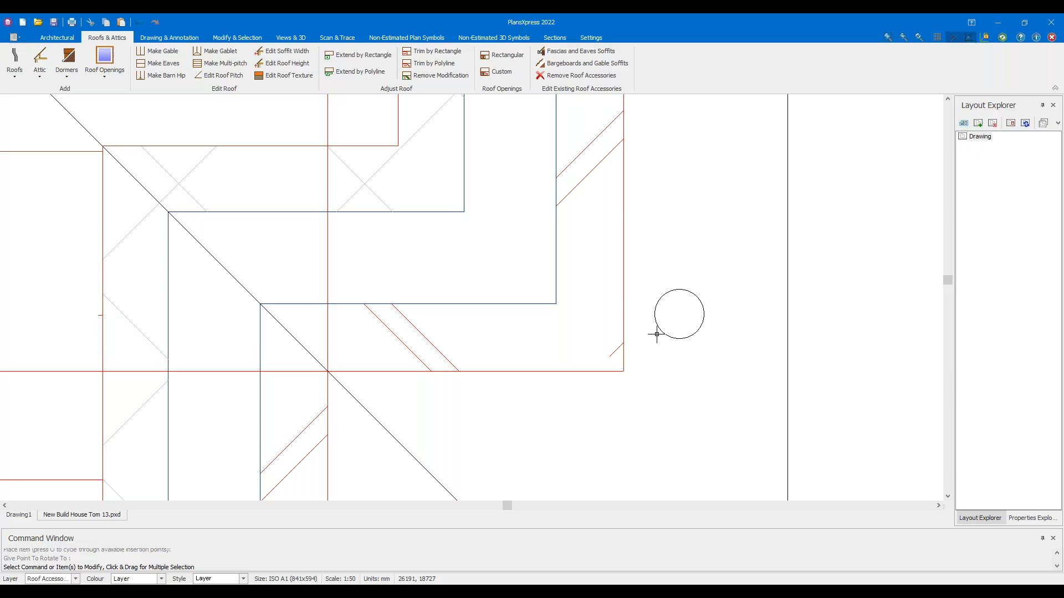
middle_click_drag(269, 321, 593, 310)
scroll(541, 337, "up", 3)
scroll(498, 353, "up", 4)
Repeat the pipe insertion to add a rotated pipe at the house's lower-left corner
right_click(488, 358)
left_click(522, 365)
scroll(549, 379, "up", 5)
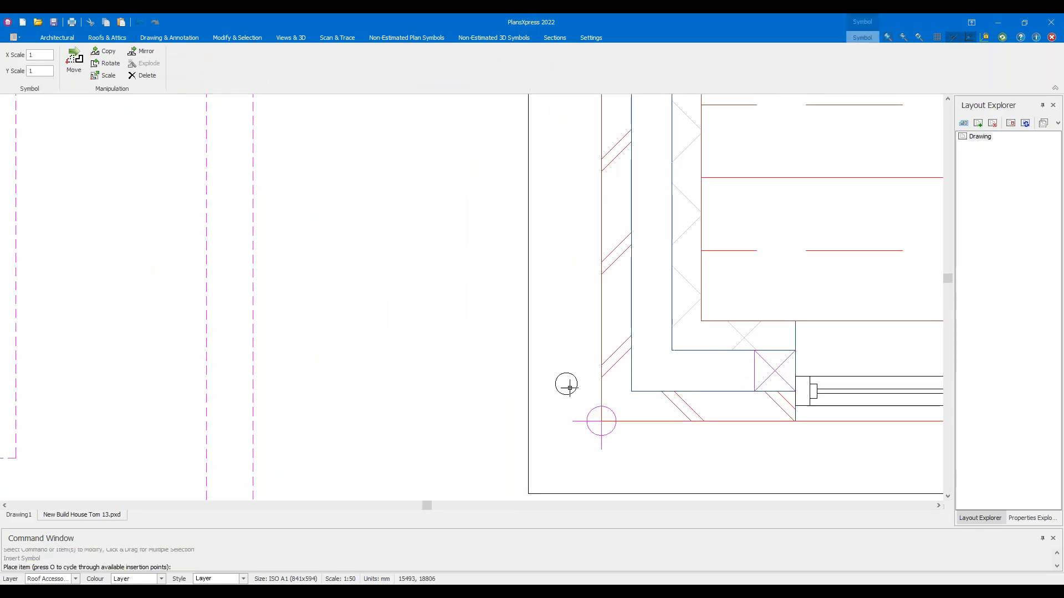
left_click(569, 368)
scroll(548, 382, "down", 2)
scroll(535, 393, "down", 5)
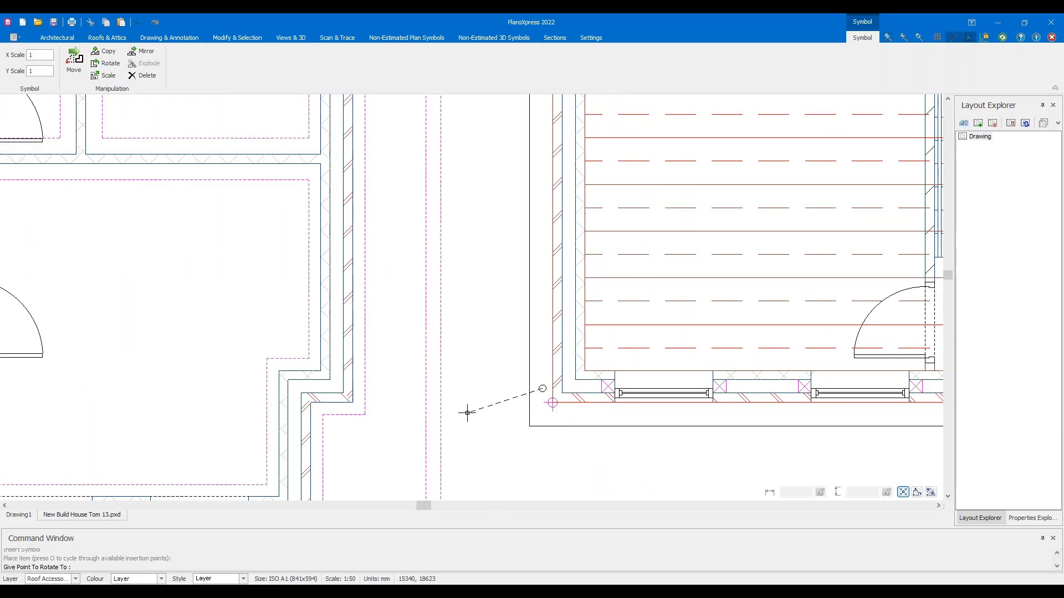
left_click(503, 375)
scroll(503, 375, "down", 3)
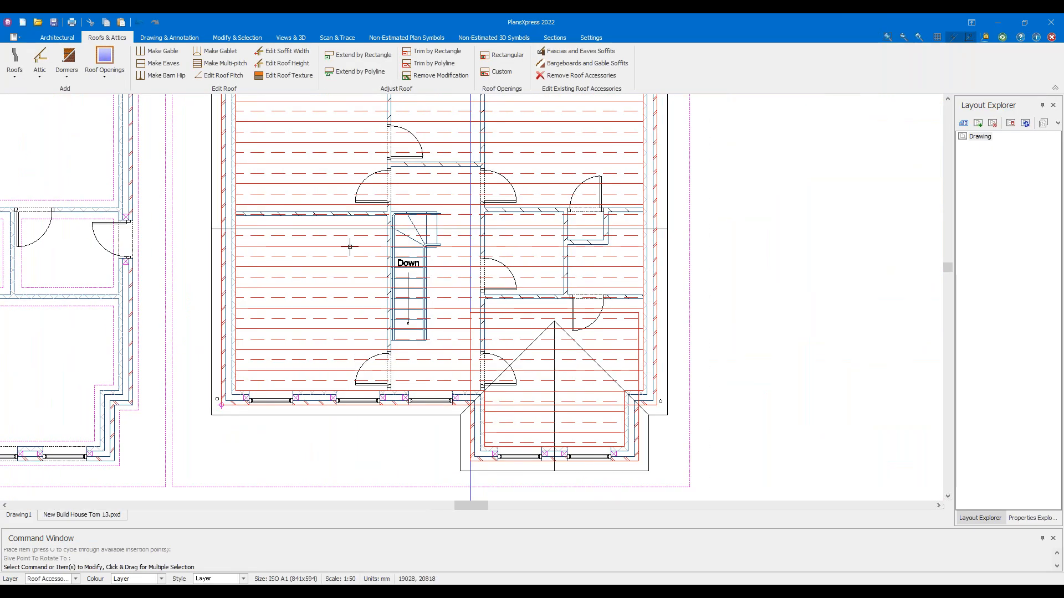
scroll(349, 246, "up", 10)
Insert another rain water pipe at the house's top-left corner
left_click(446, 289)
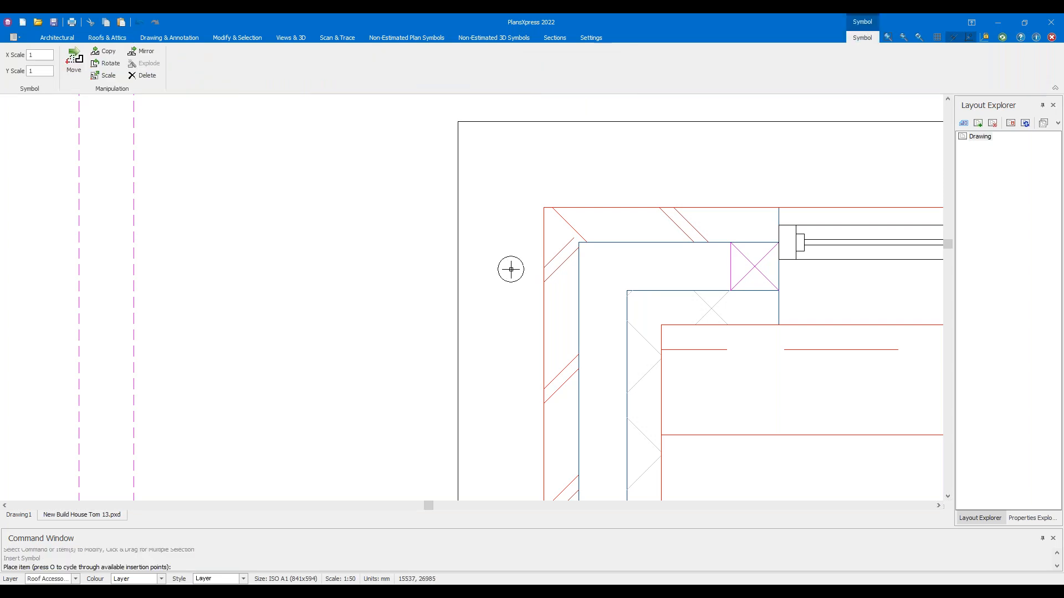
left_click(517, 235)
left_click(482, 285)
scroll(482, 285, "down", 3)
scroll(542, 271, "up", 6)
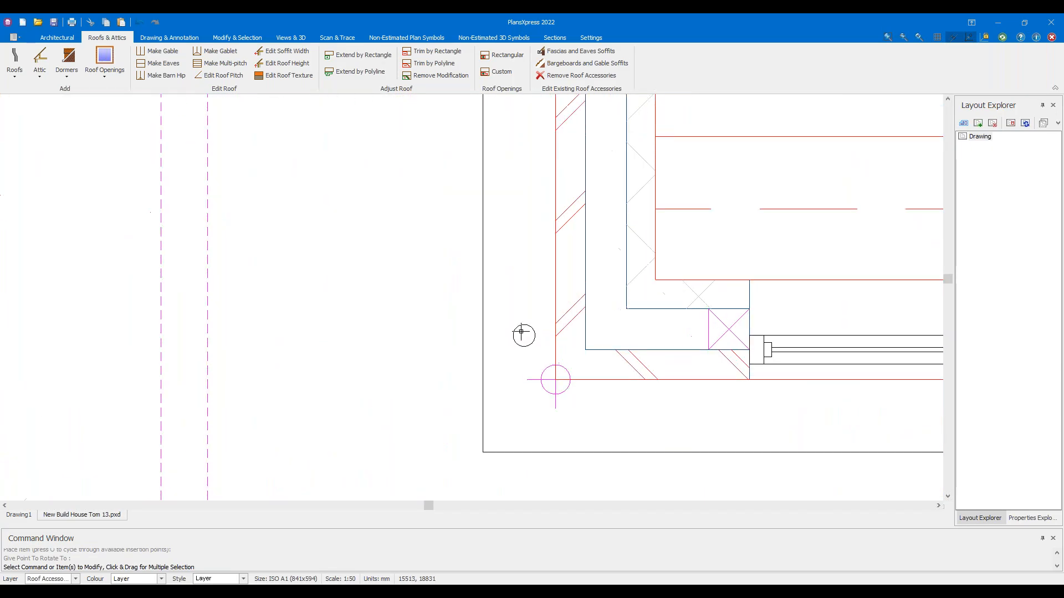
Move the placed pipe down, closer to the wall corner
left_click(529, 331)
left_click(531, 331)
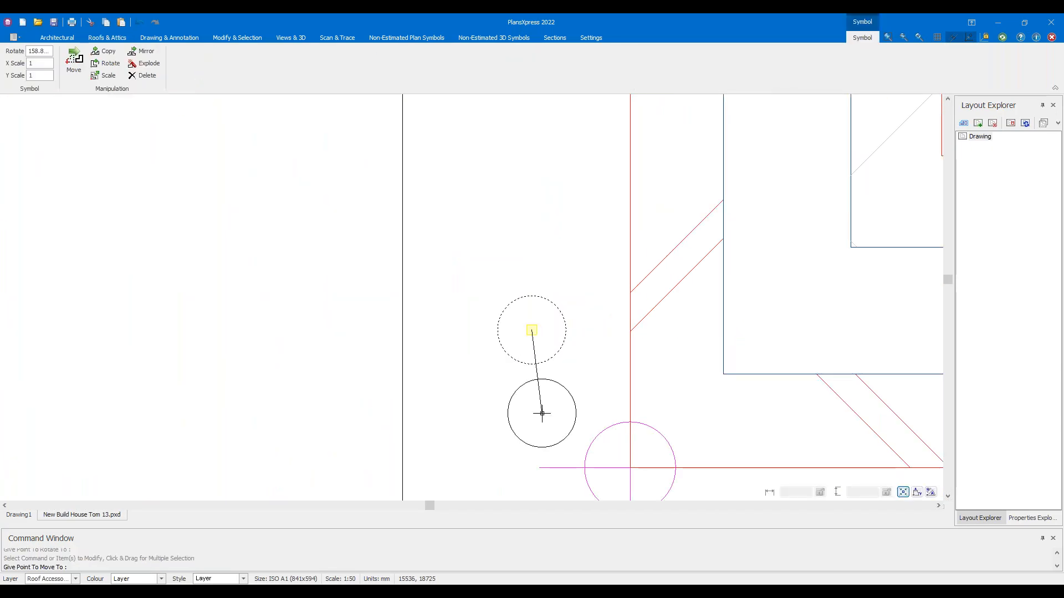
left_click(542, 416)
scroll(536, 373, "down", 6)
Reposition the pipe at the house's top-right corner by its grip
middle_click_drag(277, 183, 539, 314)
middle_click_drag(380, 192, 160, 271)
middle_click_drag(649, 324, 213, 288)
middle_click_drag(548, 388, 467, 180)
scroll(478, 302, "up", 3)
middle_click_drag(497, 258, 489, 480)
middle_click_drag(484, 192, 500, 482)
mouse_move(499, 182)
middle_mouse_down()
mouse_move(502, 334)
mouse_move(489, 484)
middle_mouse_up()
scroll(492, 235, "up", 4)
left_click_drag(527, 301, 480, 242)
left_click(509, 313)
left_click(500, 267)
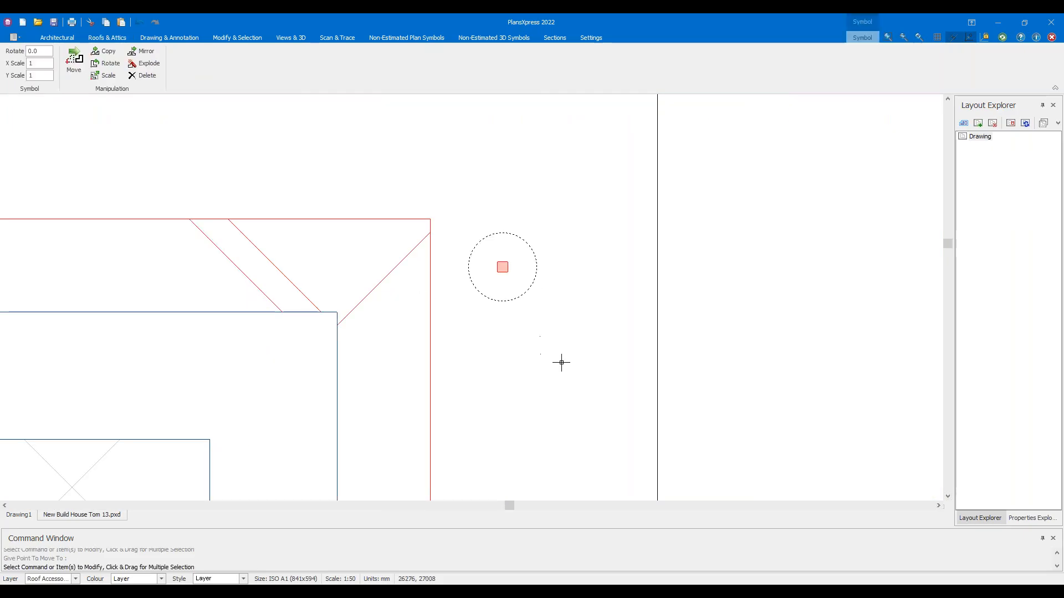
Select the vertical construction line in the upper part of the plan
scroll(577, 349, "down", 6)
scroll(553, 345, "down", 2)
middle_click_drag(613, 338, 756, 174)
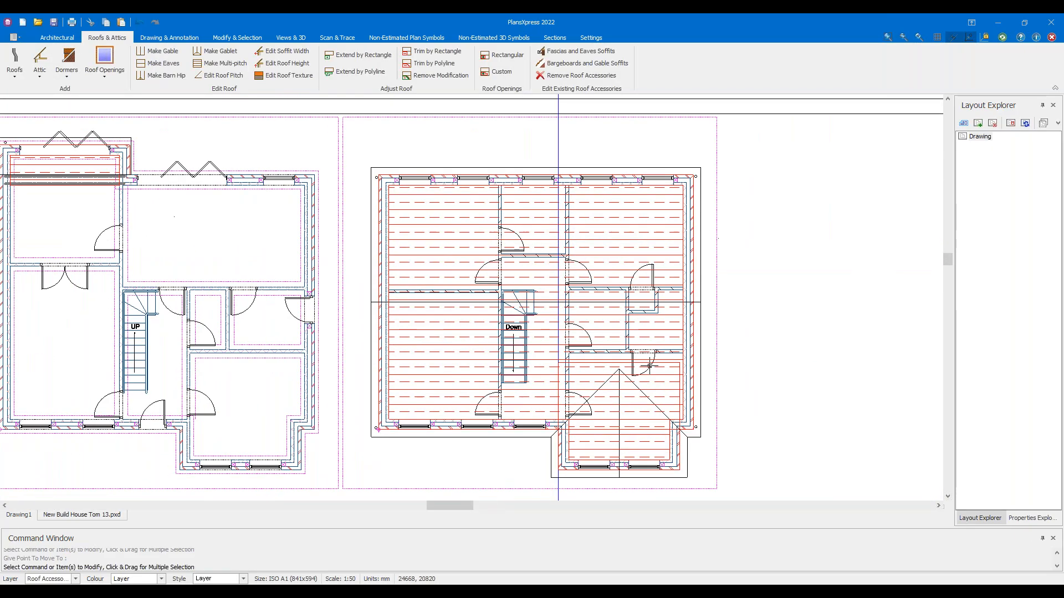
middle_click_drag(646, 378, 646, 235)
left_click_drag(601, 427, 411, 382)
Delete the construction line and switch the view to All Items Except Flooring and Ceilings
key("Delete")
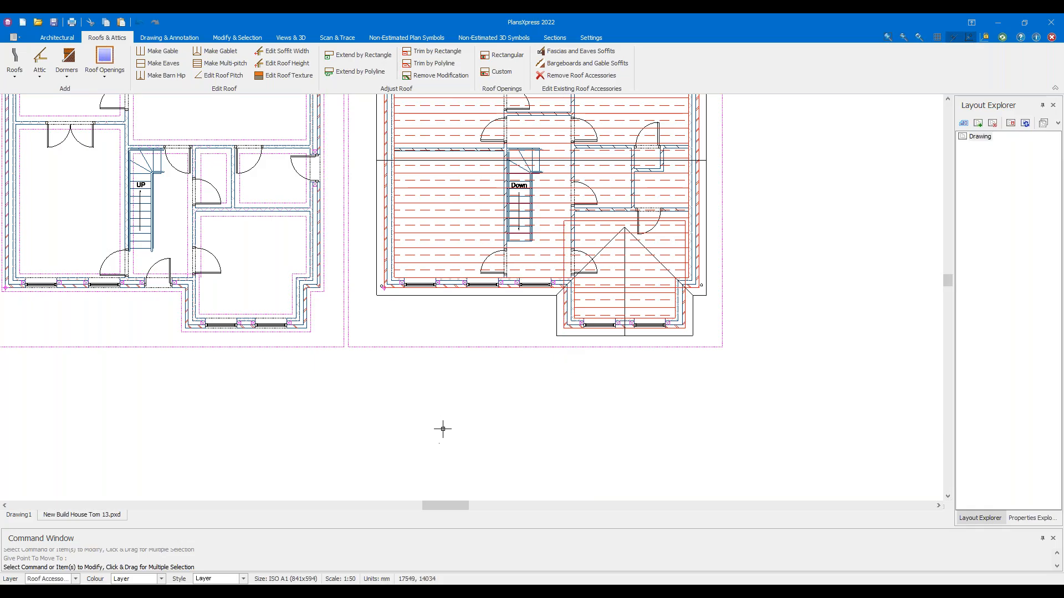
scroll(542, 328, "down", 5)
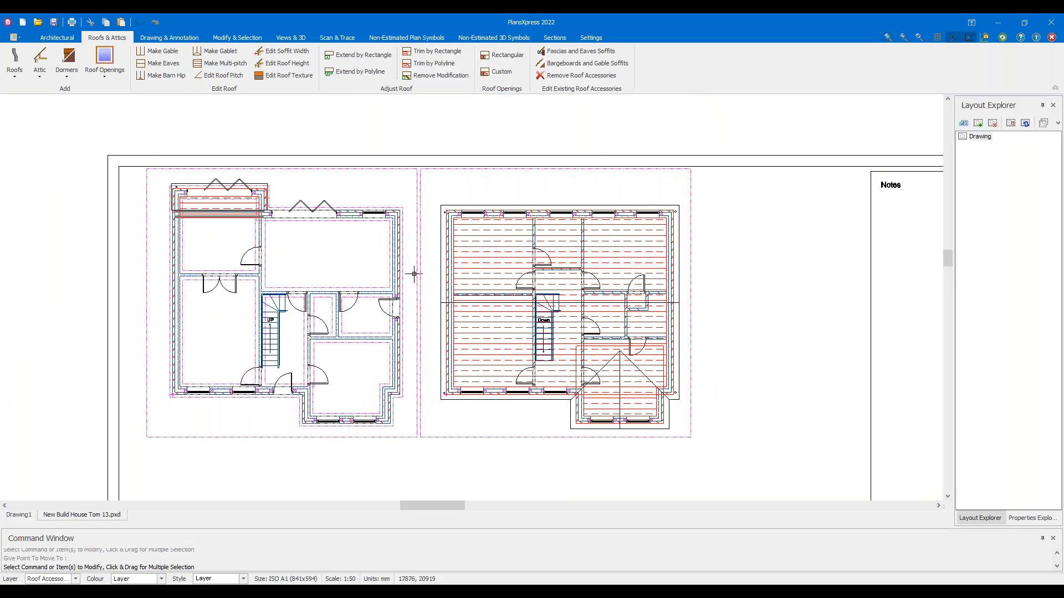
scroll(388, 43, "up", 2)
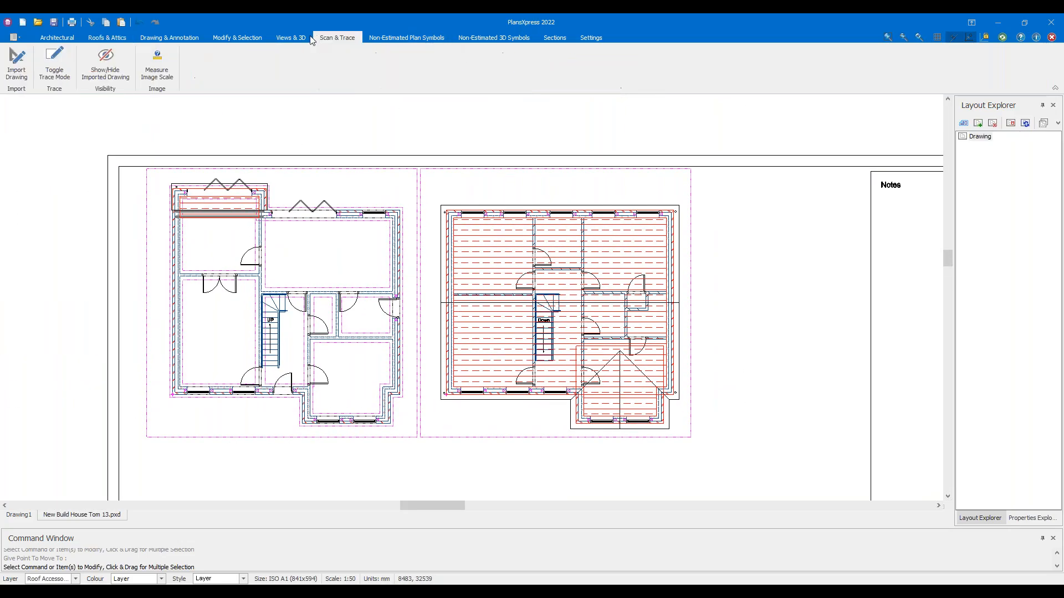
left_click(676, 75)
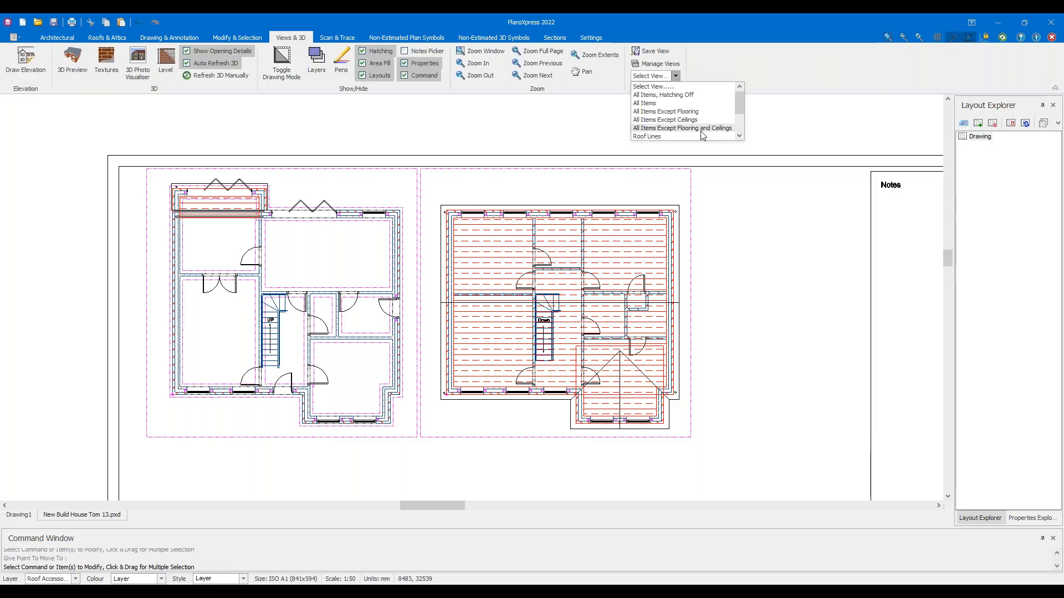
left_click(681, 128)
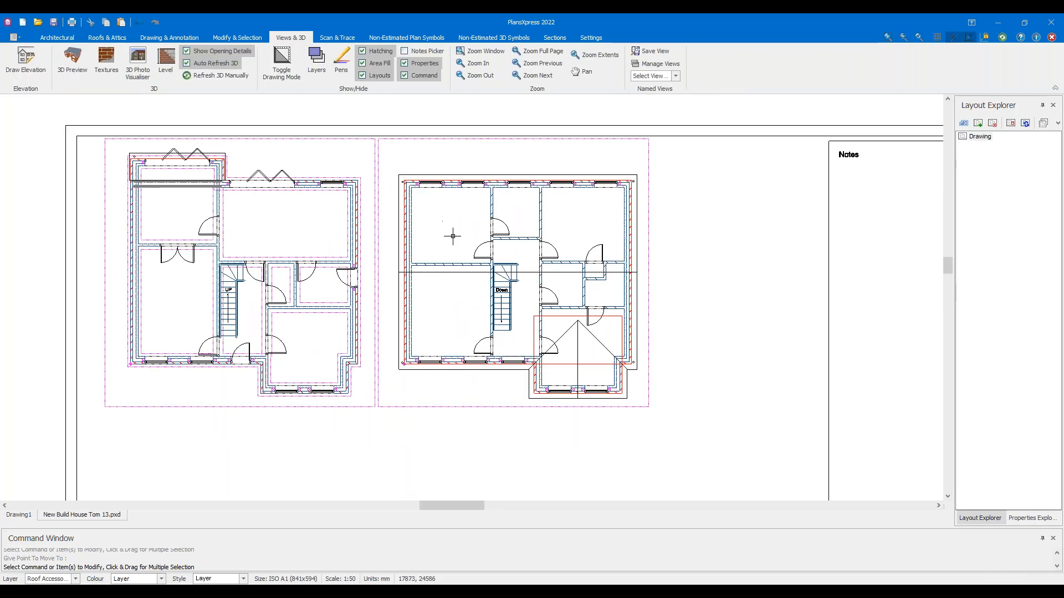
Open Save As for the drawing from the File menu
left_click(13, 37)
mouse_move(45, 98)
left_click(145, 67)
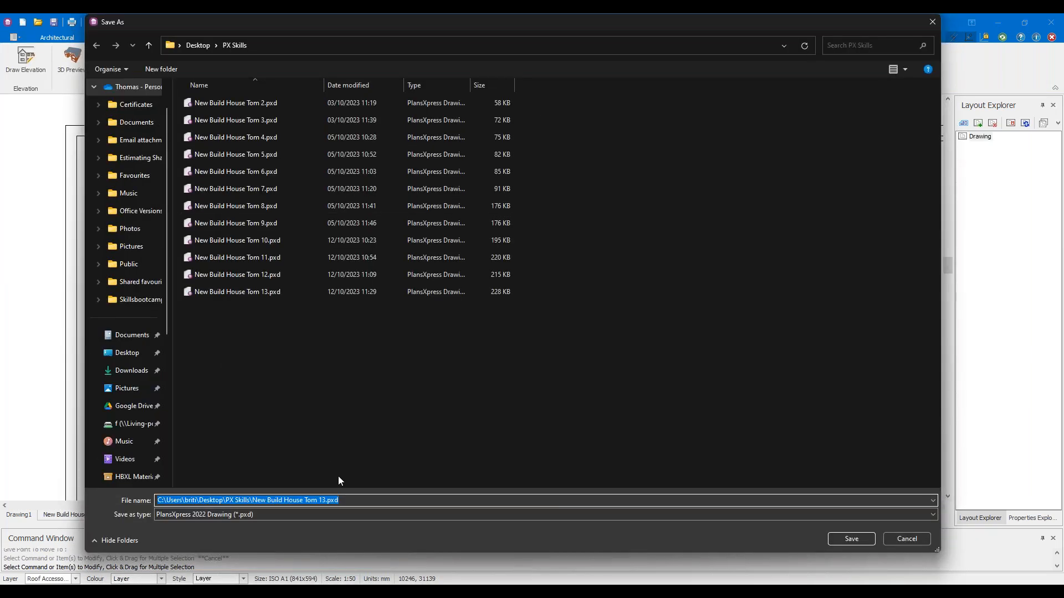
Save the drawing as New Build House Tom 14.pxd
left_click(326, 500)
key("BackSpace")
type("4")
left_click(853, 540)
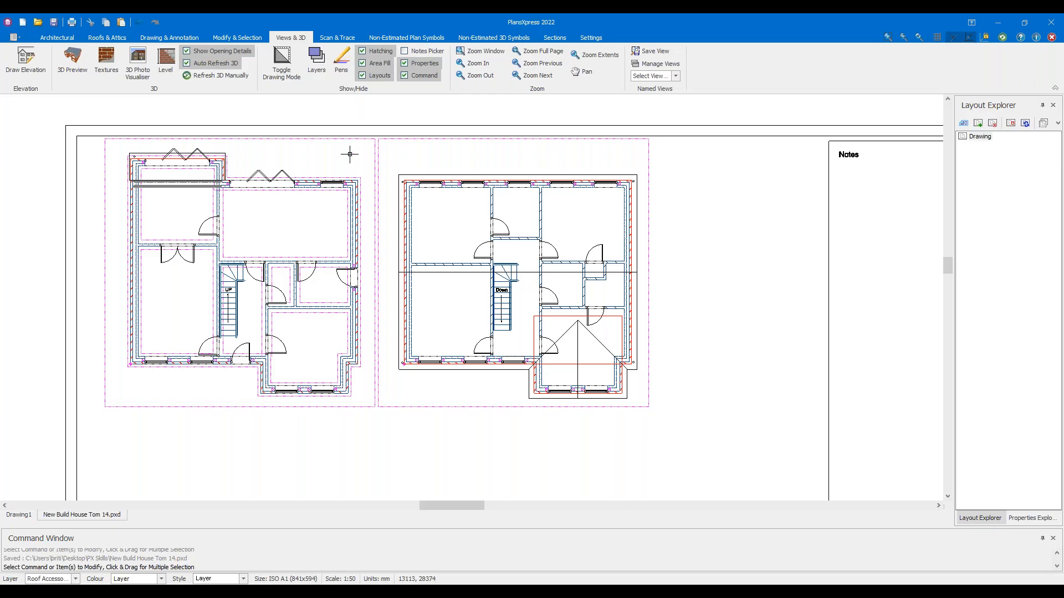
left_click(79, 62)
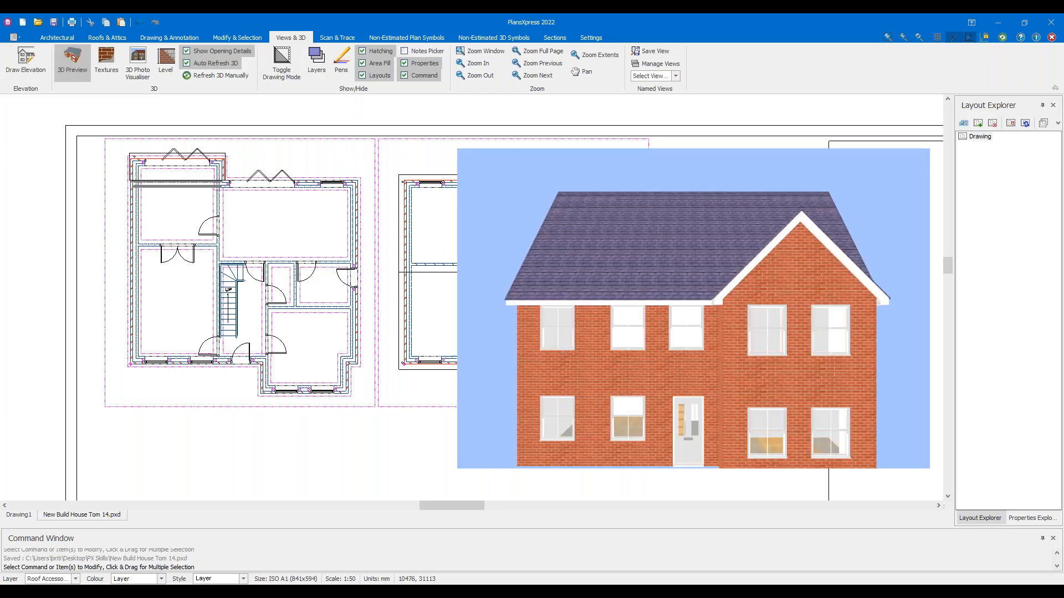
Orbit the 3D view to see the brick house's gable side
left_click_drag(655, 265, 912, 270)
scroll(801, 272, "down", 5)
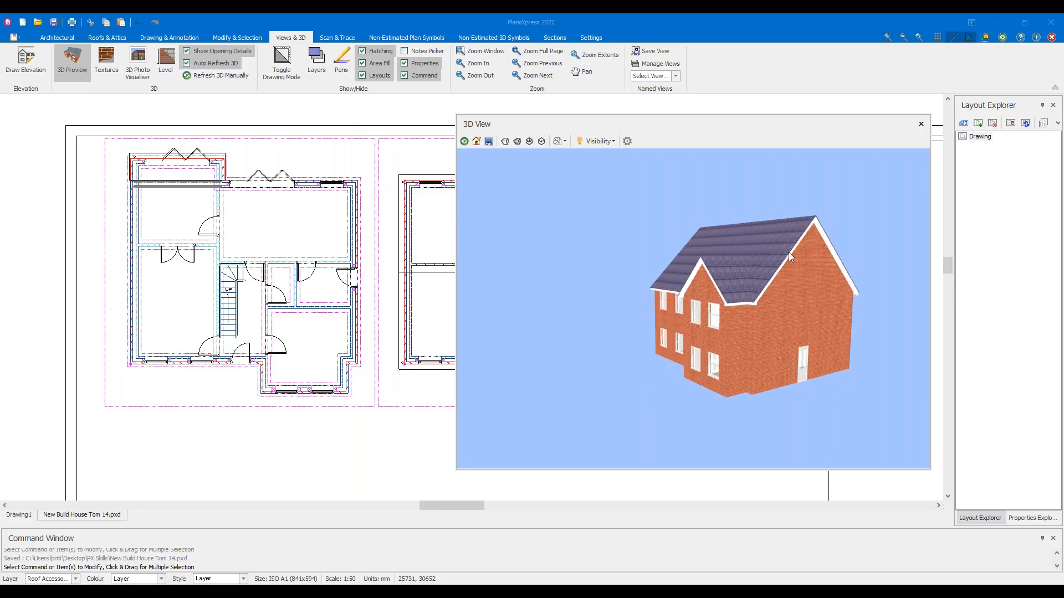
Close the 3D preview and turn the main roof's left and right edges into eaves
left_click(82, 56)
left_click(104, 39)
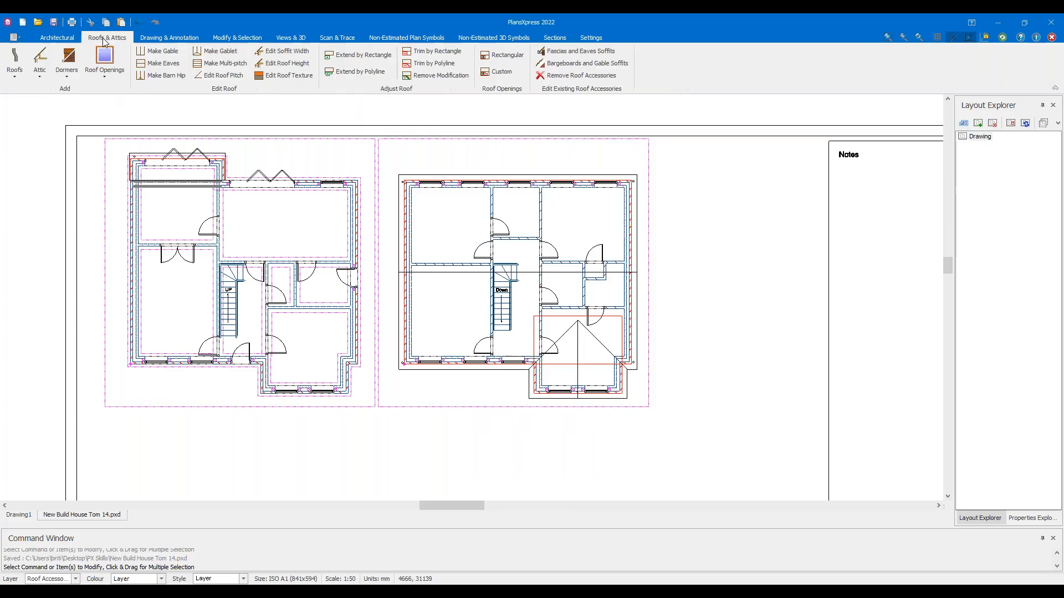
middle_click_drag(655, 271, 559, 252)
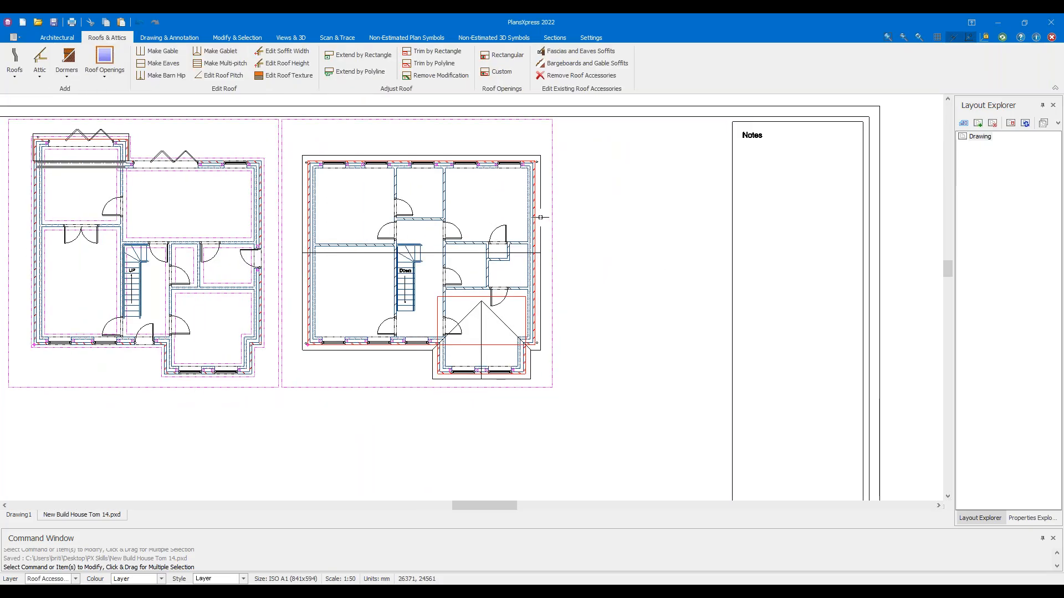
scroll(569, 240, "up", 4)
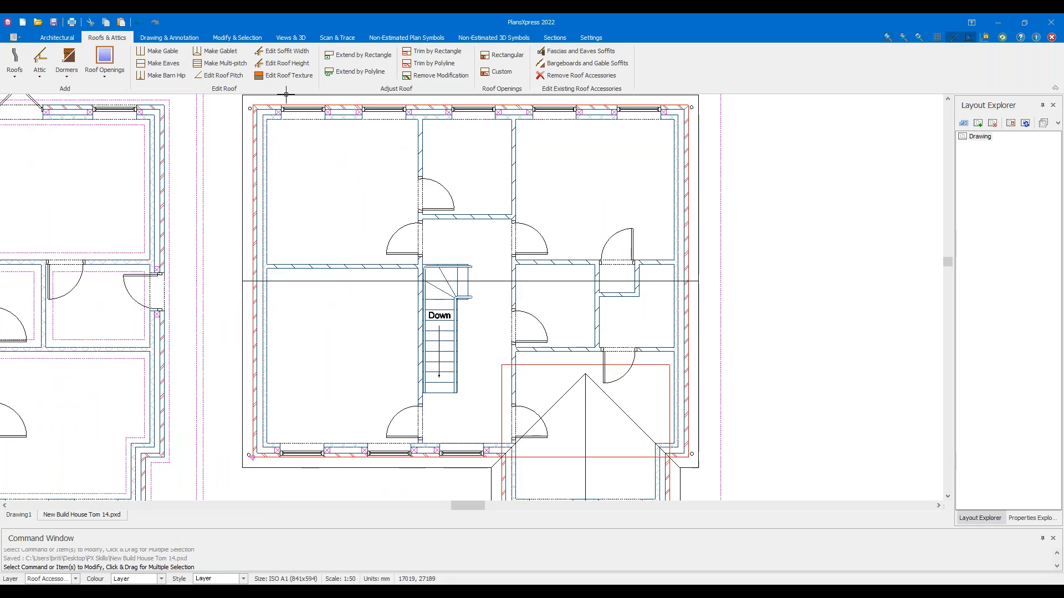
left_click(164, 64)
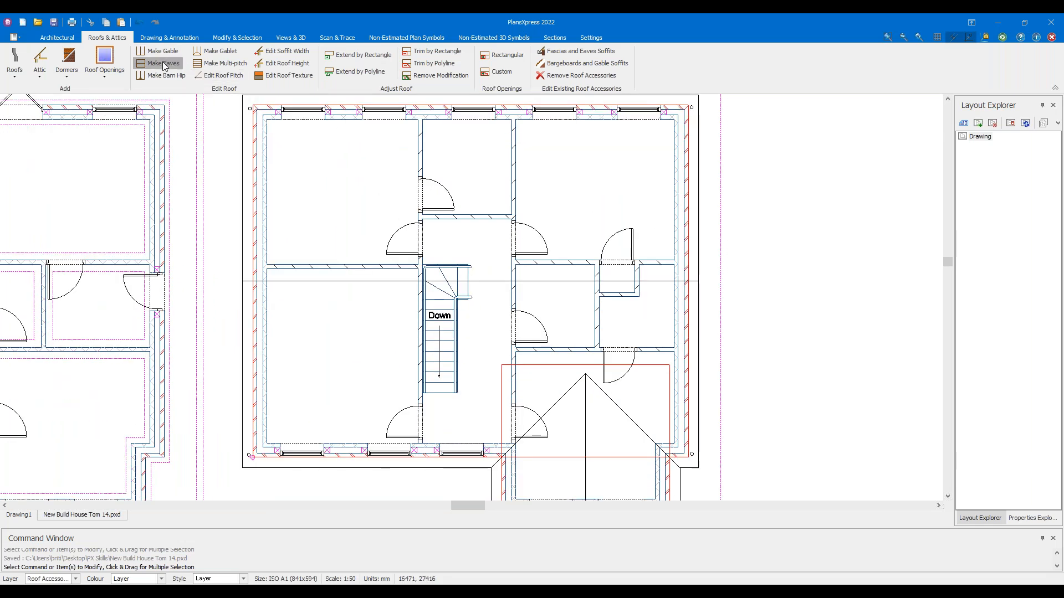
left_click(237, 197)
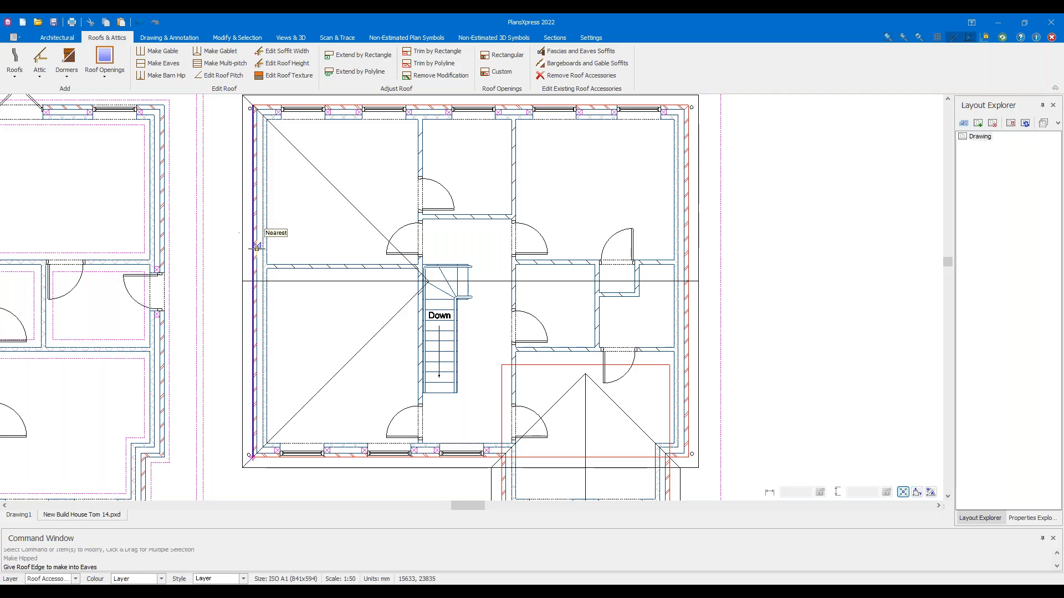
left_click(164, 63)
left_click(660, 259)
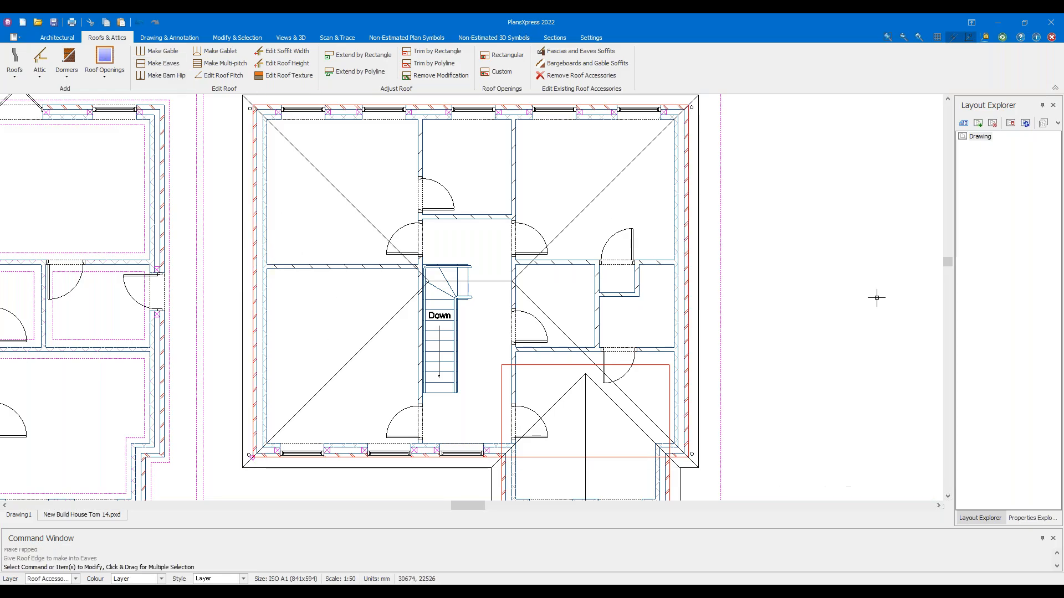
left_click(289, 37)
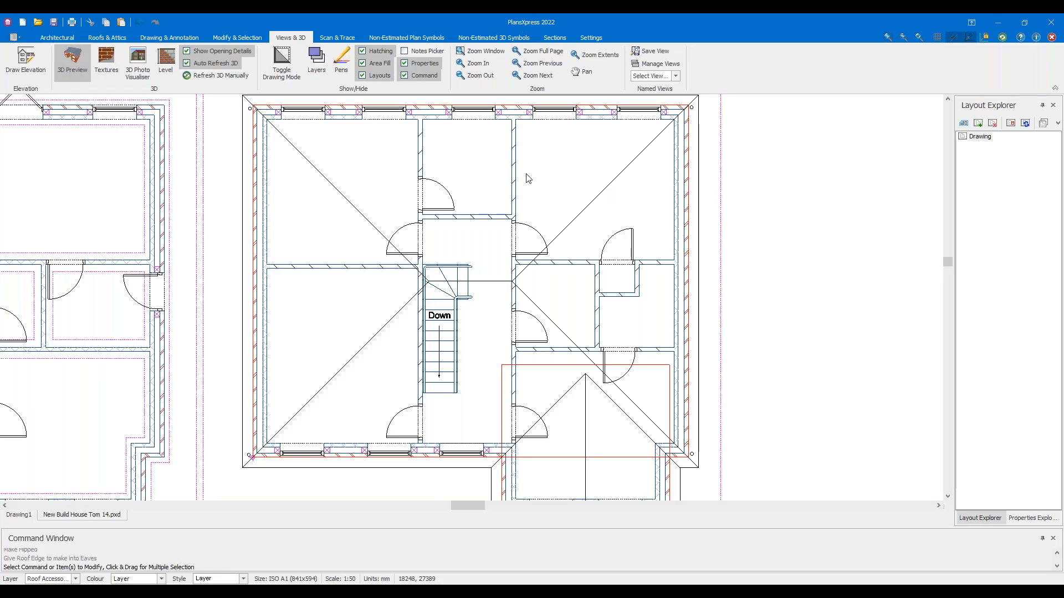
Inspect the new hipped roof in 3D, then open the Make Multi-pitch settings
left_click_drag(527, 215, 714, 277)
scroll(391, 224, "down", 1)
middle_click_drag(335, 228, 94, 218)
scroll(203, 221, "up", 1)
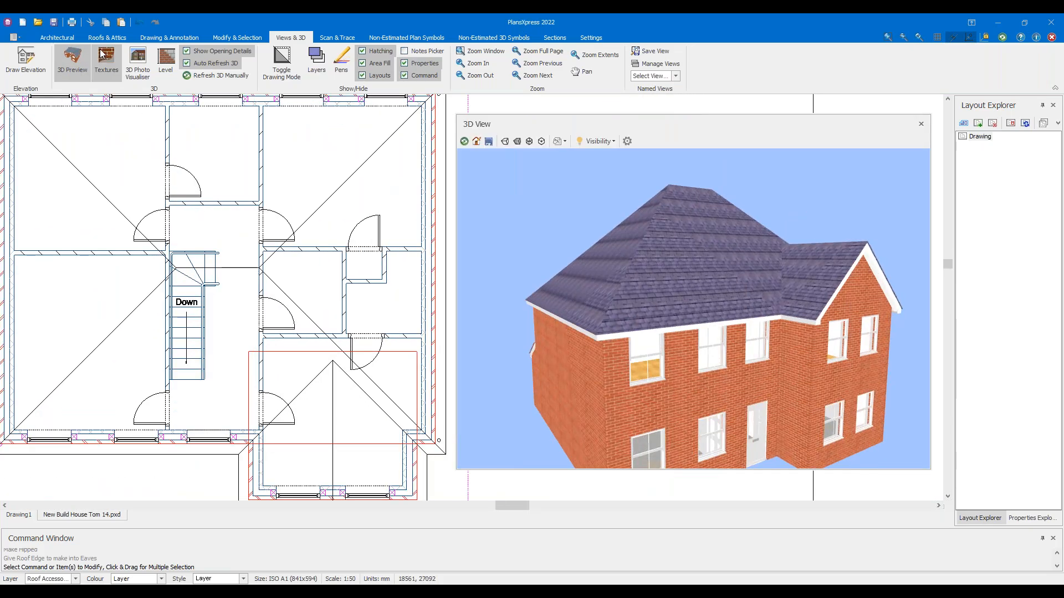
left_click(107, 38)
left_click(229, 67)
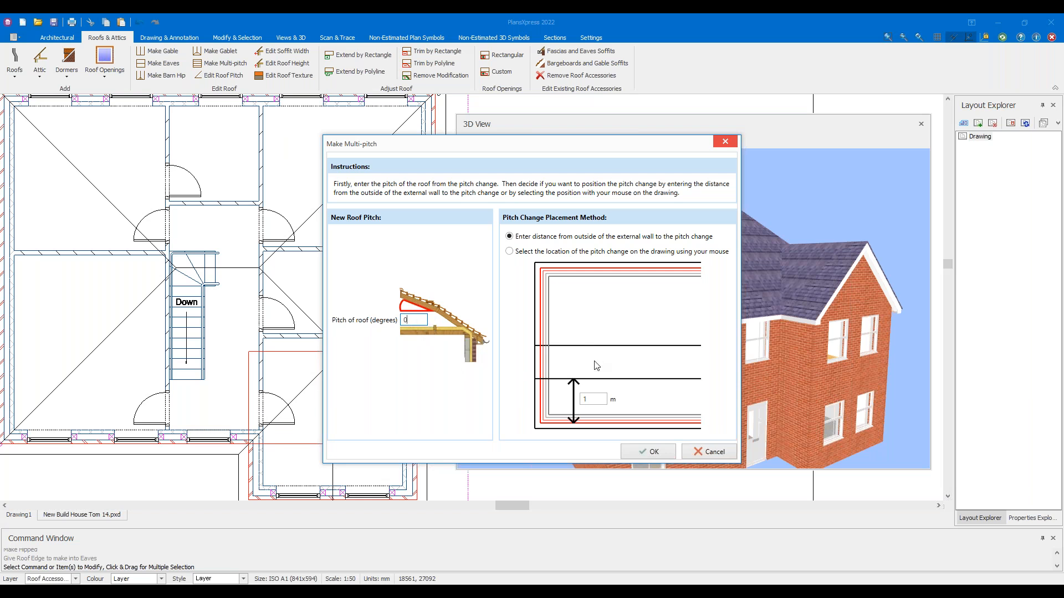
Confirm the 0° multi-pitch with its location picked on the drawing
left_click(509, 252)
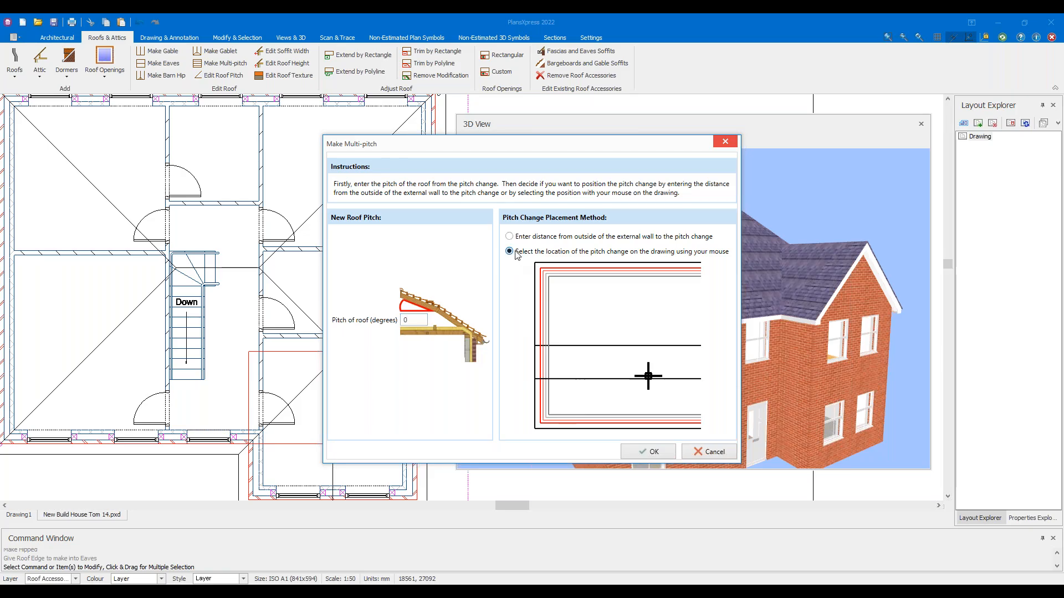
left_click(648, 452)
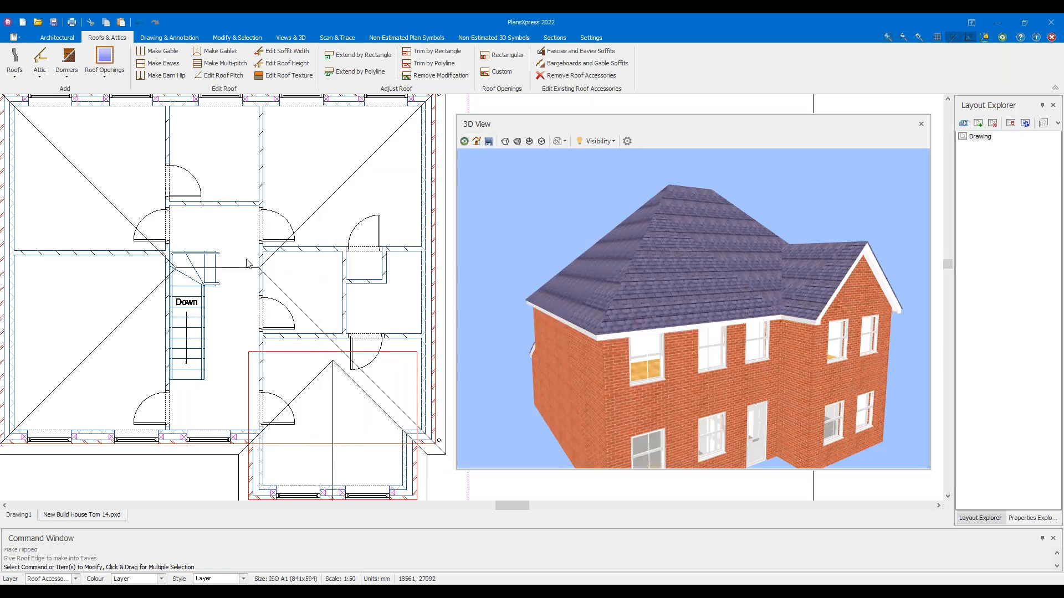
scroll(241, 255, "up", 2)
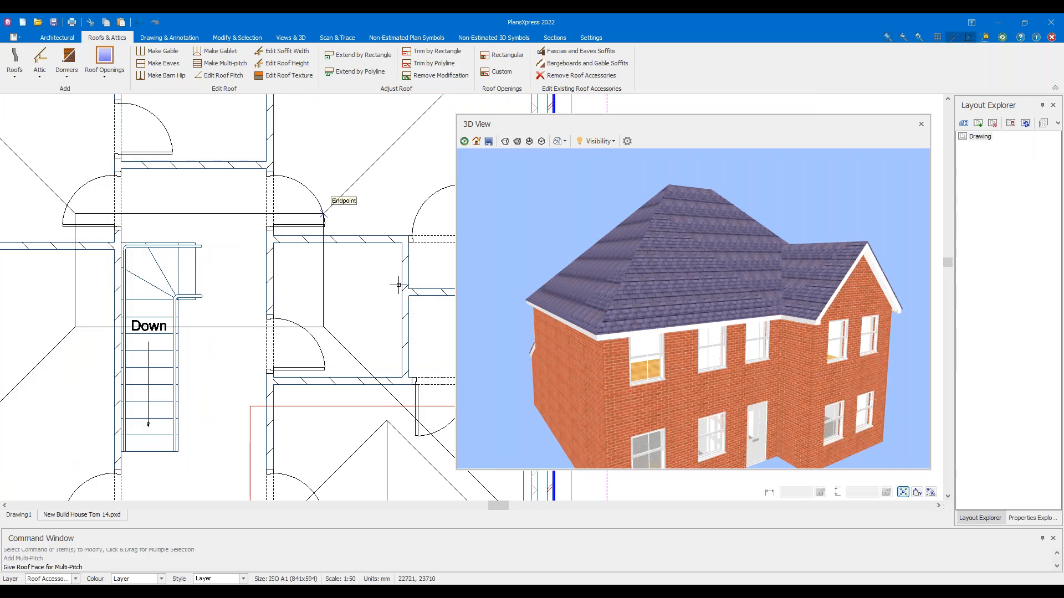
Orbit and reposition the 3D house to check the flat top on the main roof
left_click_drag(588, 224, 656, 252)
scroll(651, 235, "down", 4)
middle_click_drag(651, 250, 695, 267)
scroll(694, 266, "up", 3)
mouse_move(694, 267)
left_mouse_down()
mouse_move(661, 288)
mouse_move(665, 314)
mouse_move(652, 251)
mouse_move(766, 279)
mouse_move(789, 271)
mouse_move(702, 284)
left_mouse_up()
scroll(350, 232, "down", 4)
scroll(349, 233, "down", 2)
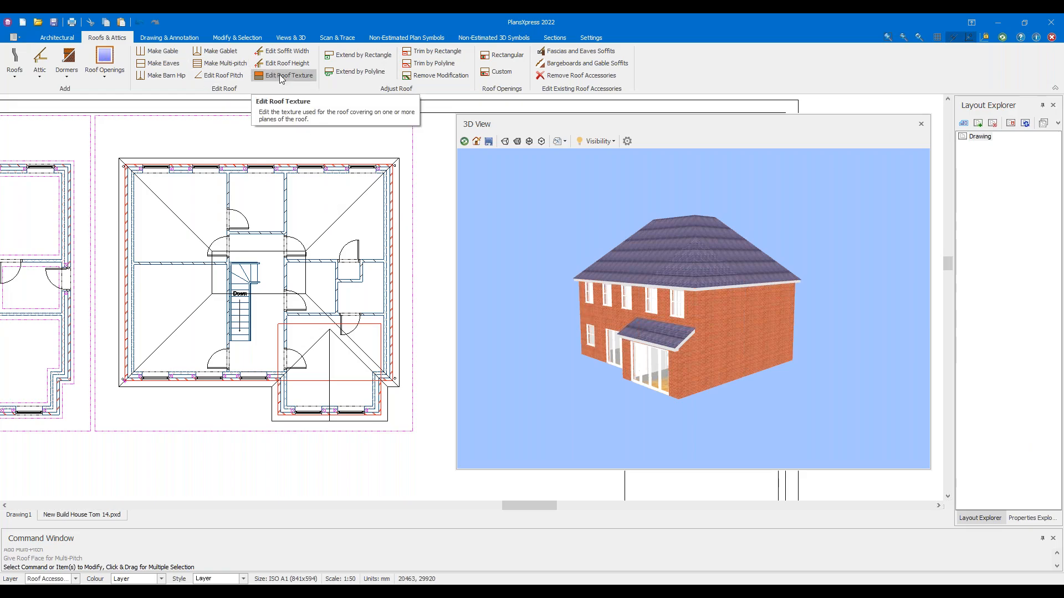
left_click(280, 75)
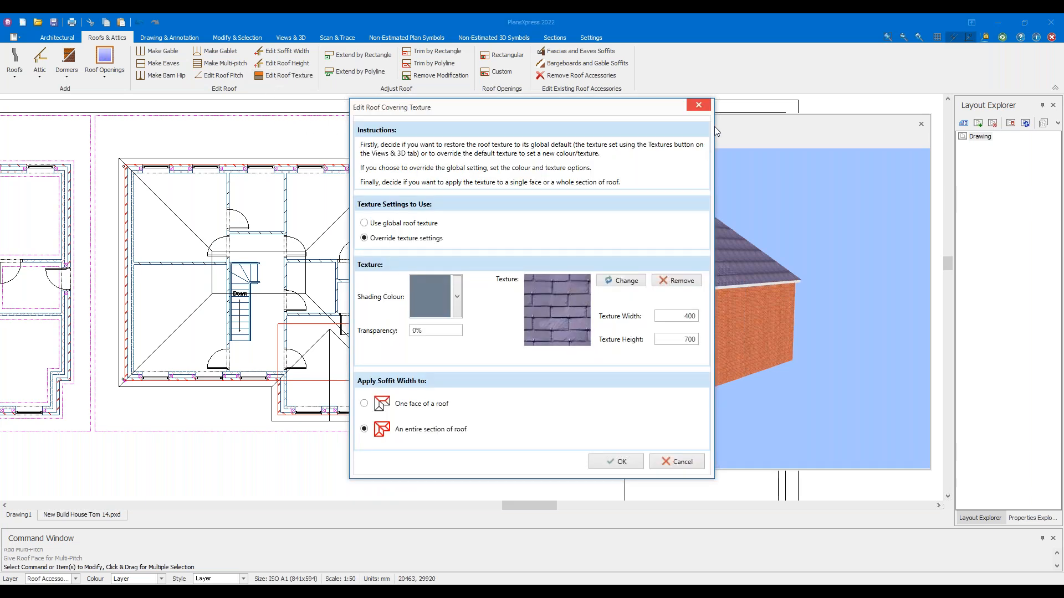
left_click(686, 466)
scroll(416, 169, "up", 3)
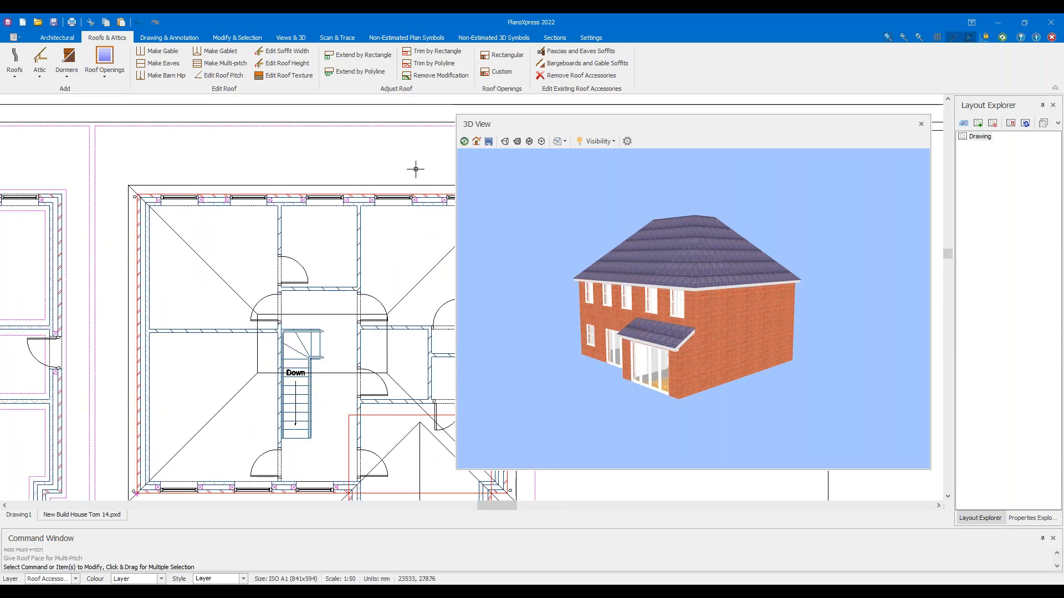
middle_click_drag(365, 170, 322, 157)
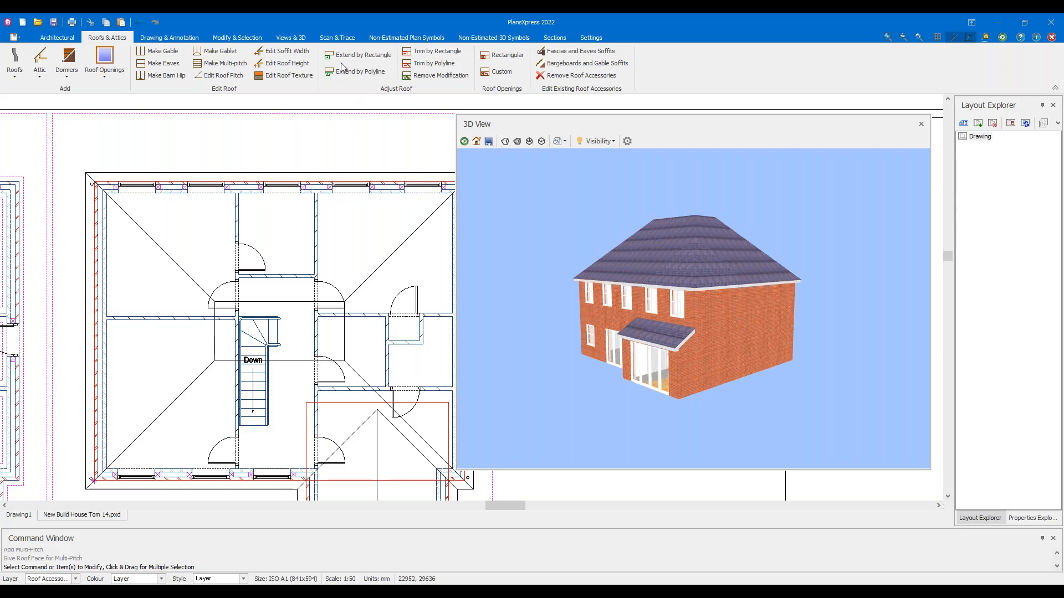
Start Extend by Rectangle and bring the rear lean-to roof into view
left_click(345, 55)
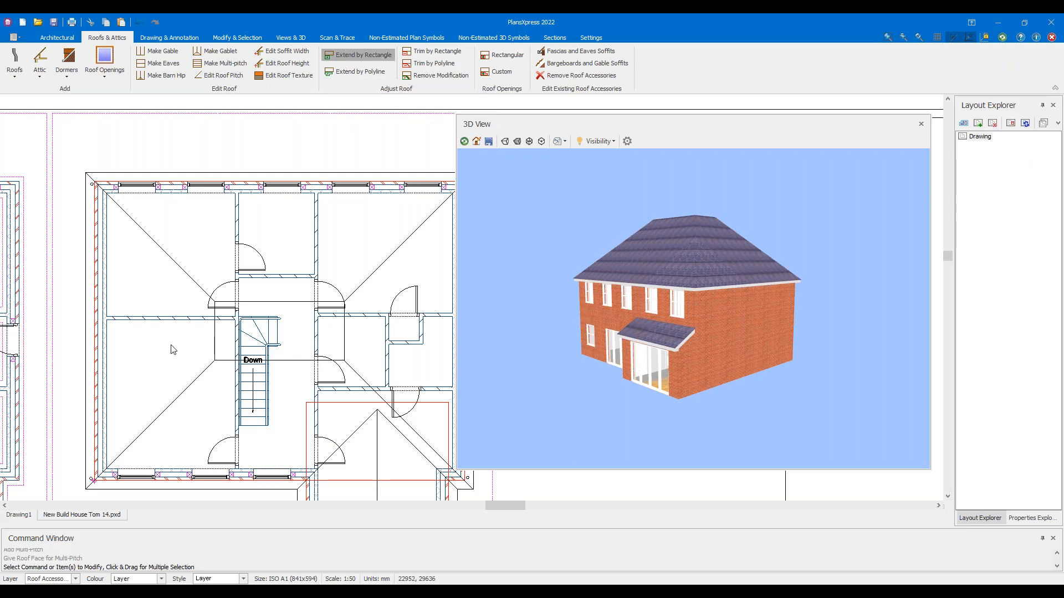
scroll(290, 318, "down", 1)
middle_click_drag(290, 318, 302, 193)
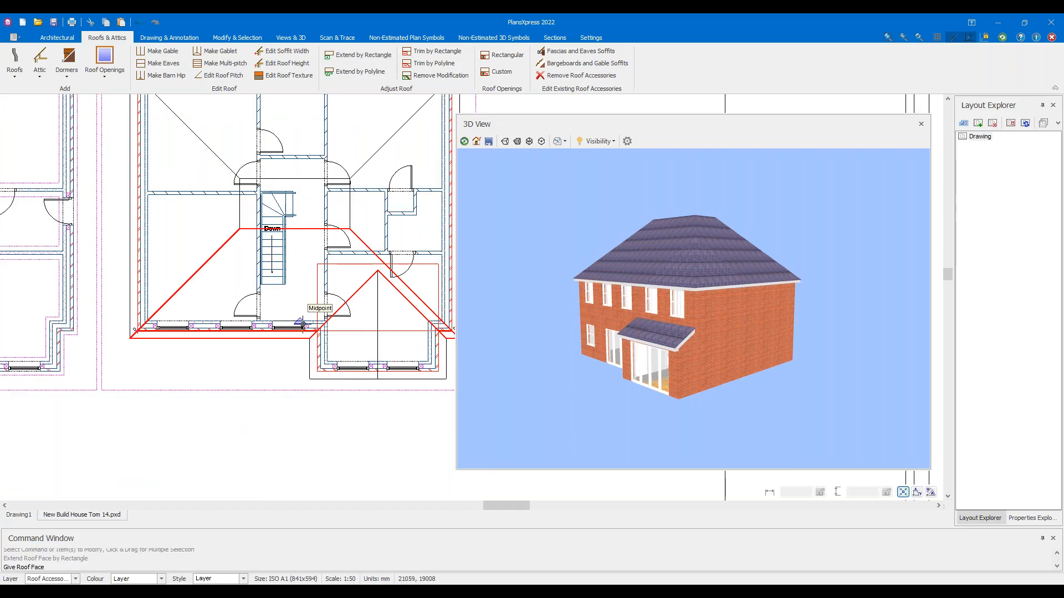
scroll(303, 336, "up", 1)
scroll(217, 291, "down", 1)
scroll(216, 291, "down", 1)
middle_click_drag(153, 258, 330, 327)
middle_click_drag(150, 207, 285, 266)
scroll(208, 207, "up", 3)
scroll(116, 212, "up", 4)
scroll(264, 245, "down", 3)
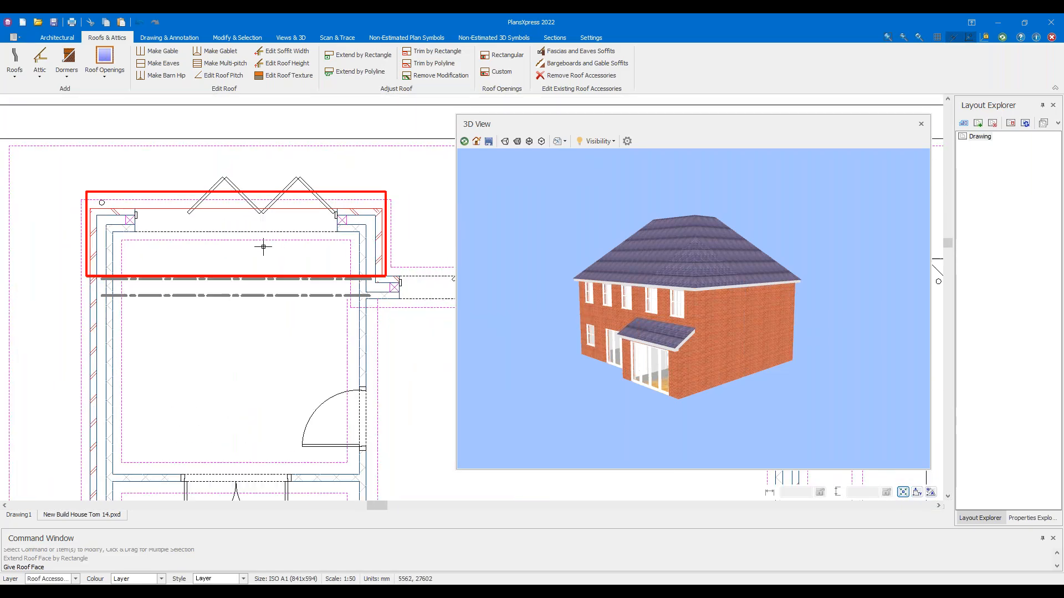
middle_click_drag(274, 244, 104, 249)
scroll(167, 233, "up", 1)
scroll(199, 228, "down", 2)
scroll(135, 242, "up", 2)
Extend the rear lean-to roof sideways over a rectangle picked by two corners
left_click(135, 242)
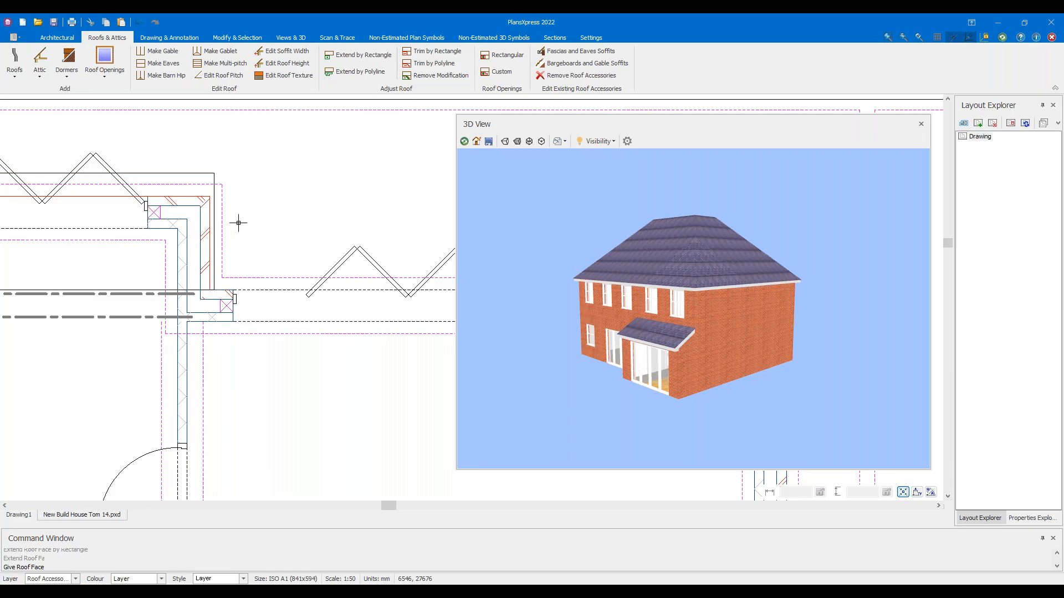
scroll(241, 223, "up", 2)
left_click(194, 129)
scroll(249, 226, "down", 2)
middle_click_drag(249, 225, 191, 224)
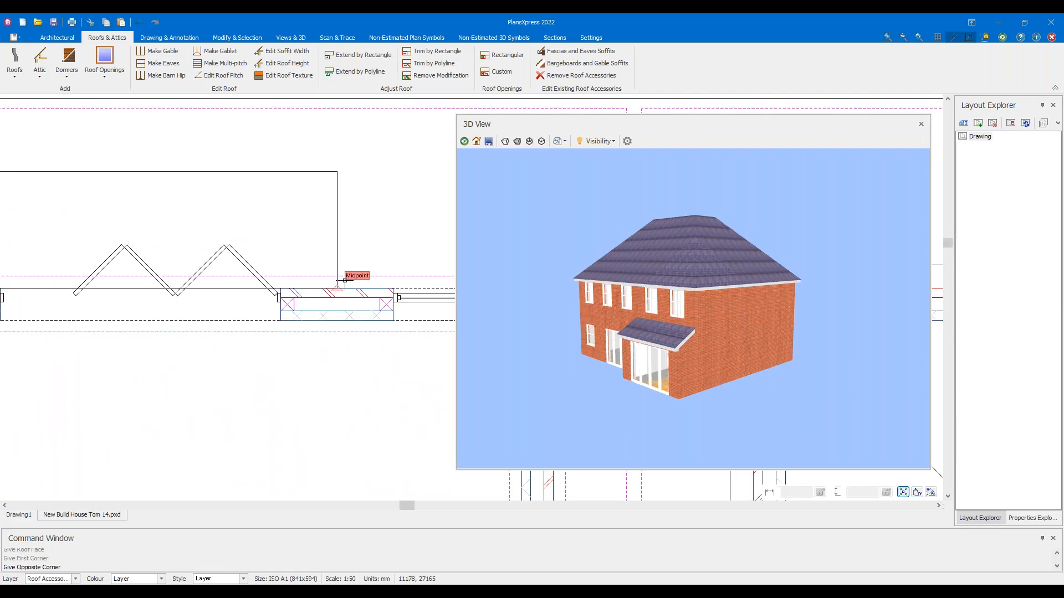
scroll(344, 281, "down", 1)
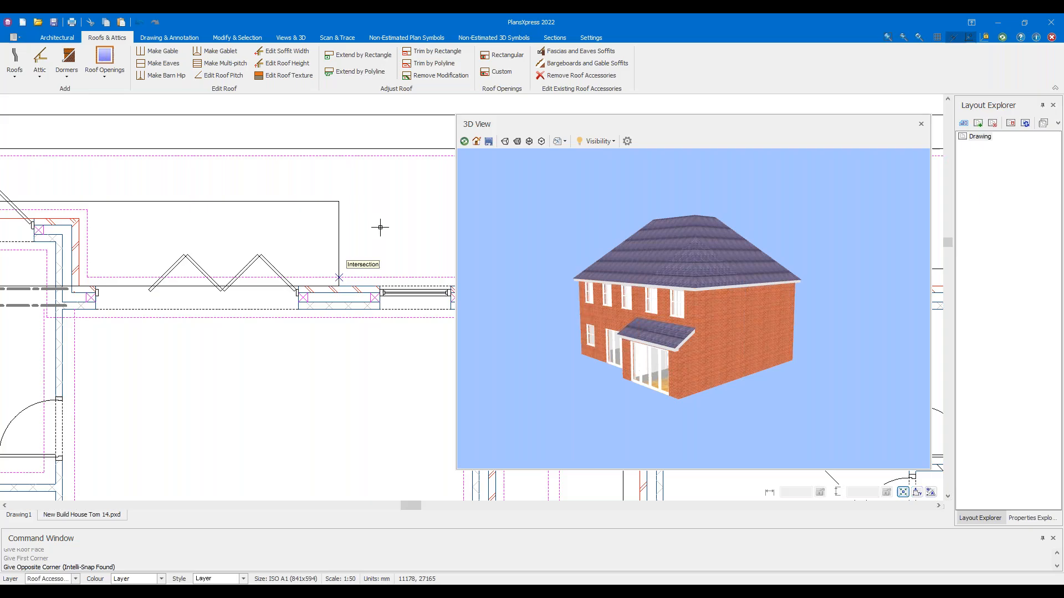
key("Escape")
Orbit the 3D house to check the extended roof over the rear glazed doors
left_click_drag(553, 299, 730, 294)
scroll(733, 349, "up", 5)
left_click_drag(743, 351, 674, 357)
scroll(677, 357, "down", 8)
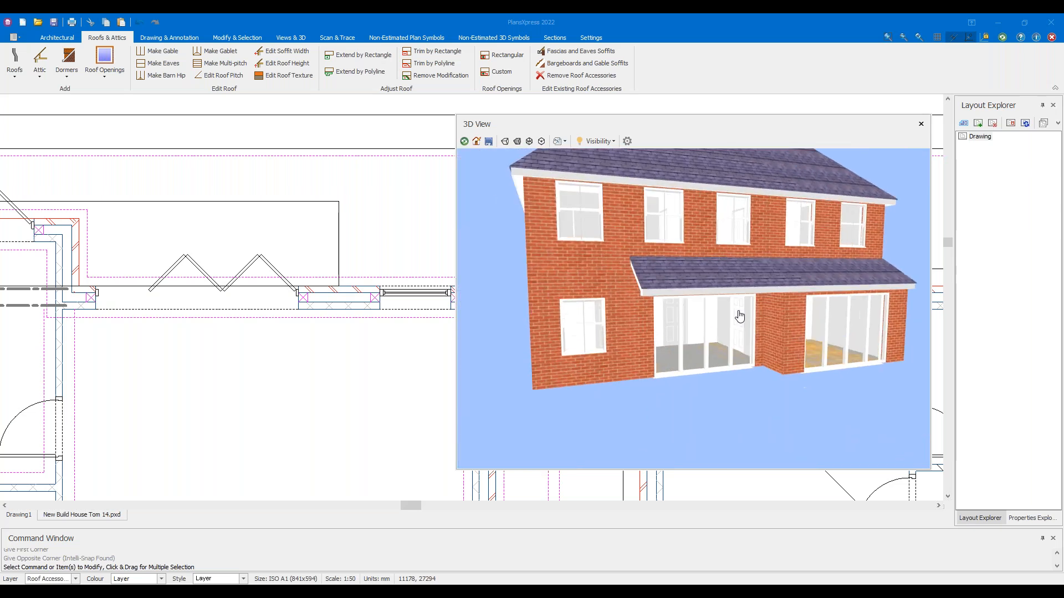
left_click_drag(730, 303, 670, 294)
middle_click_drag(337, 178, 172, 123)
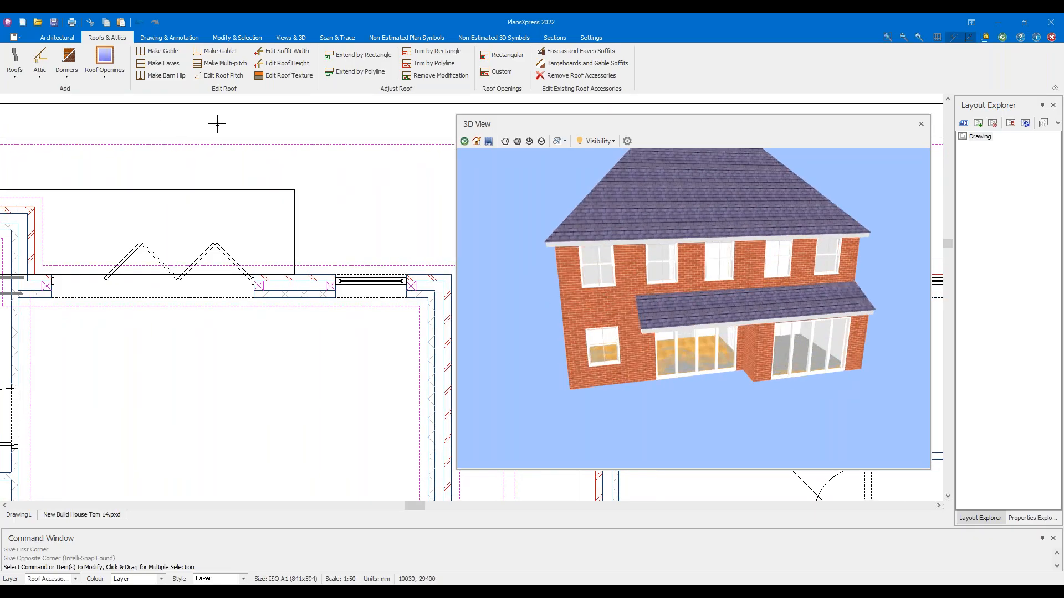
Browse the Basic 3D Objects, Columns-Beams, Porch, Porches and Road block categories
left_click(481, 40)
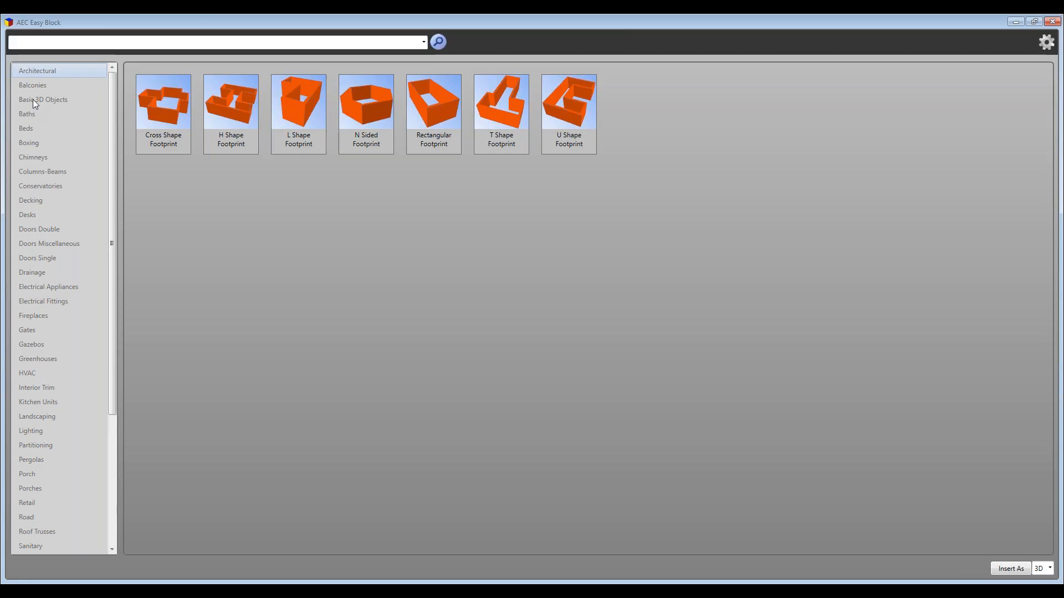
left_click(32, 100)
left_click(43, 173)
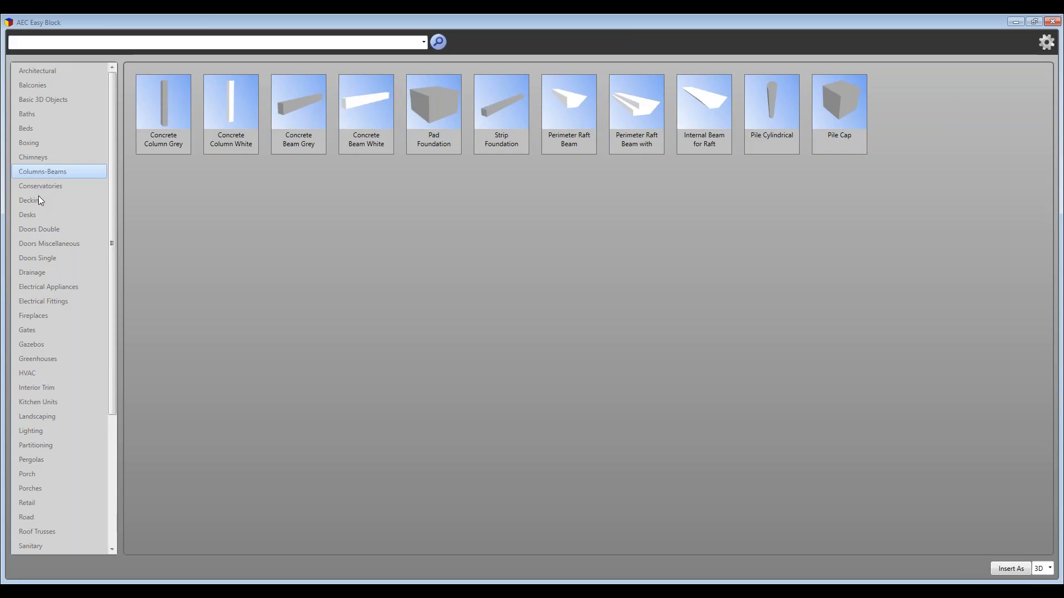
scroll(82, 404, "down", 2)
left_click(42, 423)
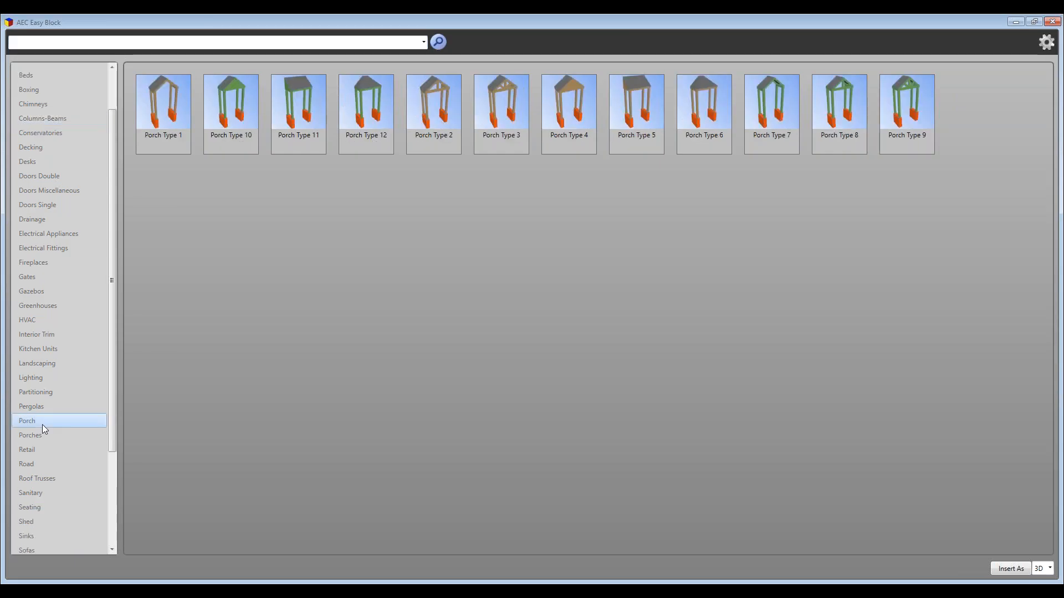
left_click(39, 435)
left_click(46, 465)
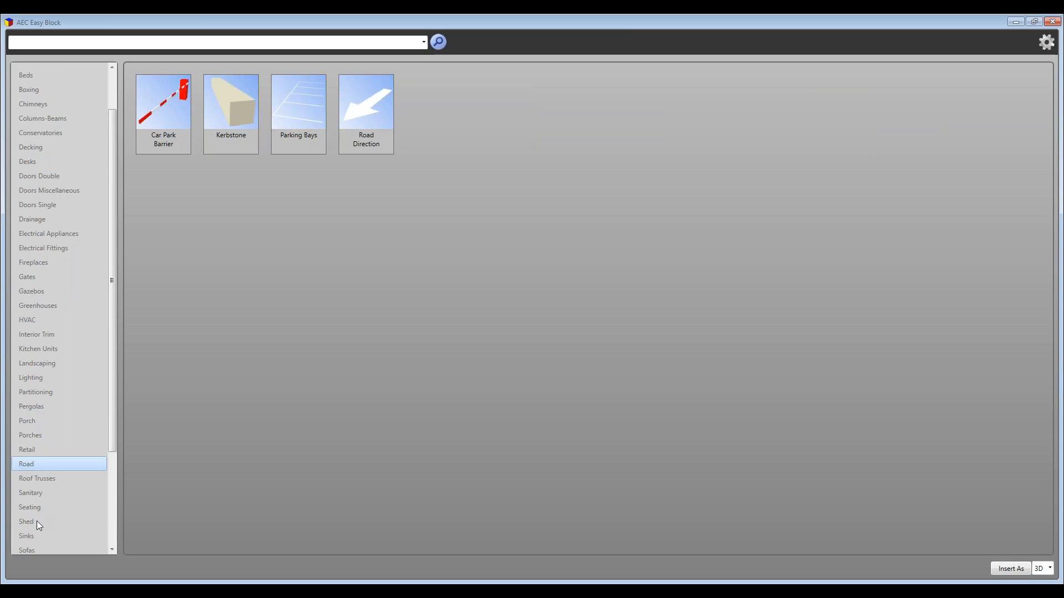
Browse Roof Trusses through Windows blocks, ending on the Walls/Fencing category
scroll(45, 504, "down", 2)
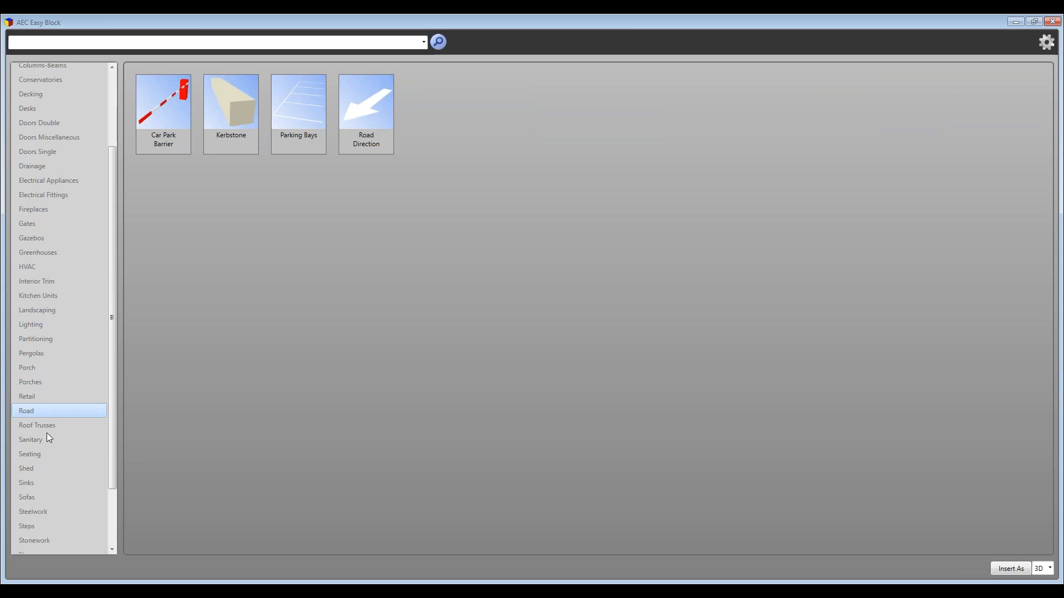
left_click(47, 424)
left_click(50, 453)
left_click(42, 468)
left_click(45, 527)
left_click(48, 513)
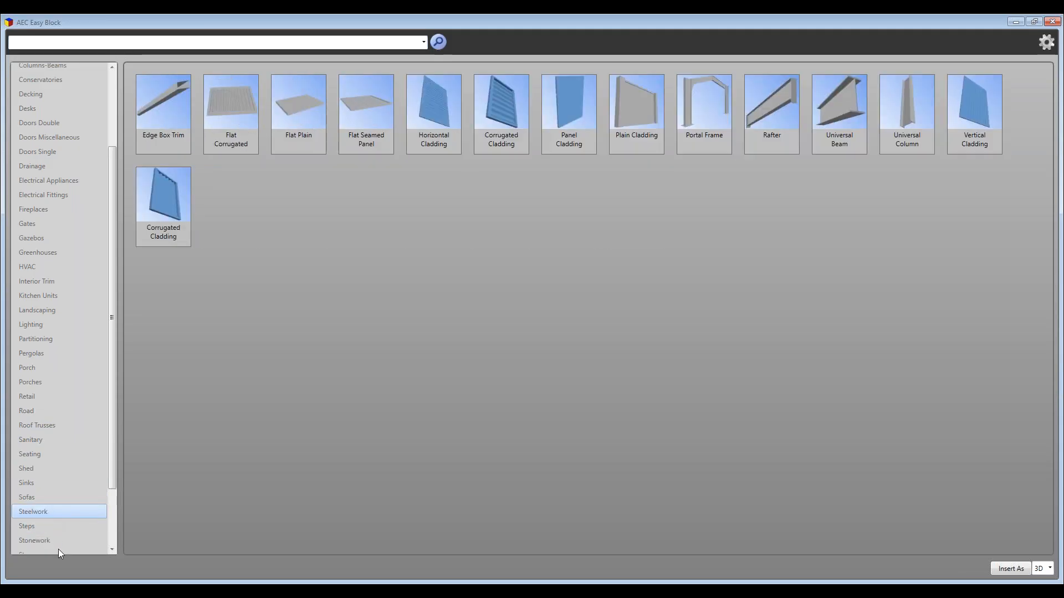
left_click(49, 538)
scroll(52, 498, "down", 2)
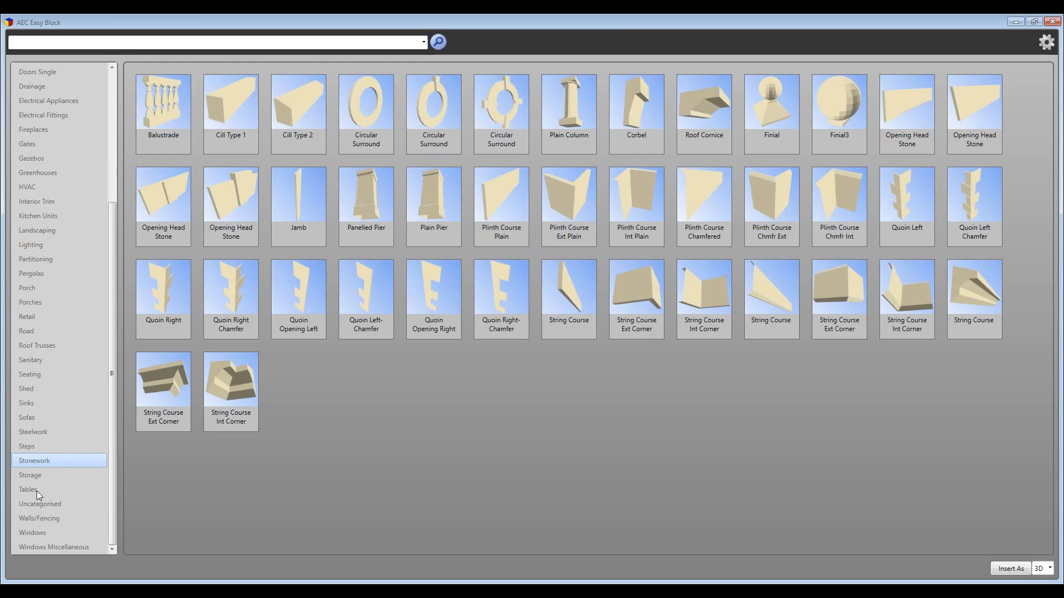
left_click(38, 528)
left_click(37, 520)
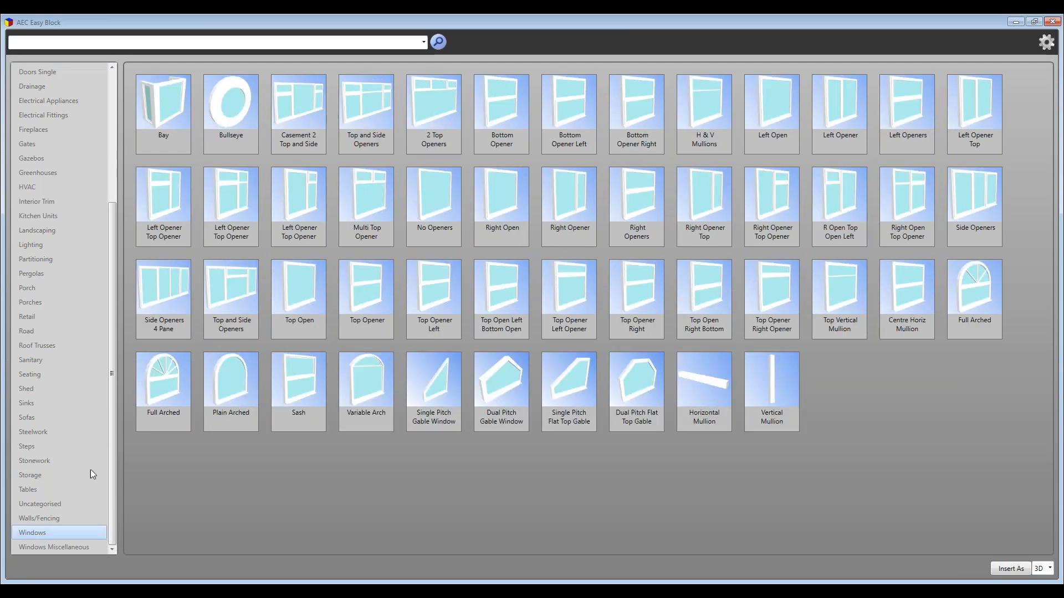
scroll(224, 365, "down", 5)
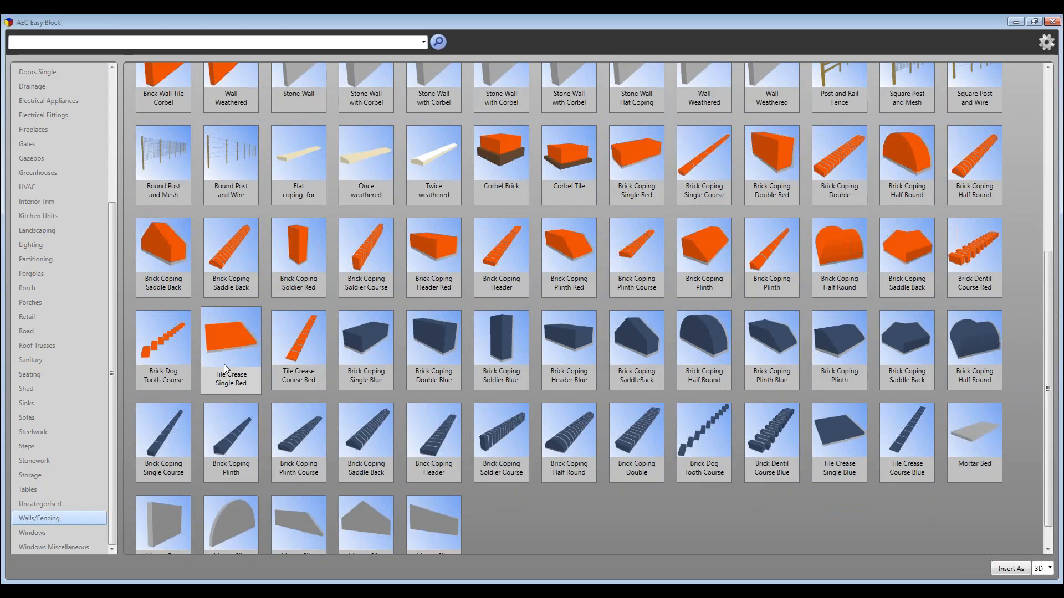
scroll(233, 367, "up", 5)
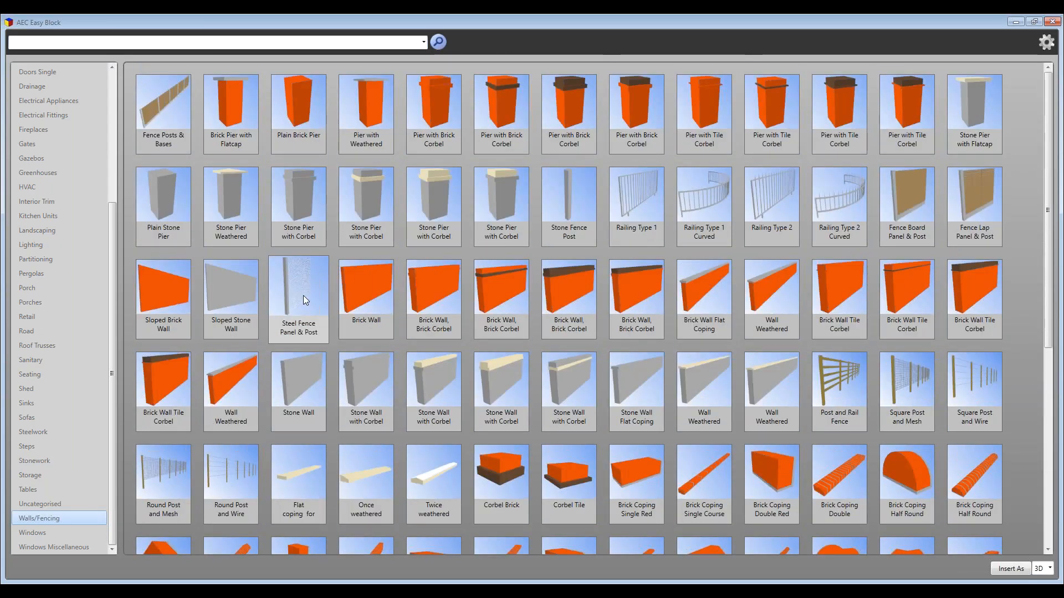
Insert a 2500 mm Stone Fence Post on the Roof Accessories layer under the lean-to roof
left_click(580, 204)
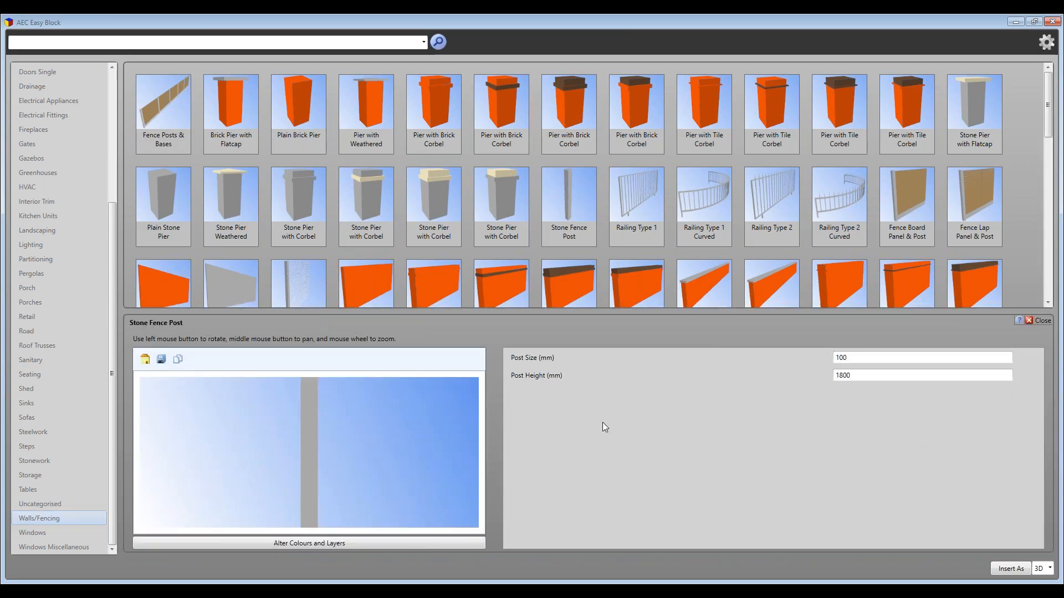
scroll(350, 453, "down", 3)
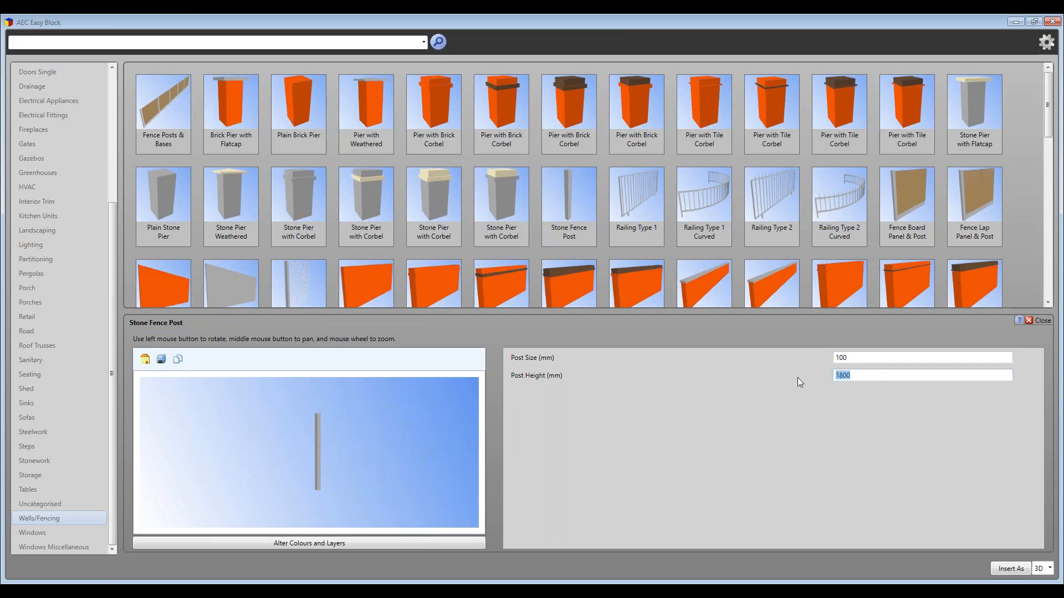
type("2")
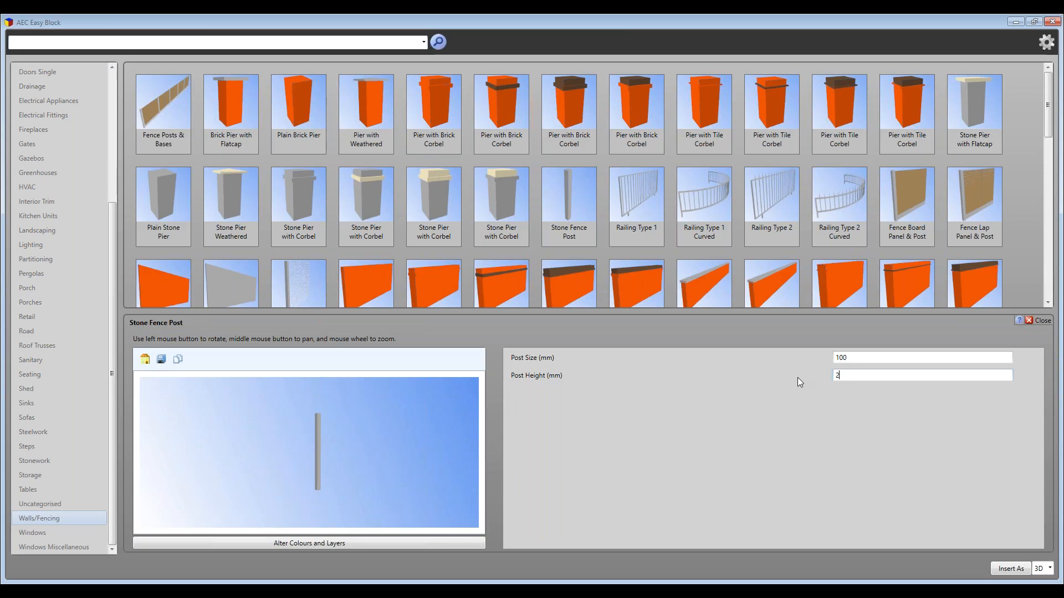
type("500")
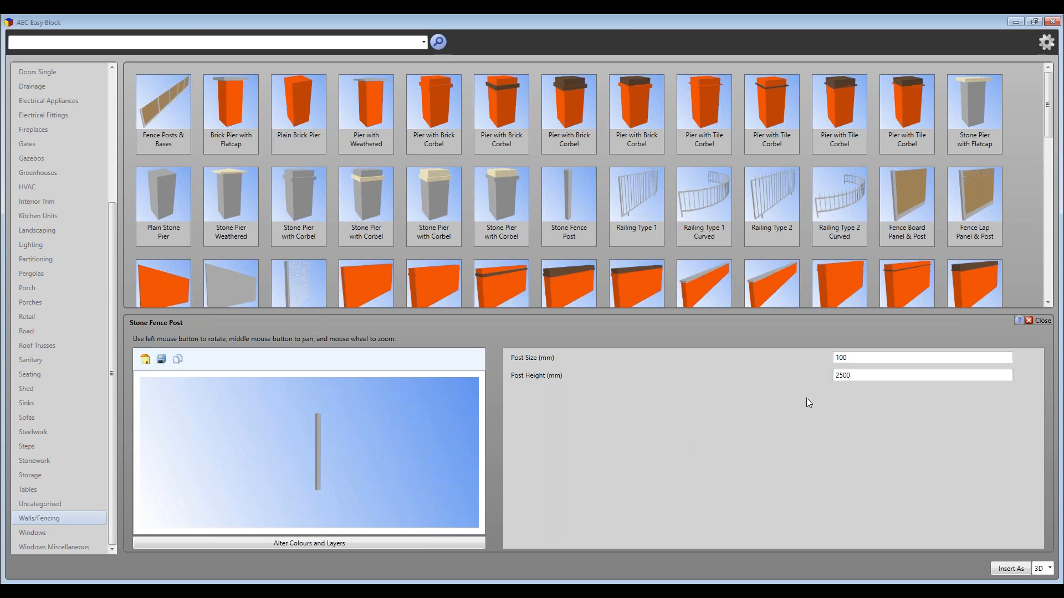
left_click(314, 482)
left_click(1007, 569)
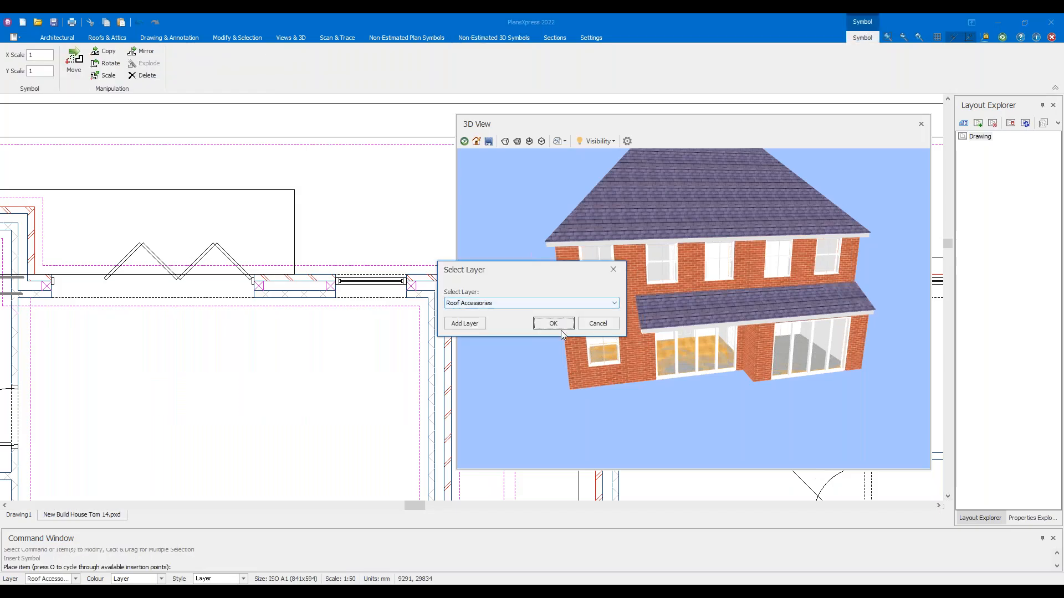
left_click(554, 324)
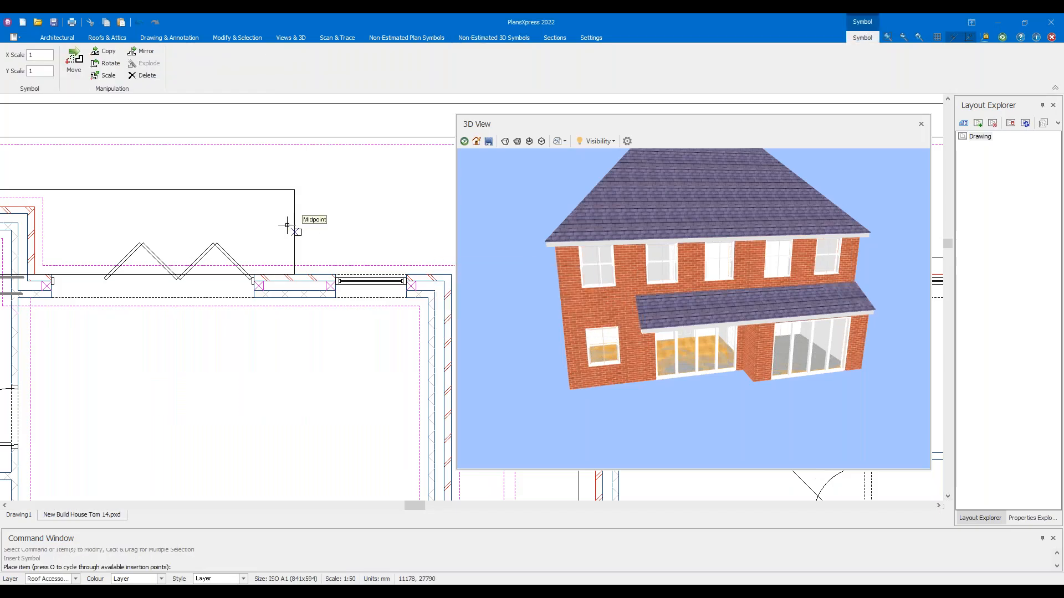
scroll(285, 208, "up", 3)
left_click(270, 198)
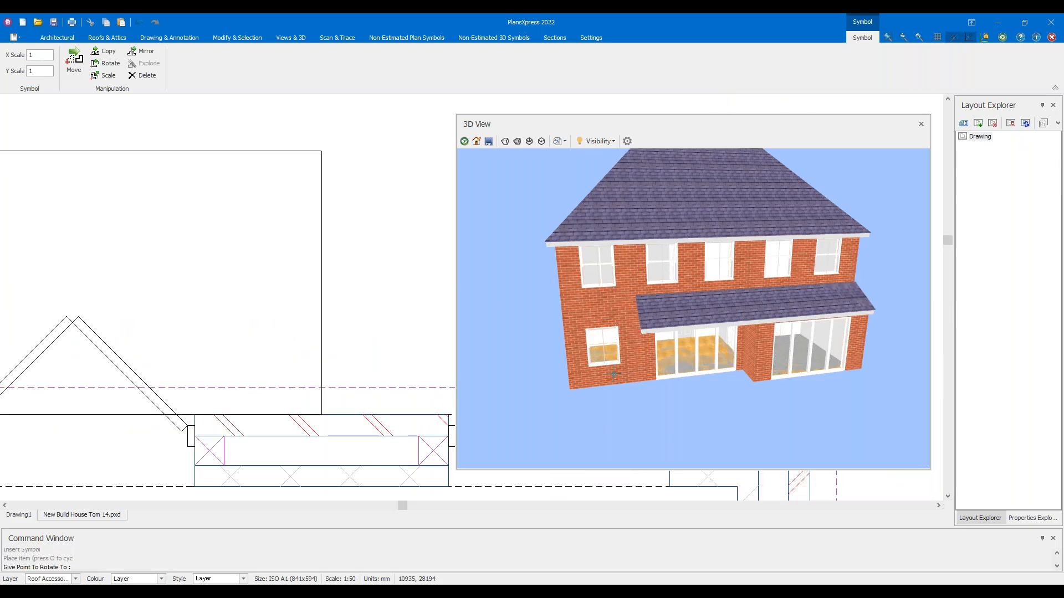
key("Escape")
Move the placed post 20 to nudge it into position
left_click_drag(625, 369, 760, 311)
scroll(784, 311, "up", 5)
left_click(270, 200)
scroll(253, 226, "up", 2)
scroll(253, 227, "up", 2)
left_click(308, 157)
key("Down")
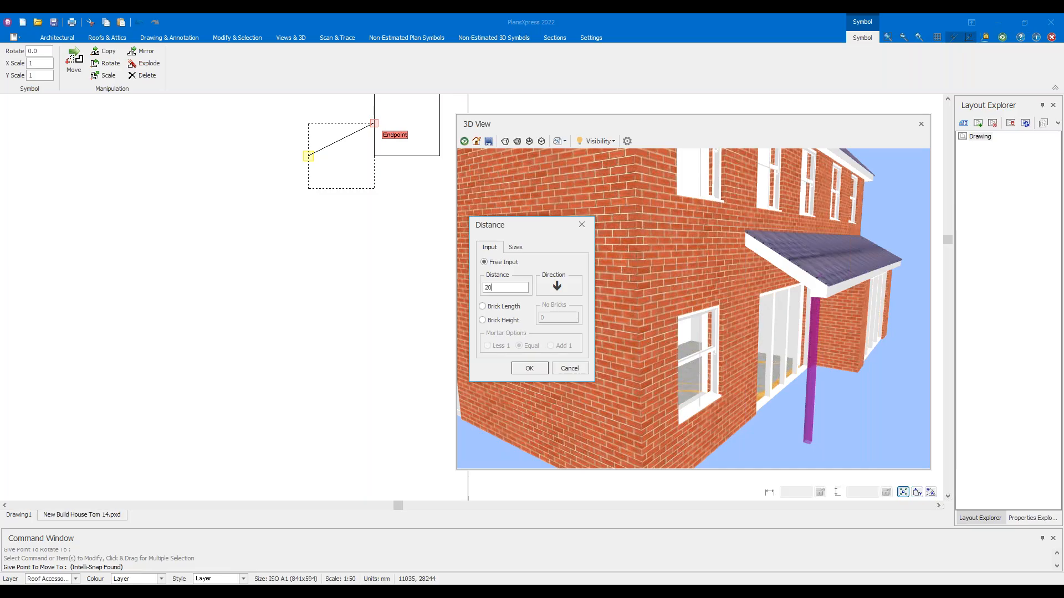
type("20")
key("Return")
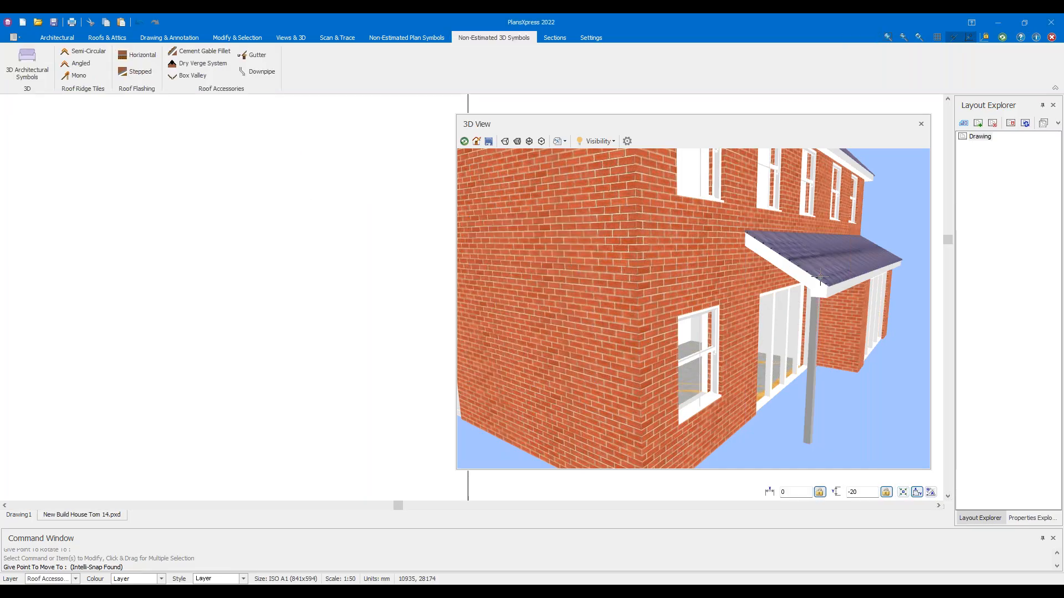
left_click_drag(820, 276, 705, 302)
left_click(358, 280)
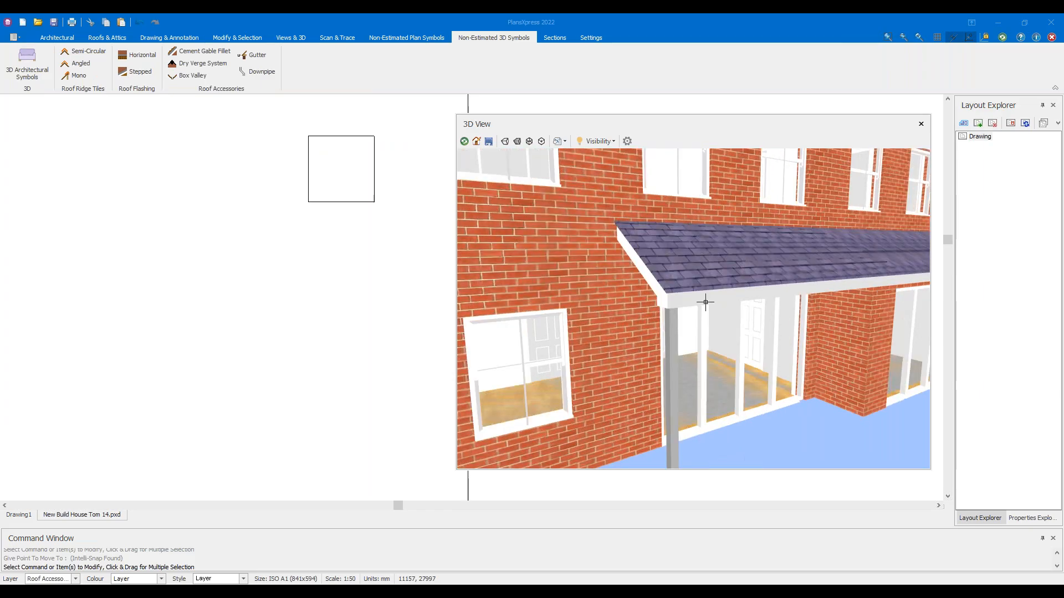
Move the post a further 20 down, perpendicular to the wall, and check it in 3D
scroll(704, 302, "up", 6)
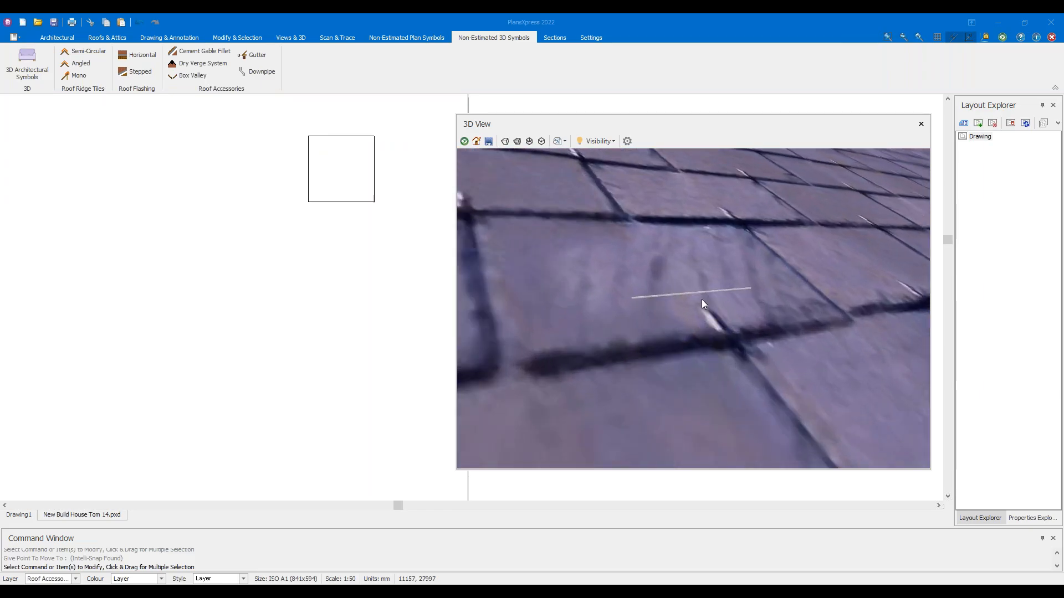
scroll(701, 299, "down", 7)
left_click_drag(721, 286, 366, 235)
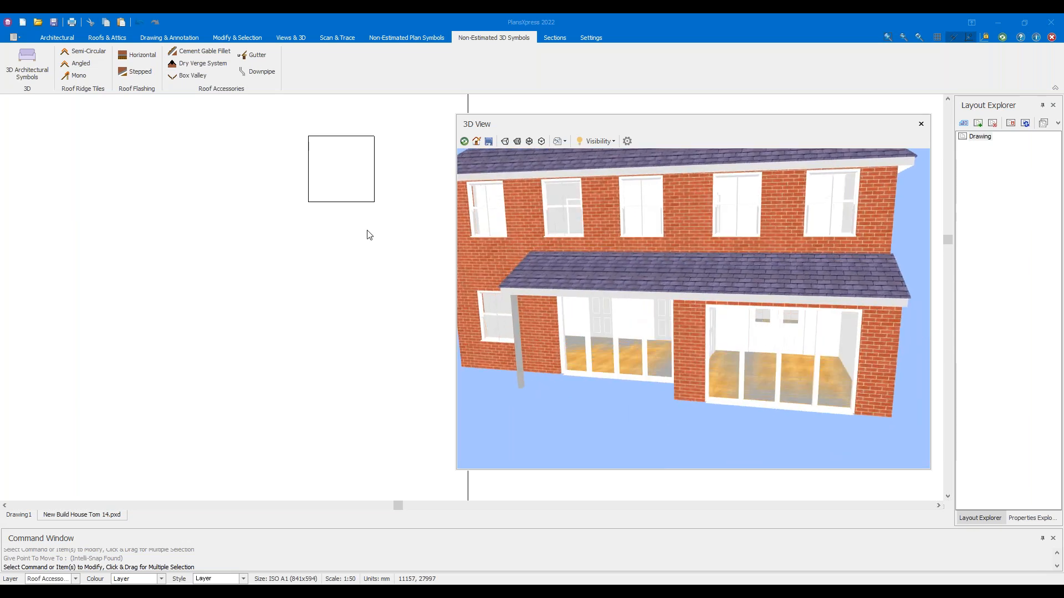
left_click(308, 168)
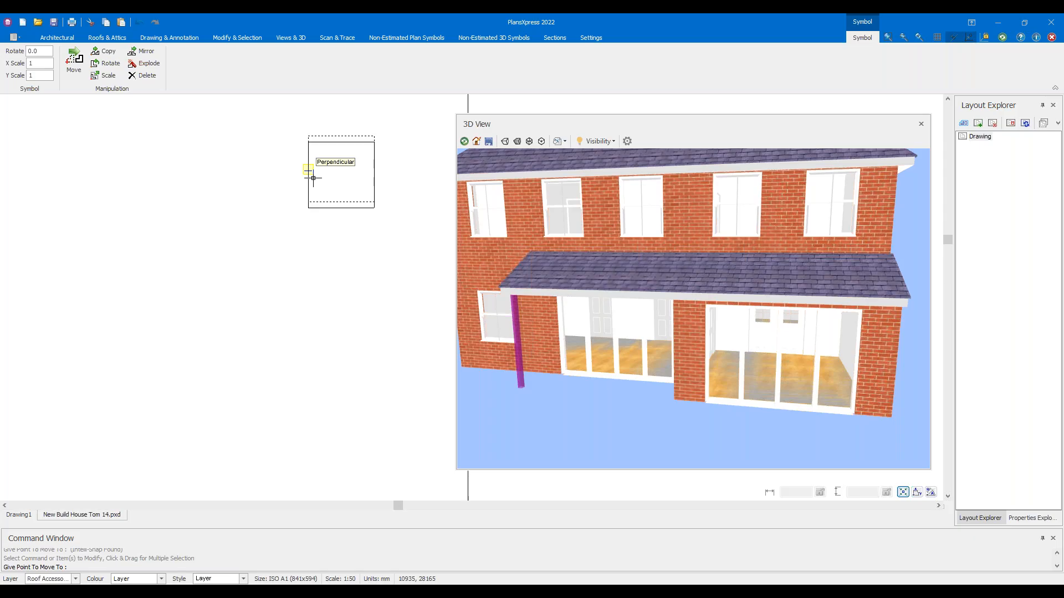
left_click(313, 178)
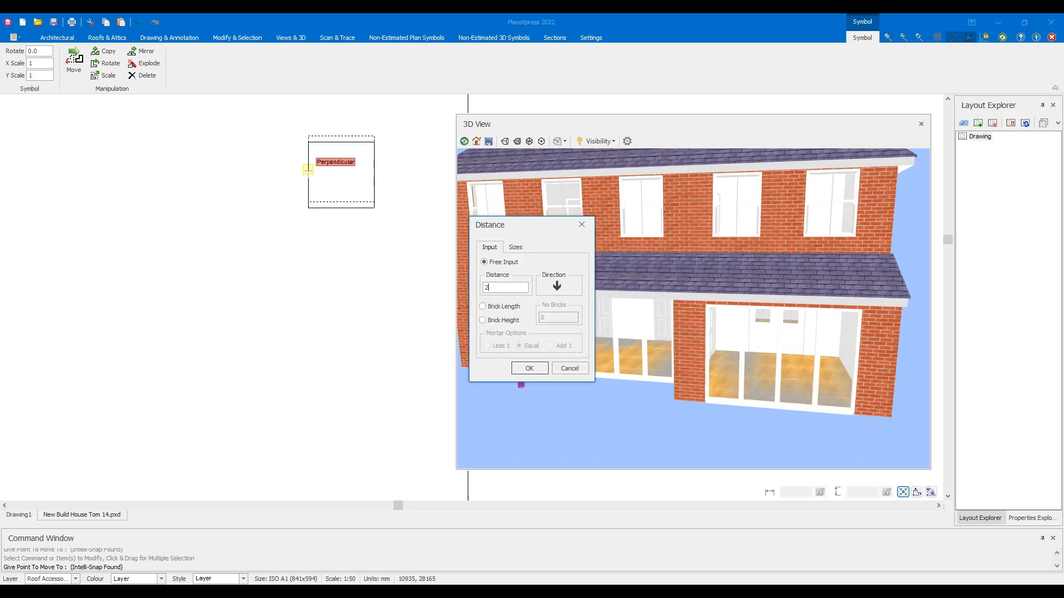
key("Return")
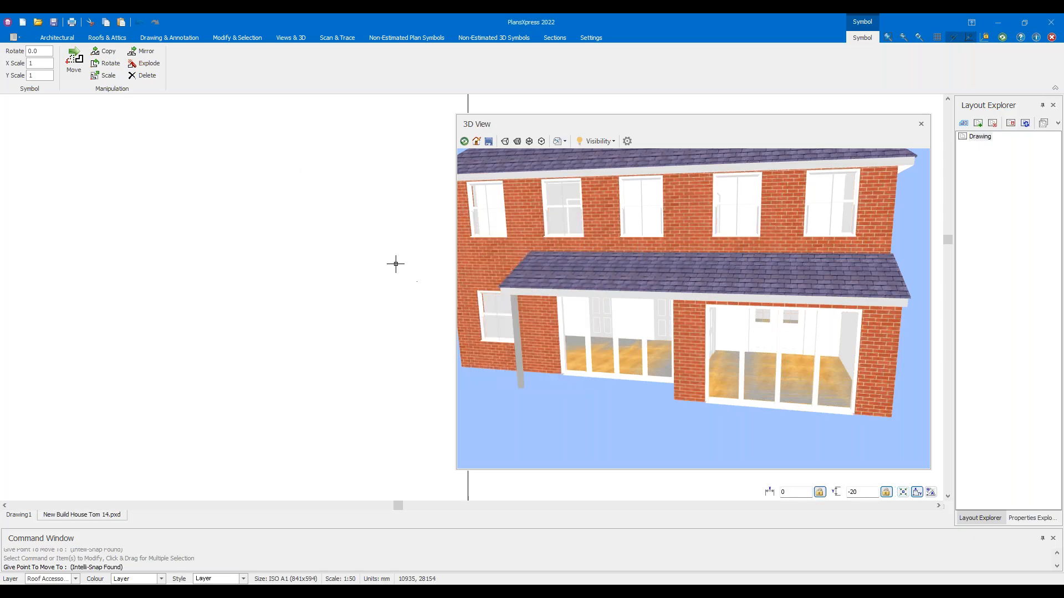
left_click_drag(505, 322, 560, 314)
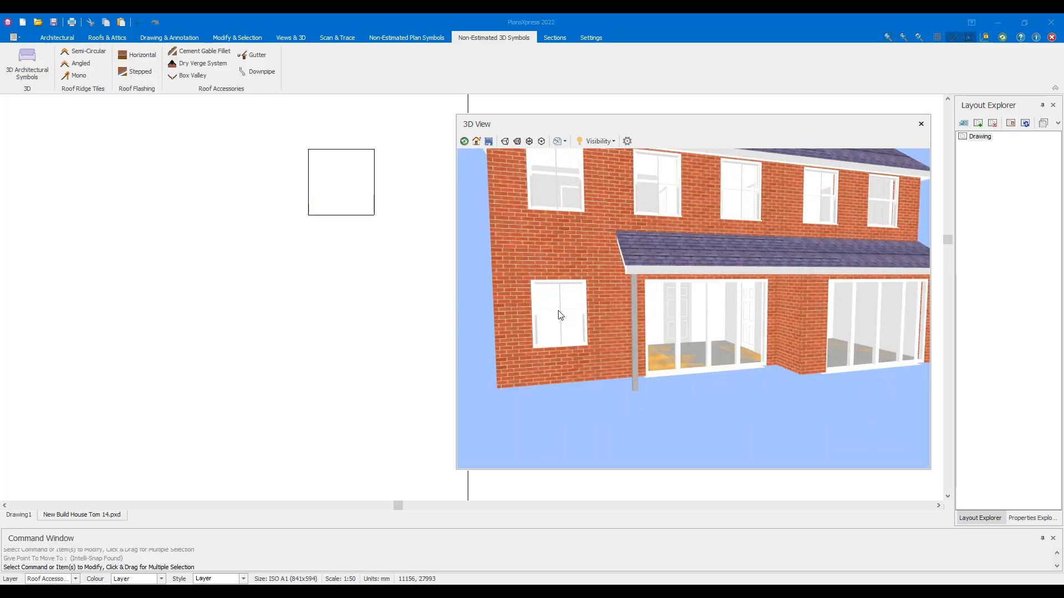
Orbit and zoom the 3D view around the house to inspect the hipped roof and lean-to roof post
scroll(568, 315, "down", 3)
left_click_drag(631, 271, 570, 296)
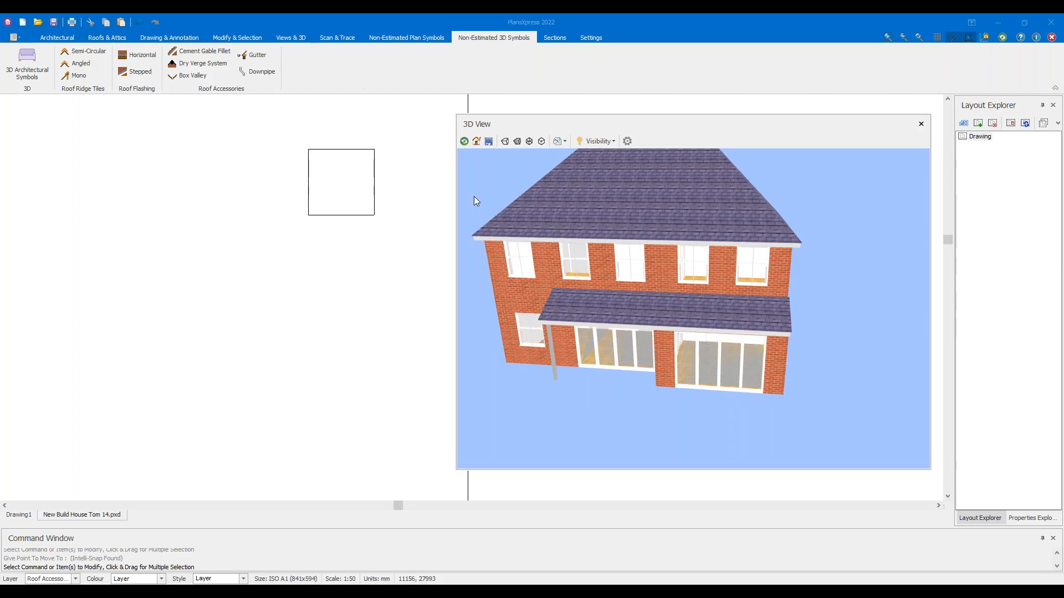
left_click_drag(676, 239, 729, 243)
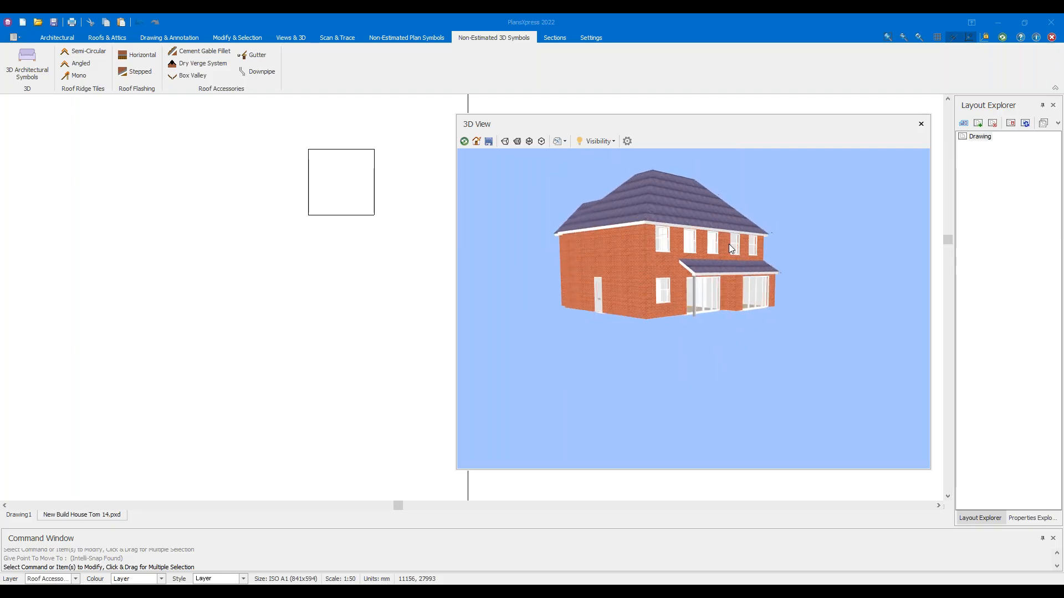
scroll(718, 245, "up", 3)
scroll(718, 245, "up", 1)
left_click_drag(676, 220, 717, 237)
scroll(626, 245, "down", 5)
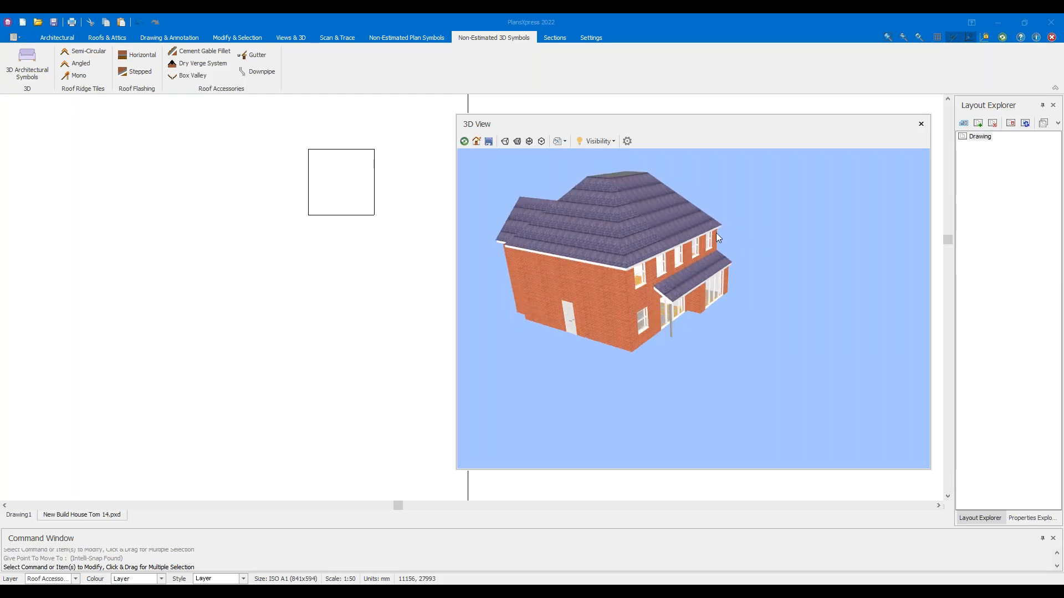
left_click_drag(669, 212, 727, 270)
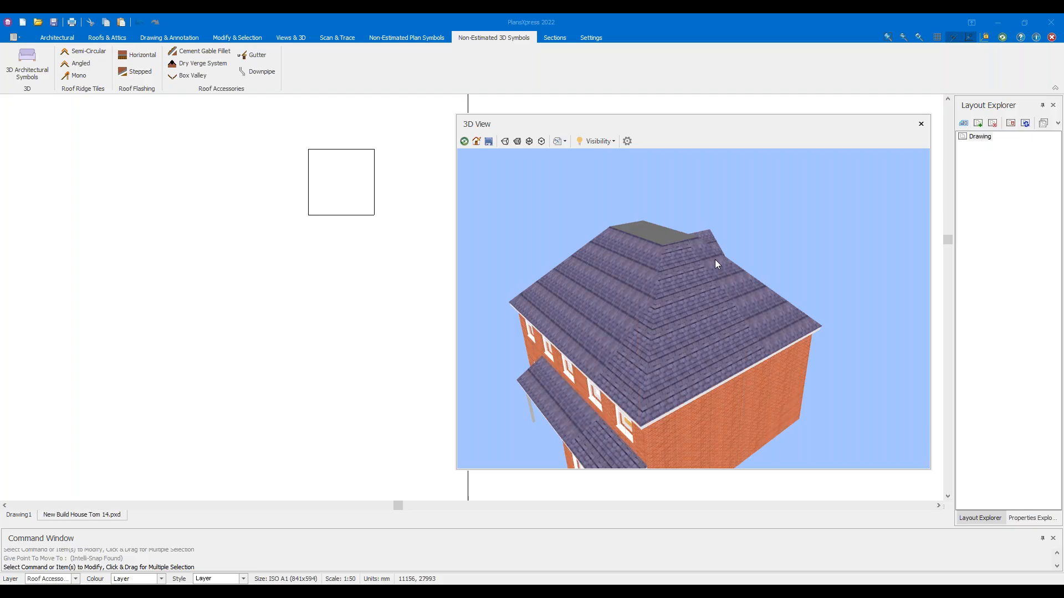
left_click_drag(704, 264, 643, 279)
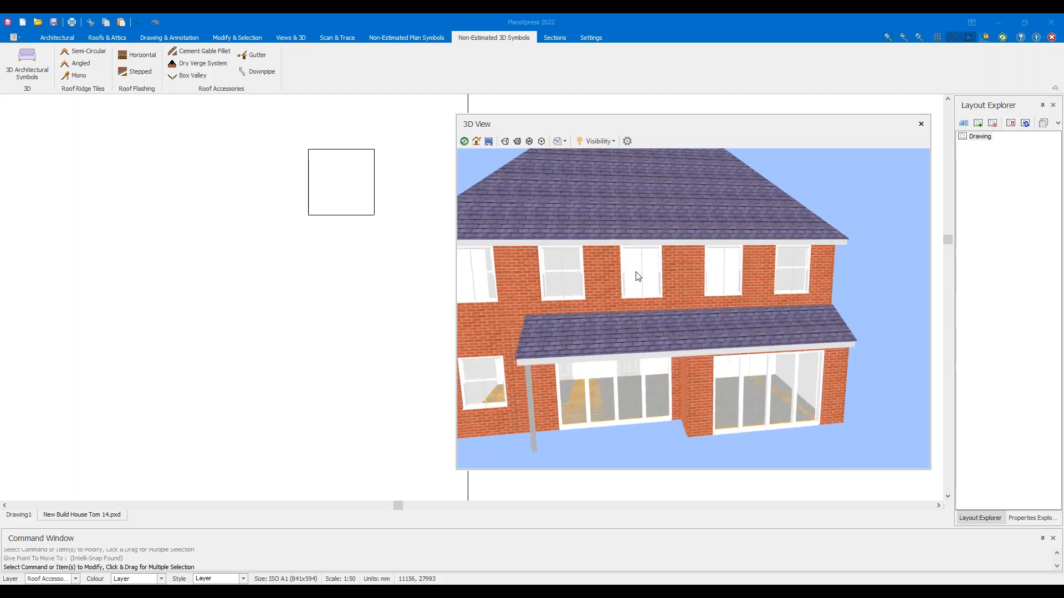
scroll(637, 276, "down", 5)
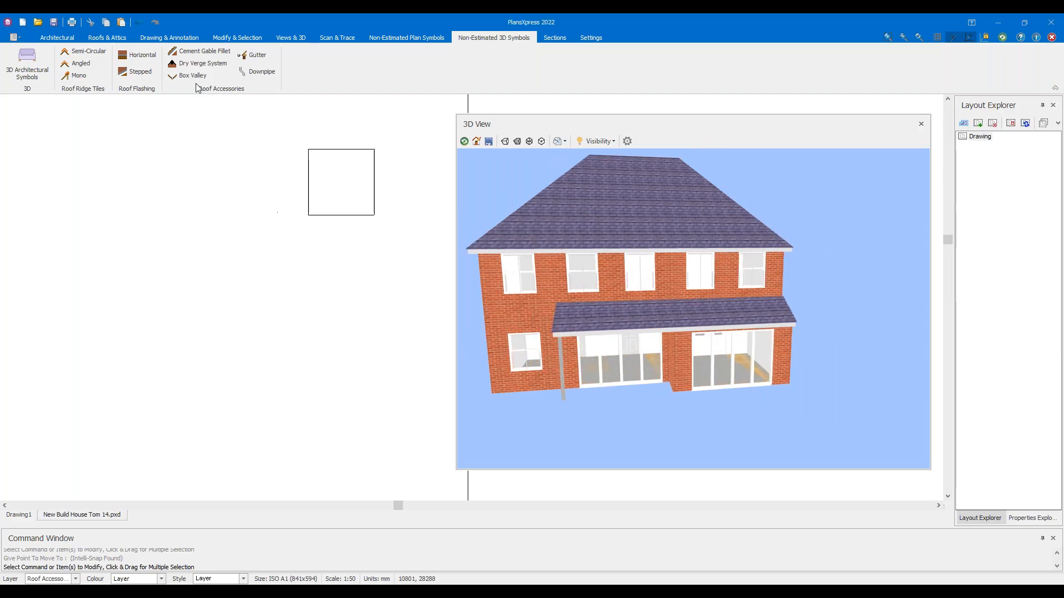
Start Typical Block Paving from External Works and Landscaping, accepting the default dimensions
left_click(36, 39)
left_click(19, 36)
left_click(62, 39)
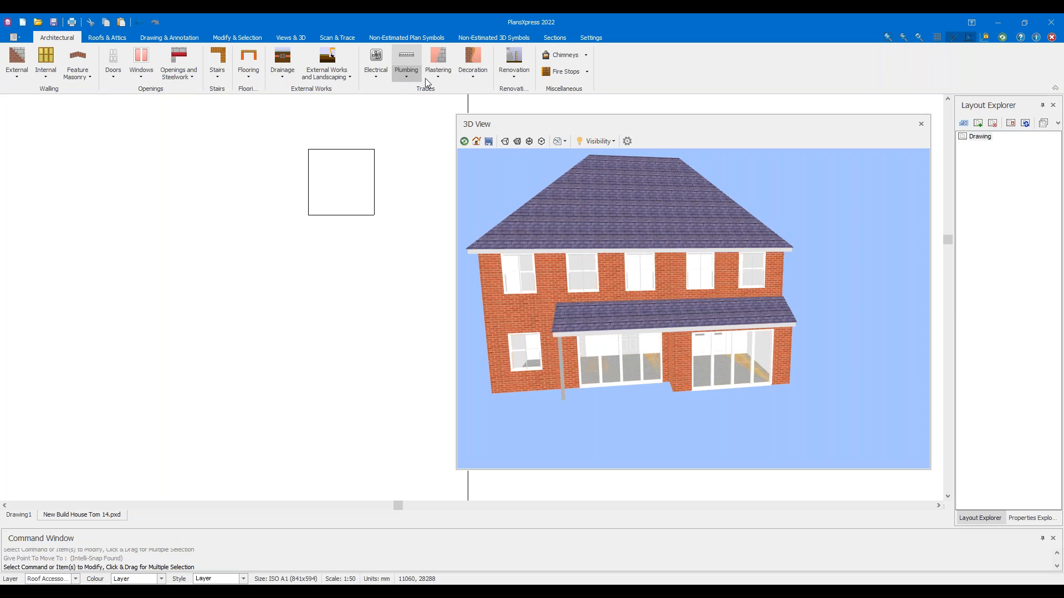
left_click(334, 76)
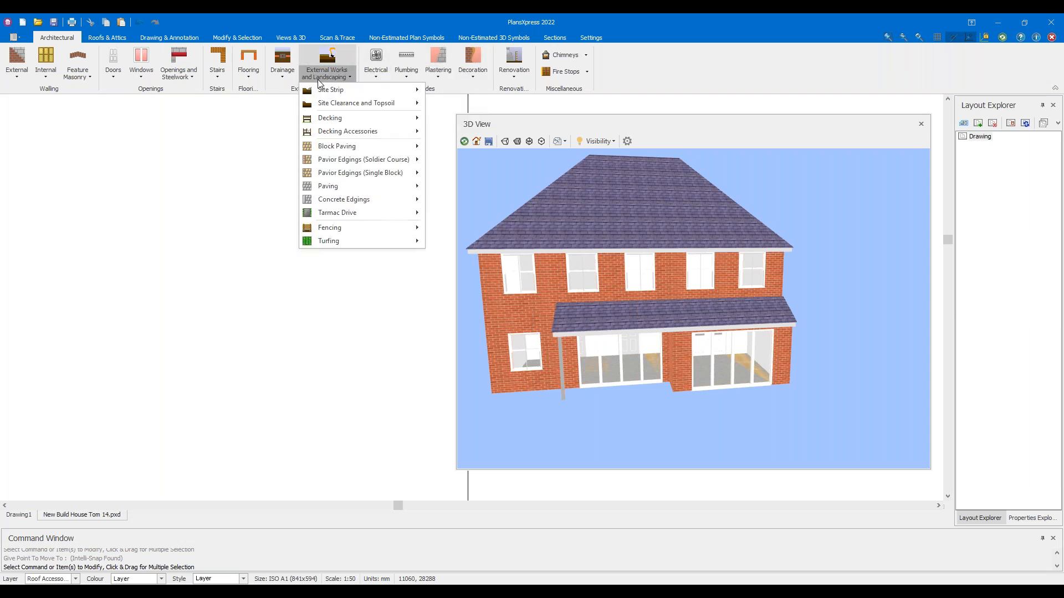
mouse_move(380, 147)
left_click(475, 148)
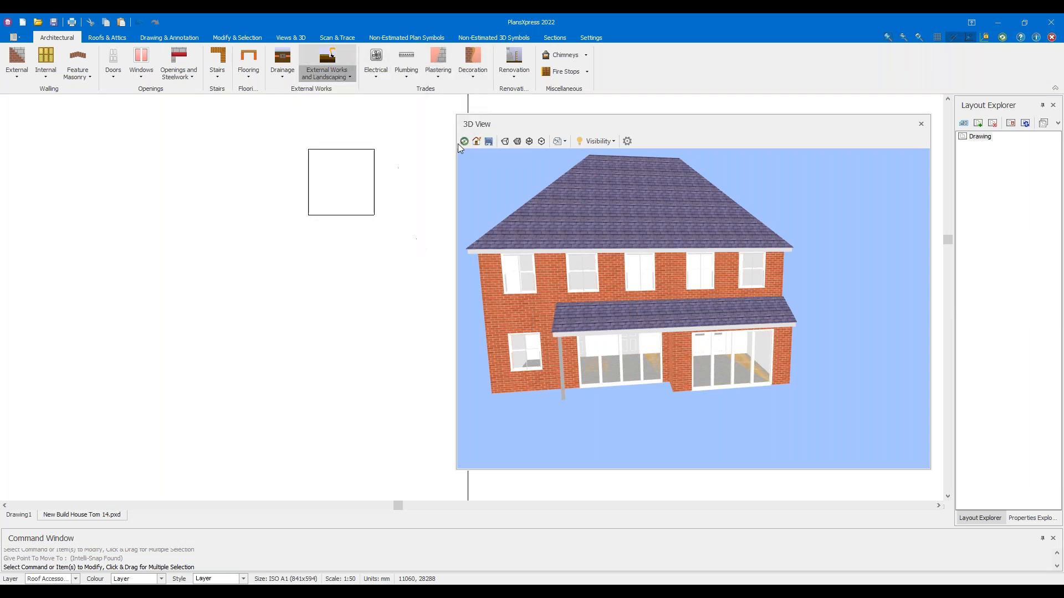
left_click(562, 440)
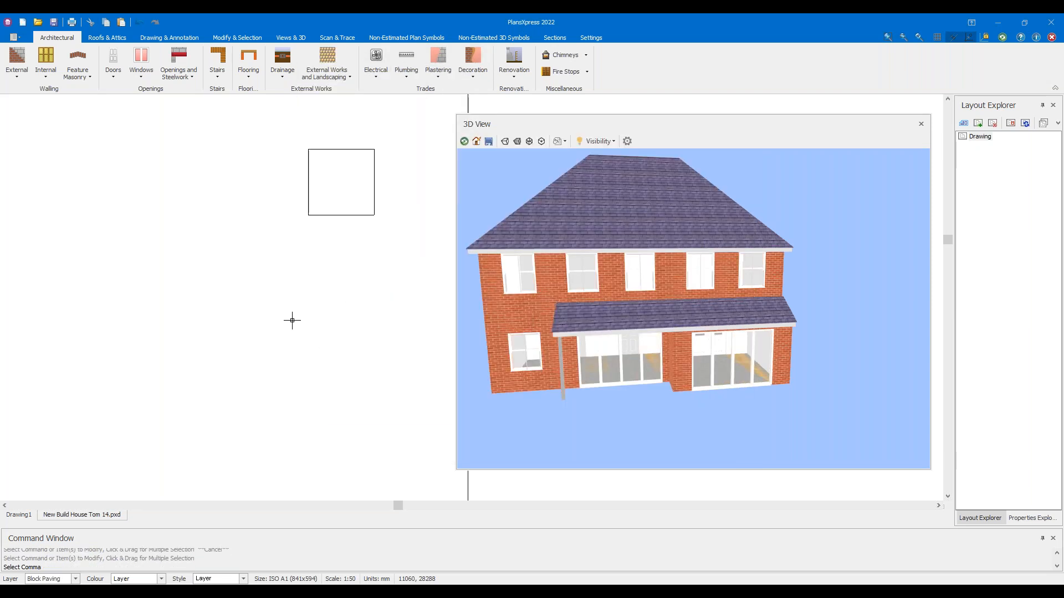
Begin the paving outline at the left rear wall corner and place the second point
scroll(306, 289, "down", 3)
middle_click_drag(259, 275, 471, 270)
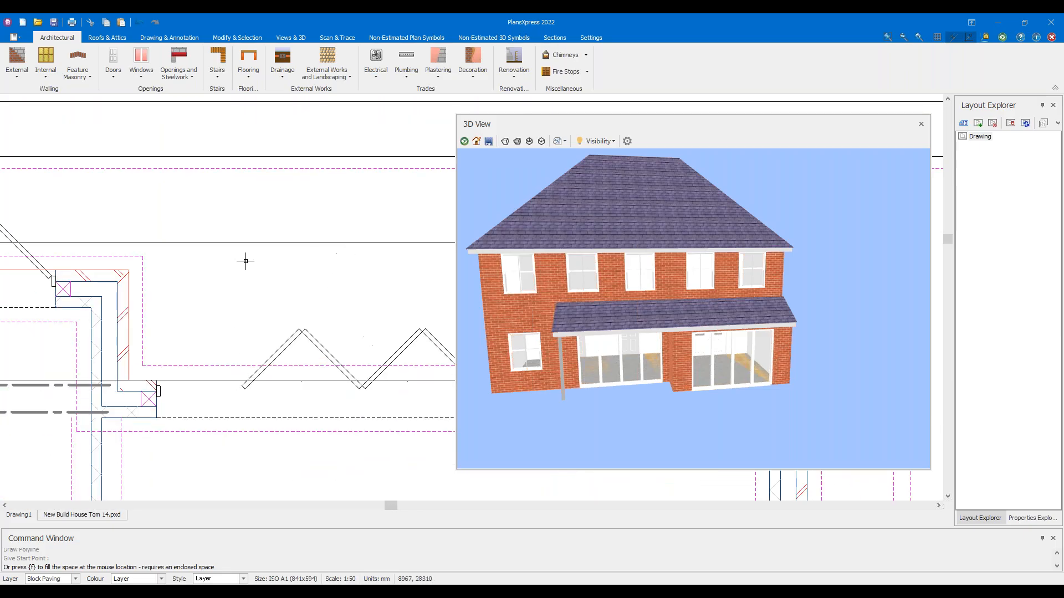
scroll(129, 269, "down", 2)
scroll(130, 269, "down", 2)
middle_click_drag(213, 267, 396, 268)
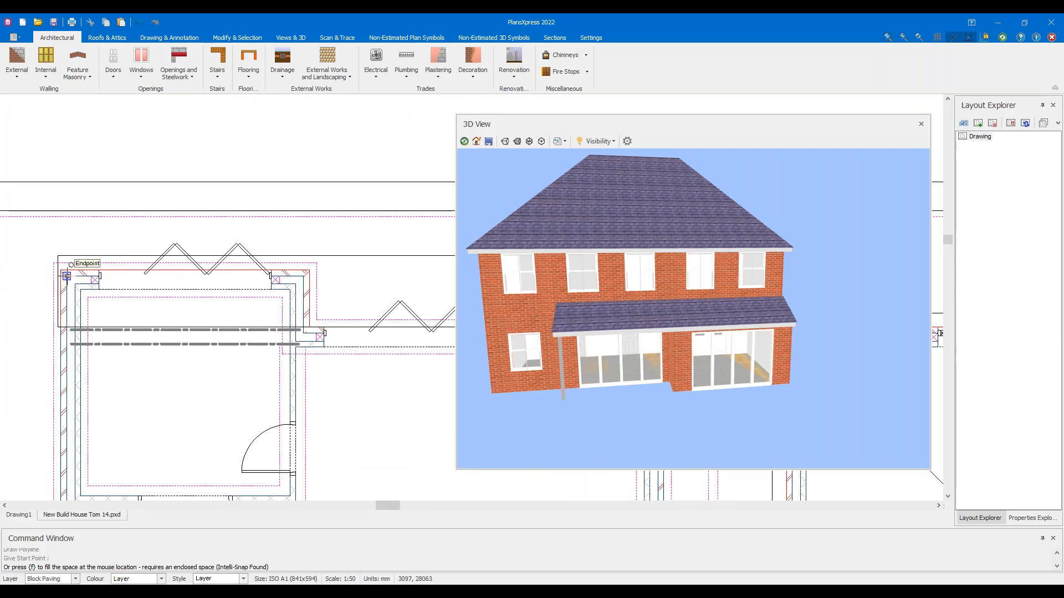
scroll(60, 269, "up", 5)
left_click(65, 273)
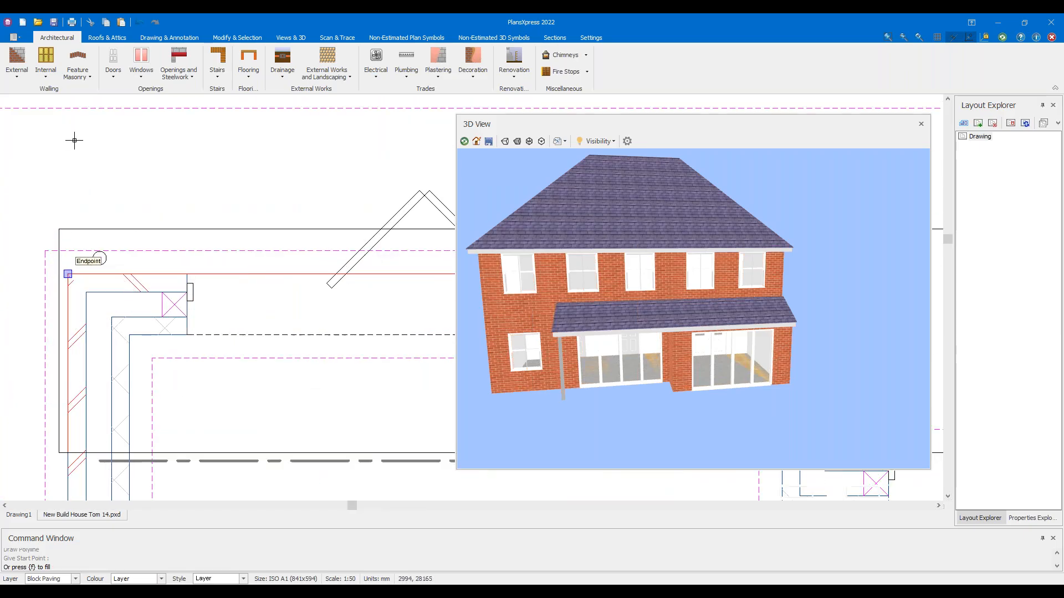
scroll(91, 143, "down", 2)
middle_click_drag(90, 153, 46, 210)
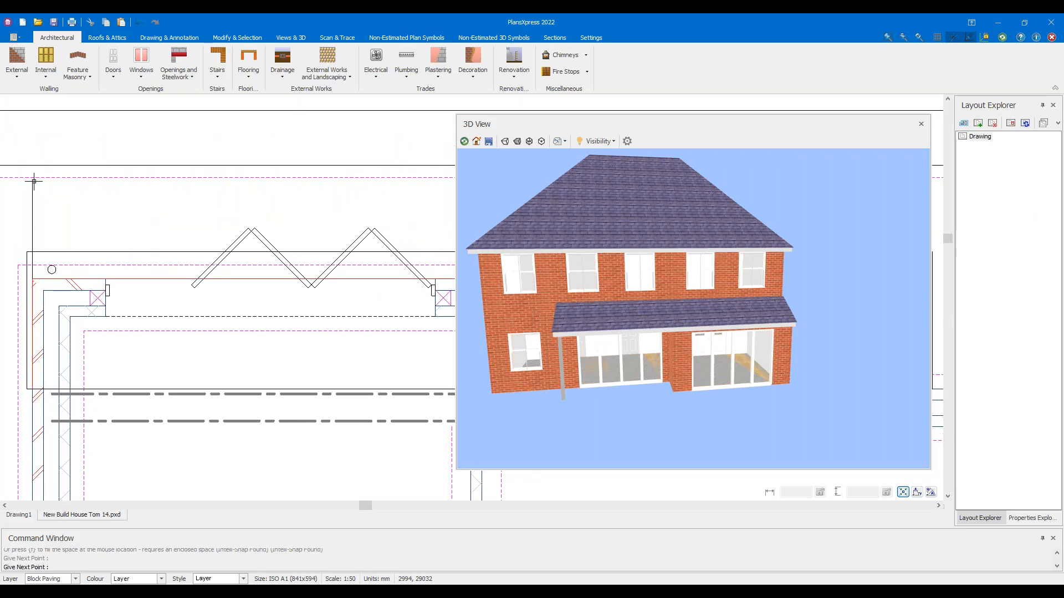
left_click(34, 181)
Finish the outline at the right and inner wall corners, close it to fill with paving, and view it in 3D
scroll(40, 183, "down", 6)
middle_click_drag(210, 191, 117, 192)
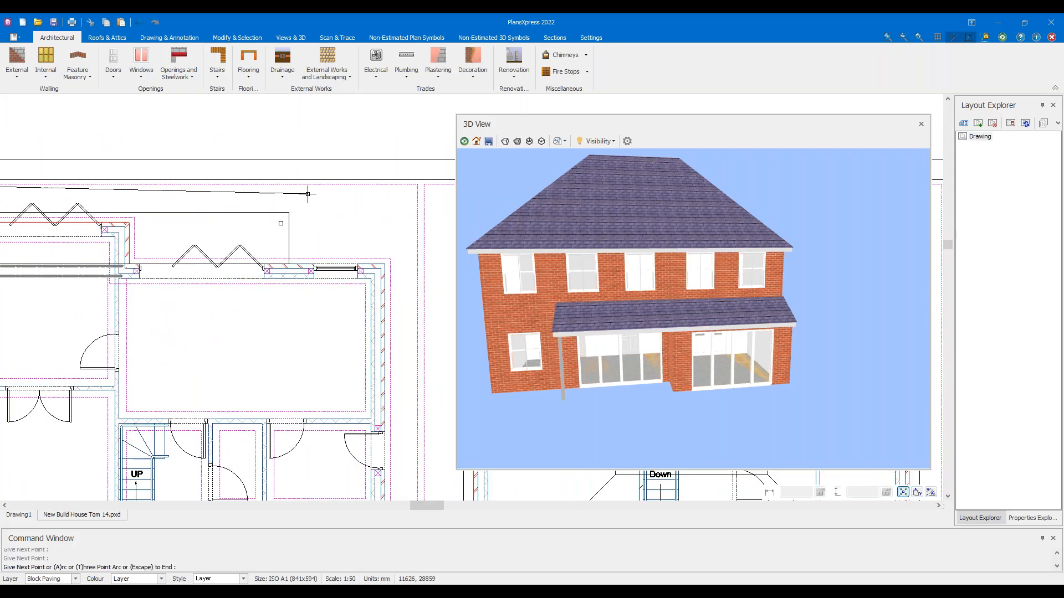
scroll(305, 191, "up", 3)
middle_click_drag(364, 190, 286, 199)
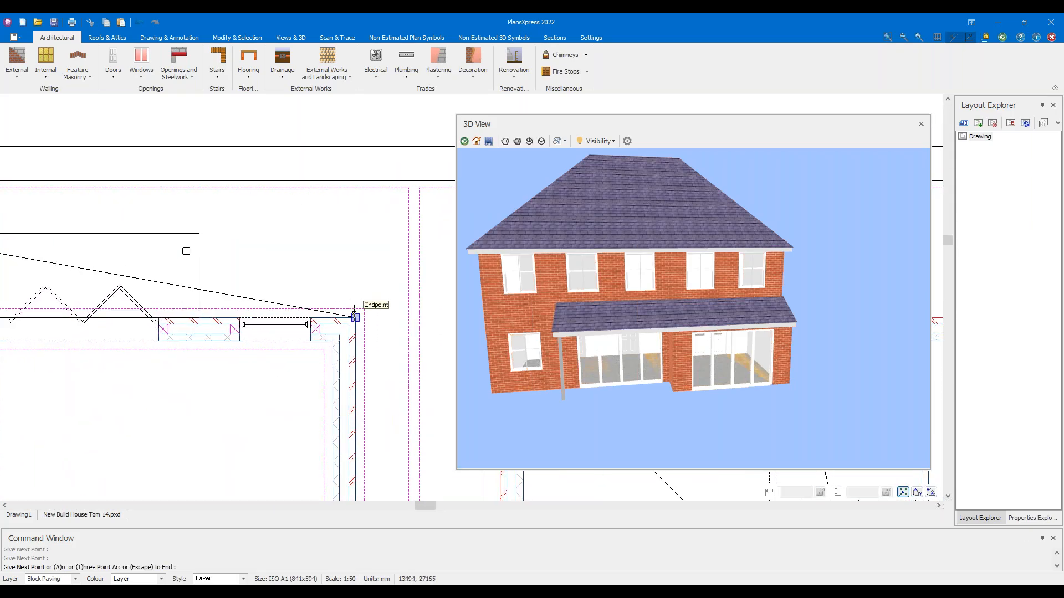
left_click(356, 280)
left_click(354, 313)
middle_click_drag(25, 277, 297, 278)
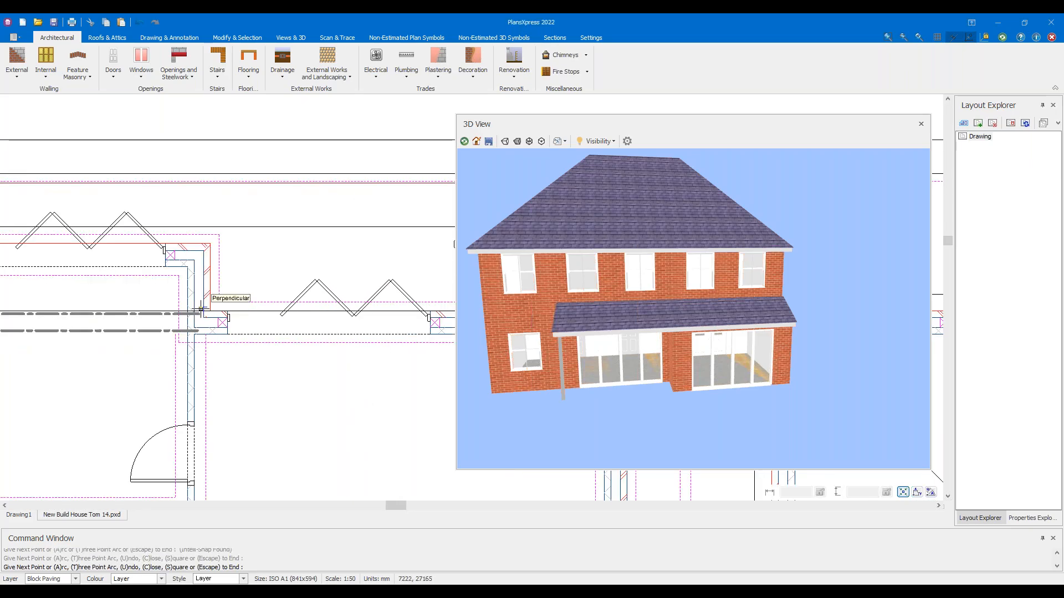
scroll(205, 311, "up", 2)
left_click(218, 297)
scroll(188, 166, "down", 3)
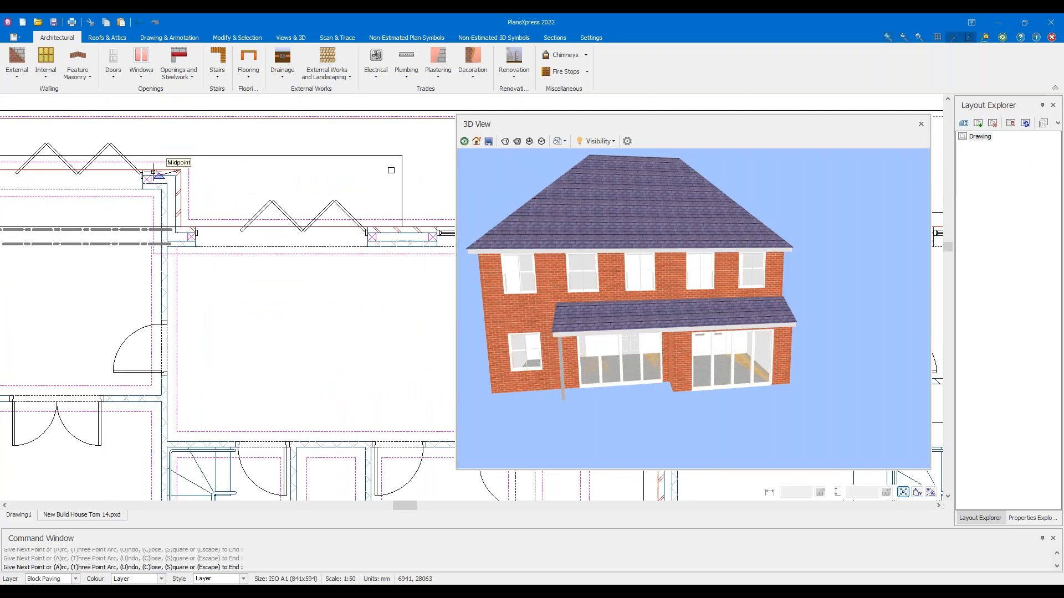
key("c")
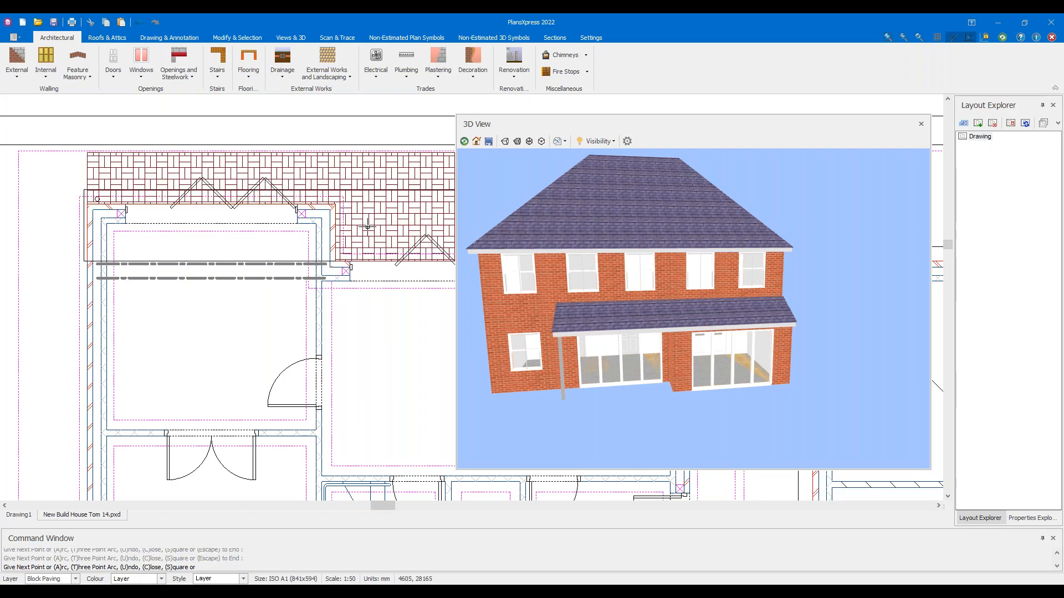
left_click_drag(576, 337, 673, 383)
Delete the rear block paving area and close the 3D preview
left_click(362, 173)
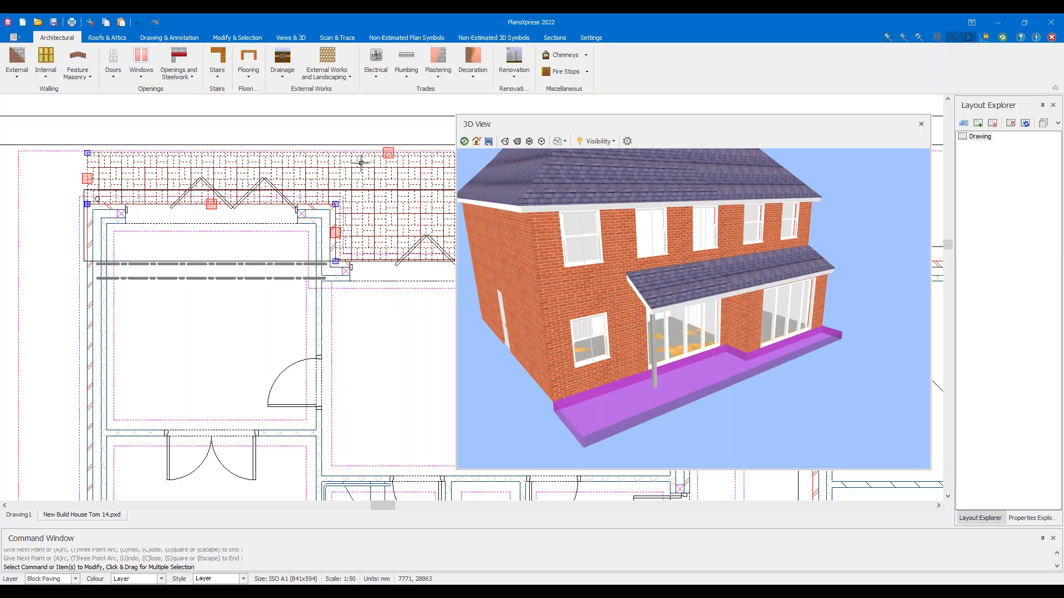
key("Delete")
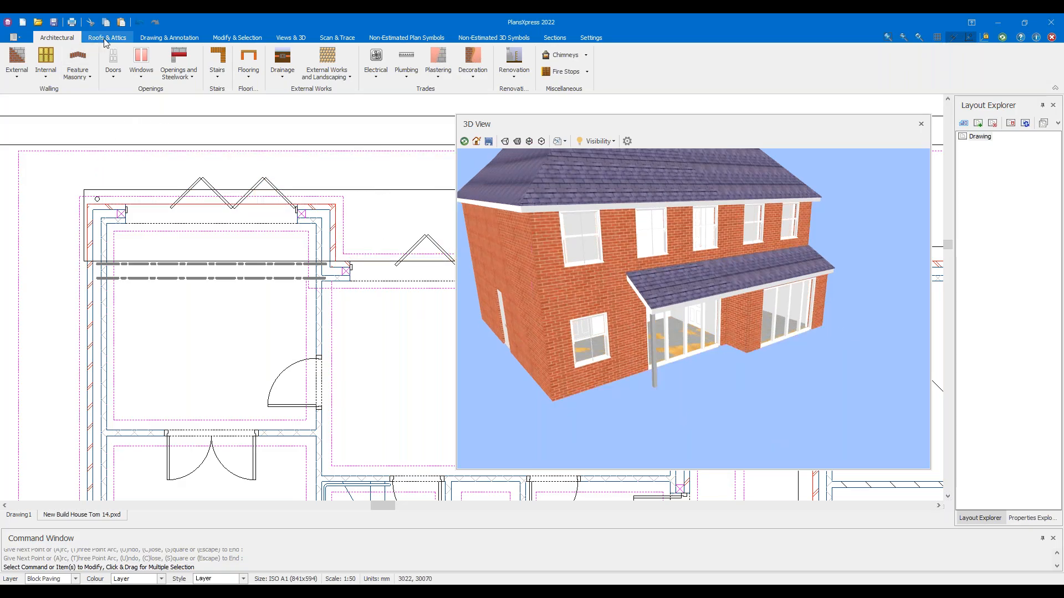
left_click(920, 124)
scroll(423, 138, "down", 4)
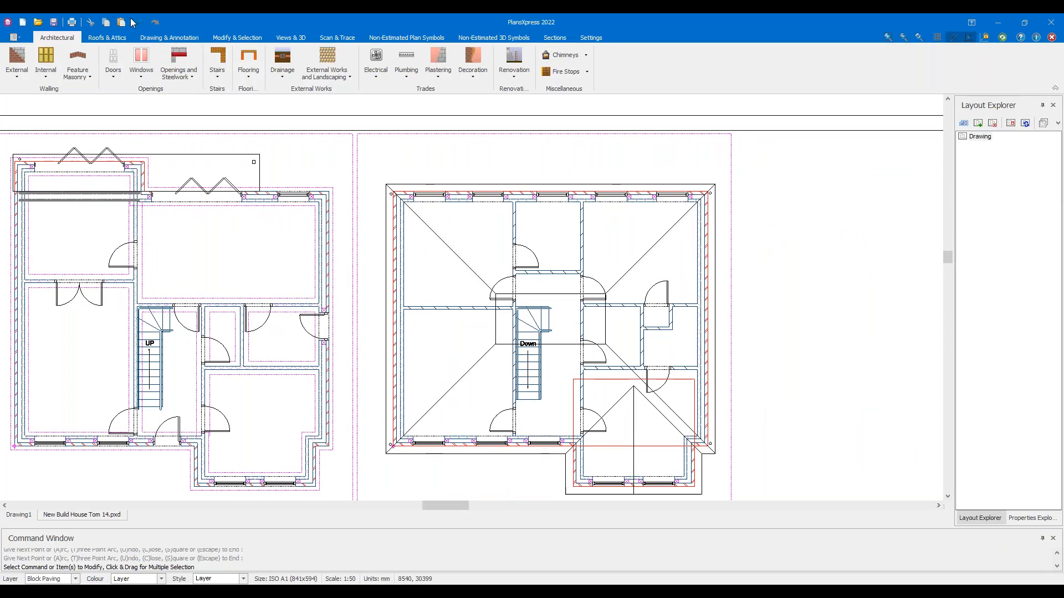
Undo the main roof's left and right hip lines on the upper plan and reopen the 3D preview
left_click(139, 23)
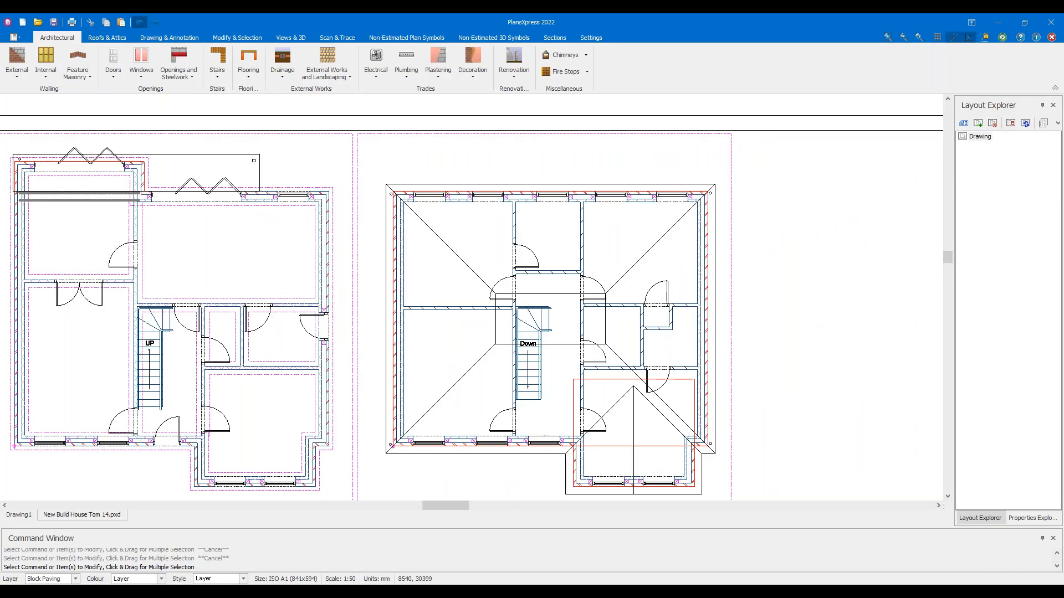
scroll(342, 213, "down", 1)
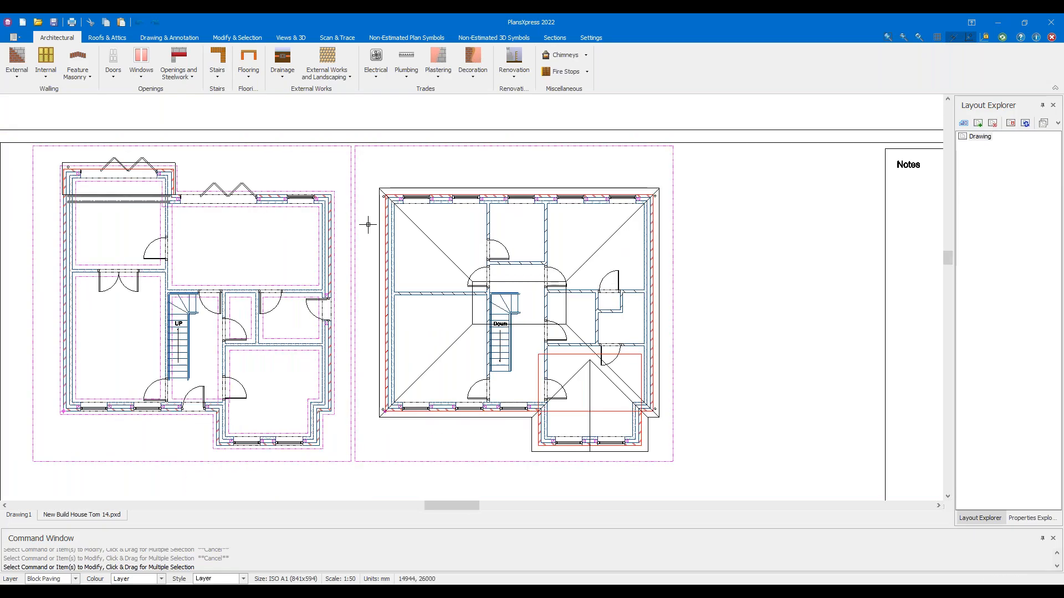
middle_click_drag(368, 225, 385, 217)
left_click(139, 21)
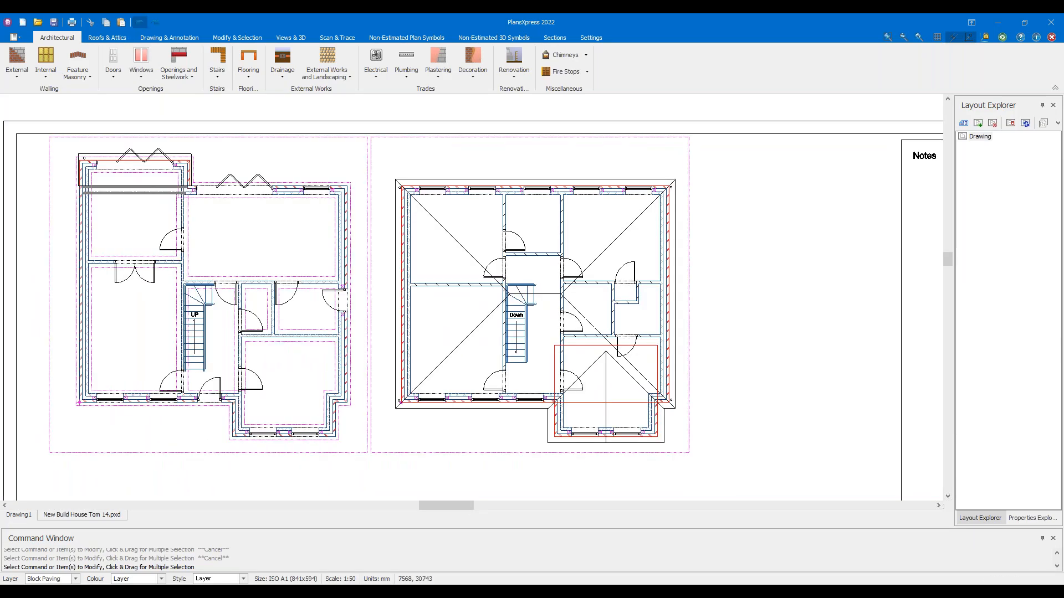
left_click(139, 21)
left_click(140, 21)
scroll(391, 285, "down", 3)
middle_click_drag(492, 355, 487, 317)
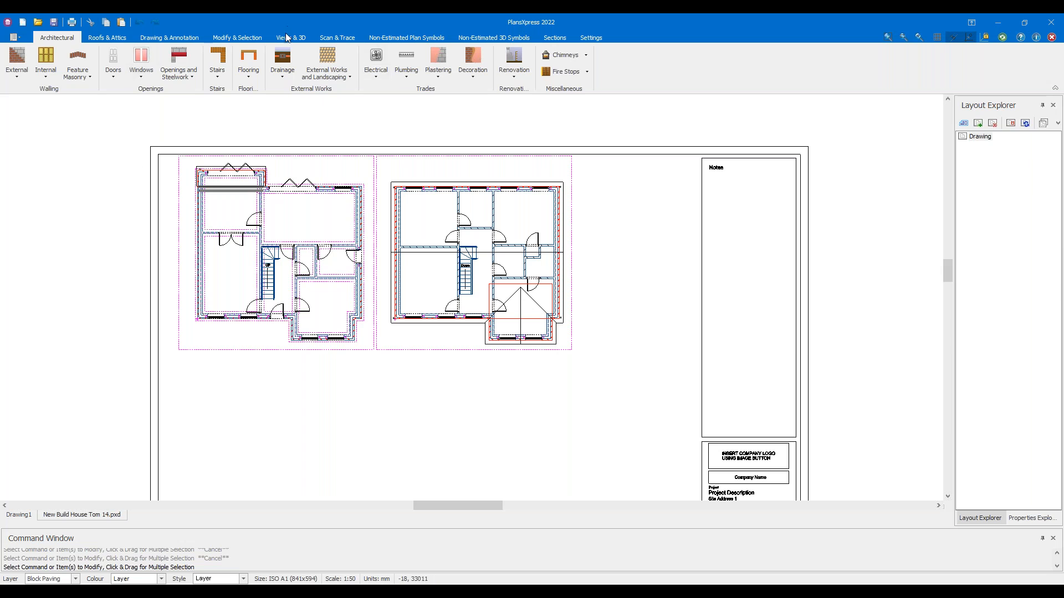
left_click(286, 35)
left_click(84, 70)
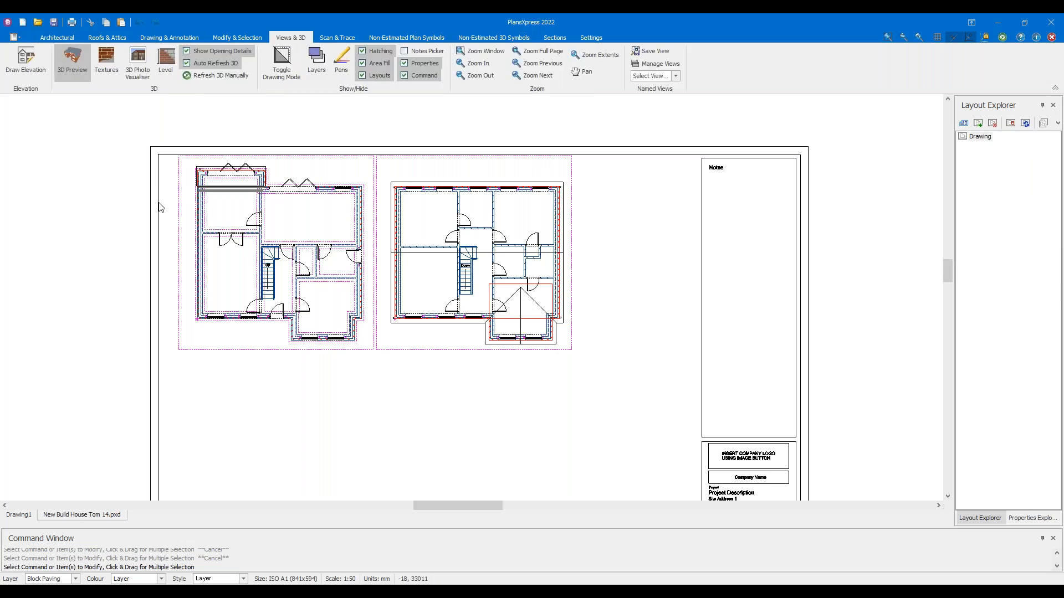
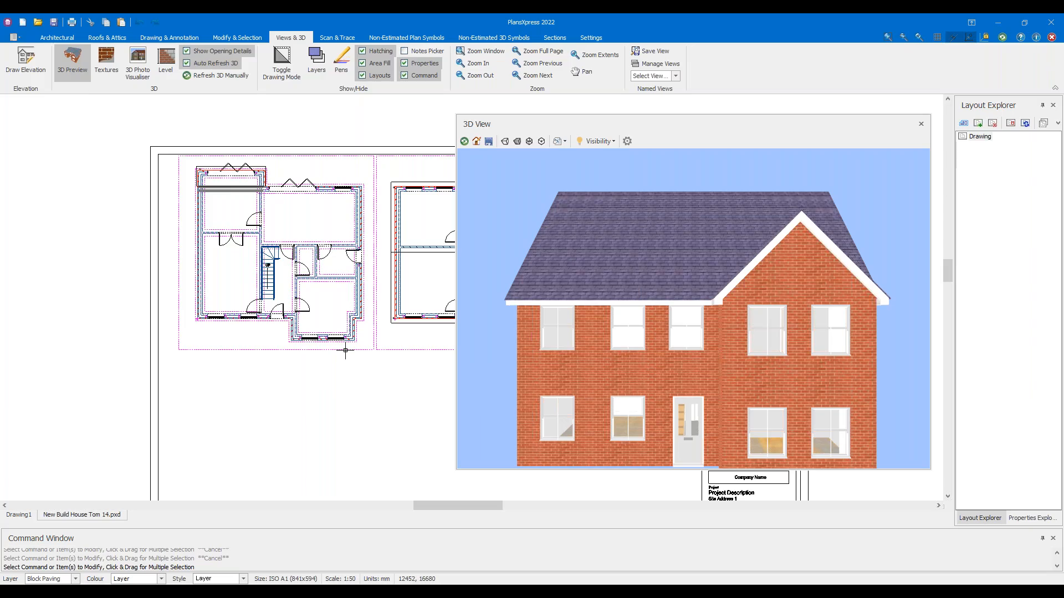
Move the floating 3D preview over the plan, show the Roofs & Attics tools, and frame the first floor
left_click_drag(606, 118, 627, 149)
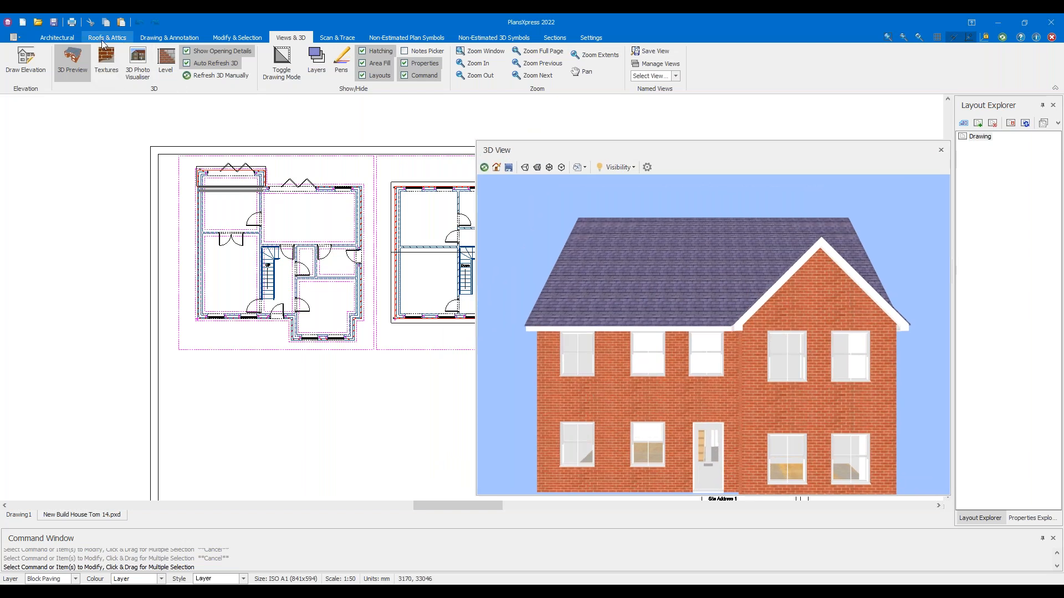
left_click(107, 38)
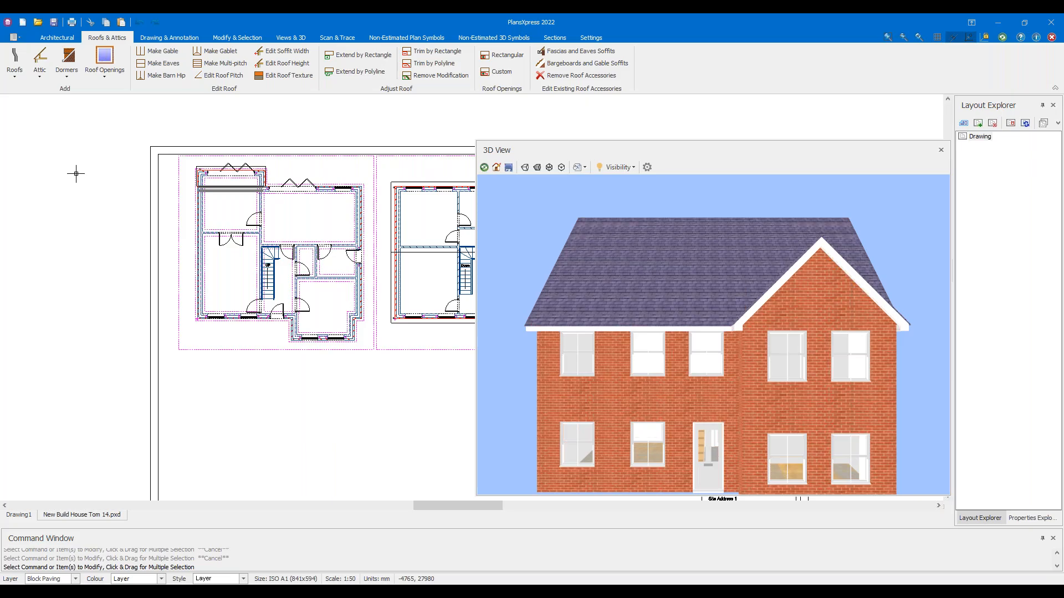
scroll(270, 235, "down", 2)
middle_click_drag(270, 234, 254, 258)
scroll(154, 274, "up", 2)
scroll(154, 273, "up", 1)
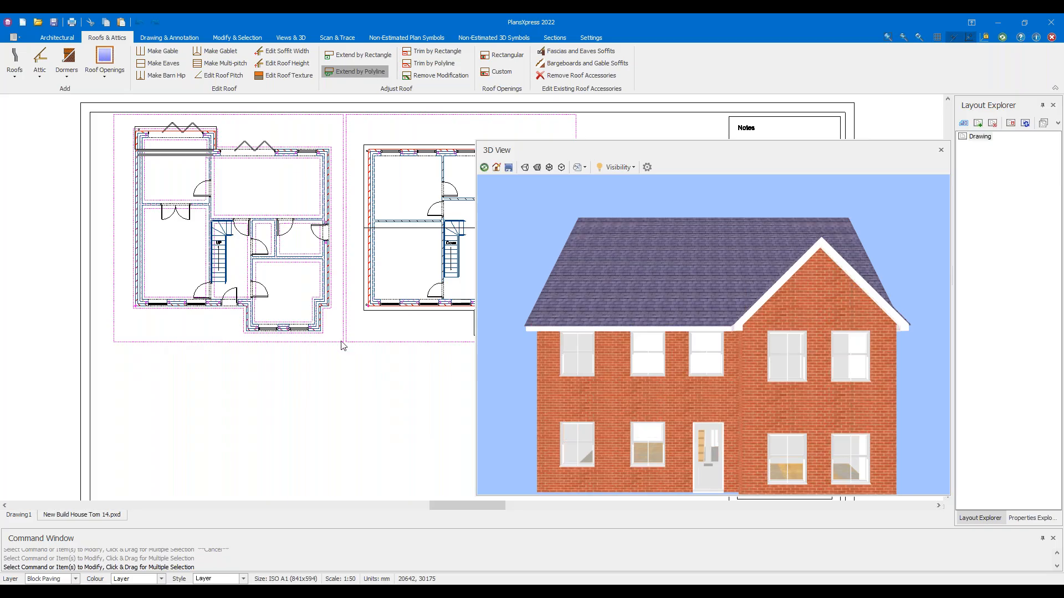
scroll(386, 344, "down", 1)
middle_click_drag(387, 344, 239, 334)
Pick the roof face to extend and place the first corners of the winding outline
scroll(308, 314, "up", 2)
left_click(339, 301)
scroll(285, 351, "up", 3)
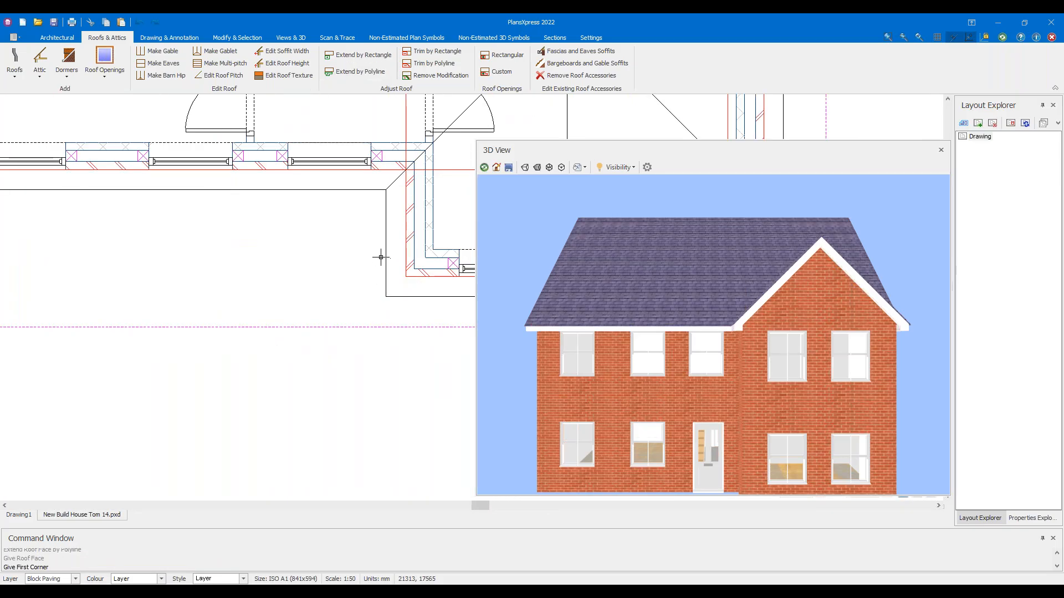
left_click(383, 294)
scroll(349, 321, "down", 2)
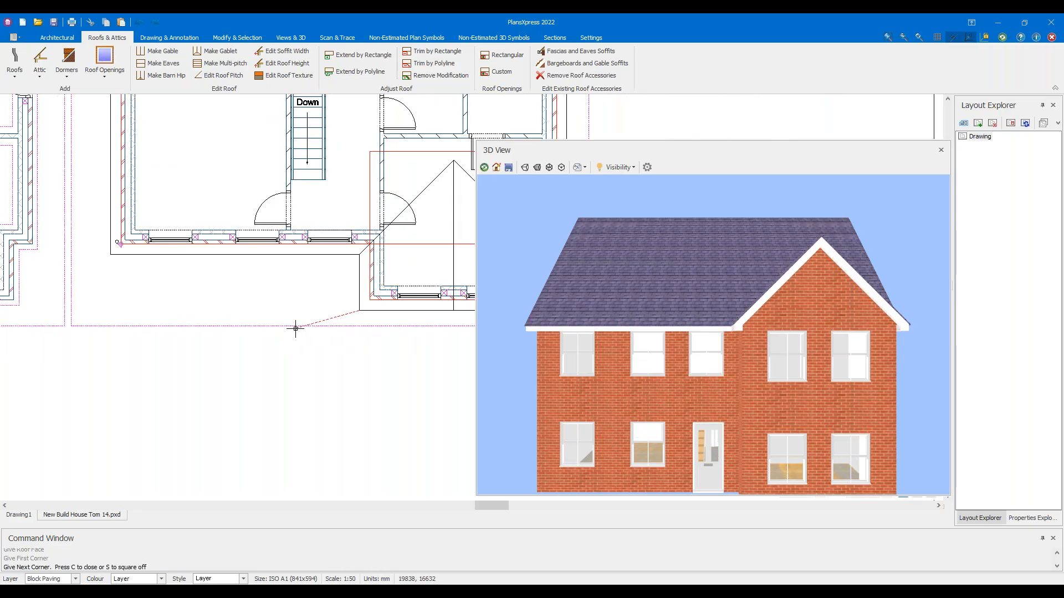
scroll(321, 311, "up", 2)
left_click(326, 312)
left_click(290, 417)
middle_click_drag(237, 456, 304, 325)
left_click(359, 415)
left_click(216, 453)
left_click(146, 412)
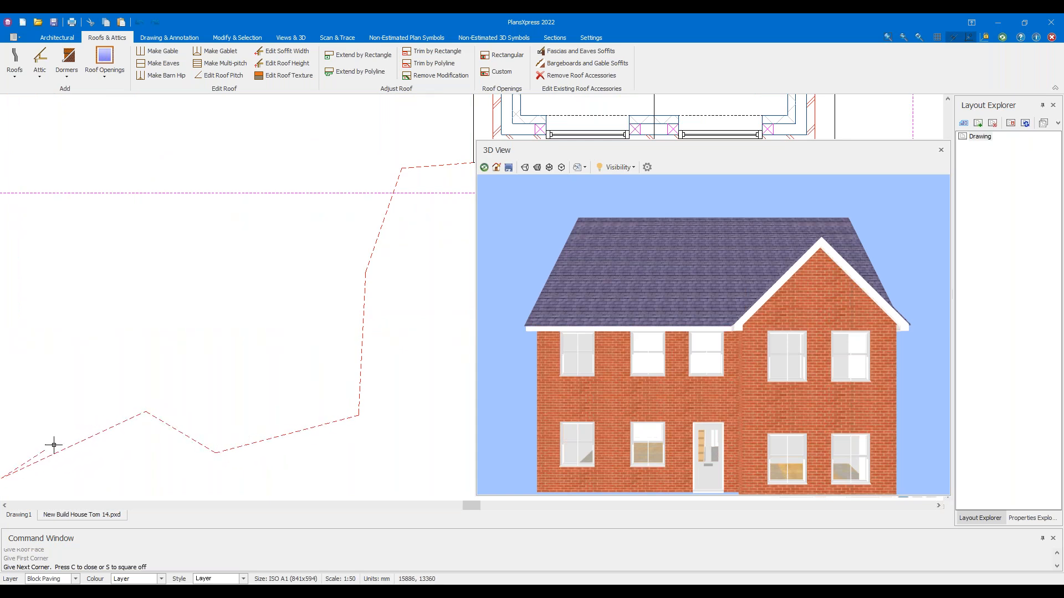
Continue the winding outline down-left, then turn it back toward the house
scroll(249, 392, "down", 3)
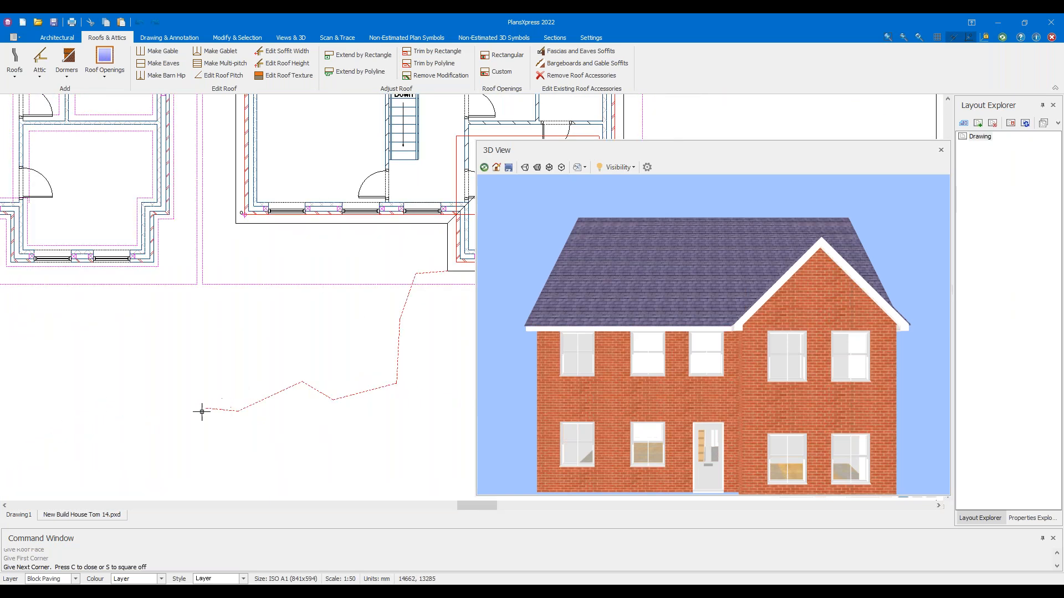
scroll(183, 424, "down", 2)
scroll(180, 425, "up", 1)
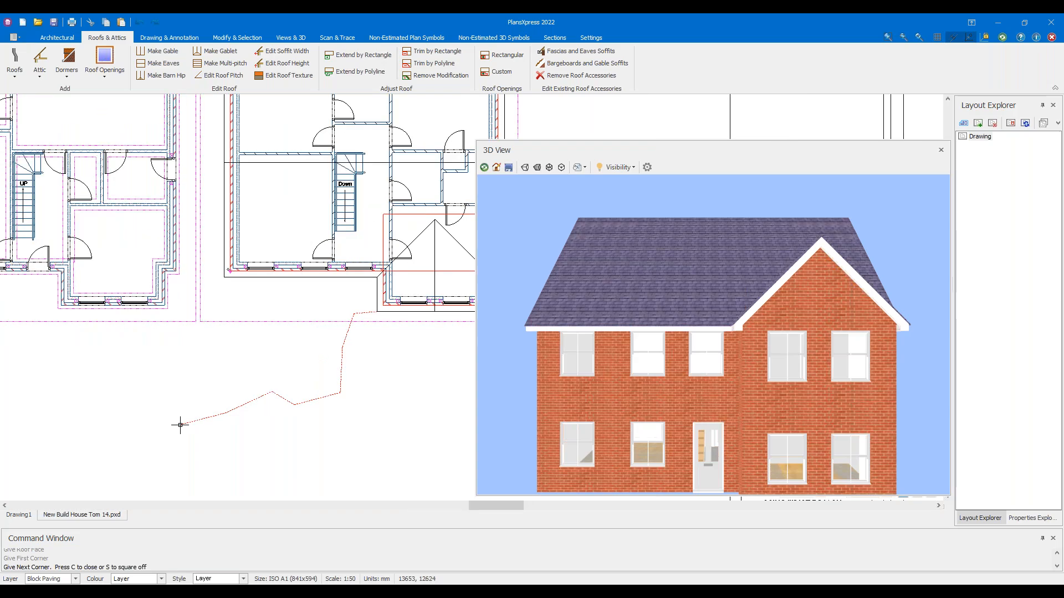
left_click(165, 466)
left_click(105, 445)
left_click(18, 431)
middle_click_drag(8, 391, 145, 363)
left_click(109, 407)
left_click(68, 396)
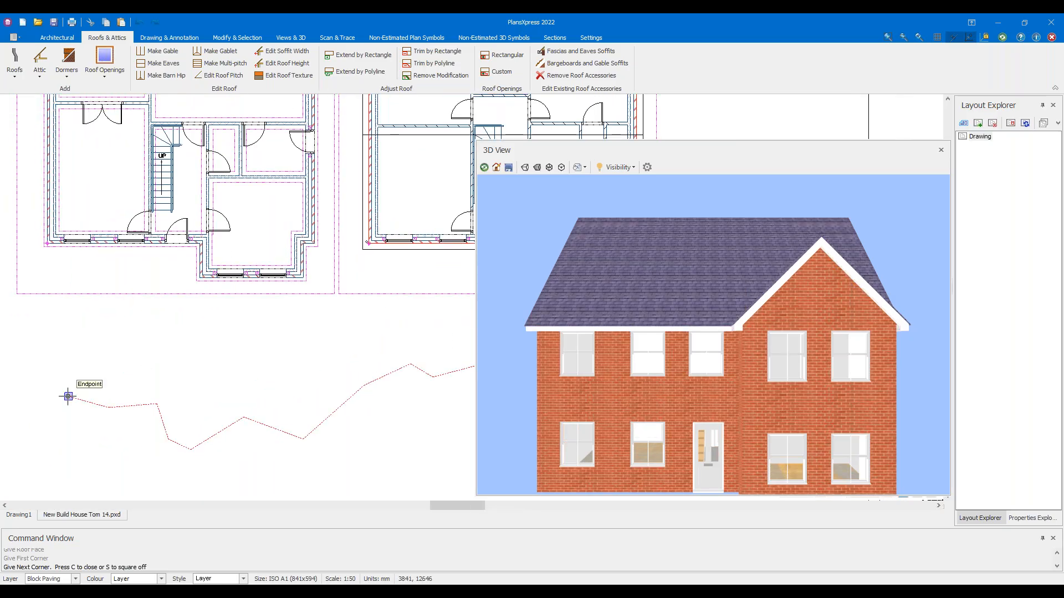
left_click(35, 407)
left_click(26, 391)
left_click(61, 378)
left_click(166, 378)
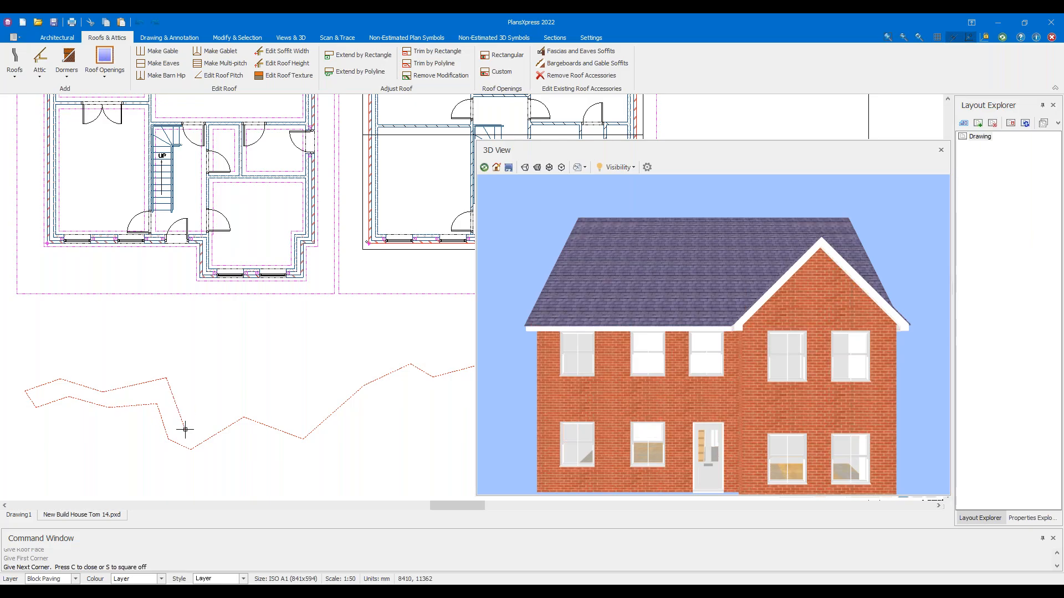
Trace the return edge to the house wall and close the outline to apply the roof extension
scroll(194, 429, "up", 3)
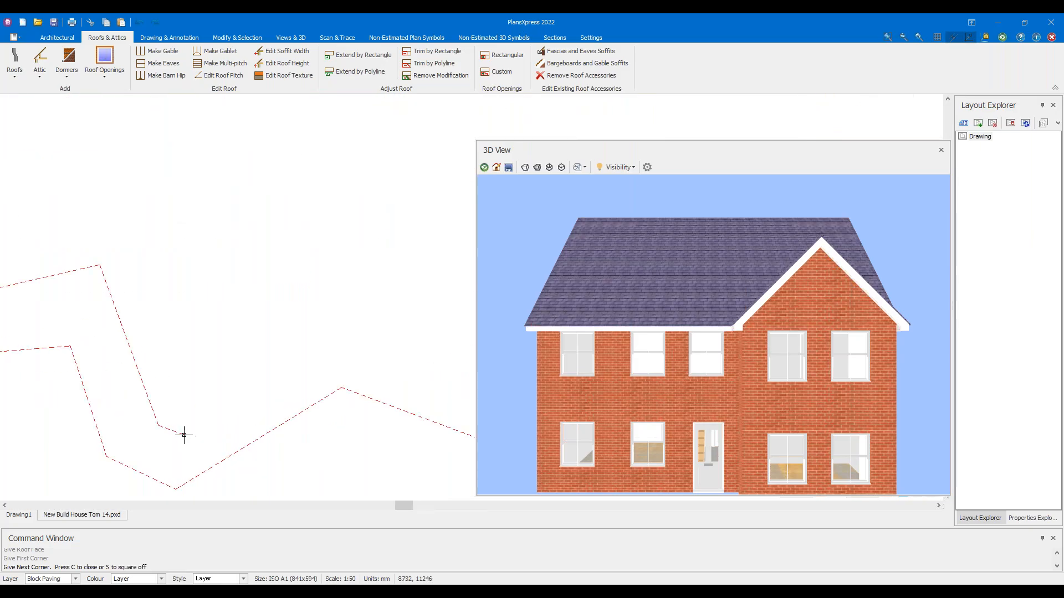
left_click(325, 328)
middle_click_drag(337, 257, 89, 233)
scroll(89, 235, "down", 2)
left_click(194, 306)
left_click(291, 206)
middle_click_drag(387, 164, 238, 200)
left_click(253, 185)
left_click(306, 215)
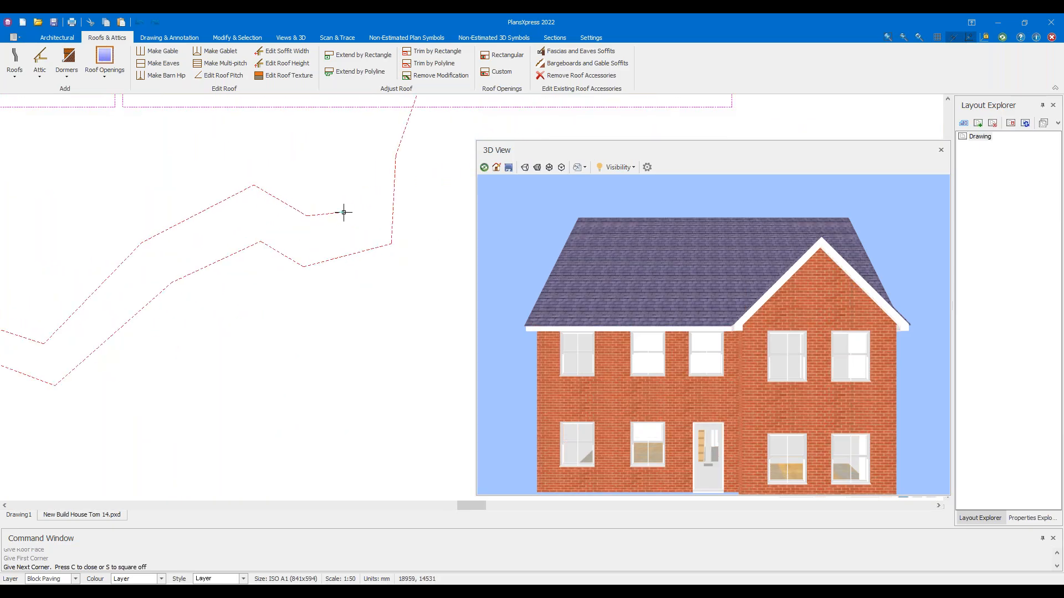
middle_click_drag(361, 116, 284, 285)
scroll(285, 286, "up", 3)
left_click(294, 285)
left_click(344, 272)
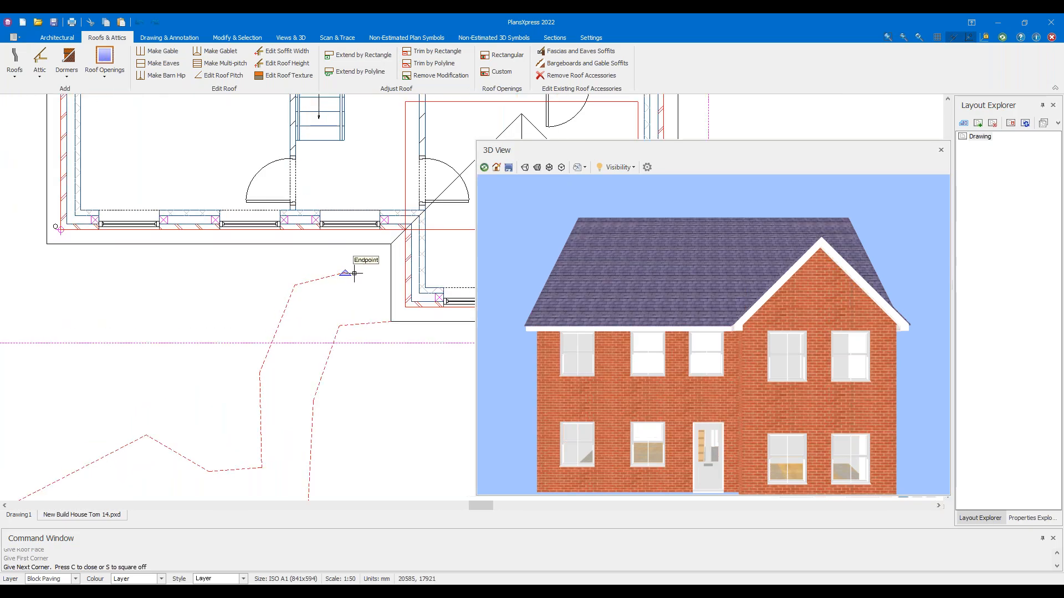
scroll(357, 273, "up", 4)
left_click(411, 288)
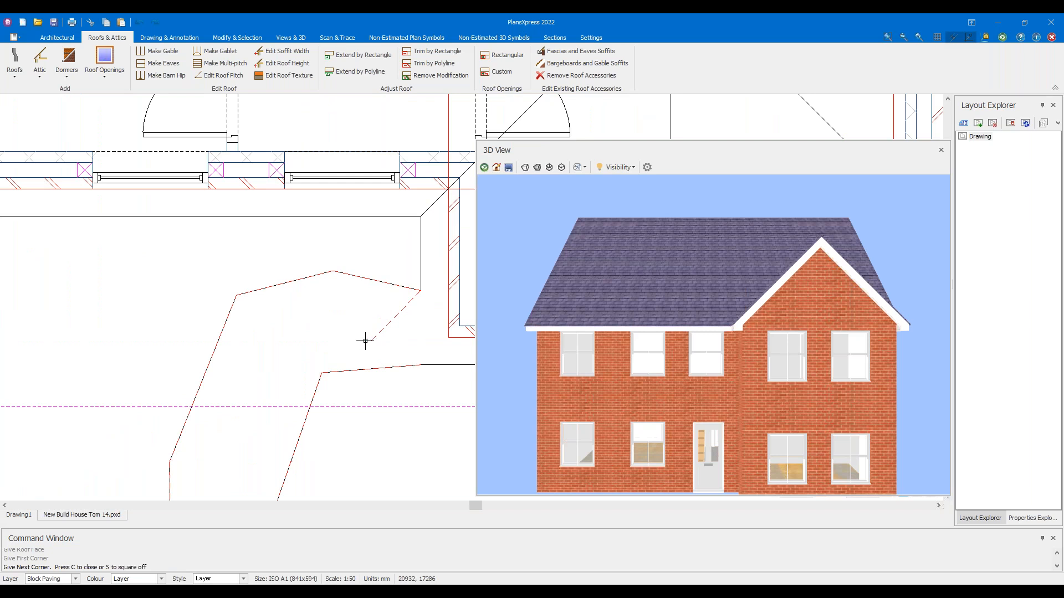
scroll(306, 342, "down", 1)
key("c")
Orbit the 3D preview to inspect the roofed path from underneath, above and the side
left_click_drag(626, 343, 646, 457)
scroll(677, 397, "down", 3)
scroll(646, 456, "down", 3)
middle_click_drag(647, 457, 830, 288)
scroll(787, 413, "down", 2)
left_click_drag(787, 419, 791, 361)
middle_click_drag(791, 362, 725, 348)
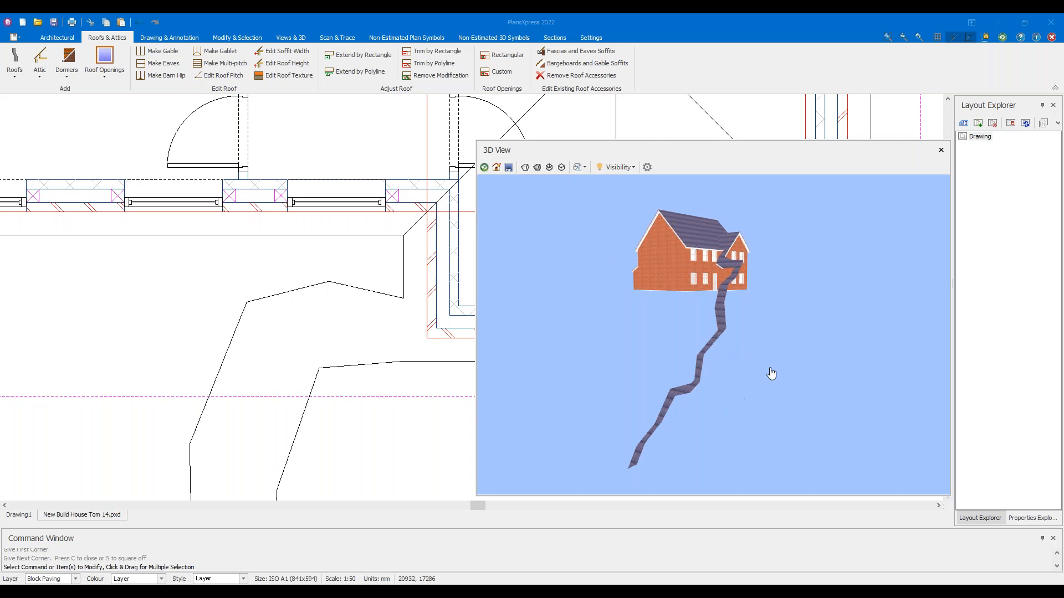
left_click_drag(771, 373, 877, 331)
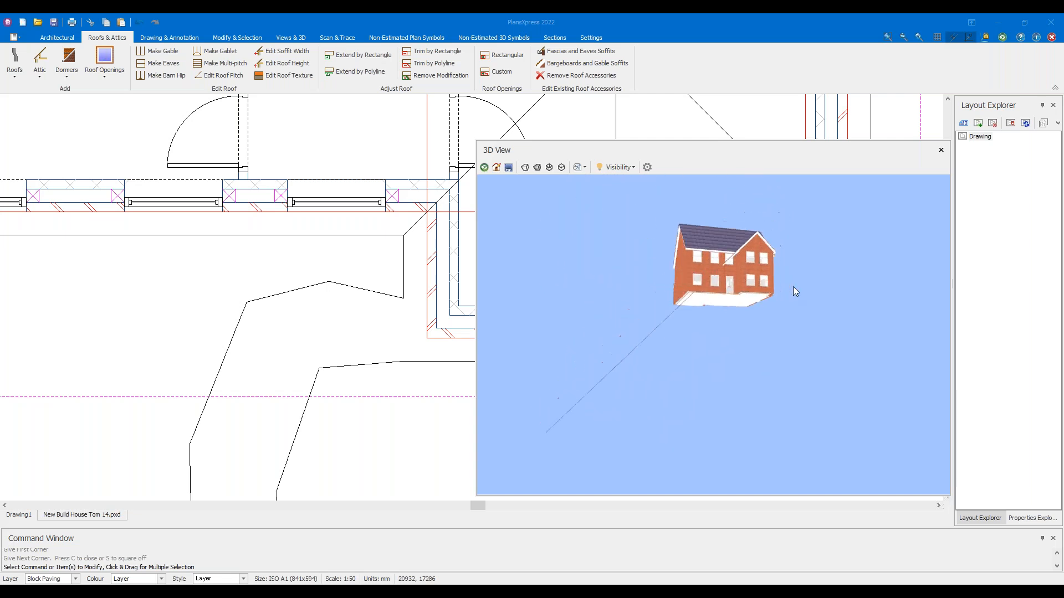
left_click_drag(623, 298, 574, 332)
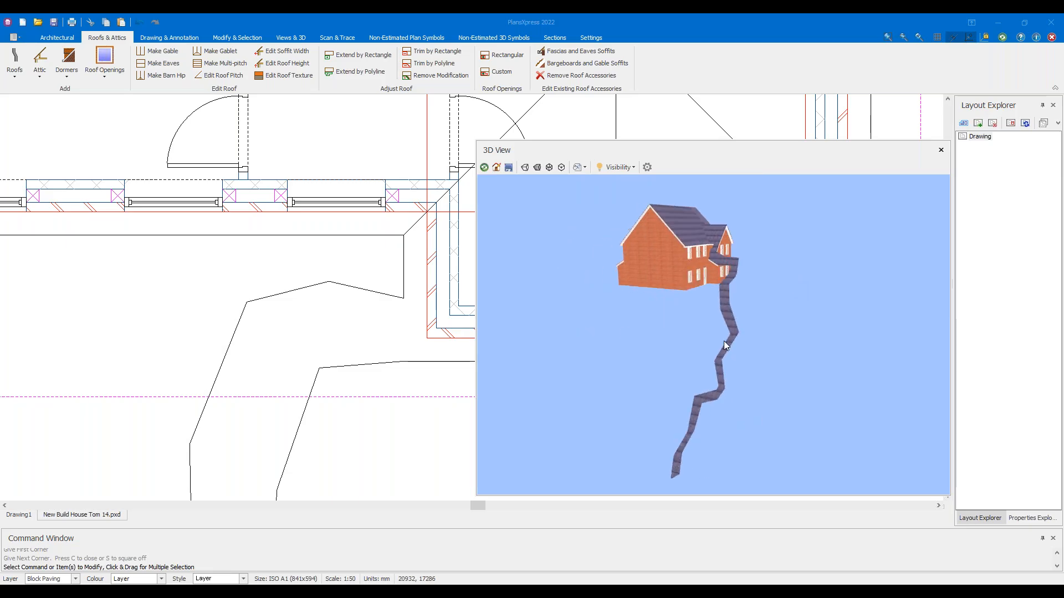
left_click_drag(736, 353, 598, 315)
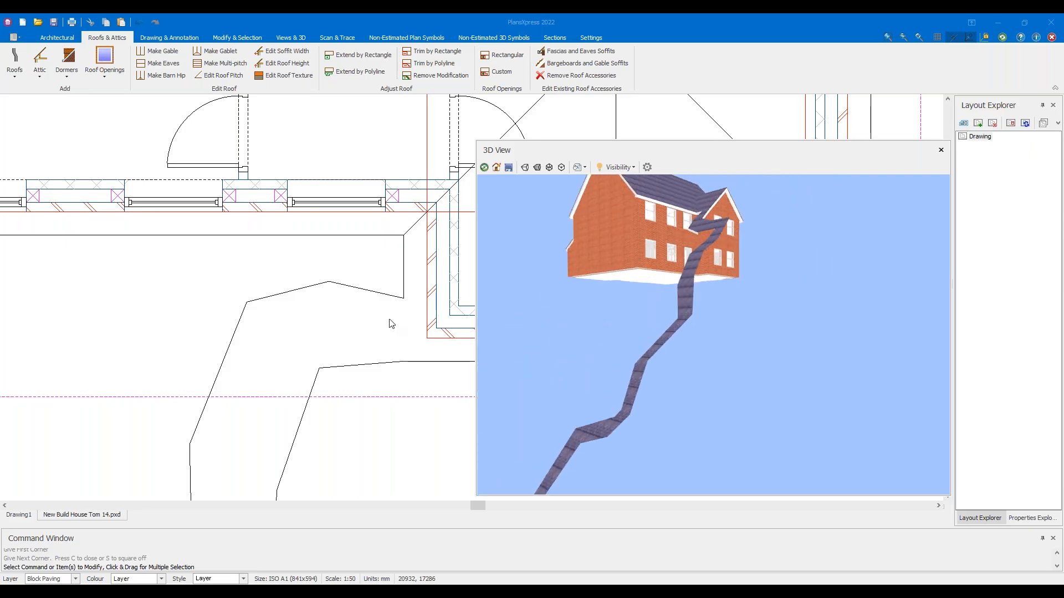
scroll(391, 324, "down", 5)
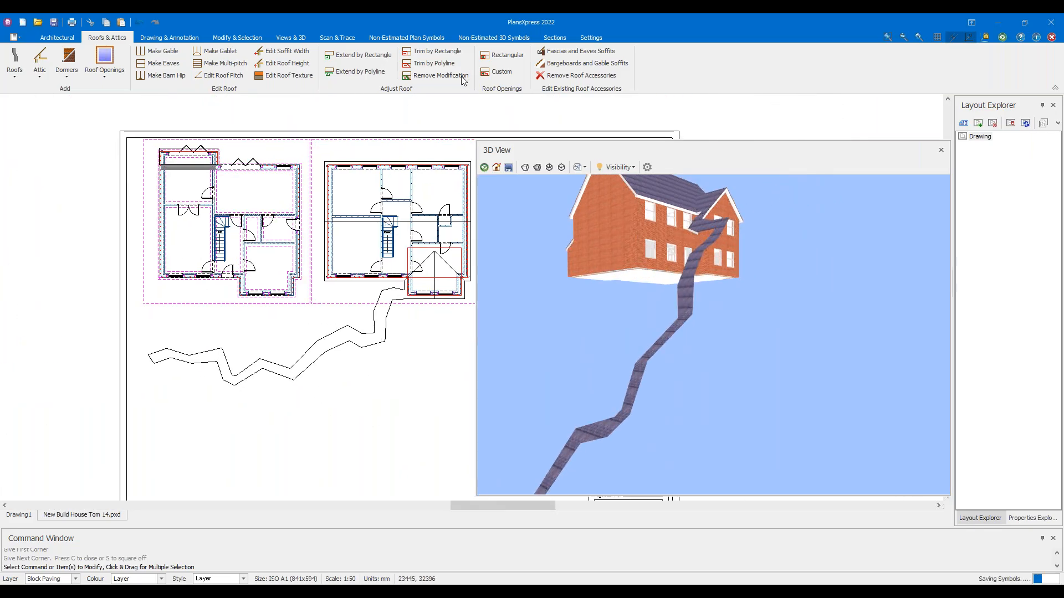
scroll(419, 165, "up", 1)
left_click_drag(574, 328, 632, 283)
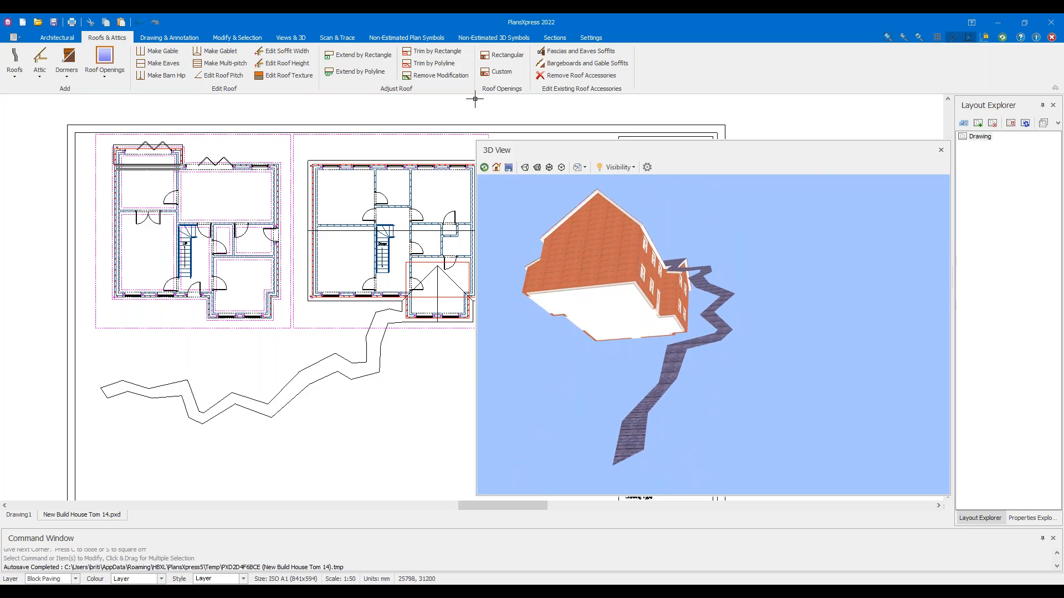
left_click(568, 64)
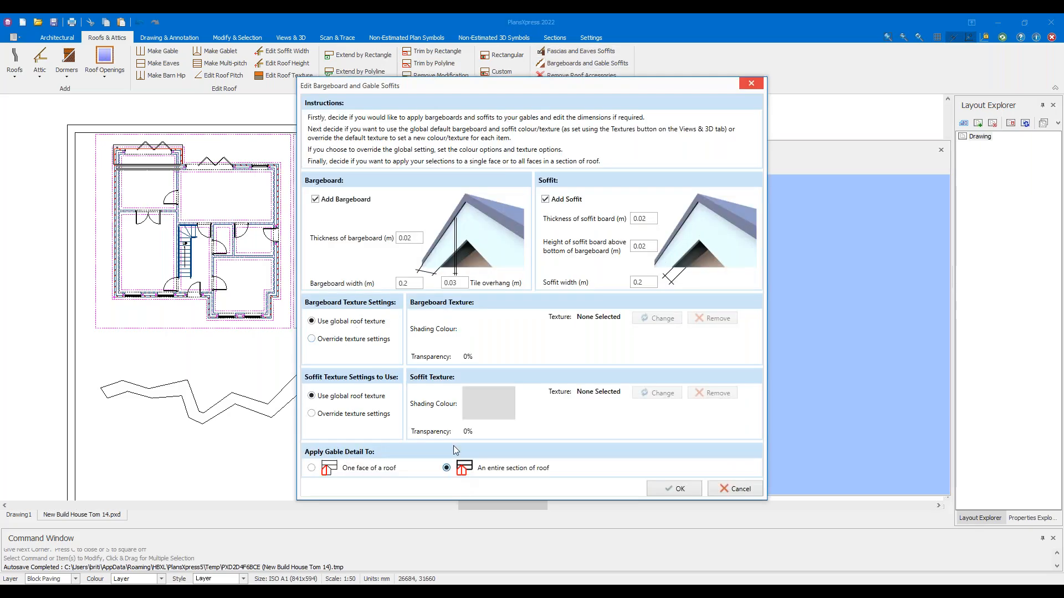
left_click(691, 489)
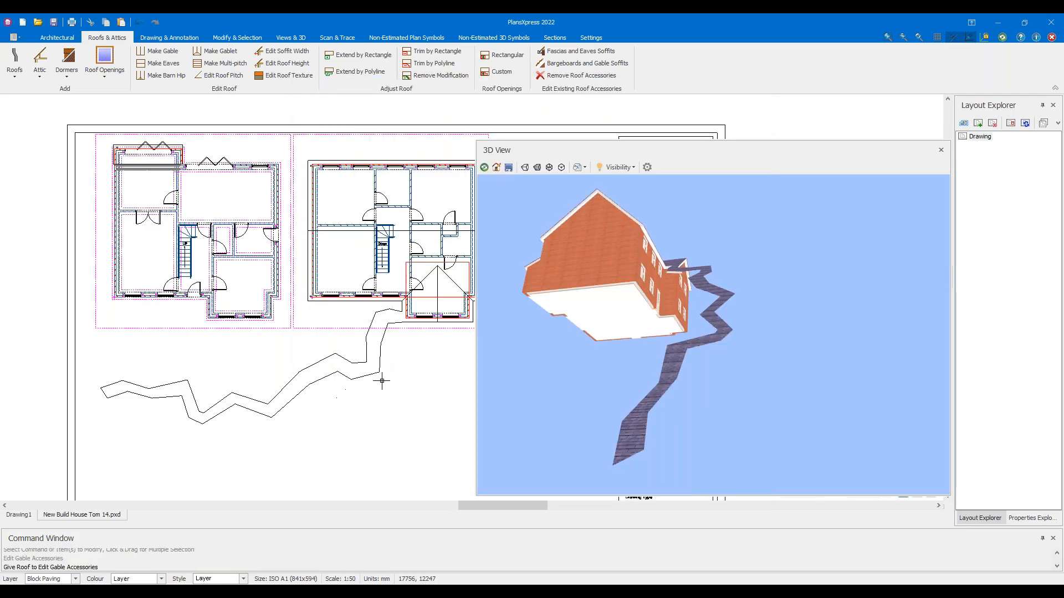
scroll(360, 380, "up", 2)
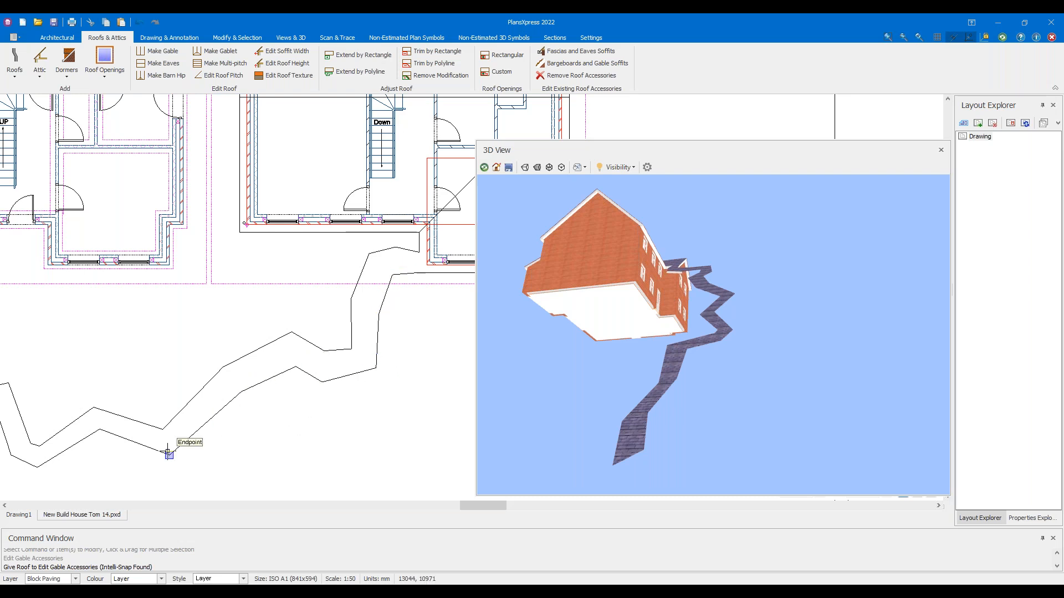
middle_click_drag(98, 441, 336, 382)
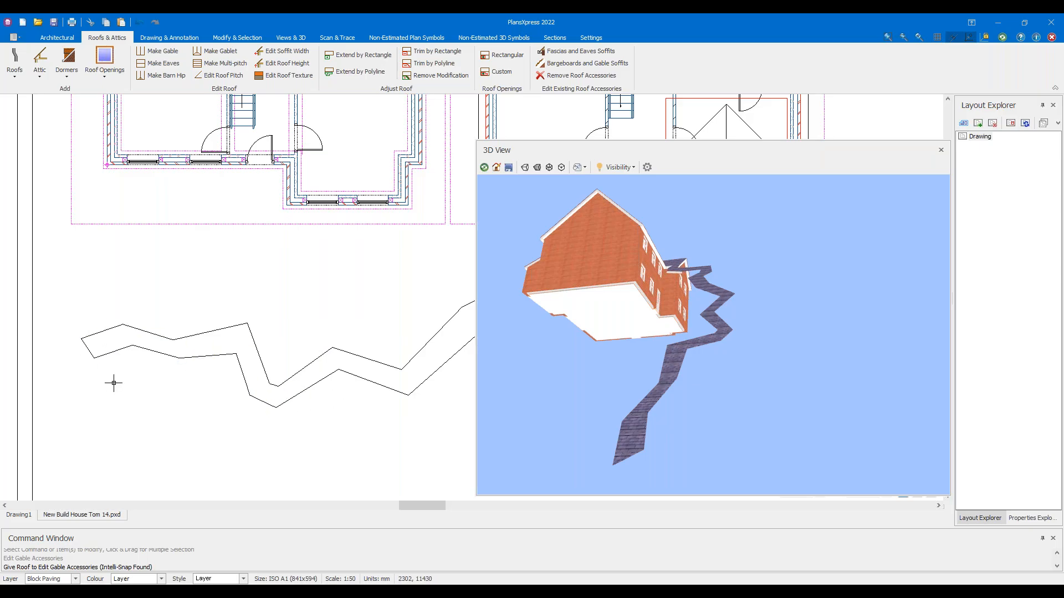
scroll(133, 385, "up", 1)
scroll(266, 339, "up", 1)
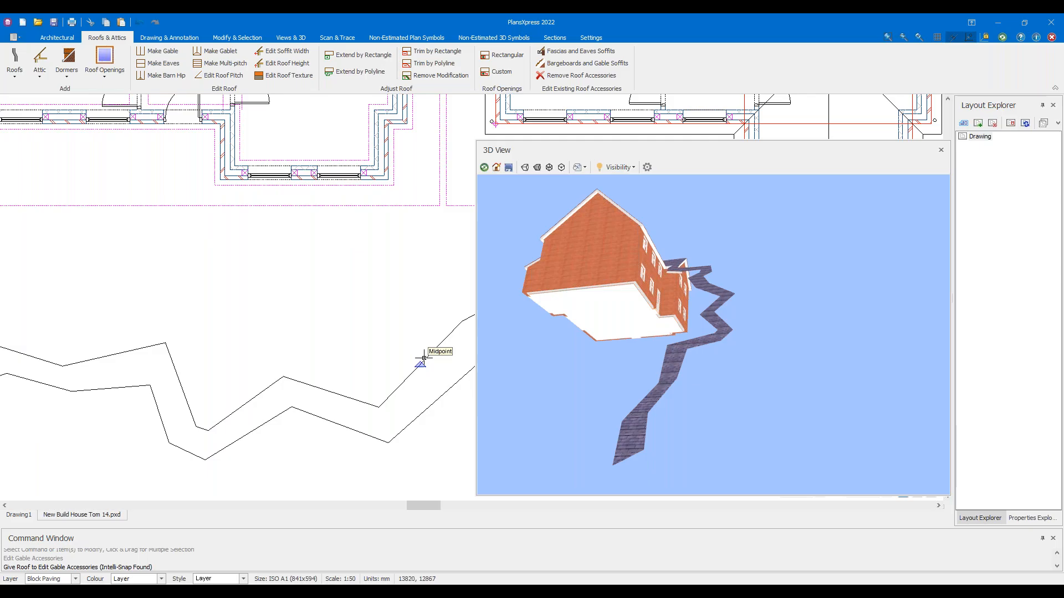
scroll(382, 327, "down", 2)
left_click_drag(746, 328, 673, 355)
scroll(388, 337, "down", 3)
middle_click_drag(320, 331, 167, 352)
key("Escape")
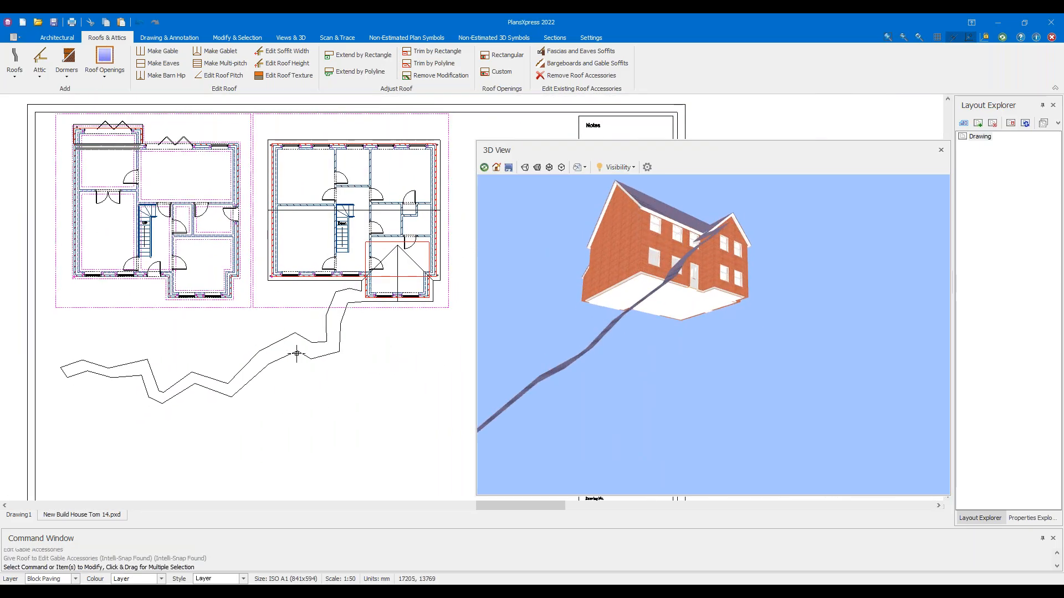
Accept the eaves fascia and soffit settings, then cancel the roof accessories command
right_click(297, 354)
left_click(362, 336)
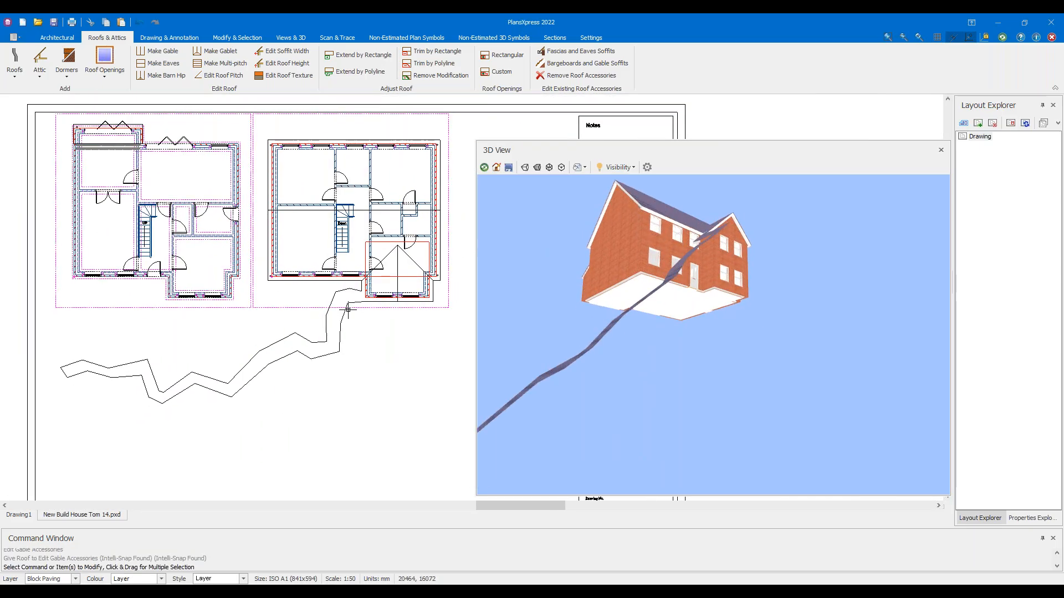
left_click(570, 52)
left_click(682, 485)
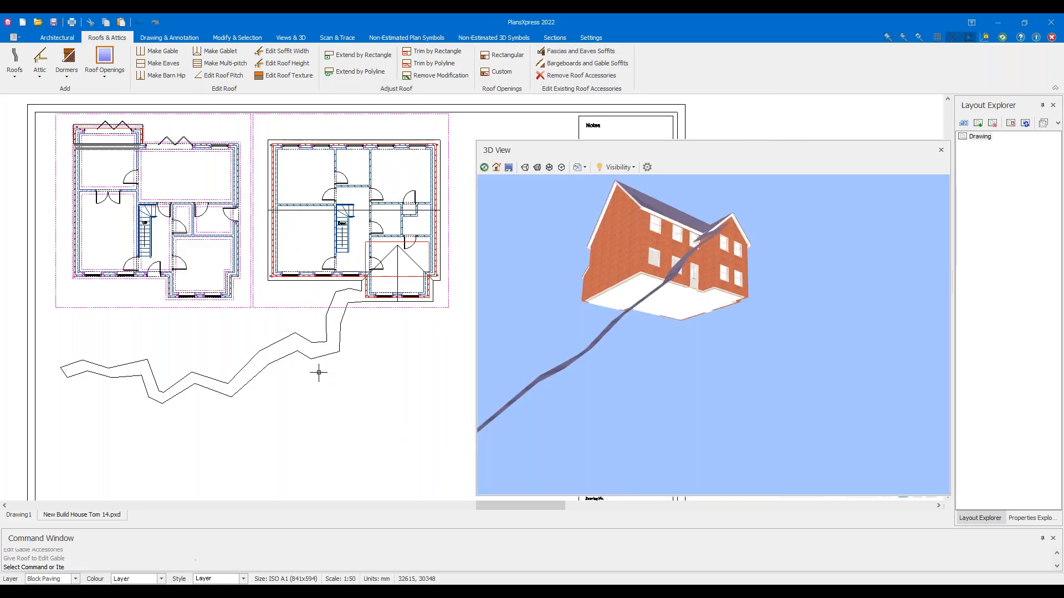
scroll(313, 374, "up", 3)
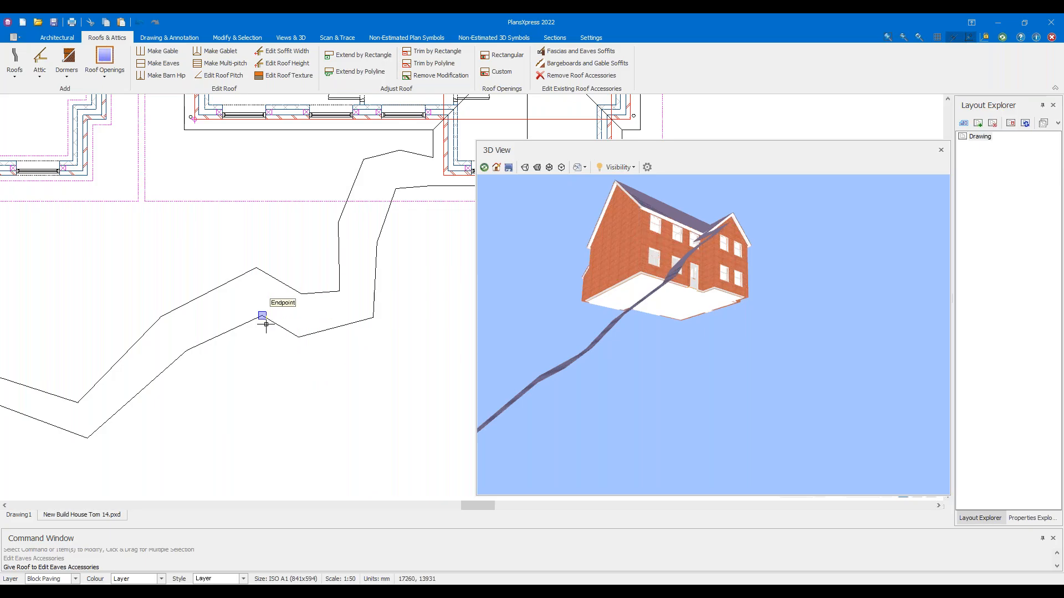
scroll(266, 366, "down", 2)
scroll(539, 319, "up", 2)
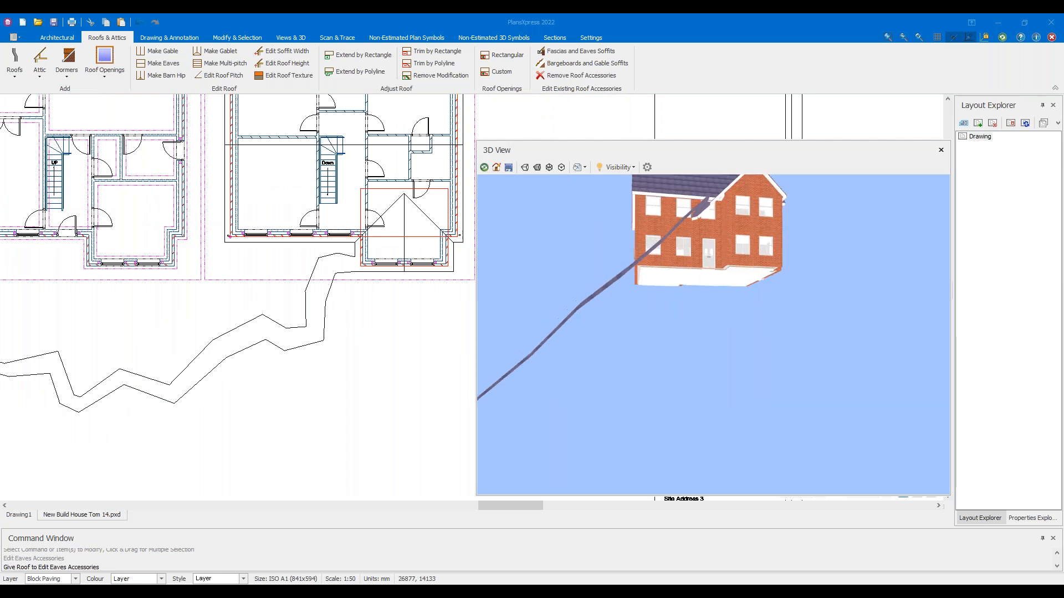
key("Escape")
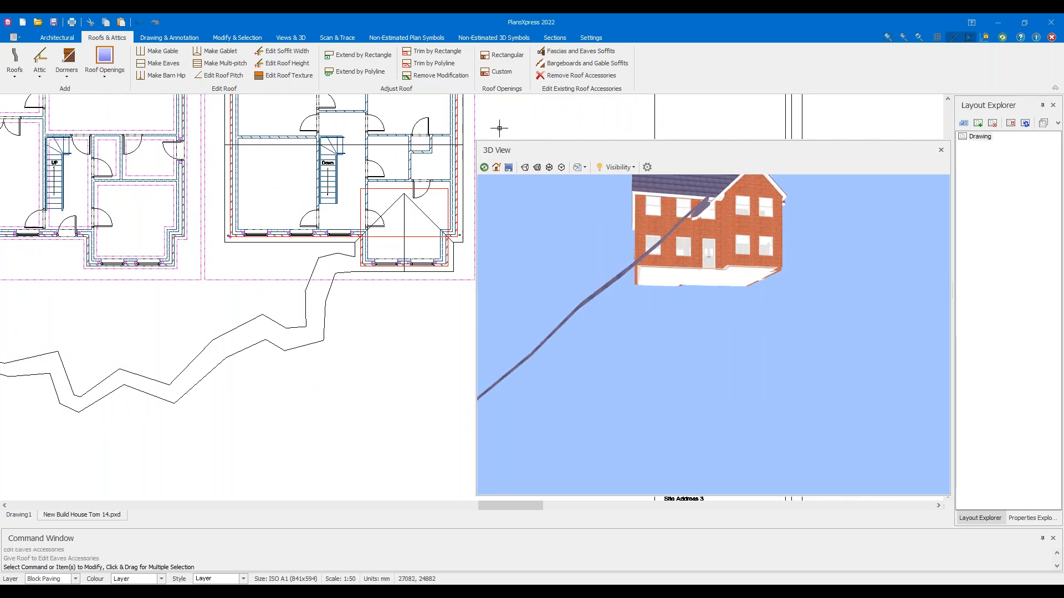
Orbit the 3D house, undo the winding paving path, and close the 3D preview
left_click_drag(582, 239, 636, 253)
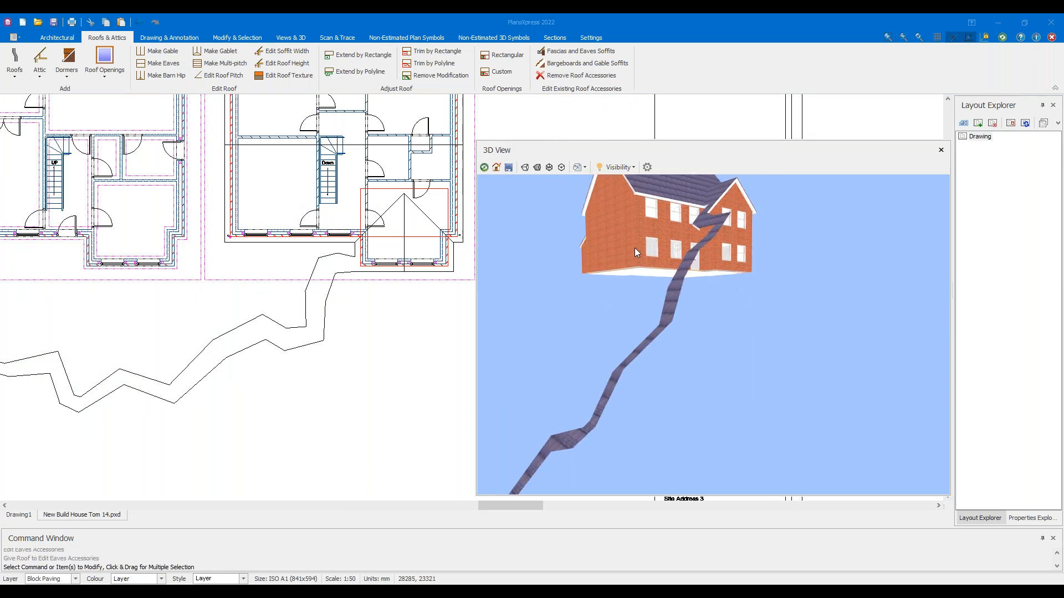
left_click_drag(718, 236, 787, 239)
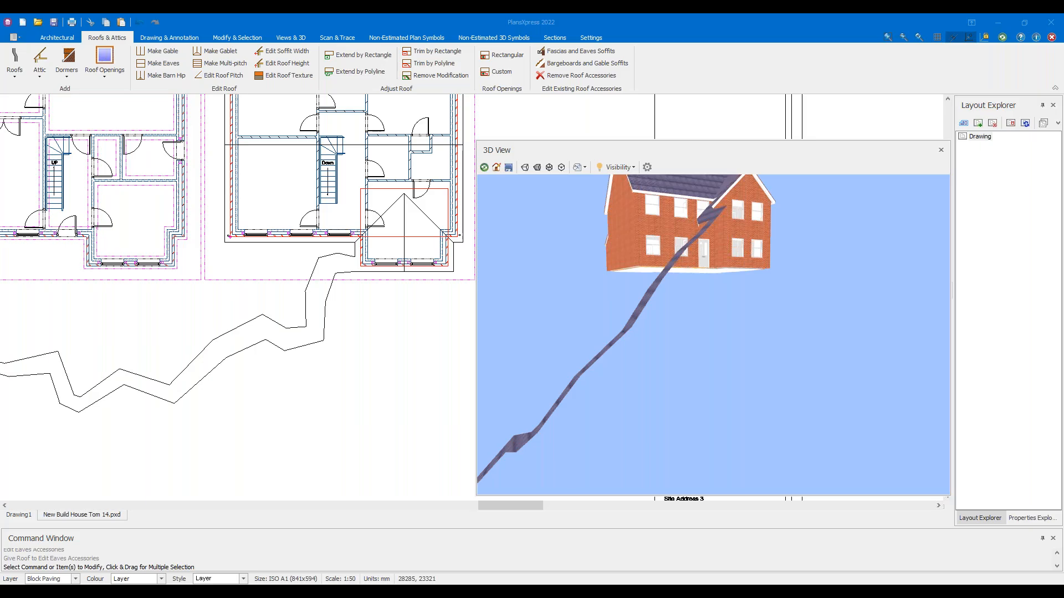
scroll(625, 379, "down", 3)
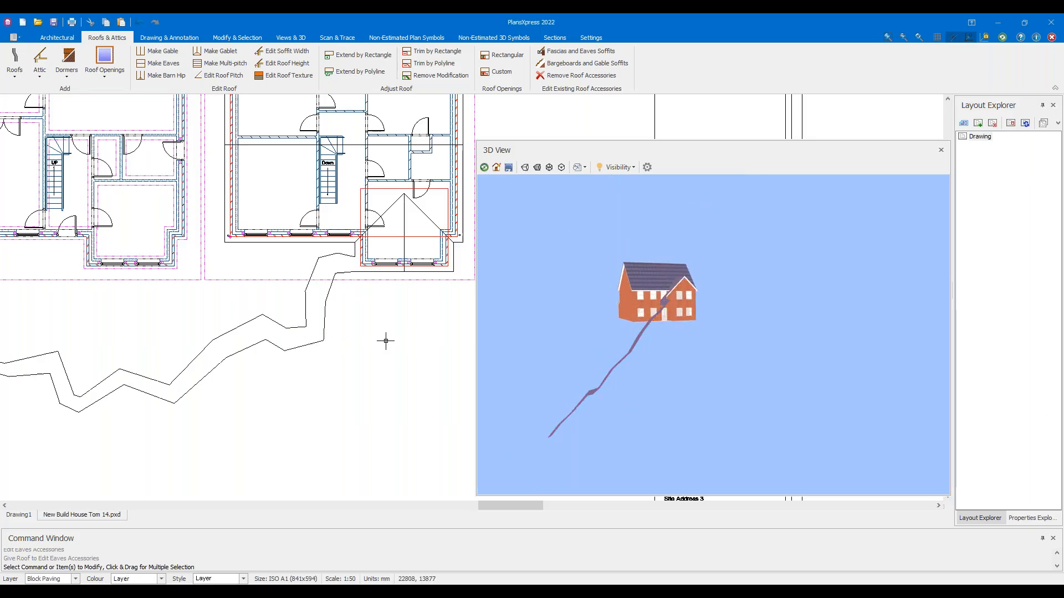
left_click(142, 21)
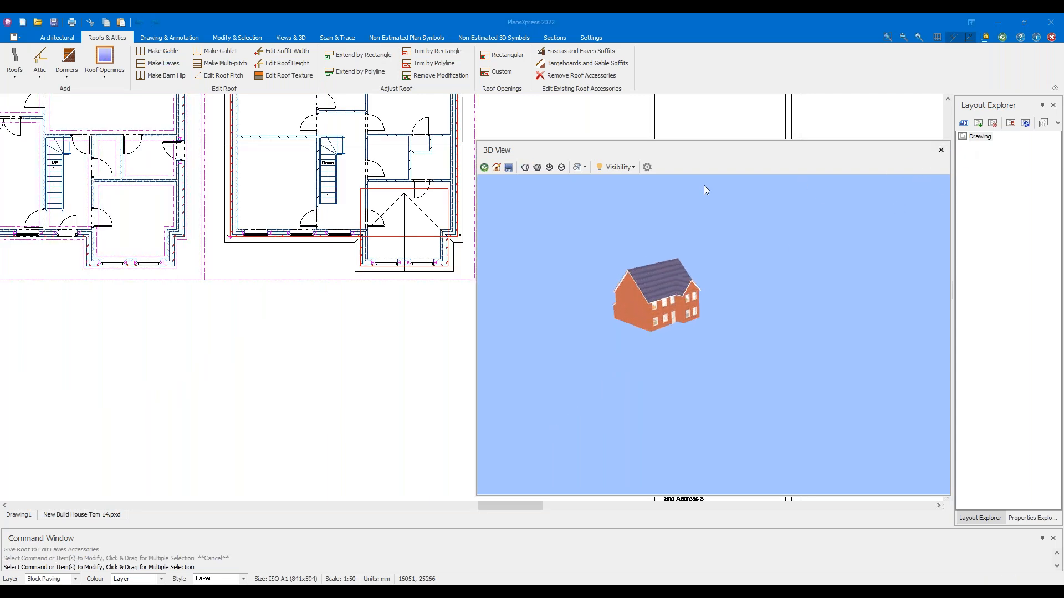
left_click(941, 149)
scroll(506, 268, "up", 6)
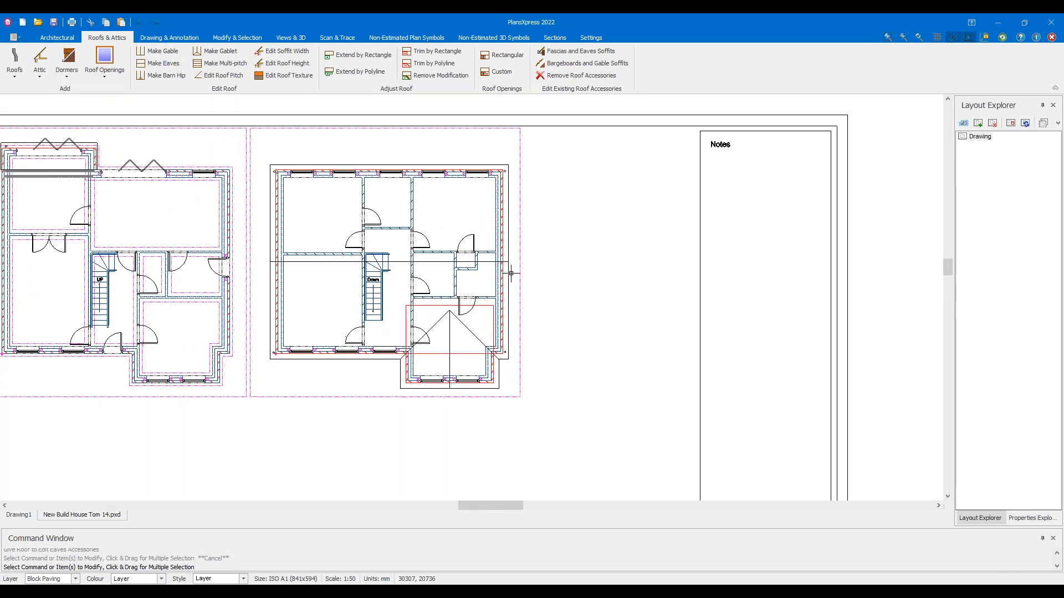
Window-select the bay roof and main roof and delete them
left_click_drag(396, 423, 351, 388)
key("Delete")
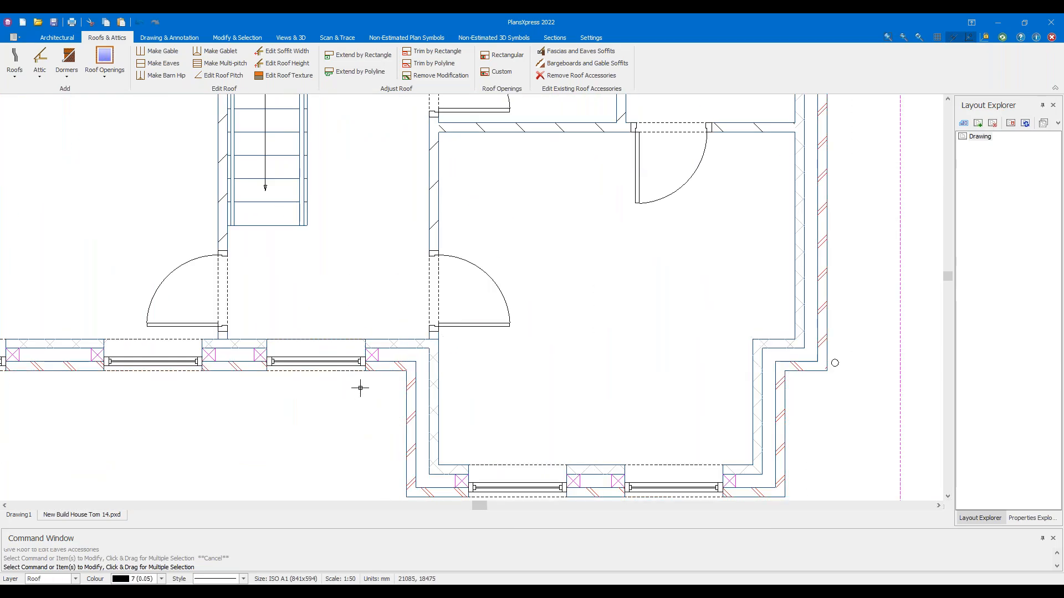
scroll(360, 385, "down", 8)
middle_click_drag(520, 273, 547, 288)
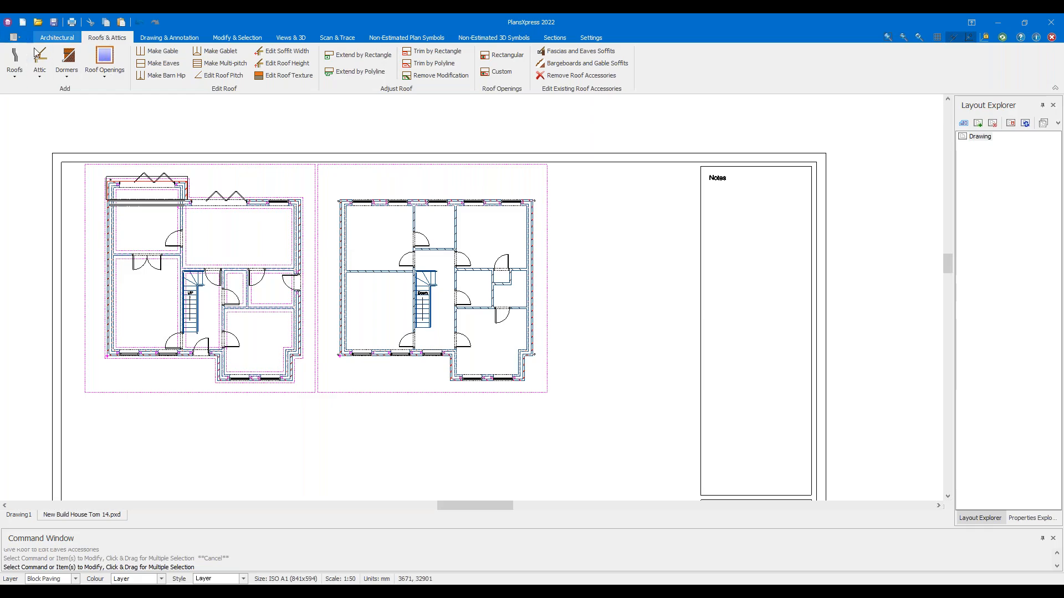
Add a Typical 40 Degree tiled cut roof with default dimensions as a hipped roof around the walls
left_click(14, 60)
mouse_move(36, 93)
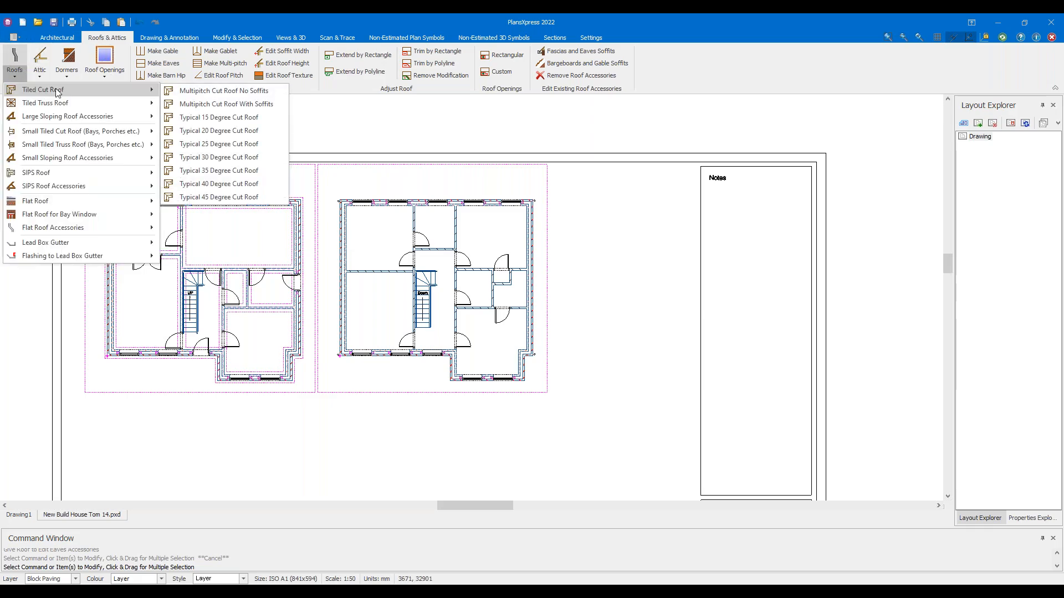
left_click(248, 187)
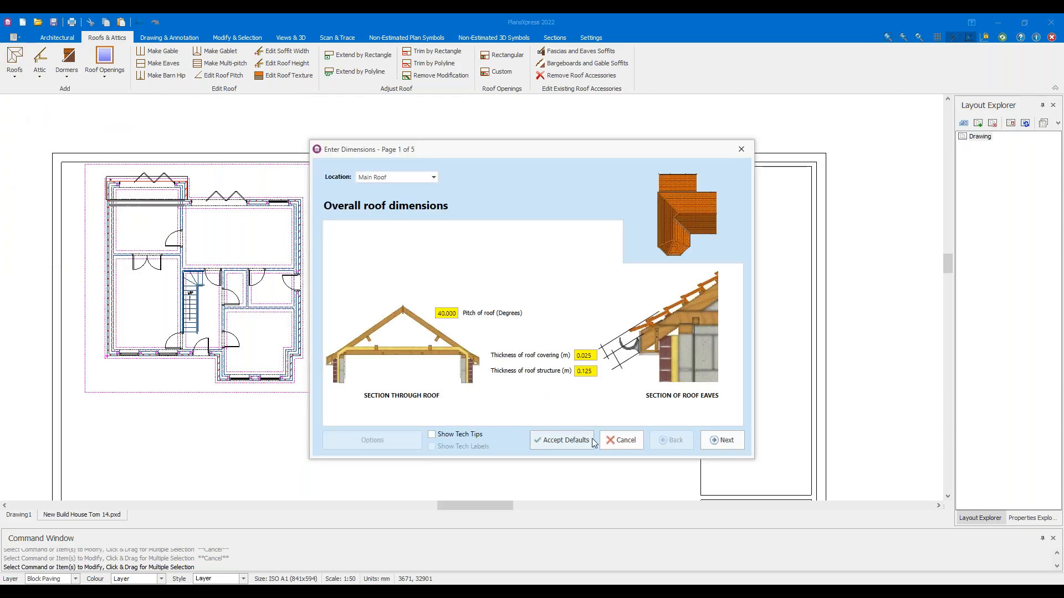
left_click(561, 440)
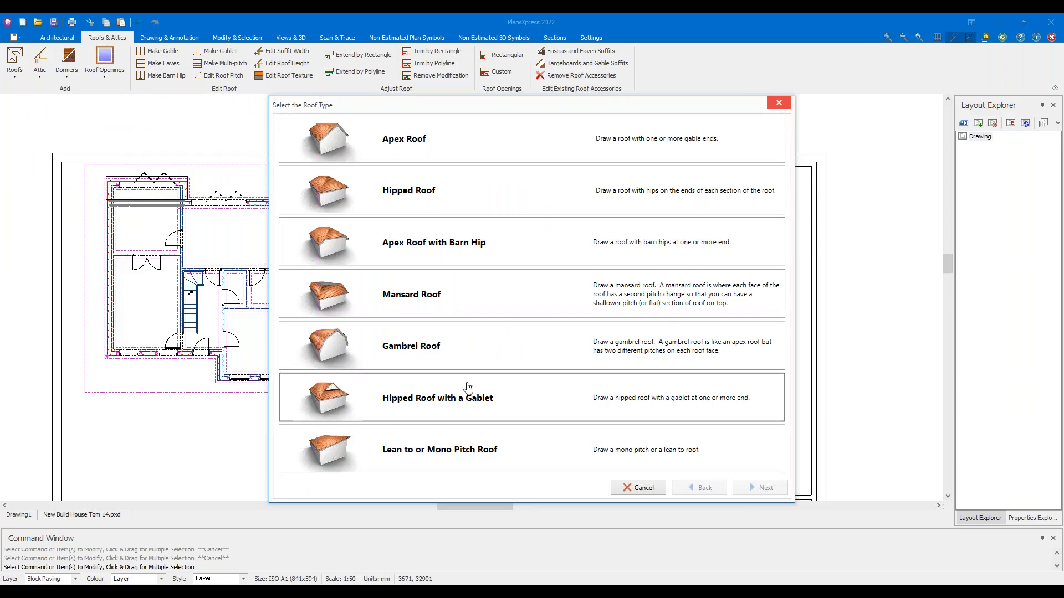
left_click(396, 196)
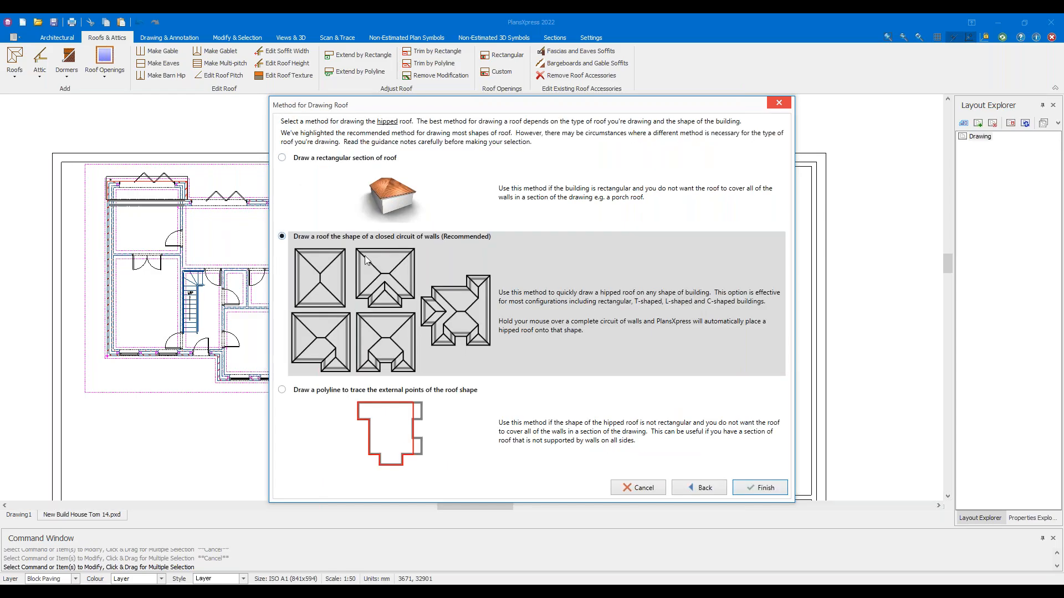
left_click(765, 488)
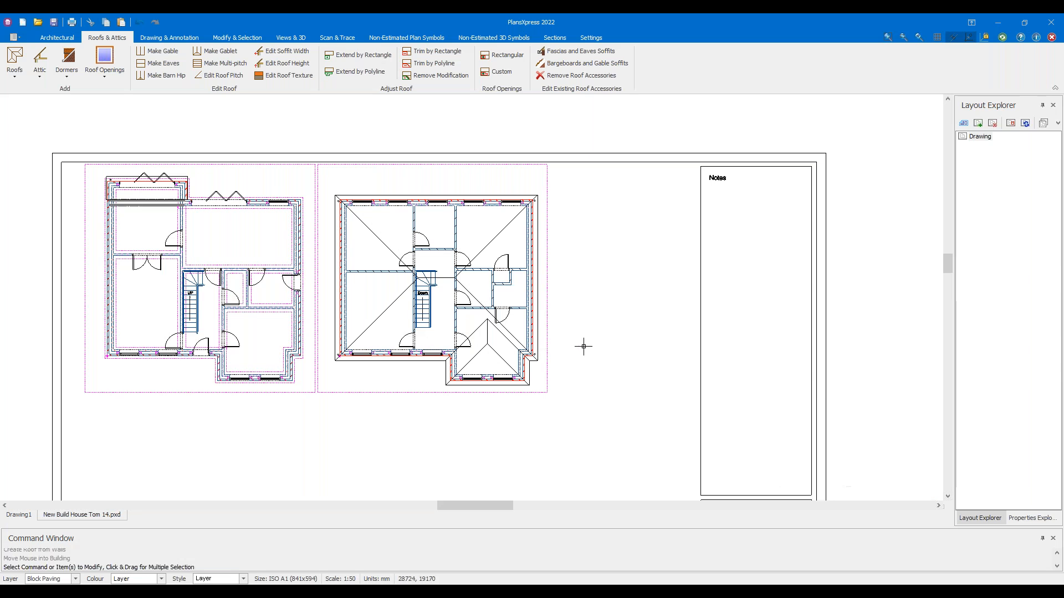
left_click(677, 490)
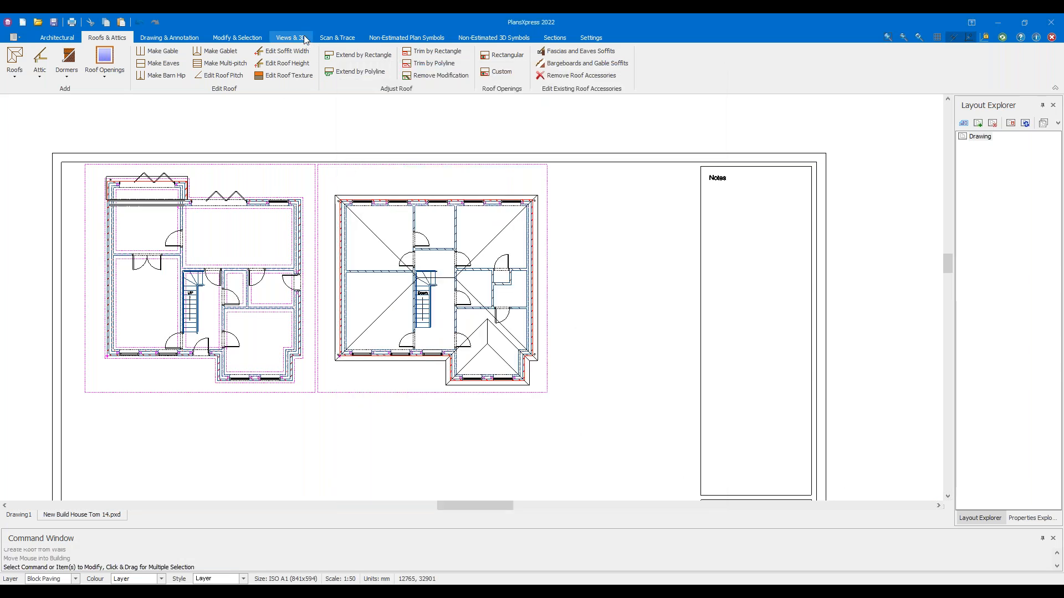
left_click(304, 35)
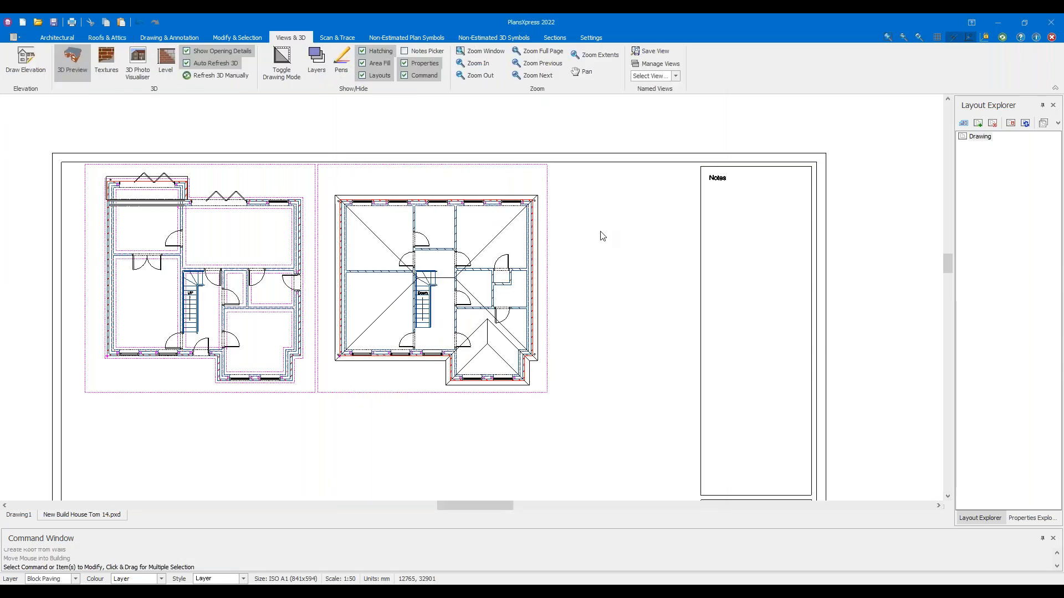
Open the 3D preview and orbit it to inspect the new hipped roof
middle_click_drag(629, 303, 570, 338)
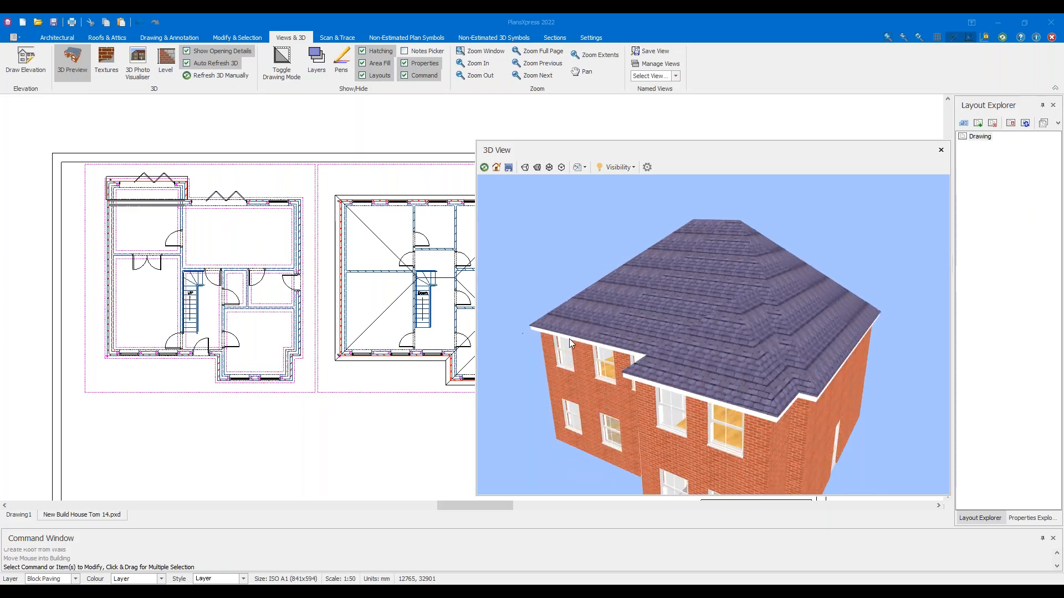
middle_click_drag(458, 285, 273, 291)
scroll(272, 290, "up", 5)
scroll(271, 290, "down", 4)
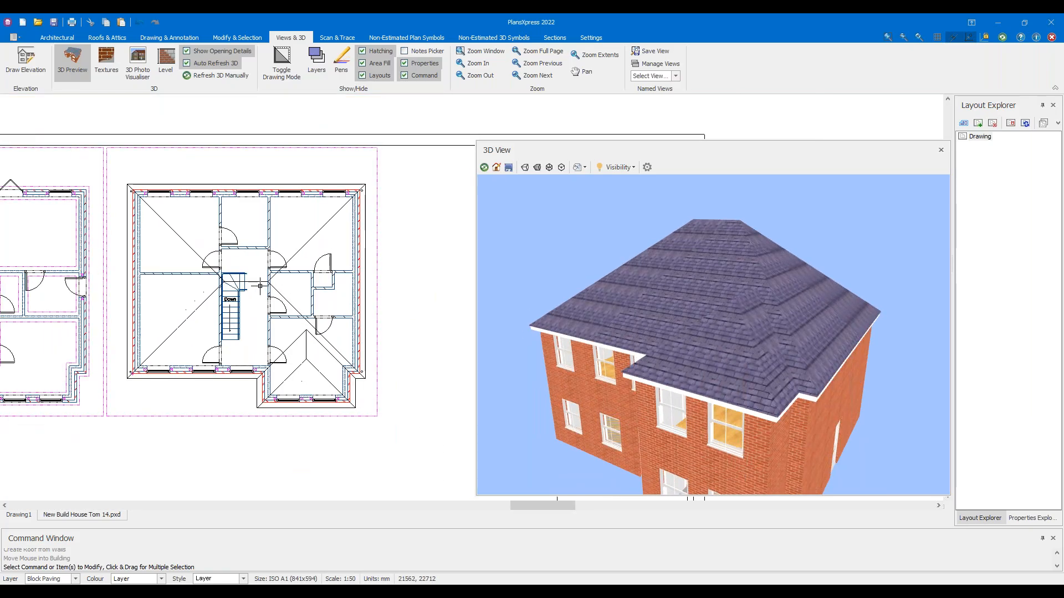
middle_click_drag(194, 302, 257, 304)
middle_click_drag(254, 249, 331, 283)
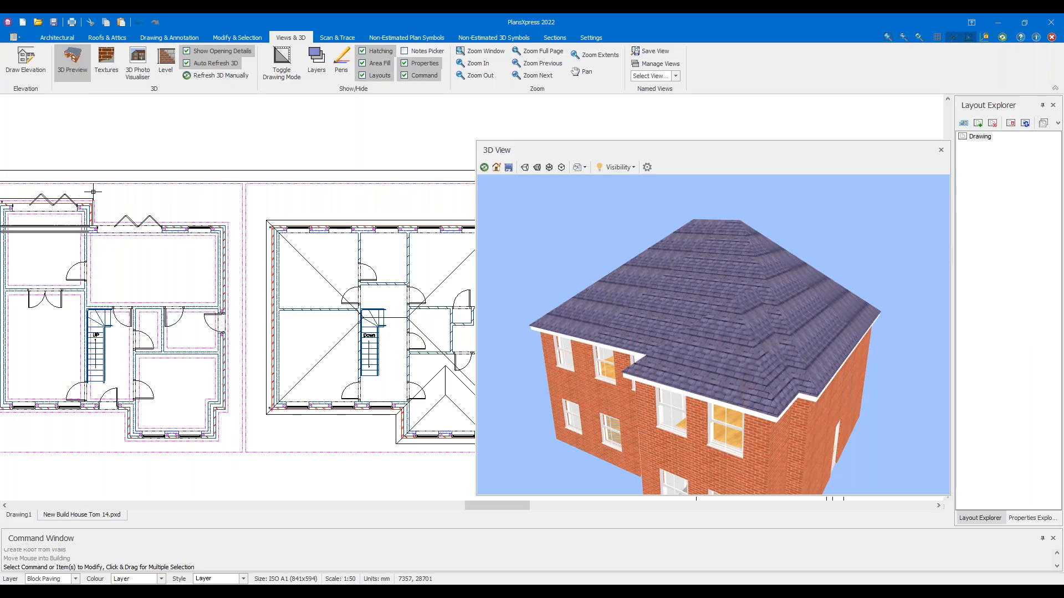
middle_click_drag(216, 206, 168, 202)
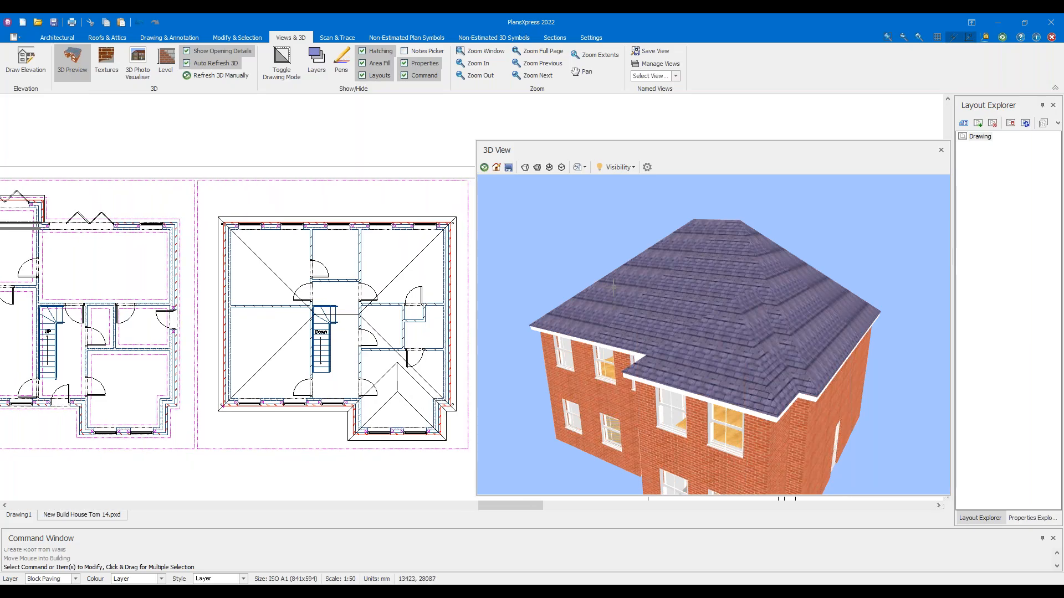
left_click_drag(558, 320, 547, 278)
scroll(368, 297, "up", 2)
Select the hipped roof and undo back to the earlier gable roof
left_click(385, 262)
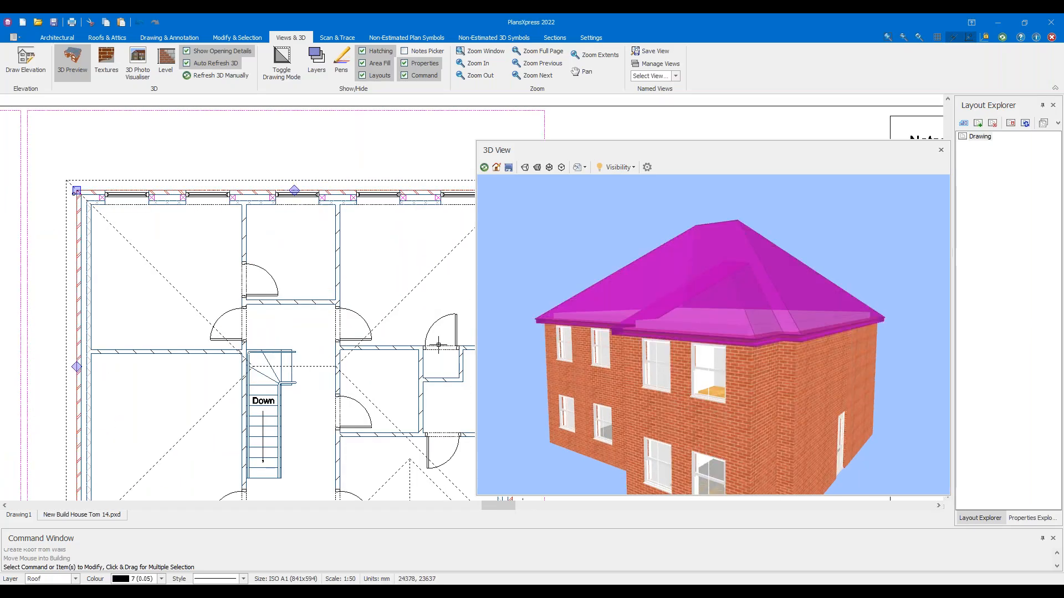
scroll(319, 215, "up", 2)
mouse_move(321, 219)
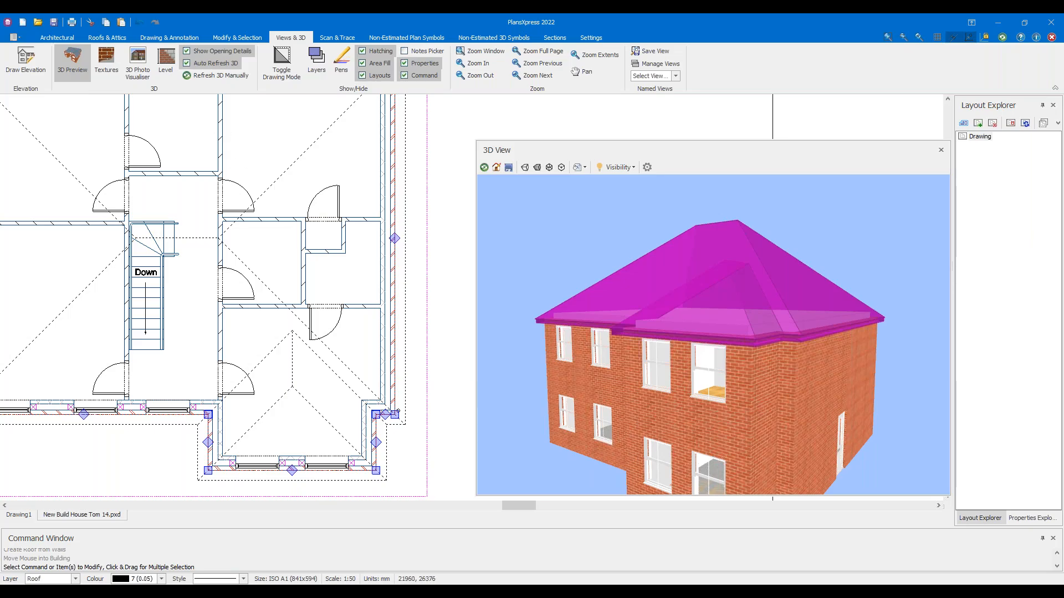
key("Escape")
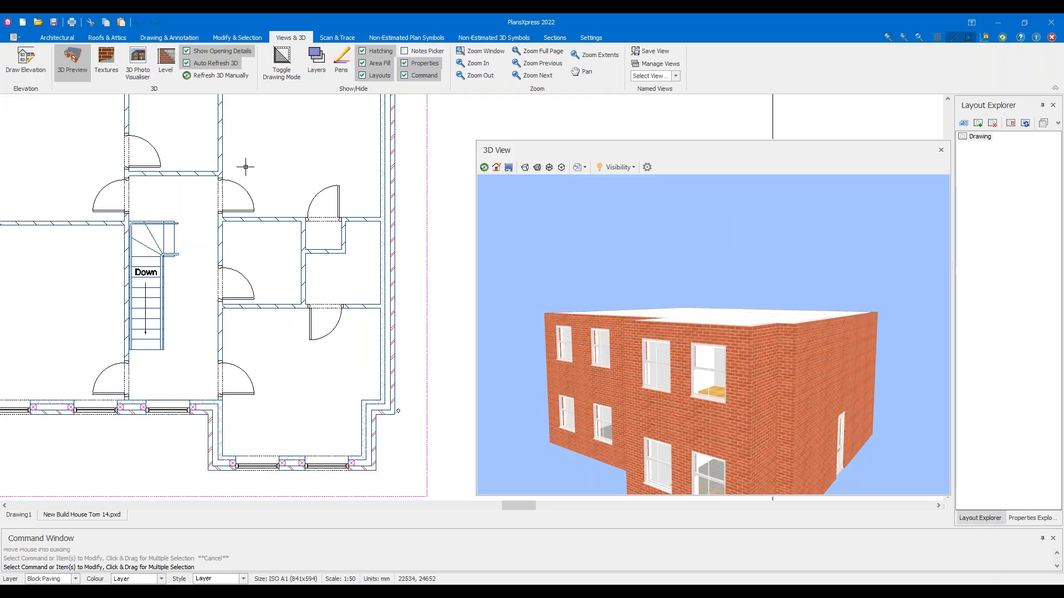
scroll(244, 167, "down", 2)
left_click(139, 25)
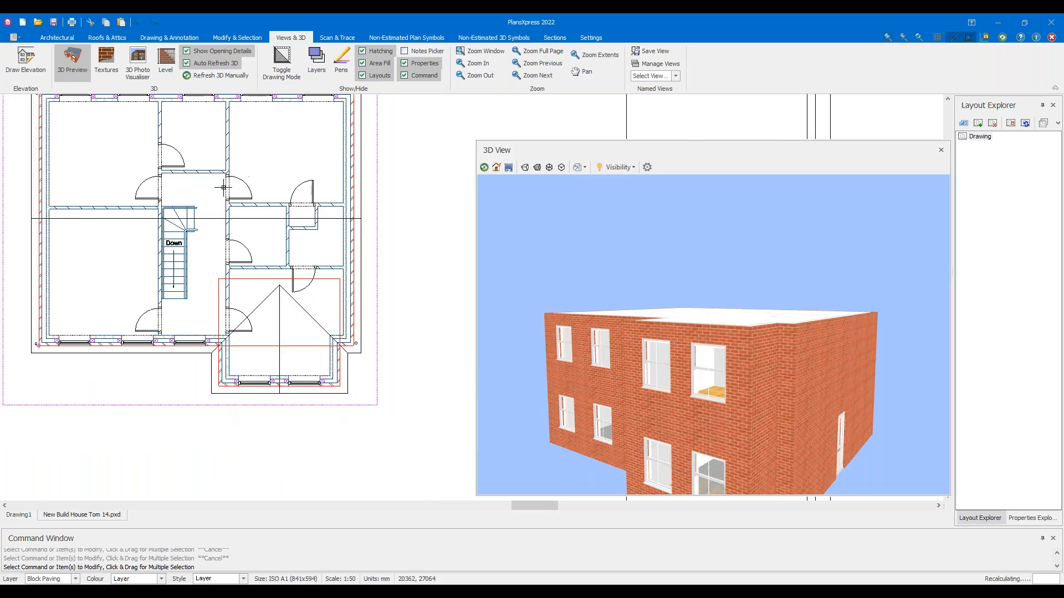
Set Edit Roof Height to change an entire roof section by -0.225 m relative, then repeat the command
scroll(368, 316, "up", 2)
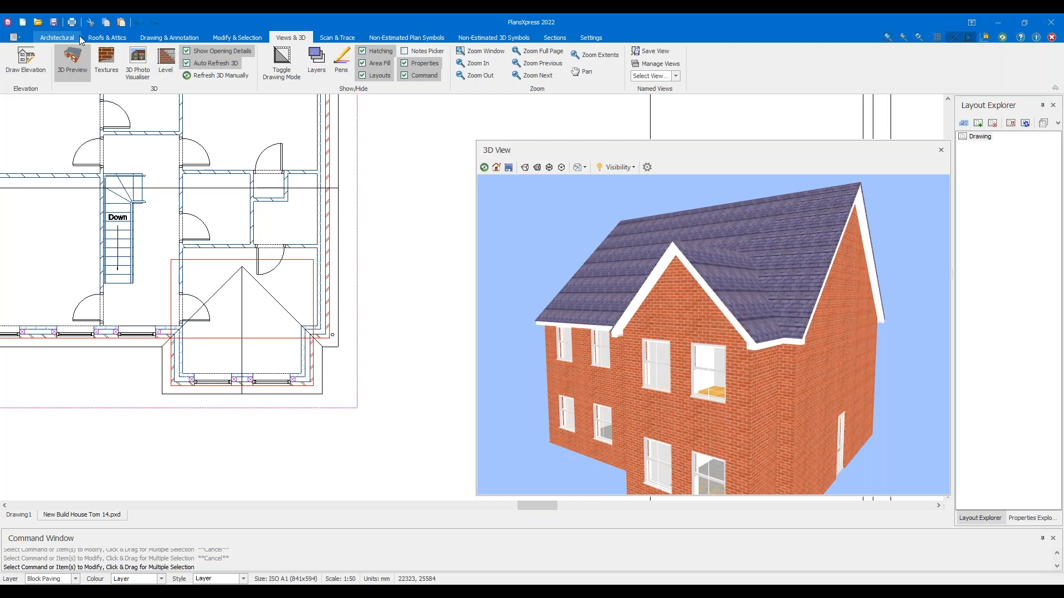
left_click(97, 39)
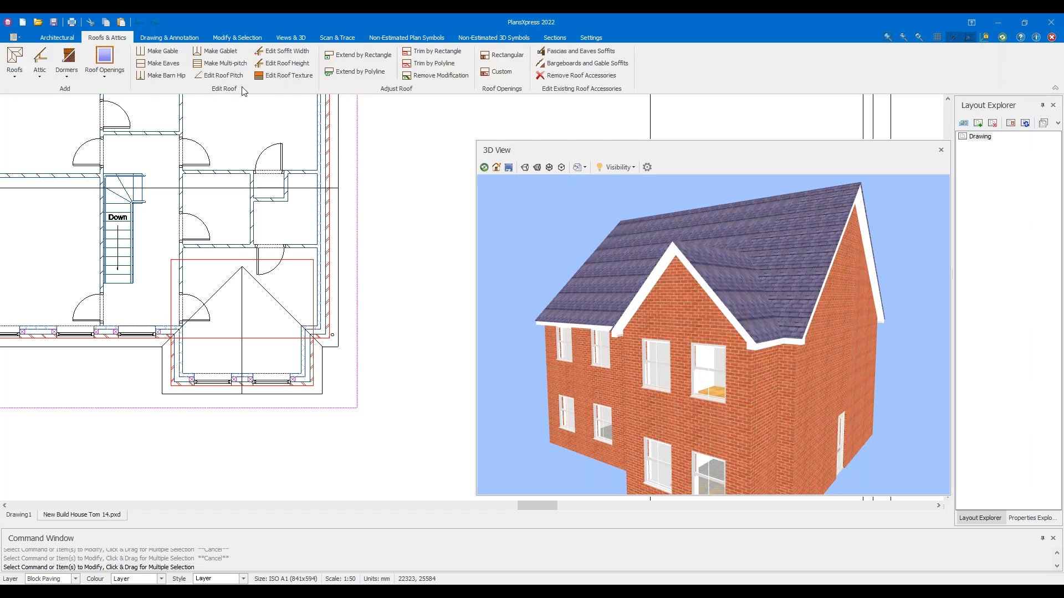
left_click(285, 62)
left_click(641, 397)
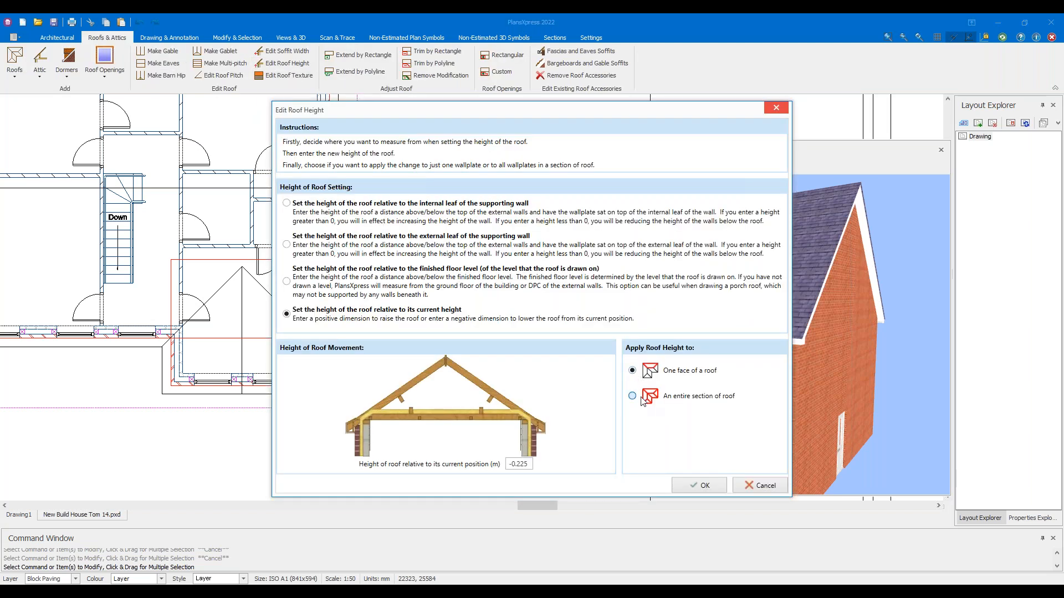
left_click_drag(529, 464, 515, 464)
left_click(711, 486)
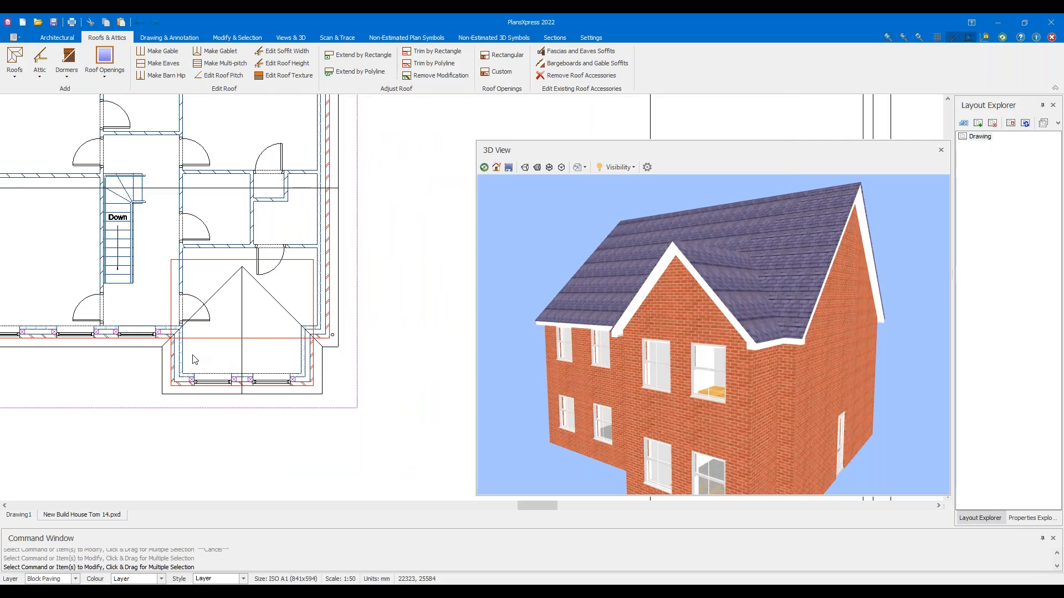
right_click(194, 373)
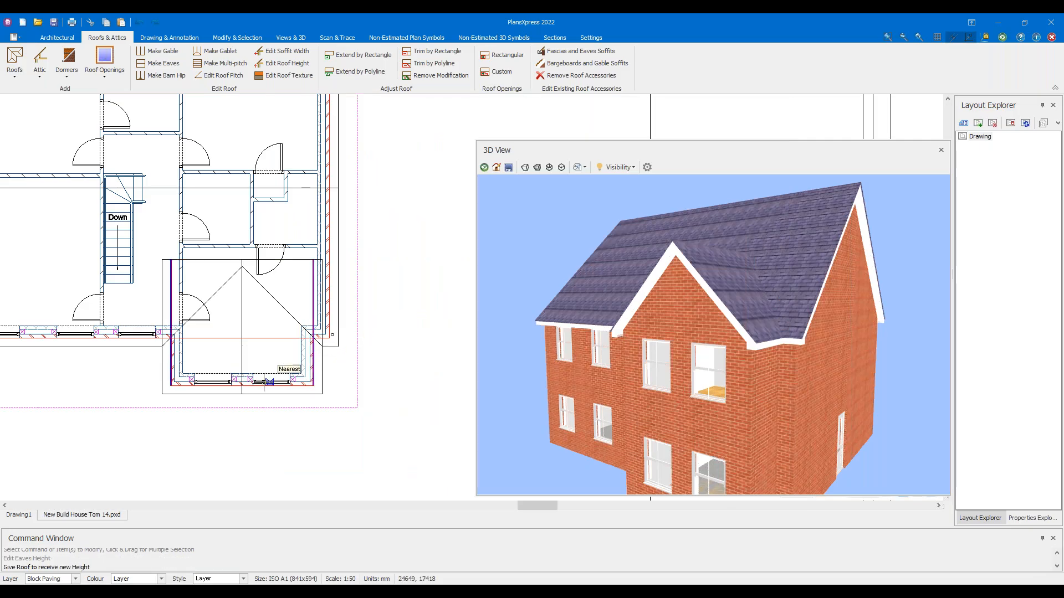
Apply the height change to the front gable roof and refresh the 3D model
scroll(251, 384, "up", 2)
scroll(252, 383, "up", 1)
left_click(286, 380)
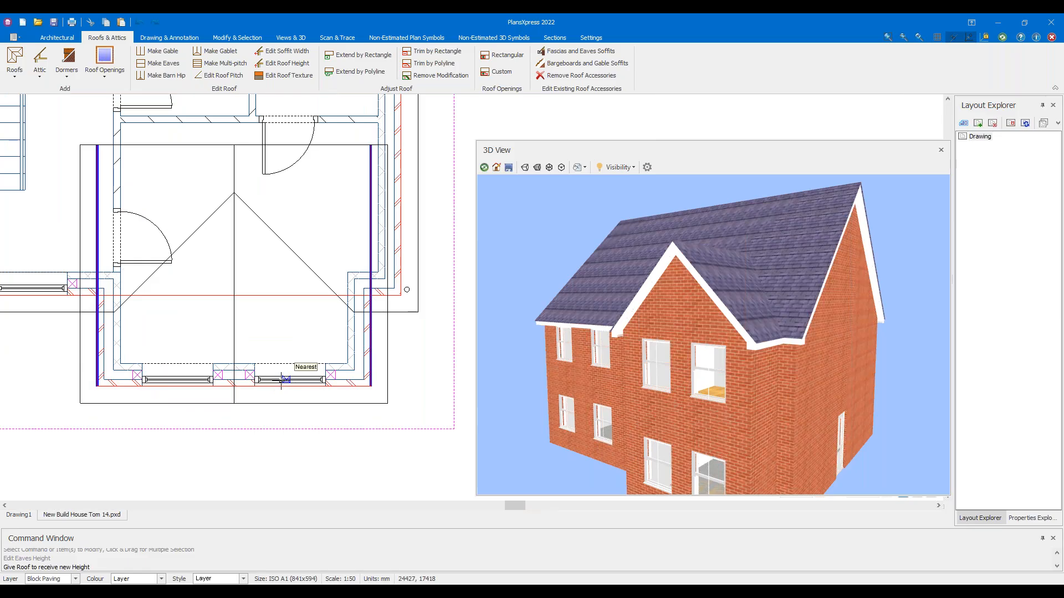
left_click(484, 167)
Orbit around the front gable to inspect it, then undo the roof height change
mouse_move(714, 310)
left_mouse_down()
mouse_move(774, 310)
mouse_move(653, 339)
mouse_move(769, 304)
mouse_move(826, 307)
mouse_move(656, 343)
mouse_move(780, 319)
mouse_move(710, 324)
left_mouse_up()
scroll(808, 307, "up", 3)
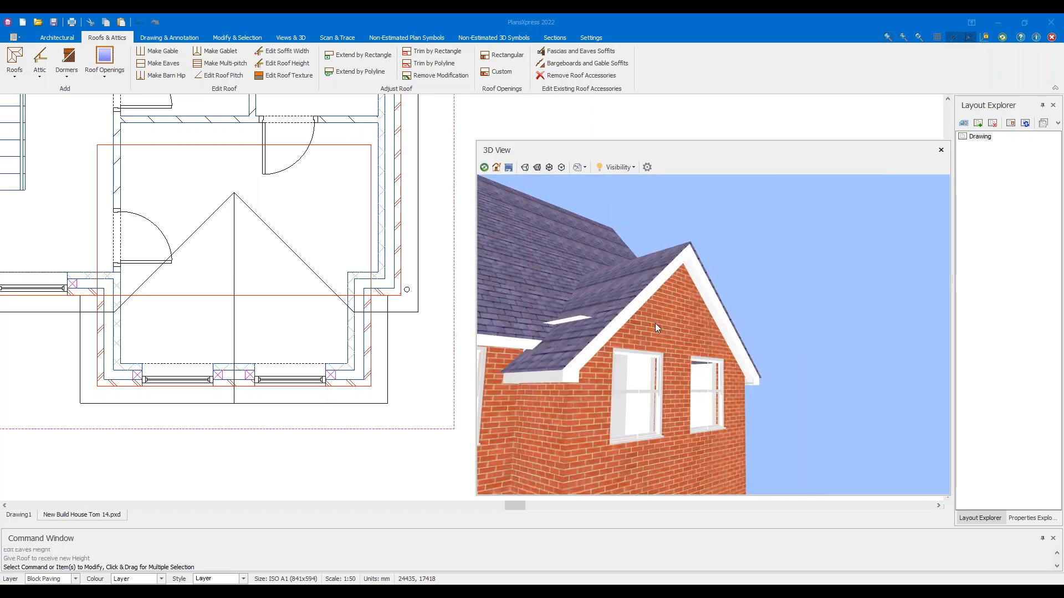
scroll(655, 324, "down", 4)
left_click_drag(621, 295, 627, 334)
scroll(649, 321, "up", 3)
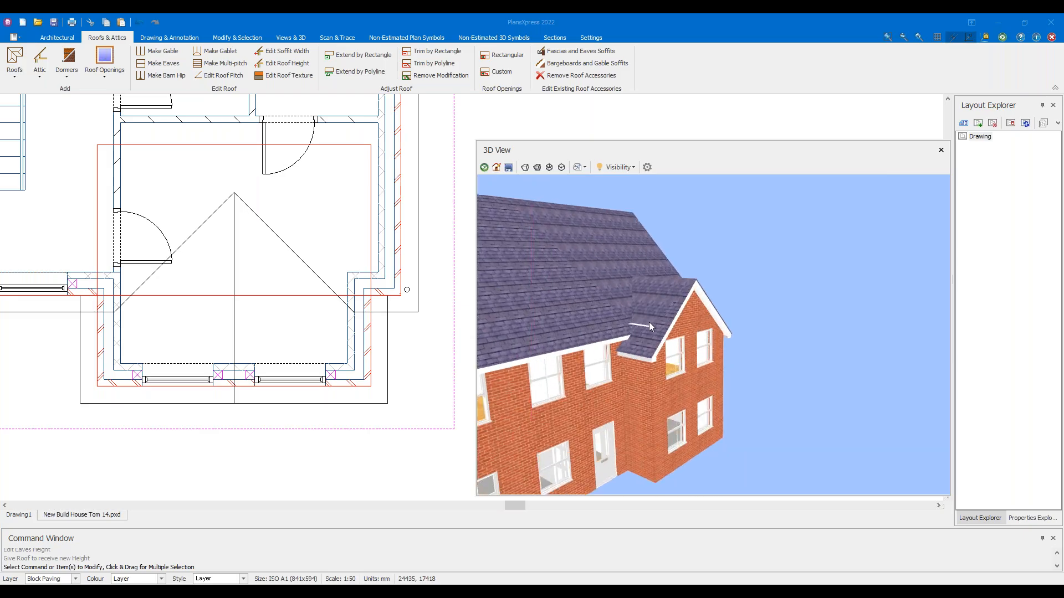
left_click_drag(672, 308, 590, 312)
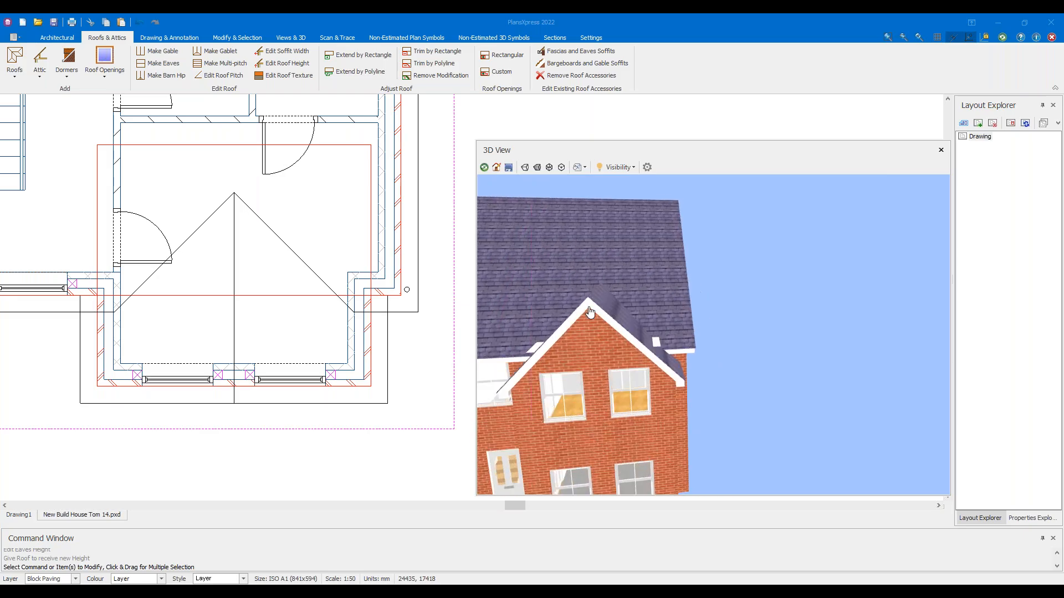
scroll(590, 308, "up", 3)
left_click_drag(721, 325, 677, 347)
left_click_drag(562, 352, 538, 271)
left_click_drag(501, 262, 603, 271)
scroll(523, 279, "down", 3)
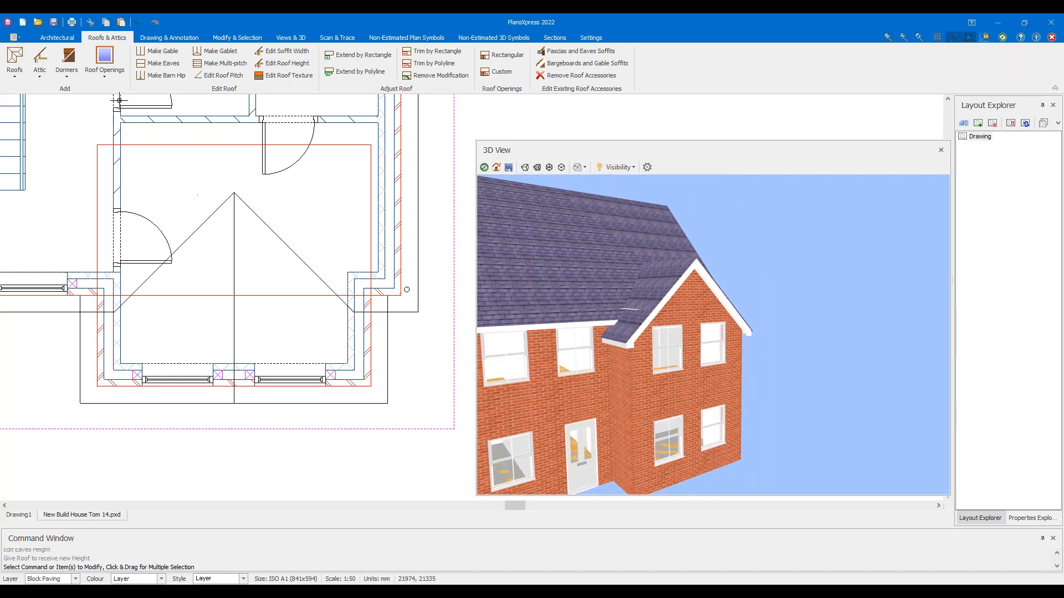
left_click(139, 23)
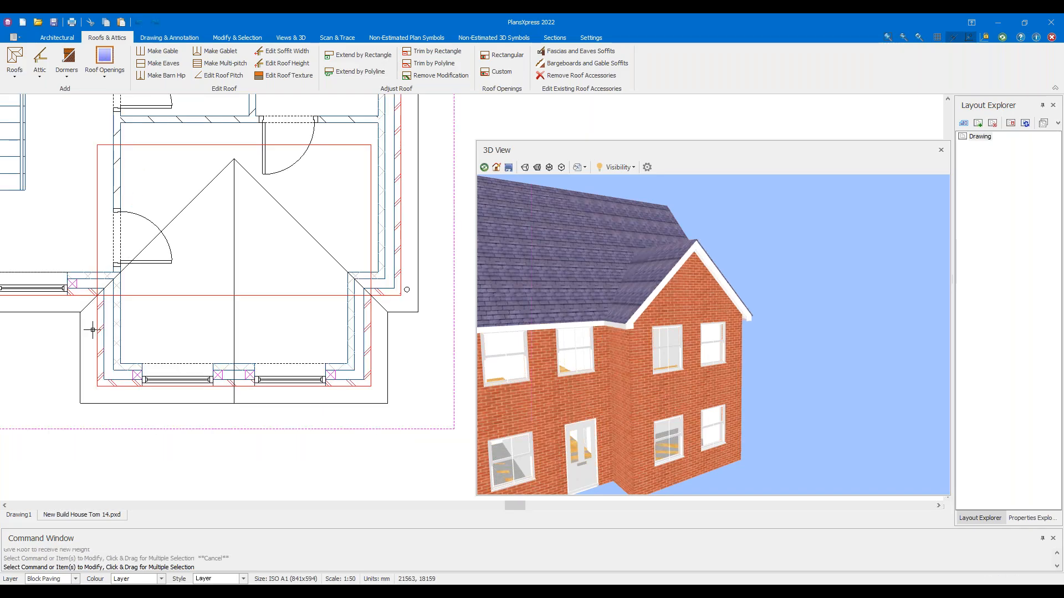
Draw a hipped roof around the upper-floor walls and turn the front bay hip into a gable
left_click(64, 307)
left_click(130, 302)
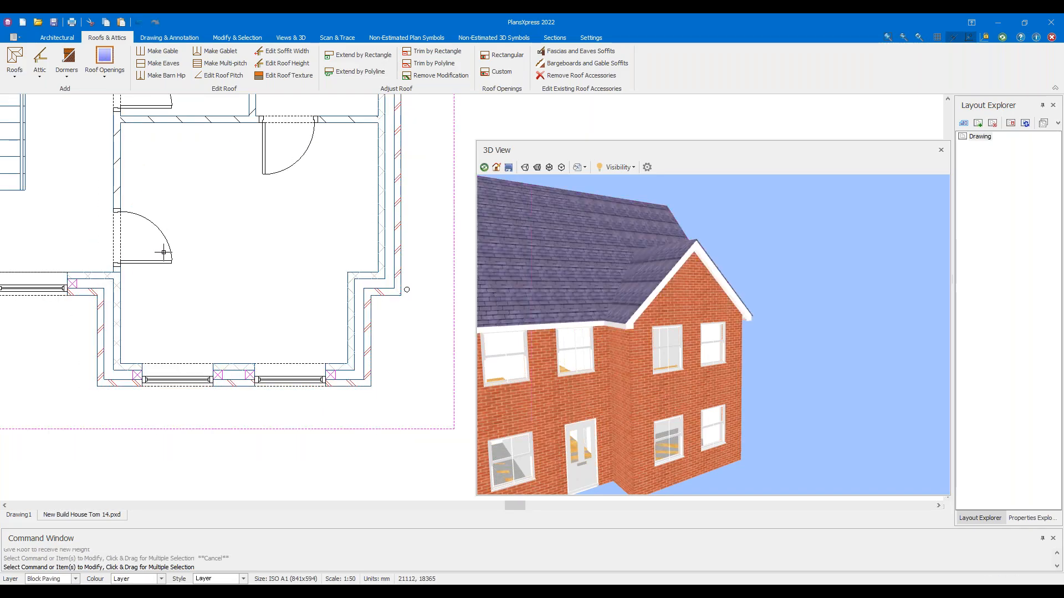
scroll(226, 216, "down", 5)
middle_click_drag(225, 214, 303, 270)
left_click(19, 62)
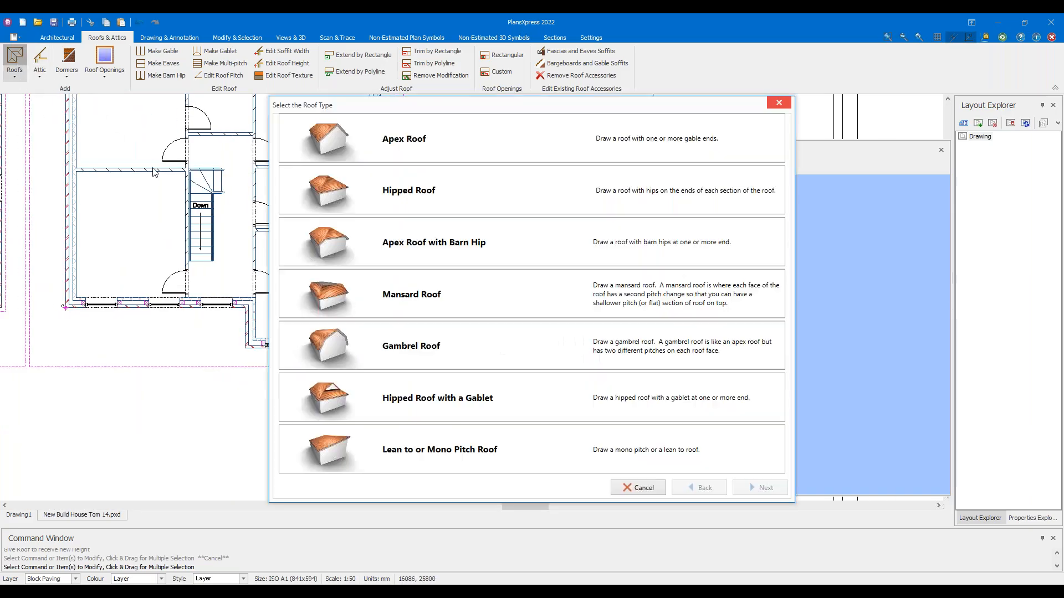
left_click(395, 191)
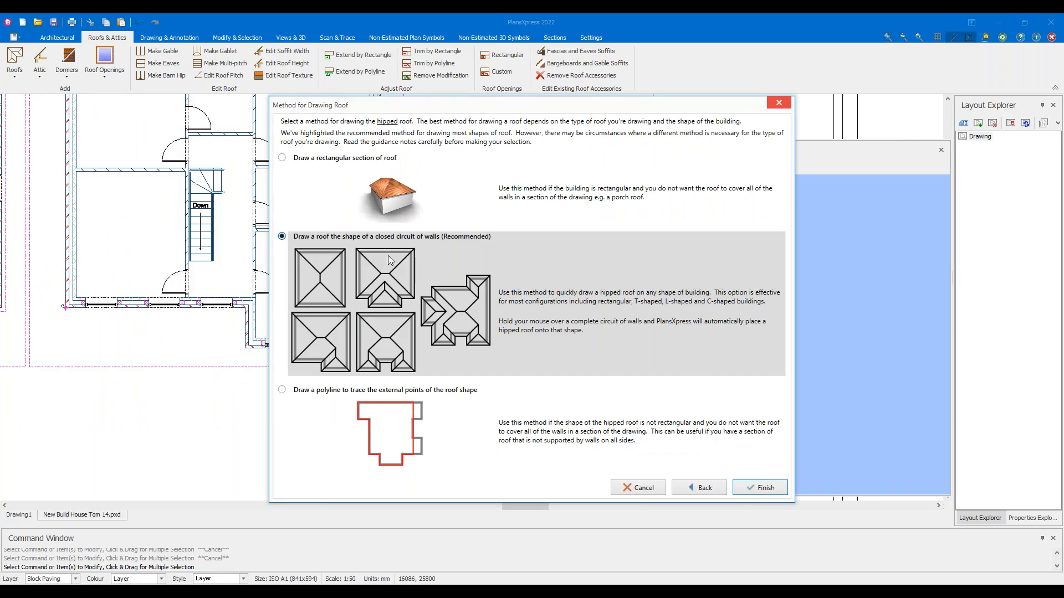
left_click(776, 489)
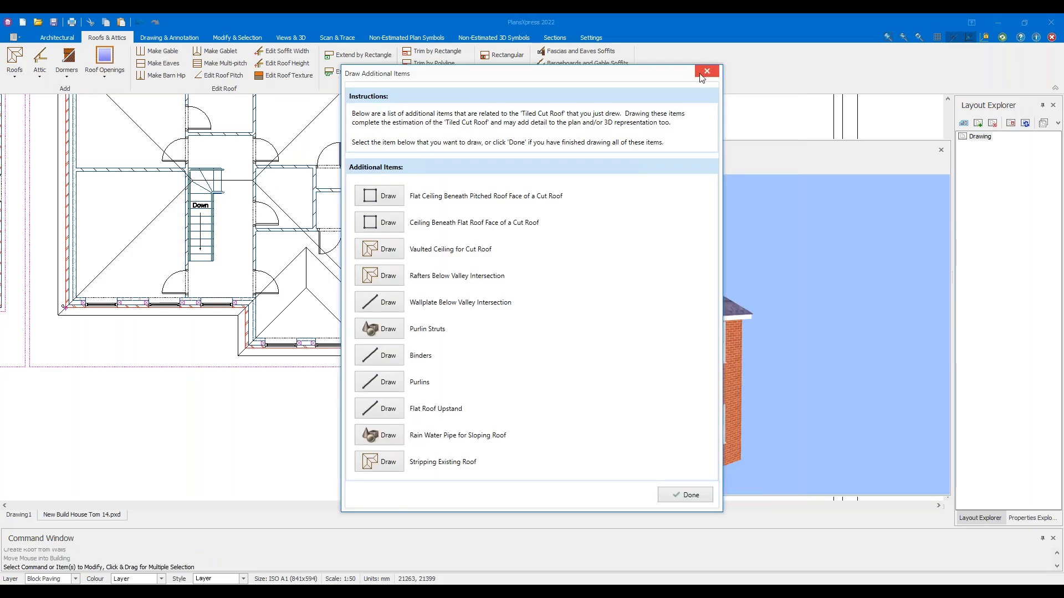
left_click(703, 74)
left_click(160, 51)
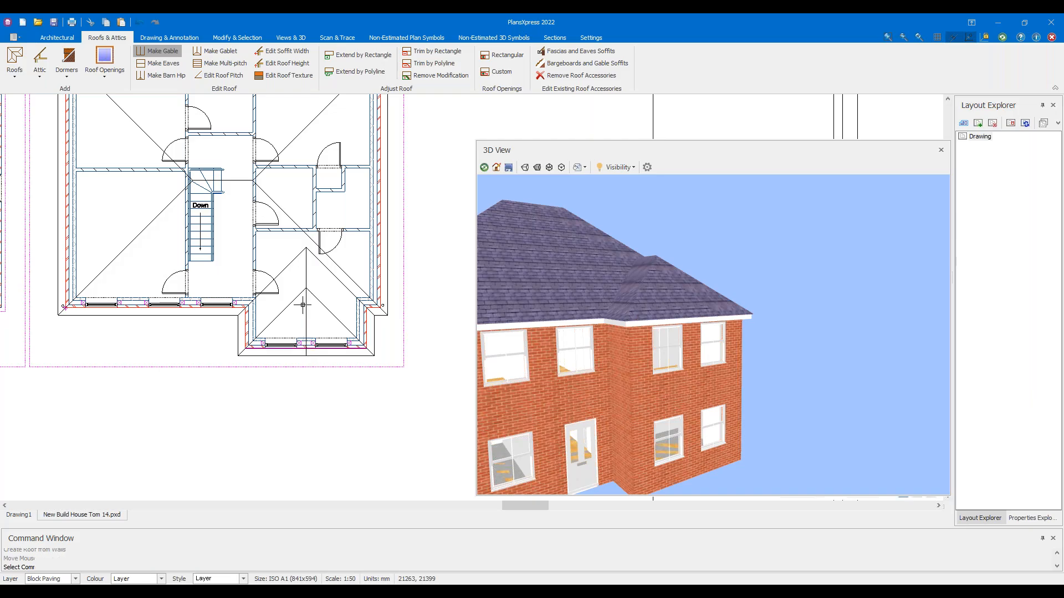
left_click(311, 320)
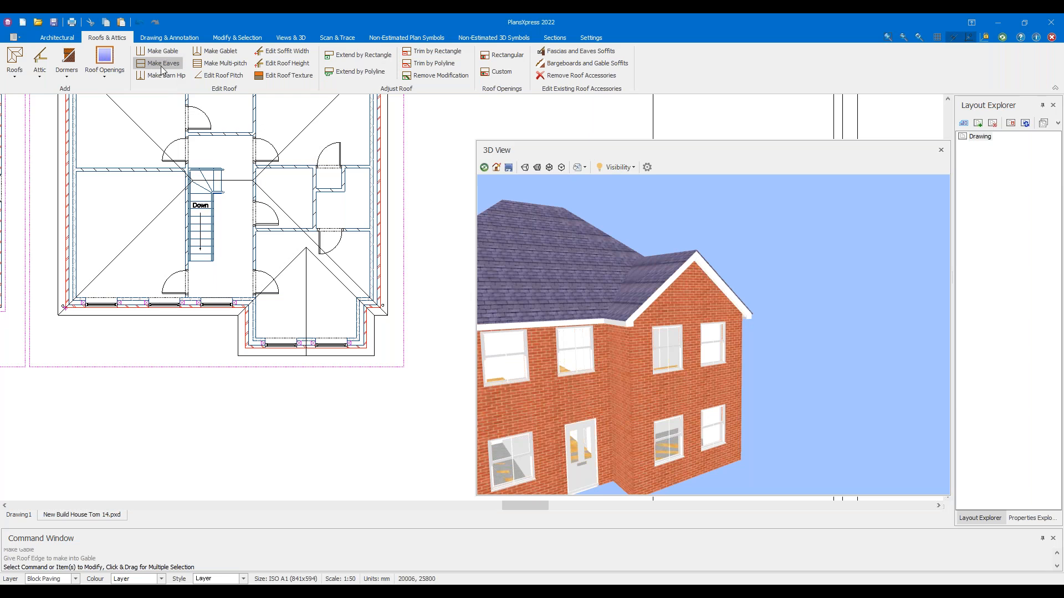
Confirm a new roof height, then apply a new eaves height to the roof
left_click(287, 65)
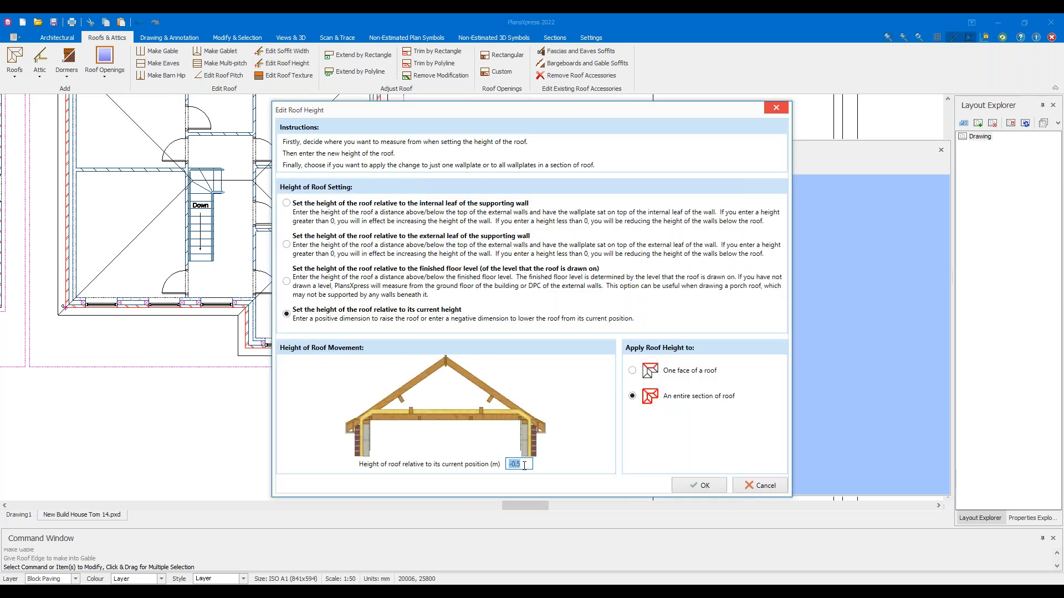
left_click(692, 485)
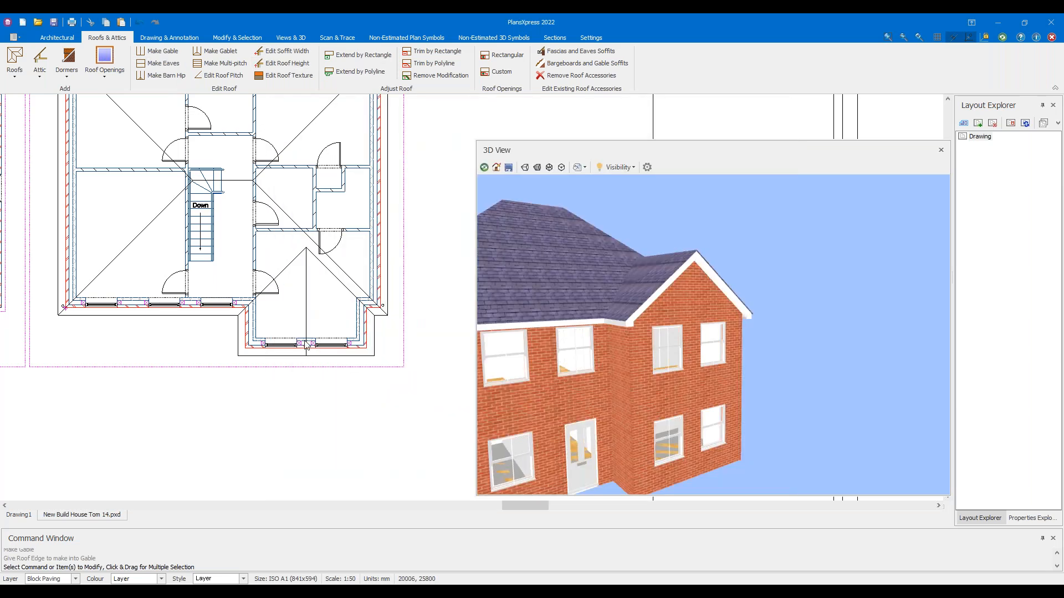
scroll(350, 331, "up", 2)
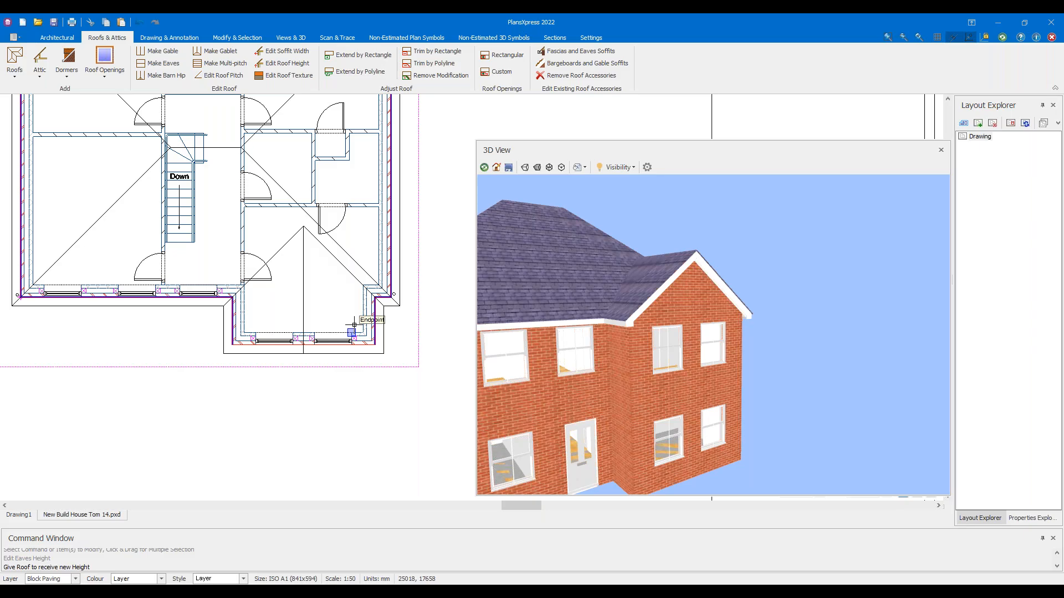
scroll(357, 324, "up", 2)
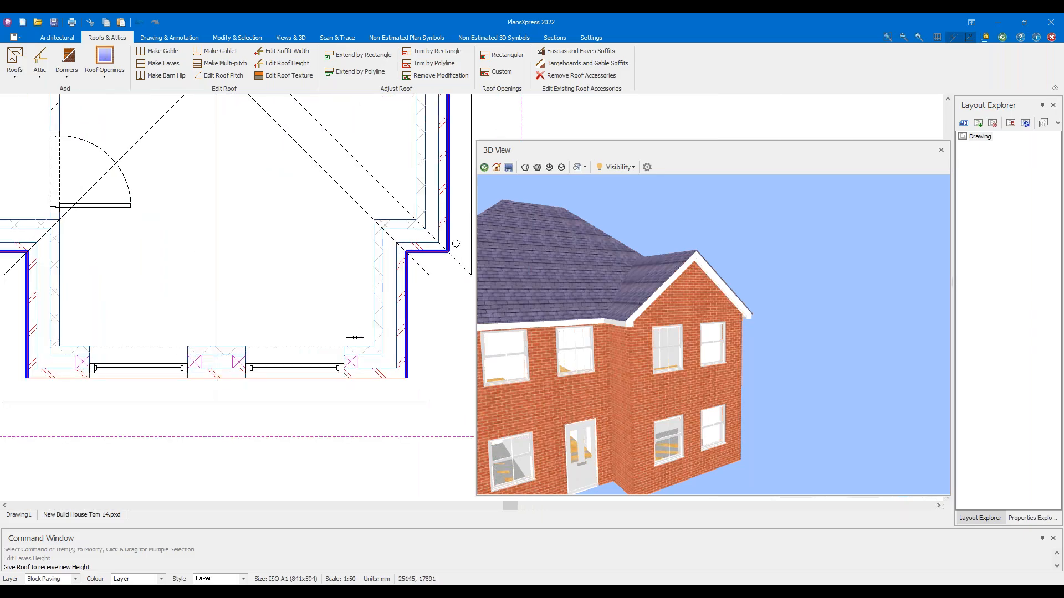
left_click(354, 338)
key("Escape")
Orbit the 3D model to check the roof, then undo the height change
scroll(340, 248, "down", 1)
left_click_drag(559, 289, 598, 288)
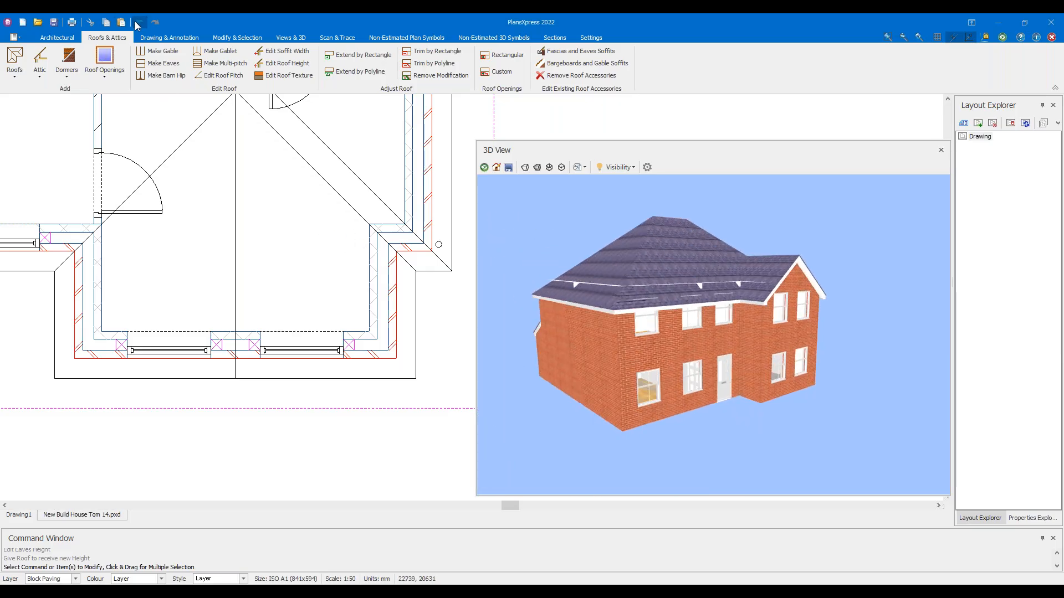
left_click(138, 23)
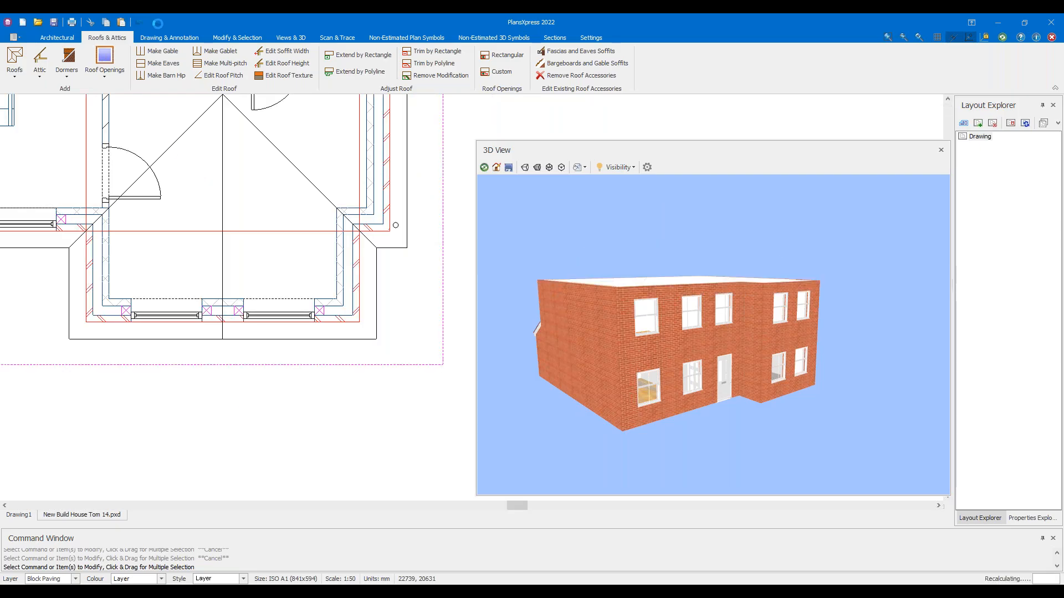
Delete the existing roof from the plan
middle_click_drag(77, 252, 183, 259)
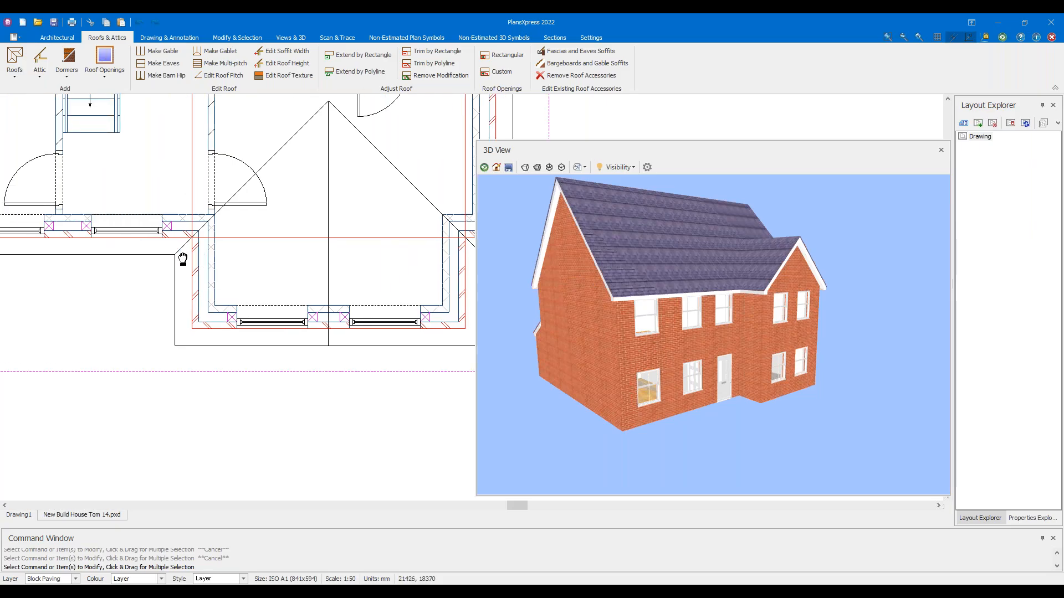
left_click(142, 254)
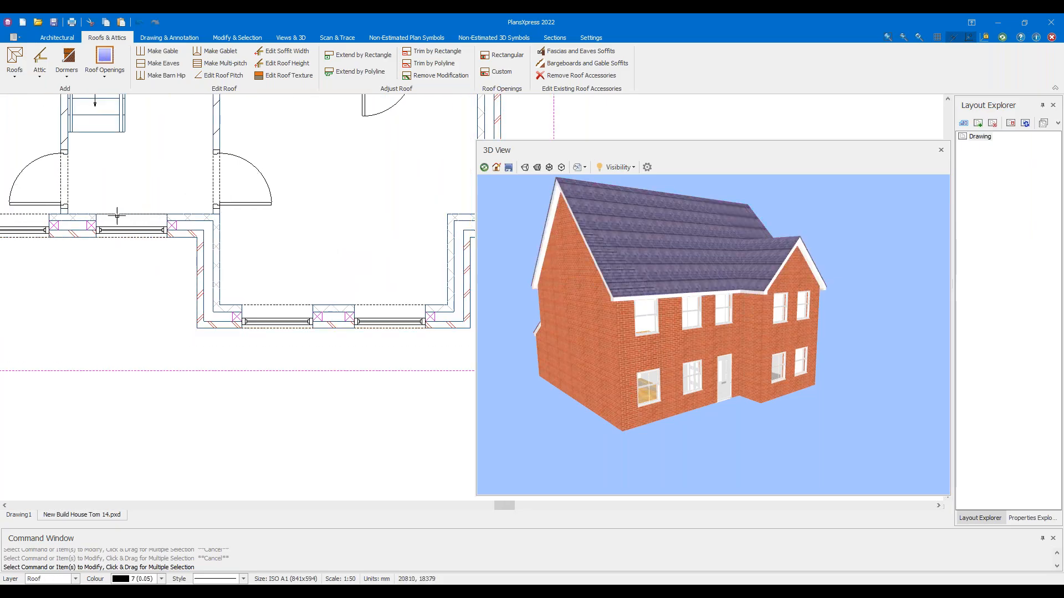
key("Delete")
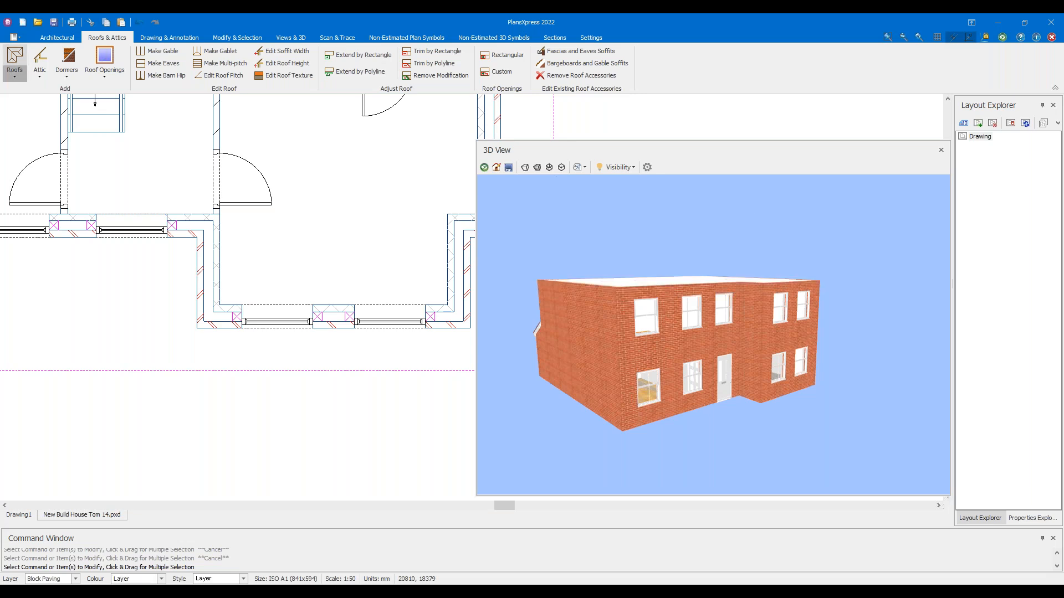
Start a Typical 40 Degree Cut Roof with default dimensions and choose the Mansard Roof style
left_click(14, 67)
mouse_move(41, 91)
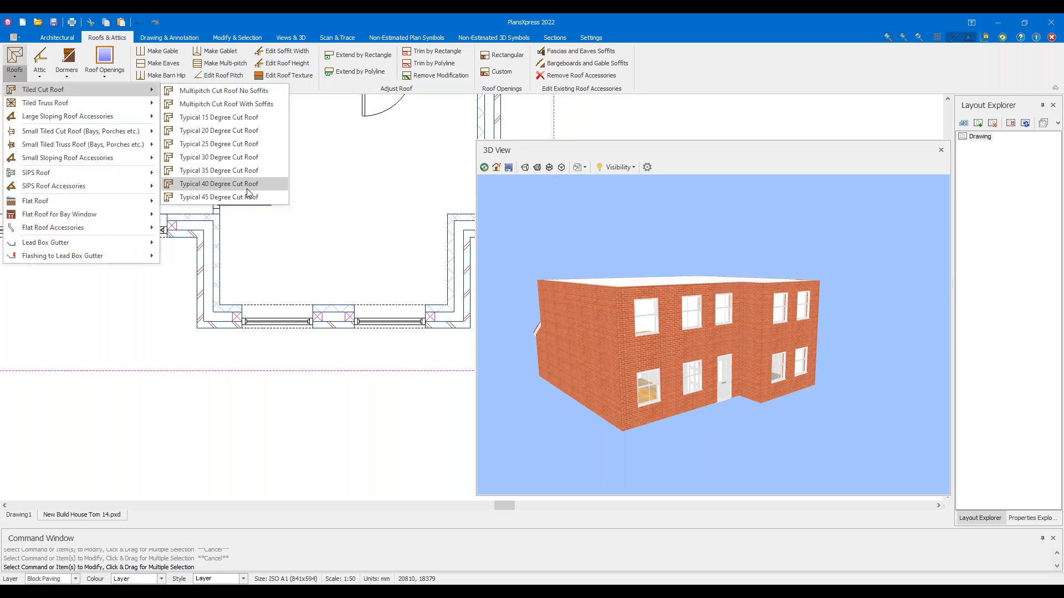
left_click(247, 185)
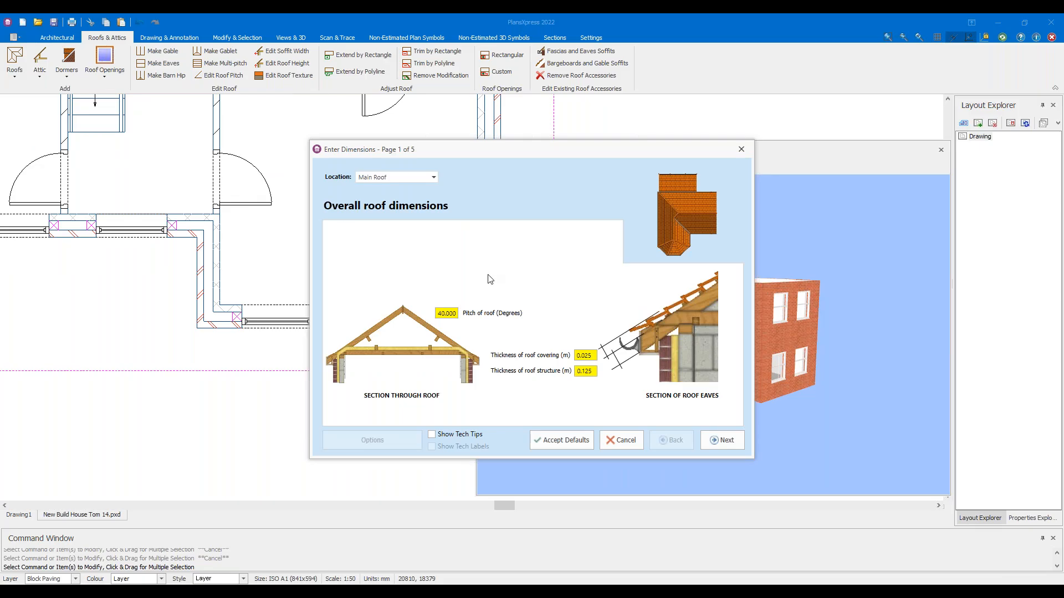
left_click(552, 439)
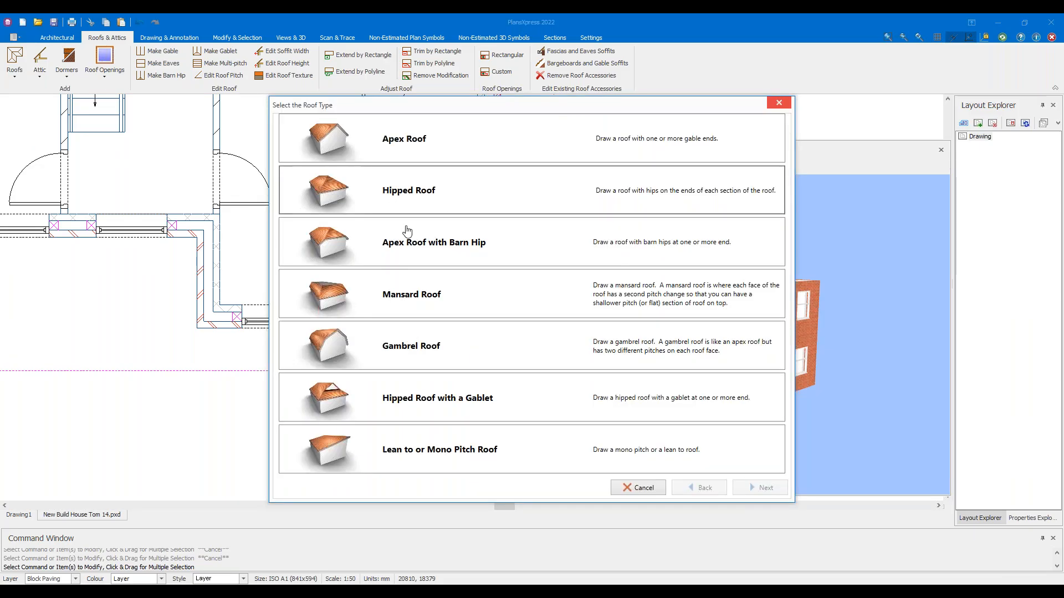
left_click(407, 288)
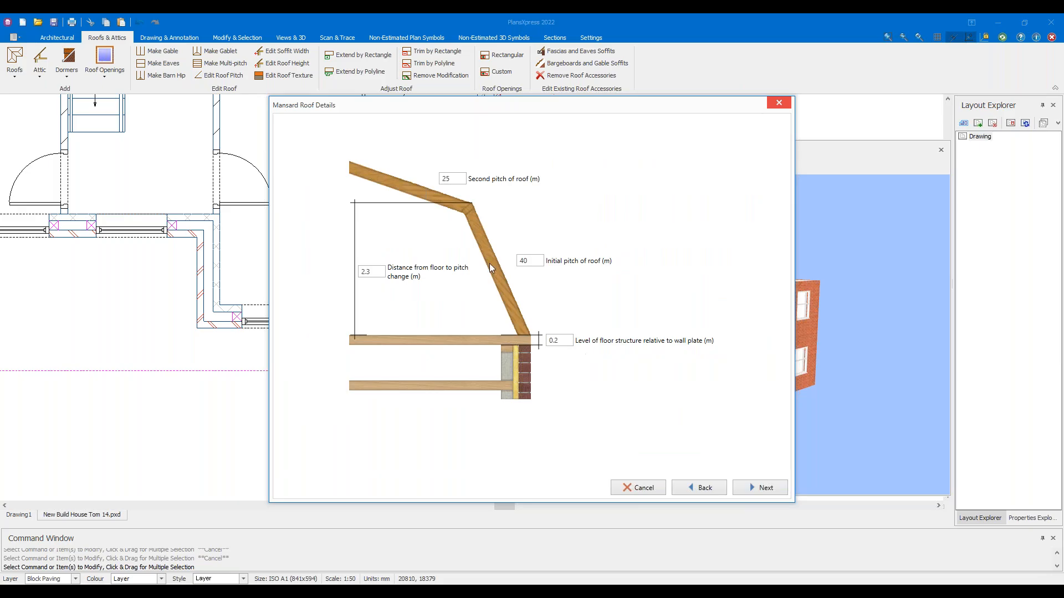
Set the mansard roof's second pitch to 15 and initial pitch to 75, then finish
left_click(453, 180)
type("15")
left_click(535, 260)
double_click(535, 259)
type("75")
left_click(768, 489)
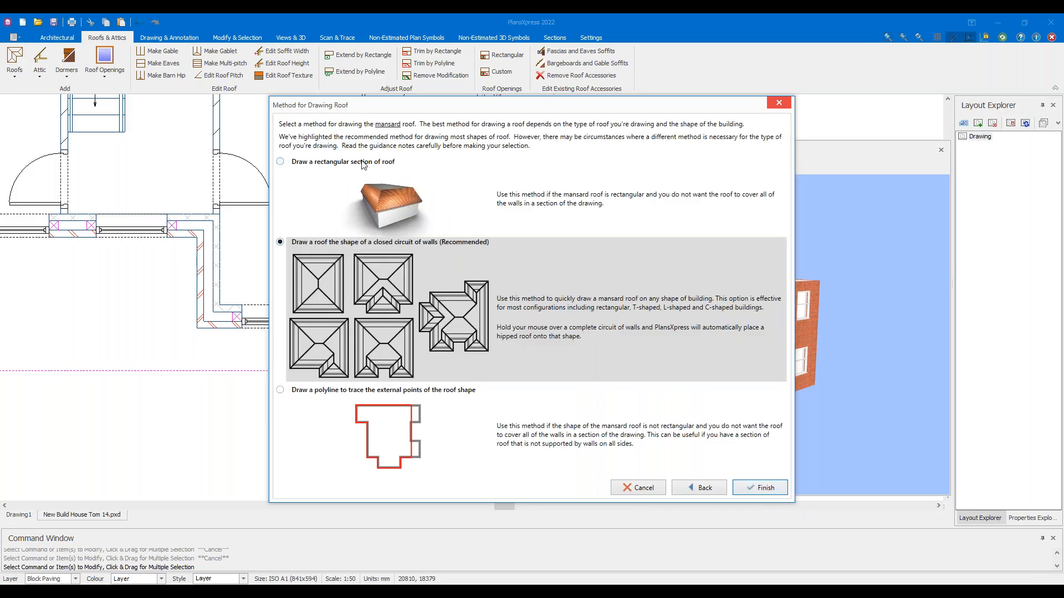
left_click(763, 486)
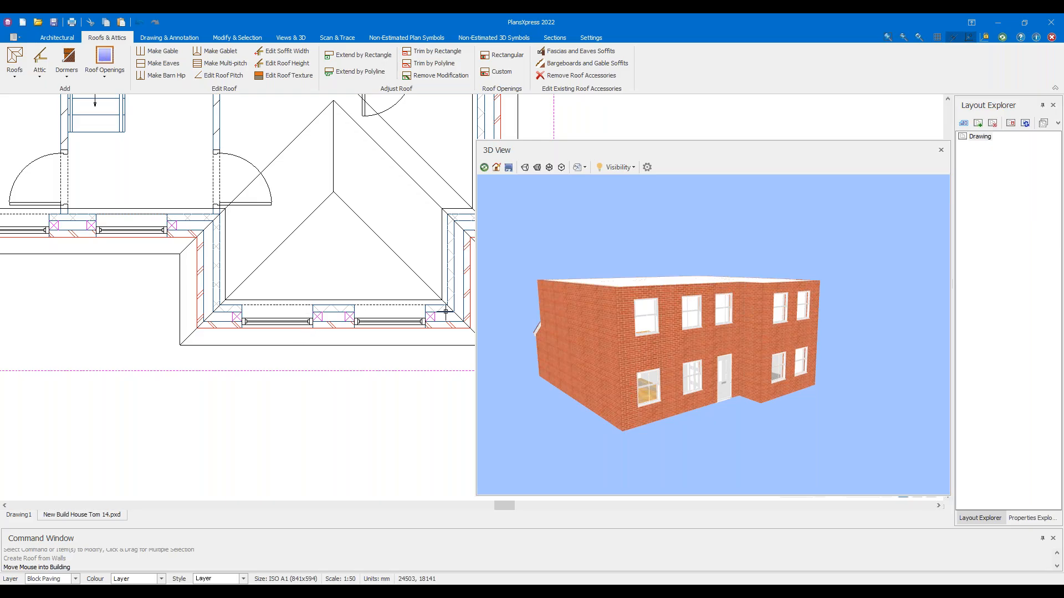
Place the mansard roof inside the building walls and view it from the front in 3D
left_click(320, 251)
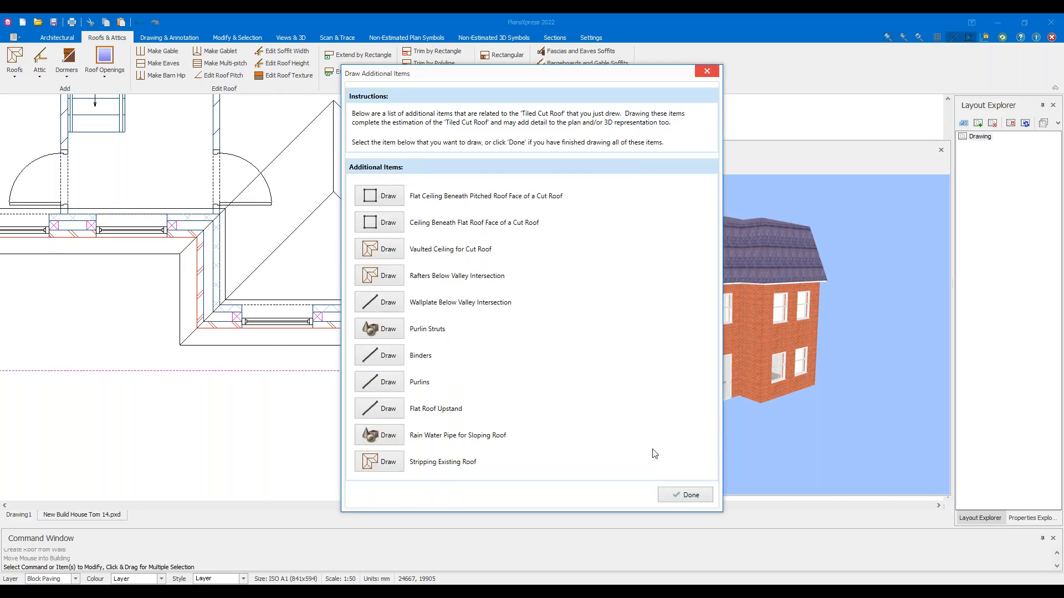
left_click(685, 494)
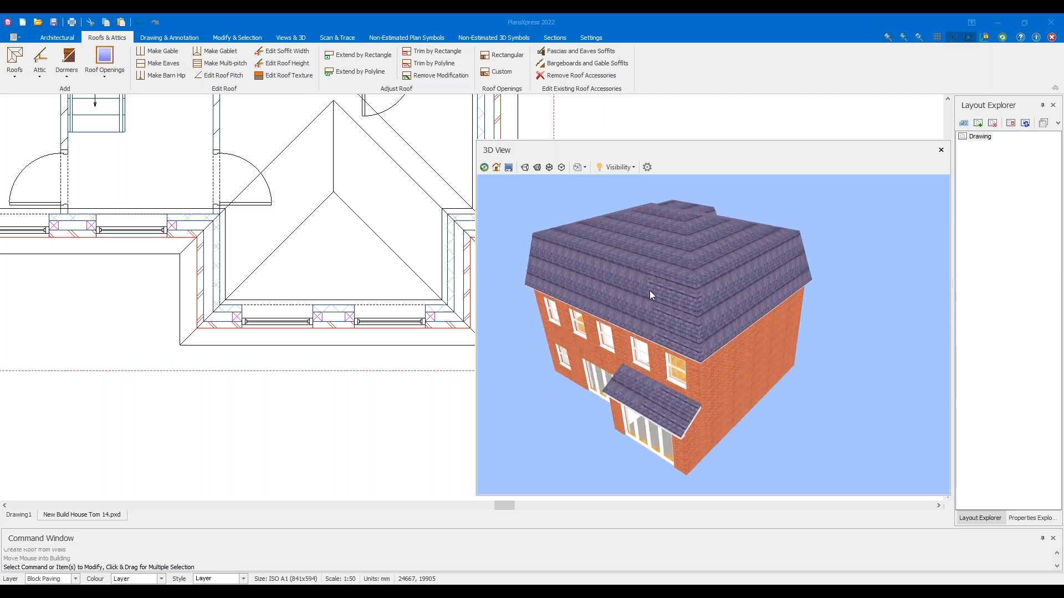
left_click_drag(823, 290, 812, 257)
left_click_drag(680, 242, 651, 249)
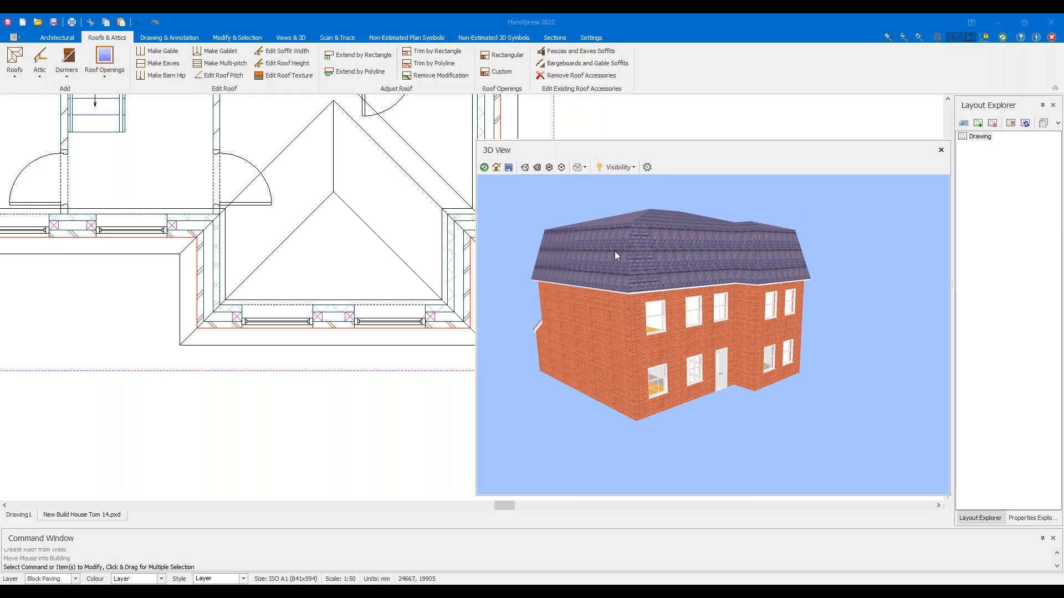